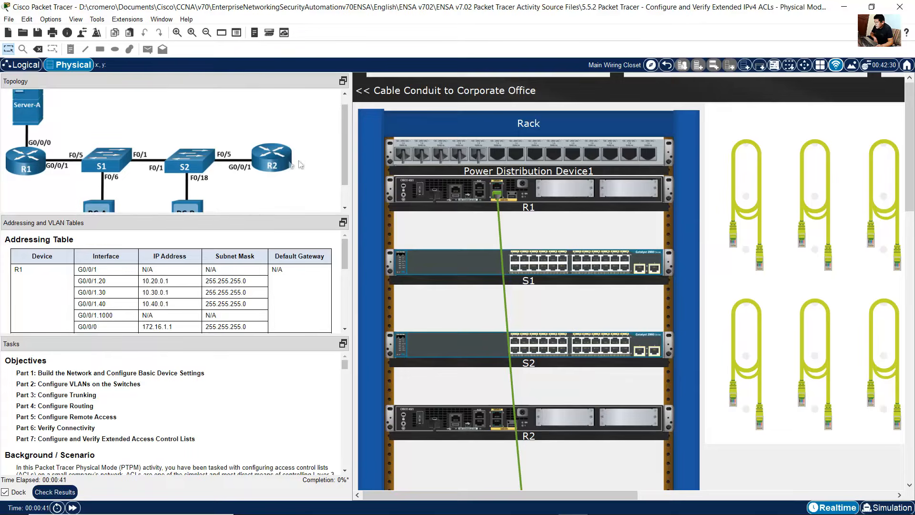
Step: Enlarge the topology, addressing table and task panels and zoom their text for reading
drag(347, 153, 347, 164)
right_click(151, 264)
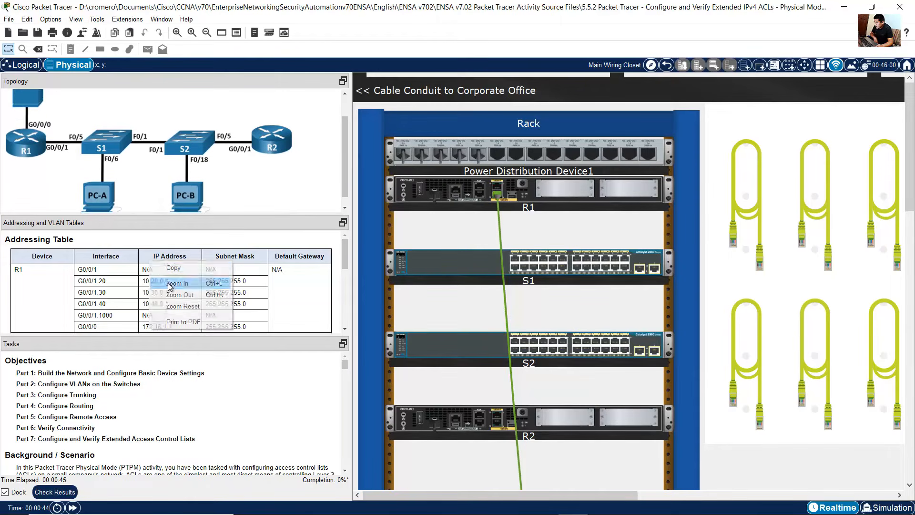
click(181, 291)
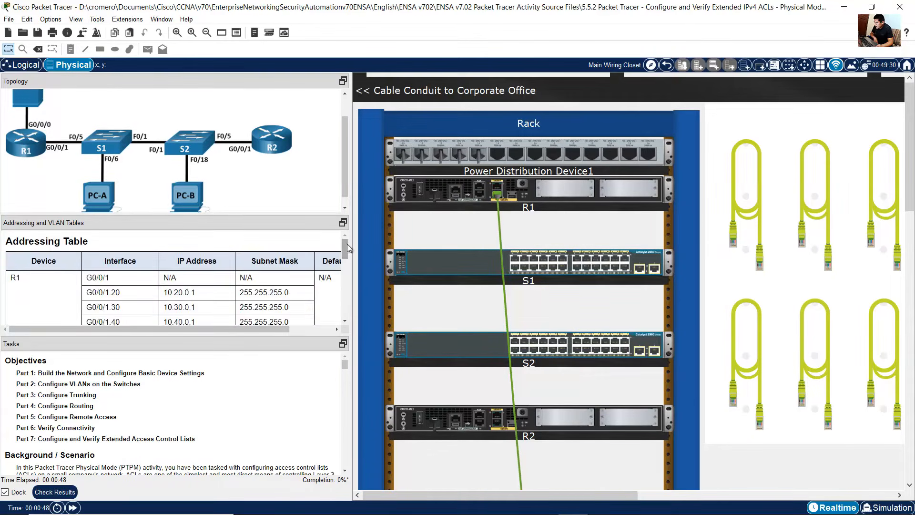
drag(346, 249, 370, 254)
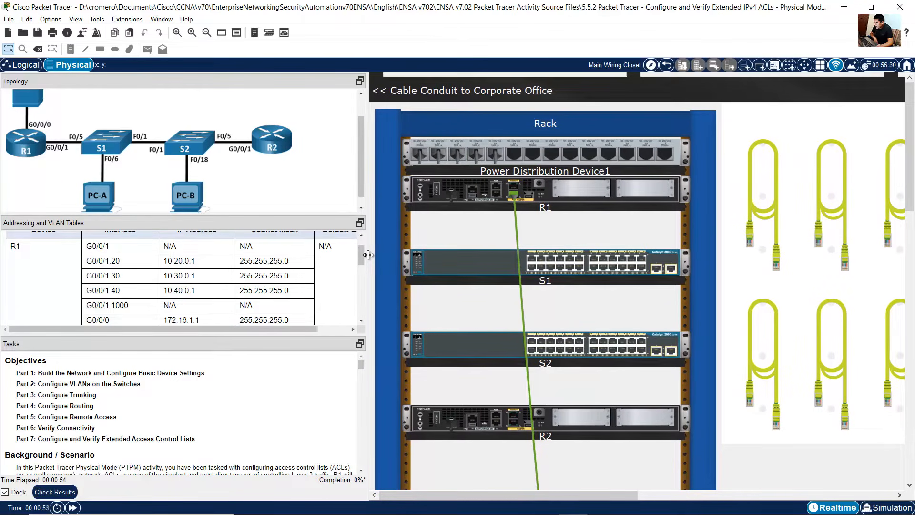
scroll(332, 271, down, 2)
scroll(330, 268, up, 2)
right_click(179, 397)
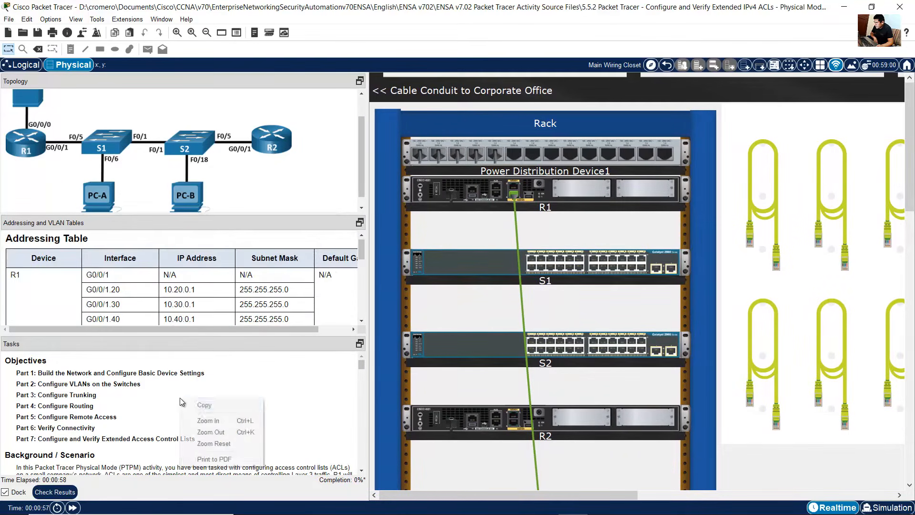
click(204, 420)
right_click(178, 398)
click(209, 419)
Step: Read the background and Part 1 instructions for cabling the network as shown in the topology
scroll(92, 382, down, 3)
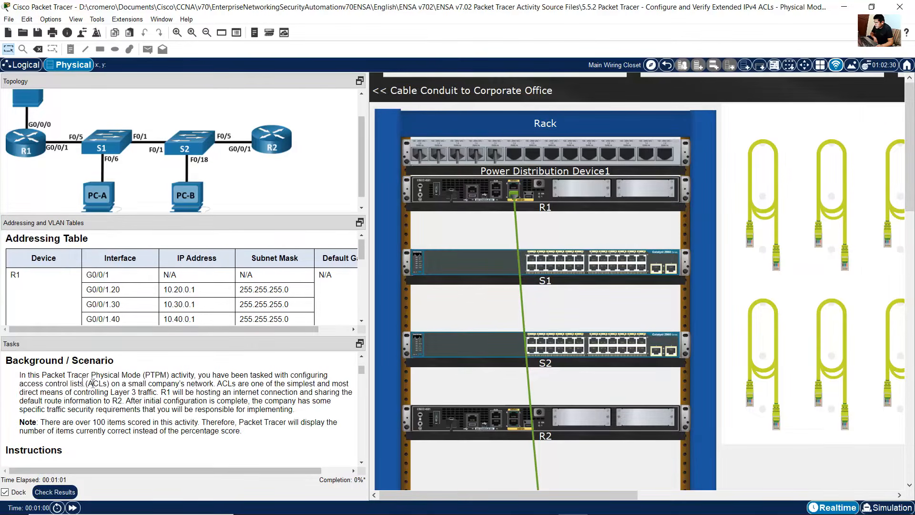
drag(23, 377, 320, 378)
drag(206, 378, 294, 408)
scroll(291, 407, down, 3)
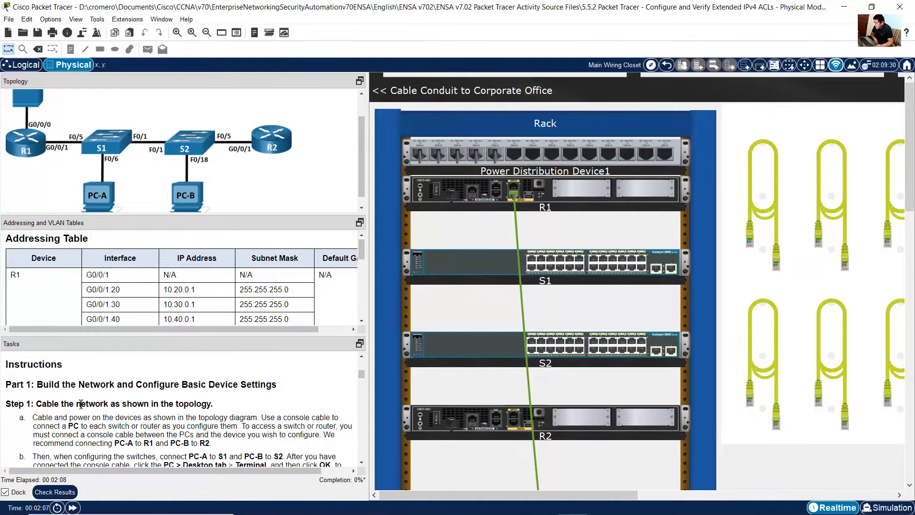
drag(46, 386, 278, 384)
scroll(238, 393, down, 1)
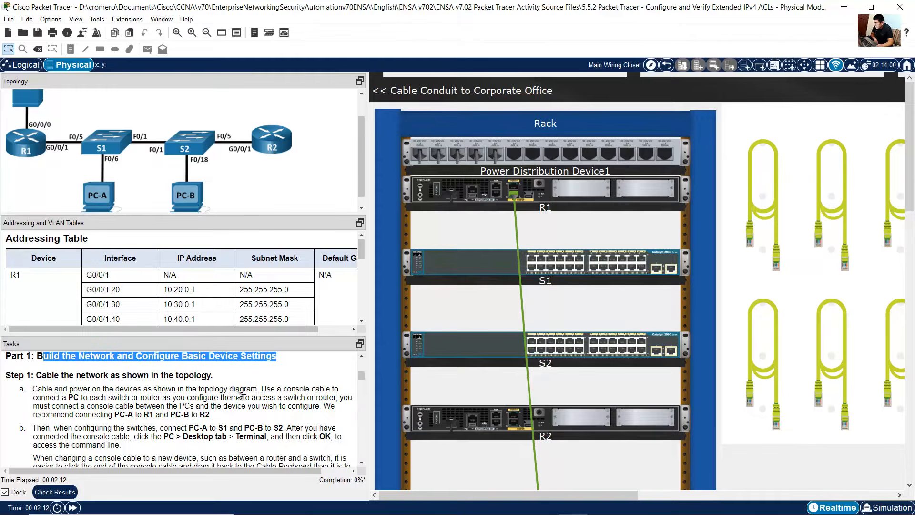
drag(49, 378, 206, 380)
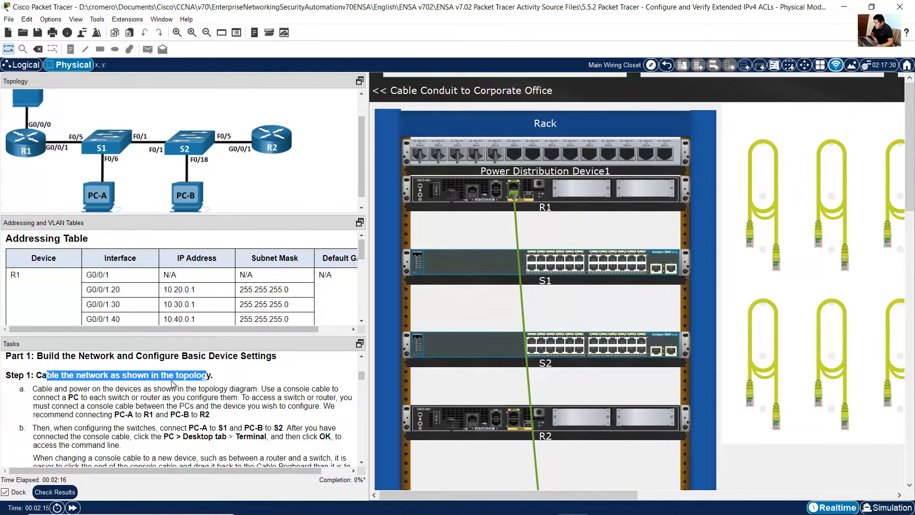
drag(38, 389, 152, 388)
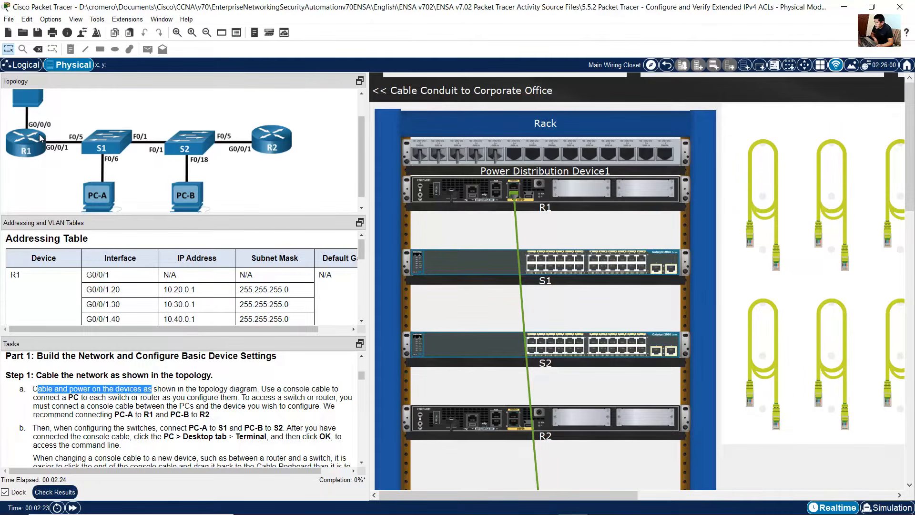
scroll(40, 137, up, 2)
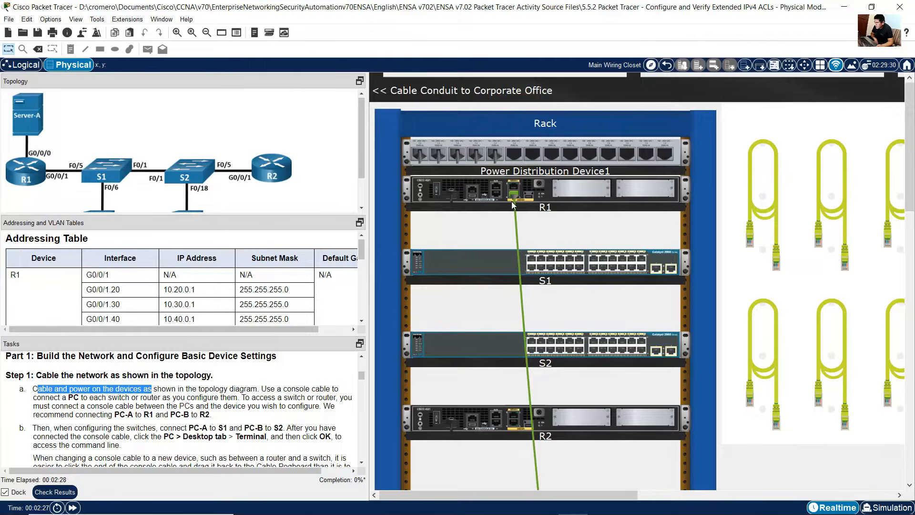
Step: Inspect the existing cable between R1 and Server-A in the rack
mouse_move(518, 215)
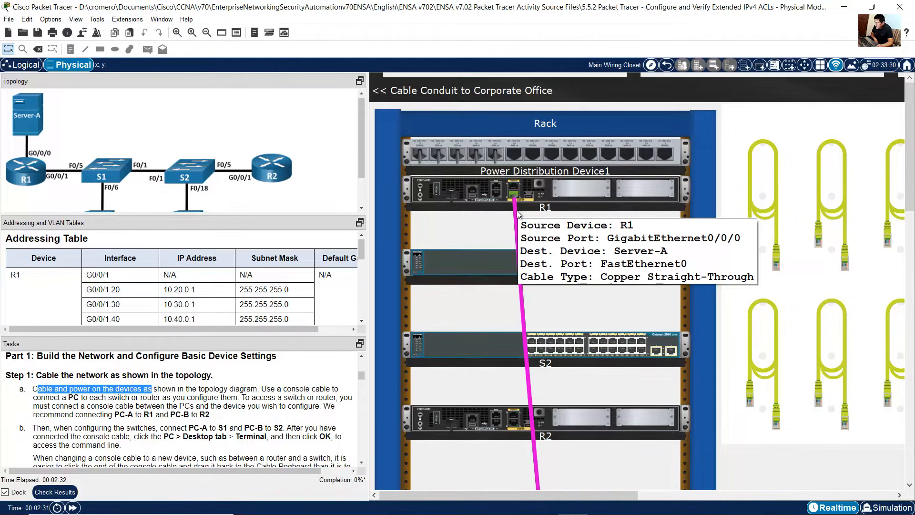
scroll(583, 317, down, 8)
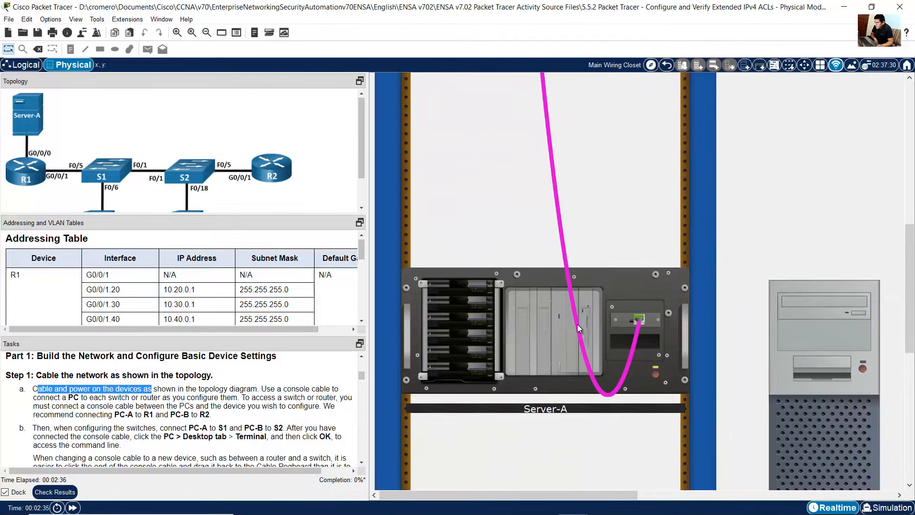
scroll(577, 324, up, 1)
scroll(577, 321, up, 9)
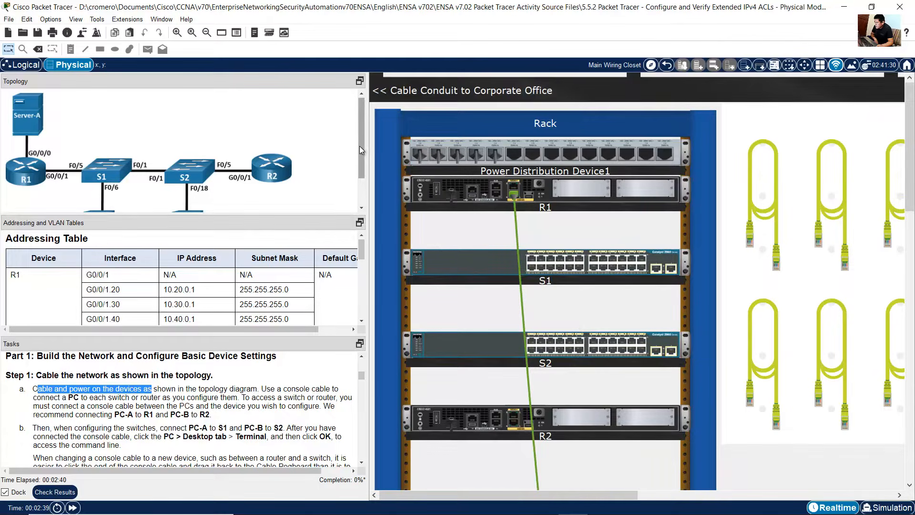
drag(360, 146, 360, 172)
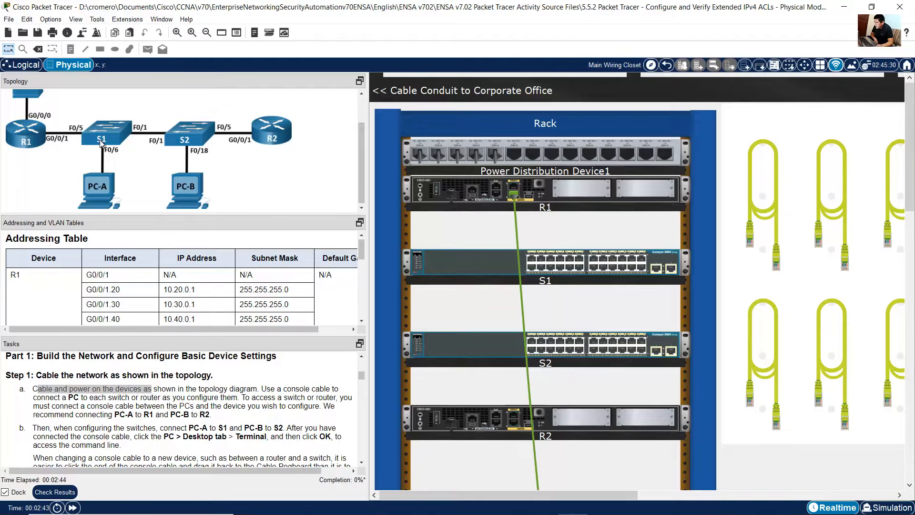
Step: Connect an Ethernet cable from R1's G0/0/1 port to S1's FastEthernet0/5 port
click(756, 184)
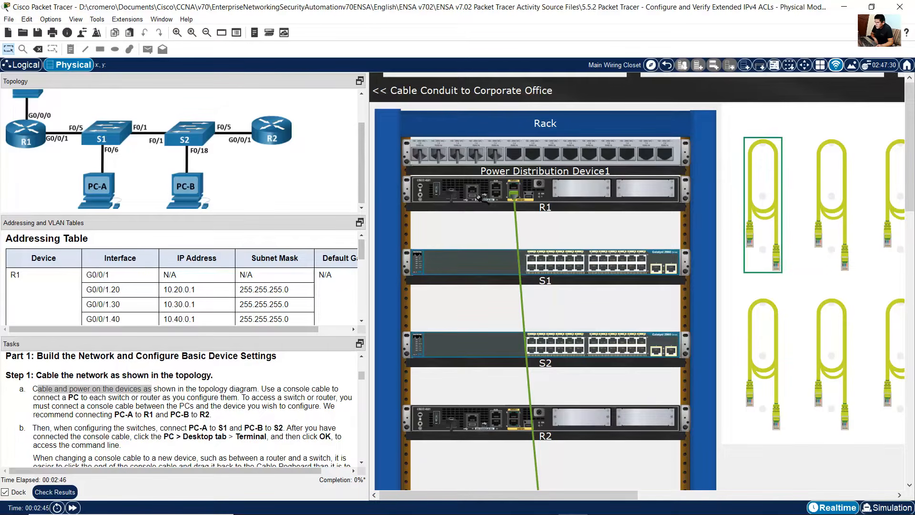
click(513, 187)
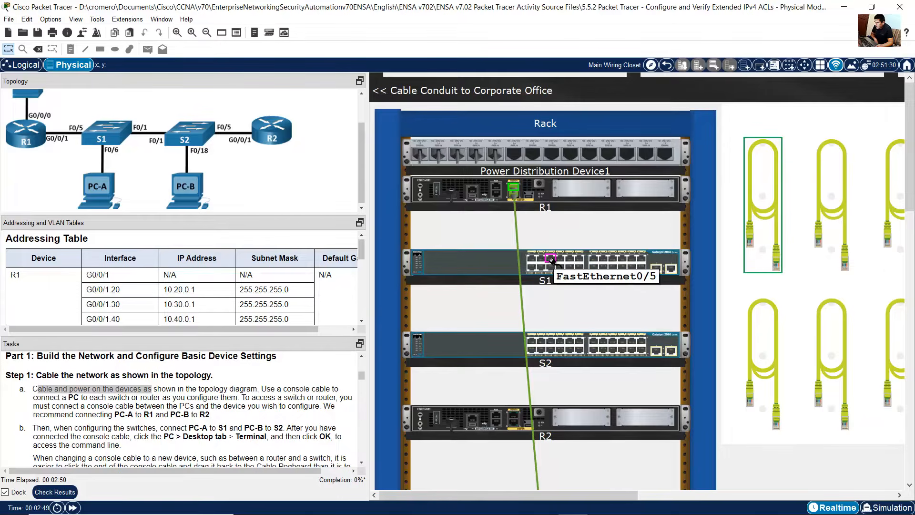
click(553, 261)
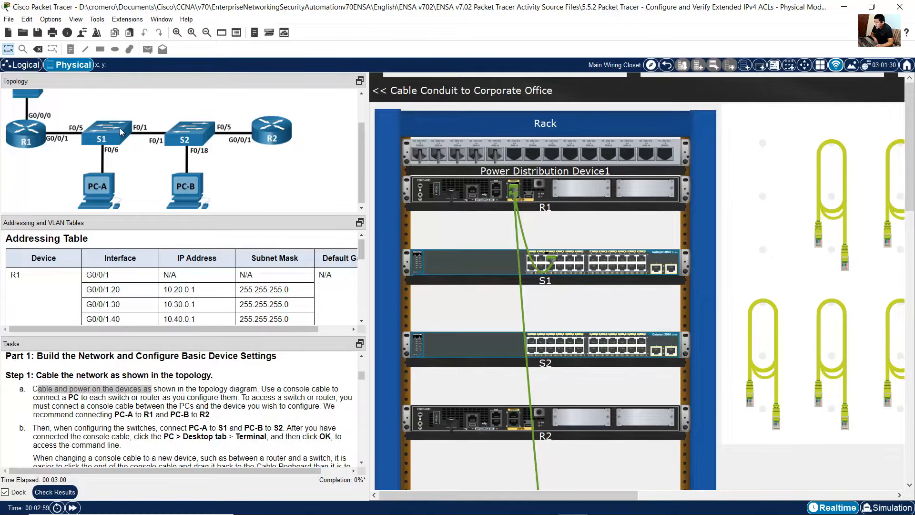
Step: Connect an Ethernet cable from S1's FastEthernet0/1 port to S2's FastEthernet0/1 port
click(828, 211)
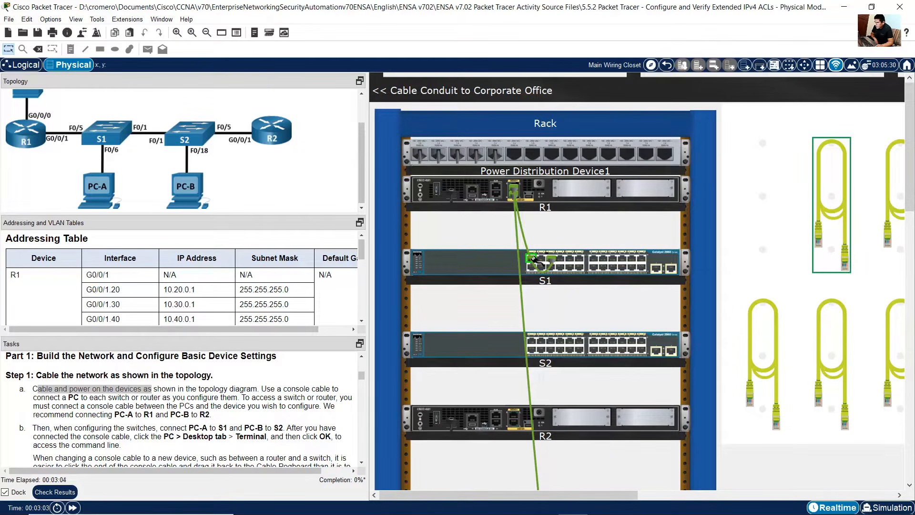
click(531, 341)
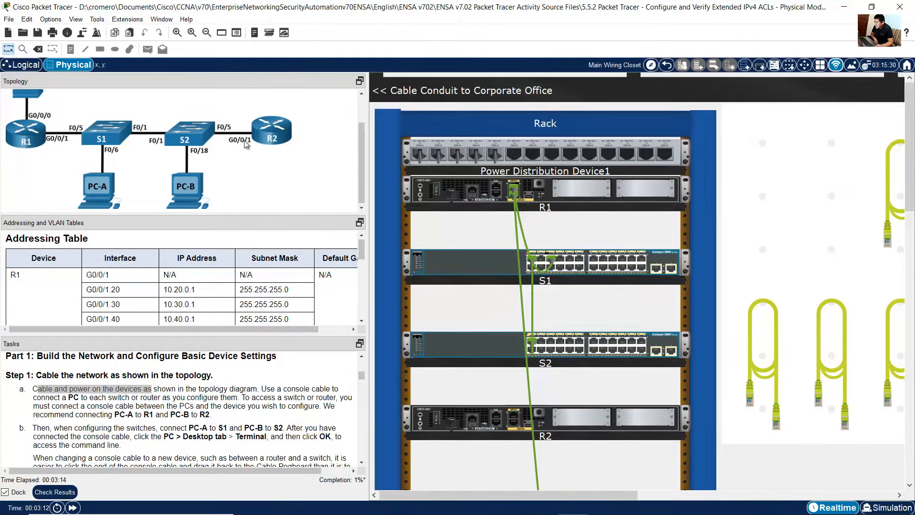
Step: Connect an Ethernet cable from S2's FastEthernet0/5 port to R2's G0/0/1 port
click(883, 219)
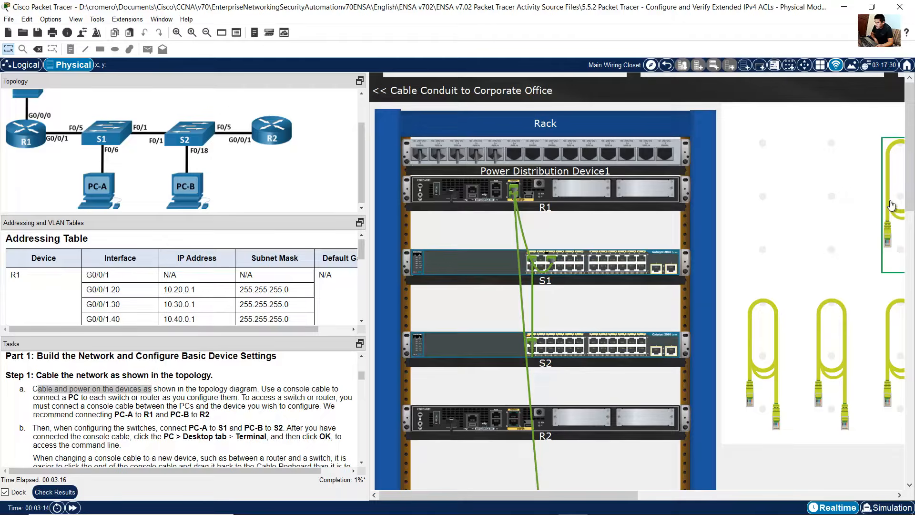
click(549, 341)
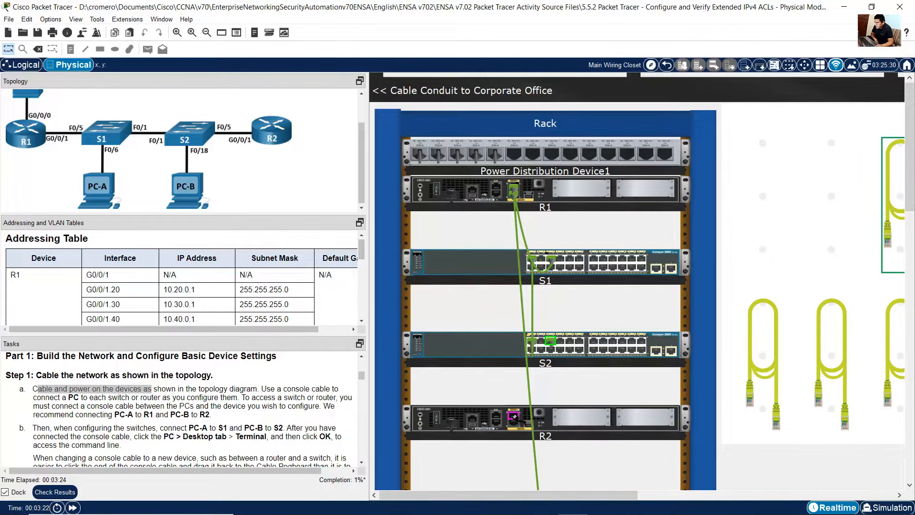
click(515, 416)
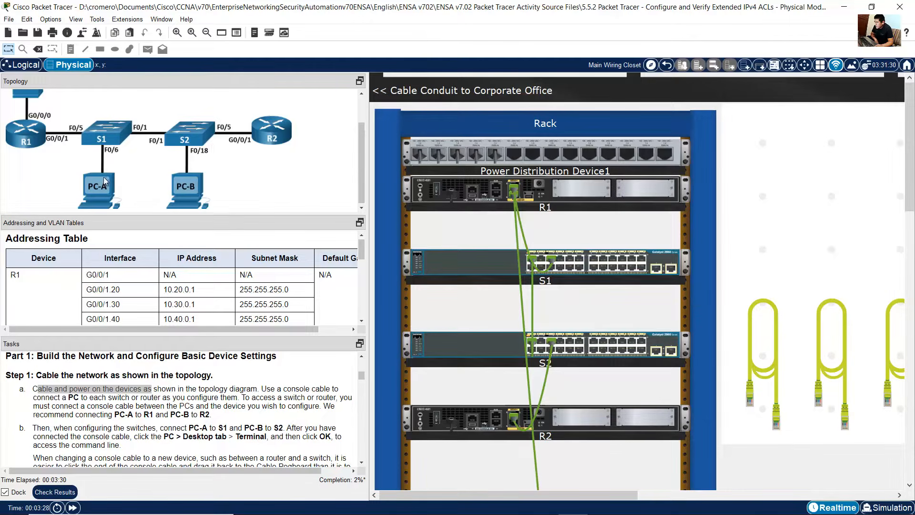
Step: Connect an Ethernet cable from S1's FastEthernet0/6 port to PC-A's FastEthernet0 port
click(764, 357)
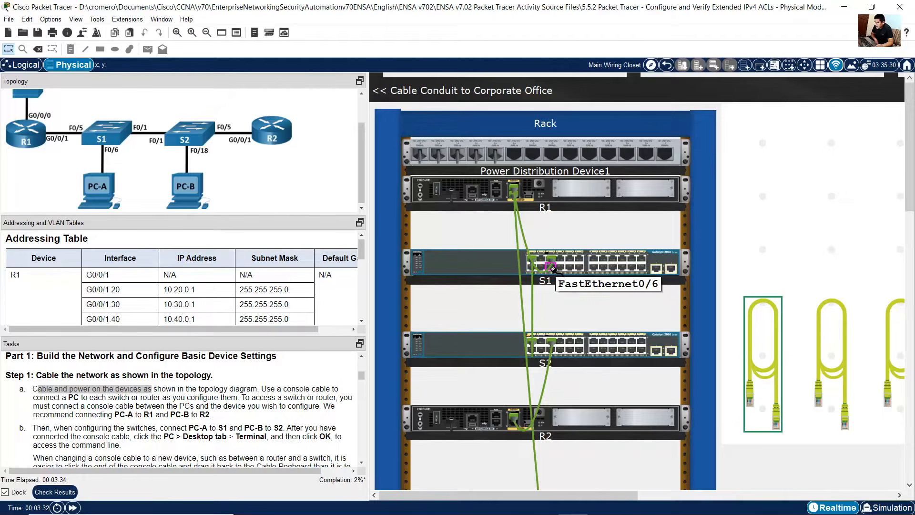
scroll(553, 269, down, 10)
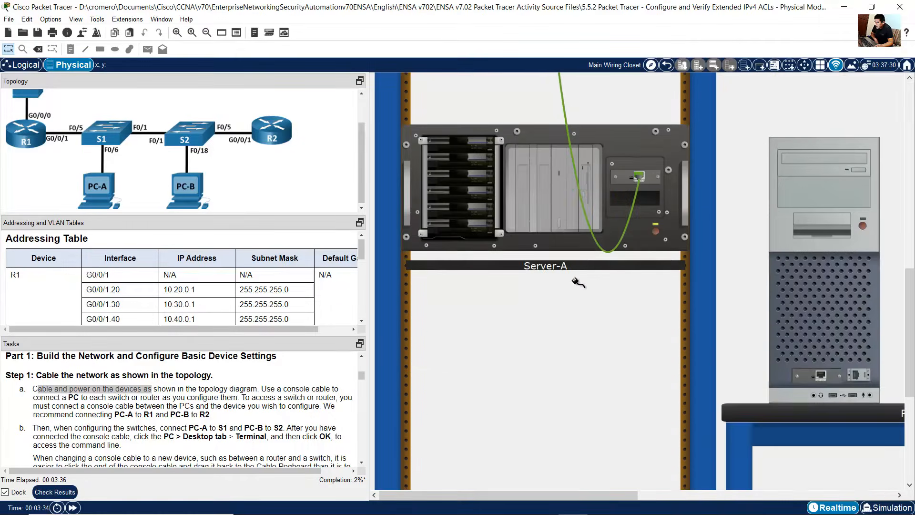
drag(613, 493, 657, 493)
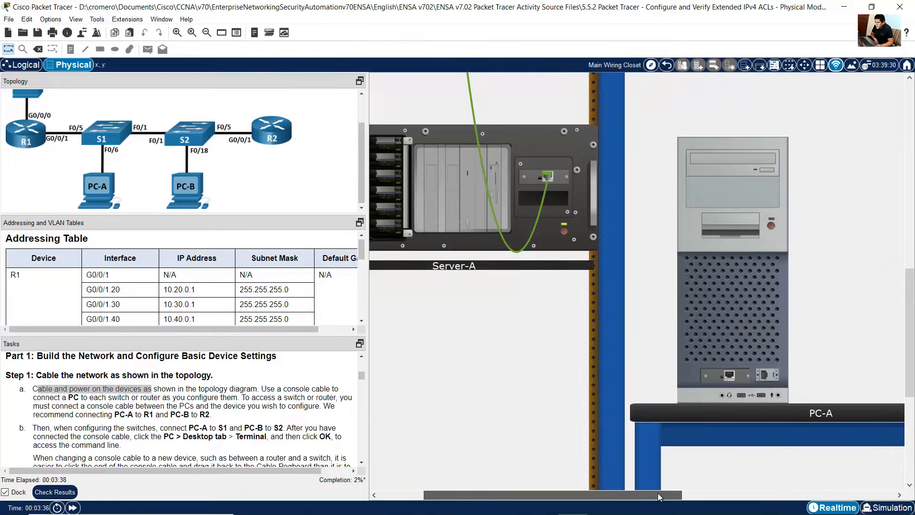
click(728, 375)
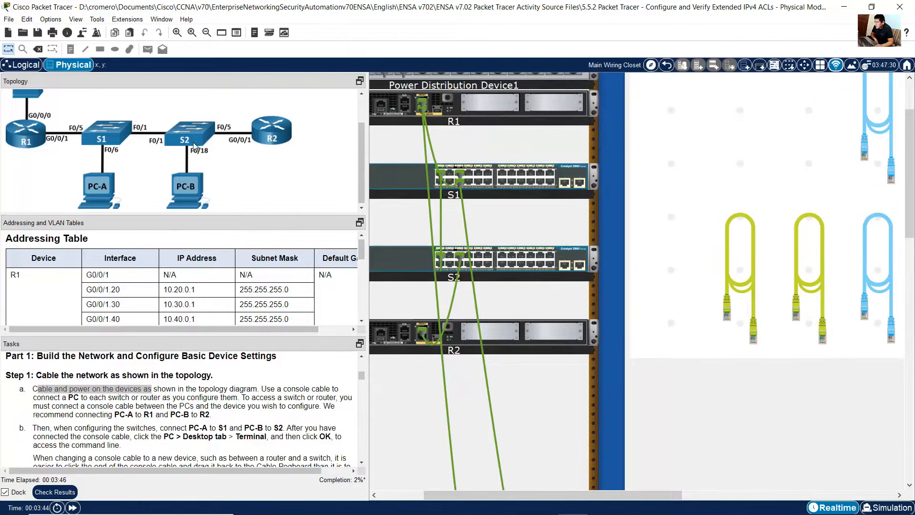
Step: Connect an Ethernet cable from S2's FastEthernet0/18 port to PC-B's FastEthernet0 port
click(736, 278)
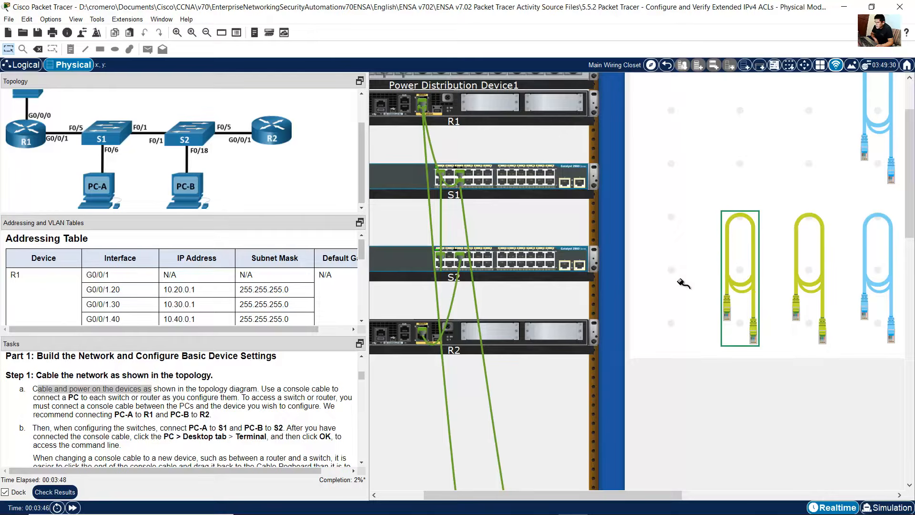
click(521, 264)
drag(673, 495, 823, 494)
scroll(800, 381, down, 8)
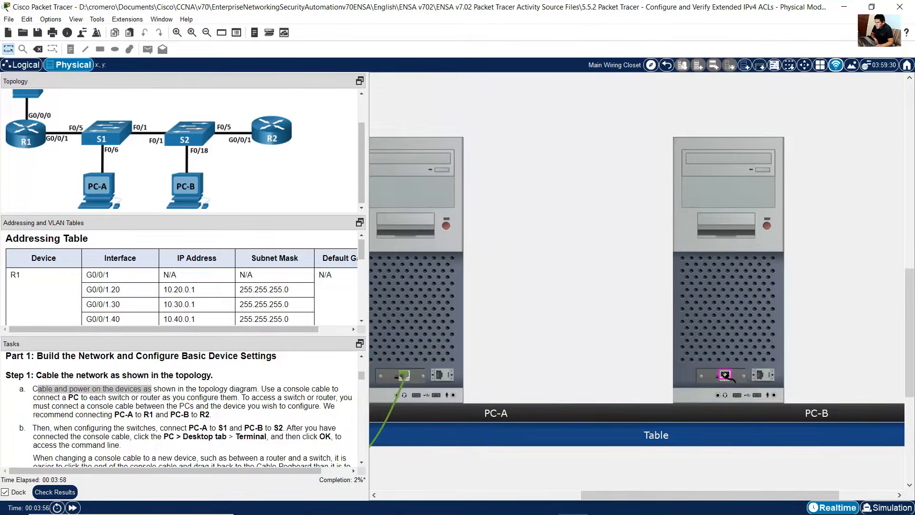
click(725, 375)
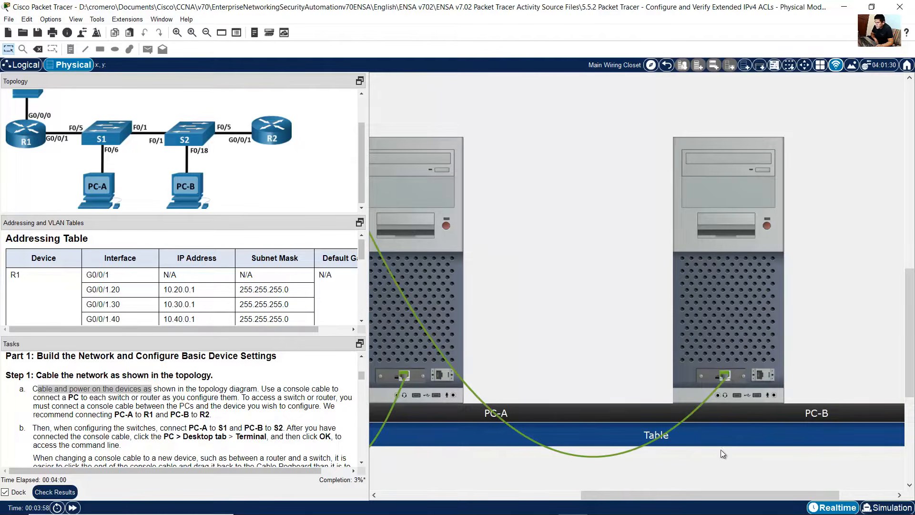
Step: Turn on R1's power switch in the rack
drag(717, 490, 543, 490)
scroll(595, 363, up, 5)
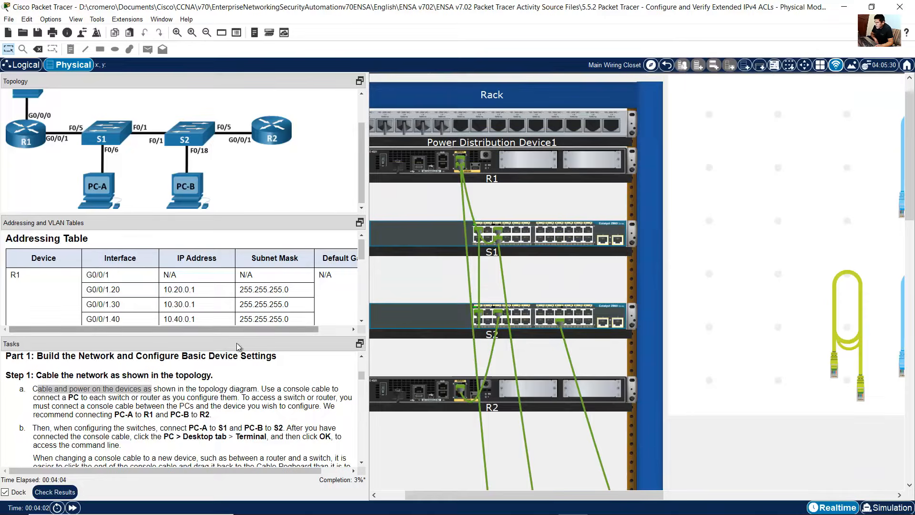
drag(69, 389, 124, 390)
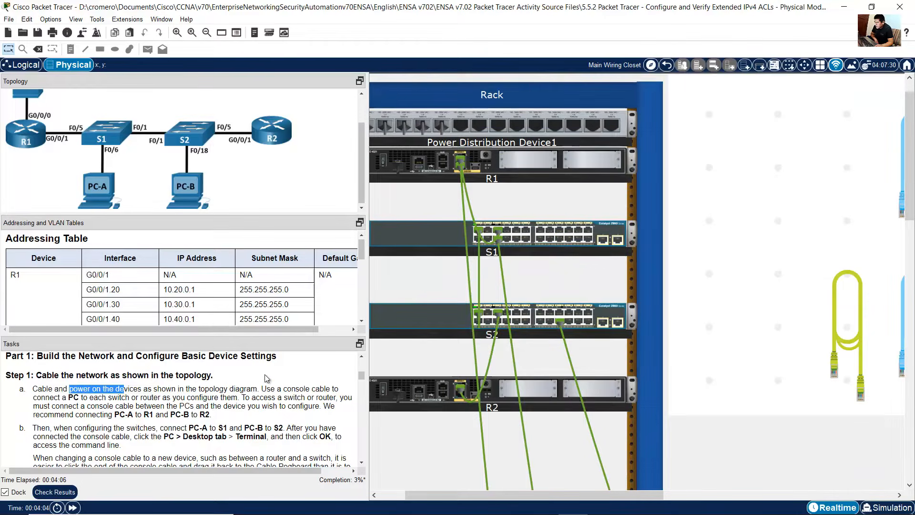
drag(525, 495, 382, 495)
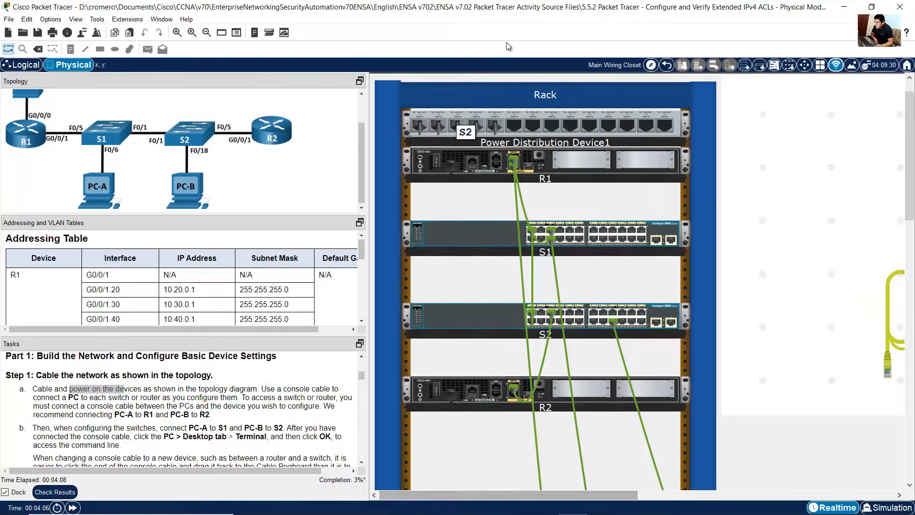
click(180, 32)
click(180, 31)
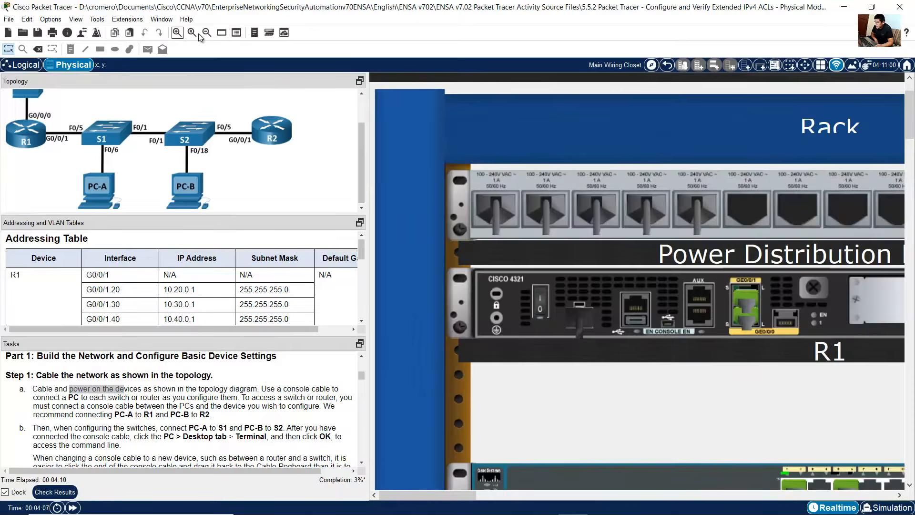
click(542, 311)
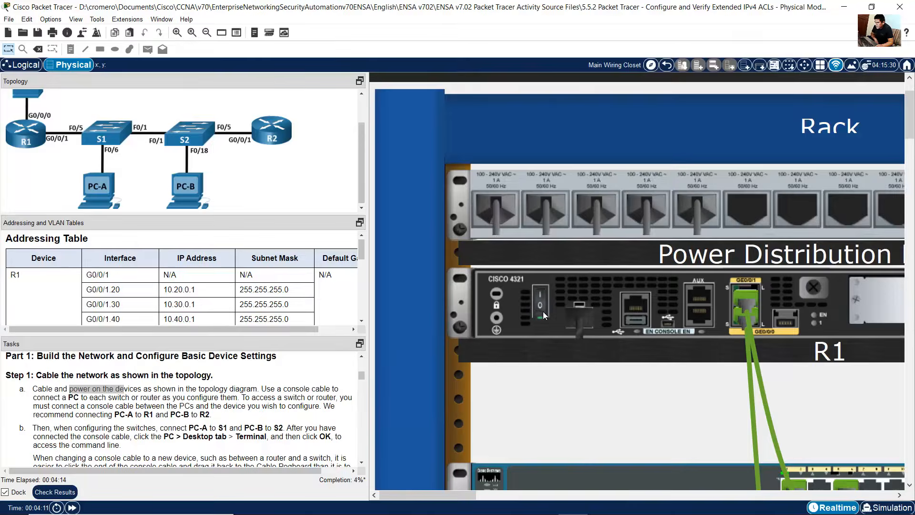
scroll(685, 315, down, 4)
scroll(734, 303, down, 3)
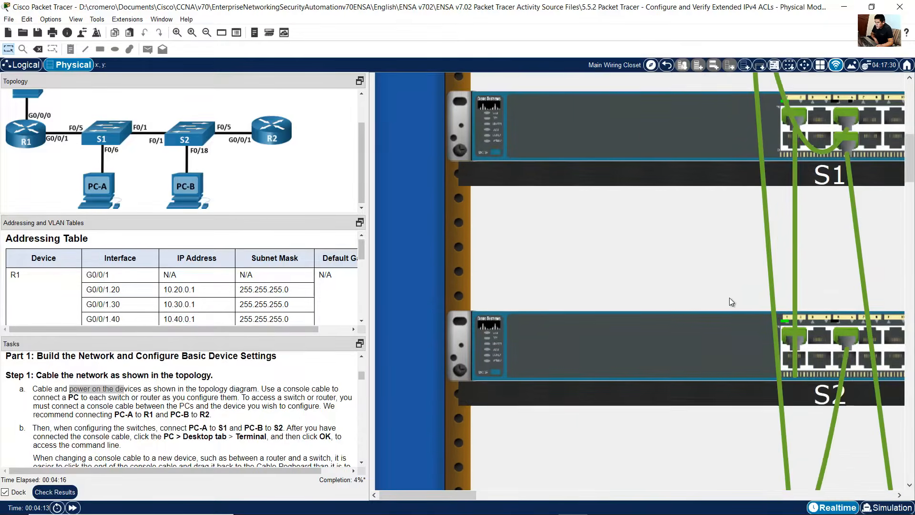
Step: Turn on the PC on the table using its power button
scroll(692, 347, up, 7)
scroll(692, 347, up, 2)
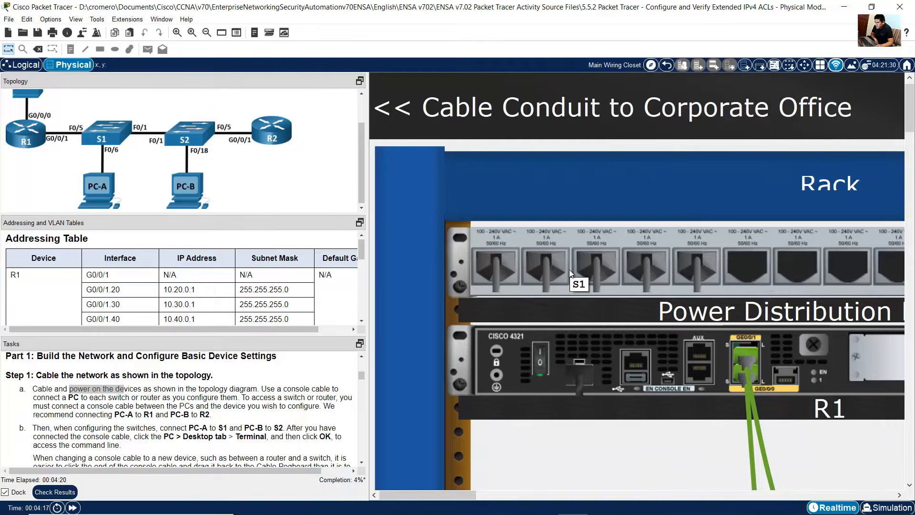
scroll(693, 332, down, 2)
scroll(692, 332, down, 9)
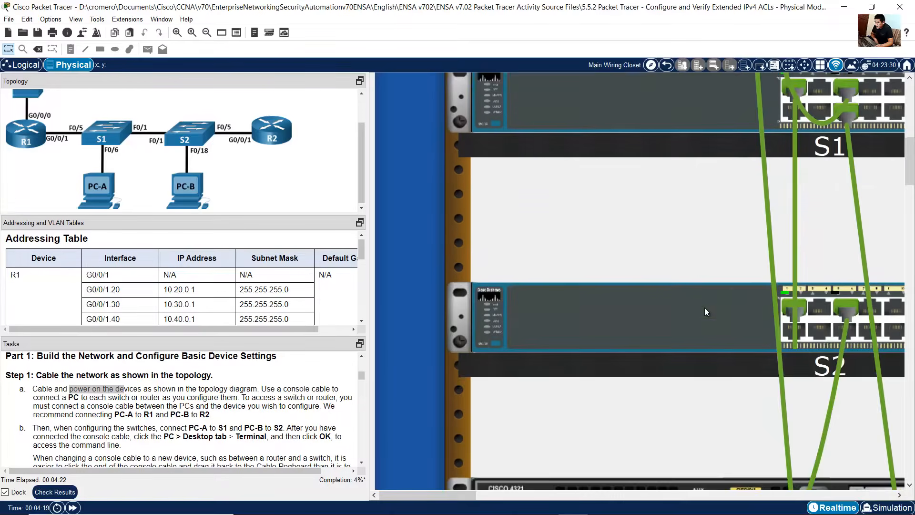
scroll(704, 307, up, 3)
scroll(647, 380, down, 3)
scroll(652, 360, up, 2)
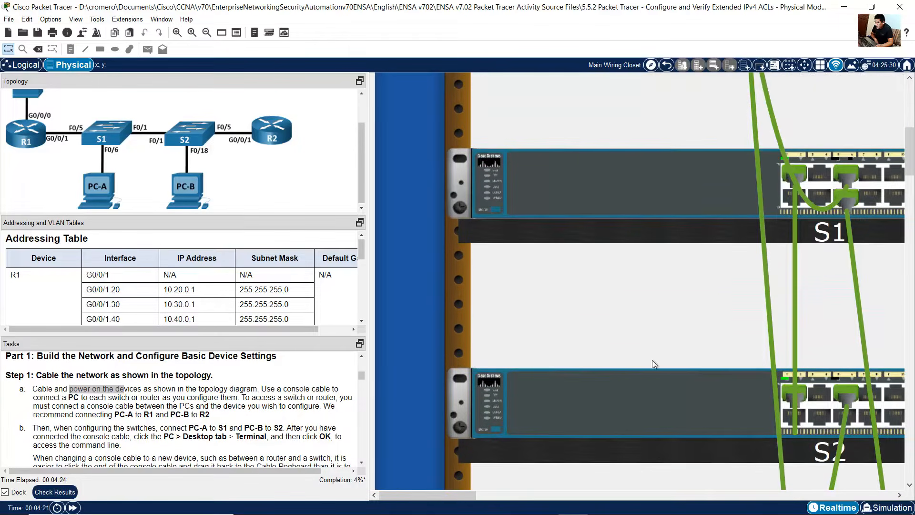
scroll(699, 219, down, 8)
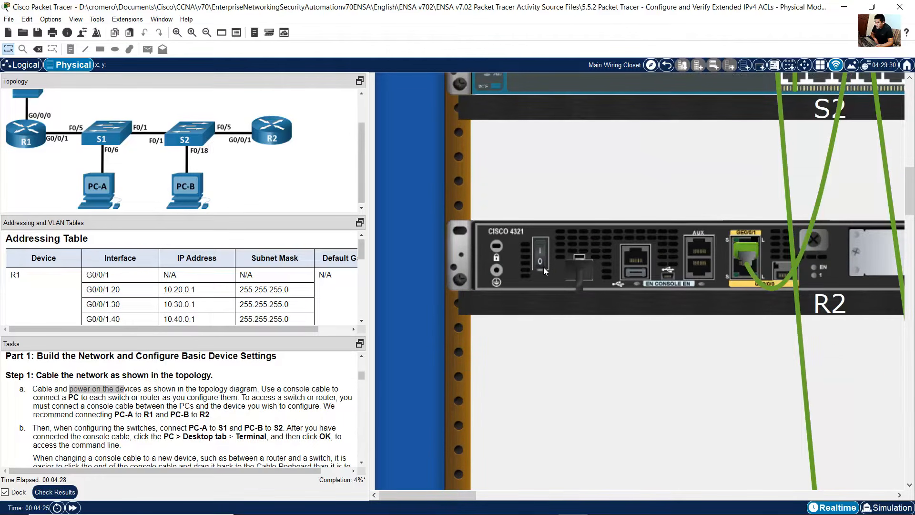
scroll(692, 296, down, 10)
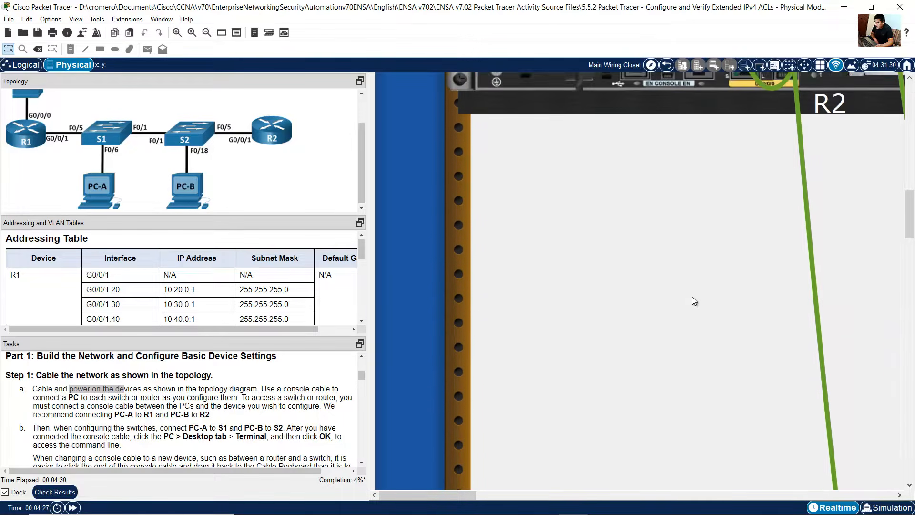
scroll(689, 314, down, 5)
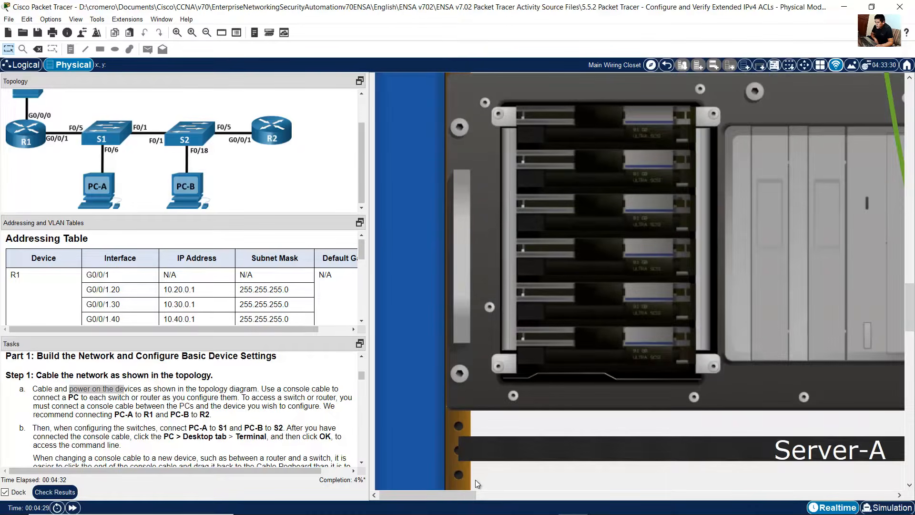
drag(471, 495, 636, 479)
scroll(702, 381, down, 2)
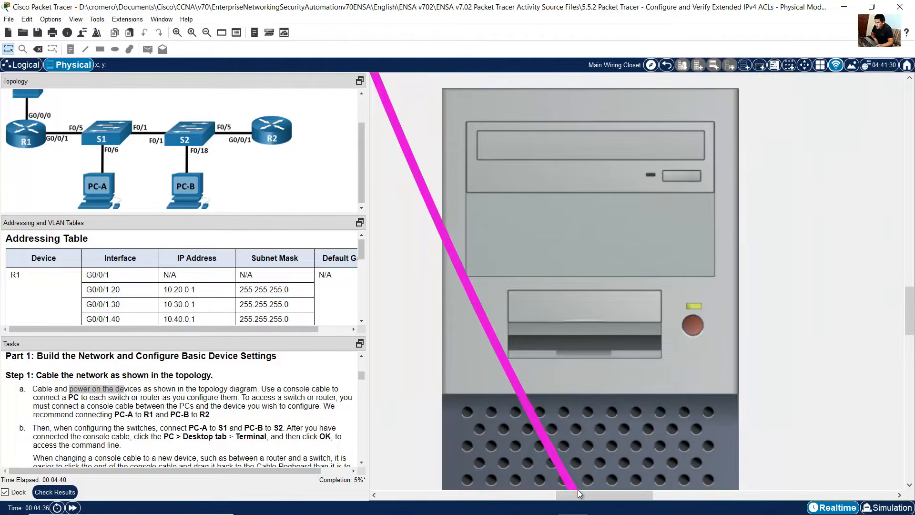
drag(588, 493, 730, 481)
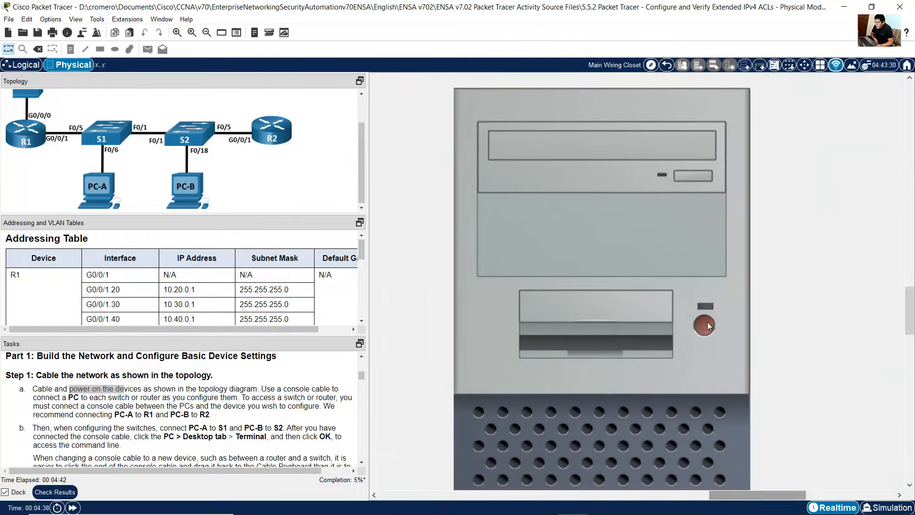
click(707, 323)
Step: Read the task instructions about connecting console cables from PC-A to R1 and PC-B to R2
drag(748, 496, 410, 506)
scroll(688, 335, up, 9)
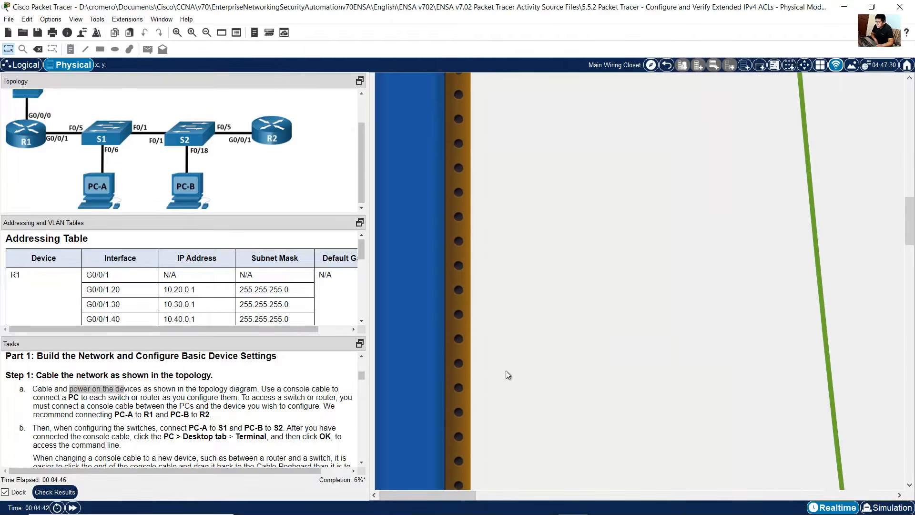
click(207, 33)
click(206, 32)
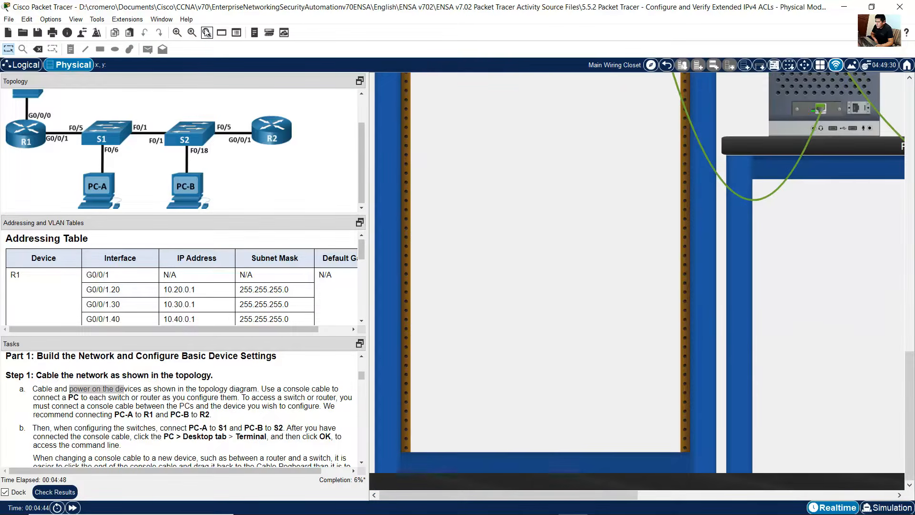
scroll(736, 324, up, 20)
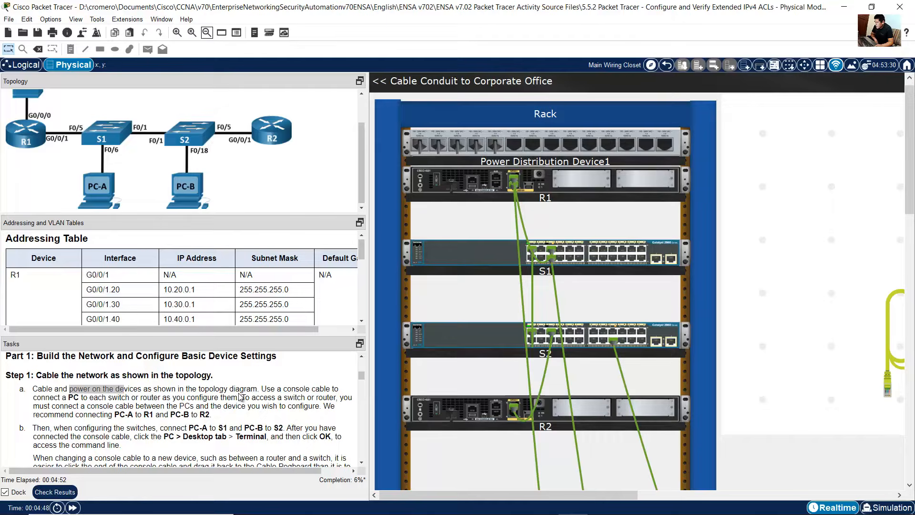
drag(267, 392, 238, 398)
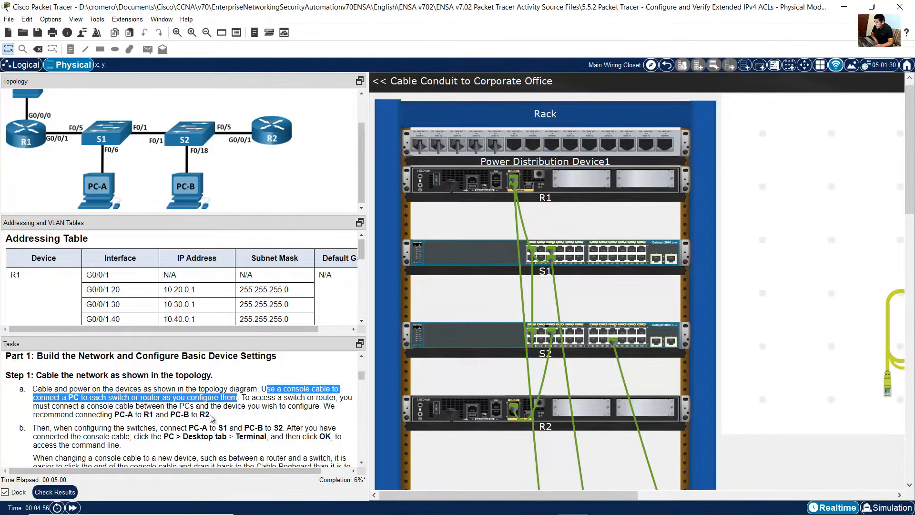
drag(325, 405, 213, 418)
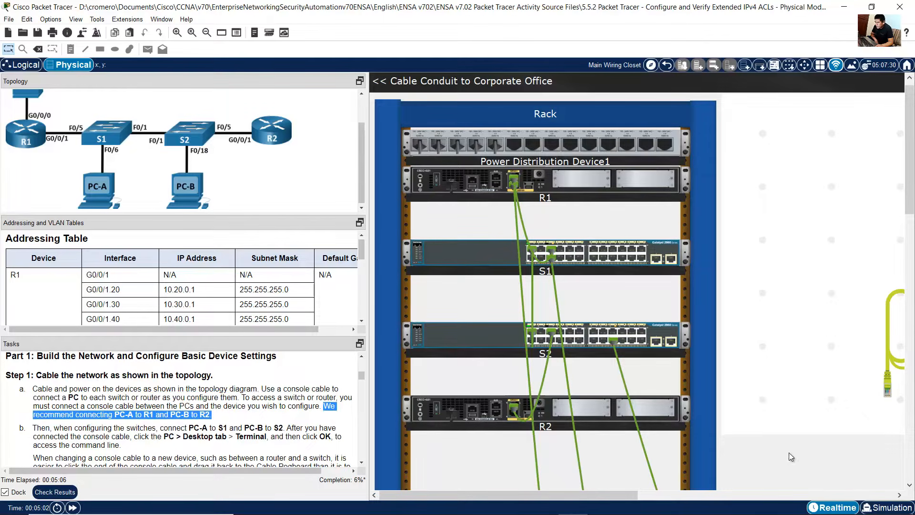
Step: Connect a console cable from PC-A's RS 232 port to R1's Console port
drag(610, 493, 764, 493)
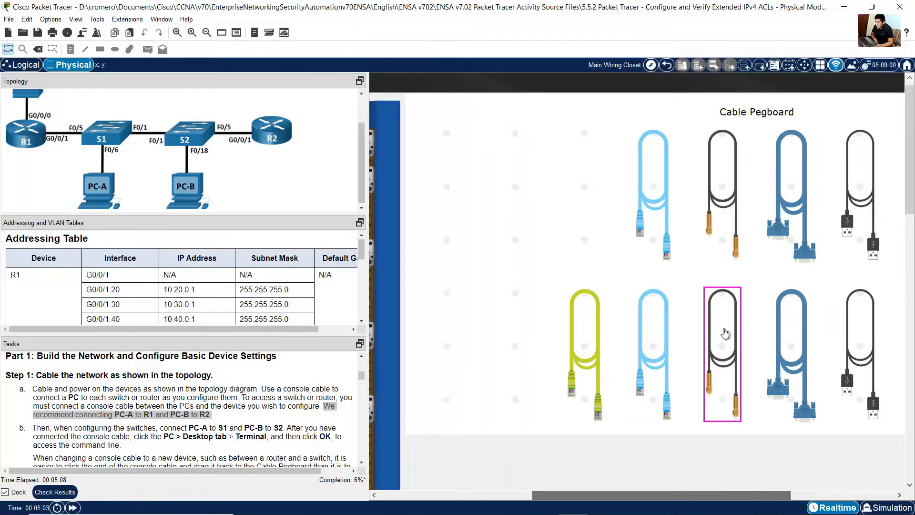
click(657, 191)
scroll(650, 312, down, 10)
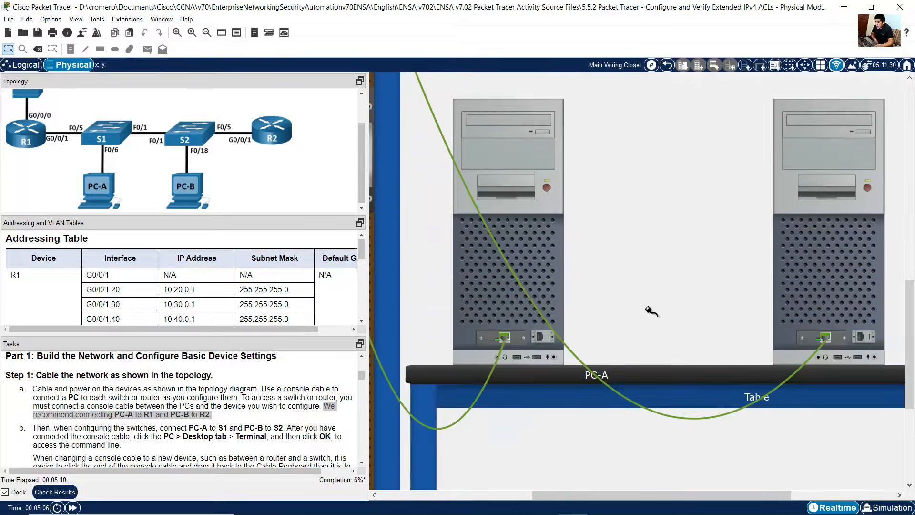
click(541, 338)
drag(616, 499, 472, 482)
scroll(473, 481, up, 10)
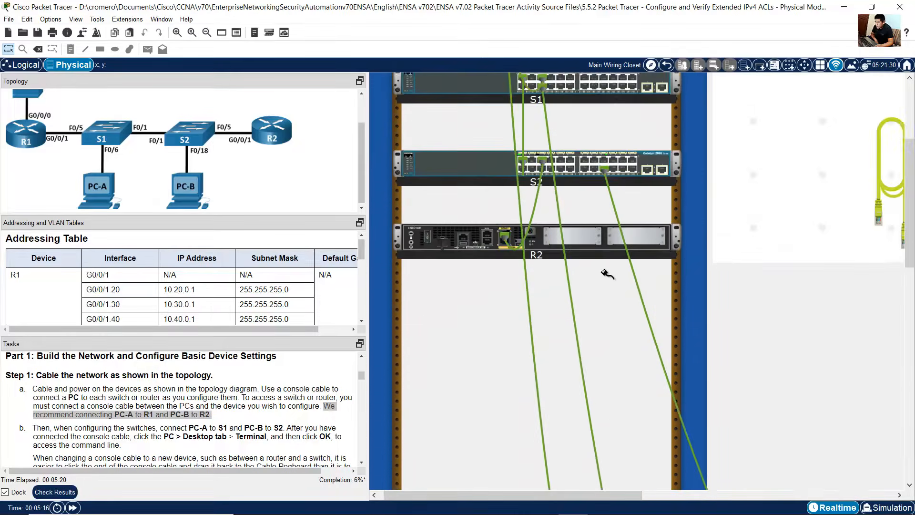
scroll(605, 273, up, 2)
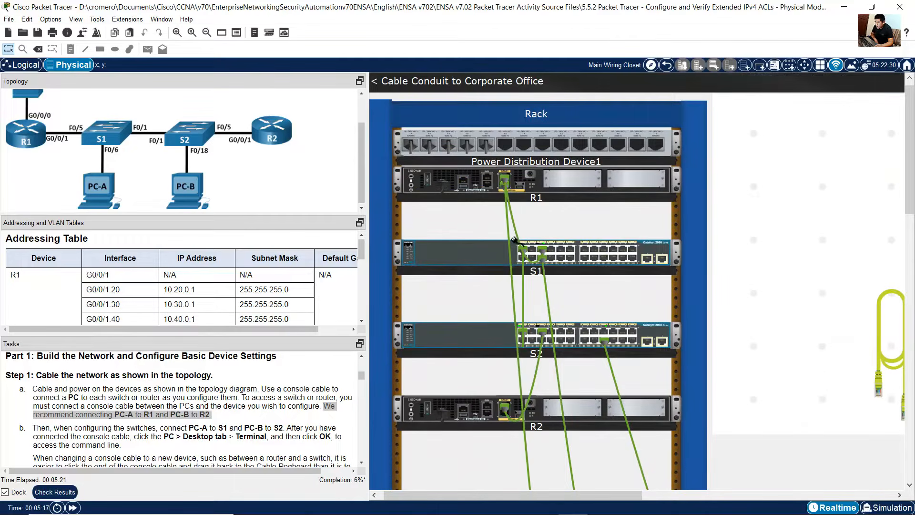
click(487, 186)
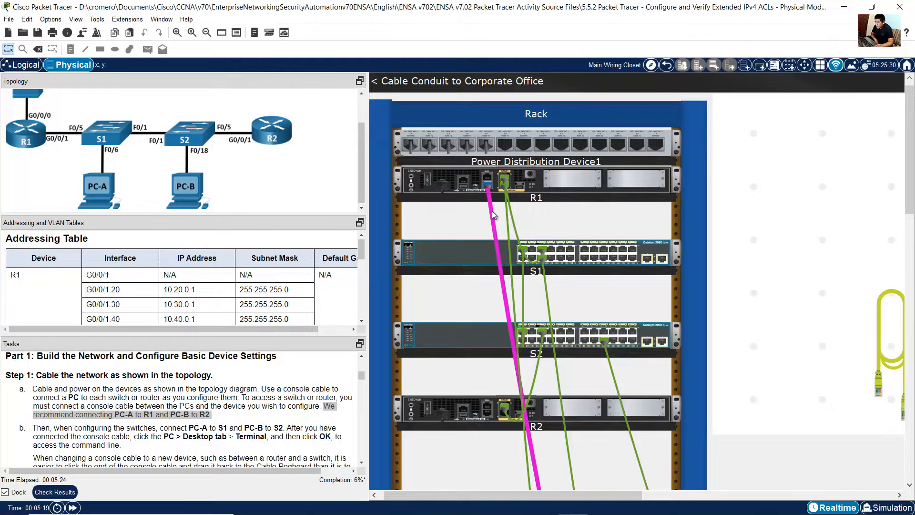
mouse_move(492, 215)
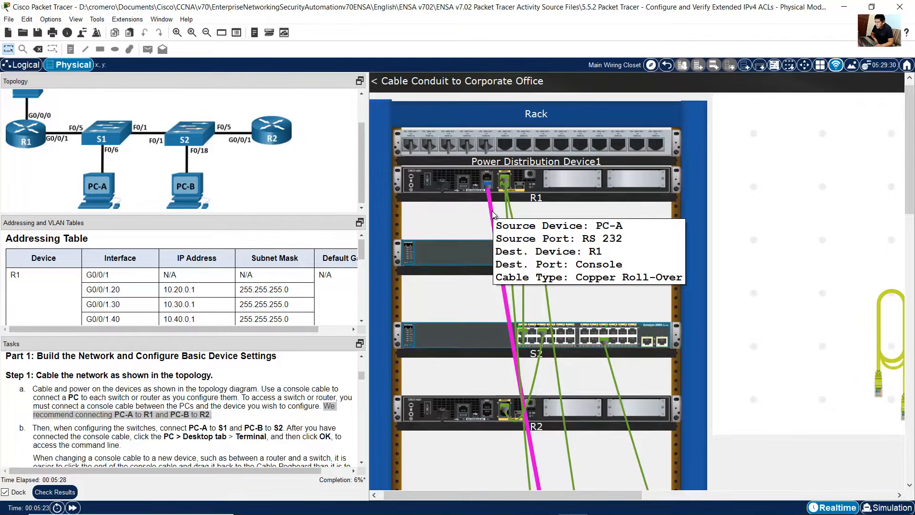
Step: Connect a console cable from PC-B's RS 232 port to R2's Console port
drag(548, 495, 751, 494)
click(549, 343)
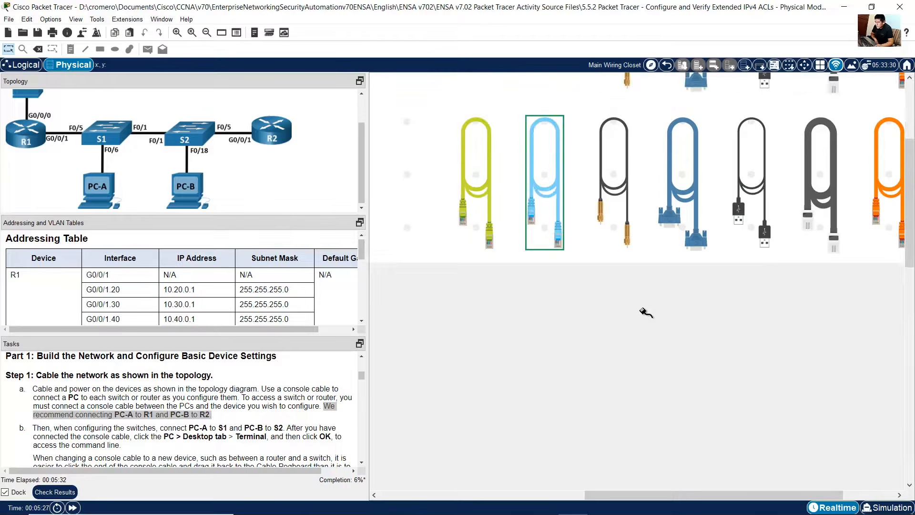
scroll(722, 316, down, 5)
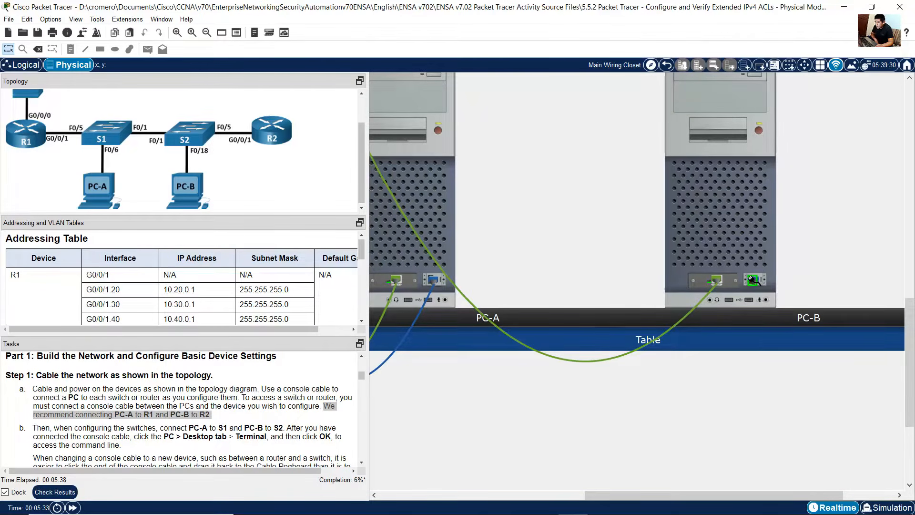
scroll(500, 337, left, 5)
scroll(500, 337, up, 10)
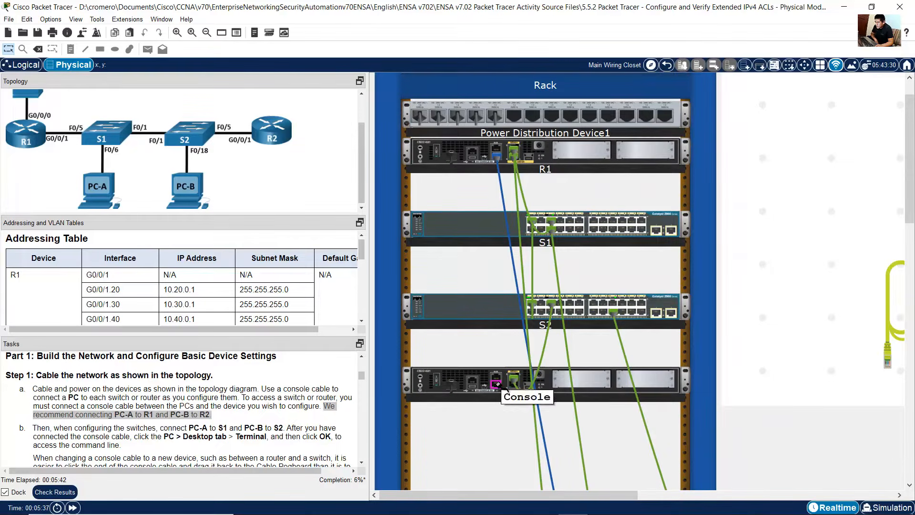
click(501, 387)
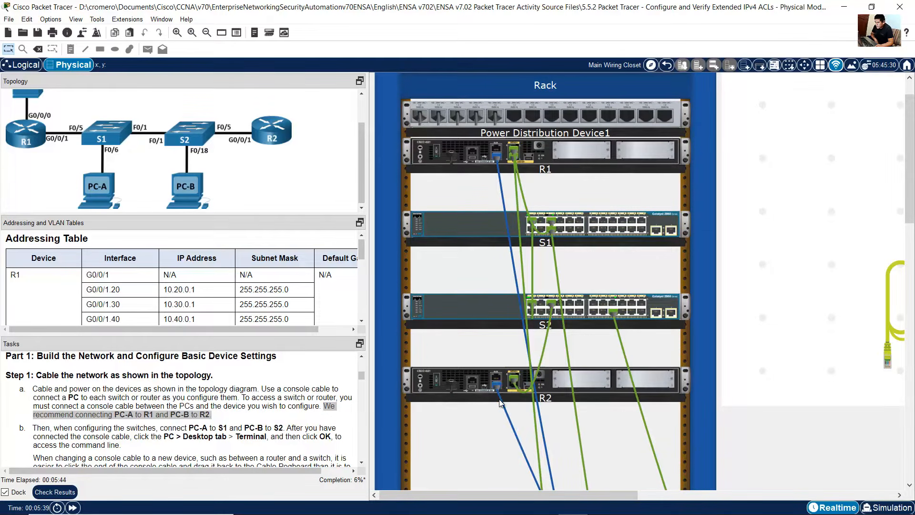
Step: Read the Step 2 instructions for configuring basic settings on each router
scroll(508, 393, down, 3)
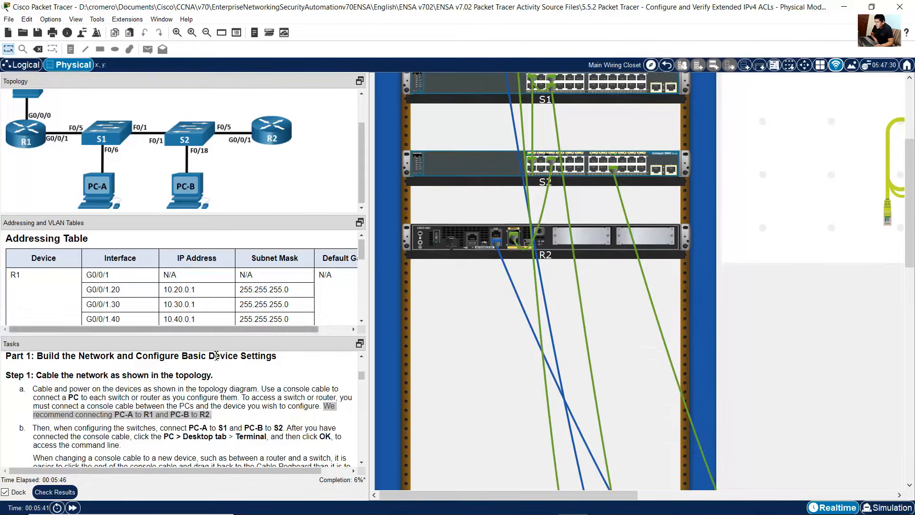
scroll(194, 397, down, 3)
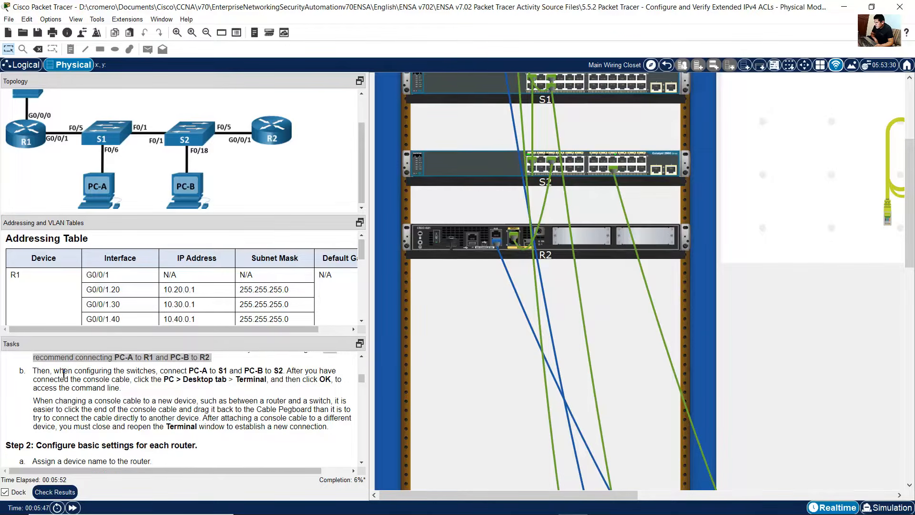
scroll(64, 373, down, 3)
scroll(59, 393, up, 3)
scroll(162, 395, down, 5)
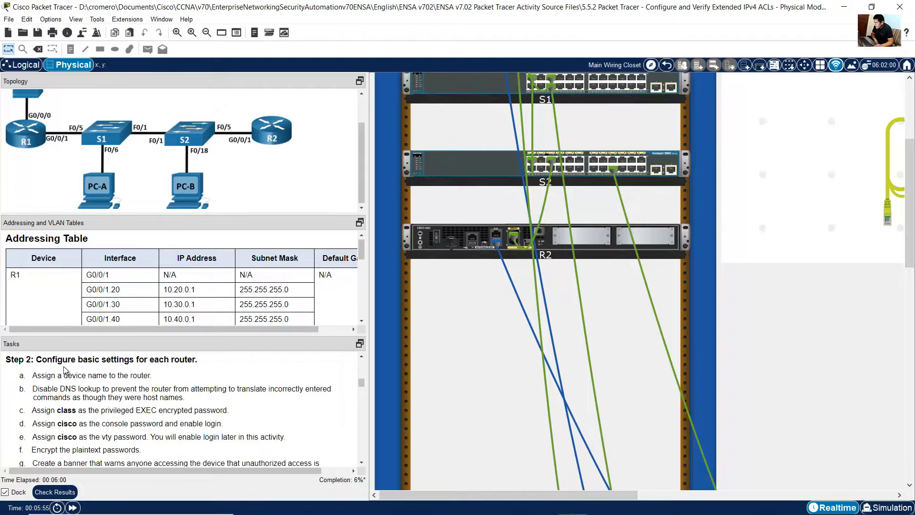
drag(42, 359, 205, 421)
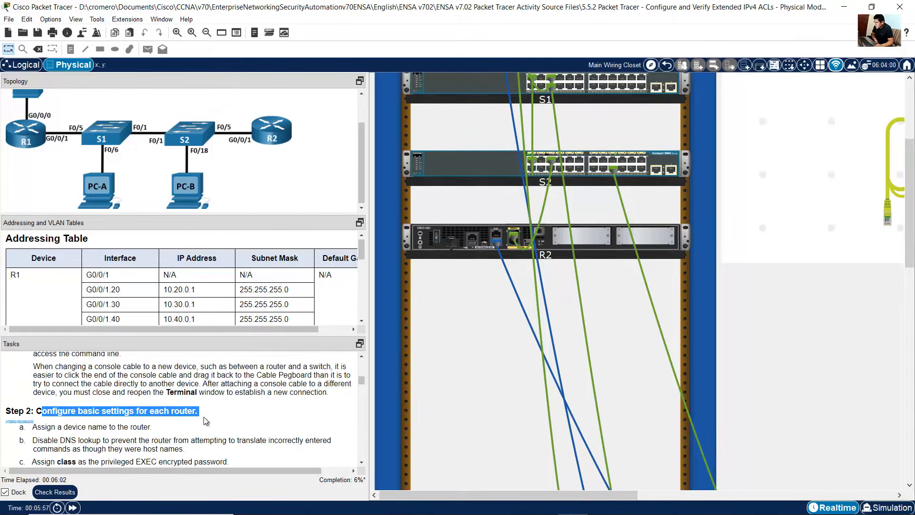
scroll(206, 416, down, 3)
scroll(208, 417, up, 2)
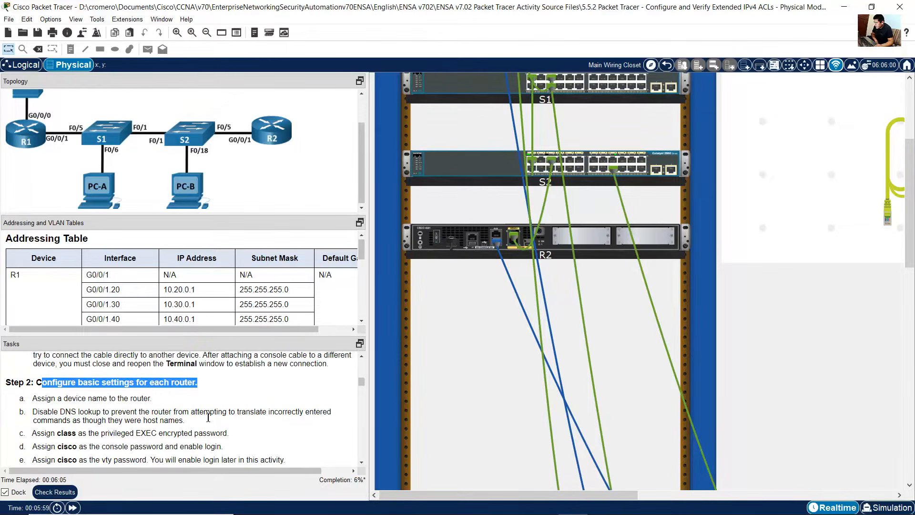
scroll(208, 417, down, 1)
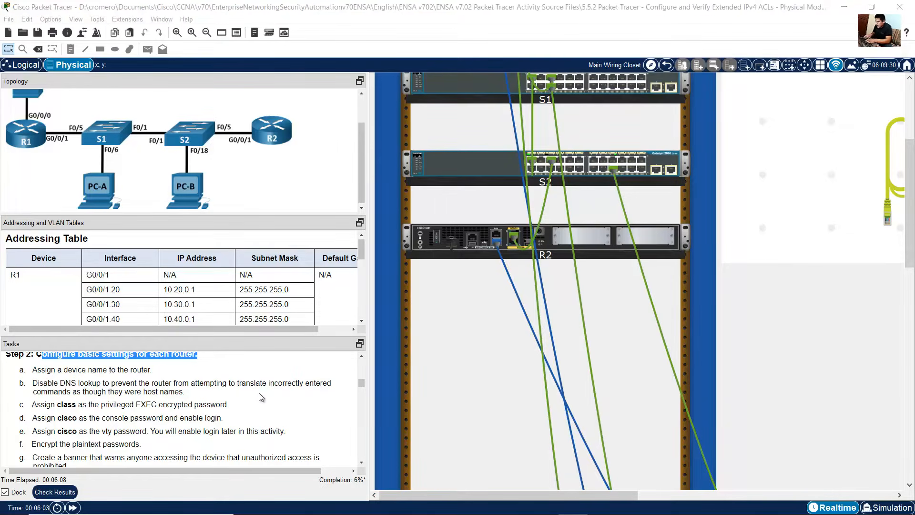
Step: Switch to Notepad by launching it from the Windows search
key(super)
text(note)
key(Return)
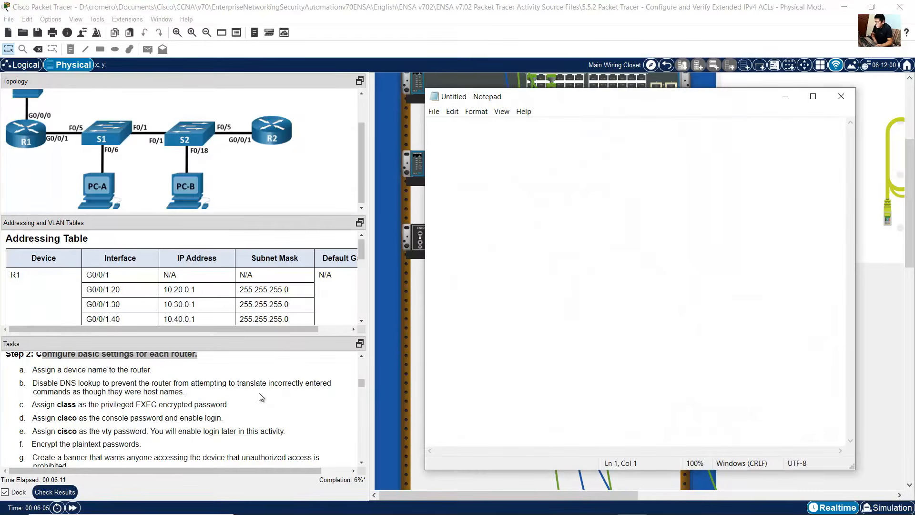
Step: Review the basic router and switch setting tasks, then bring the Notepad window to the front
drag(58, 369, 98, 441)
scroll(99, 441, up, 3)
scroll(98, 441, down, 1)
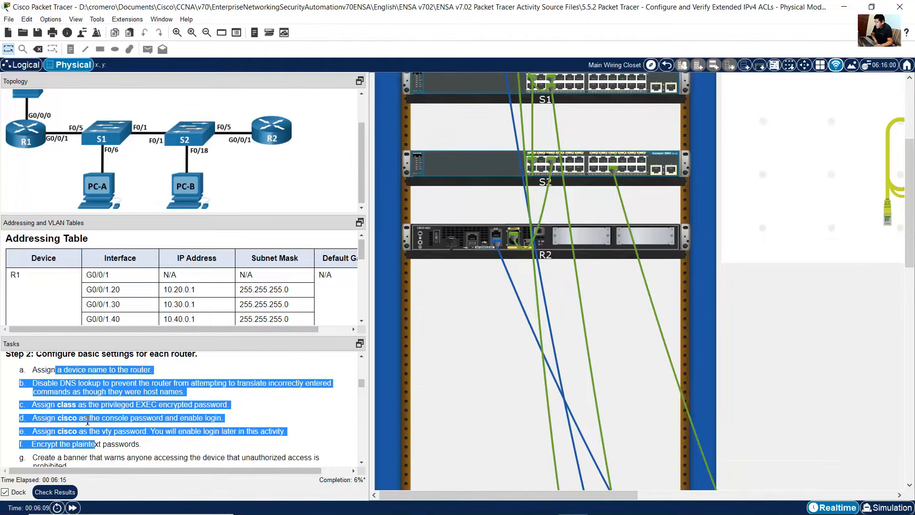
drag(82, 404, 101, 444)
scroll(102, 444, down, 1)
click(102, 442)
scroll(105, 429, down, 4)
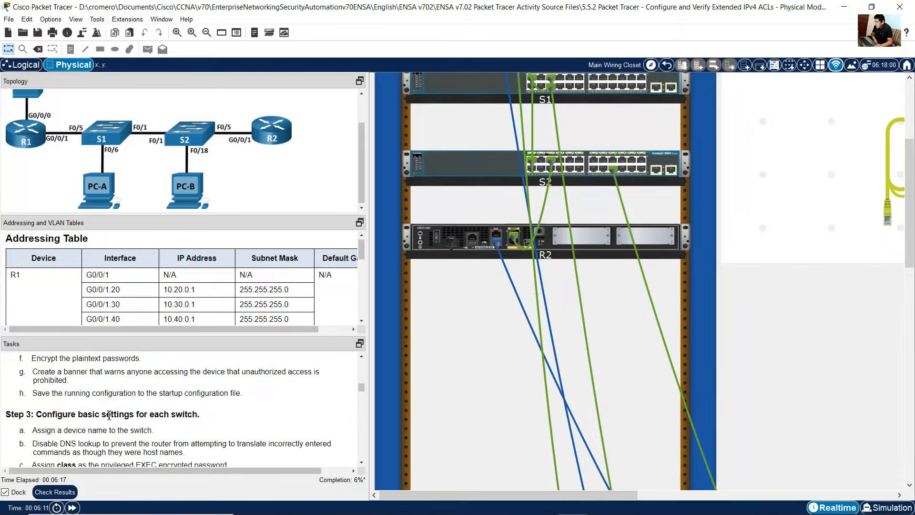
drag(92, 387, 117, 447)
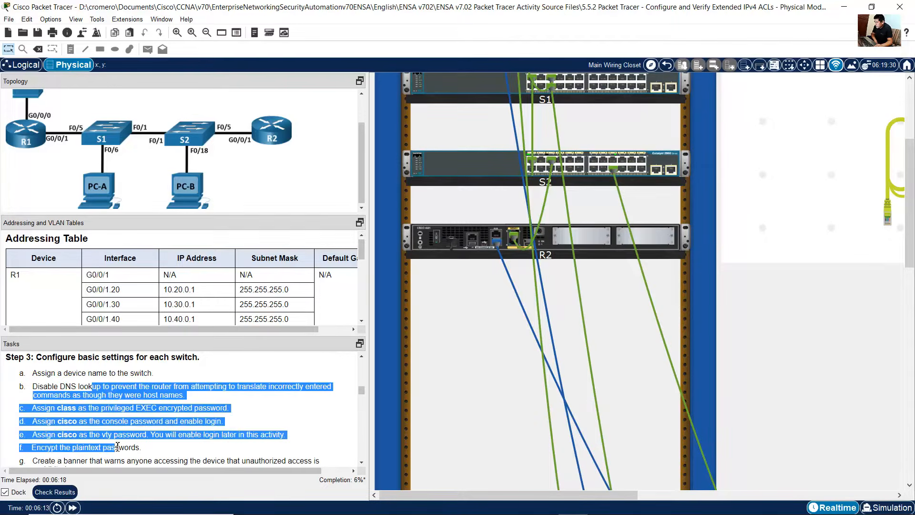
click(98, 391)
scroll(100, 419, up, 4)
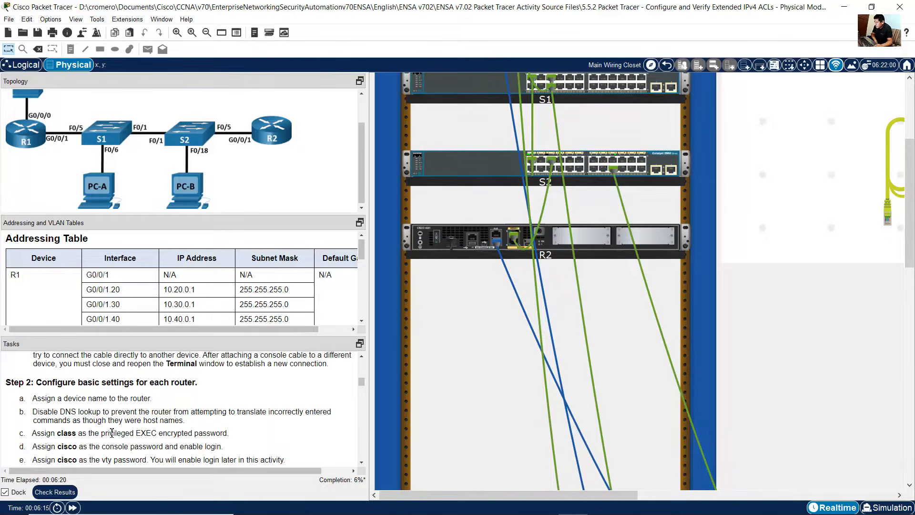
click(632, 503)
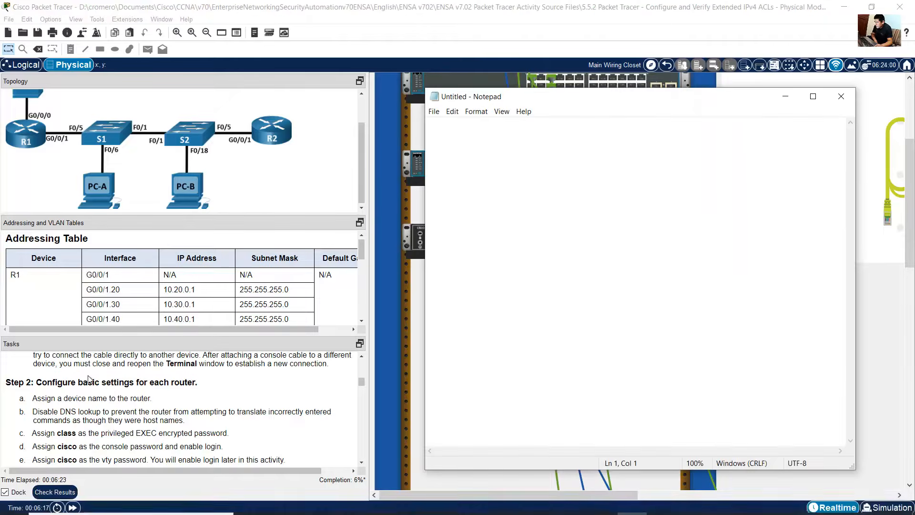
Step: Start a Notepad script with the command setting the router hostname to R1
click(61, 408)
drag(38, 399, 143, 399)
click(632, 509)
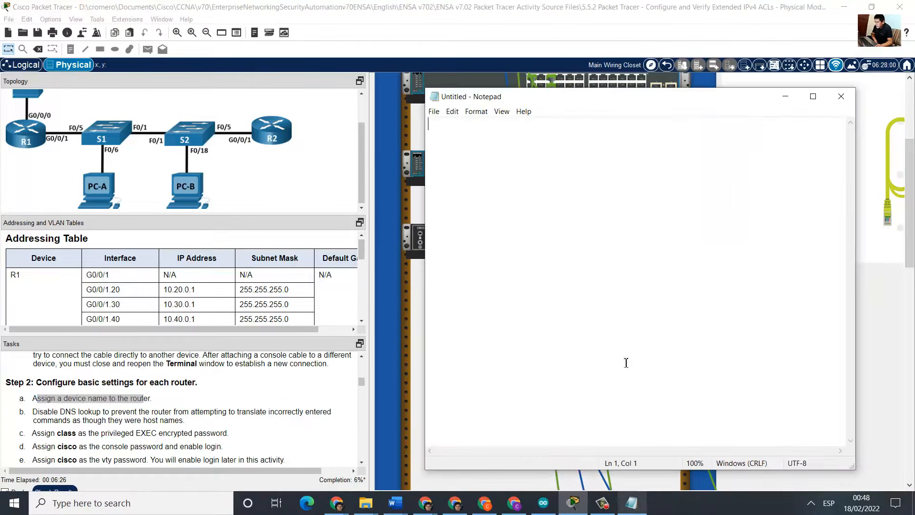
text(hostn)
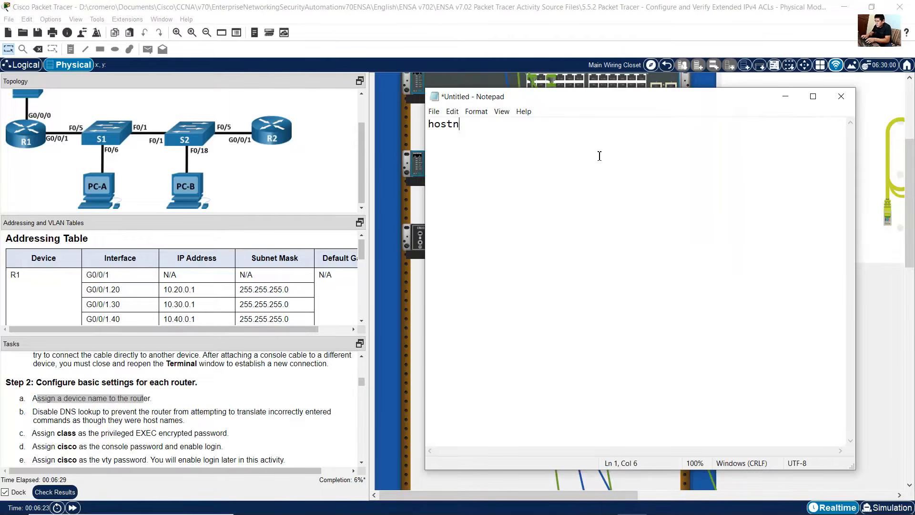
text(ame R)
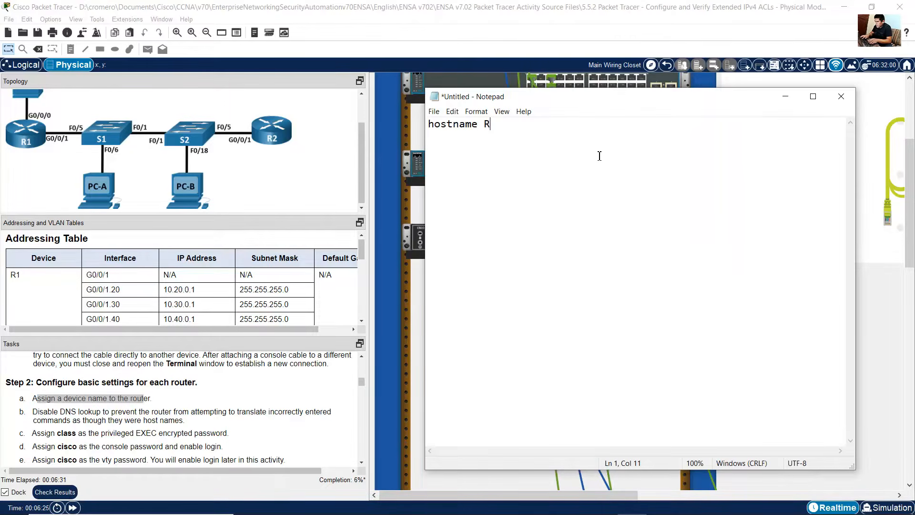
text(1)
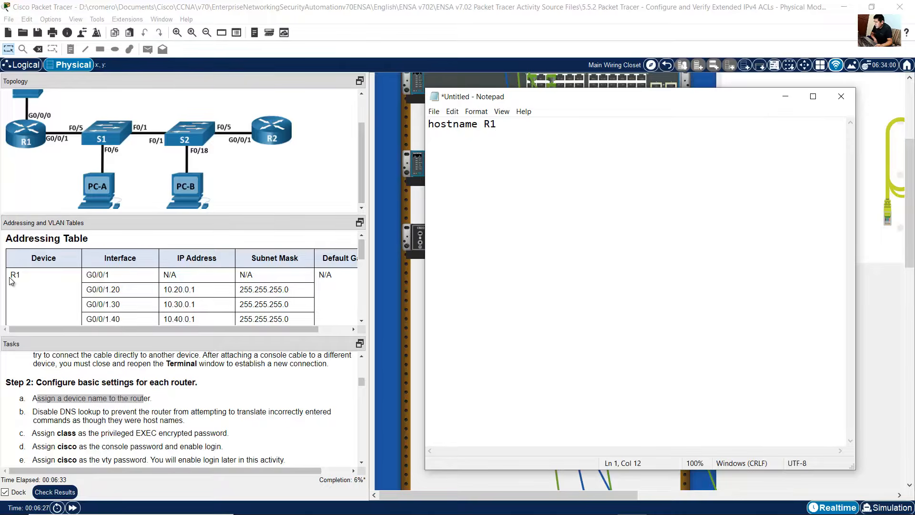
Step: Add the no ip domain lookup command on the next line of the script
drag(11, 281, 26, 279)
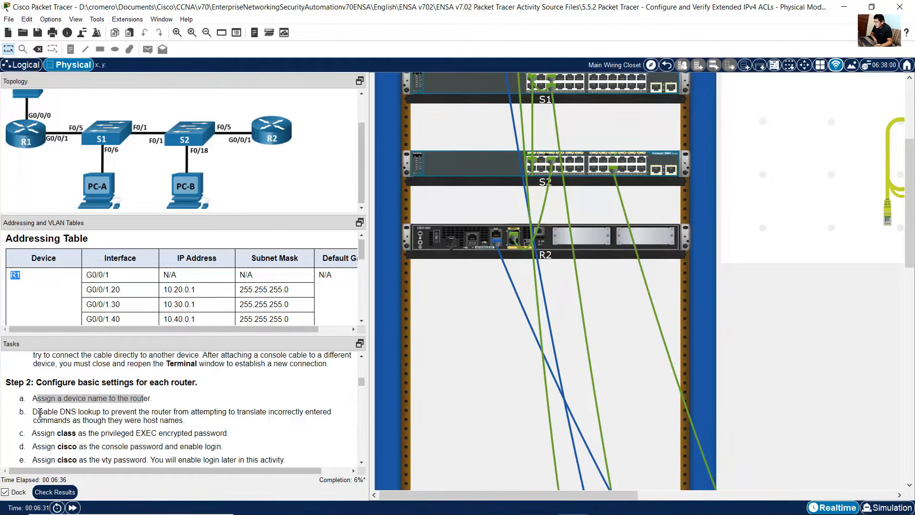
drag(39, 413, 98, 411)
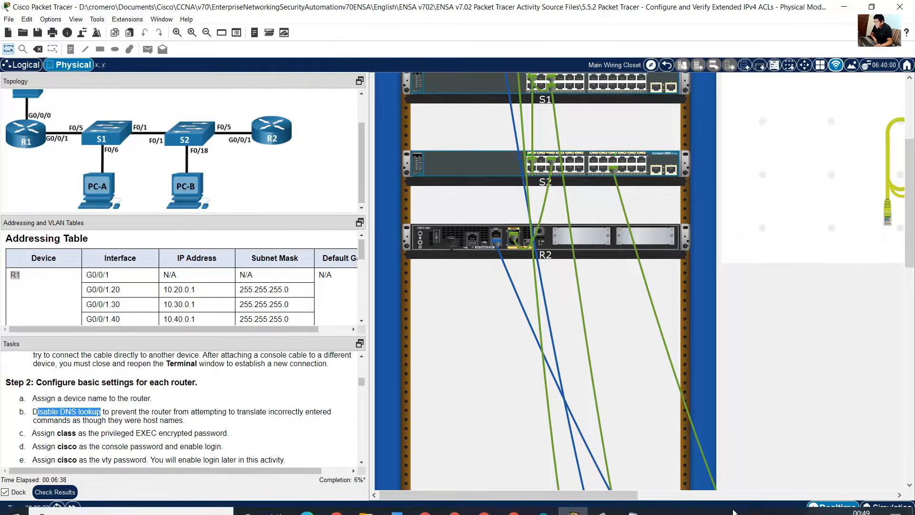
click(631, 503)
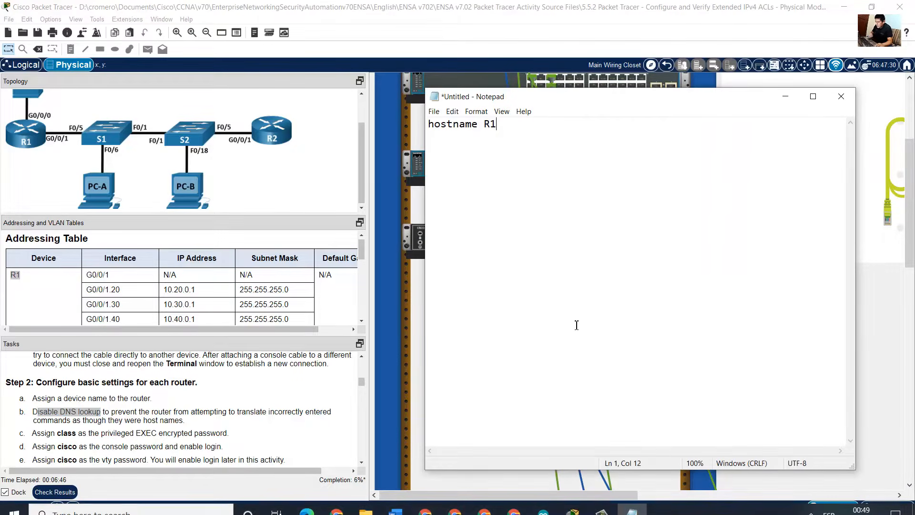
key(Return)
text(no ip domain)
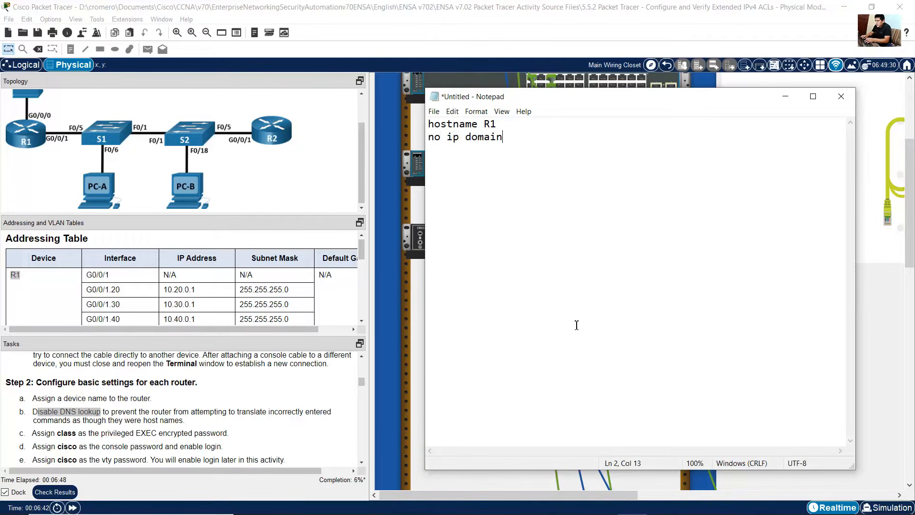
text( lookup)
key(Return)
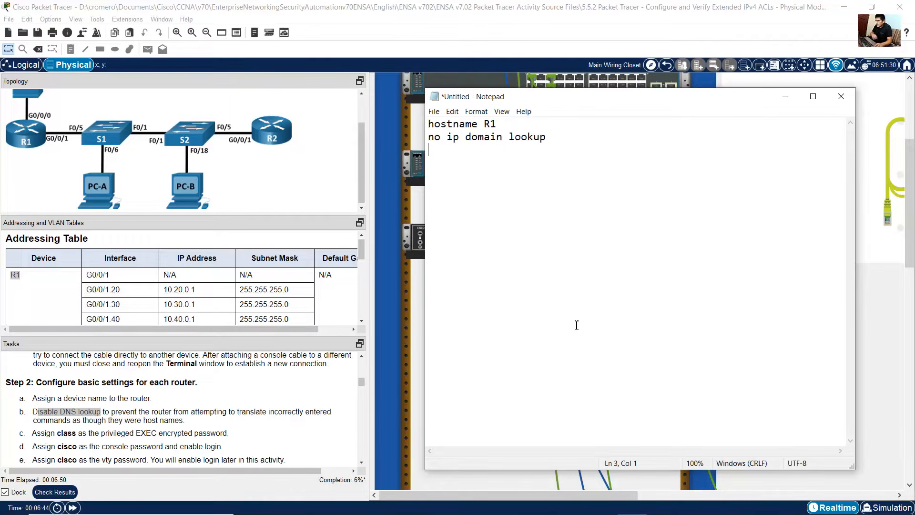
Step: Add the enable secret command with the privileged EXEC encrypted password to the script
drag(32, 433, 262, 439)
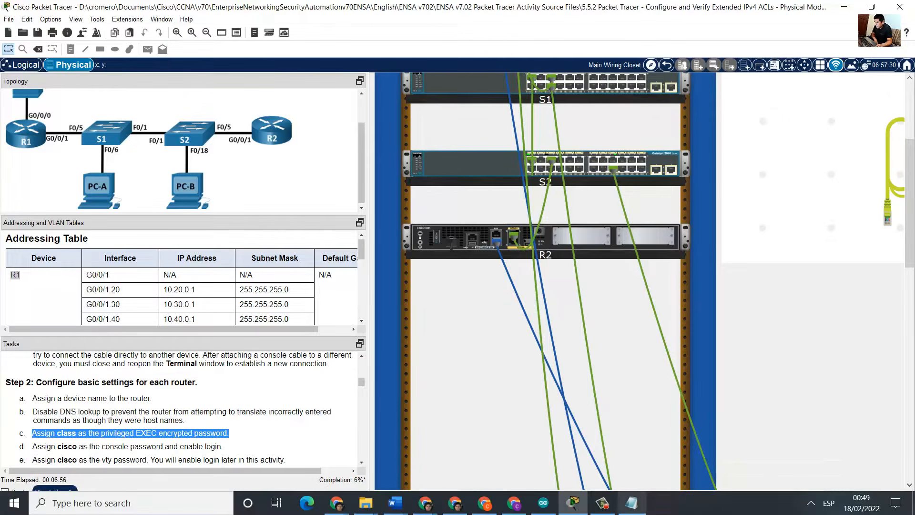
click(662, 506)
text(enable )
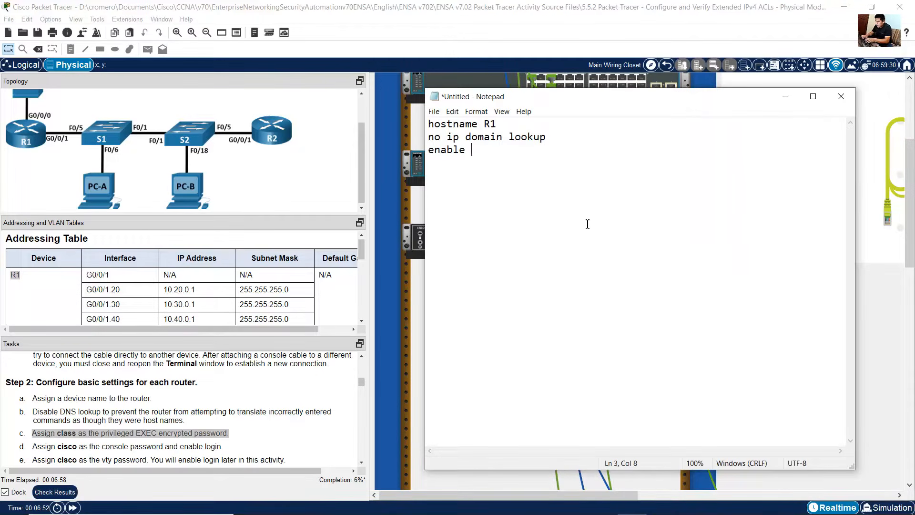
text(secret class)
key(Return)
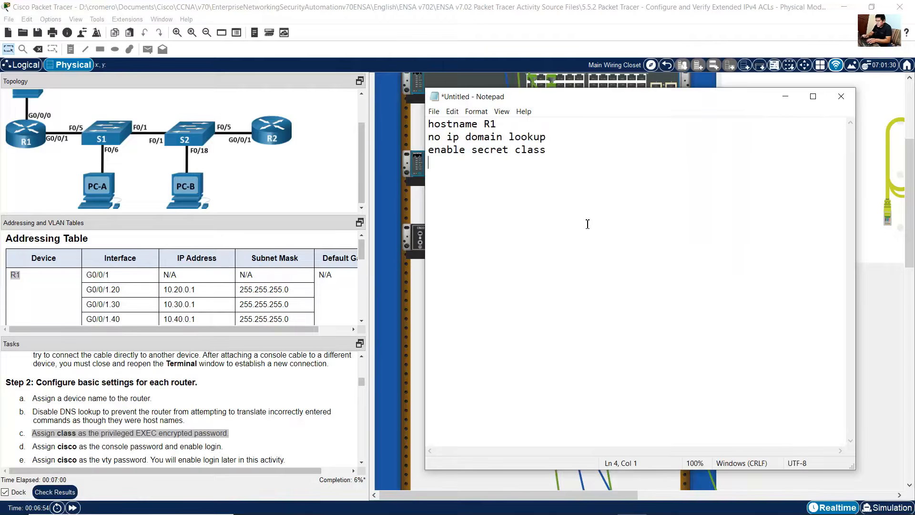
Step: Add line console 0 with the console password and the login command to the script
drag(46, 447, 224, 446)
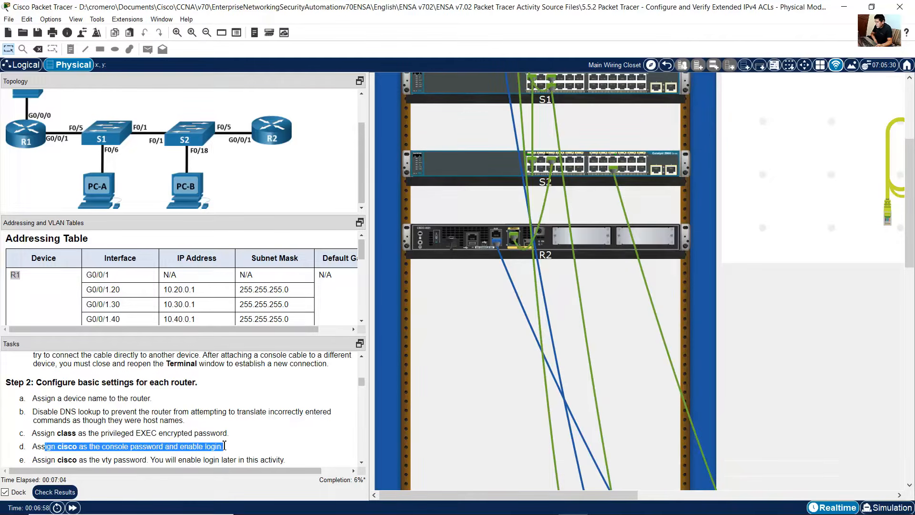
click(630, 504)
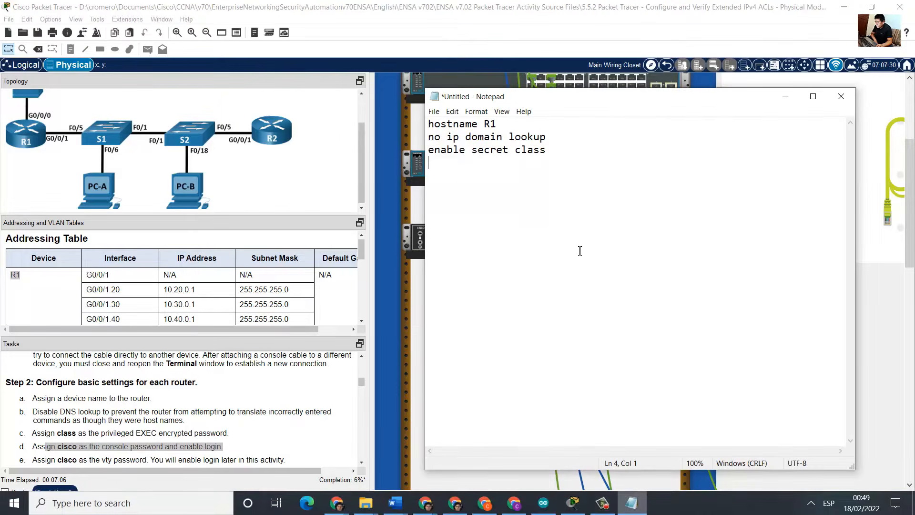
text(line conso)
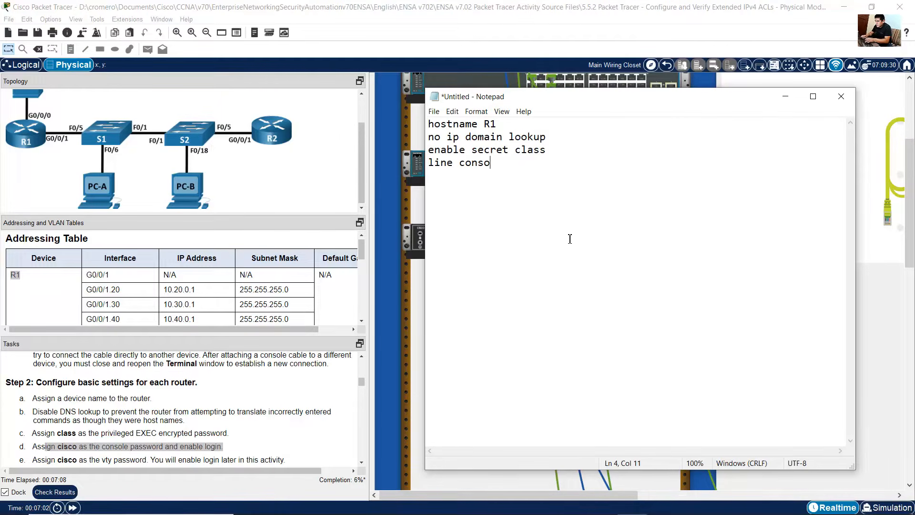
text(le 0 passwor)
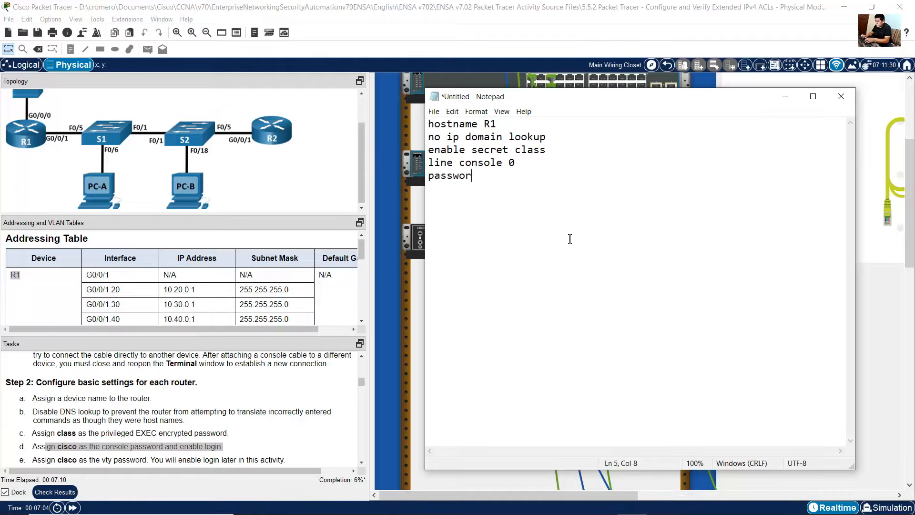
text(d cisco log)
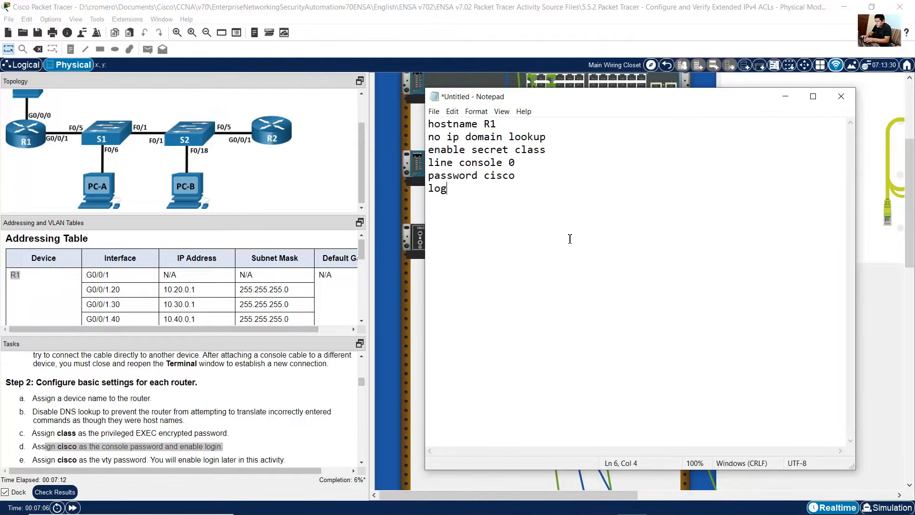
text(in)
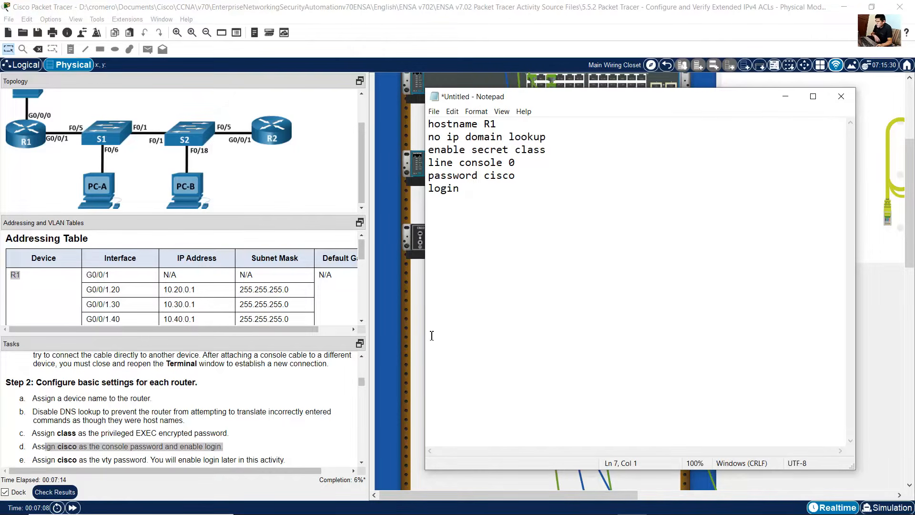
Step: Add line vty 0 15 with the vty password, followed by exit, to the script
scroll(237, 409, down, 2)
drag(51, 402, 289, 405)
click(114, 404)
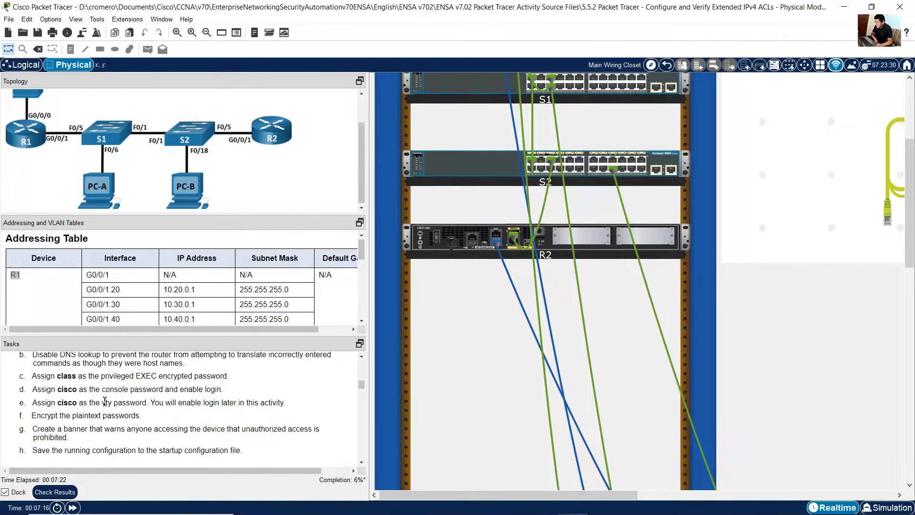
drag(45, 403, 135, 403)
click(631, 503)
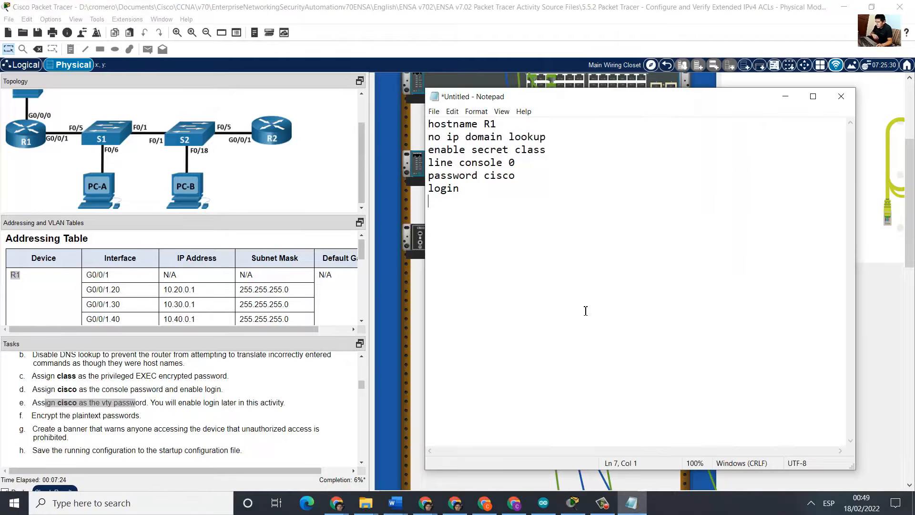
text(line vty 0)
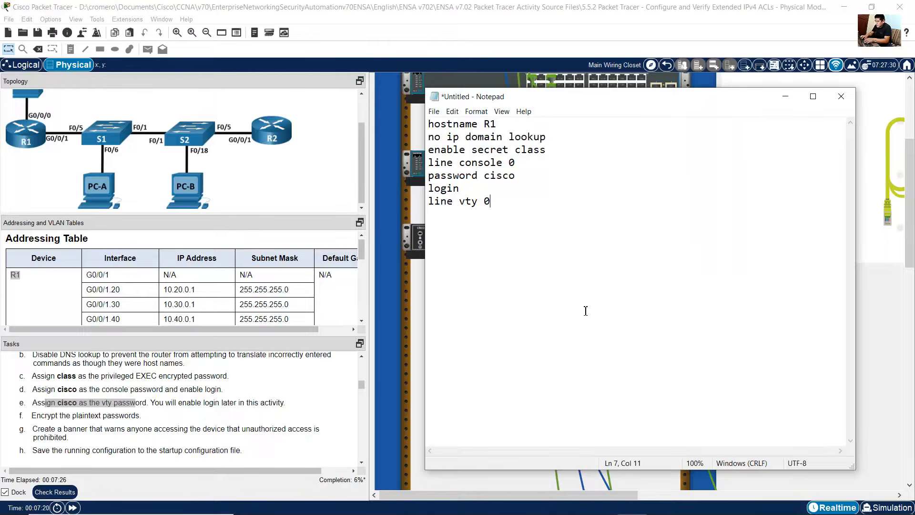
text( 15 password cisco)
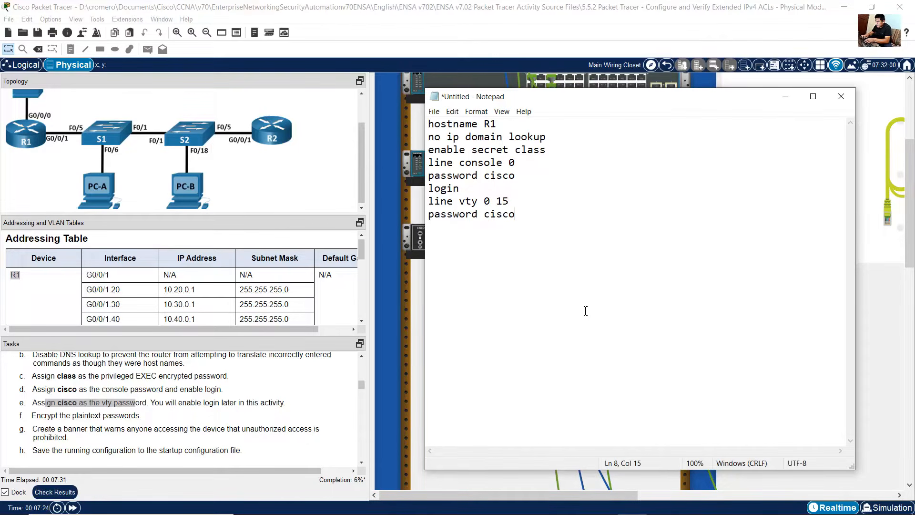
key(Return)
text(exit)
key(Return)
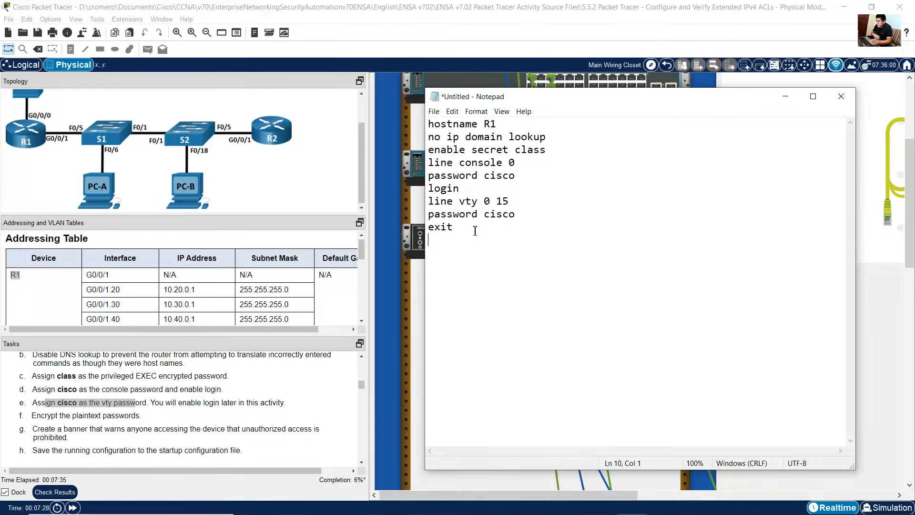
Step: Add the service password-encryption command to the script
click(32, 416)
drag(32, 416, 138, 417)
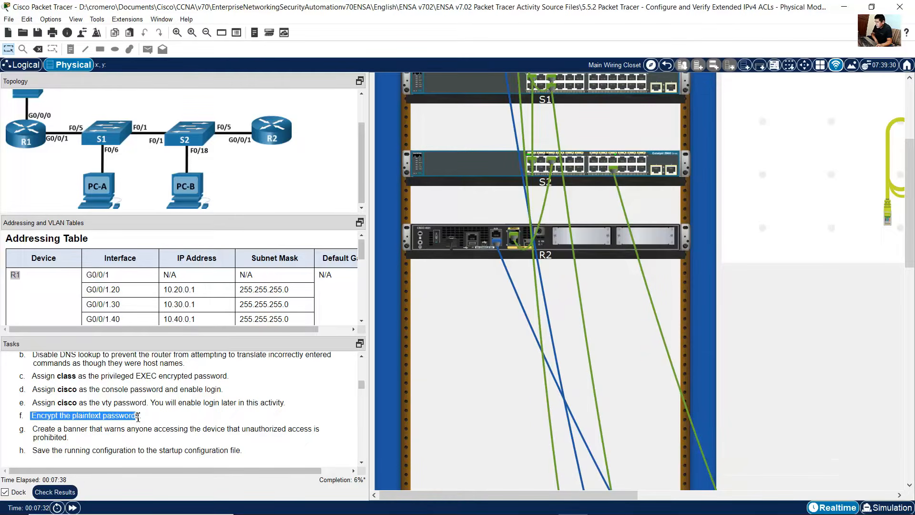
drag(41, 429, 71, 437)
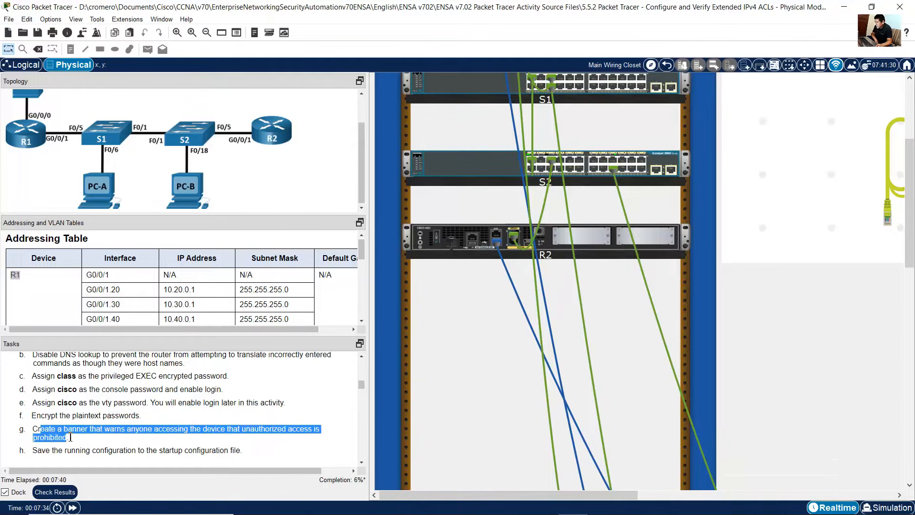
click(617, 507)
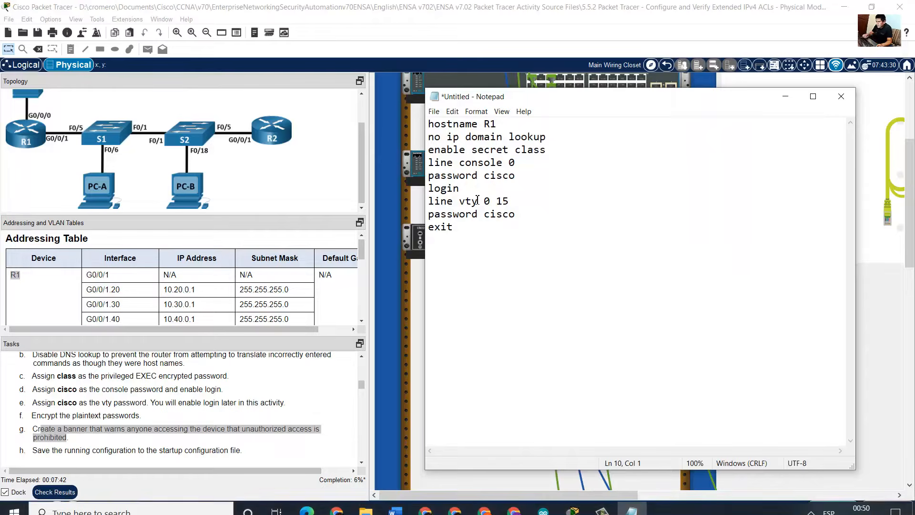
text(service pas)
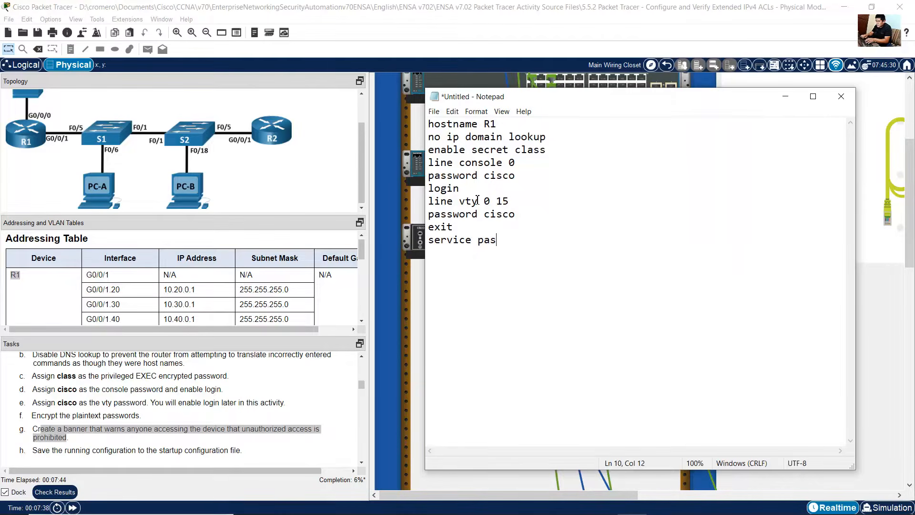
text(sword-encryption )
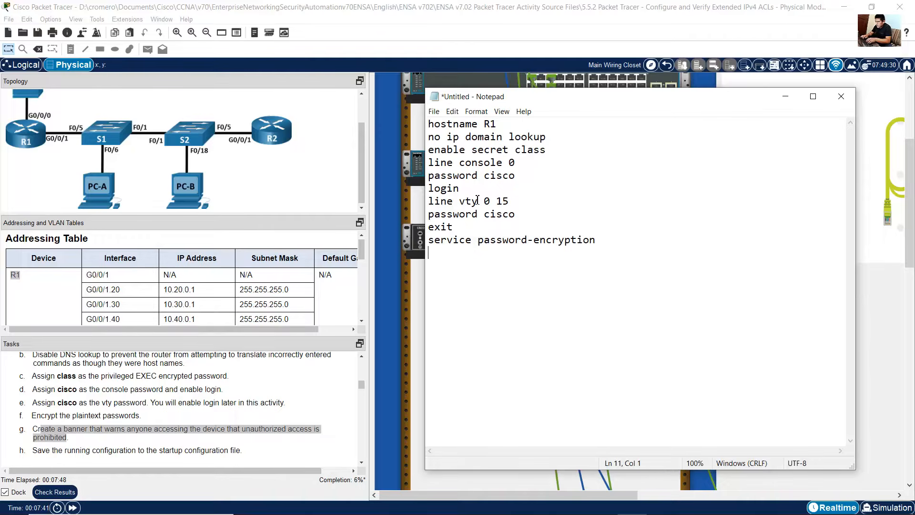
text(banner motd)
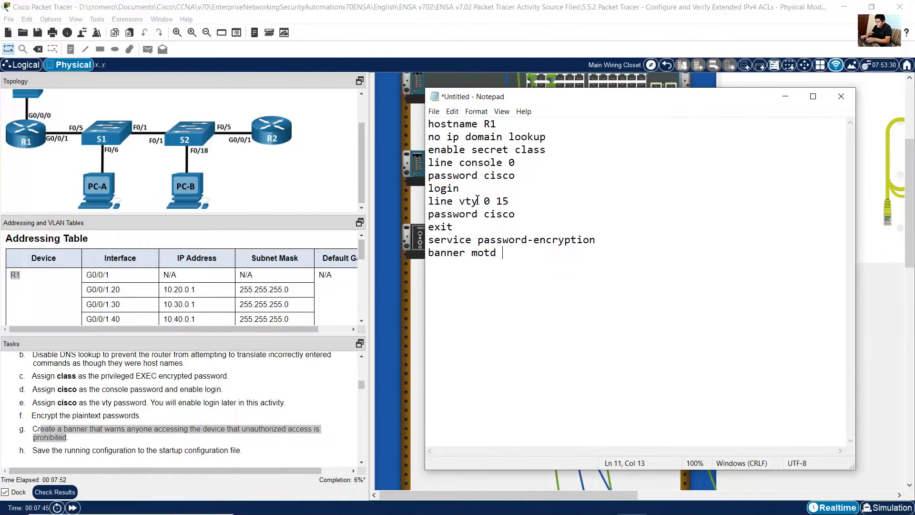
text( %Unauthorize)
text(d Access )
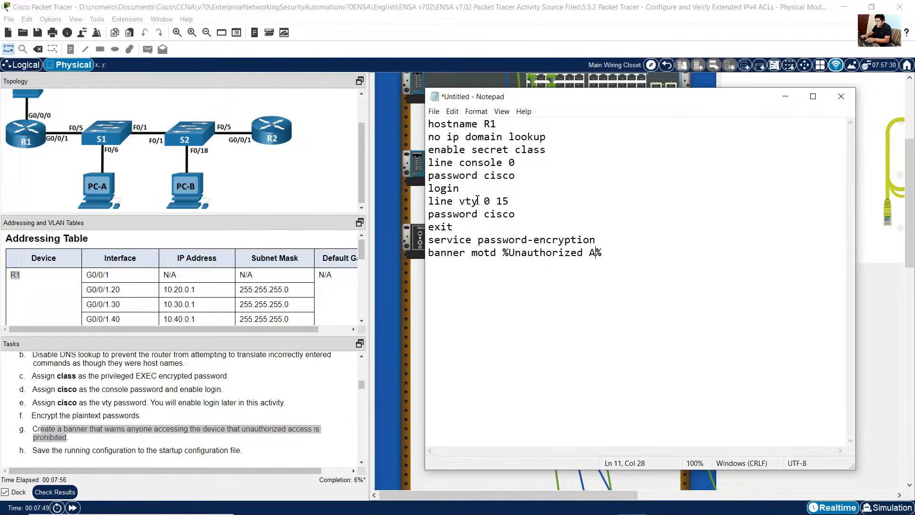
text(is Prohibited!)
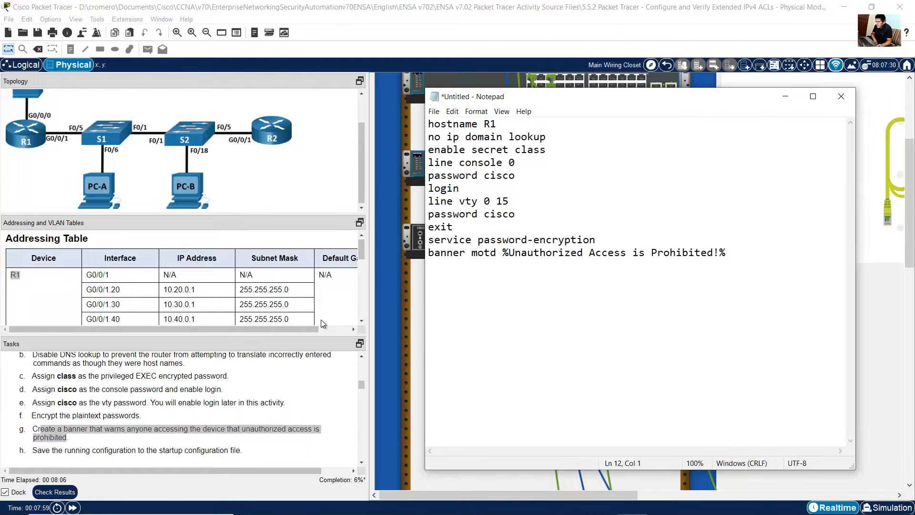
Step: Add the end command on a new line of the script
drag(42, 452, 240, 452)
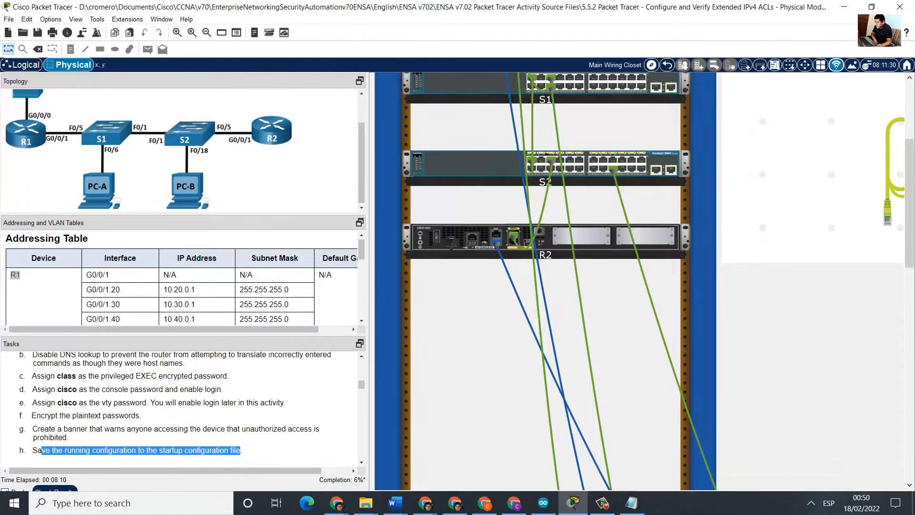
click(633, 503)
text(end)
key(Return)
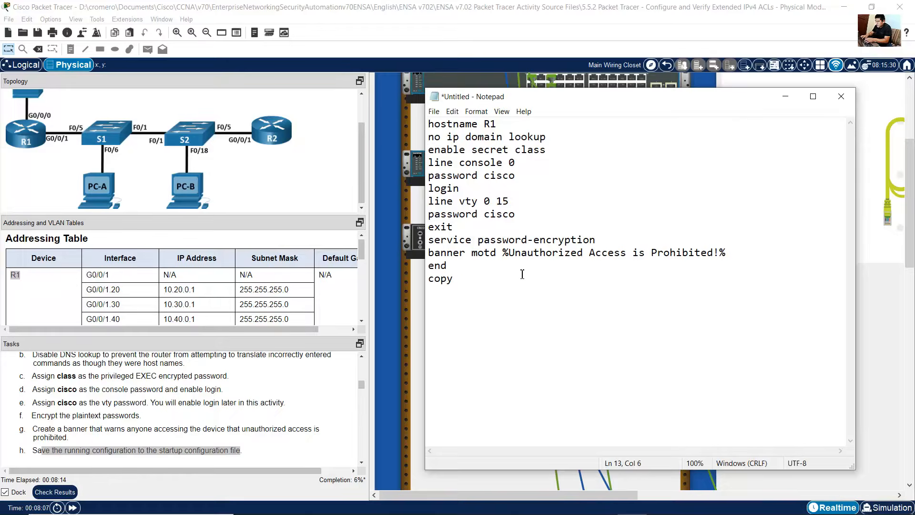
Step: Add copy running-config startup-config as the last command of the script
text(running-config startup)
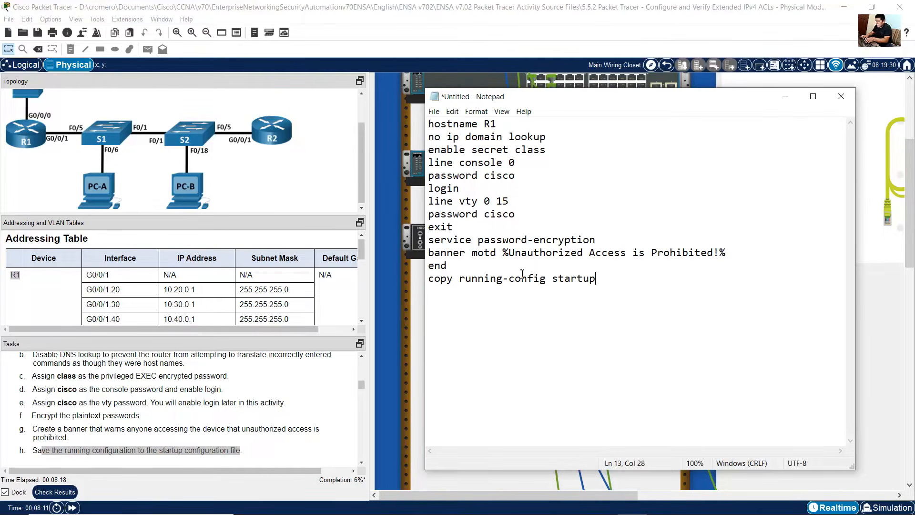
text(-config)
key(Return)
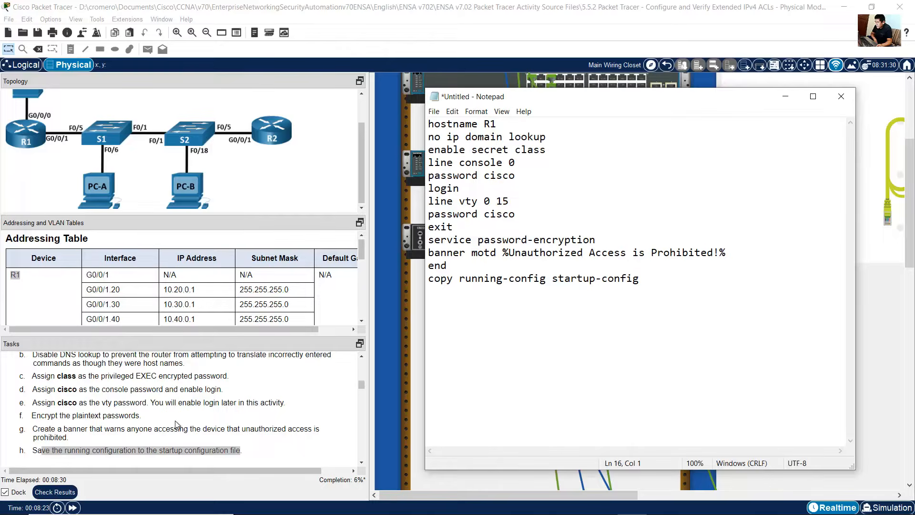
Step: Open PC-A's Terminal with the default 9600-baud port settings
scroll(176, 420, down, 1)
scroll(176, 421, up, 1)
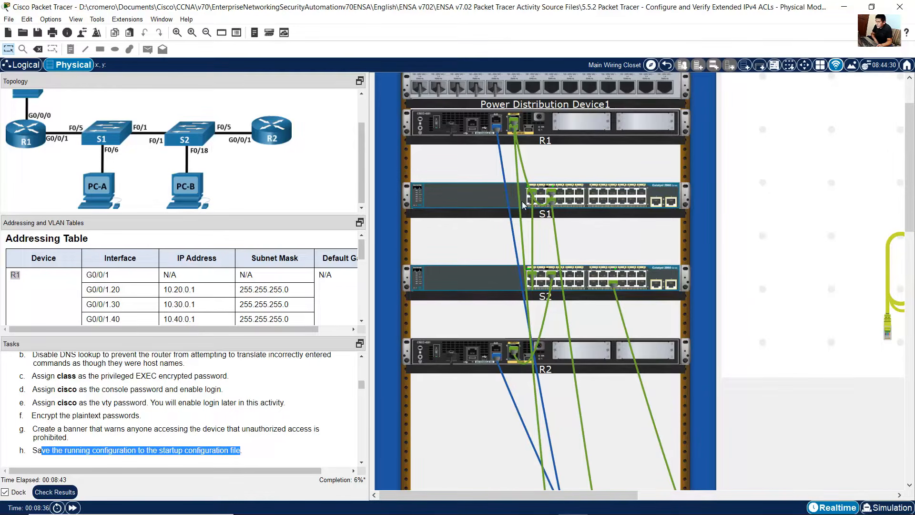
mouse_move(503, 172)
scroll(774, 396, down, 2)
scroll(774, 395, down, 5)
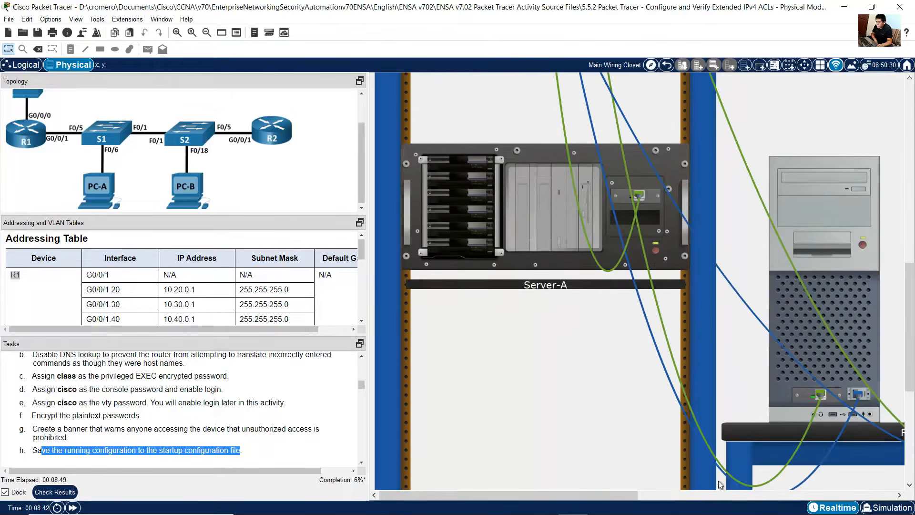
drag(616, 494, 658, 495)
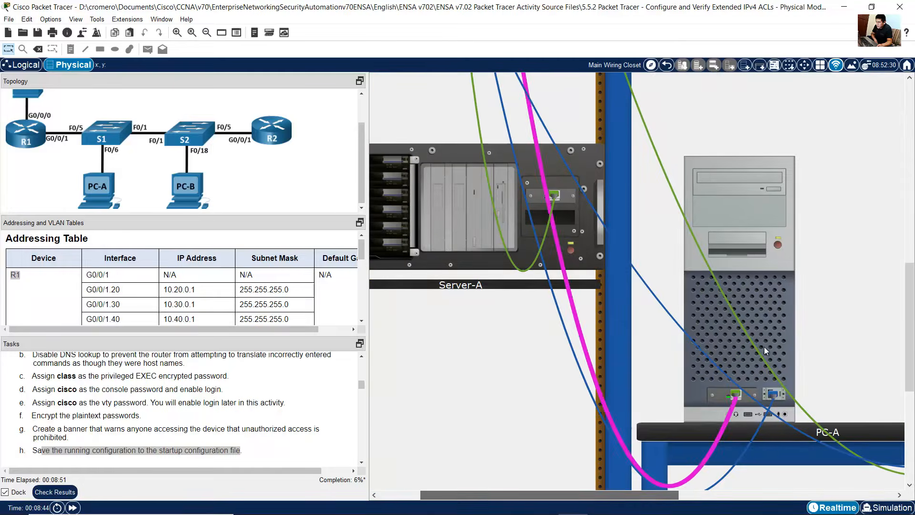
click(772, 309)
click(348, 114)
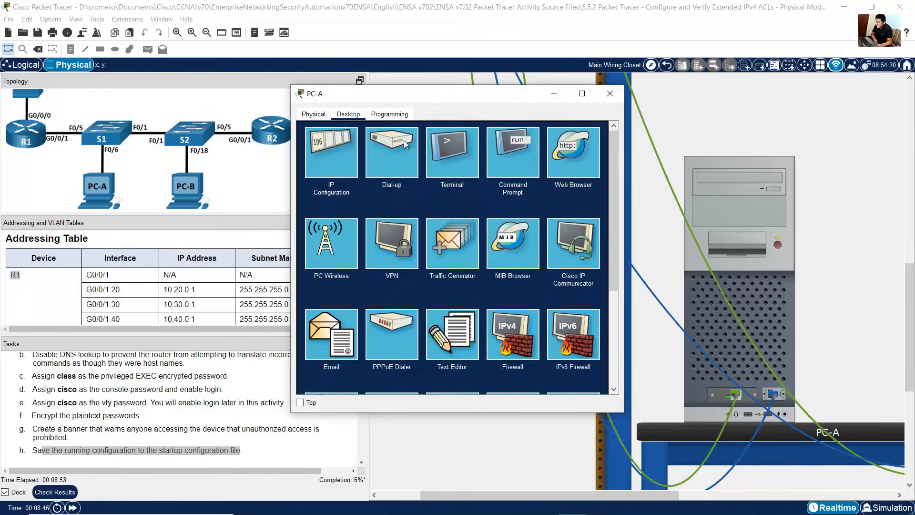
click(461, 155)
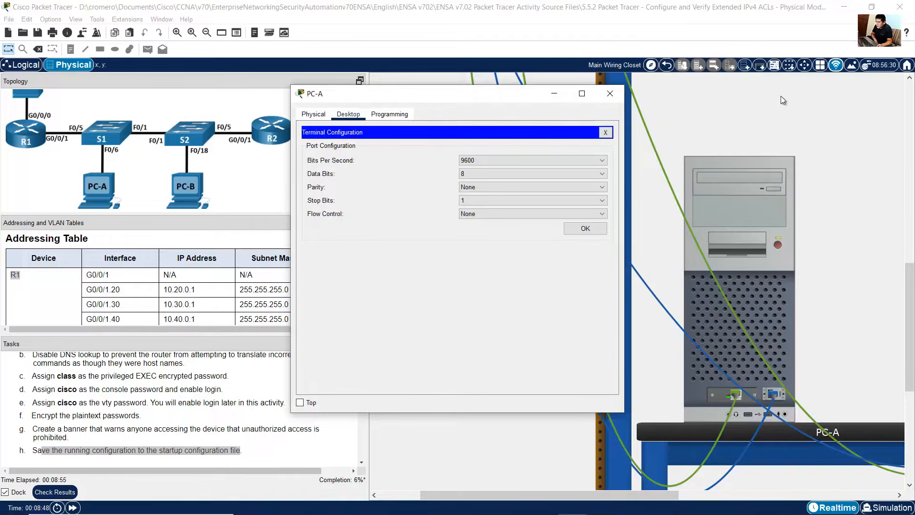
drag(623, 413, 885, 482)
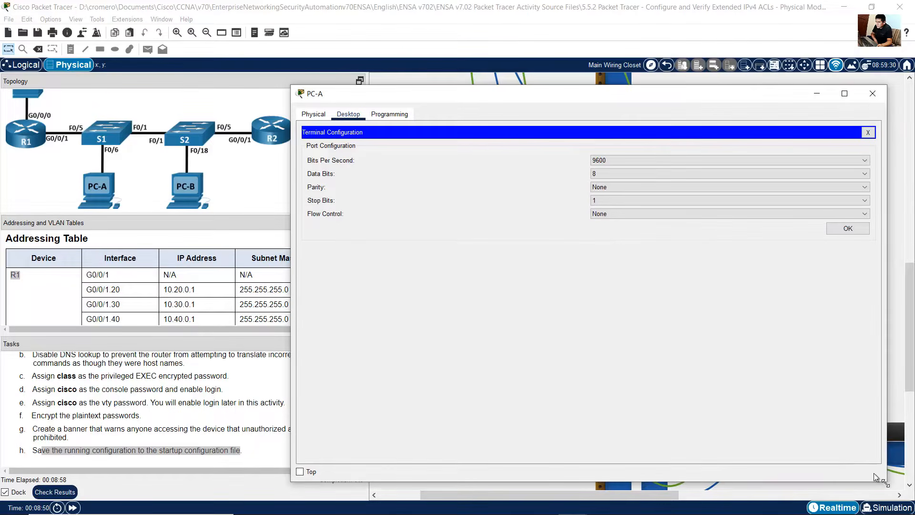
click(842, 230)
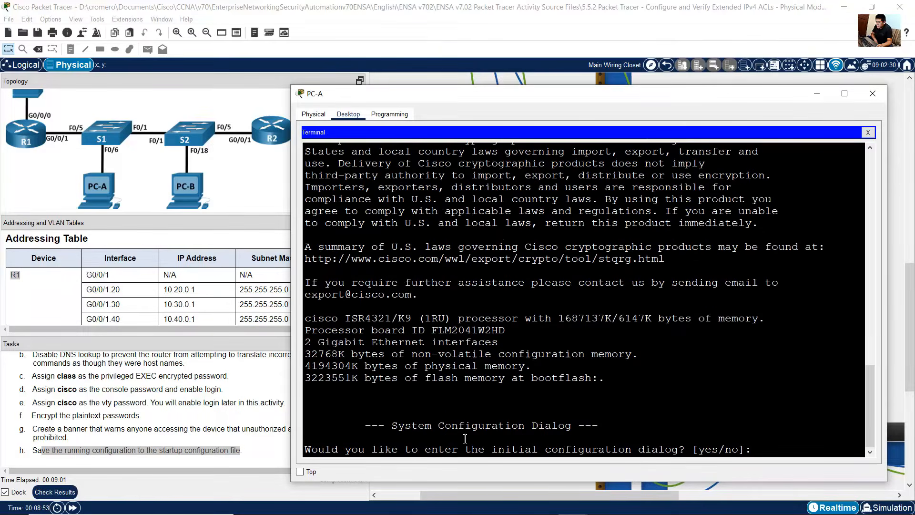
Step: Decline R1's initial configuration dialog, then enter privileged and global configuration mode with en and conf term
drag(322, 453, 684, 452)
click(803, 442)
text(no)
key(Return)
key(Return)
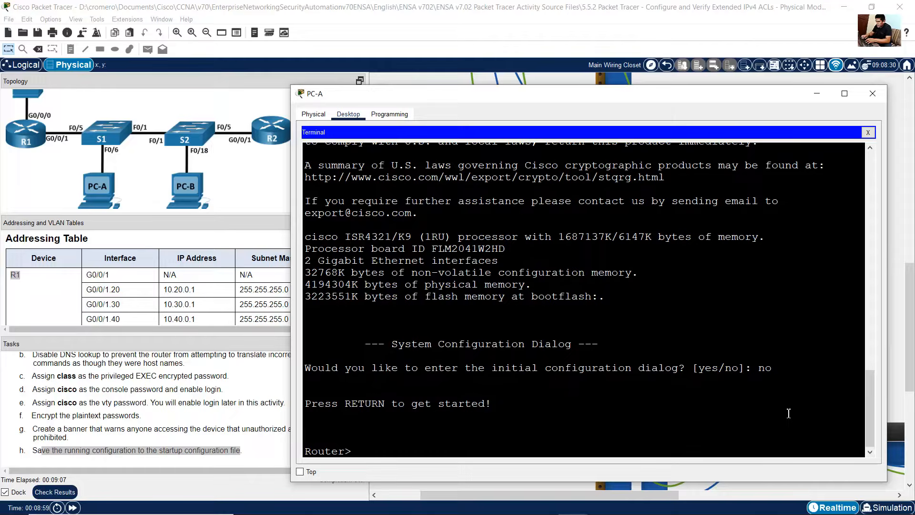
text(en)
key(Return)
text(conf term)
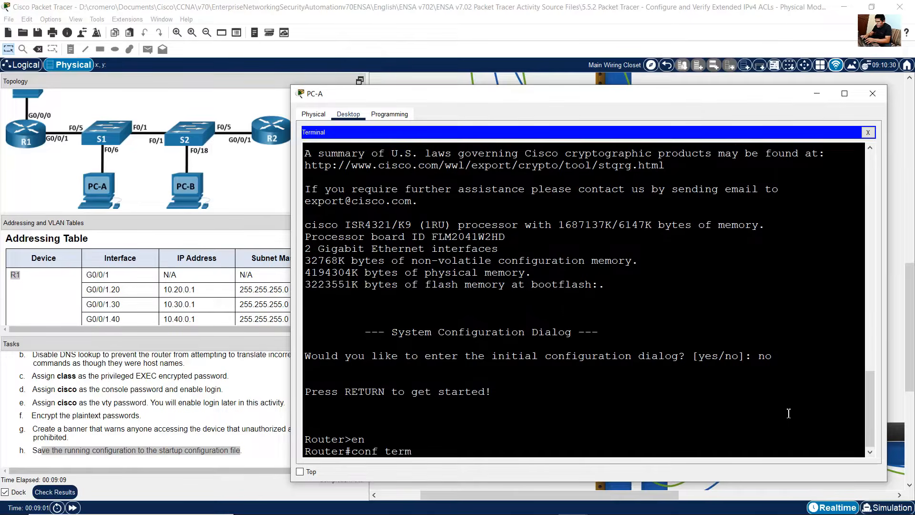
key(Return)
drag(406, 451, 270, 456)
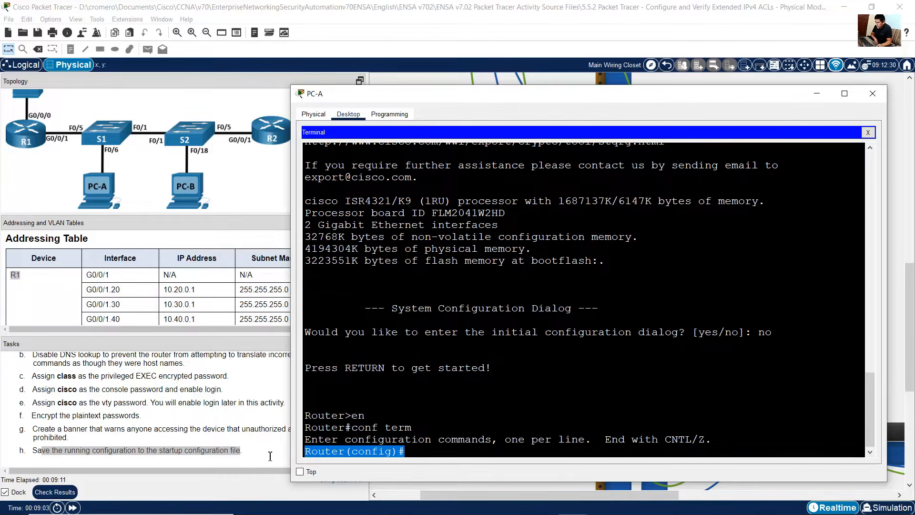
Step: Copy the entire script from Notepad and paste it into R1's terminal
click(572, 507)
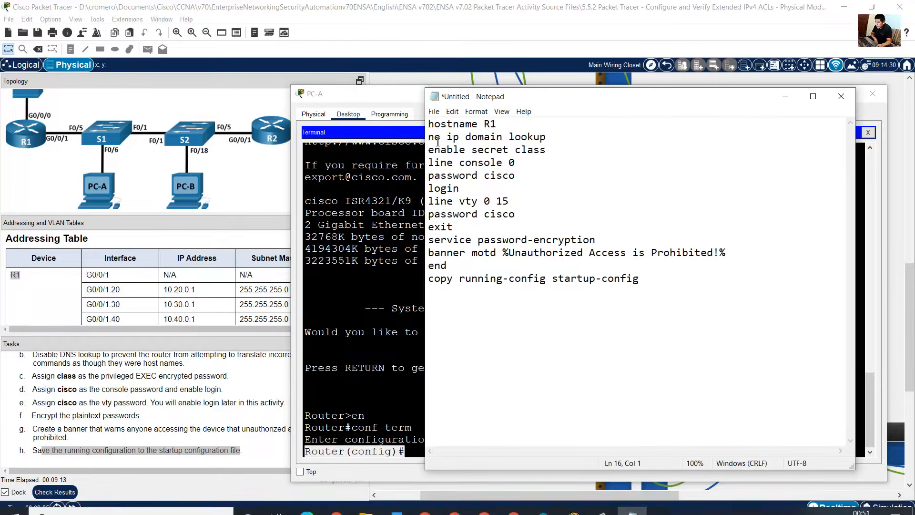
drag(428, 124, 461, 323)
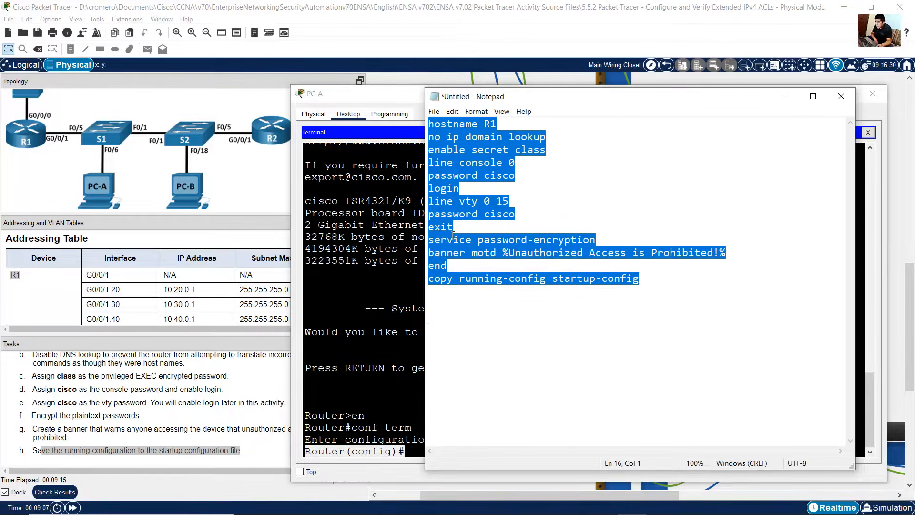
right_click(461, 149)
click(484, 180)
click(456, 328)
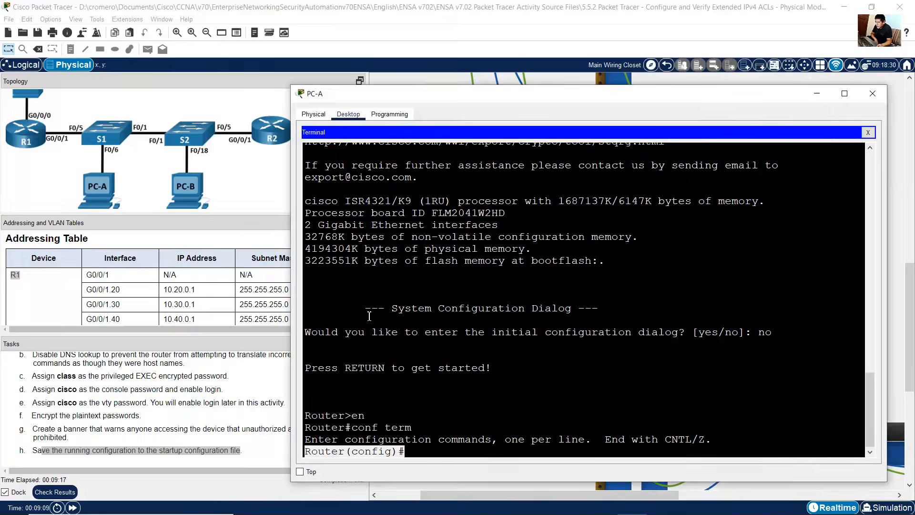
right_click(483, 324)
click(489, 341)
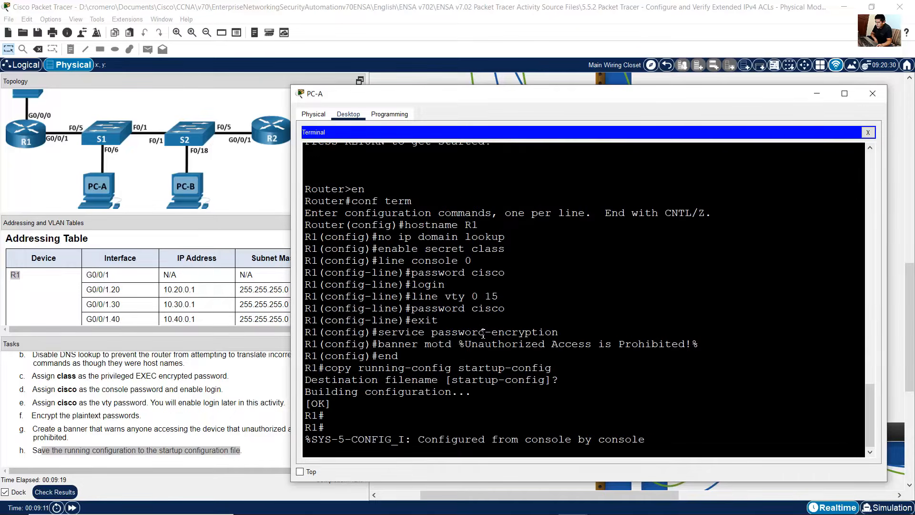
Step: Review the configuration and save output in R1's terminal
drag(406, 224, 459, 439)
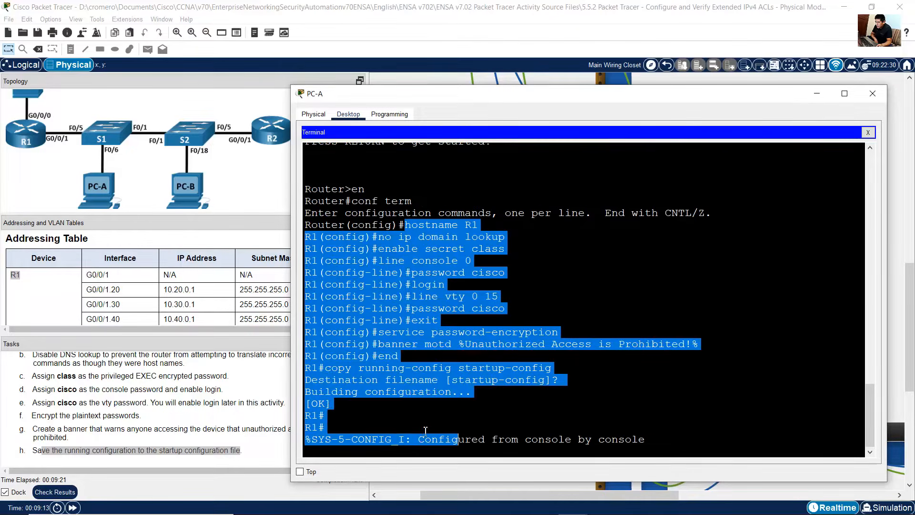
click(341, 397)
drag(342, 368, 518, 368)
drag(324, 381, 342, 411)
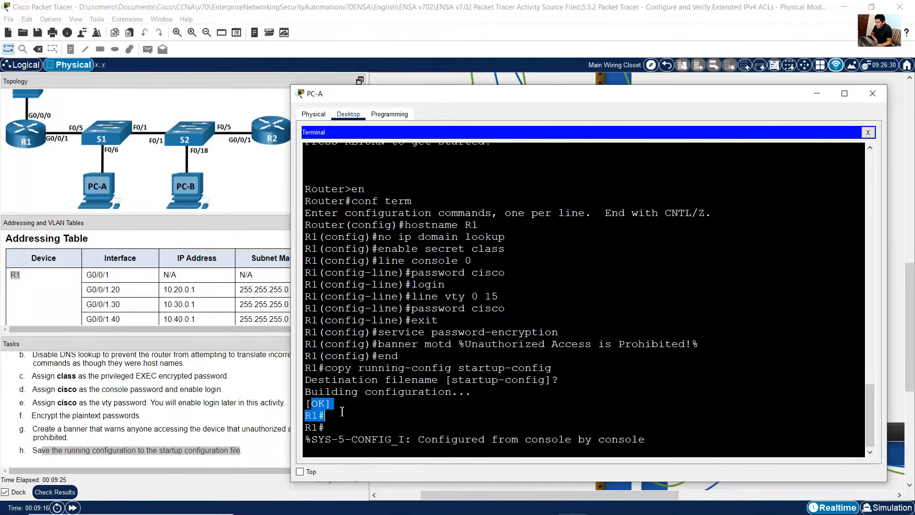
click(349, 443)
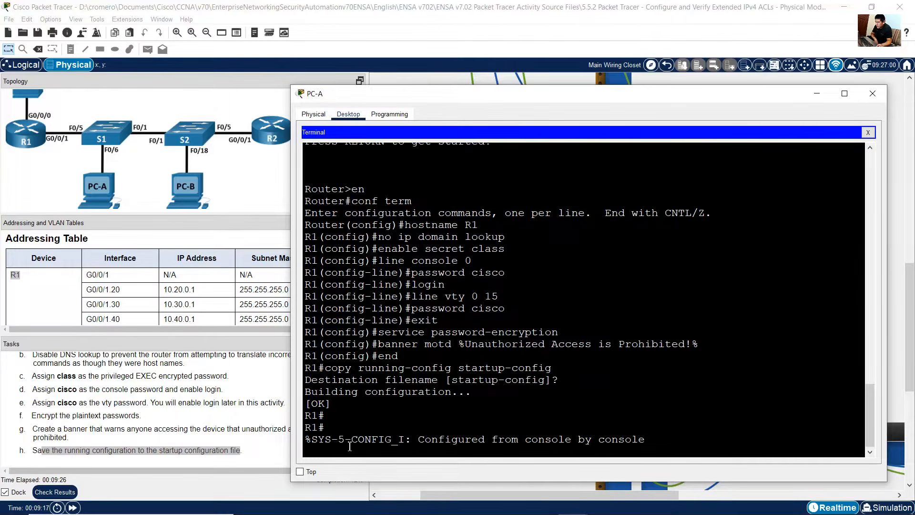
click(249, 421)
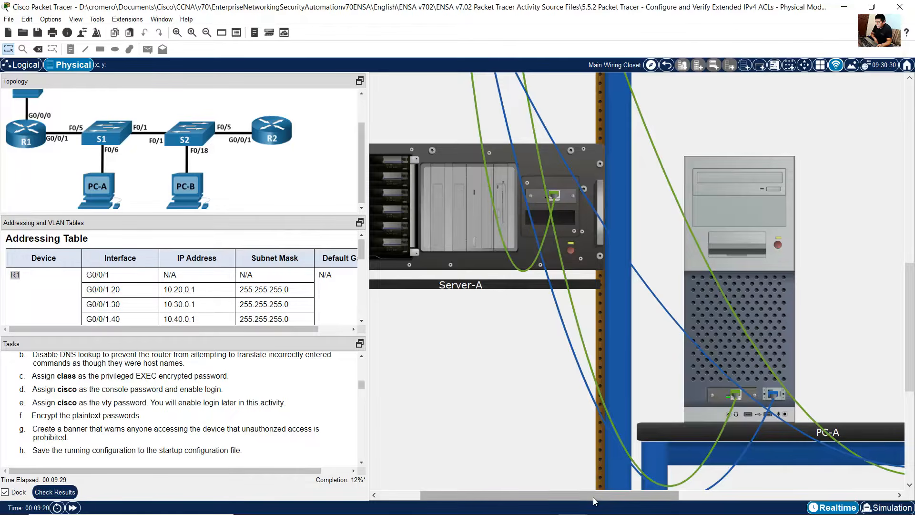
Step: Open PC-B's Terminal to R2 with the default 9600-baud port settings
drag(594, 496, 557, 494)
scroll(574, 429, up, 5)
scroll(575, 426, up, 5)
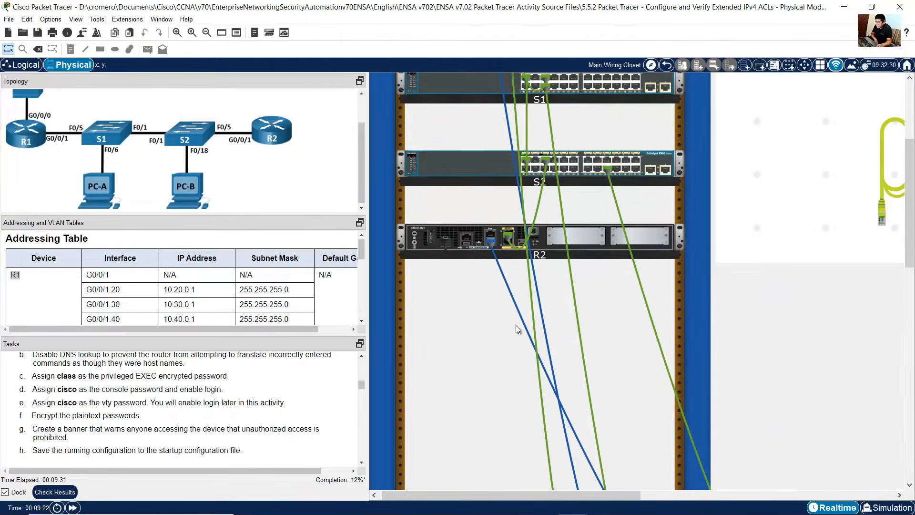
mouse_move(495, 259)
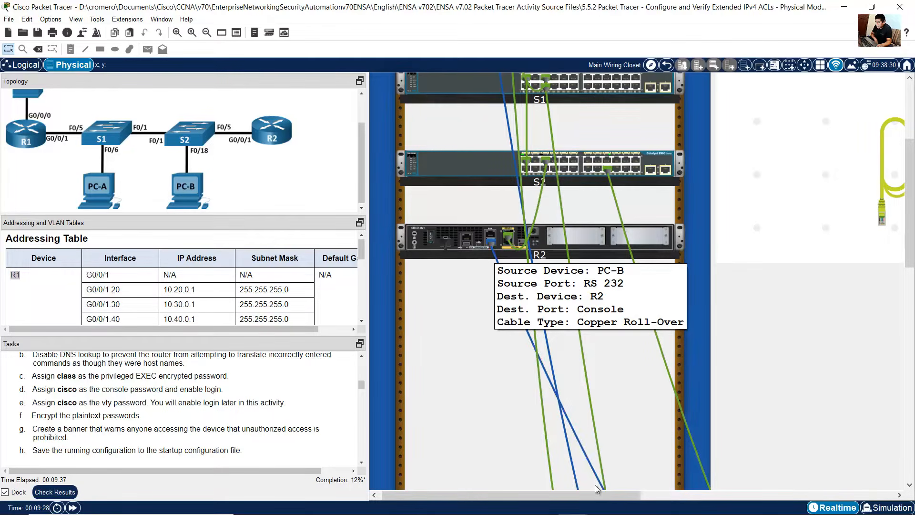
drag(596, 493, 823, 491)
scroll(781, 448, down, 5)
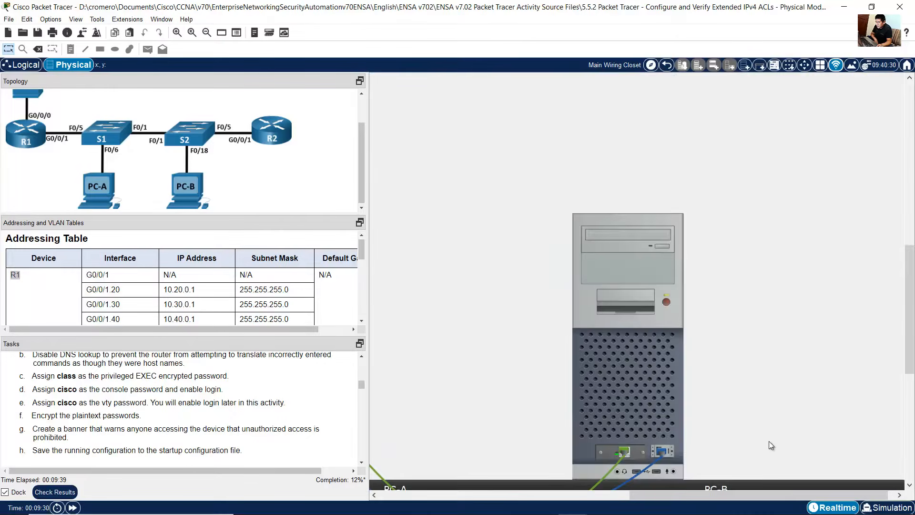
click(658, 263)
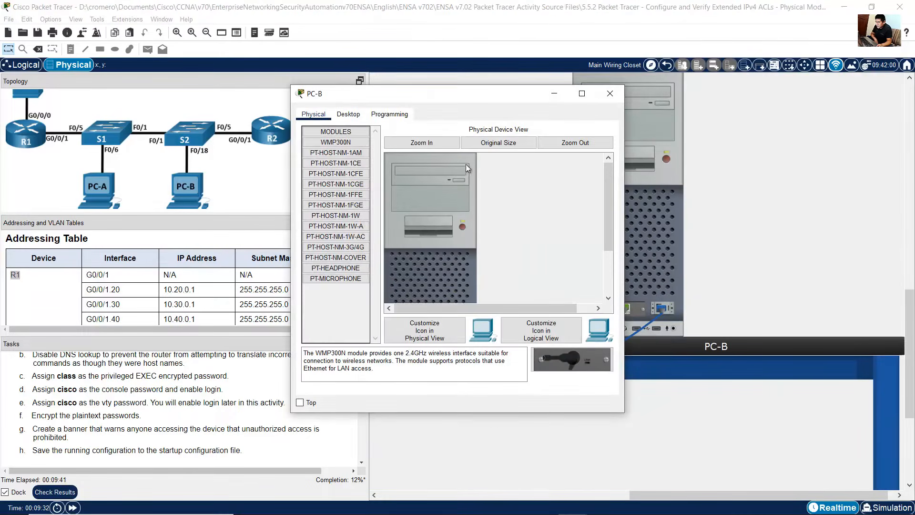
click(348, 114)
click(527, 159)
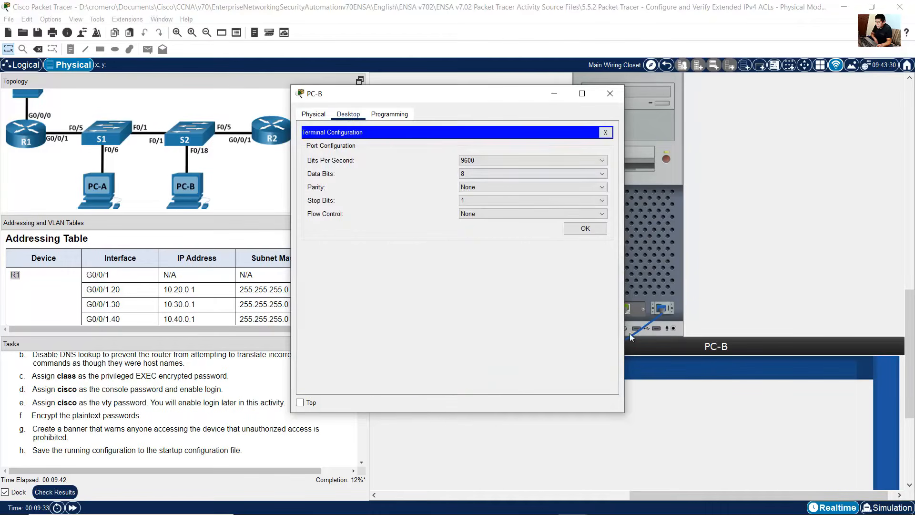
click(585, 229)
drag(631, 415, 897, 482)
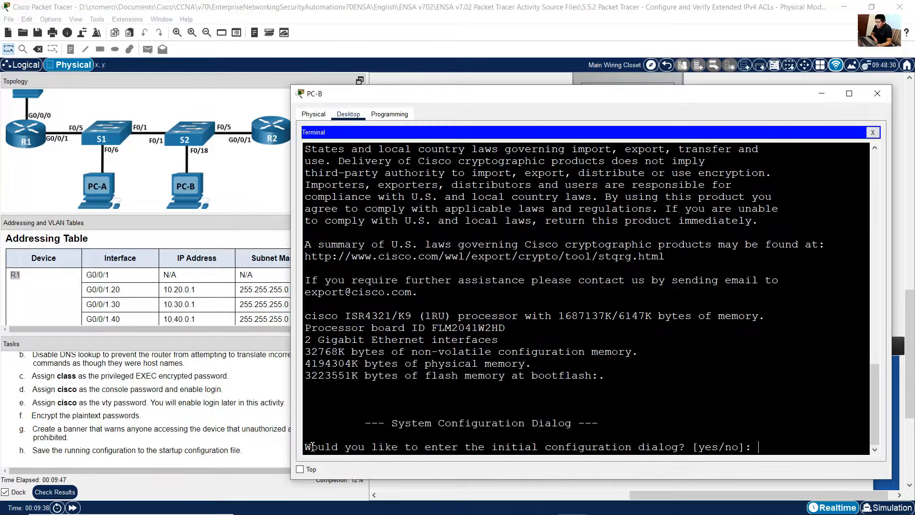
Step: Decline R2's initial configuration dialog, then enter privileged and global configuration mode with en and conf term
drag(310, 446, 751, 447)
text(no)
key(Return)
key(Return)
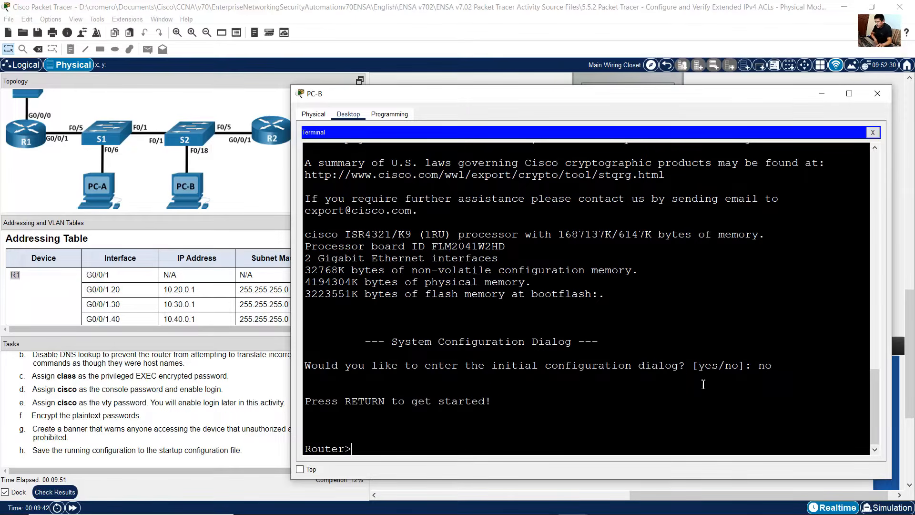
text(en)
key(Return)
text(conf )
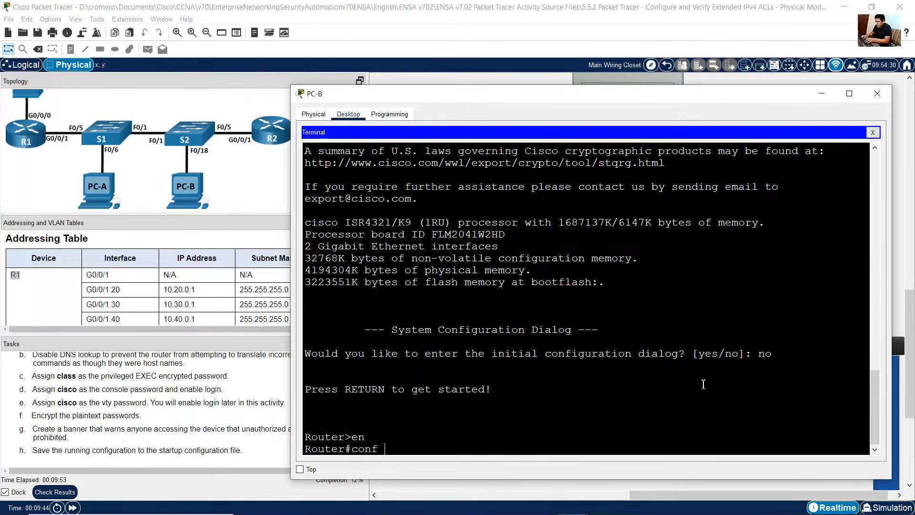
text(term)
key(Return)
mouse_move(576, 513)
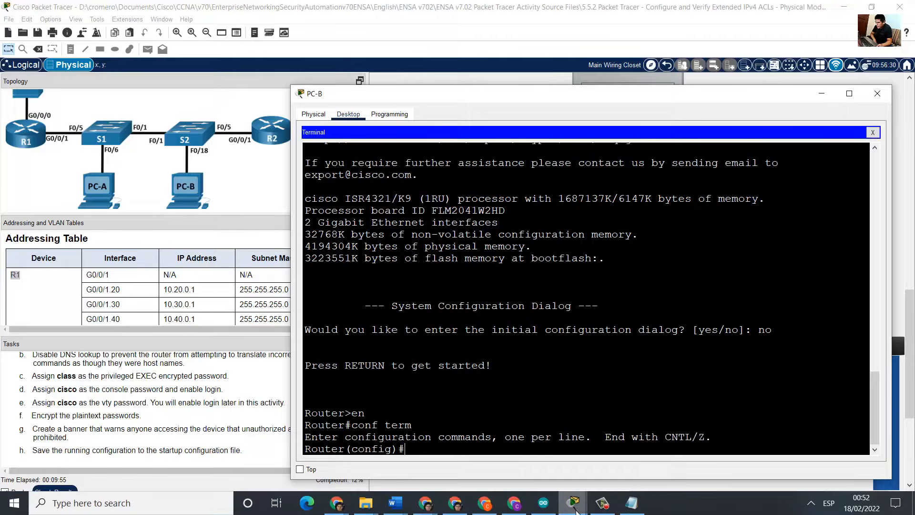
Step: Change the script's hostname from R1 to R2
click(631, 503)
click(467, 137)
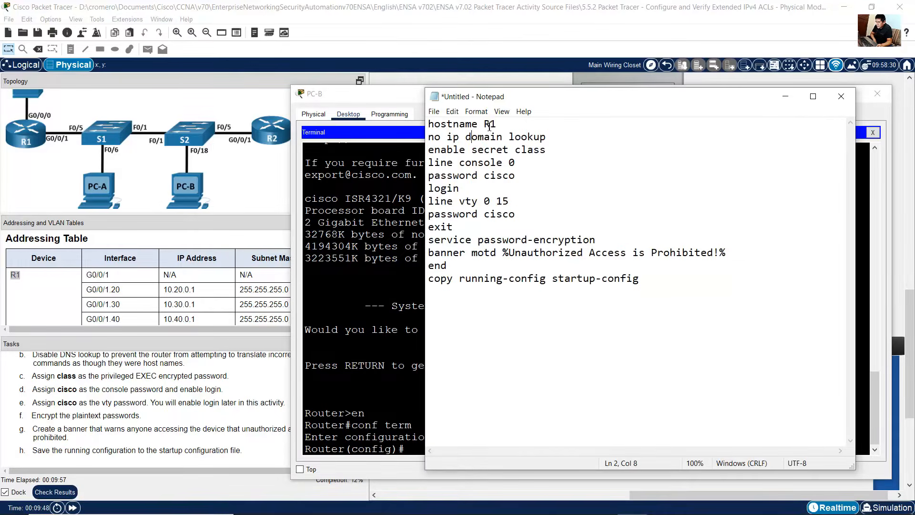
double_click(495, 124)
click(504, 123)
key(shift+Left)
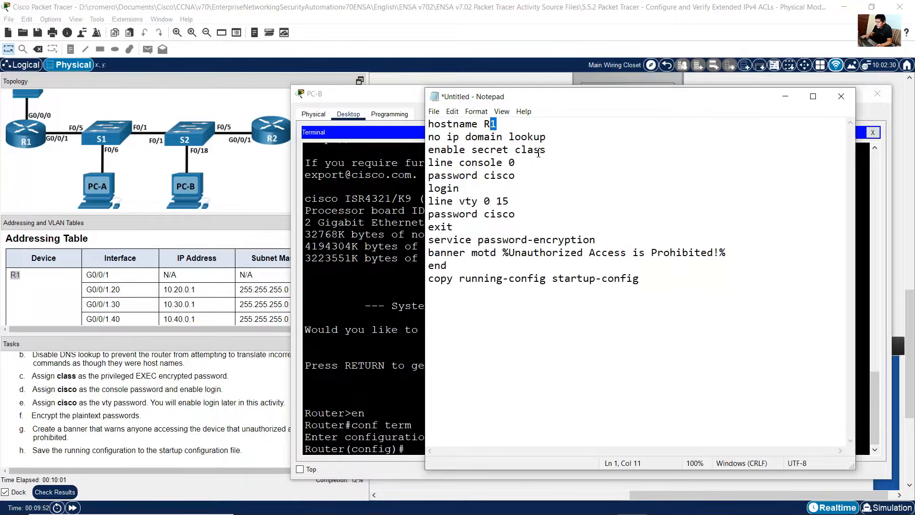
text(2)
click(119, 286)
scroll(115, 290, down, 3)
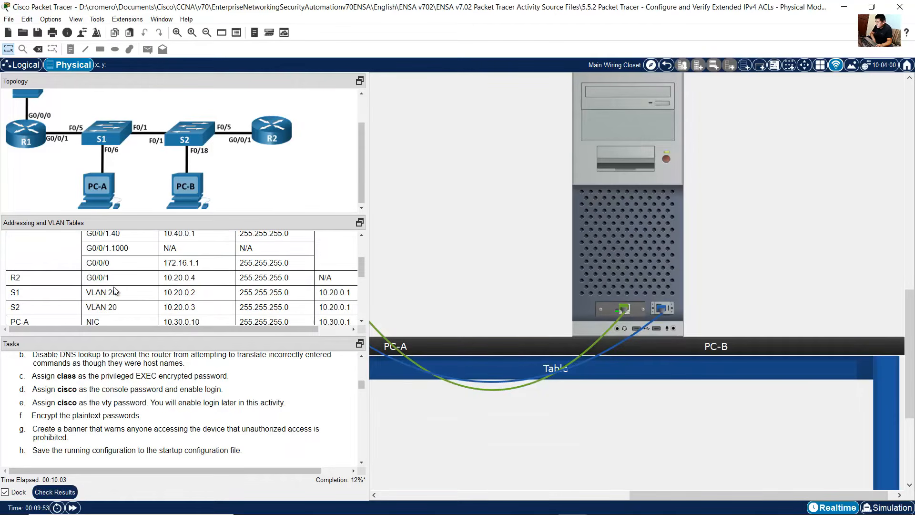
double_click(22, 279)
click(636, 244)
Step: Copy the whole basic-settings script from the text editor and paste it into R2's terminal
click(632, 503)
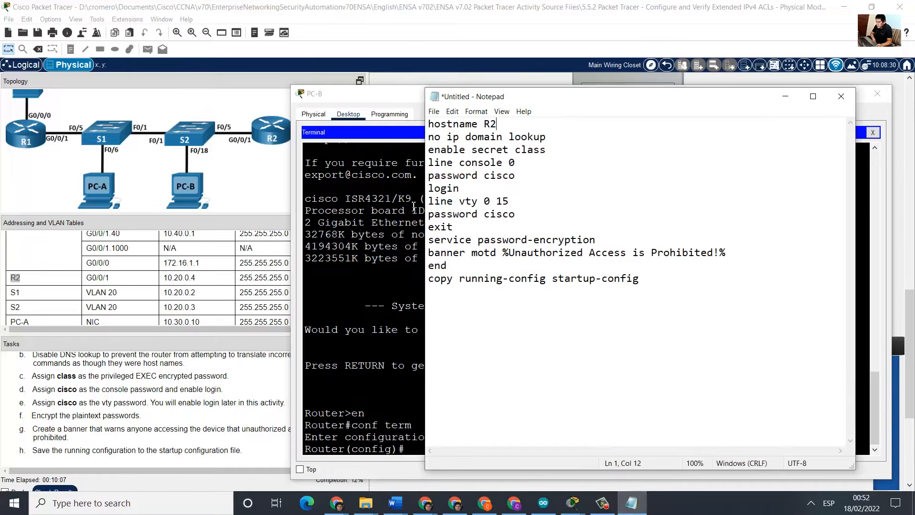
drag(429, 124, 543, 316)
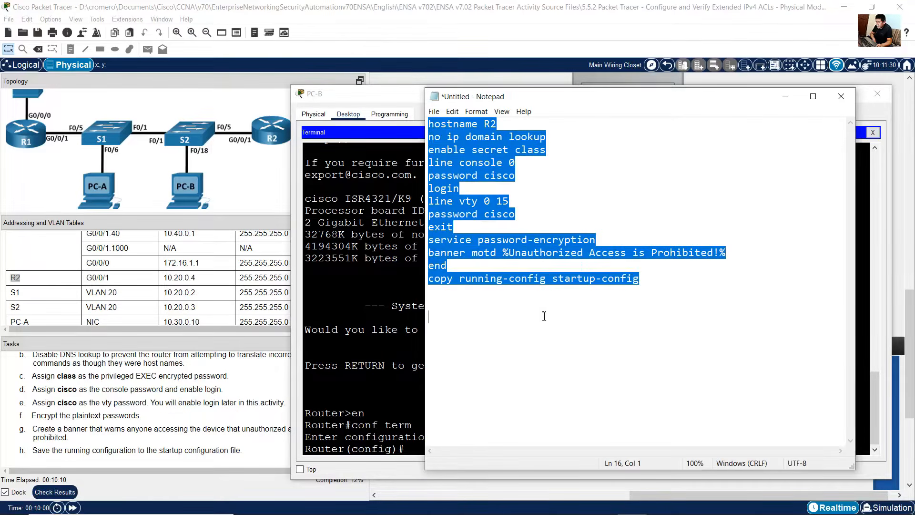
right_click(464, 208)
click(493, 225)
click(408, 304)
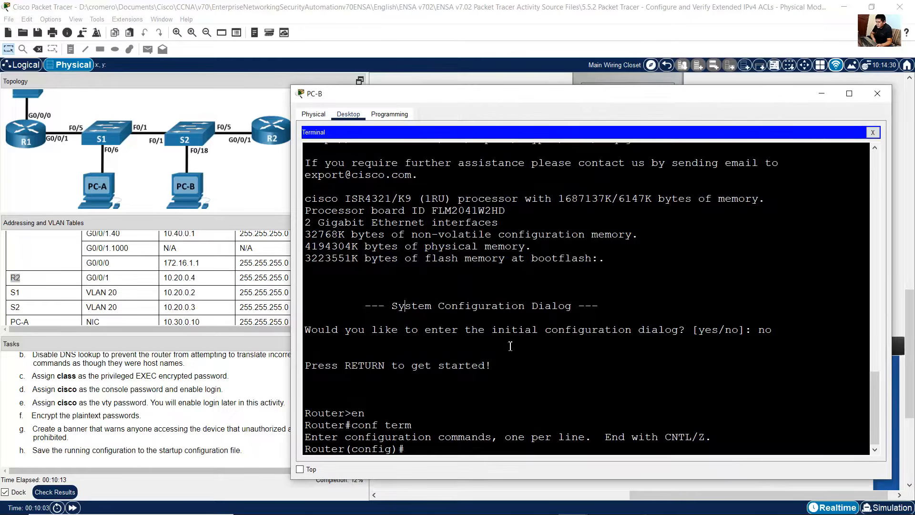
right_click(586, 375)
click(609, 393)
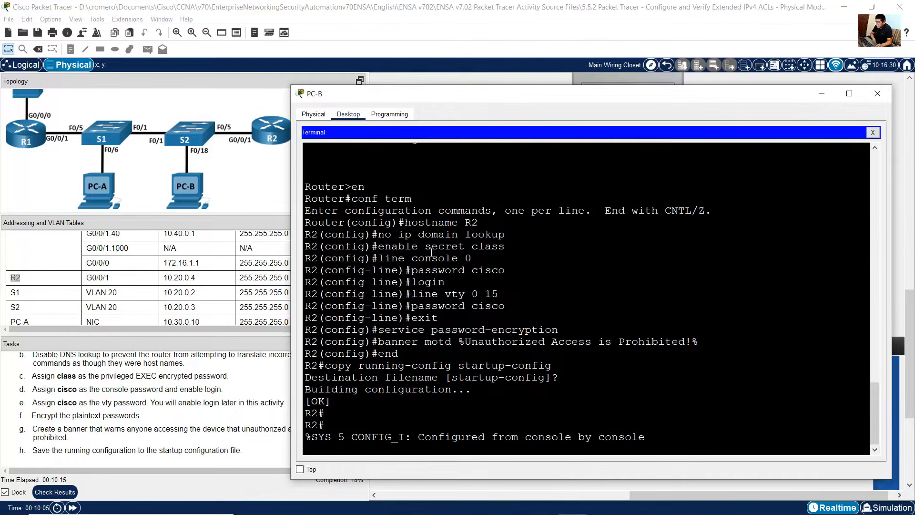
Step: Review the applied configuration and save output in R2's terminal
drag(405, 224, 497, 225)
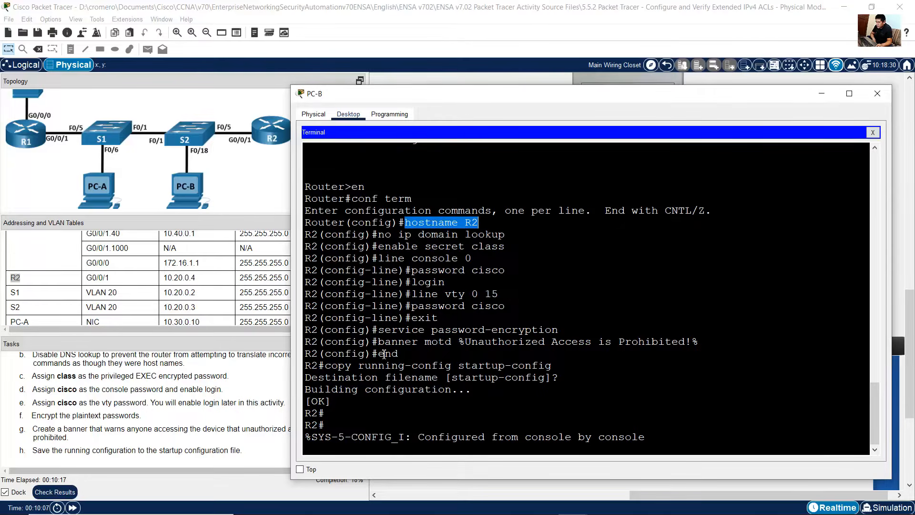
drag(338, 370, 520, 412)
click(499, 402)
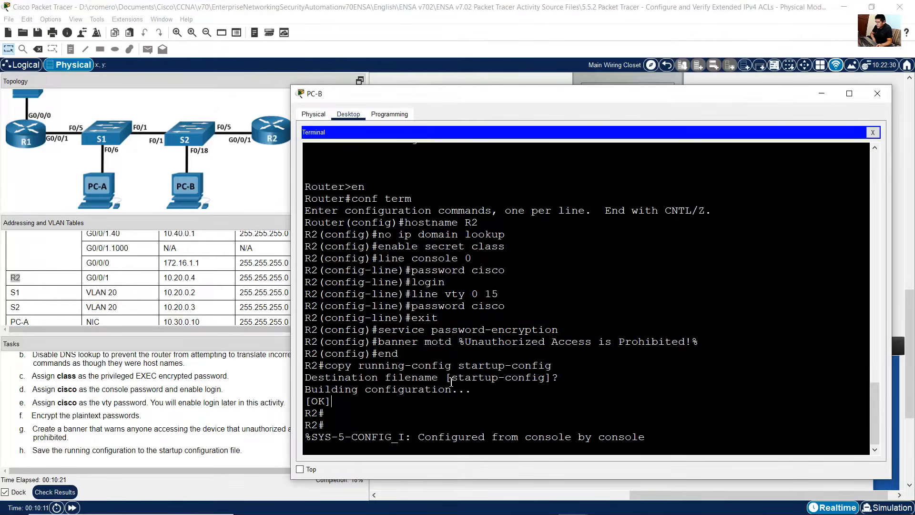
Step: Read the Step 3 tasks for configuring basic settings on each switch
click(173, 426)
scroll(172, 426, down, 5)
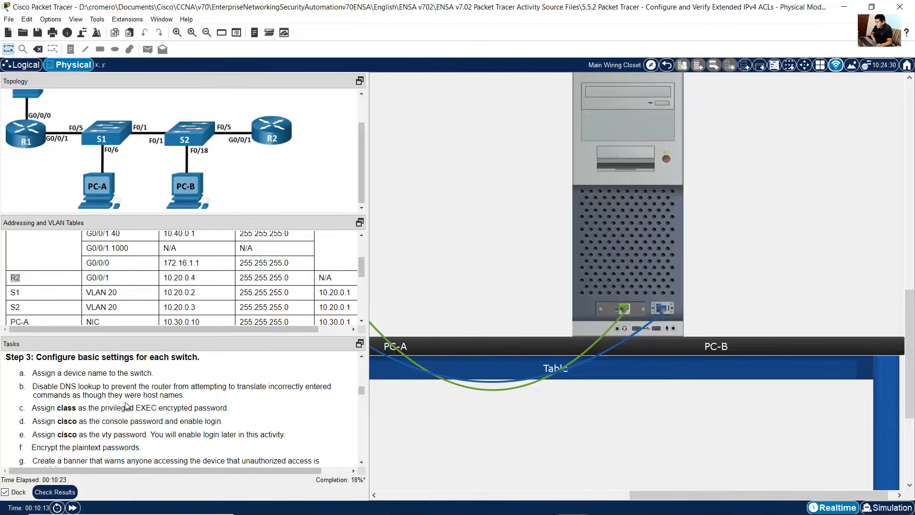
drag(49, 360, 187, 438)
scroll(187, 437, down, 3)
scroll(186, 438, up, 1)
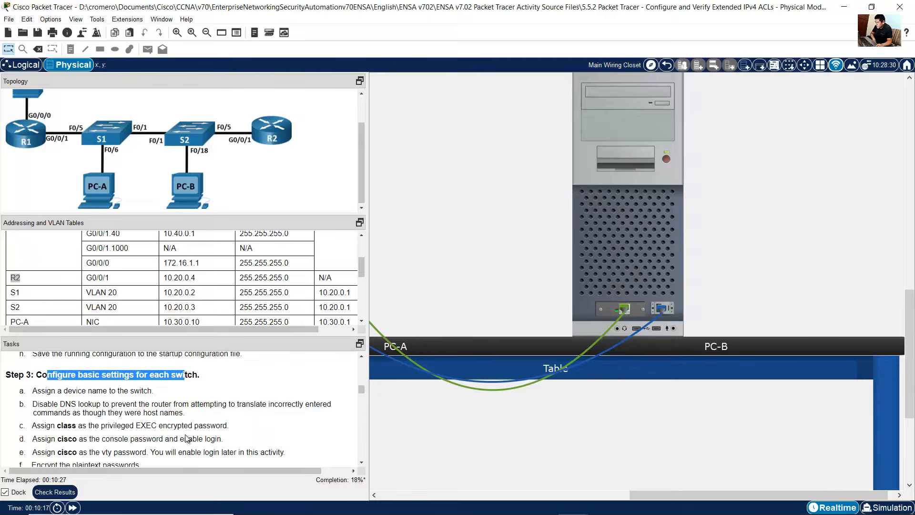
drag(37, 390, 165, 425)
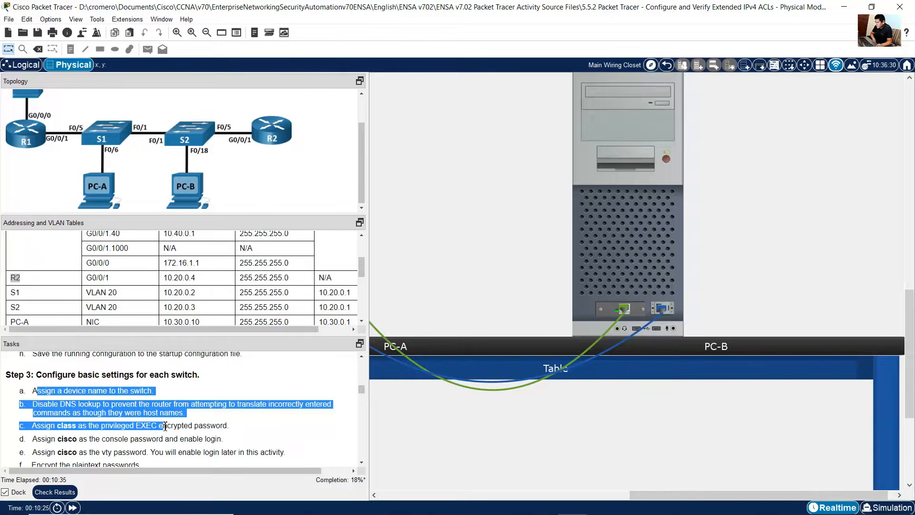
scroll(165, 425, down, 1)
drag(70, 411, 156, 410)
drag(90, 424, 129, 436)
click(52, 437)
drag(53, 435, 135, 436)
scroll(121, 434, down, 1)
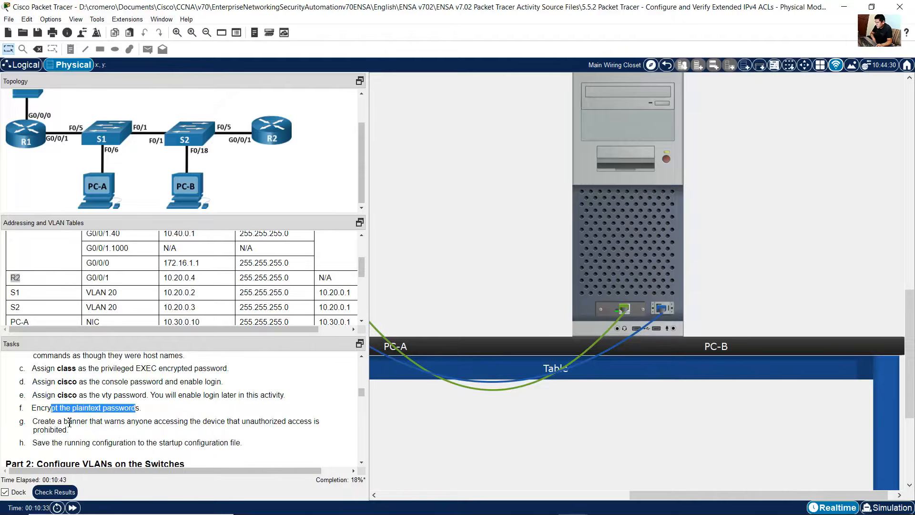
drag(70, 423, 205, 444)
click(63, 443)
click(631, 503)
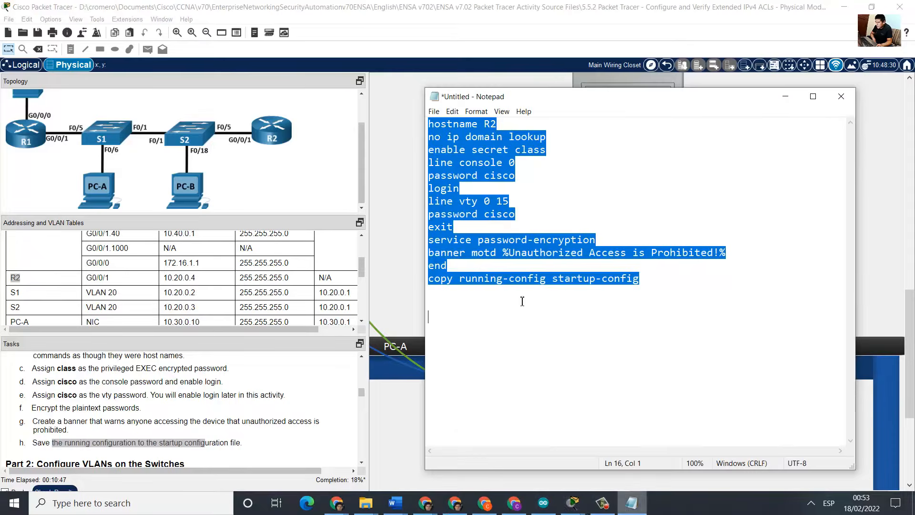
click(521, 300)
drag(447, 124, 485, 162)
key(ctrl+a)
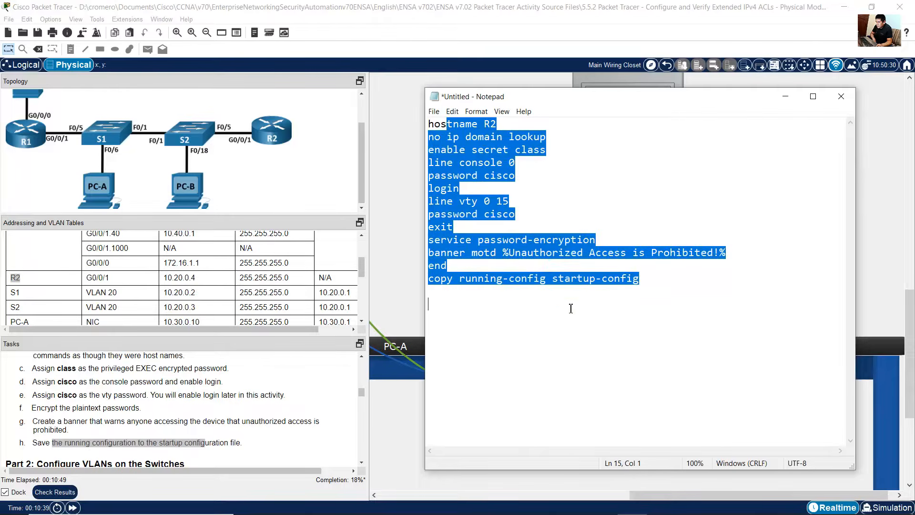
click(549, 292)
drag(439, 124, 528, 150)
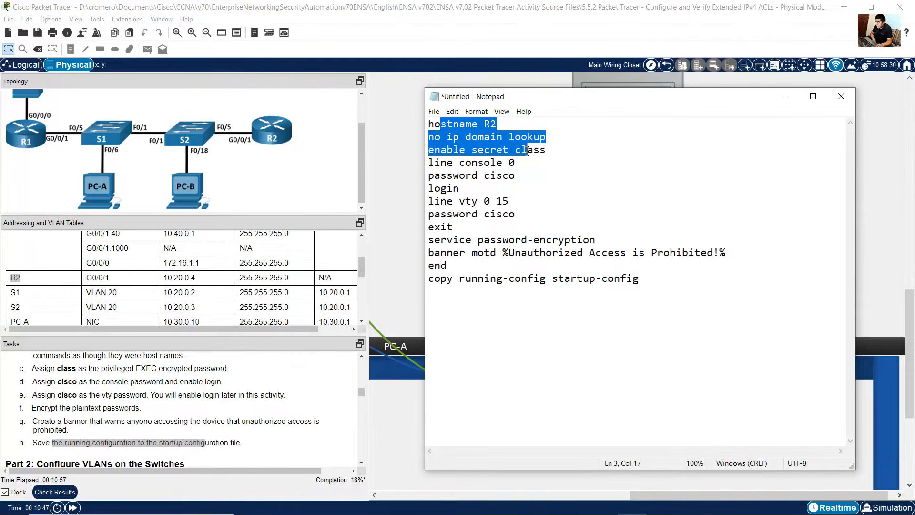
drag(526, 155, 658, 280)
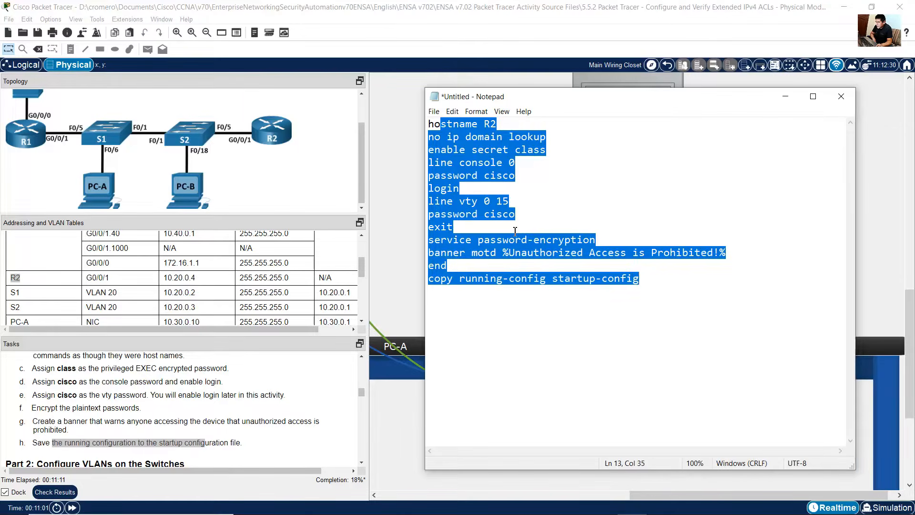
Step: Close PC-A's terminal and move PC-A's console cable from R1's console port to S1's rear console port
click(510, 200)
click(397, 189)
click(575, 313)
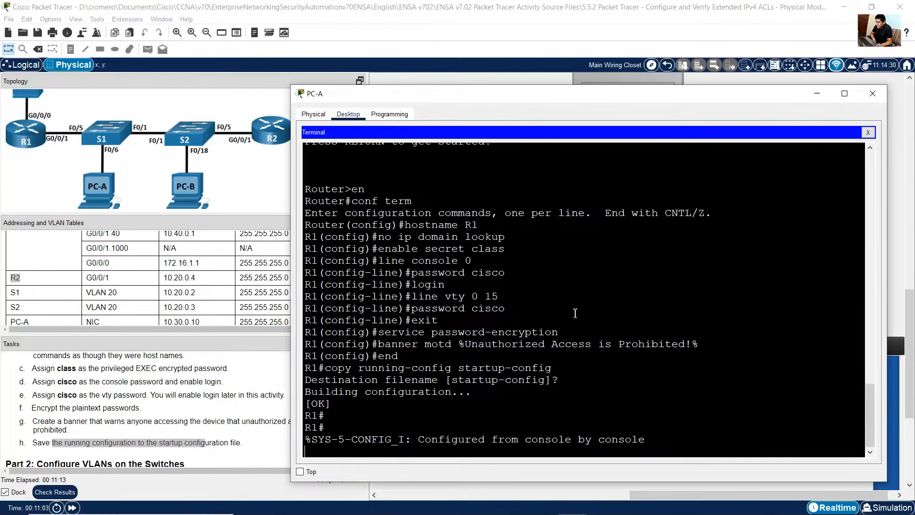
click(815, 97)
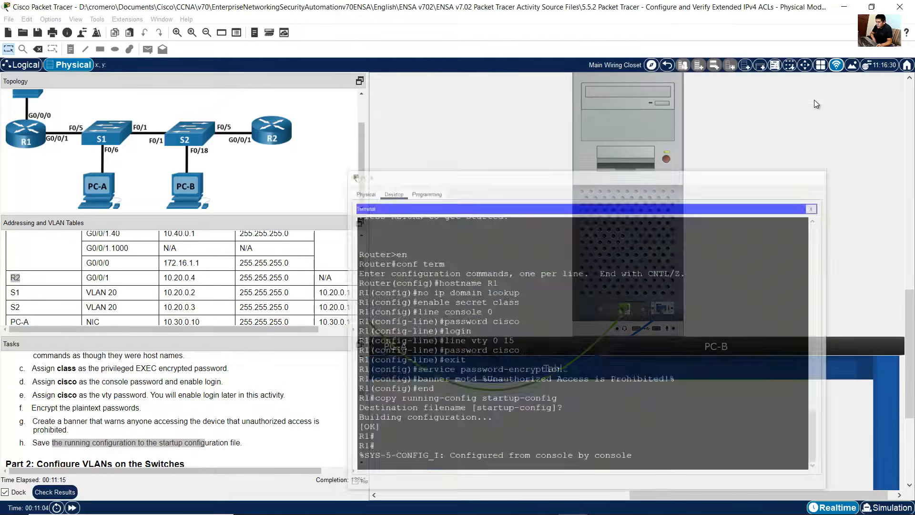
drag(679, 495, 474, 496)
scroll(541, 287, up, 10)
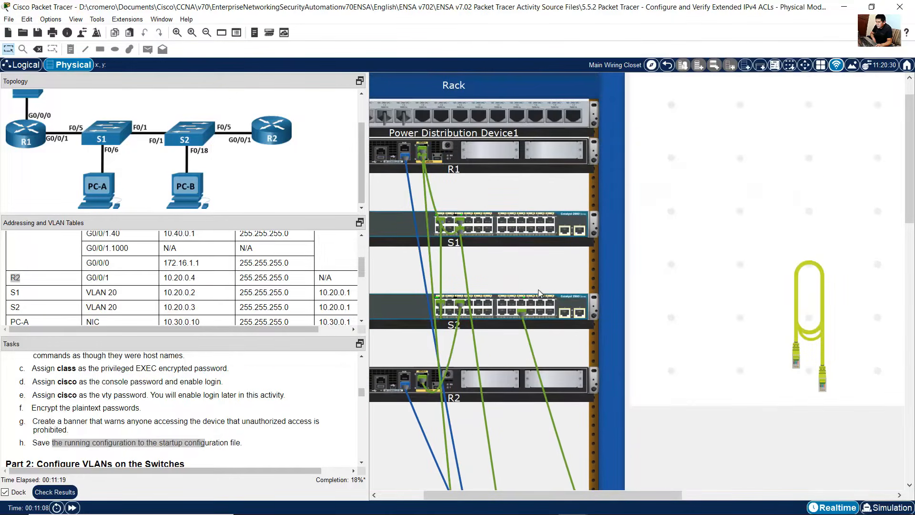
drag(606, 493, 559, 489)
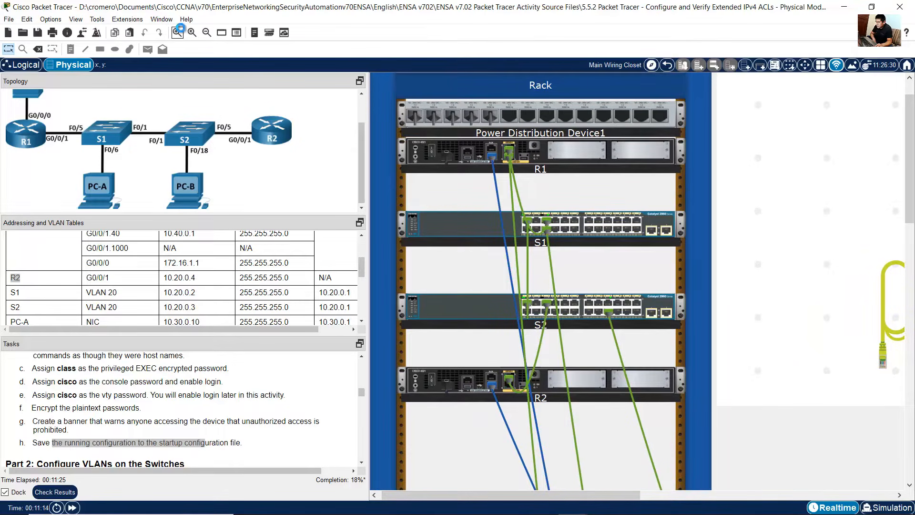
click(176, 32)
drag(506, 499, 549, 494)
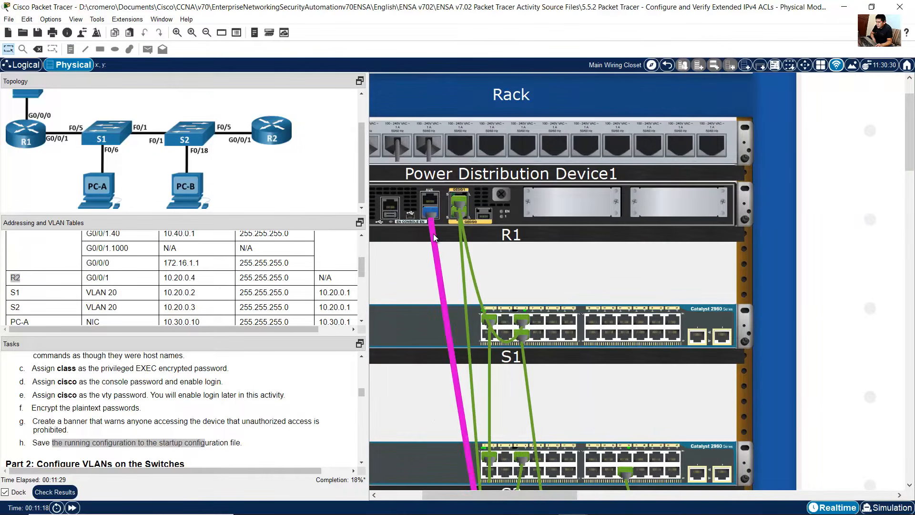
mouse_move(434, 237)
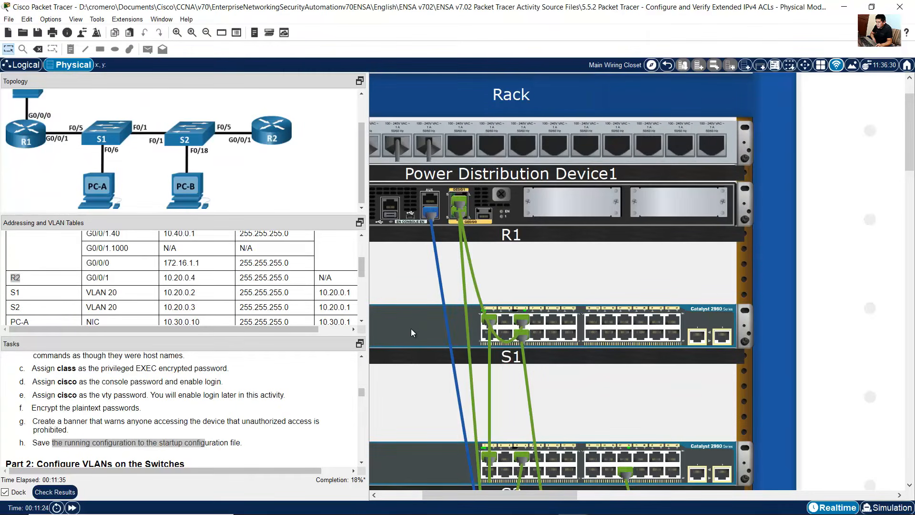
right_click(411, 328)
click(465, 351)
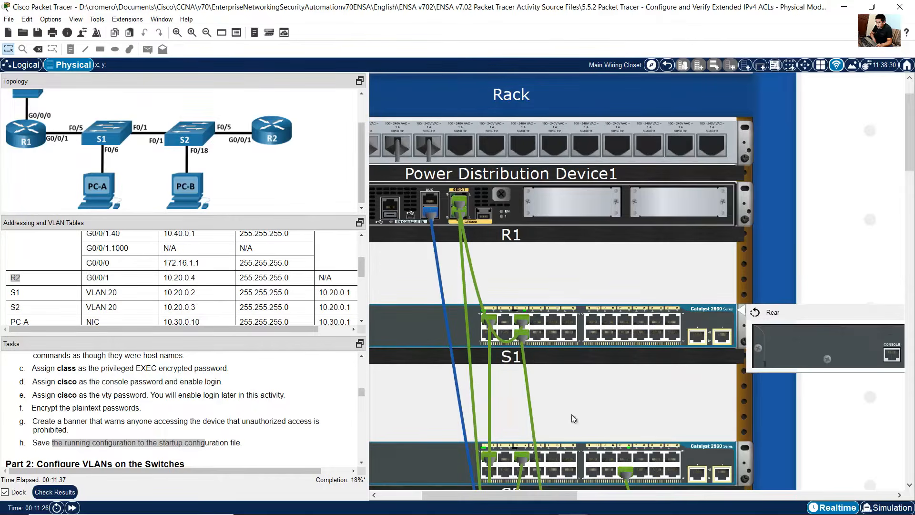
drag(545, 491, 559, 493)
drag(557, 495, 549, 495)
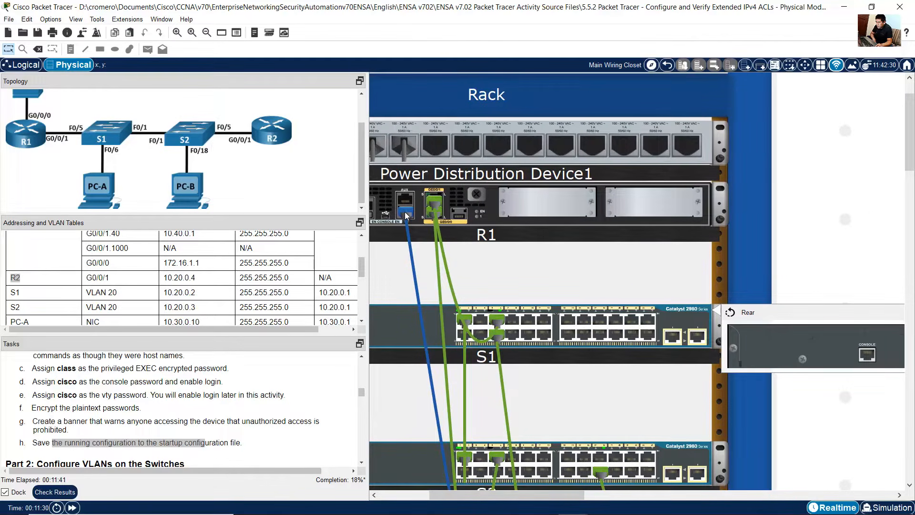
drag(405, 212, 864, 361)
Step: Reopen PC-A's Terminal with the default 9600-baud port settings to connect to S1
scroll(862, 359, down, 5)
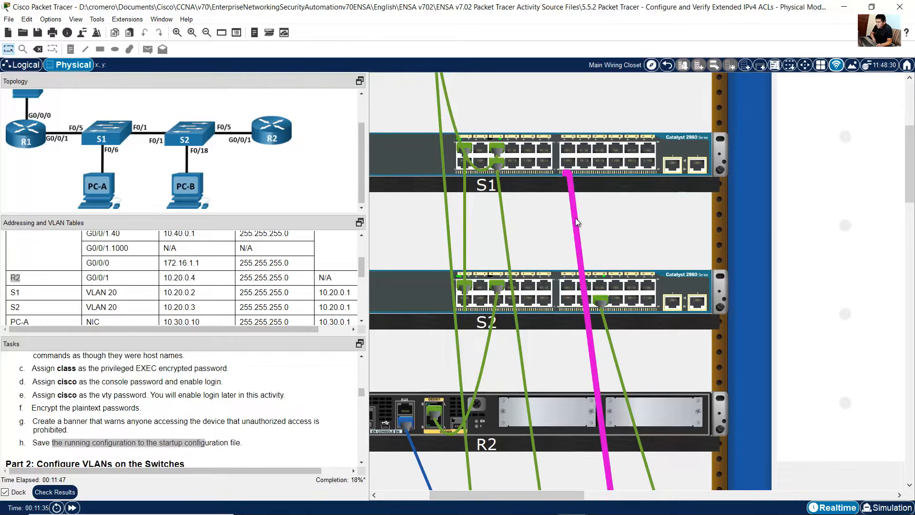
mouse_move(573, 221)
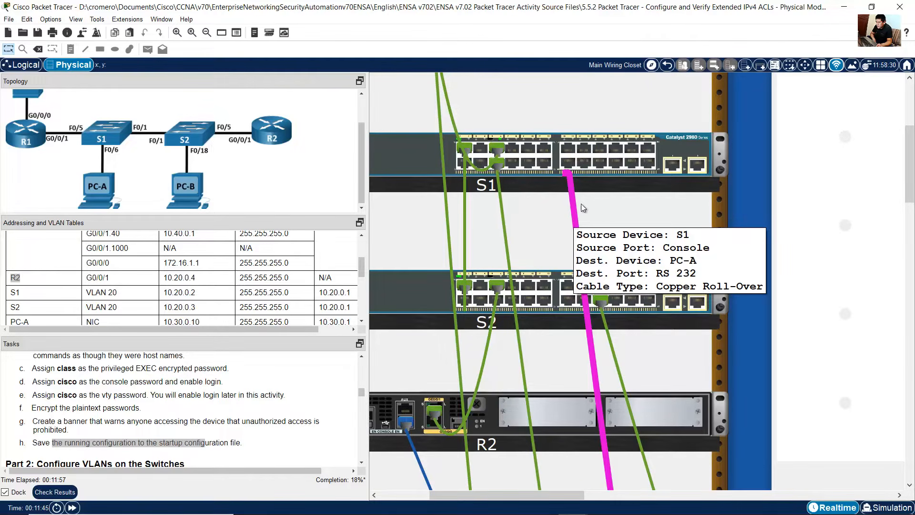
drag(910, 165, 911, 303)
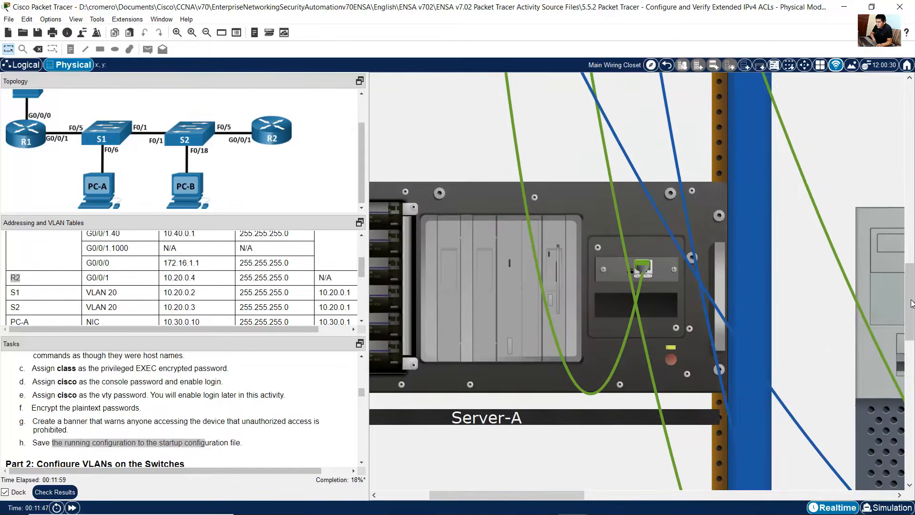
drag(582, 496, 684, 493)
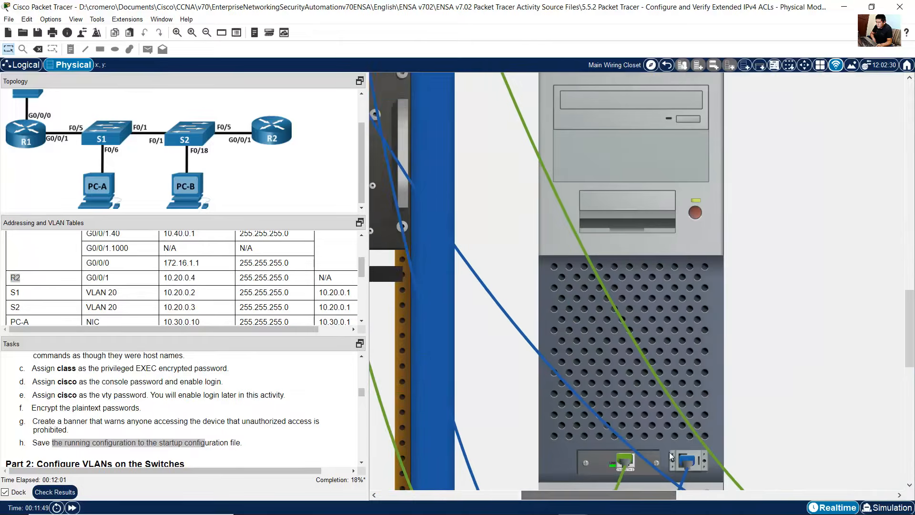
scroll(681, 429, down, 3)
scroll(700, 333, up, 2)
click(699, 241)
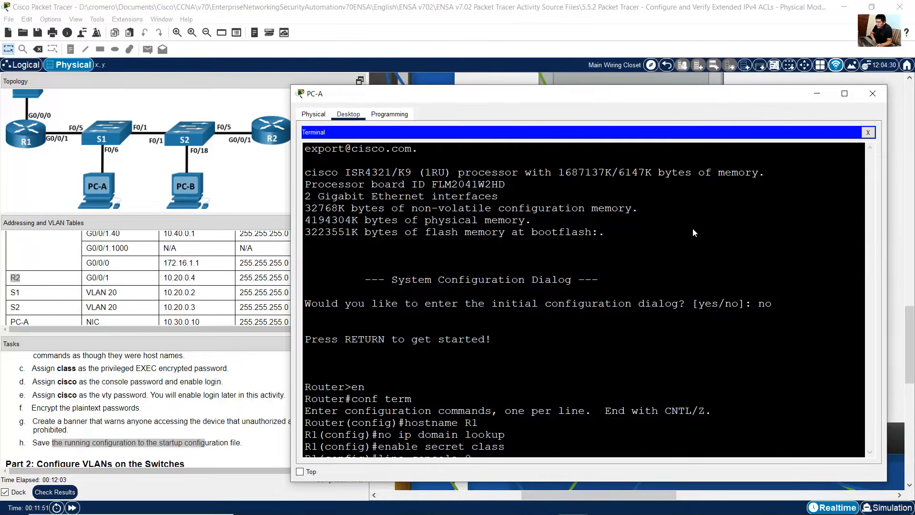
click(868, 133)
click(576, 165)
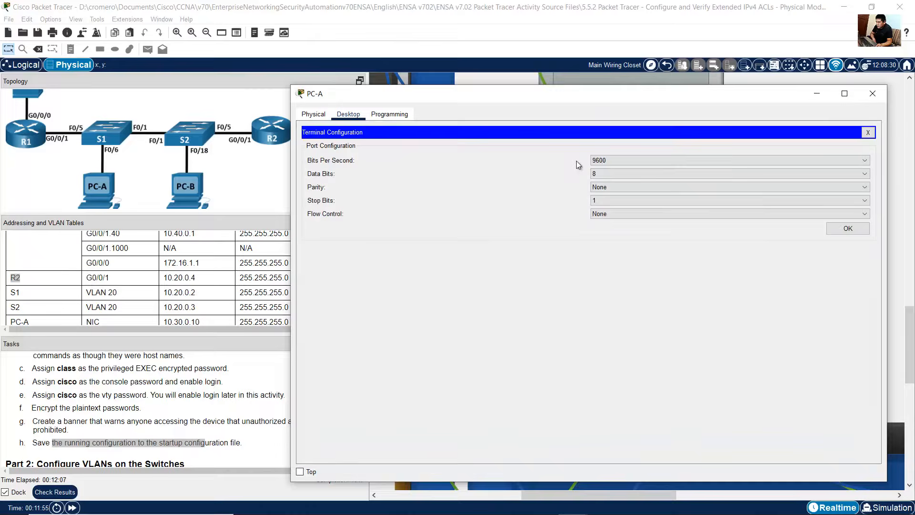
click(849, 230)
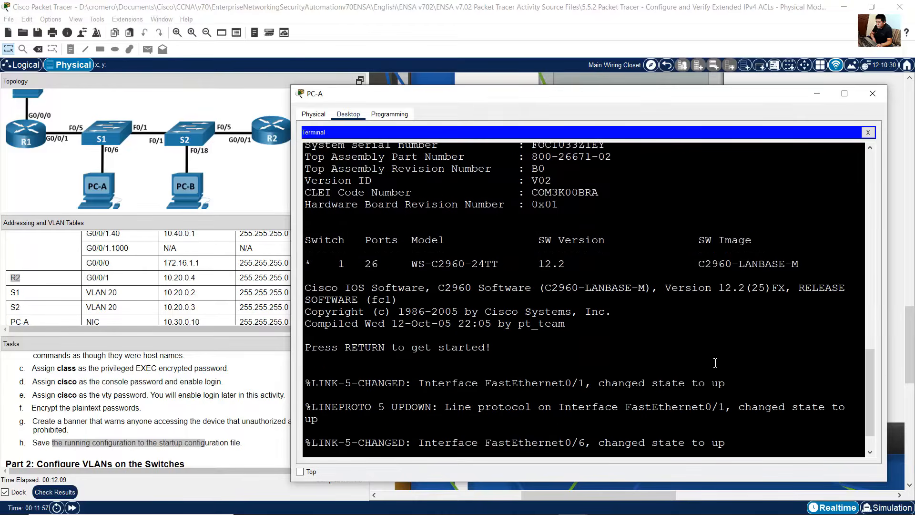
Step: Start S1's session and enter privileged and global configuration mode with en and conf term
drag(345, 271, 439, 433)
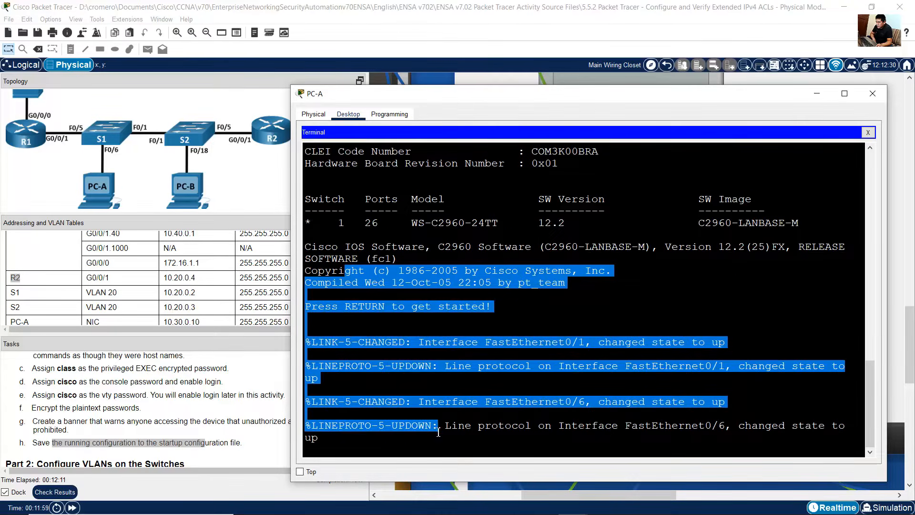
click(400, 445)
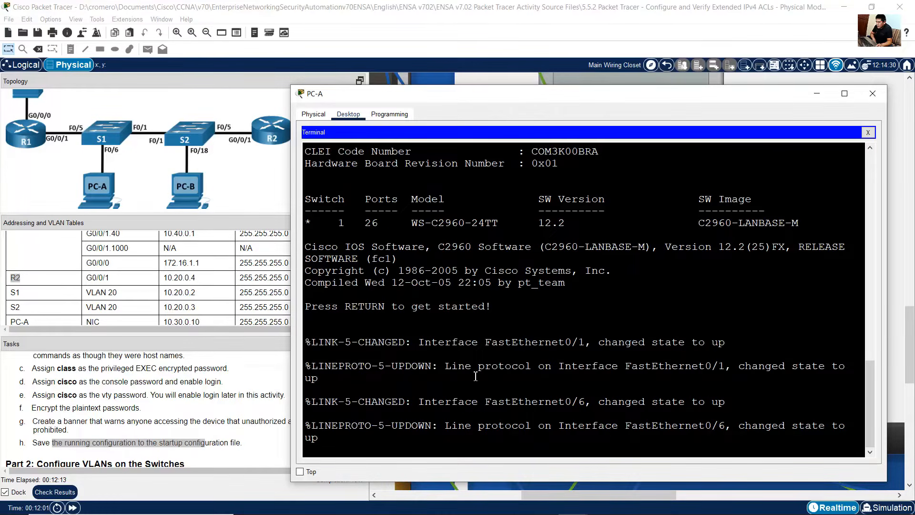
key(Return)
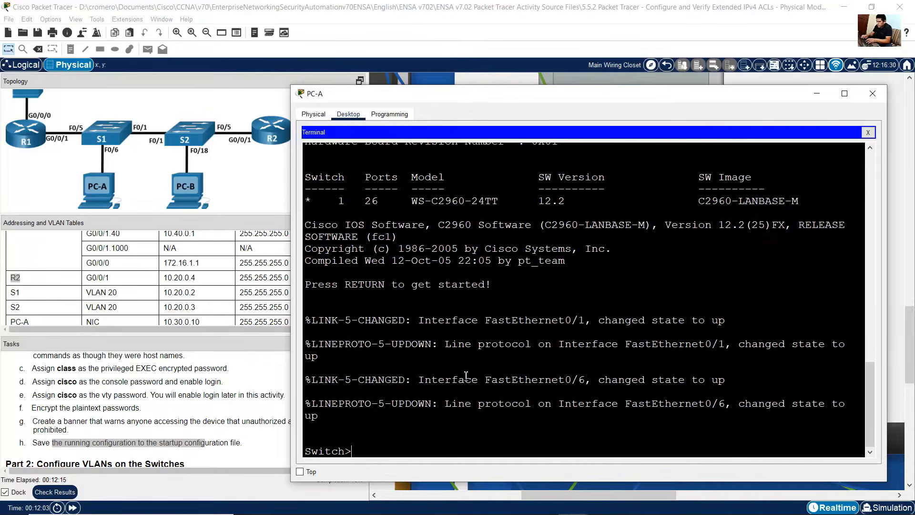
text(en)
key(Return)
text(conf term)
key(Return)
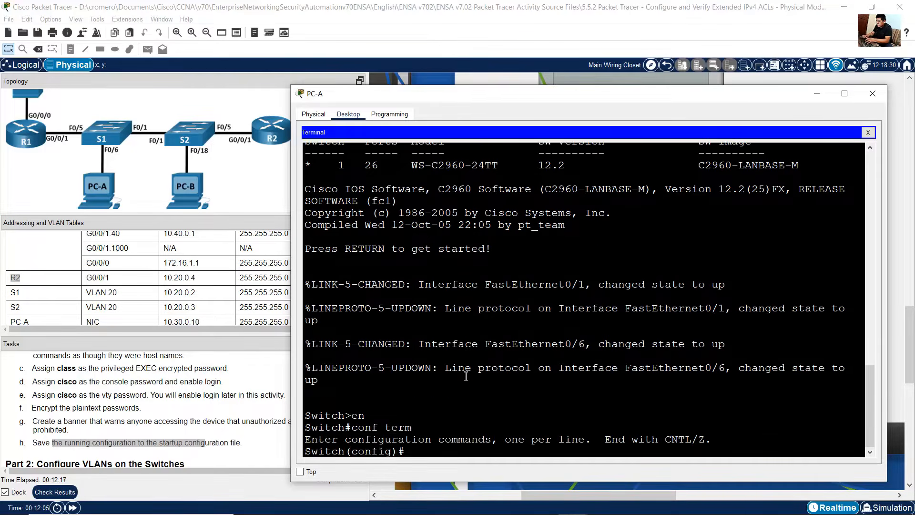
drag(403, 455, 301, 455)
Step: Change the script's hostname from R2 to S1 and select the whole script
click(627, 505)
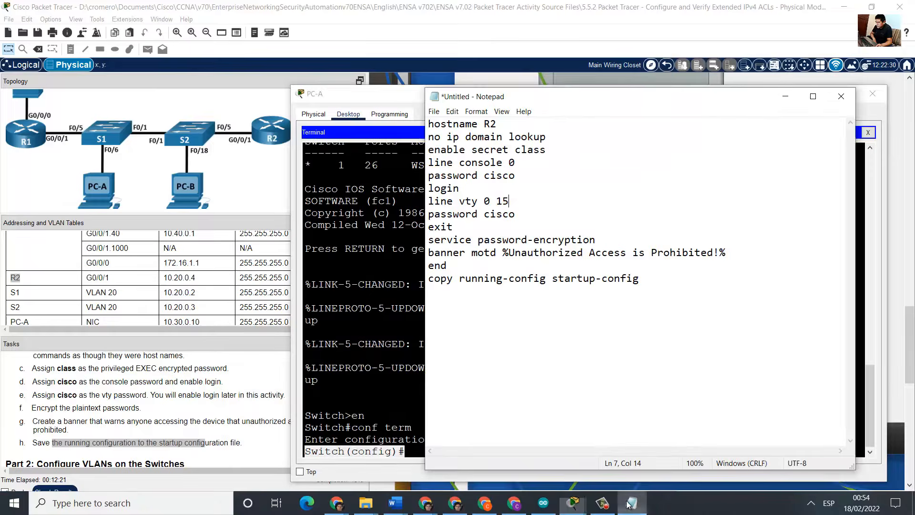
double_click(488, 127)
text(S1)
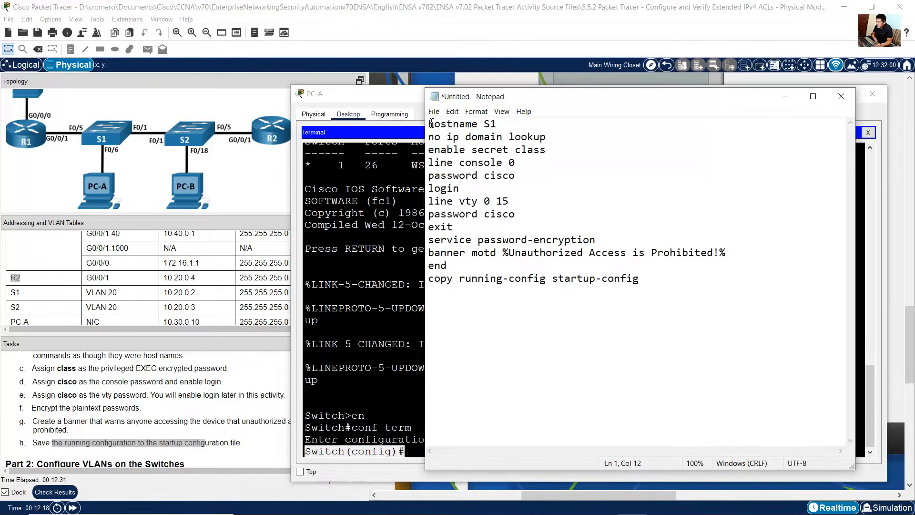
drag(430, 124, 470, 318)
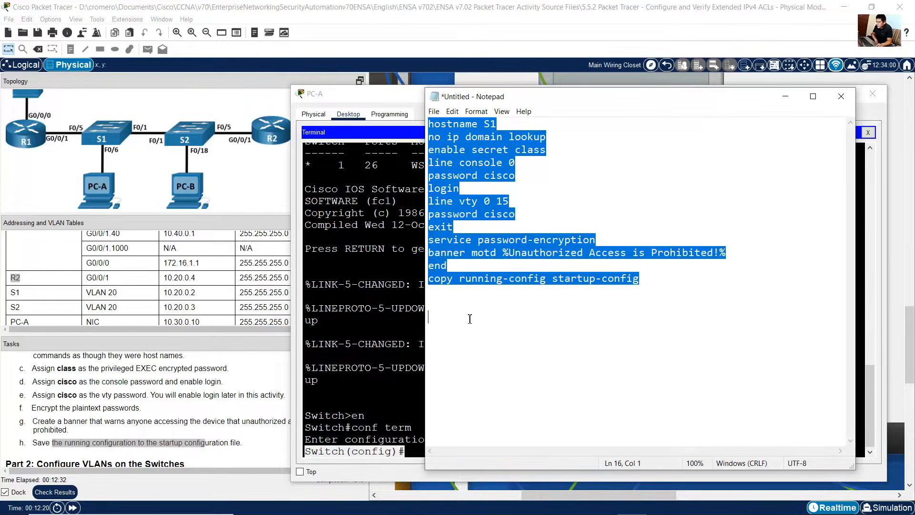
Step: Copy the edited basic-settings script and paste it into S1's global configuration session
right_click(492, 152)
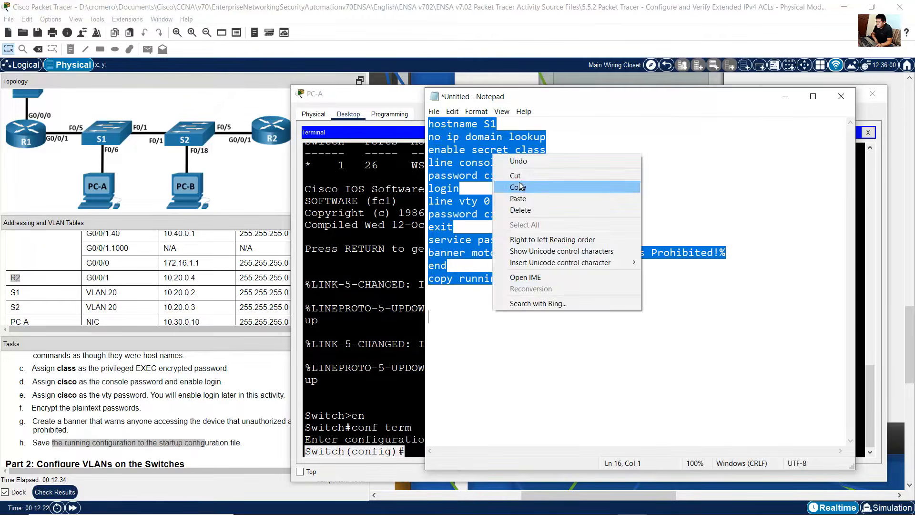
click(520, 186)
click(379, 308)
right_click(478, 372)
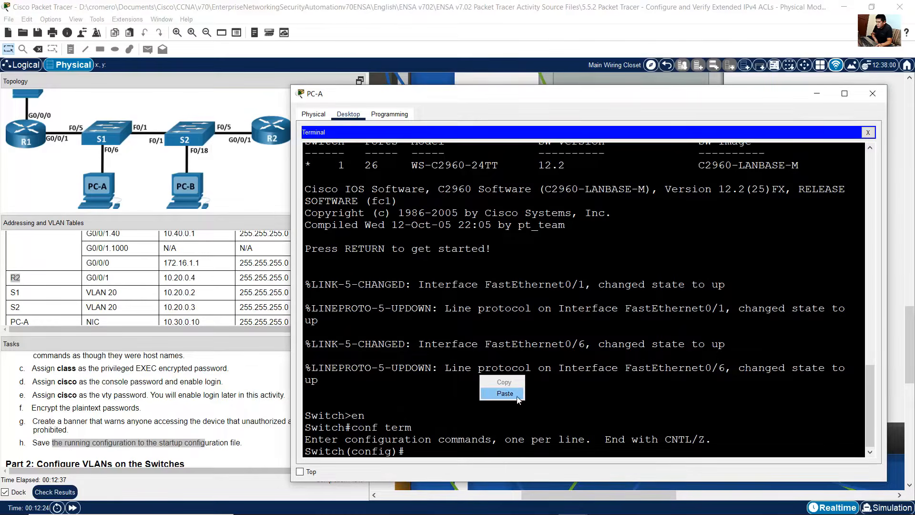
click(500, 389)
drag(350, 246, 433, 437)
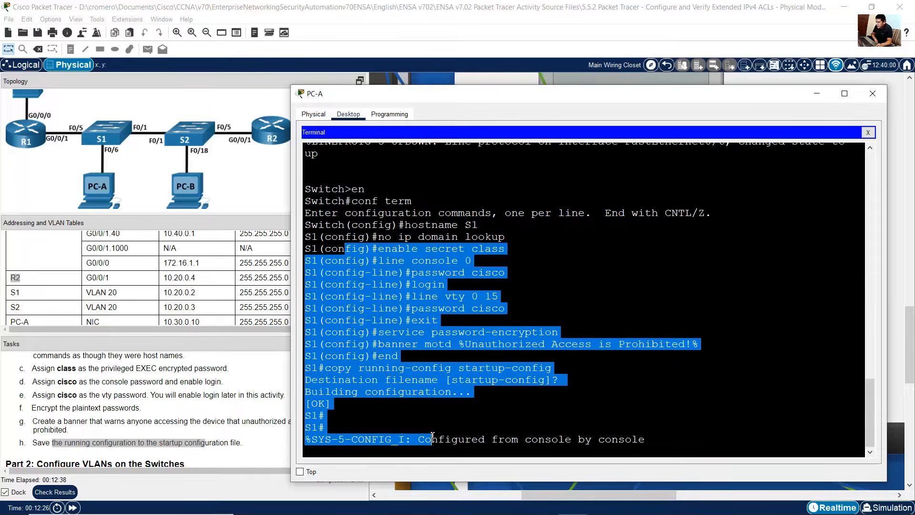
Step: Close PC-A and move PC-B's console cable from R2's console port to S2's rear console port
click(279, 423)
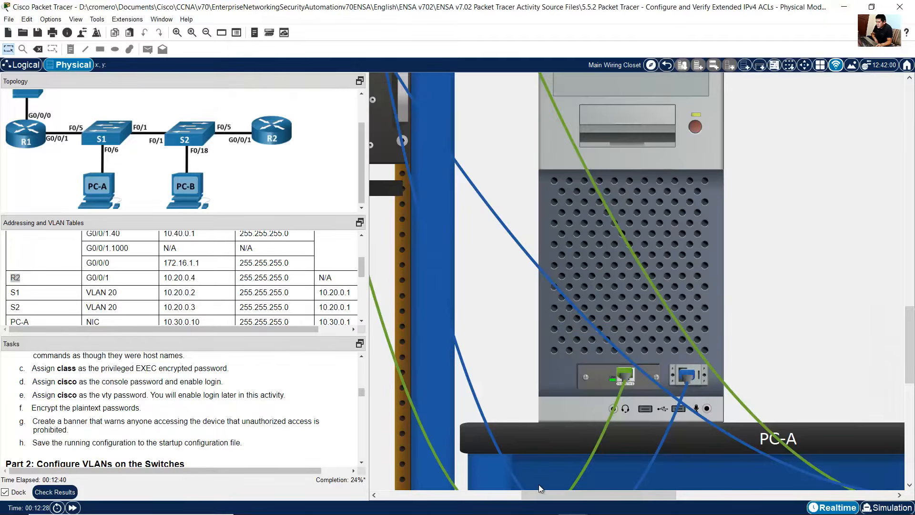
drag(557, 497, 472, 510)
scroll(512, 326, up, 10)
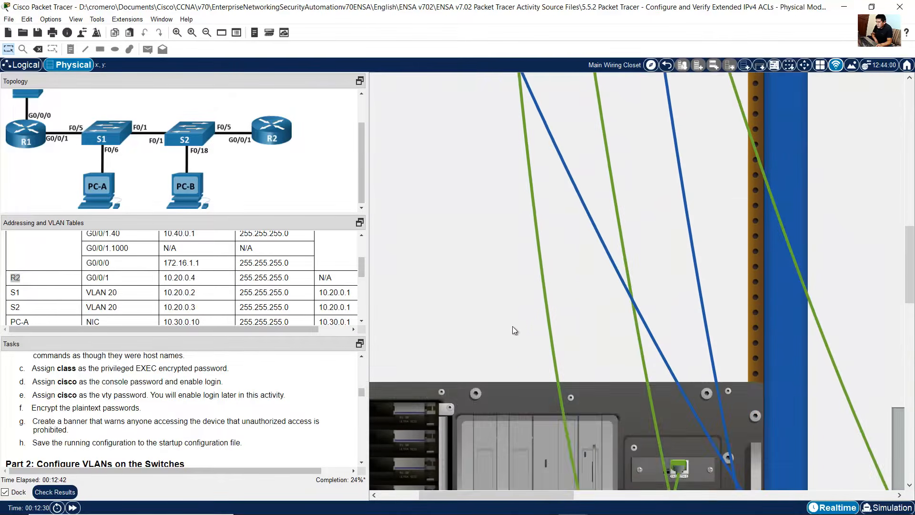
scroll(513, 326, up, 3)
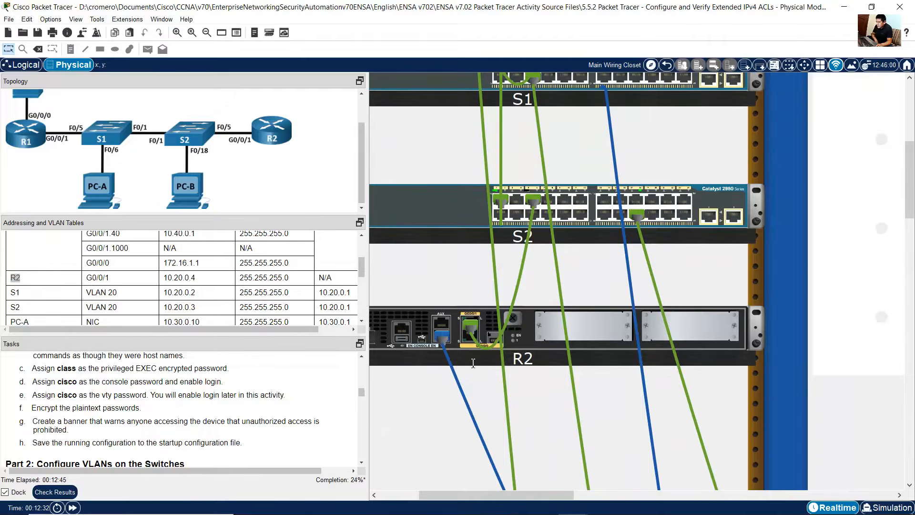
mouse_move(456, 376)
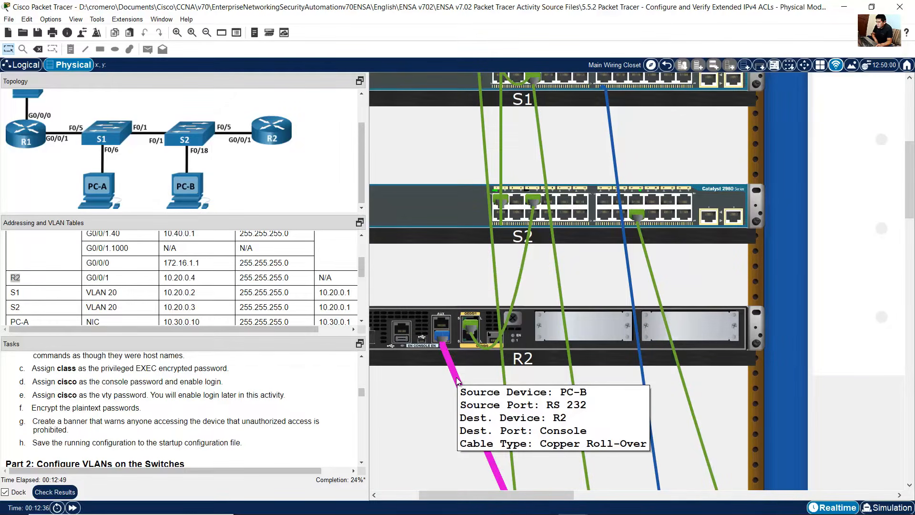
right_click(440, 207)
click(499, 223)
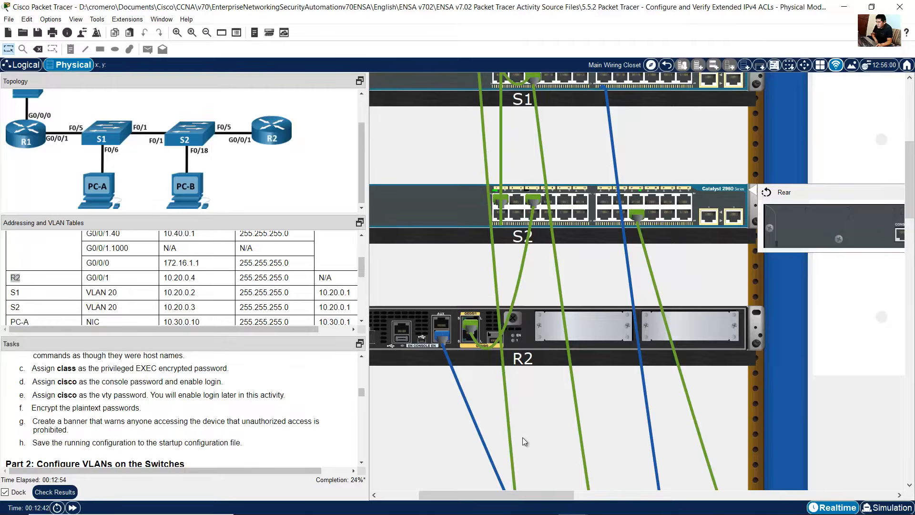
drag(539, 497, 551, 499)
drag(402, 339, 861, 244)
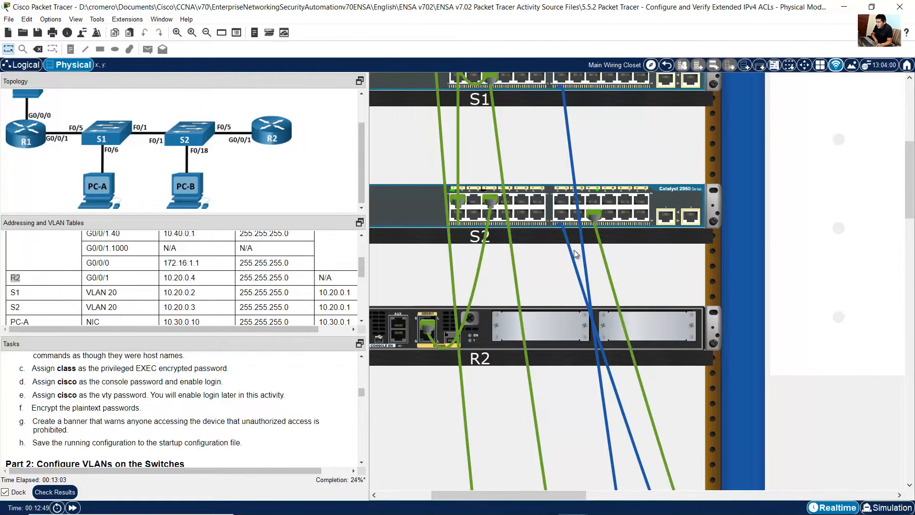
mouse_move(573, 251)
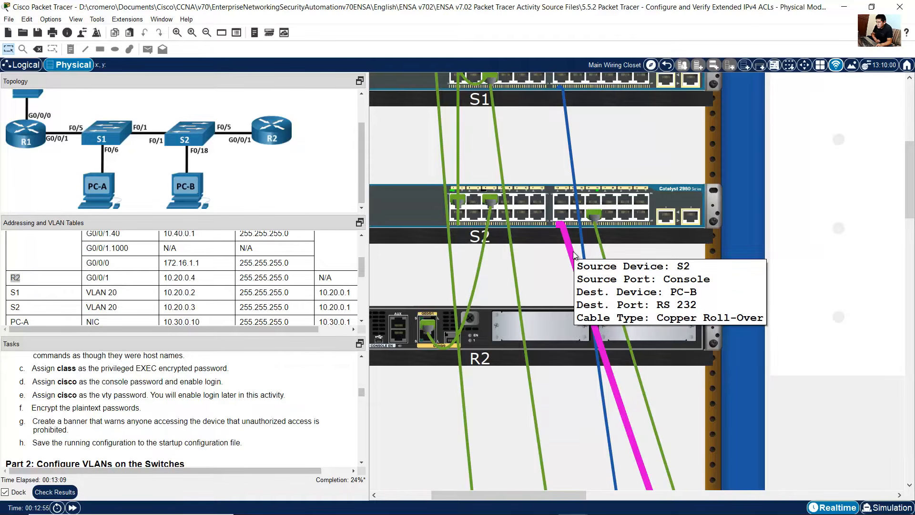
Step: Open PC-B and reopen its Terminal with the default port settings to connect to S2
scroll(757, 415, down, 8)
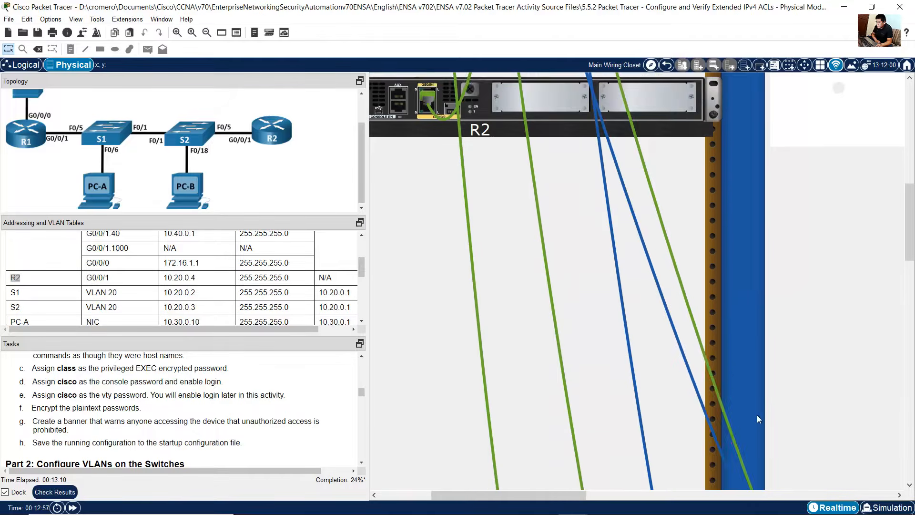
scroll(668, 448, down, 5)
drag(536, 499, 741, 477)
scroll(742, 476, down, 5)
click(734, 263)
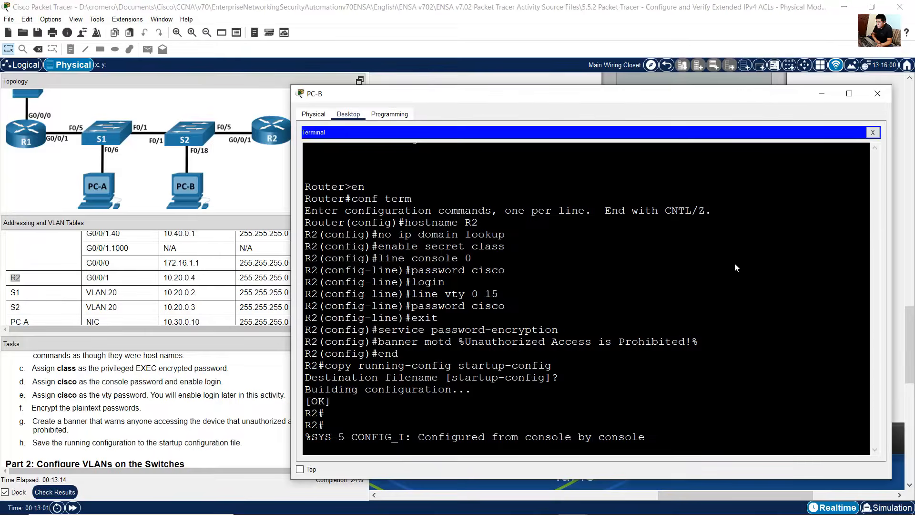
click(872, 132)
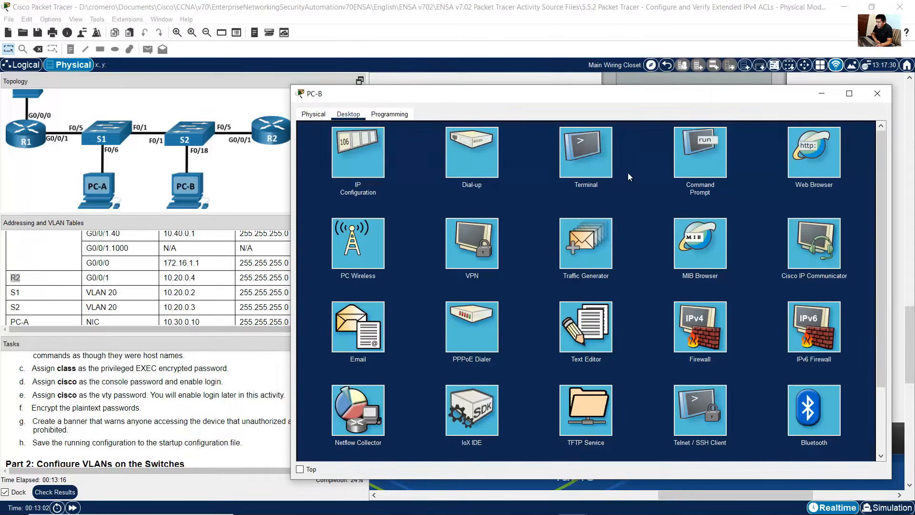
click(589, 162)
click(852, 228)
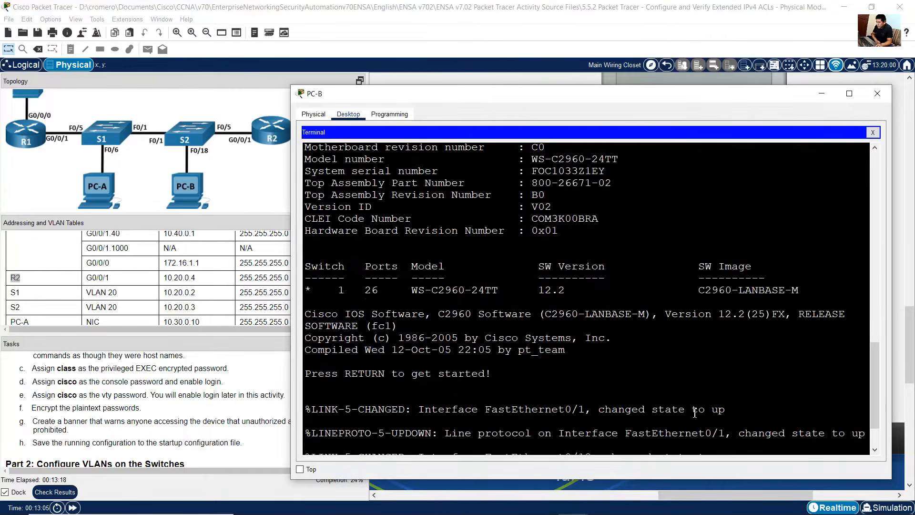
Step: Start S2's session and enter privileged and global configuration mode with en and conf term
drag(346, 257, 462, 437)
click(463, 441)
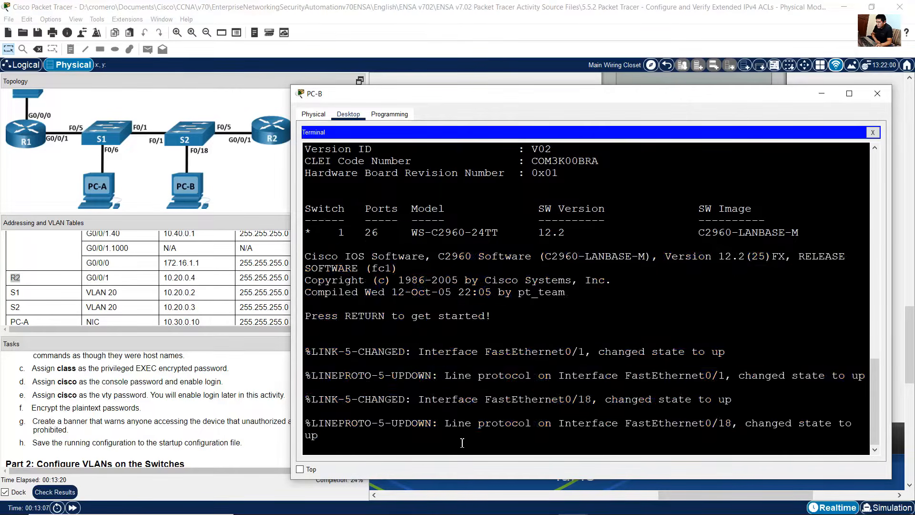
key(Return)
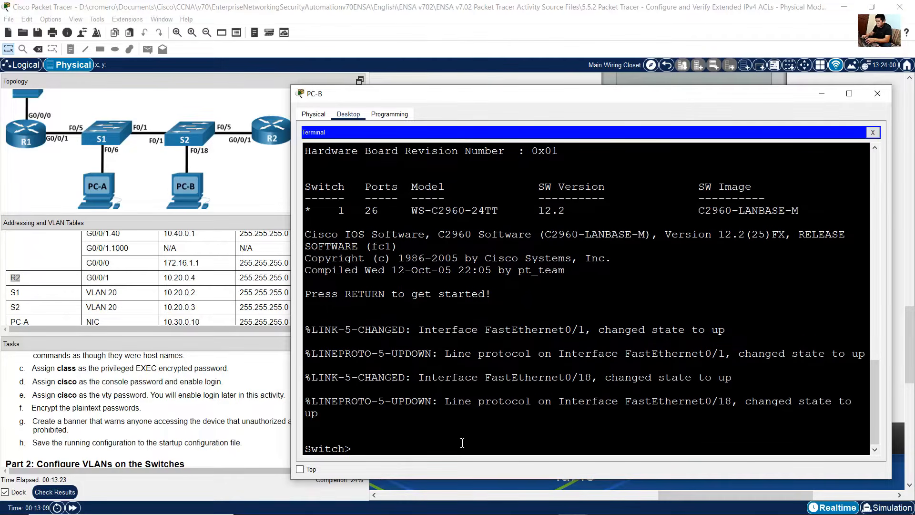
text(en)
key(Return)
text(conf term)
key(Return)
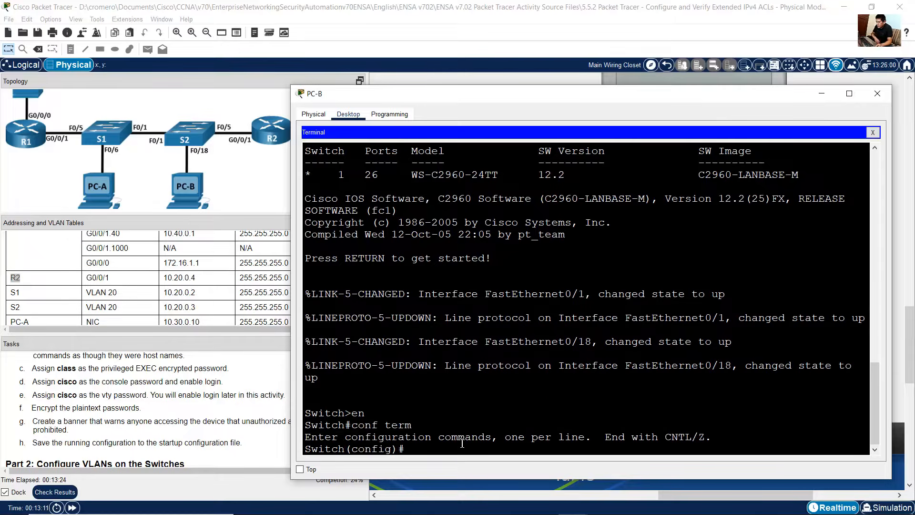
Step: Change the script's hostname from S1 to S2 and select the whole script
drag(459, 437, 298, 449)
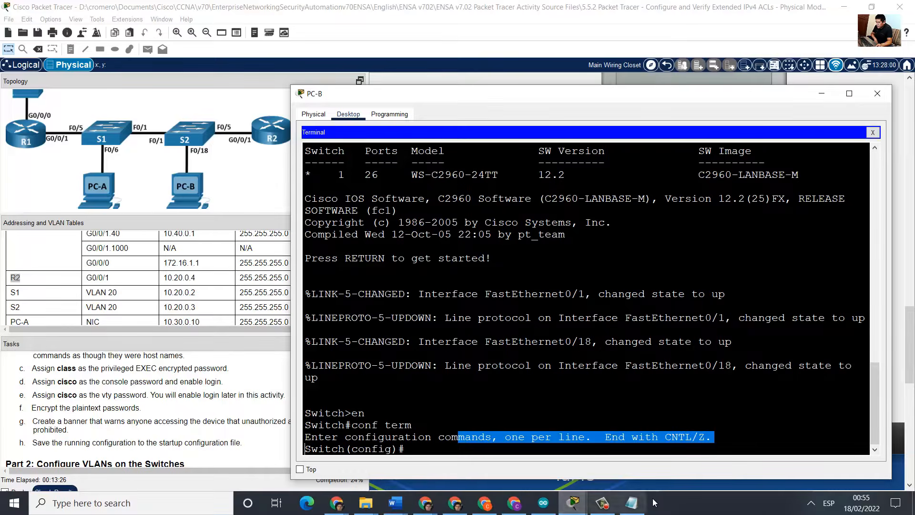
click(572, 503)
click(502, 126)
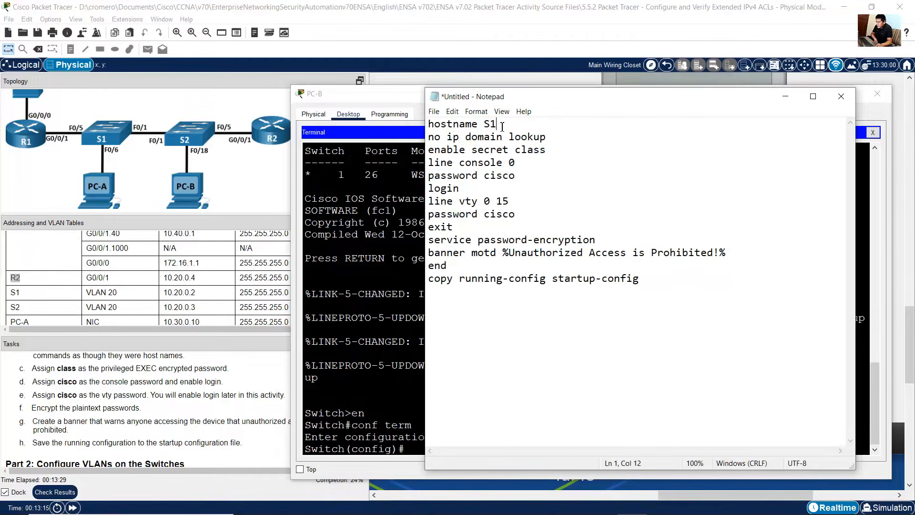
key(BackSpace)
text(2)
key(ctrl+a)
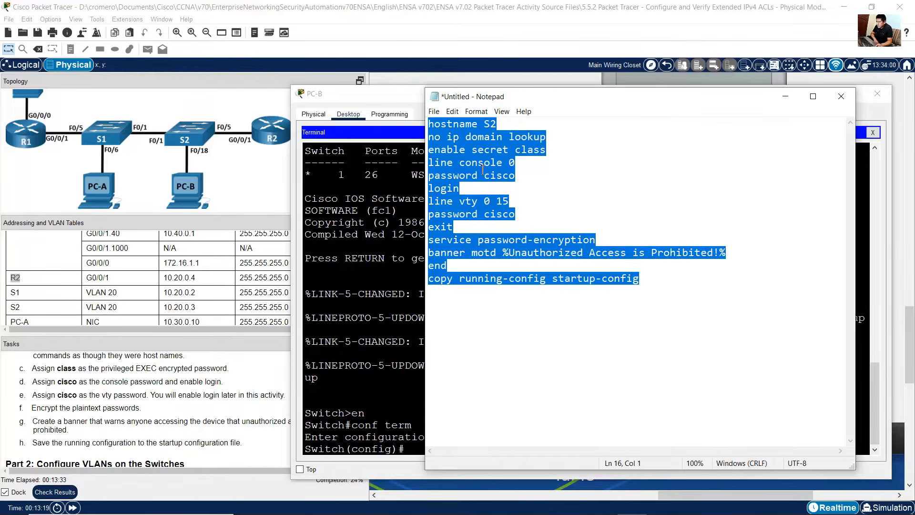
Step: Copy the script and paste it into S2's global configuration session
right_click(482, 168)
click(511, 206)
click(439, 342)
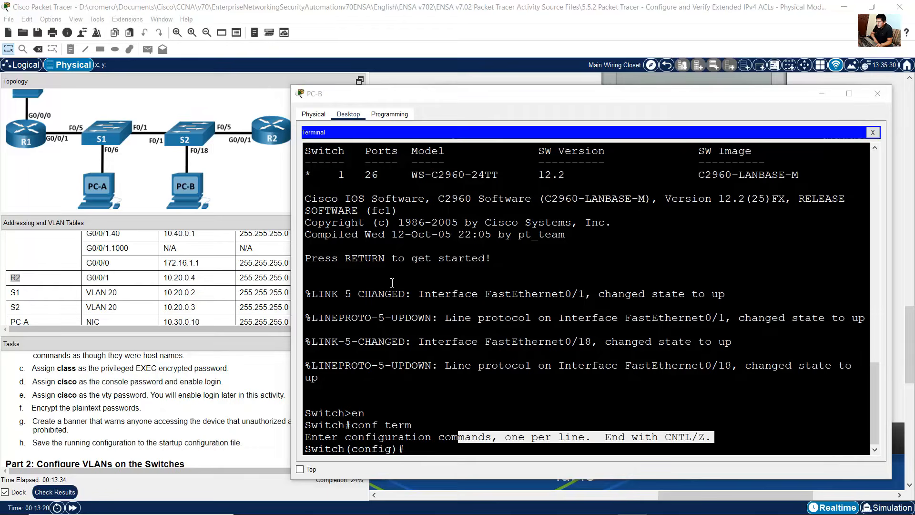
right_click(439, 342)
click(458, 358)
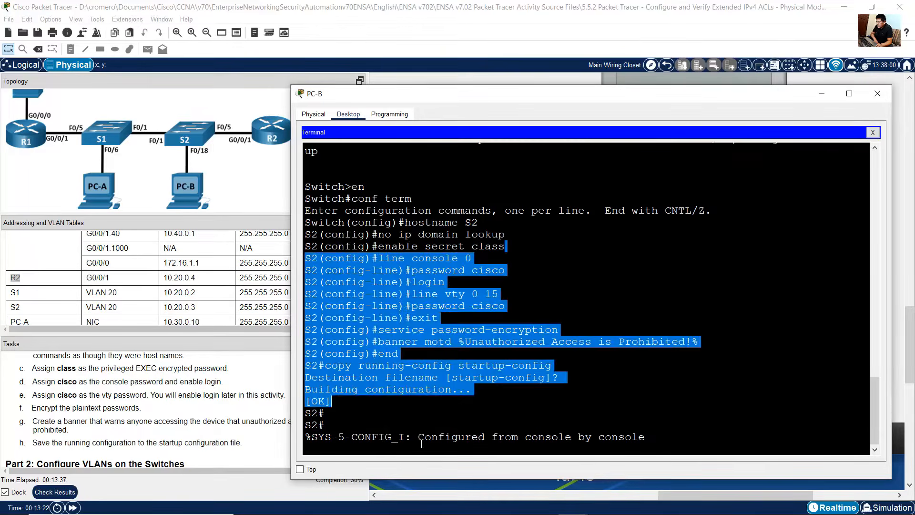
Step: Scroll the task instructions to Part 2's steps for creating VLANs on both switches and highlight them
click(195, 402)
scroll(196, 402, down, 3)
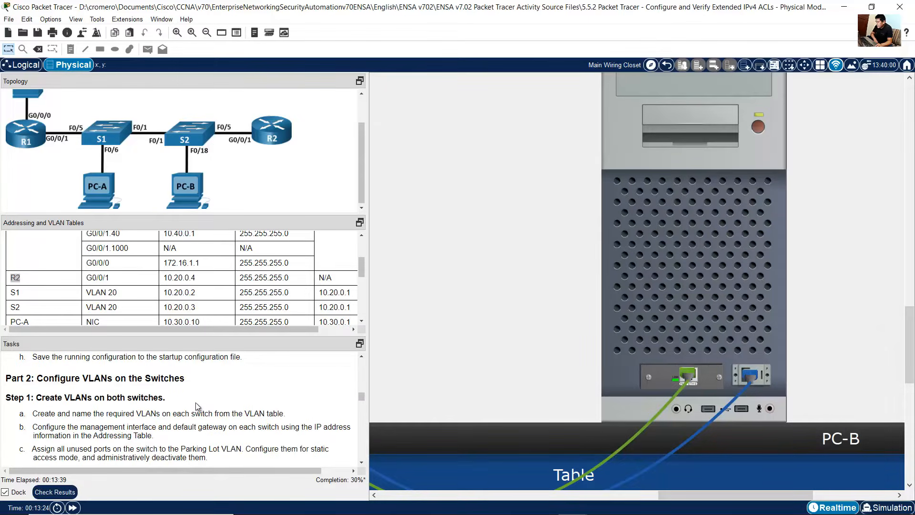
drag(55, 378, 160, 379)
scroll(138, 389, down, 1)
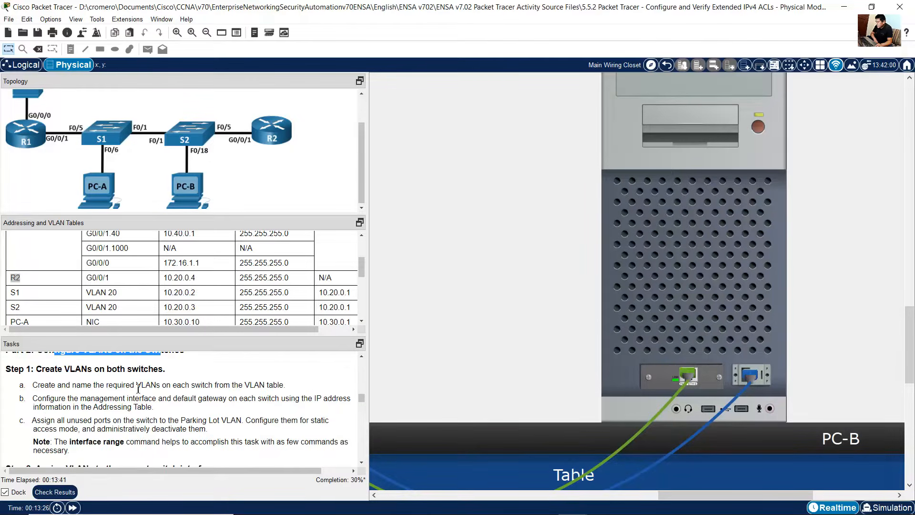
drag(42, 368, 142, 370)
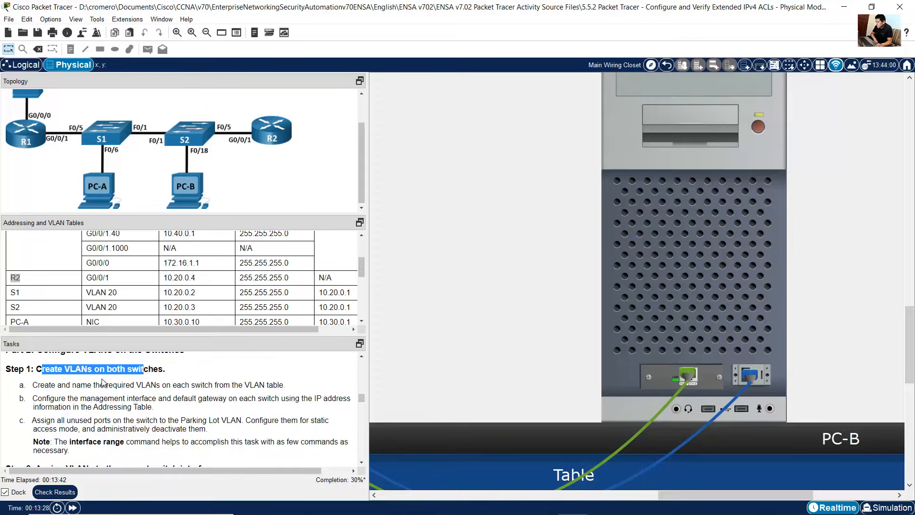
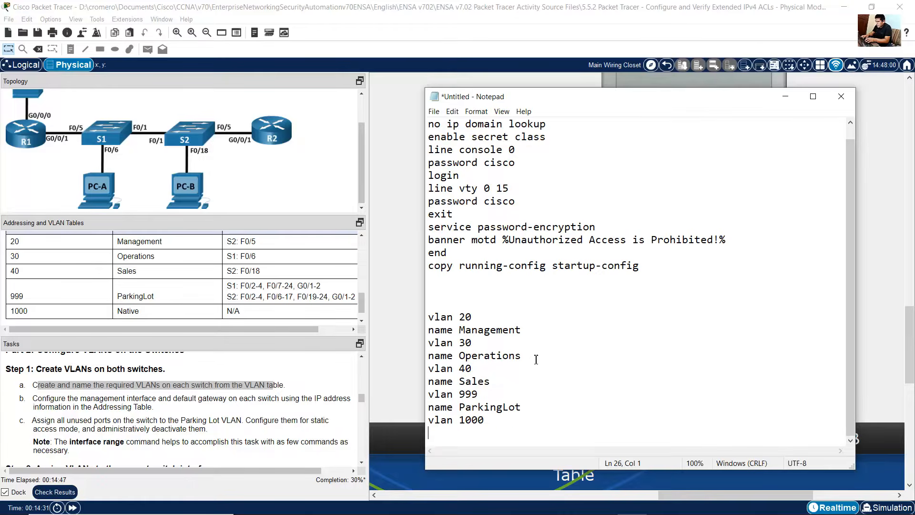
Step: Finish the Notepad VLAN script by naming VLAN 1000 Native and adding an exit line
text(name Native)
key(Return)
text(exit)
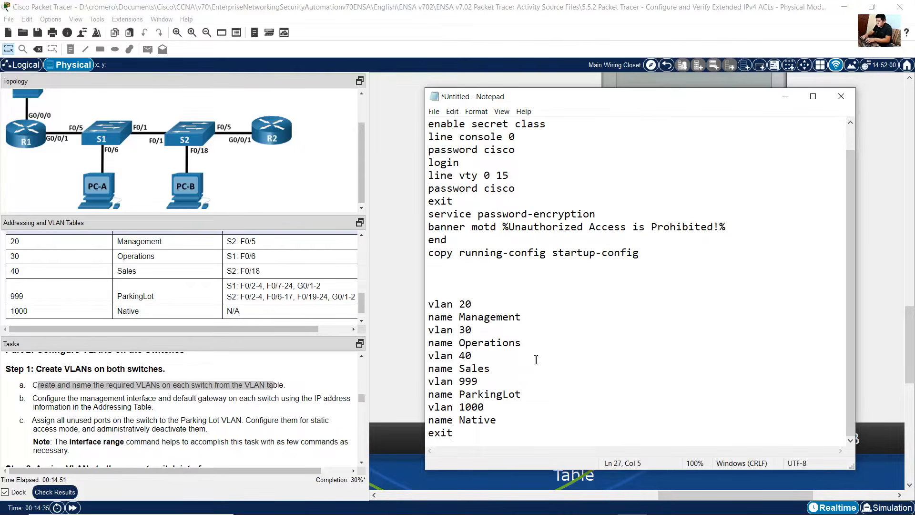
key(Return)
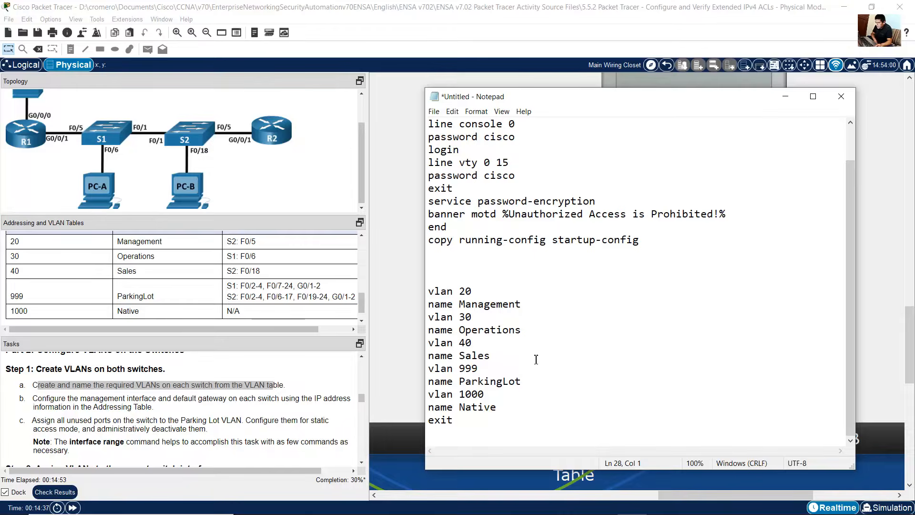
key(Return)
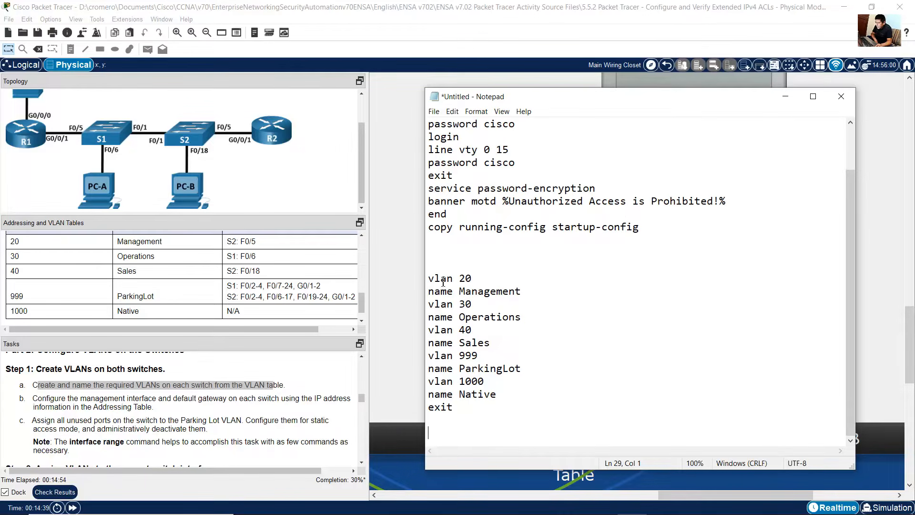
Step: Check the VLAN names in the script, then select and copy the whole VLAN block from vlan 20 to exit
drag(461, 293, 536, 291)
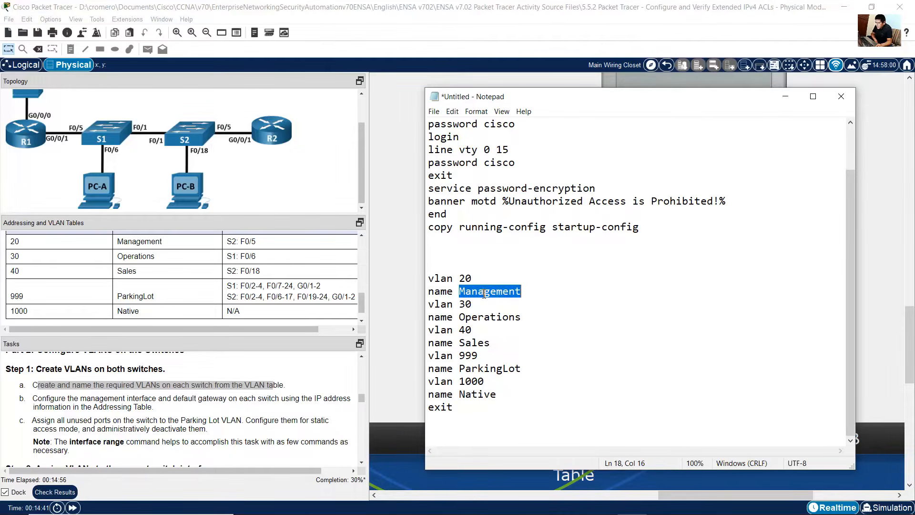
drag(461, 318, 521, 318)
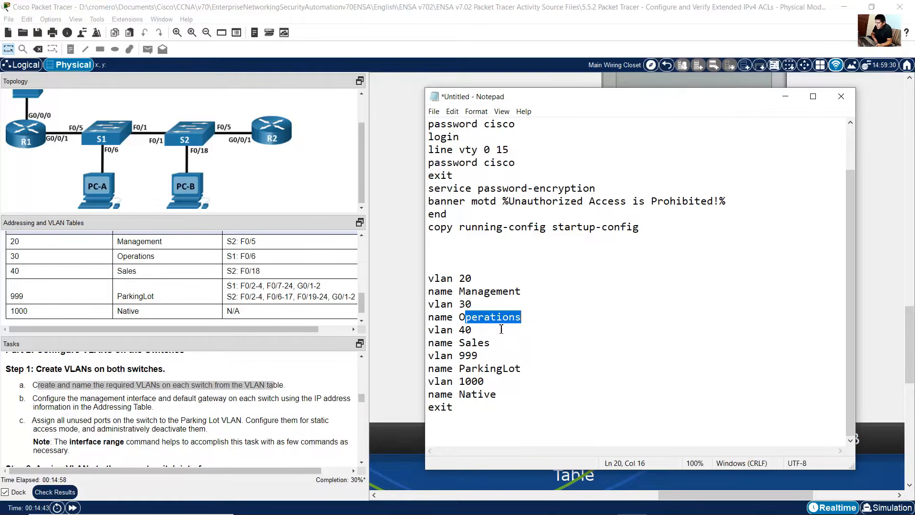
double_click(465, 344)
drag(461, 371, 497, 395)
click(509, 369)
click(493, 365)
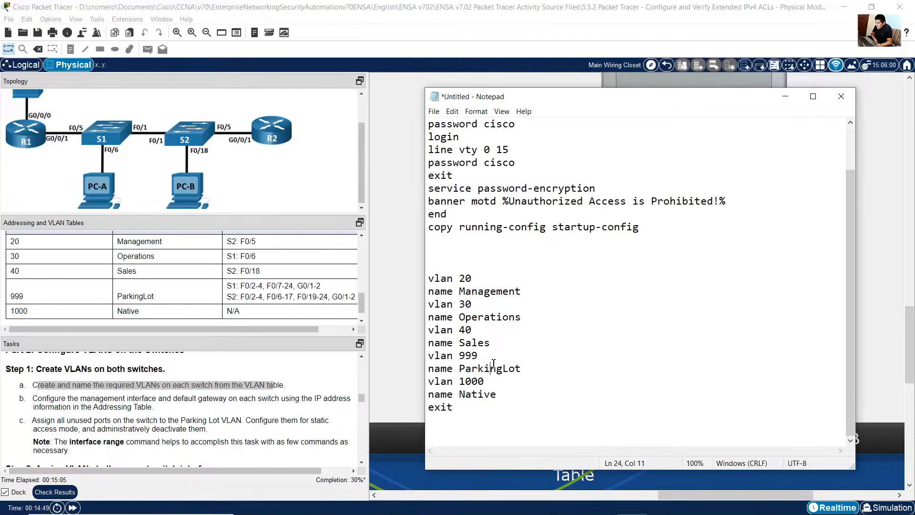
drag(429, 277, 451, 430)
right_click(449, 321)
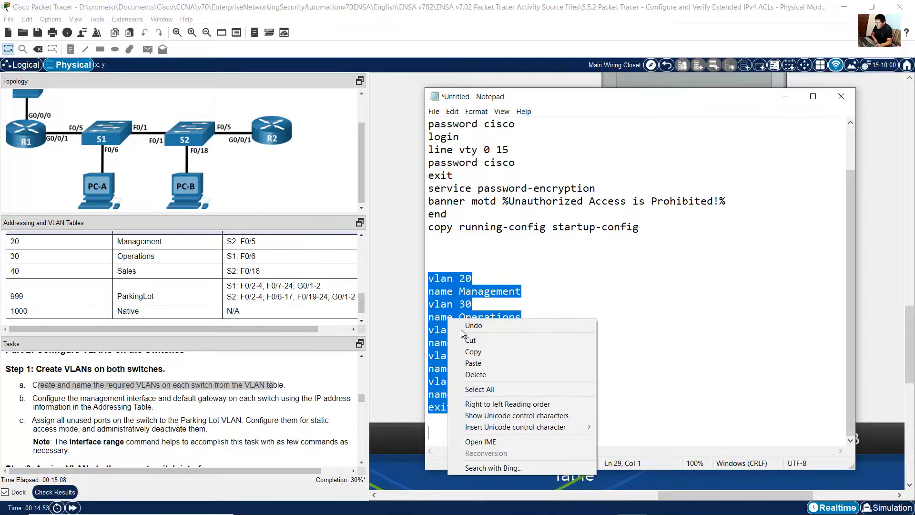
click(474, 353)
Step: Open S1's console terminal from PC-A and enter global configuration mode with conf term
key(alt+Tab)
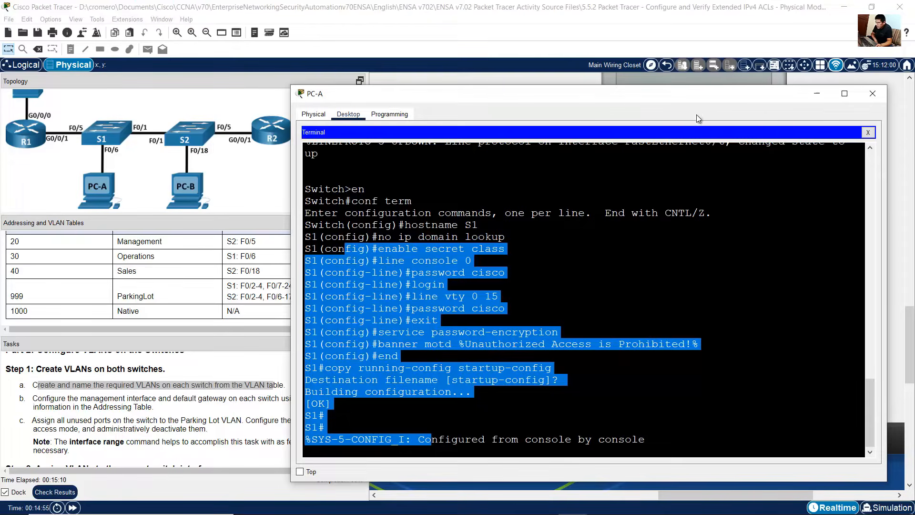
click(535, 79)
key(alt+Tab)
click(819, 98)
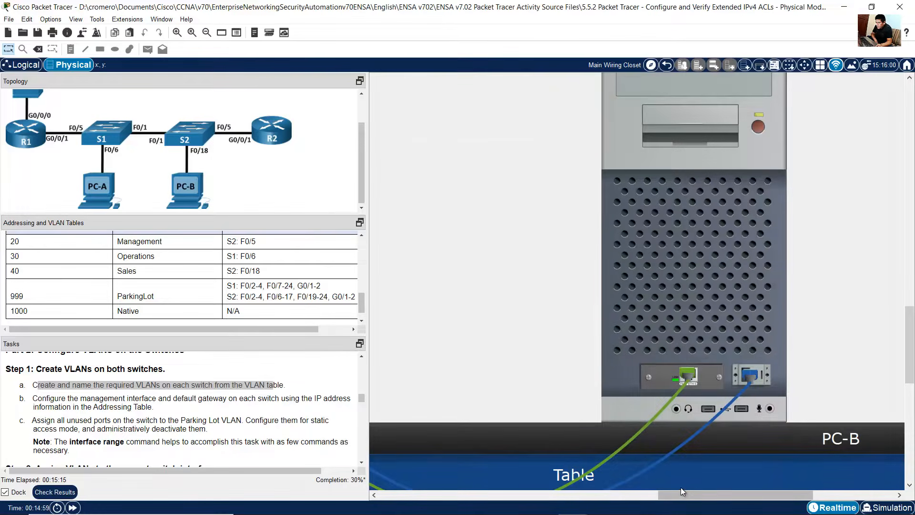
drag(691, 496, 551, 496)
click(571, 353)
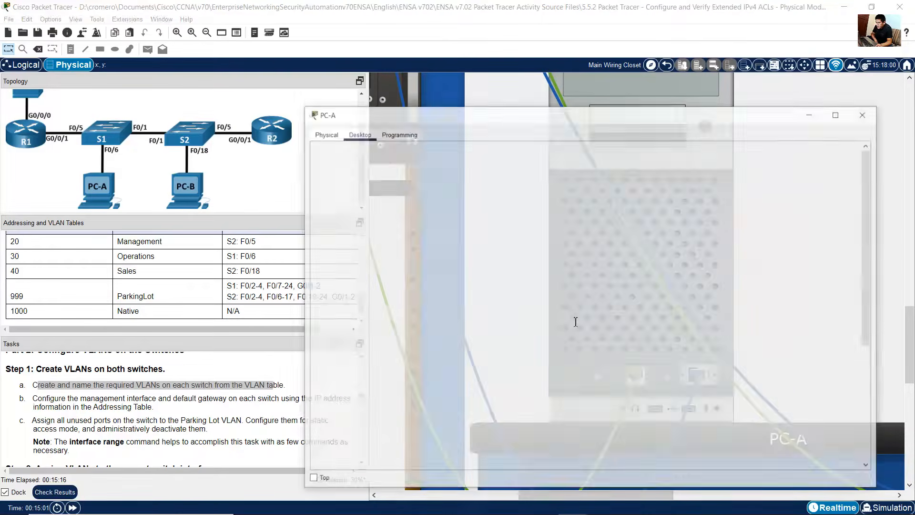
click(321, 433)
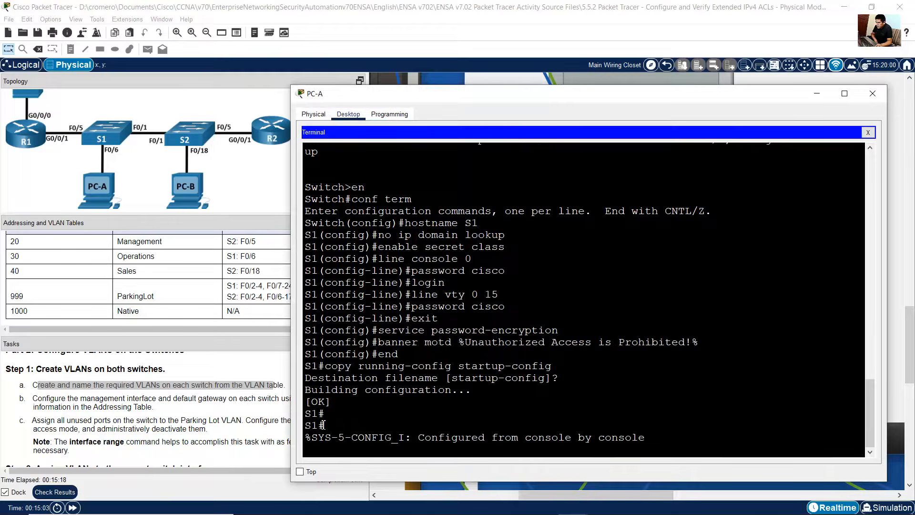
key(Return)
text(conf t)
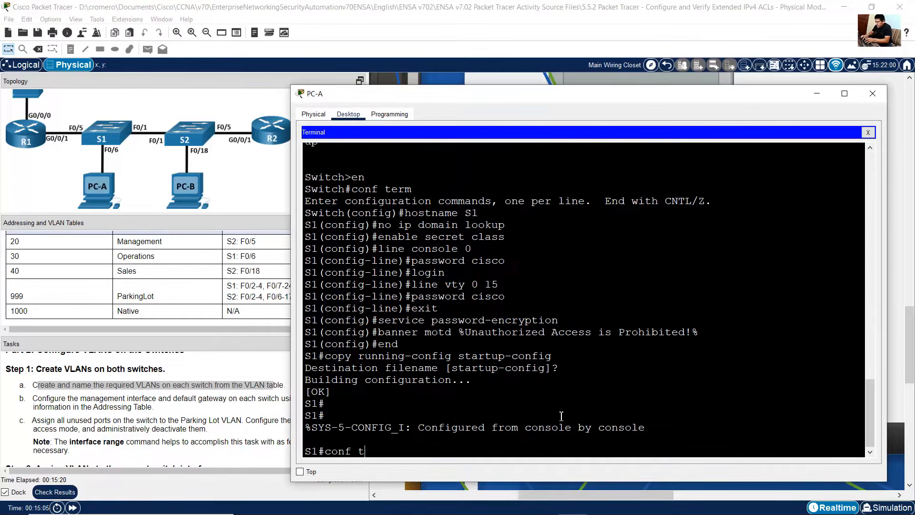
text(erm)
key(Return)
Step: Paste the VLAN script into S1's global configuration session
drag(379, 451, 305, 450)
right_click(470, 447)
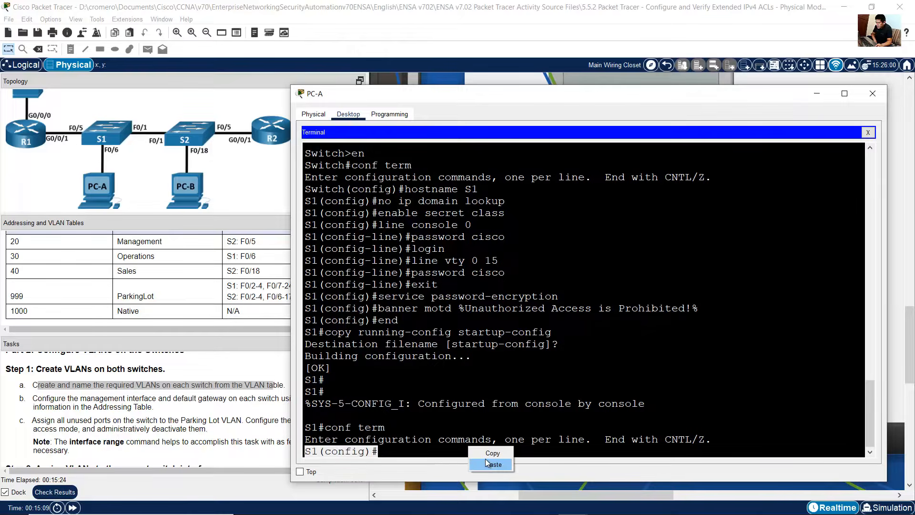
click(489, 464)
drag(380, 308, 607, 434)
click(645, 419)
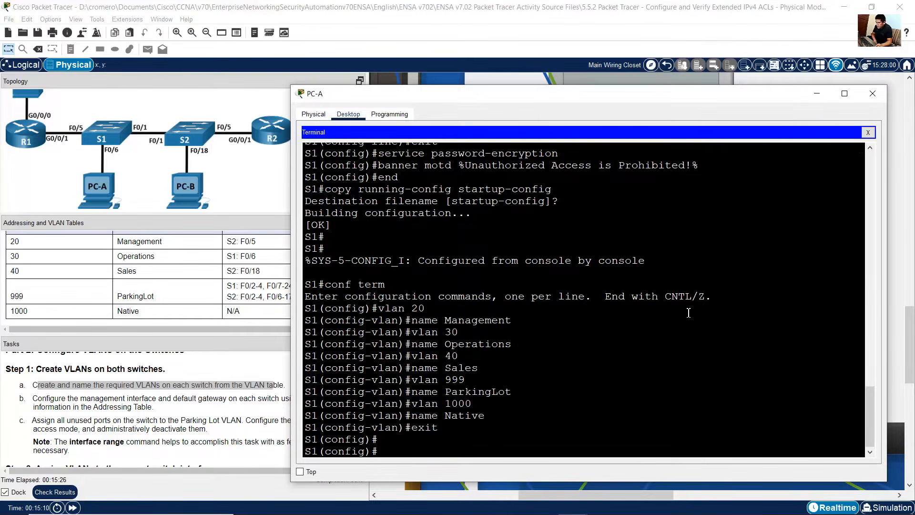
Step: Open S2's console terminal from PC-B and enter global configuration mode with conf term
click(892, 192)
key(alt+Tab)
click(817, 94)
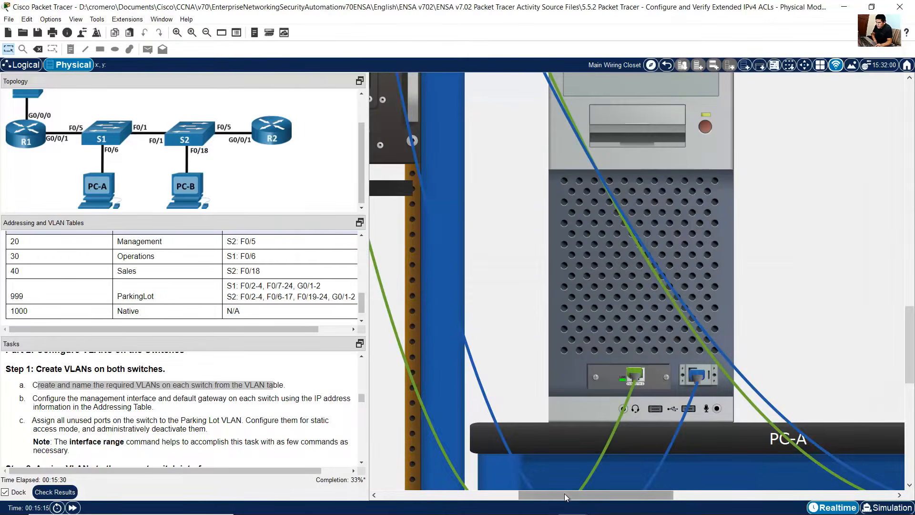
drag(565, 493, 707, 489)
click(671, 288)
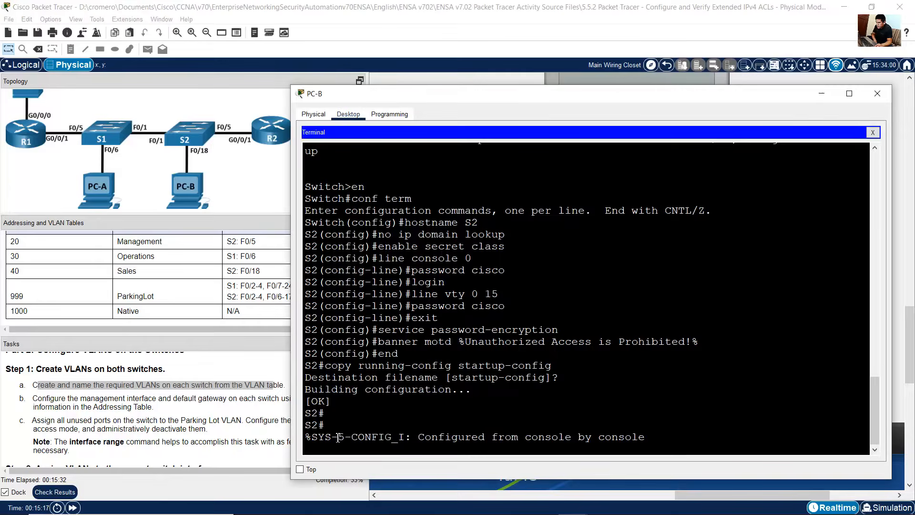
drag(331, 437, 294, 428)
click(325, 426)
key(Return)
text(conf term)
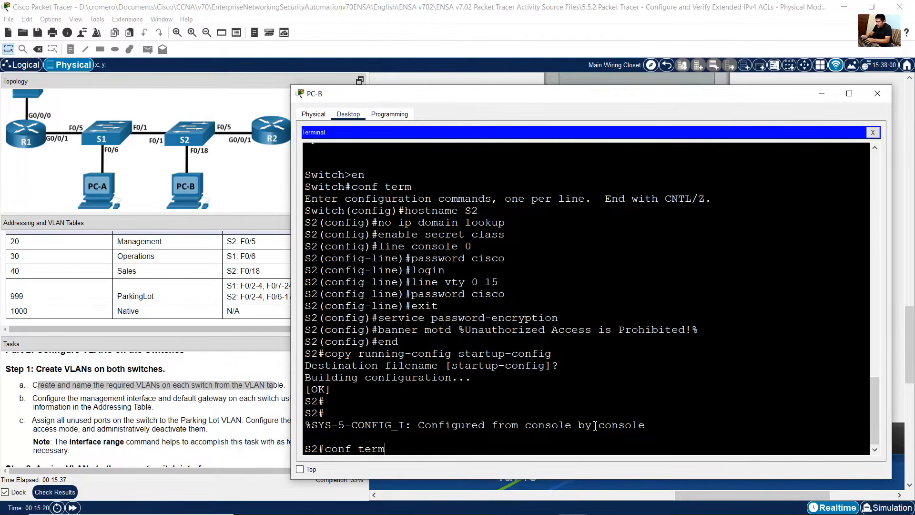
key(Return)
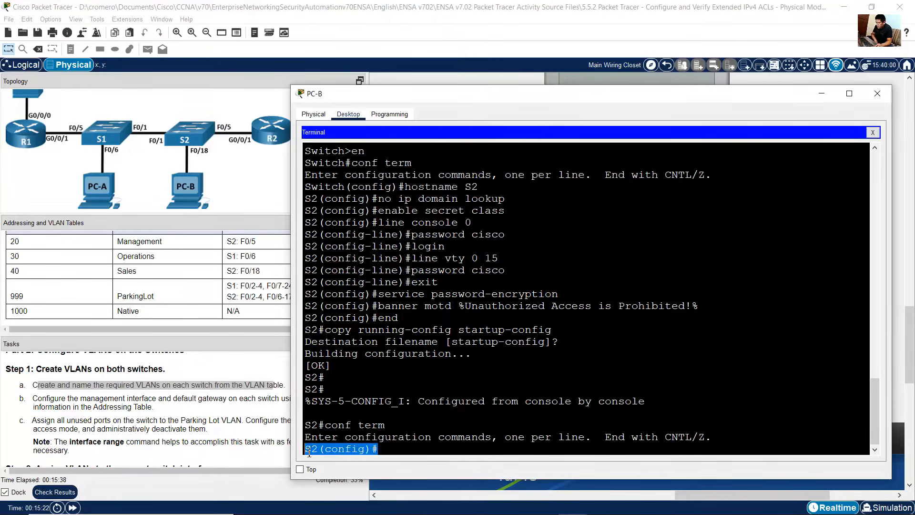
Step: Paste the VLAN script into S2's global configuration session
right_click(470, 443)
click(486, 459)
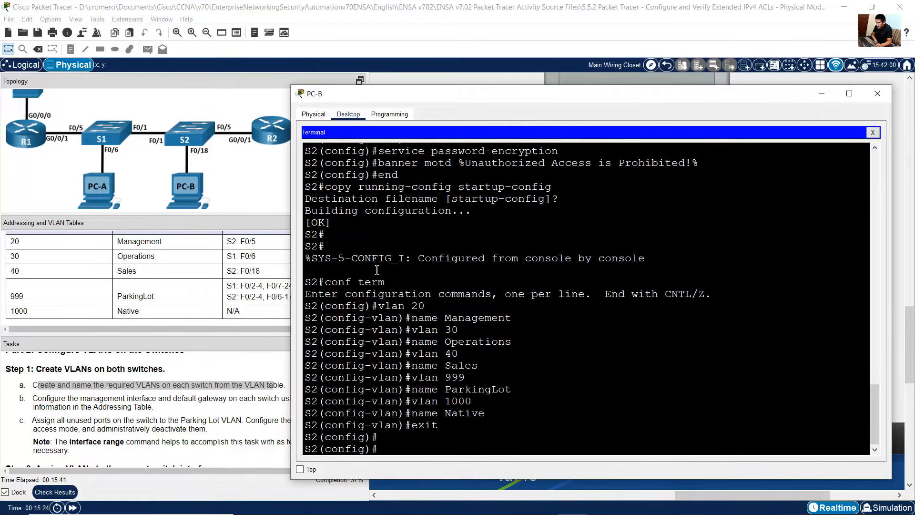
drag(377, 270, 470, 439)
click(470, 439)
Step: Highlight task step b and the S1 and S2 management rows in the addressing table
click(191, 410)
drag(42, 399, 153, 409)
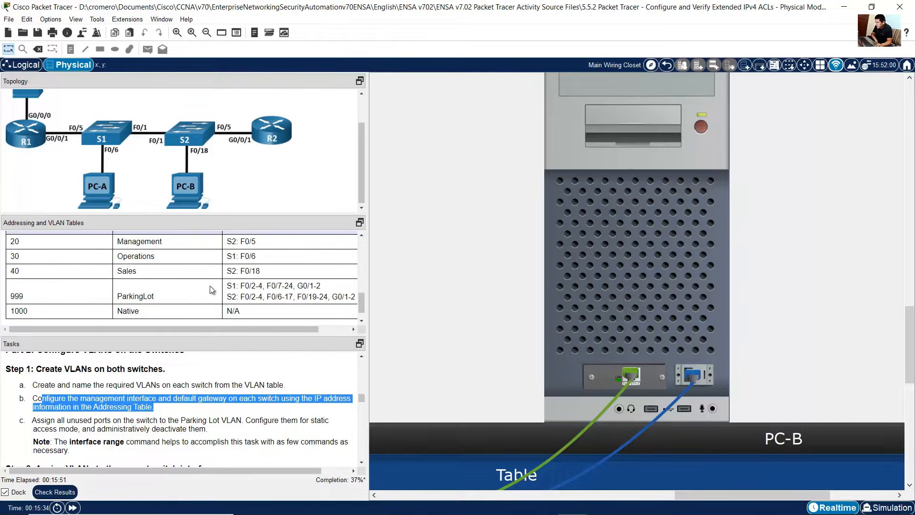
scroll(212, 291, up, 10)
scroll(210, 291, down, 1)
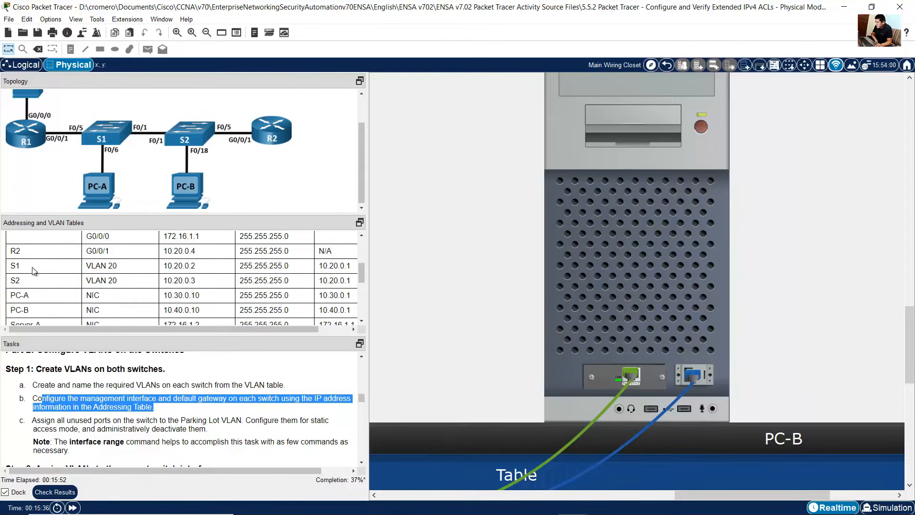
drag(14, 266, 295, 329)
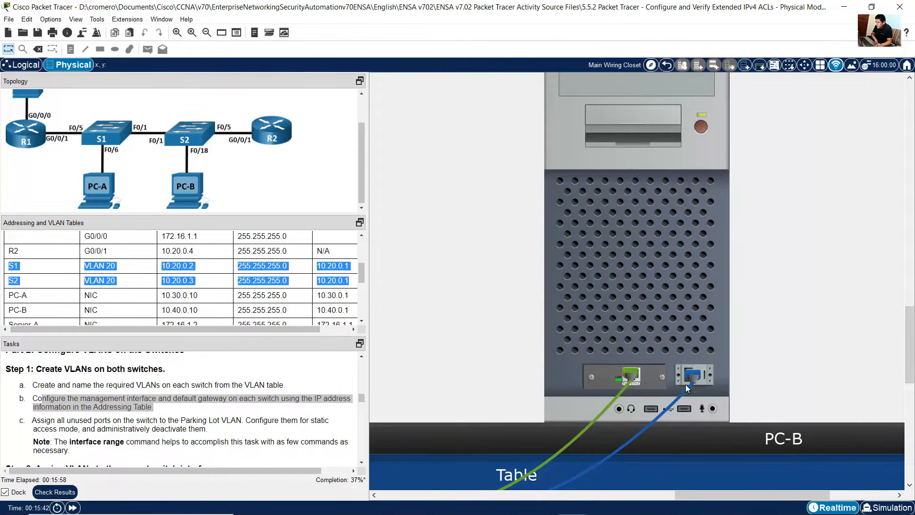
Step: On S1, create interface VLAN 20 with IP address 10.20.0.2 255.255.255.0, then exit the interface
drag(744, 495, 592, 495)
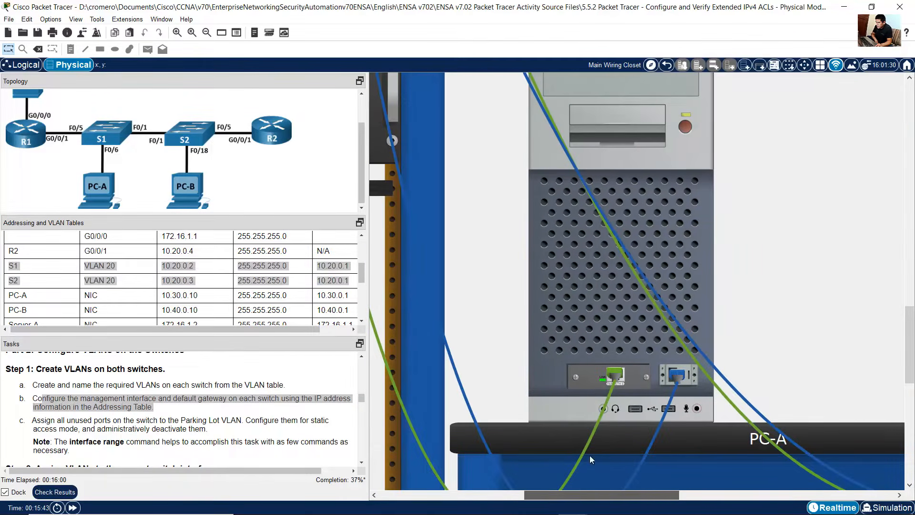
click(592, 289)
key(ctrl+v)
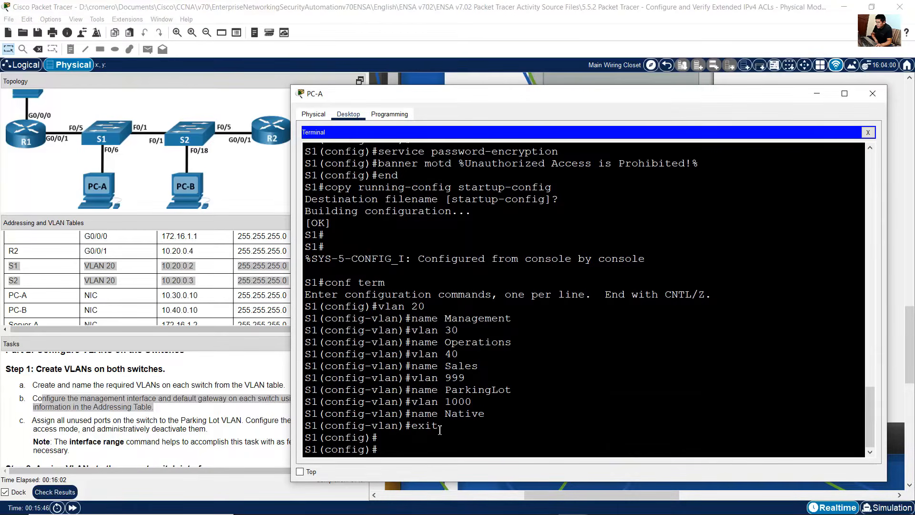
click(95, 266)
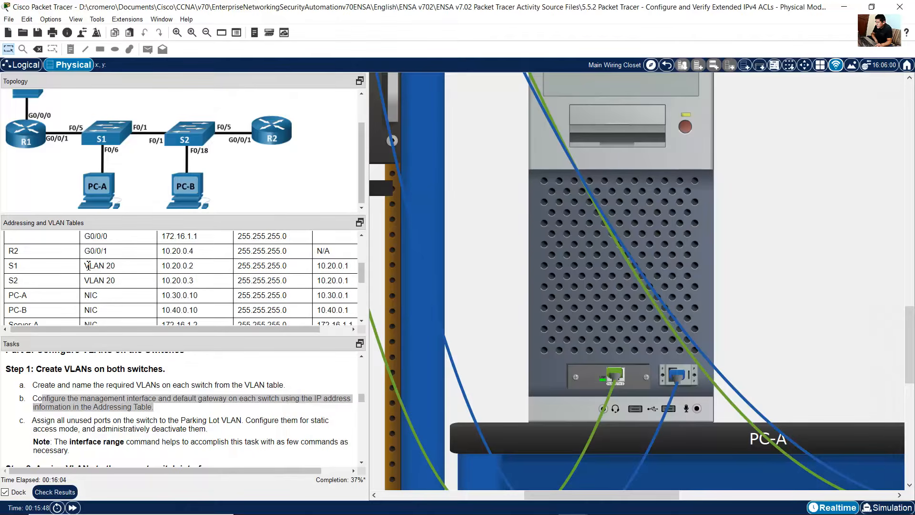
triple_click(88, 266)
drag(11, 265, 280, 326)
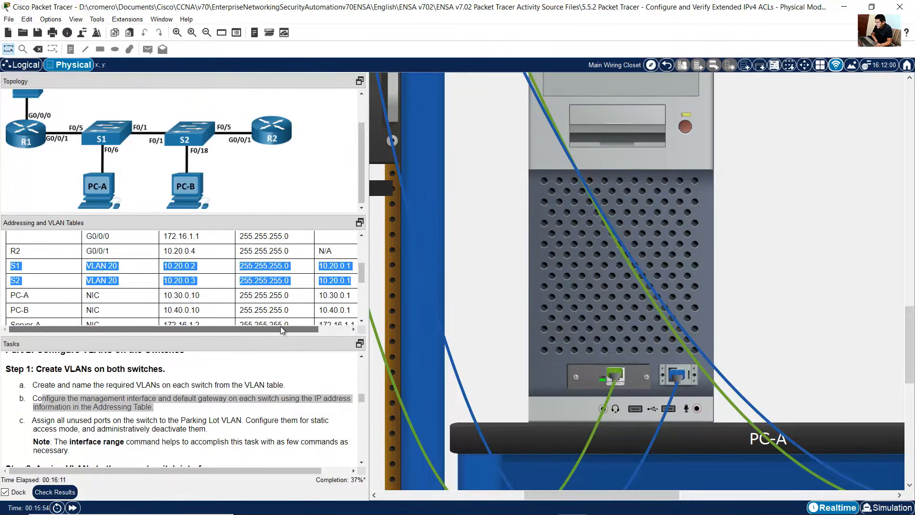
click(630, 279)
click(659, 303)
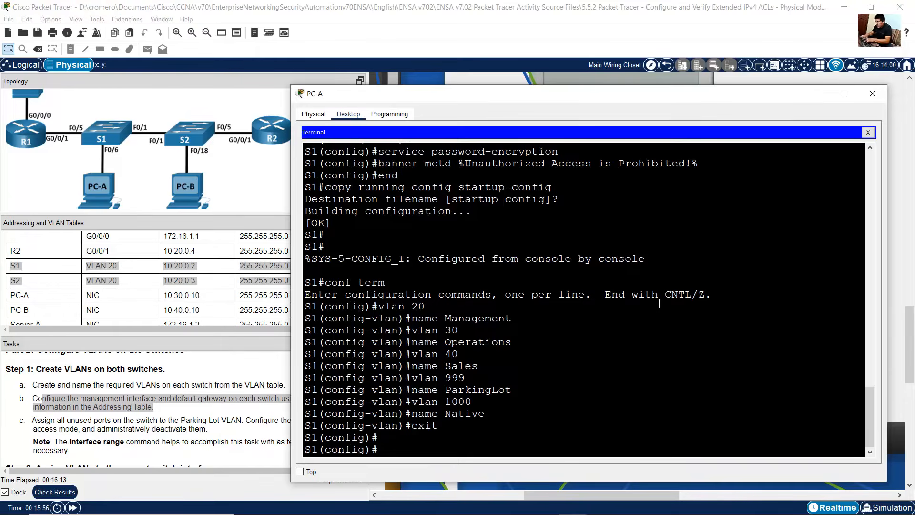
text(int vl)
key(BackSpace)
text(vlan 20)
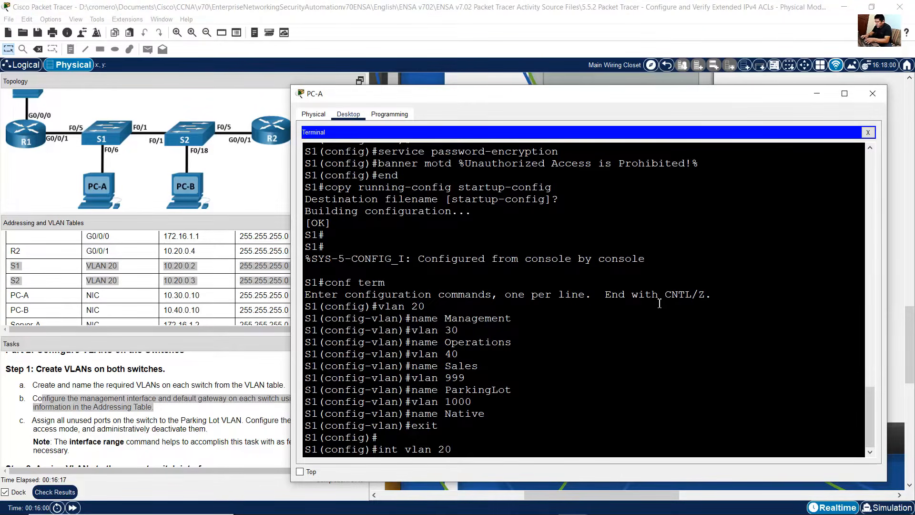
key(Return)
text(ip a)
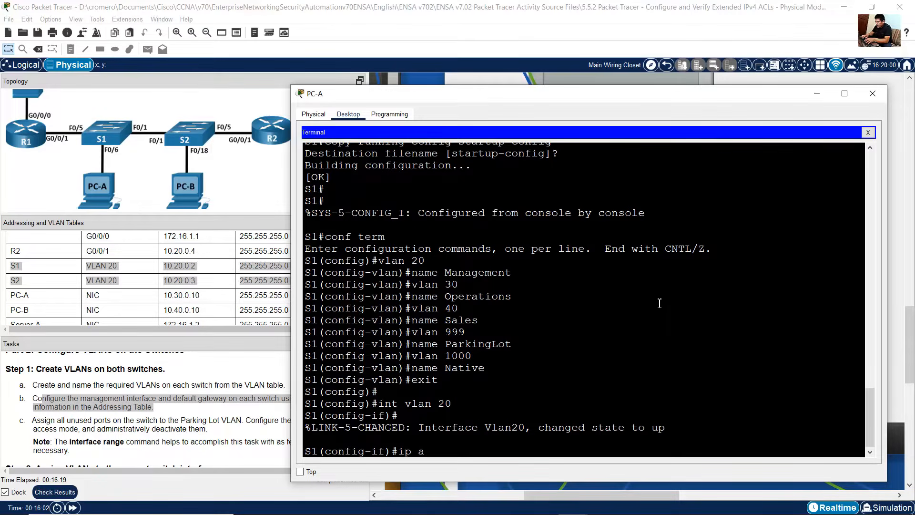
text(ddress 10.2)
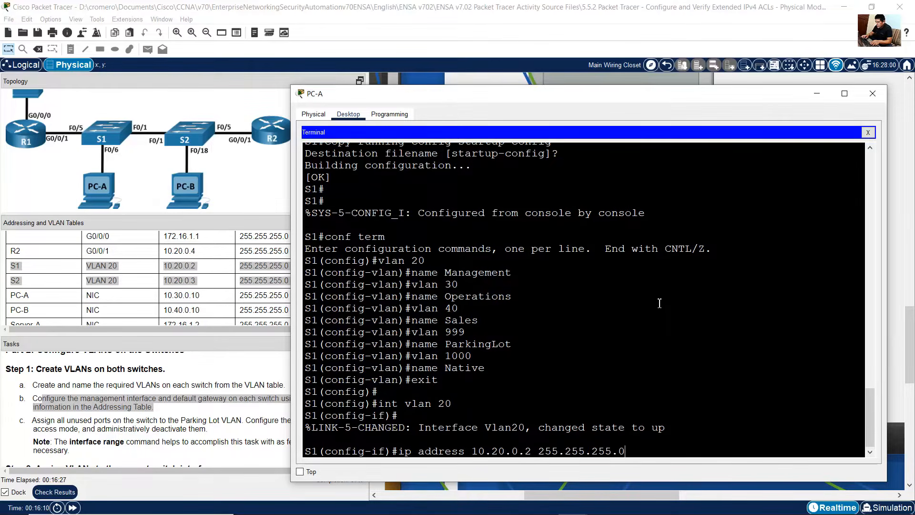
text(0.0.2 255.255.255.0)
key(Return)
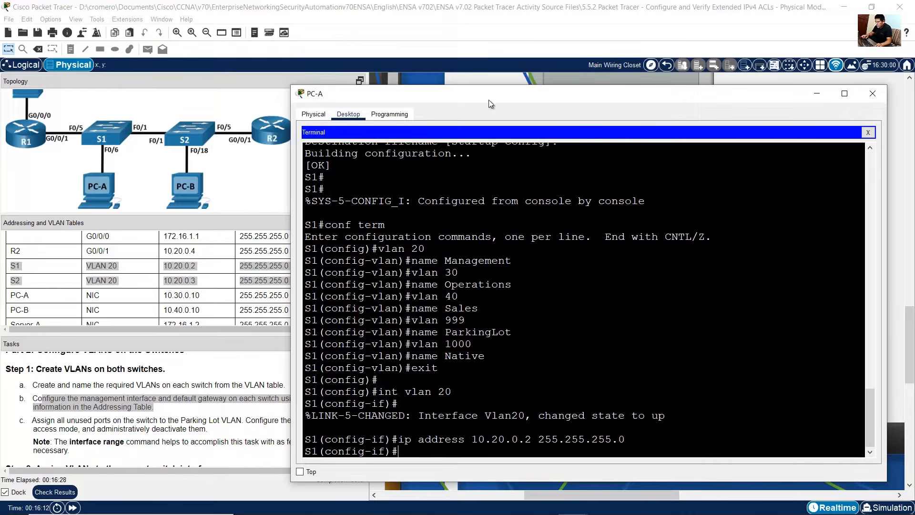
drag(488, 99, 558, 93)
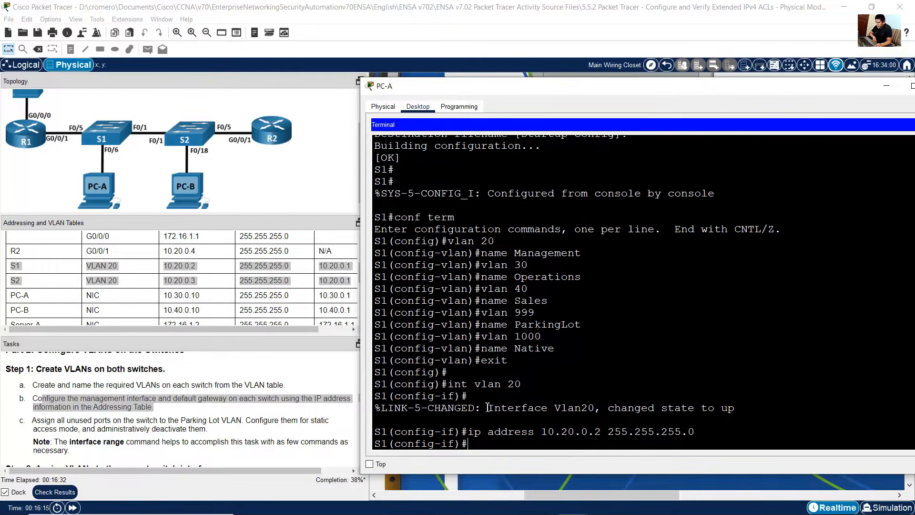
drag(487, 408, 745, 410)
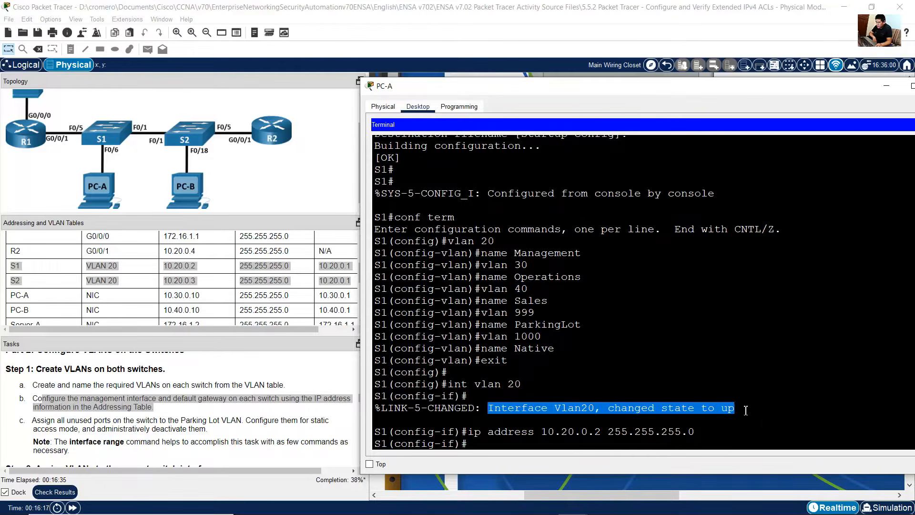
click(560, 444)
text(exit)
key(Return)
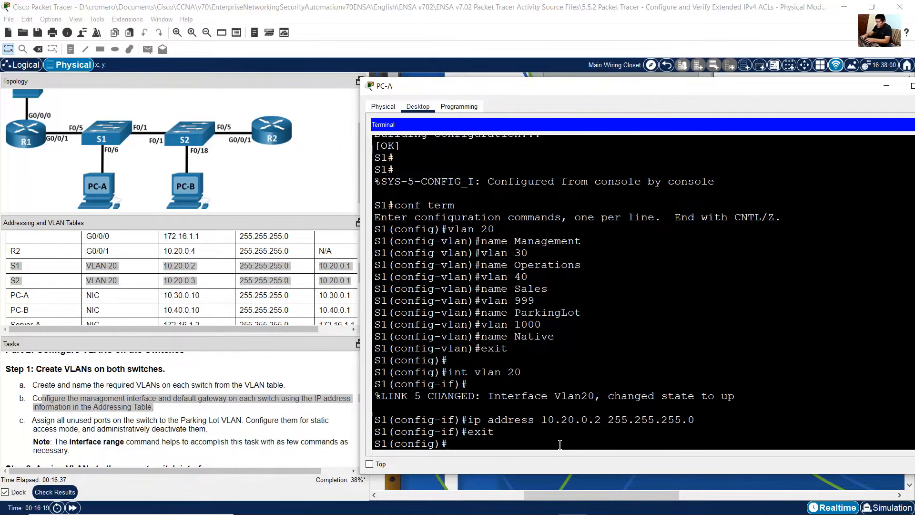
Step: On S1, set the default gateway to 10.20.0.1
text(ip default-gateway 10.20)
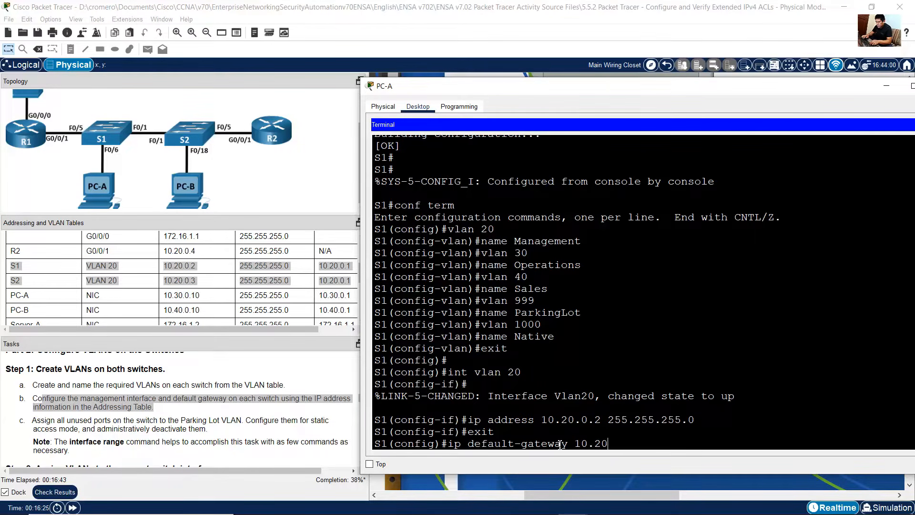
text(.0.1)
key(Return)
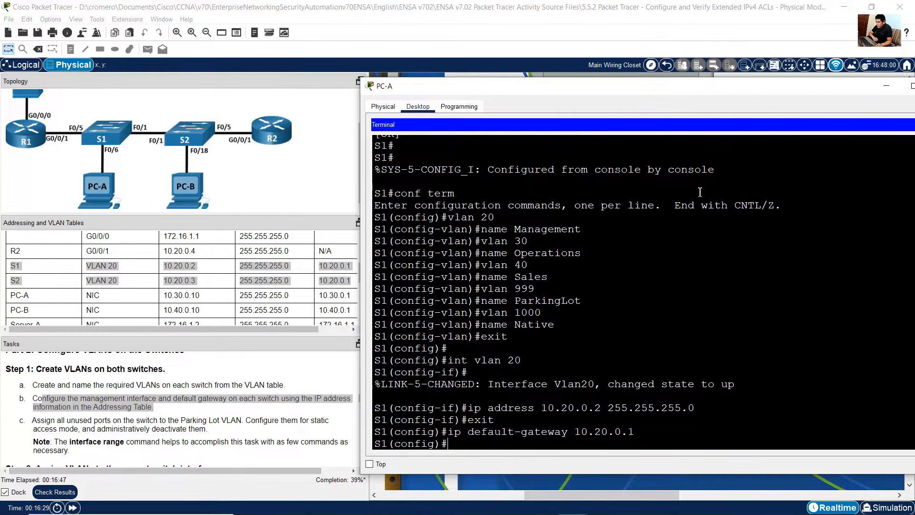
Step: Switch to S2's console from PC-B and create interface VLAN 20 with IP address 10.20.0.3 255.255.255.0, then exit
click(657, 29)
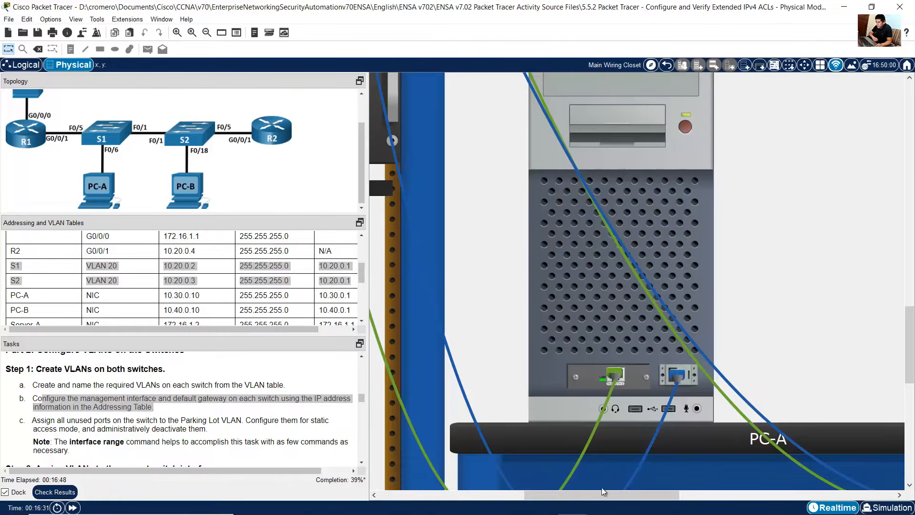
drag(601, 491, 734, 490)
click(716, 428)
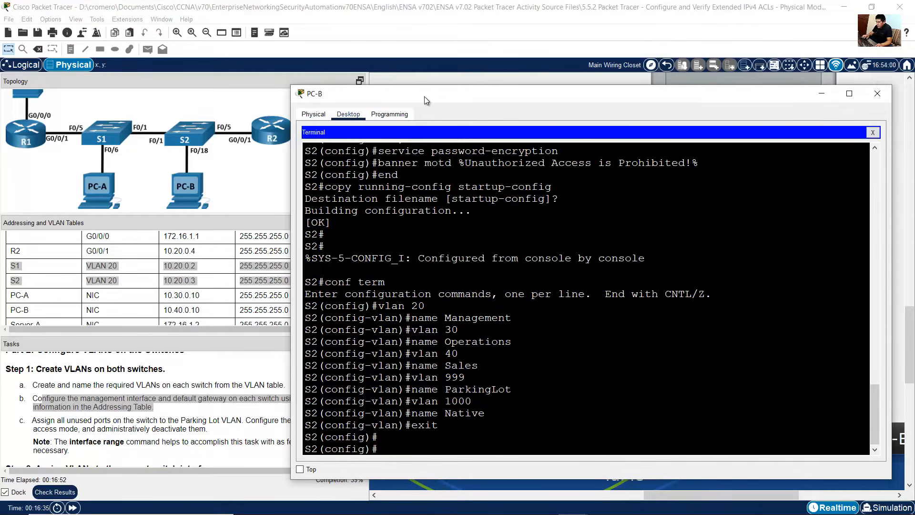
drag(424, 96, 497, 80)
text(in)
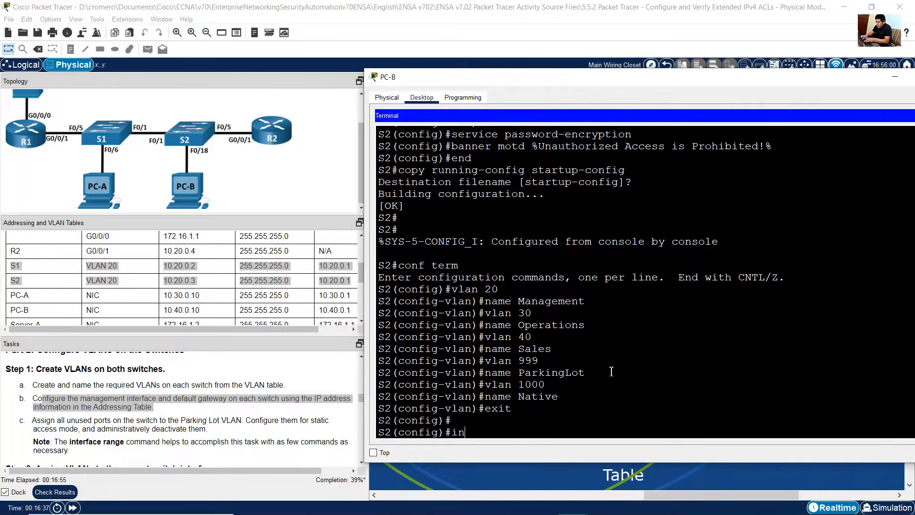
text(t vlan 20)
key(Return)
text(ip addre)
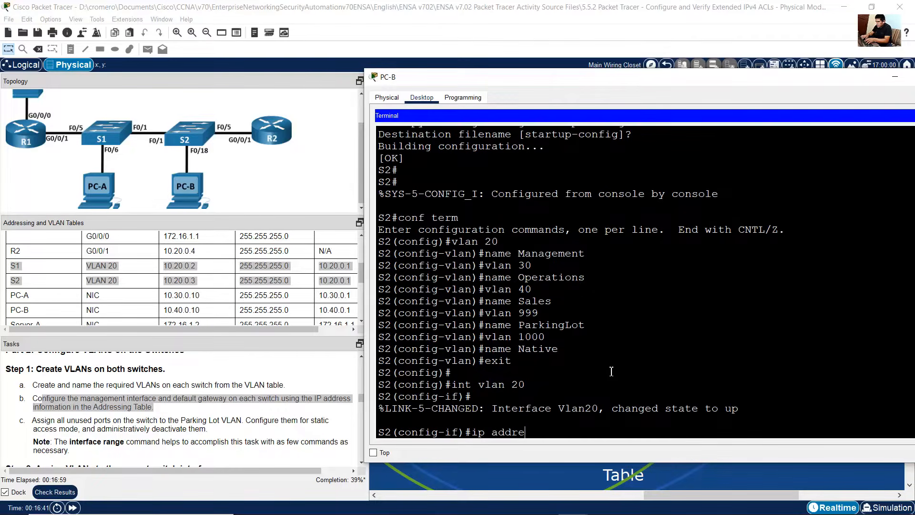
text(ss 10.20.)
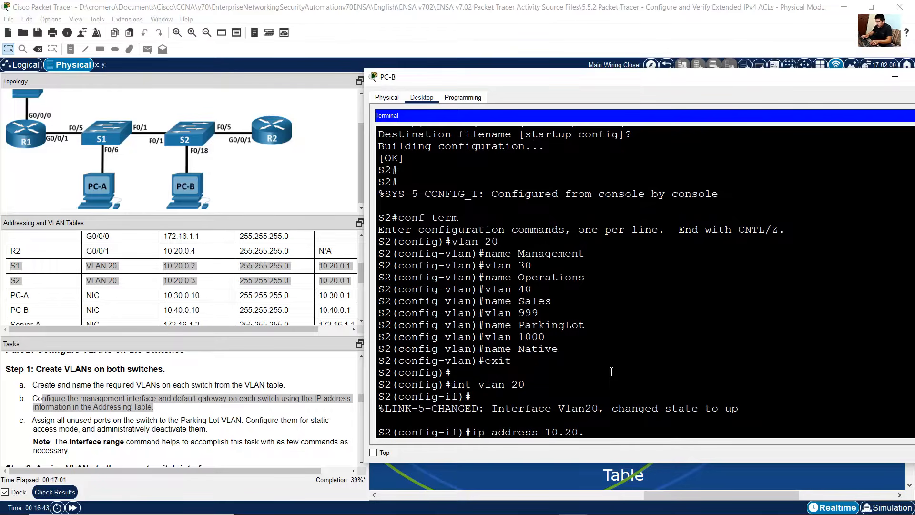
text(0.3 255.255.2)
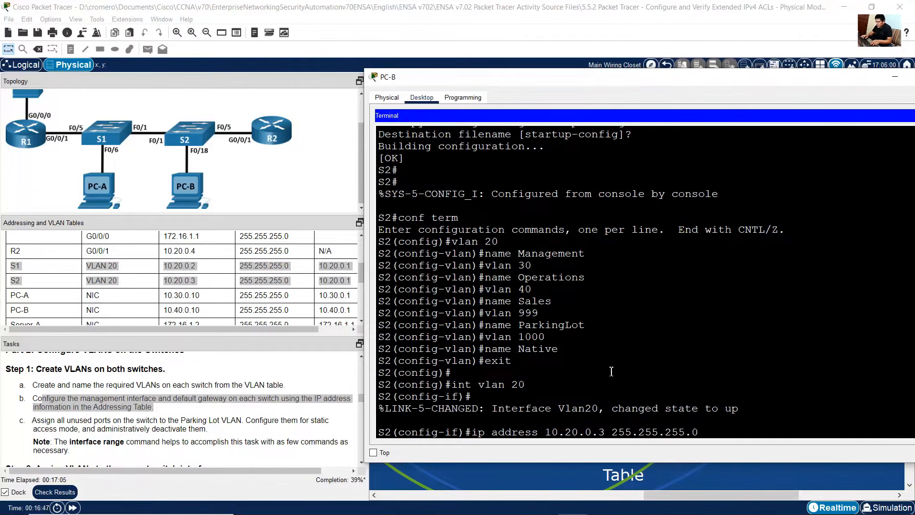
text(55.0)
key(Return)
text(ex)
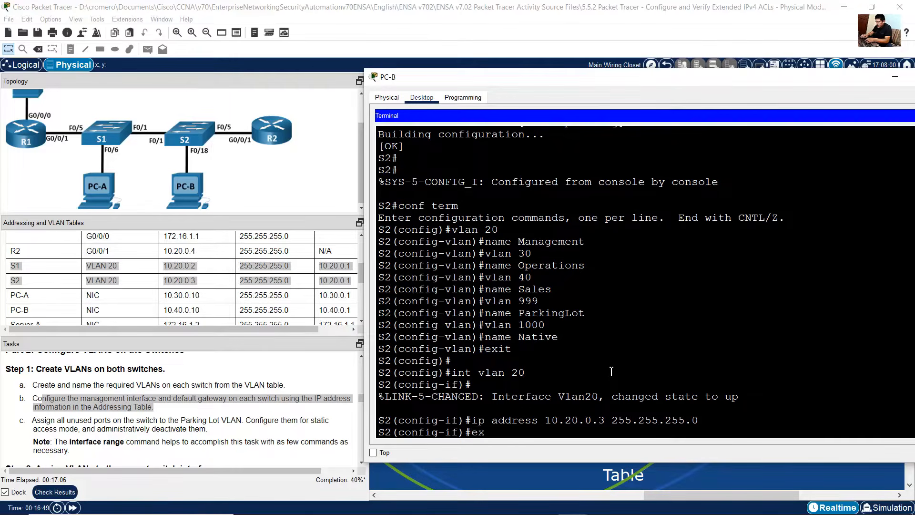
text(it)
key(Return)
Step: On S2, set the default gateway to 10.20.0.1
text(ip defau)
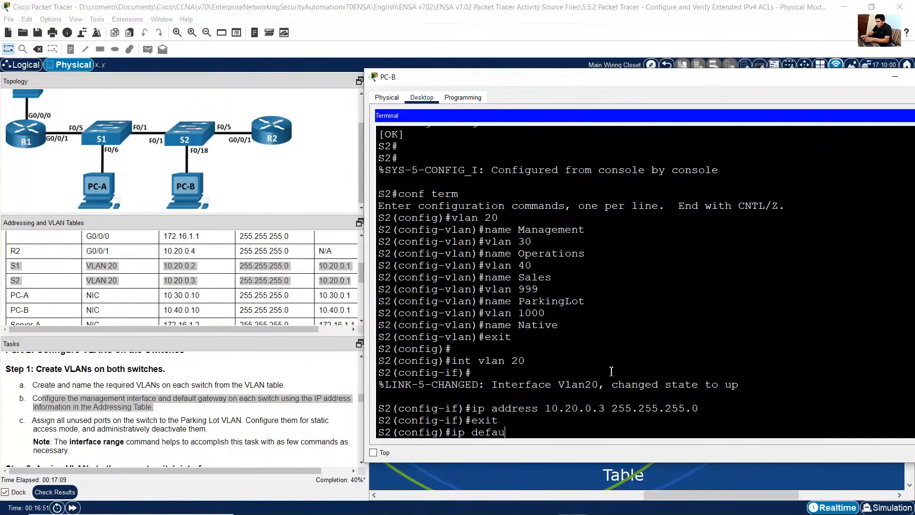
text(lt-gateway)
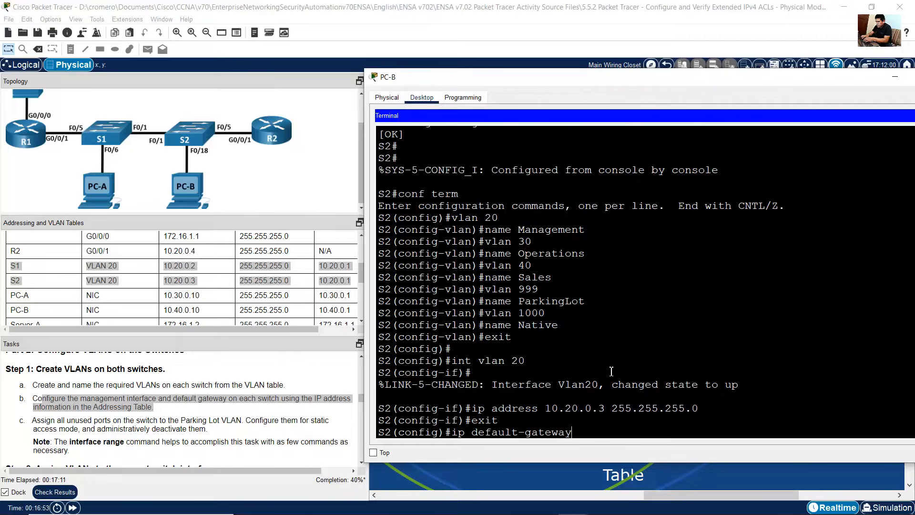
text( 10.20.0.1)
key(Return)
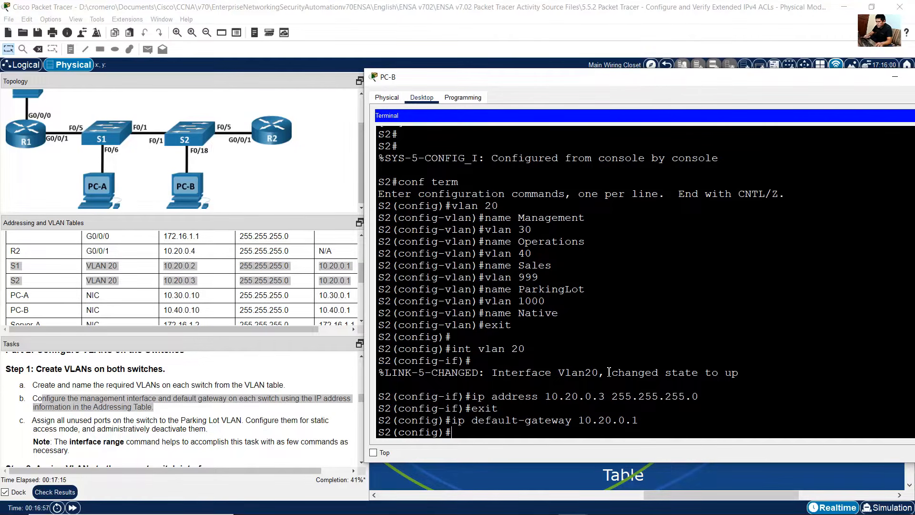
Step: On S1, enter interface range configuration for f0/2-4, f0/7-24 and g0/1-2, matching the ParkingLot ports in the VLAN table
drag(37, 420, 244, 421)
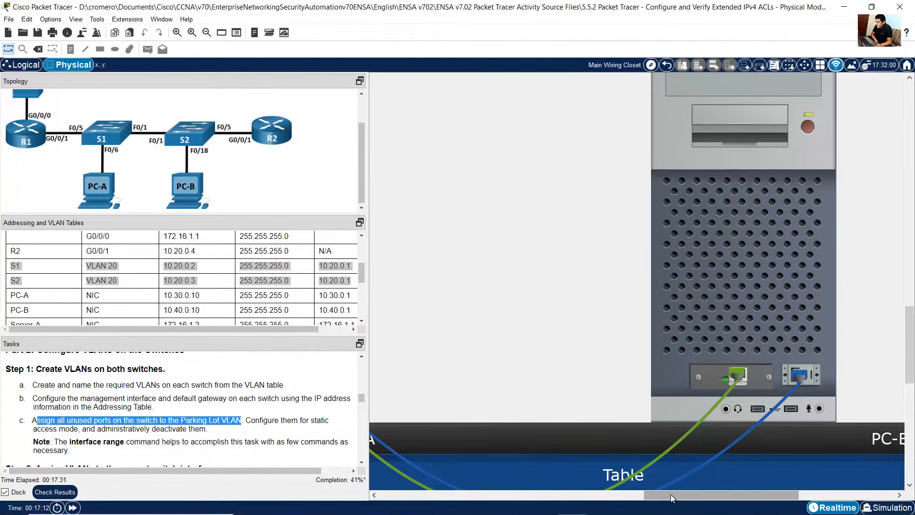
drag(670, 493, 546, 494)
click(602, 303)
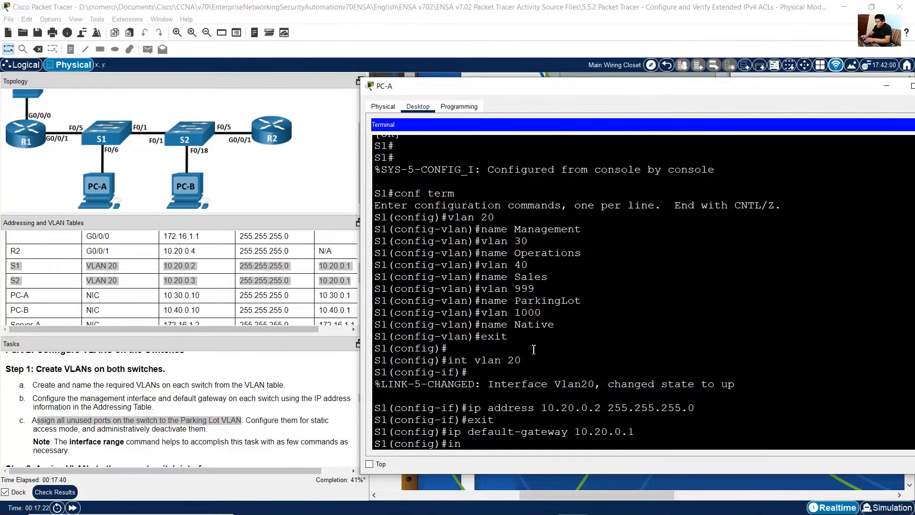
text(int range f0/)
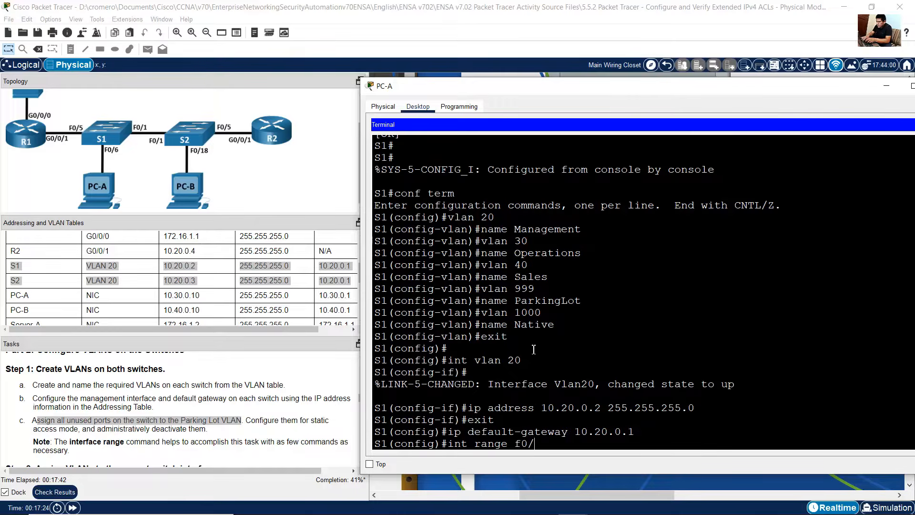
text(2-4,f0/7-24,g0/1-2)
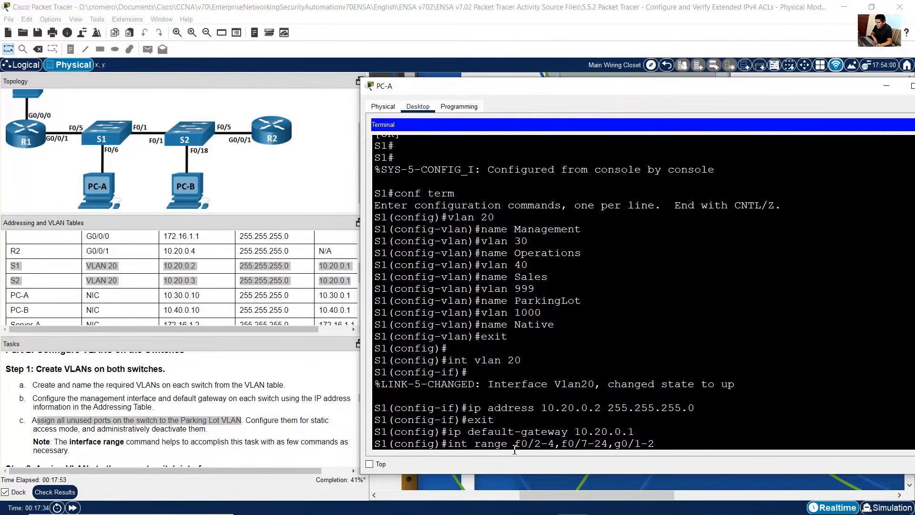
drag(516, 441, 555, 443)
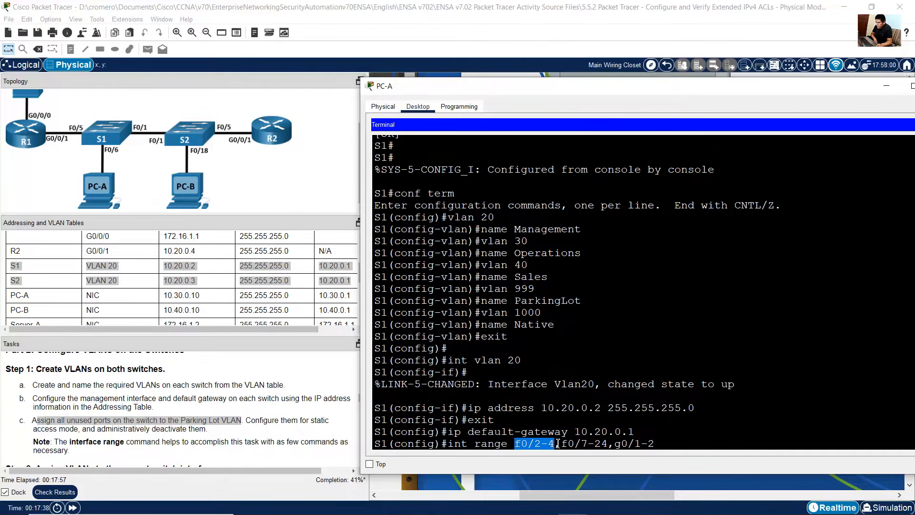
drag(562, 445, 608, 445)
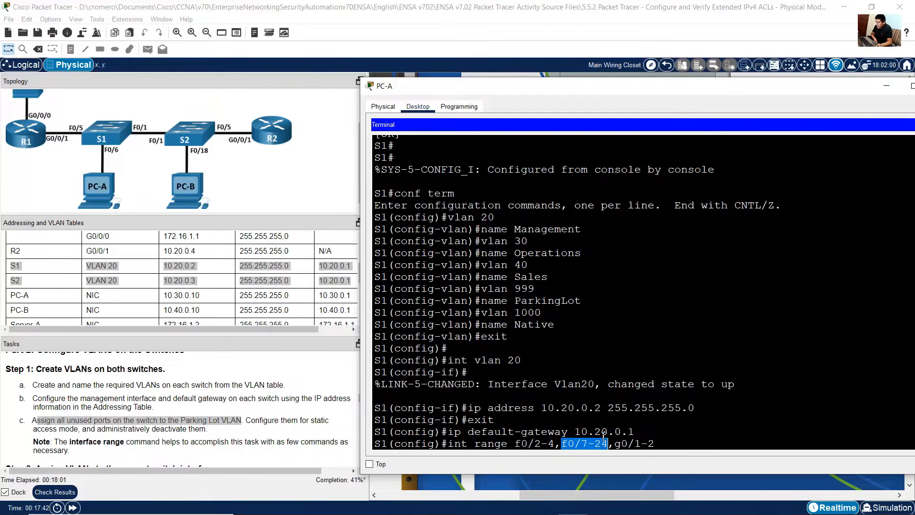
drag(615, 444, 655, 445)
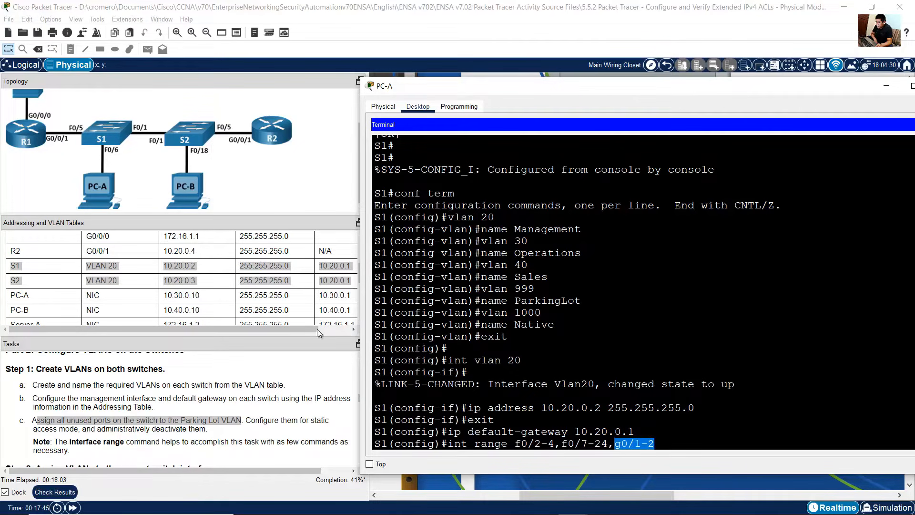
click(289, 306)
scroll(299, 295, down, 3)
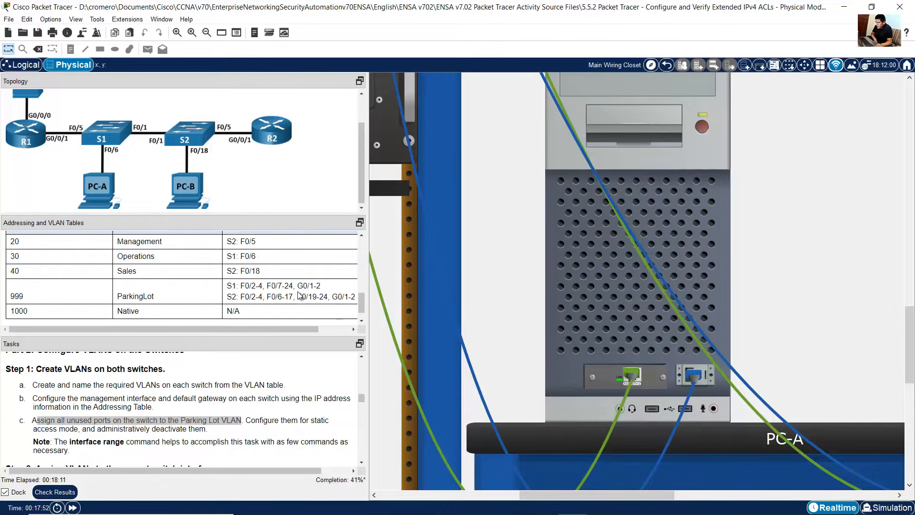
scroll(50, 291, up, 2)
drag(12, 262, 55, 264)
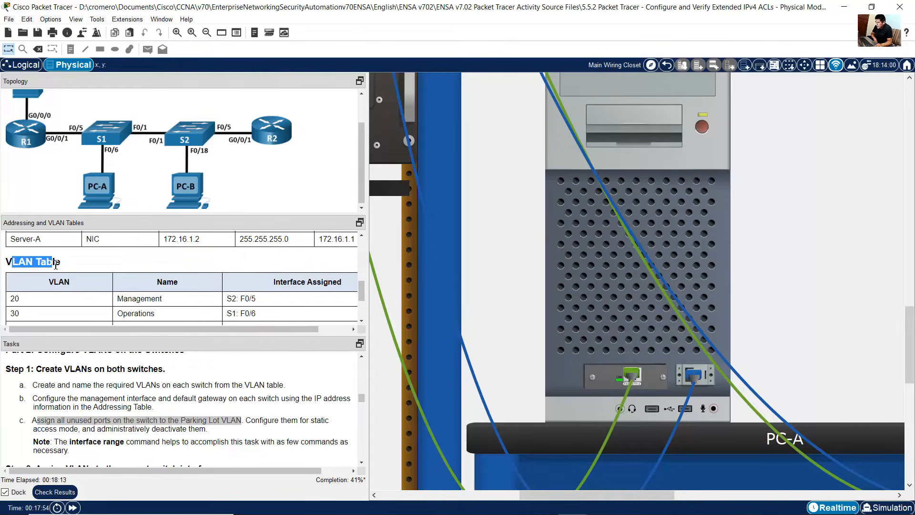
scroll(136, 281, down, 3)
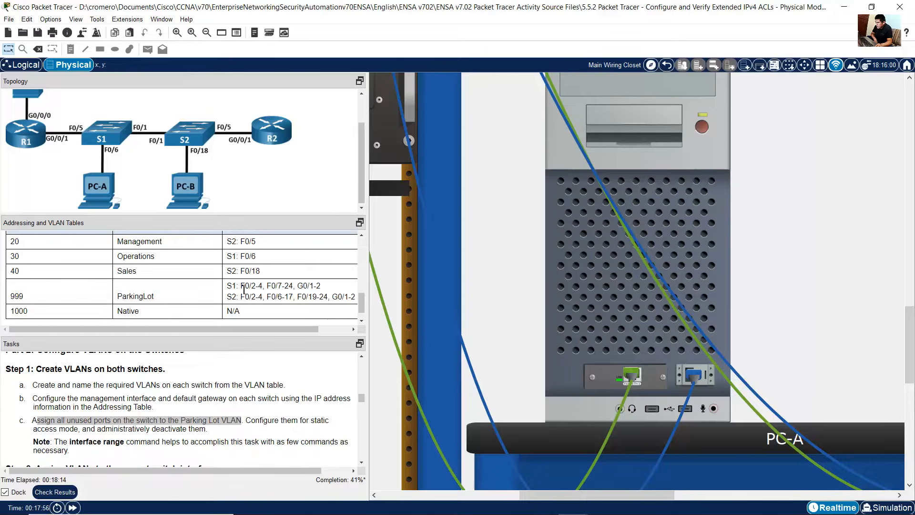
drag(241, 287, 327, 292)
click(610, 311)
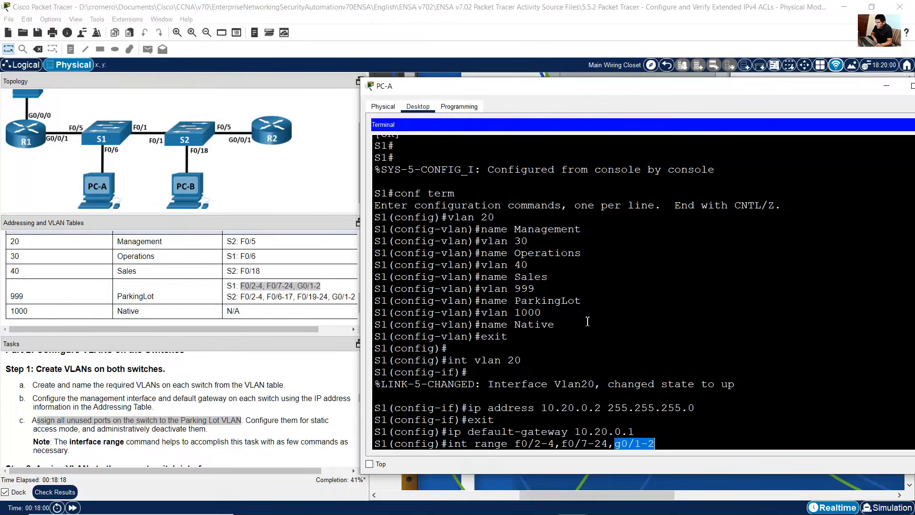
drag(536, 447, 661, 445)
click(662, 445)
key(Return)
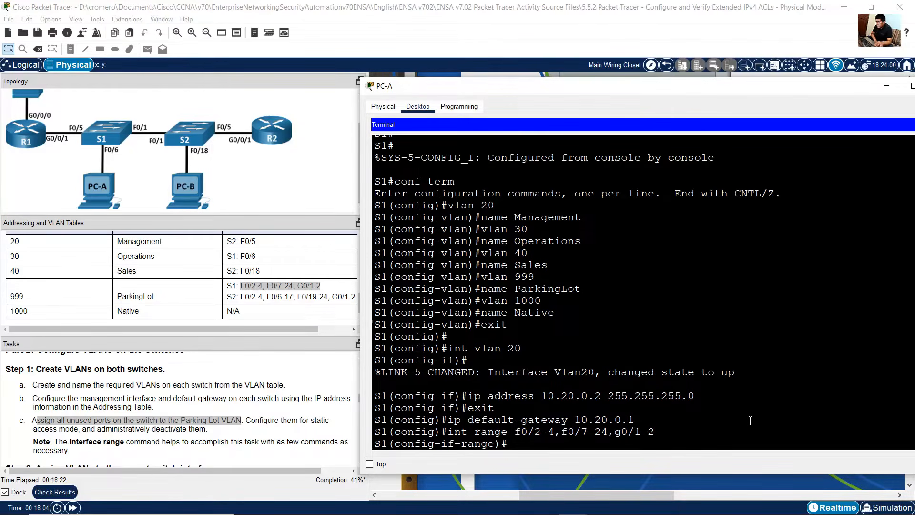
Step: Set the selected S1 port range to static access mode with switchport mode access
drag(252, 421, 74, 429)
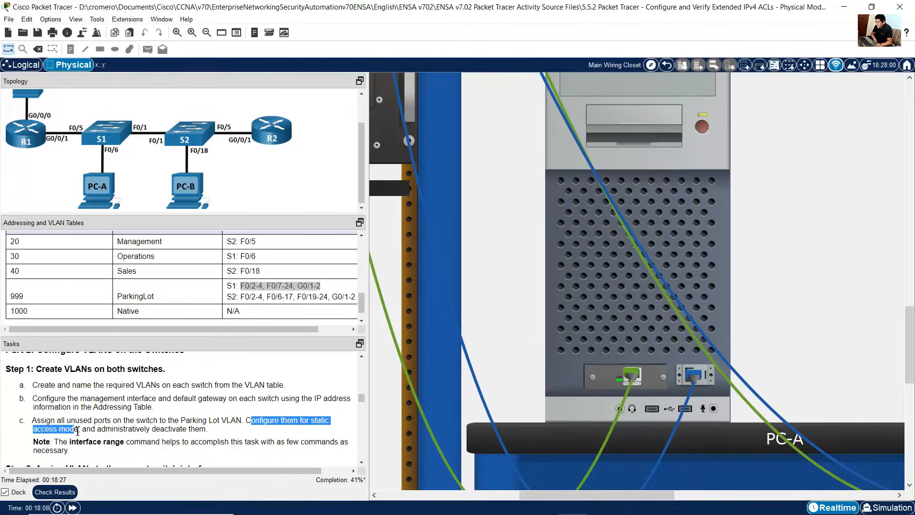
click(607, 310)
text(swit)
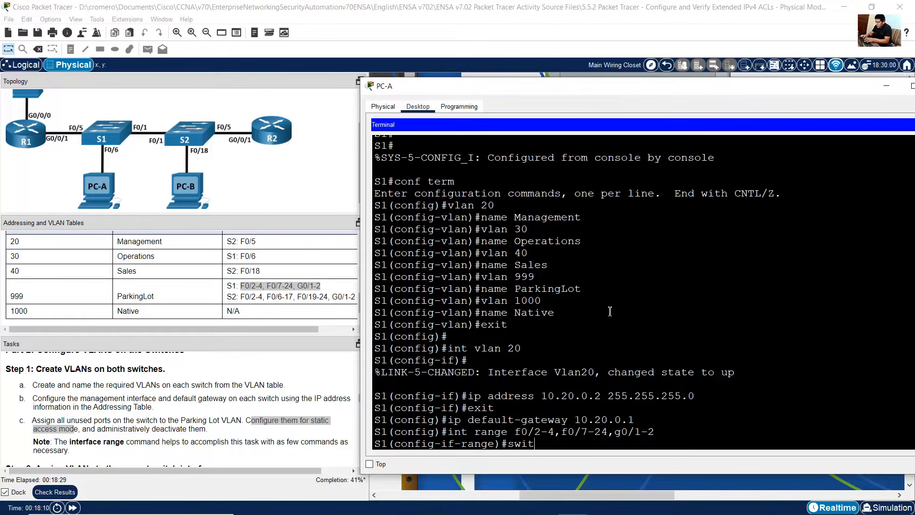
text(chport mode access)
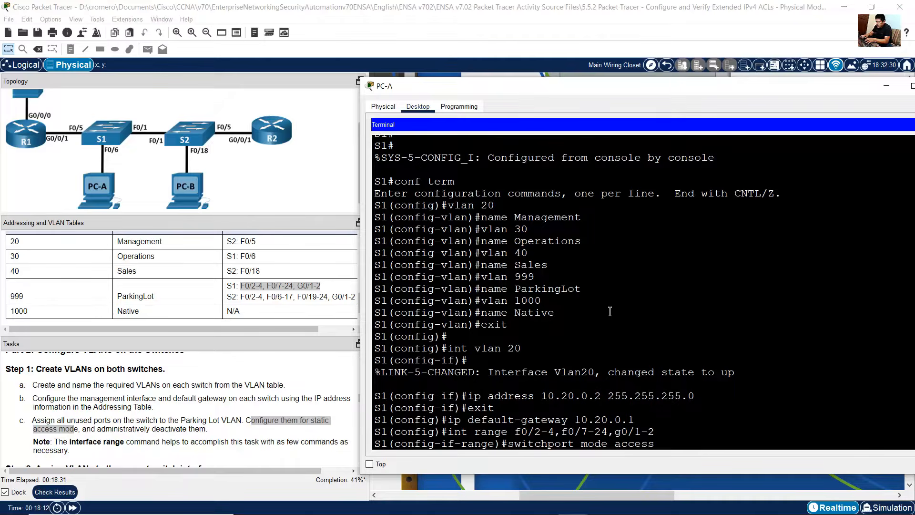
key(Return)
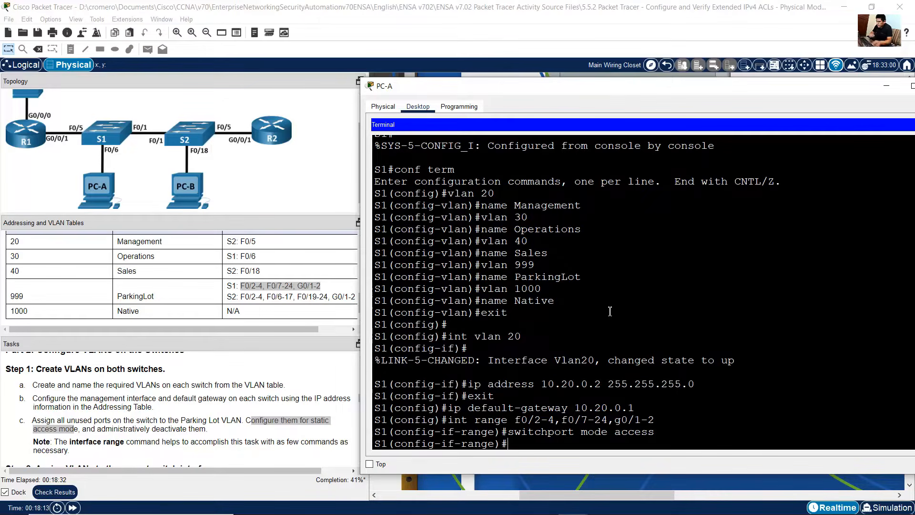
Step: Assign the S1 port range to the ParkingLot VLAN with switchport access vlan 999
click(89, 431)
drag(87, 430, 213, 431)
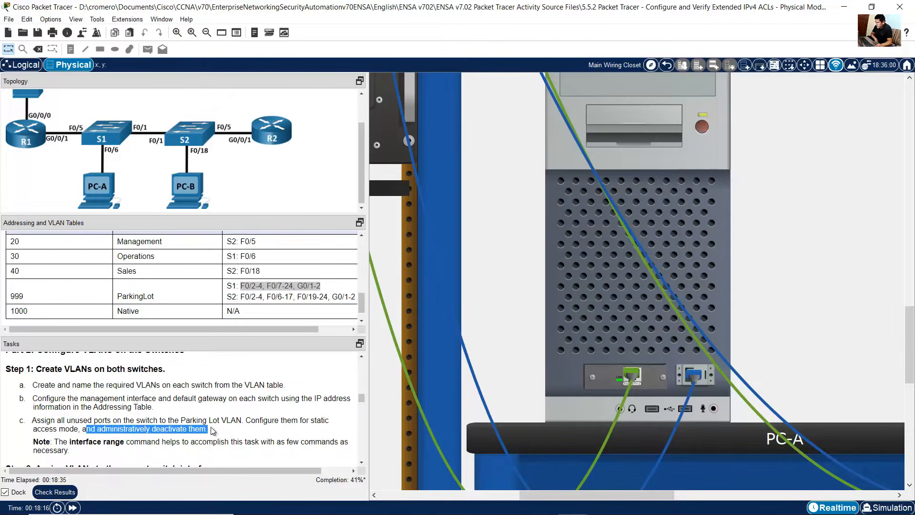
click(139, 422)
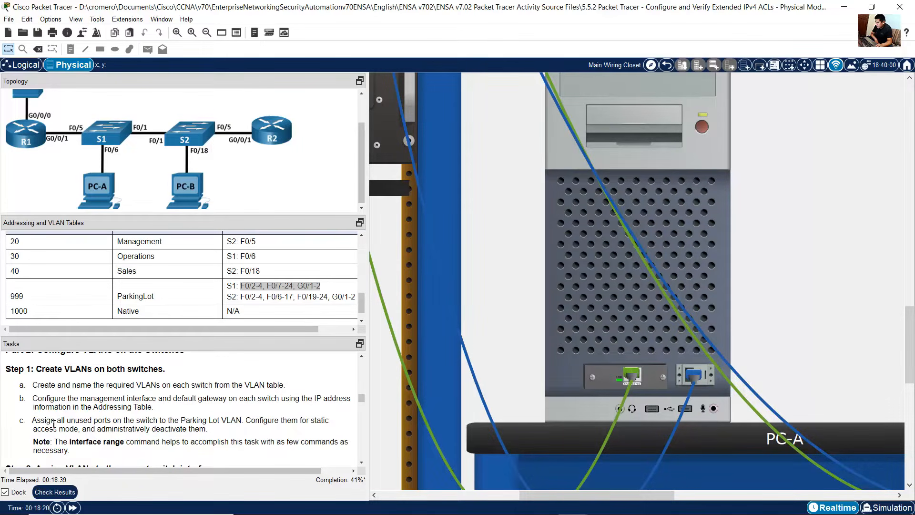
drag(49, 422, 243, 420)
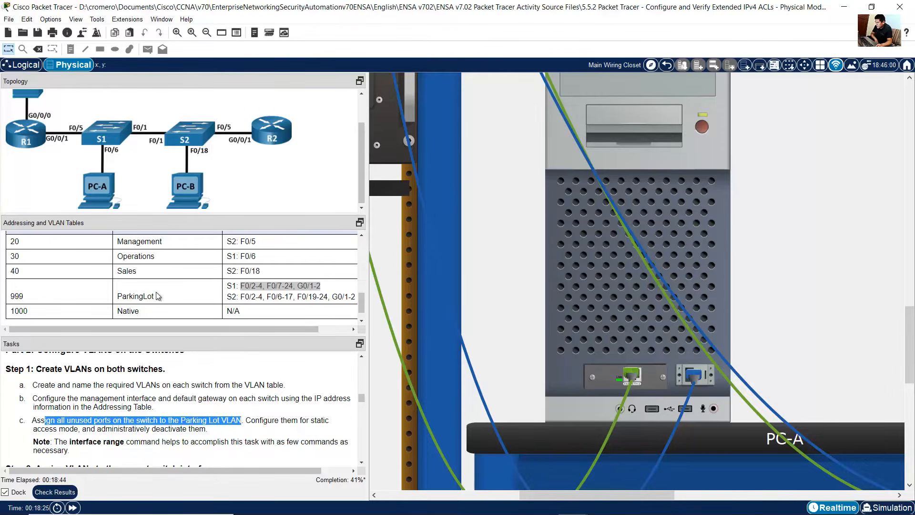
click(142, 299)
drag(141, 300, 16, 298)
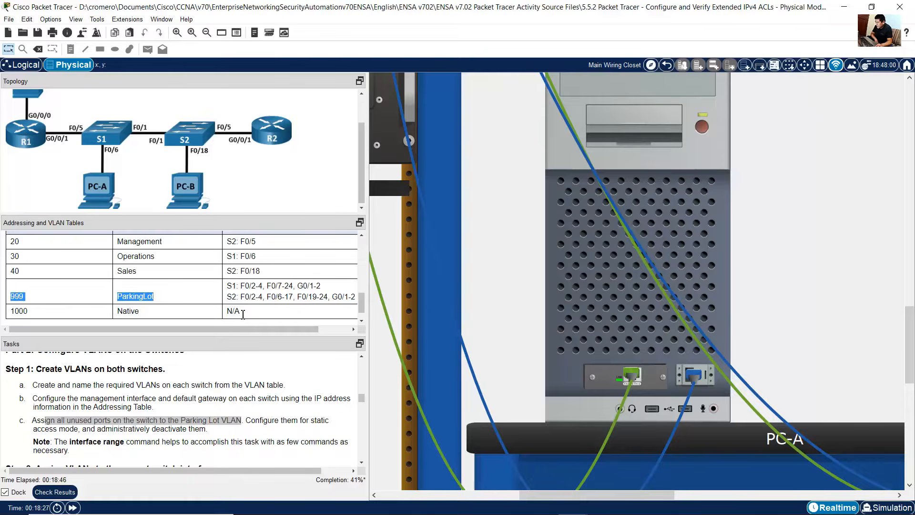
click(627, 309)
key(Up)
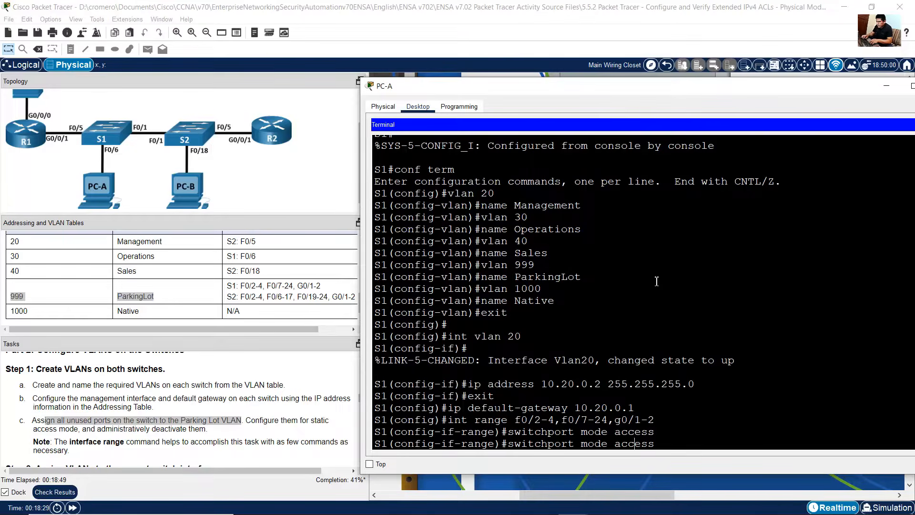
key(Left)
key(Left)
key(Left)
key(Left)
key(Left)
key(Left)
key(BackSpace)
key(BackSpace)
key(BackSpace)
key(BackSpace)
key(BackSpace)
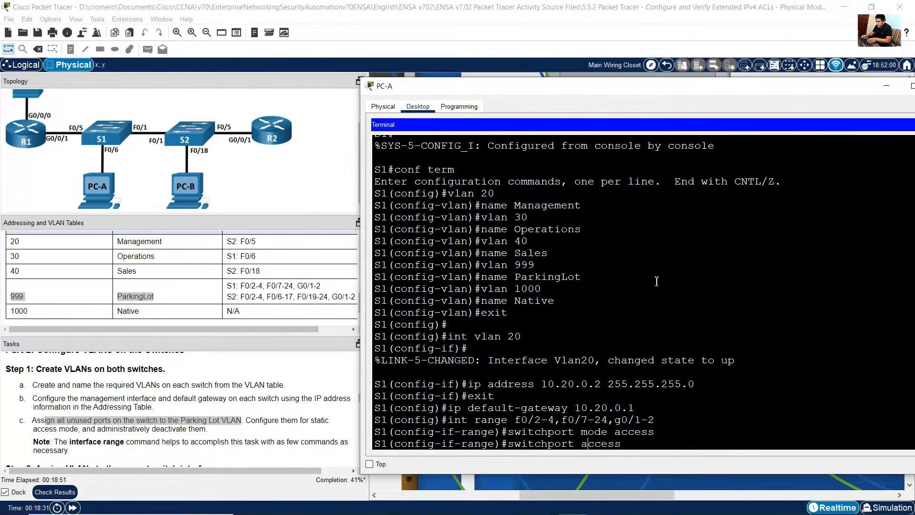
text(vlan 999)
key(Return)
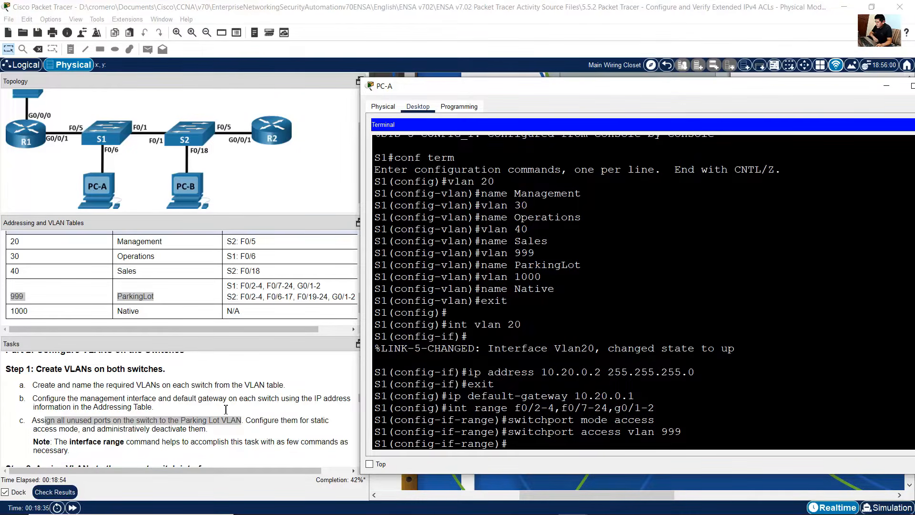
Step: Administratively shut down the selected S1 port range and exit interface range mode
drag(98, 429, 209, 429)
click(621, 303)
text(shutdown)
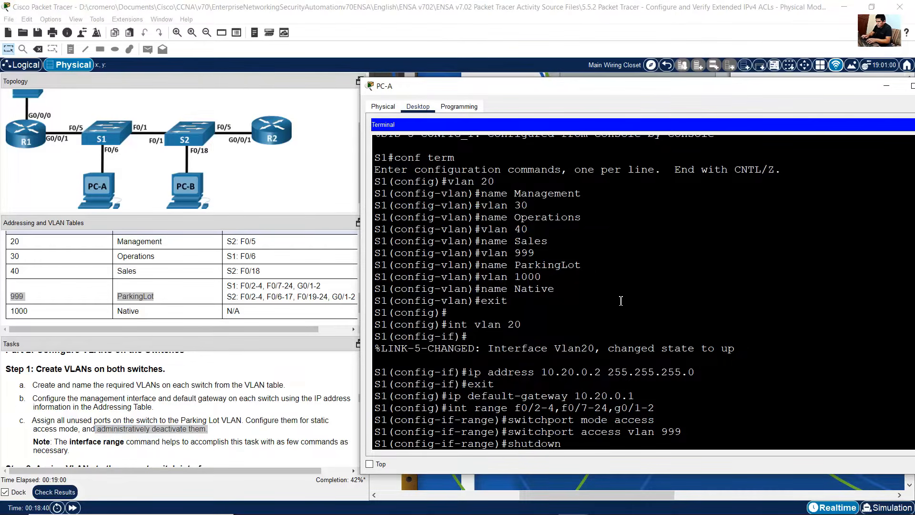
key(Return)
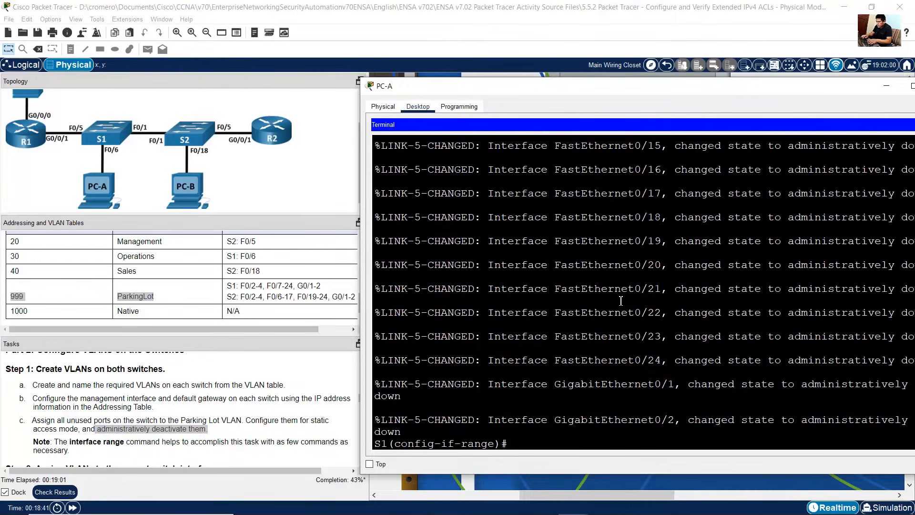
text(exit)
key(Return)
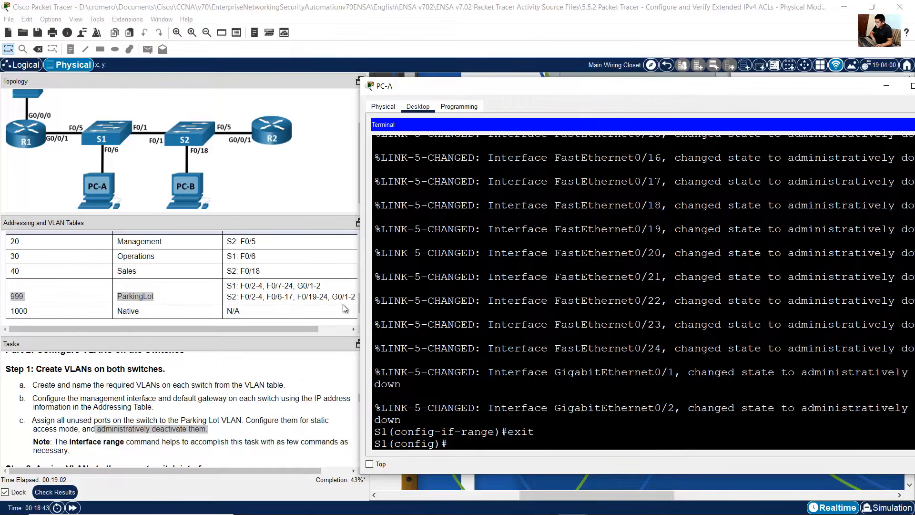
Step: On S2, enter interface range configuration for f0/2-4, f0/6-17, f0/19-24 and g0/1-2, matching the ParkingLot ports
click(278, 404)
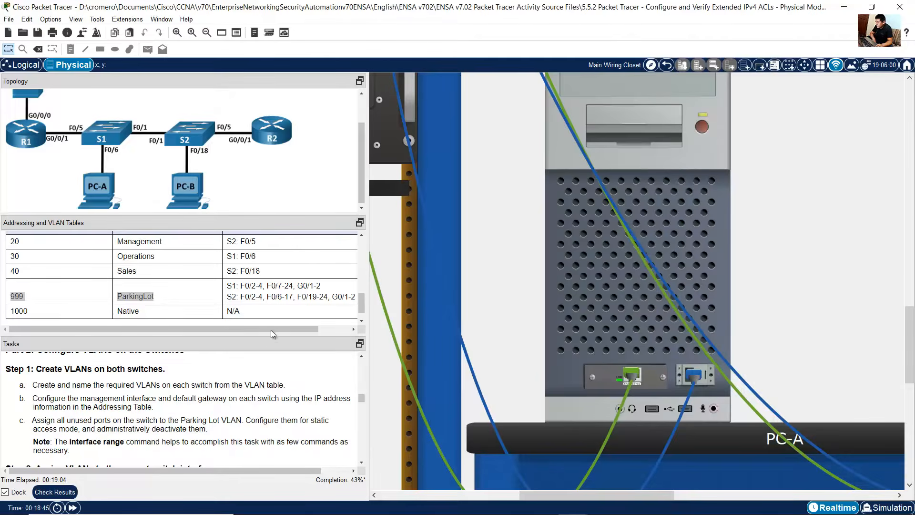
drag(231, 298, 338, 297)
drag(593, 491, 724, 482)
click(702, 267)
click(621, 314)
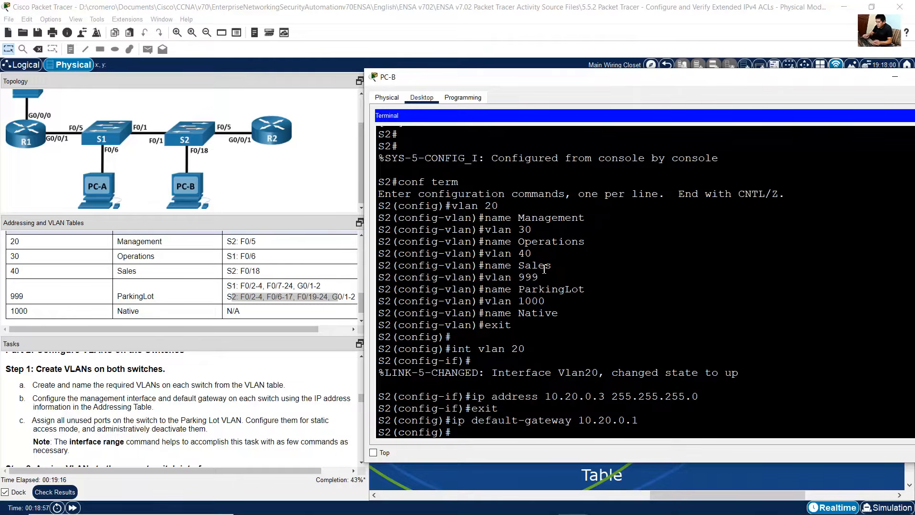
text(nge f0/2-4,f0/6-17)
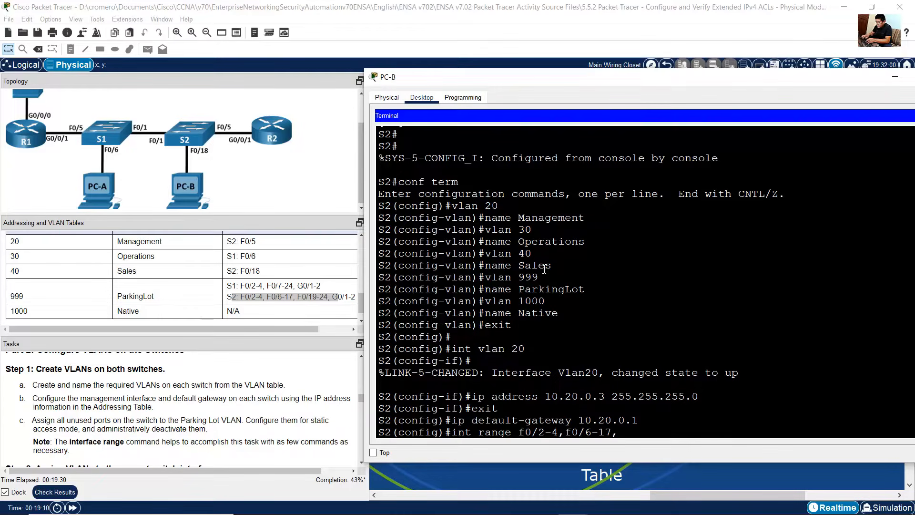
text(,f0/19-24,g0/1-2)
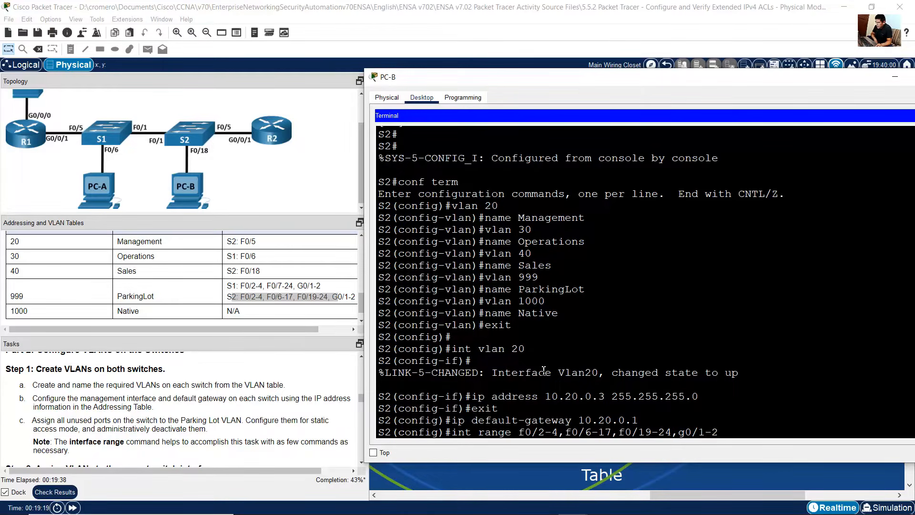
drag(523, 432, 728, 434)
click(255, 296)
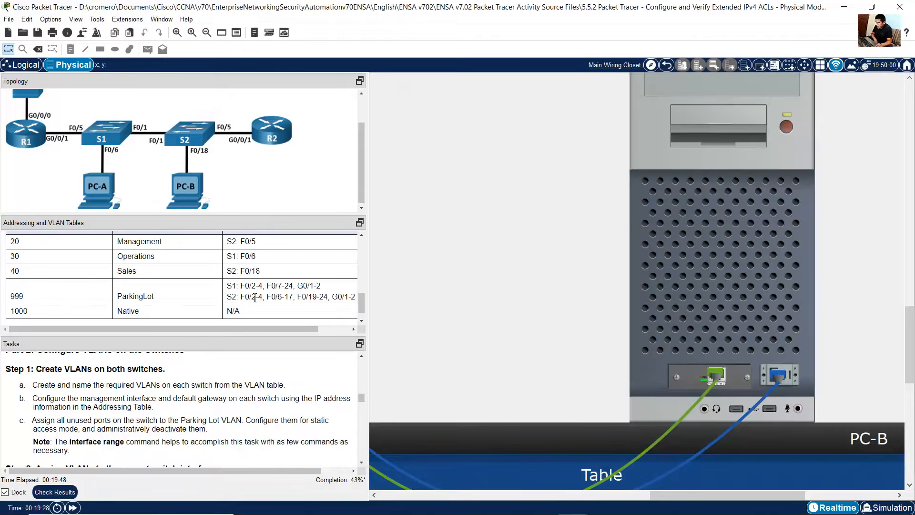
drag(242, 297, 348, 300)
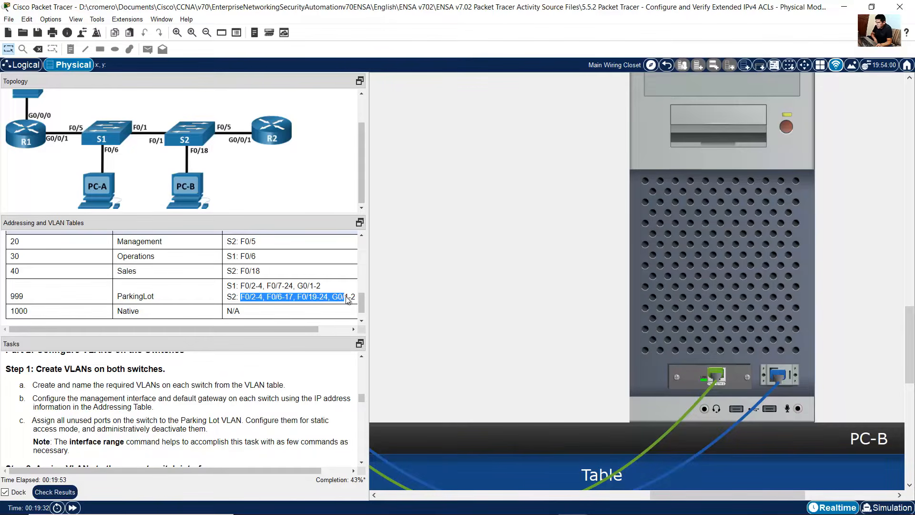
click(723, 284)
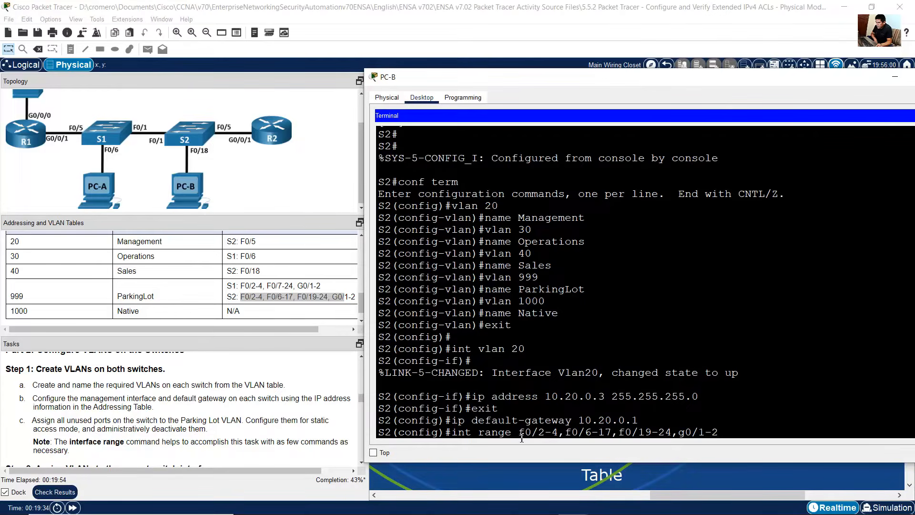
drag(531, 432, 719, 432)
click(731, 430)
key(Return)
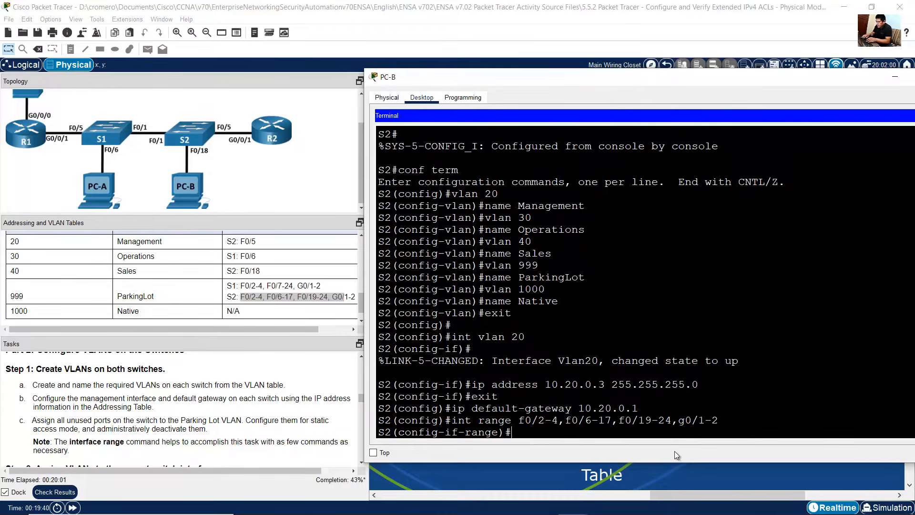
Step: Set the S2 port range to static access mode with switchport mode access
text(switchport mode)
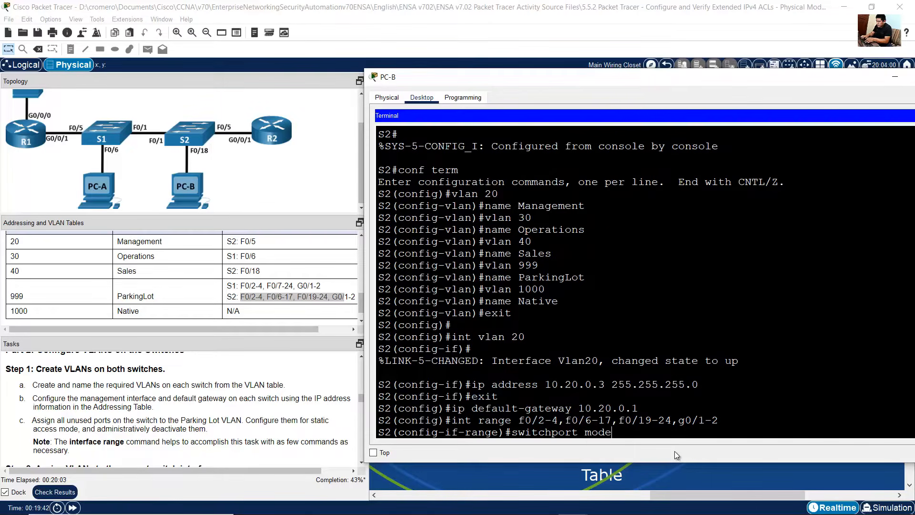
text( access)
key(Return)
Step: Assign the S2 port range to the ParkingLot VLAN with switchport access vlan 999
key(Up)
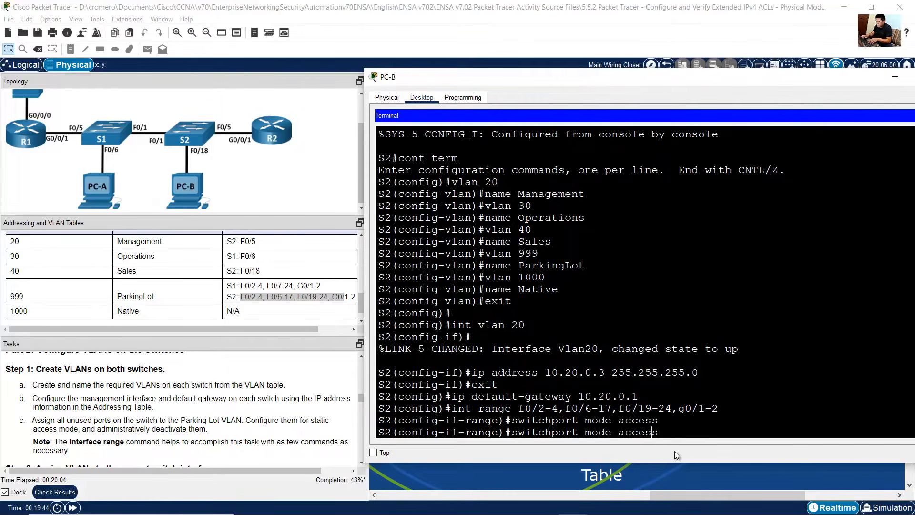
key(BackSpace)
key(BackSpace)
key(BackSpace)
key(BackSpace)
key(BackSpace)
text(vlan)
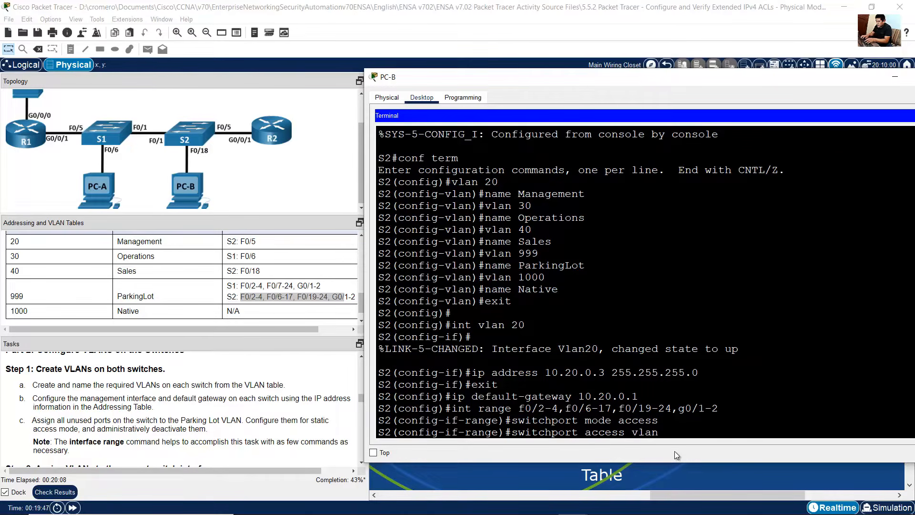
text( 999)
key(Return)
Step: Administratively shut down the S2 port range and exit interface range mode
text(shutdown)
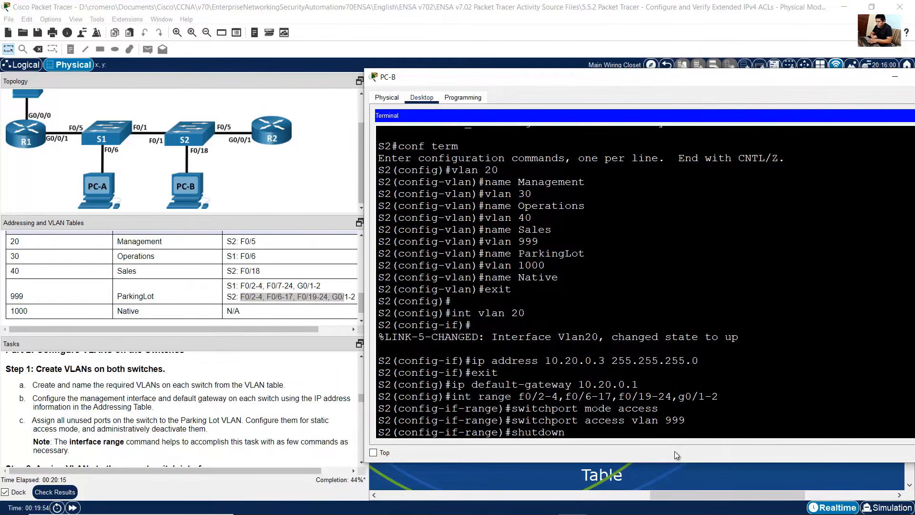
key(Return)
text(exit)
key(Return)
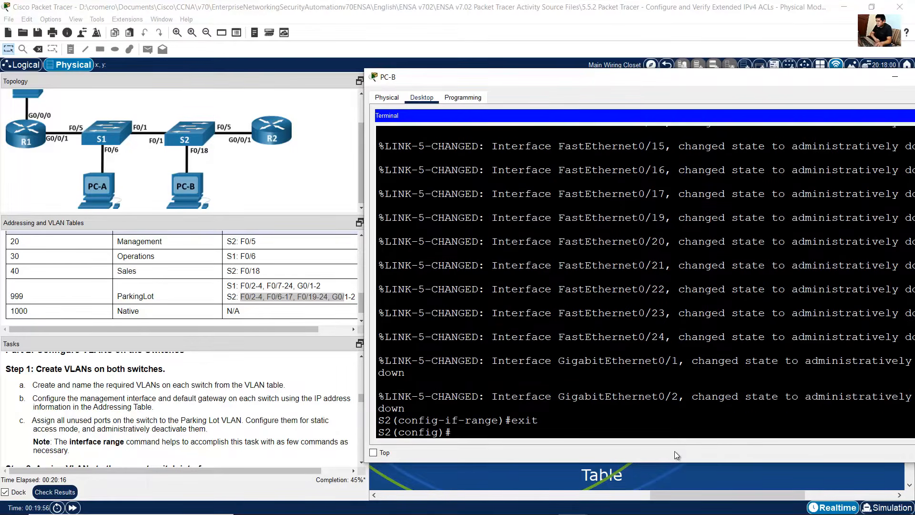
Step: On S1, select interface f0/6 for the Operations VLAN and set it to static access mode
click(149, 411)
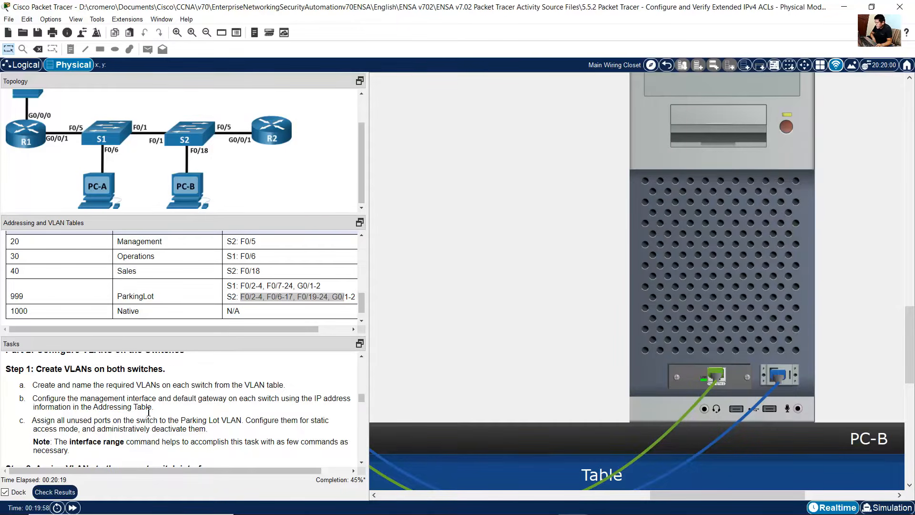
scroll(149, 410, down, 3)
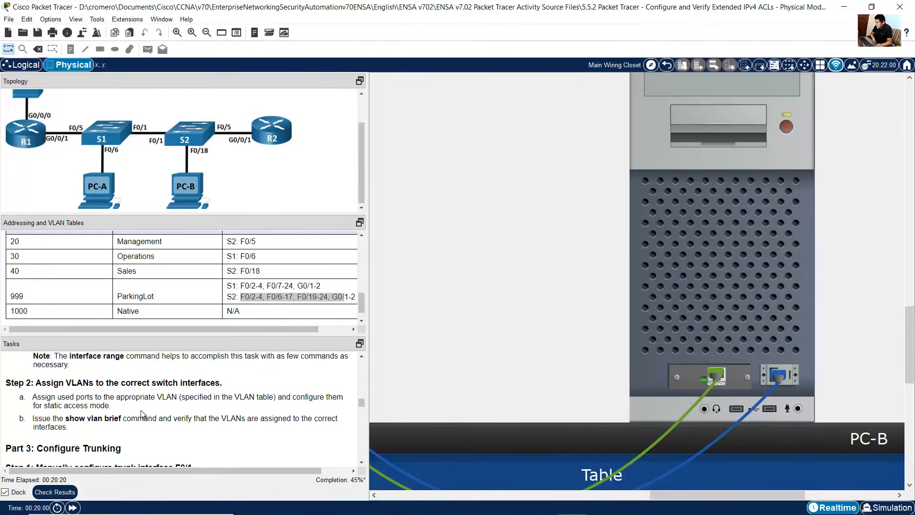
drag(50, 382, 213, 386)
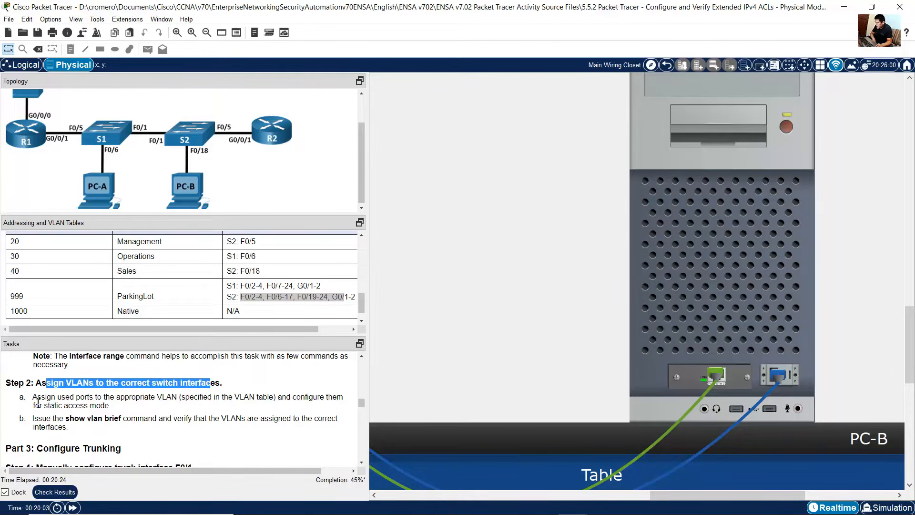
drag(33, 397, 125, 409)
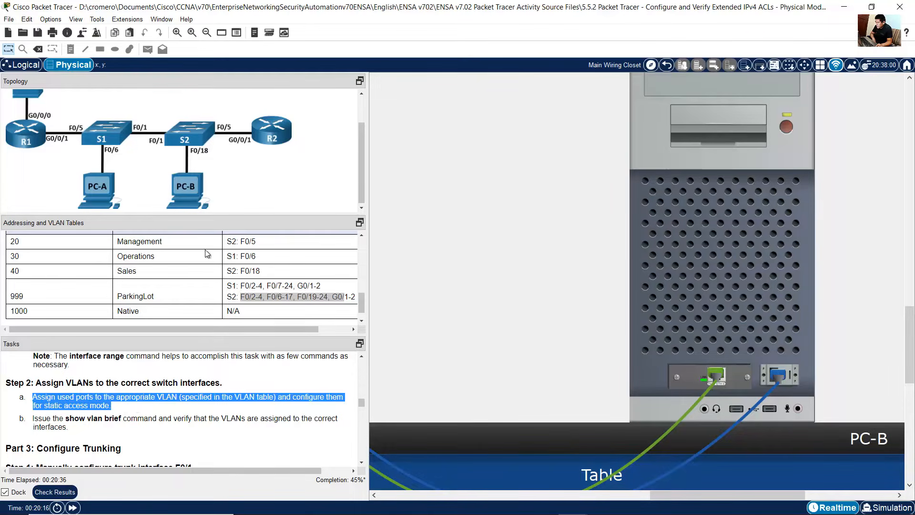
click(181, 256)
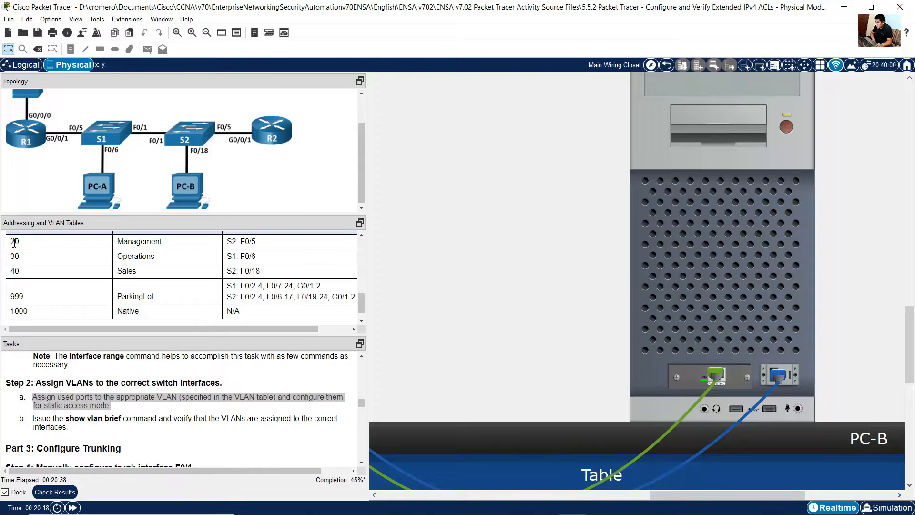
drag(257, 257, 7, 263)
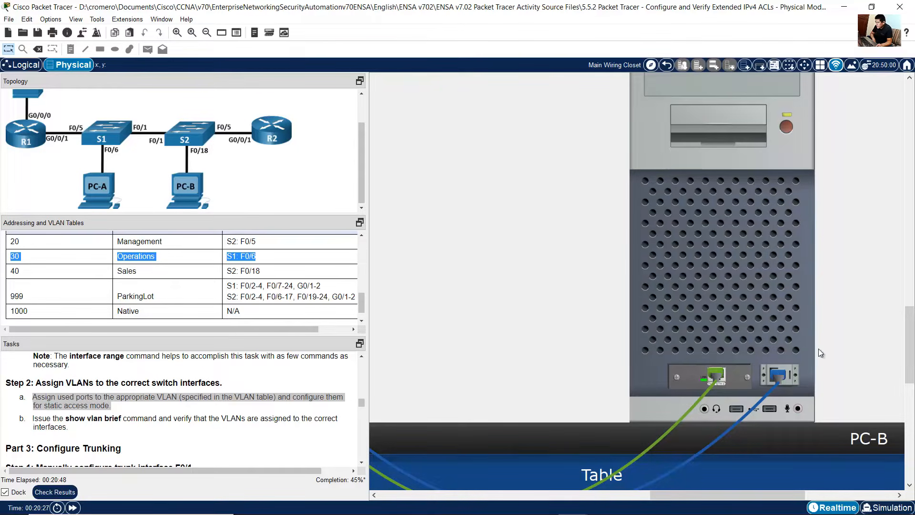
drag(731, 496, 611, 494)
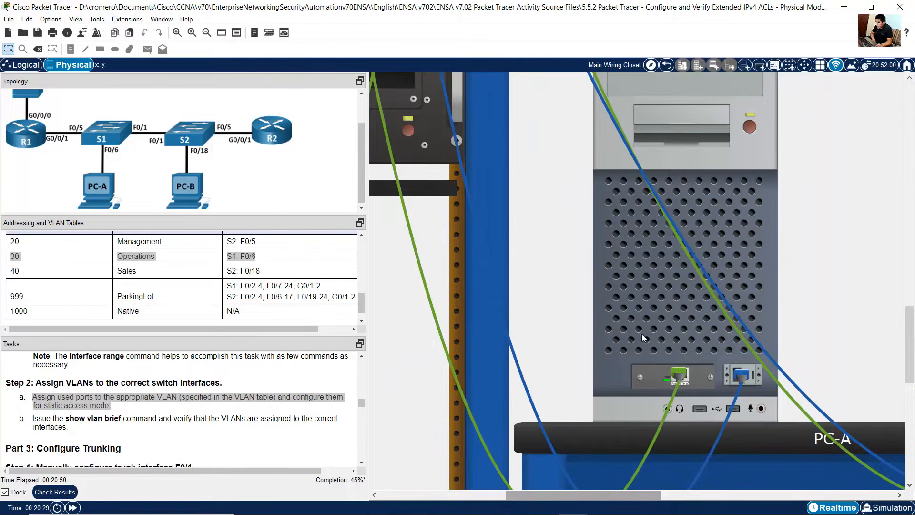
click(651, 305)
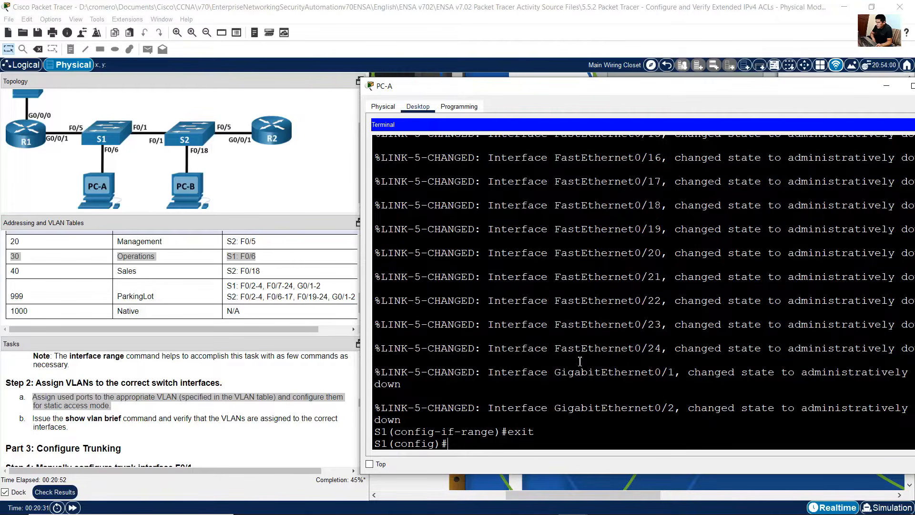
text(int f0/6)
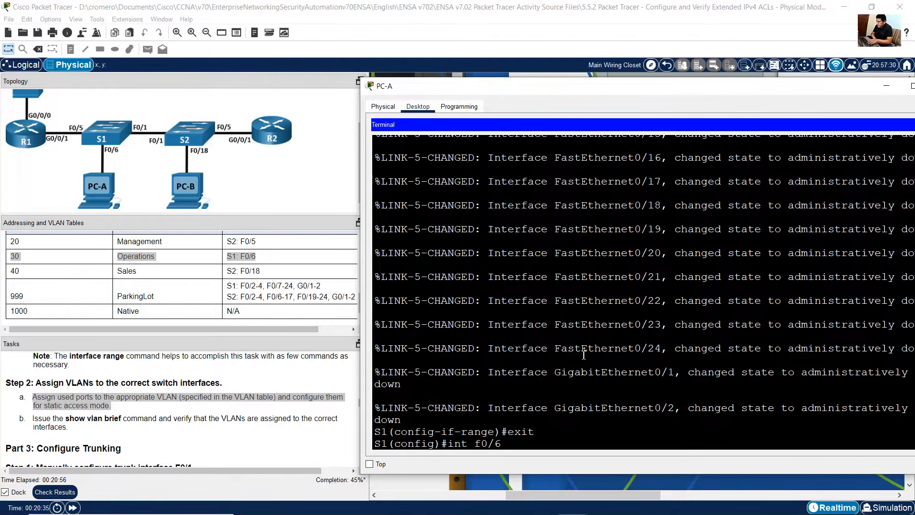
key(Return)
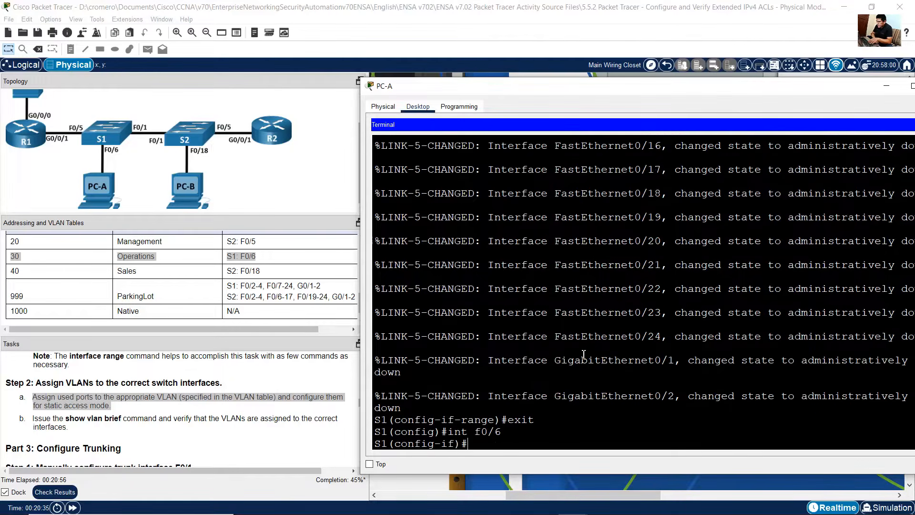
text(exit)
key(Up)
key(Up)
key(Up)
key(Up)
key(Up)
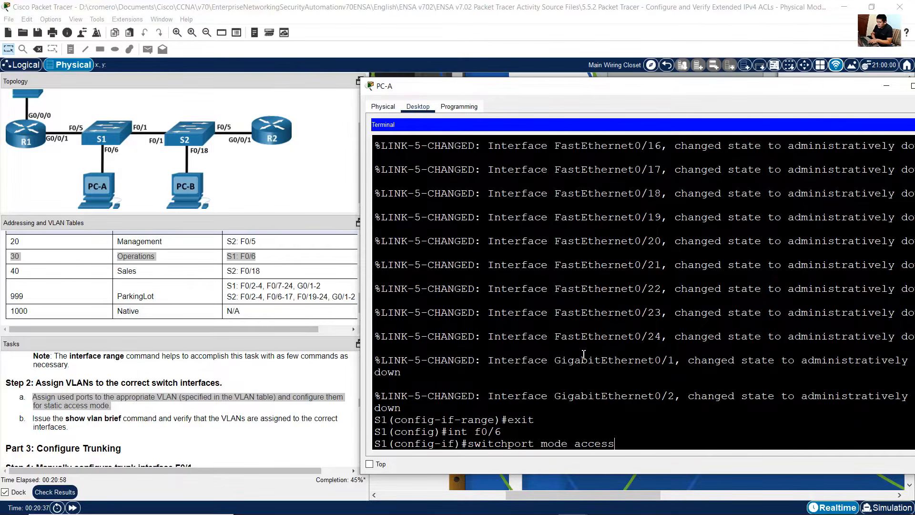
key(Return)
Step: Assign S1 interface f0/6 to VLAN 30 with switchport access vlan 30
key(Up)
key(Up)
key(Up)
key(Up)
key(Up)
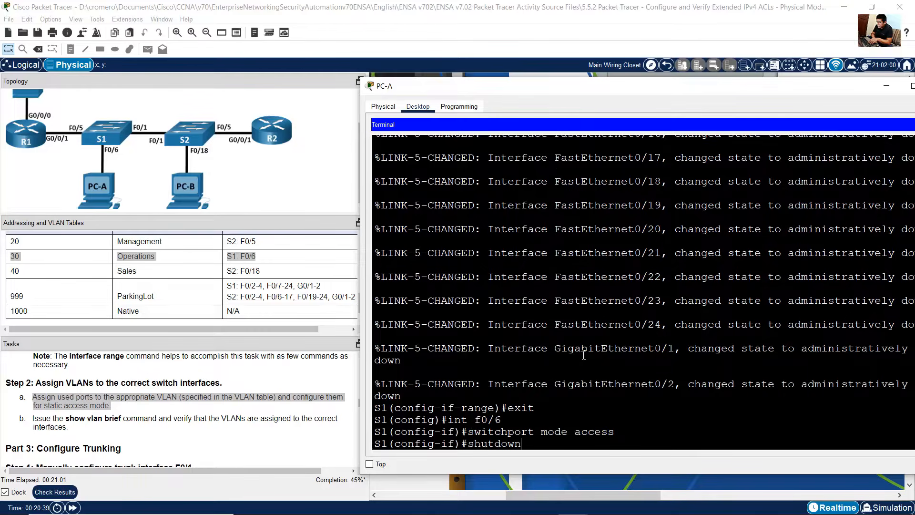
key(BackSpace)
key(BackSpace)
key(BackSpace)
text(30)
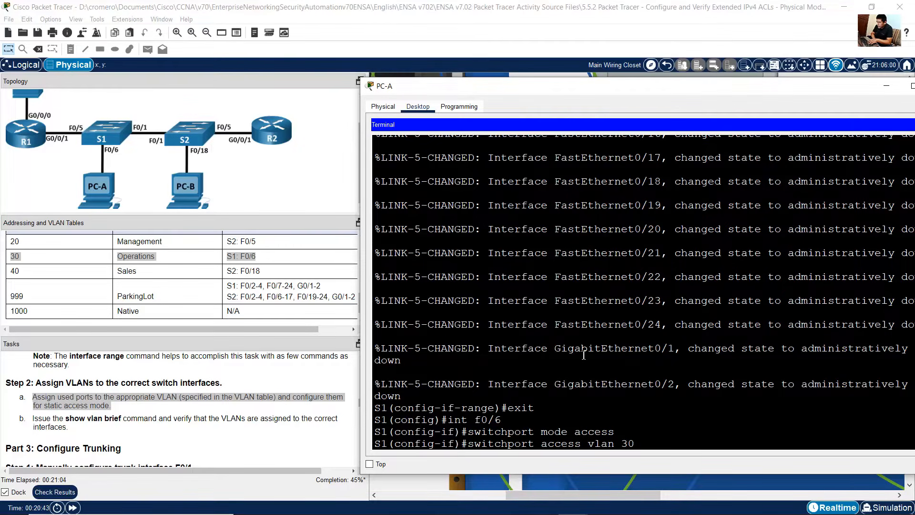
key(Return)
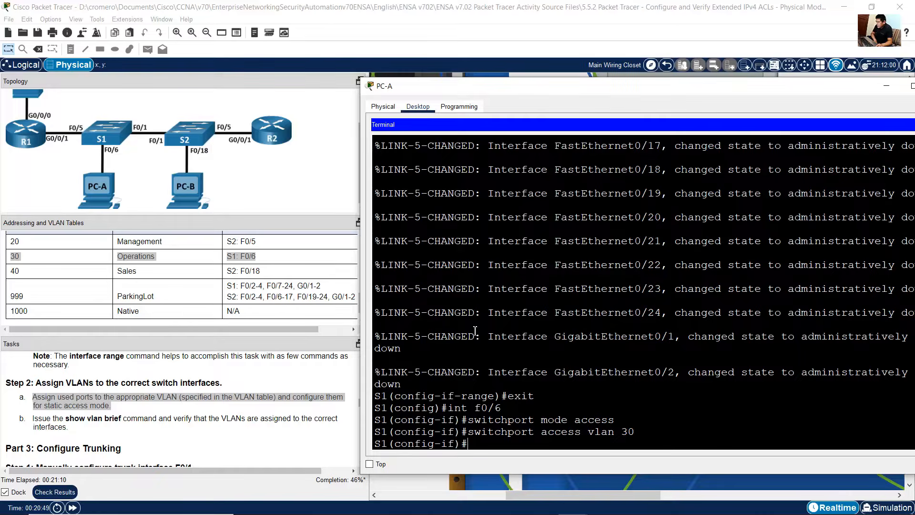
Step: Review the Management VLAN 20 row for S2 F0/5 and switch to the S2 console
click(174, 242)
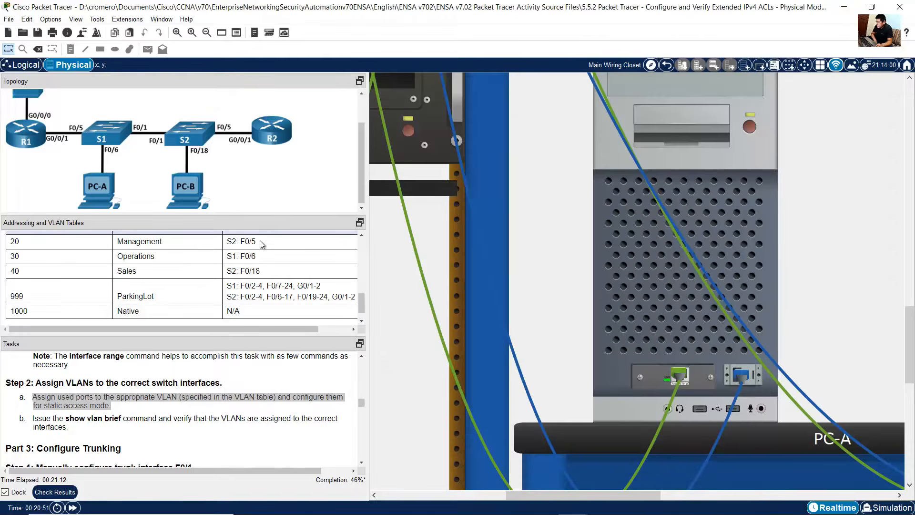
drag(262, 241, 13, 243)
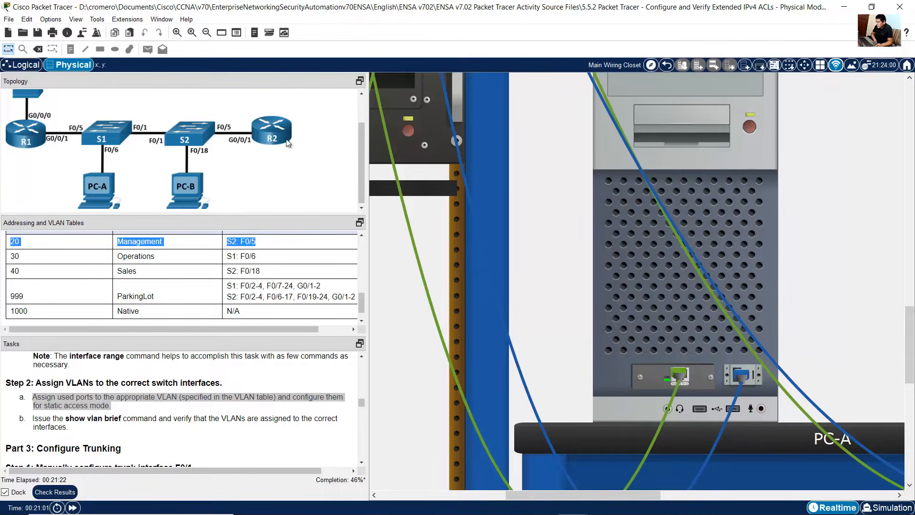
drag(602, 494, 770, 490)
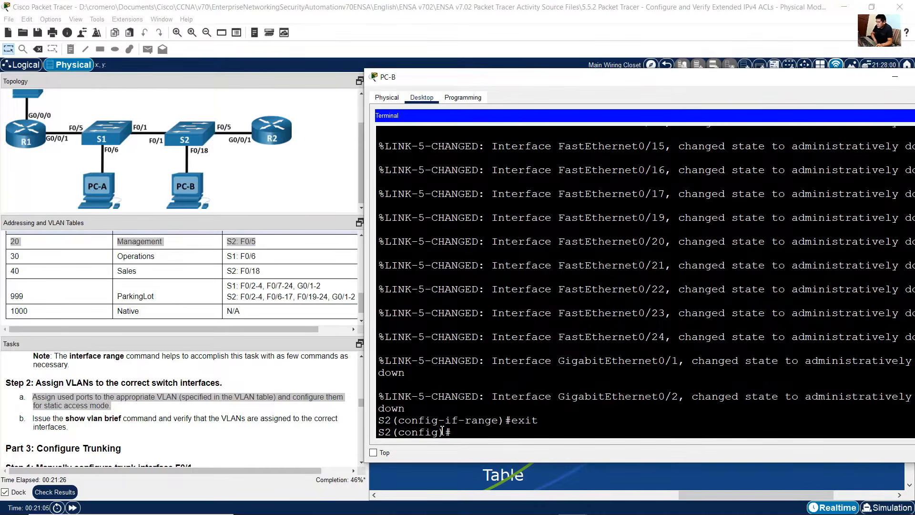
drag(452, 432, 378, 432)
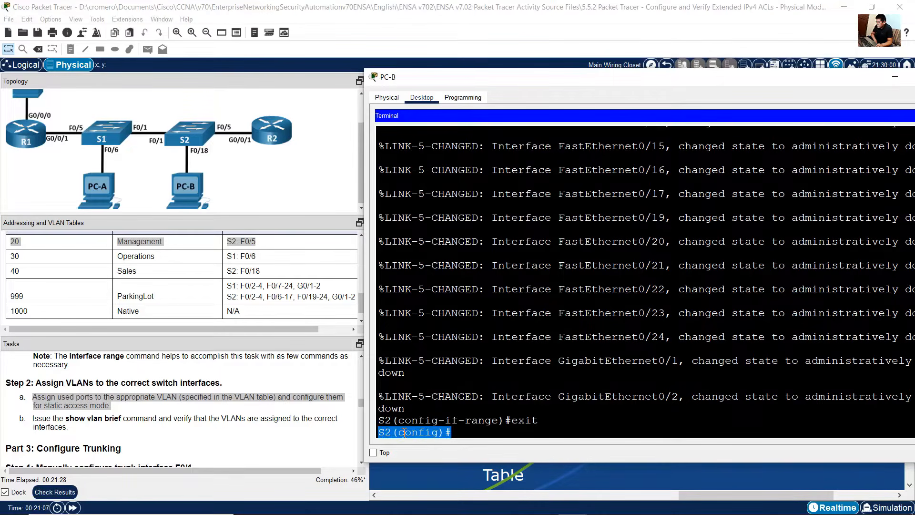
click(574, 312)
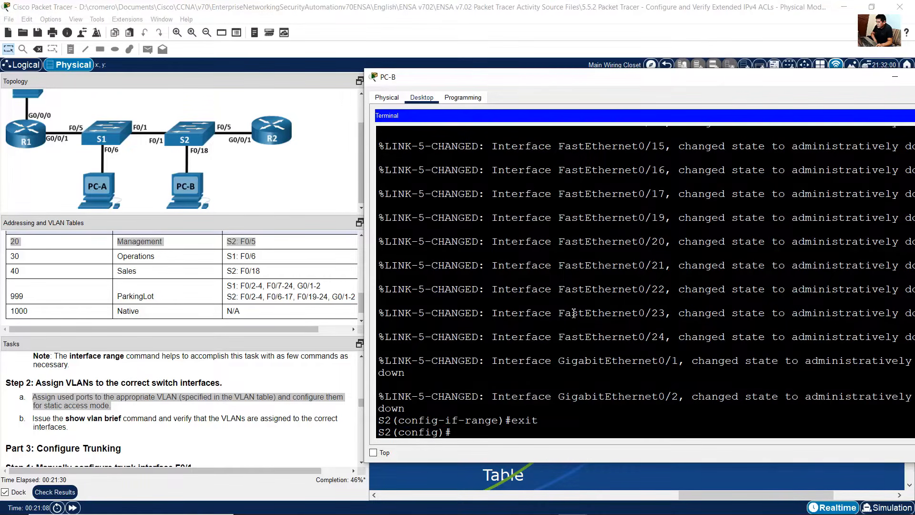
Step: On S2, select interface f0/5 for the Management VLAN and set it to static access mode
text(int f0/)
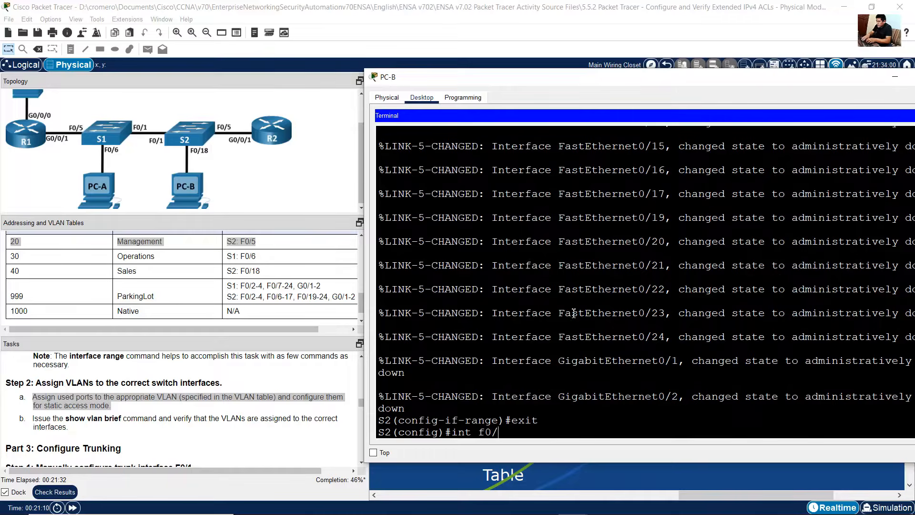
text(5)
key(Return)
text(switchport access vlan 999)
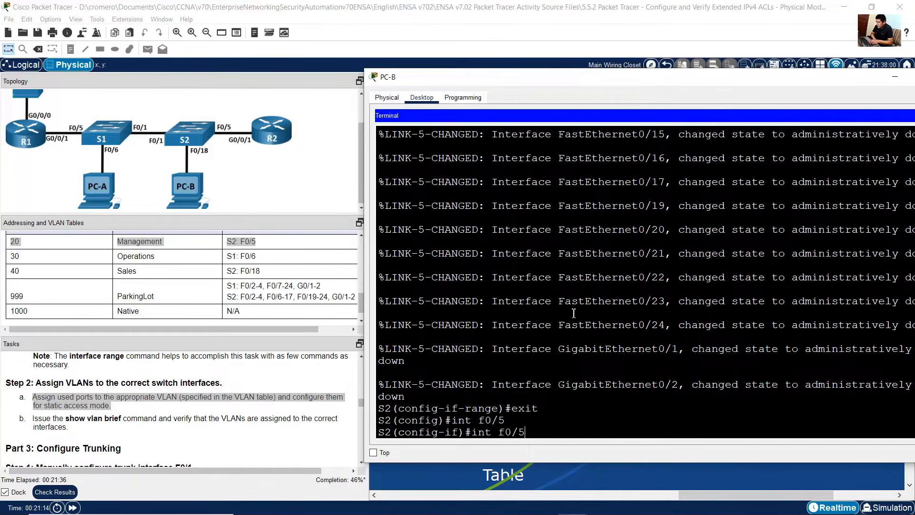
key(Up)
key(Return)
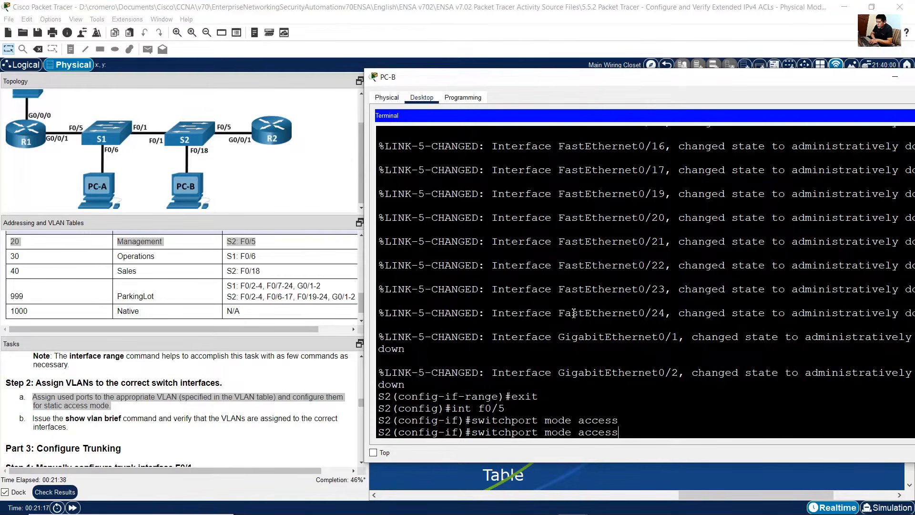
Step: Assign S2 interface f0/5 to VLAN 20 with switchport access vlan 20
key(Up)
key(Up)
key(Up)
key(Up)
key(Up)
key(BackSpace)
key(BackSpace)
key(BackSpace)
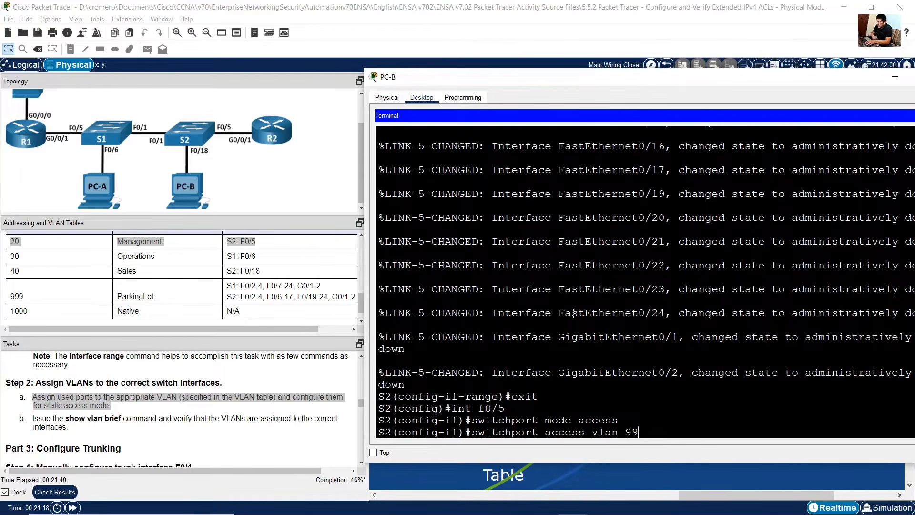
text(20)
key(Return)
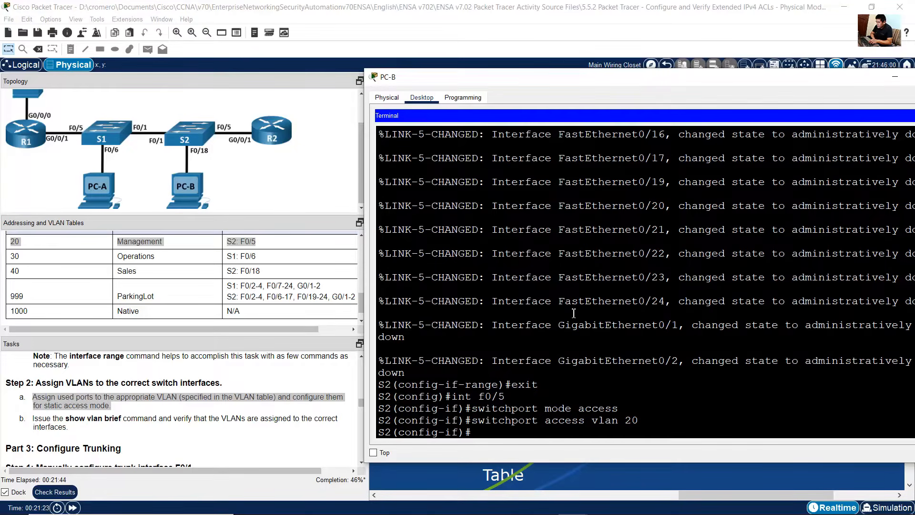
Step: Select S2 interface f0/18 for the Sales VLAN
drag(270, 271, 10, 272)
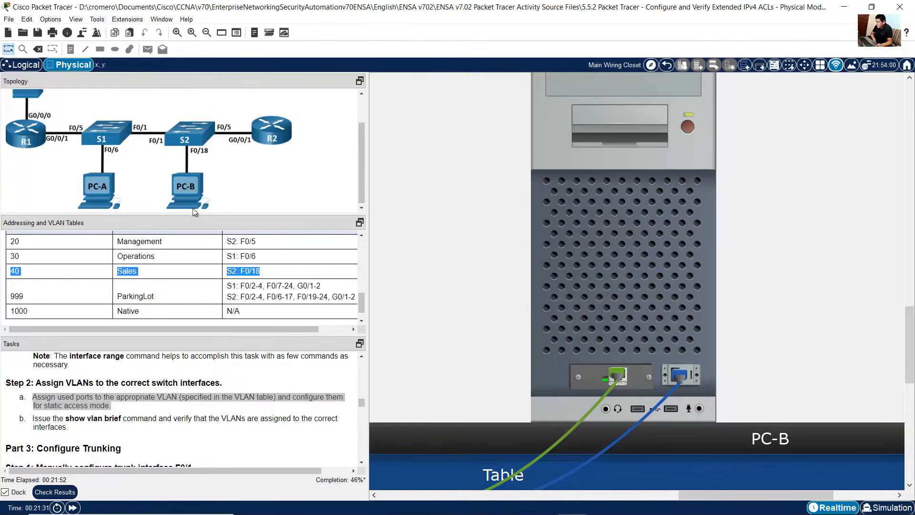
click(701, 288)
key(Up)
key(Up)
key(Up)
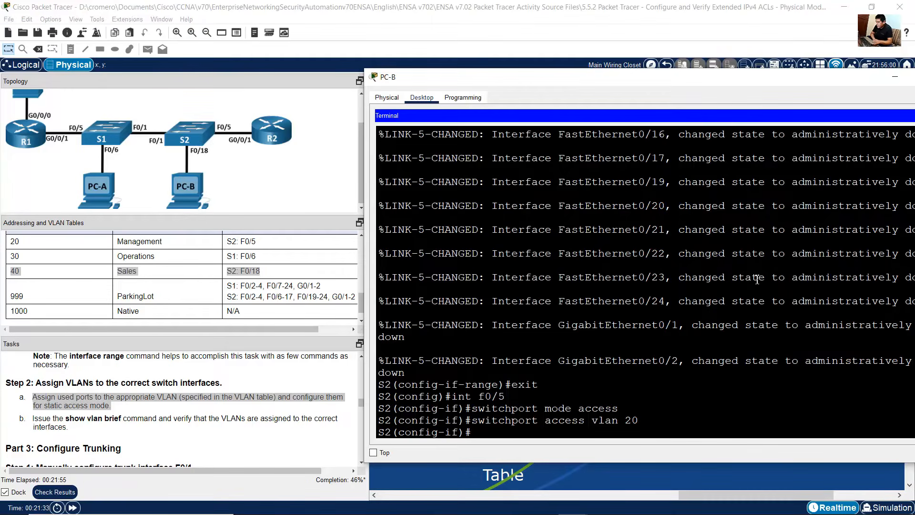
key(BackSpace)
text(18)
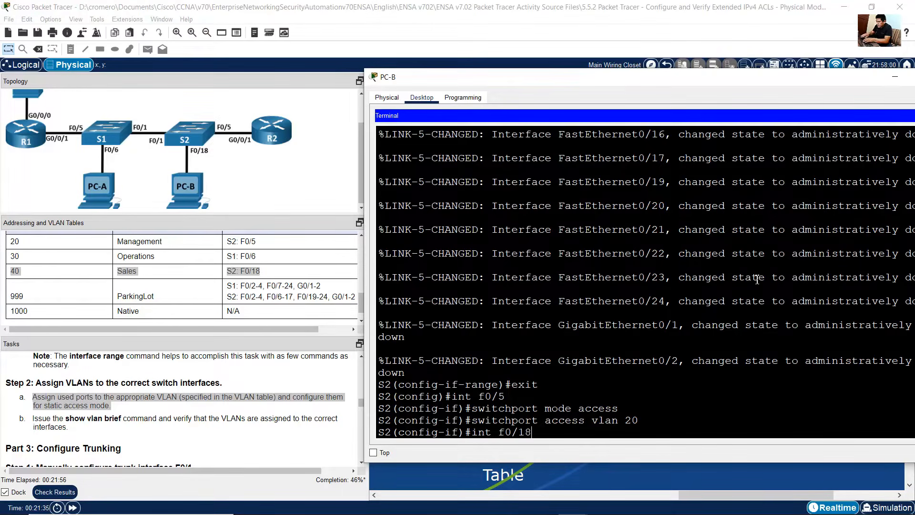
key(Return)
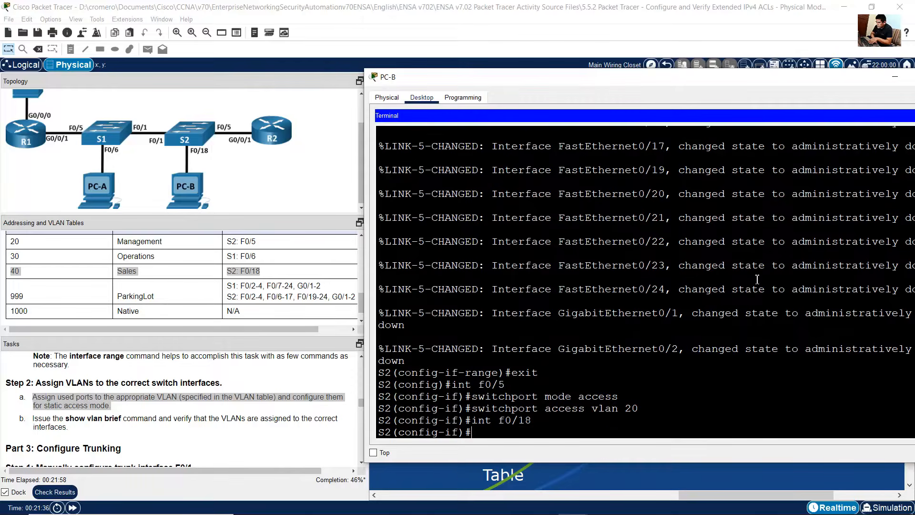
Step: Configure f0/18 as a static access port in VLAN 40 and exit interface configuration
key(Up)
key(Up)
key(Up)
key(Return)
key(Up)
key(Up)
key(Up)
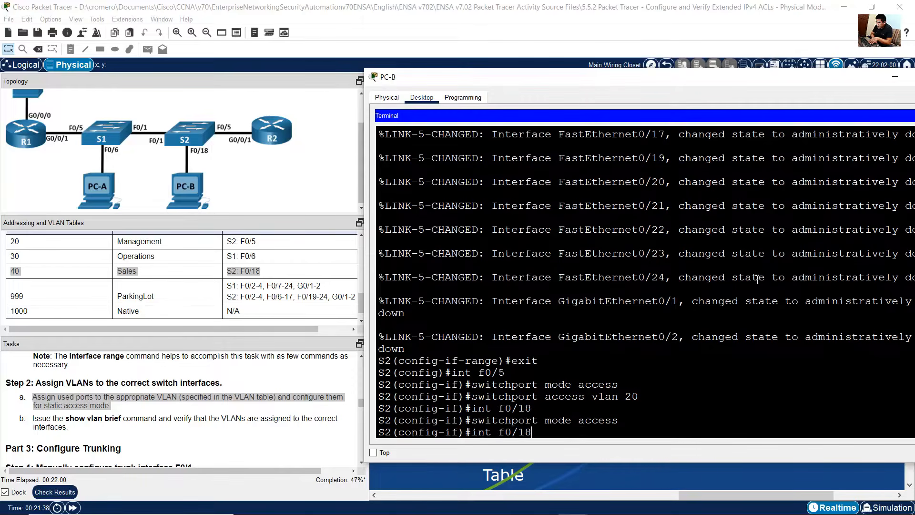
key(BackSpace)
key(BackSpace)
text(40)
key(Return)
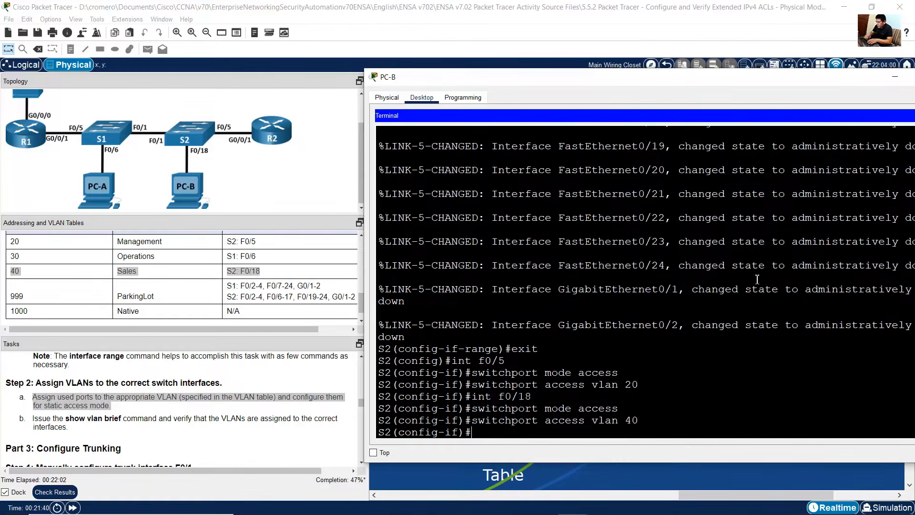
text(exit)
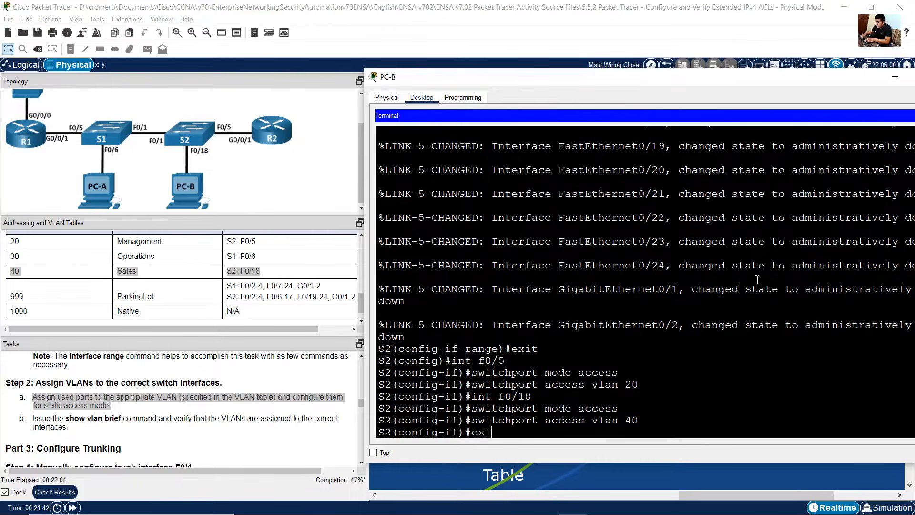
key(Return)
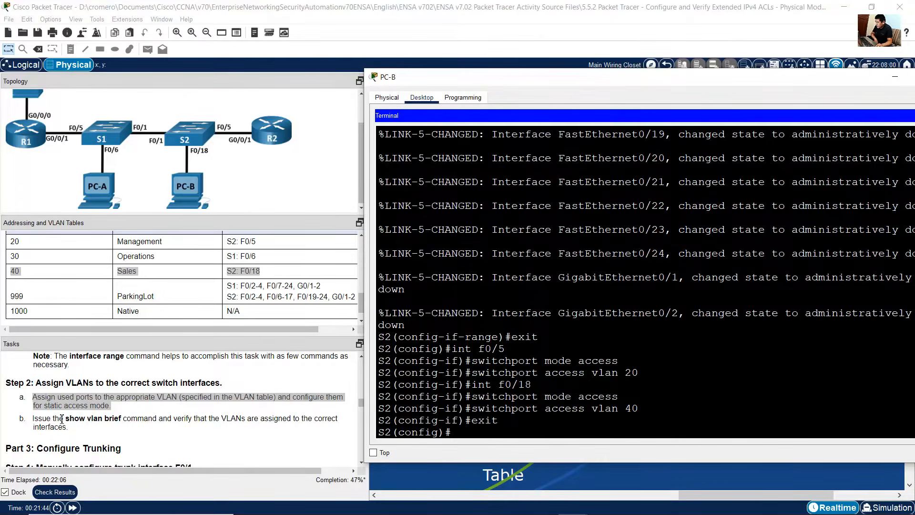
Step: Leave configuration mode on S2 and run show vlan brief
drag(60, 419, 210, 417)
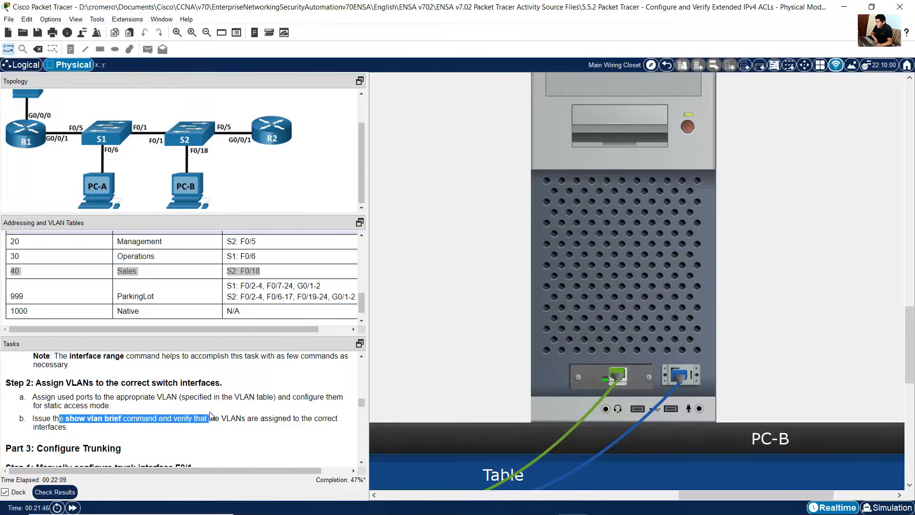
click(710, 260)
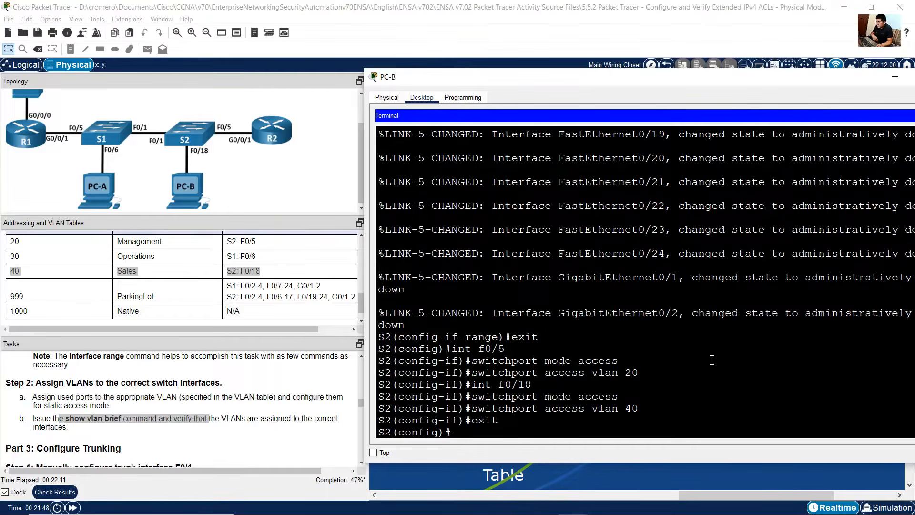
text(end)
key(Return)
text(show)
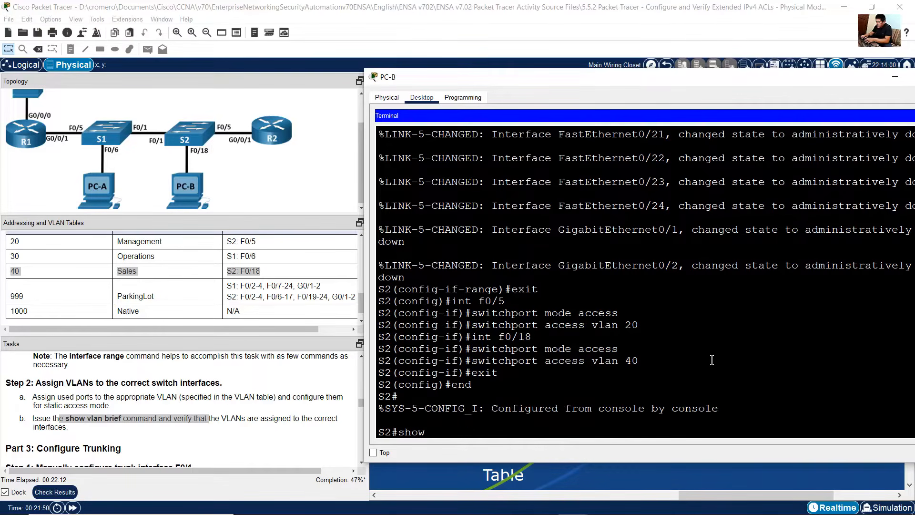
text( vlan brief)
key(Return)
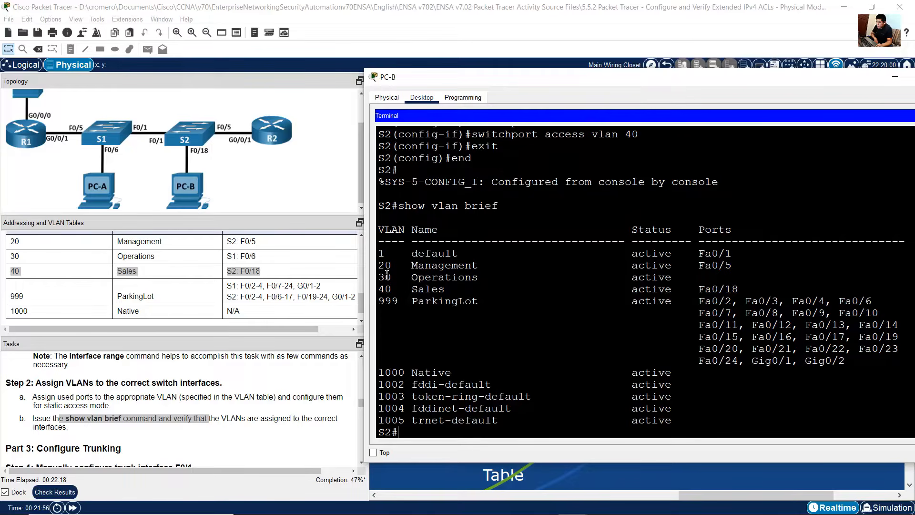
Step: Review the VLAN brief output rows for the Management, Sales, ParkingLot and default VLAN port assignments
drag(387, 270, 734, 266)
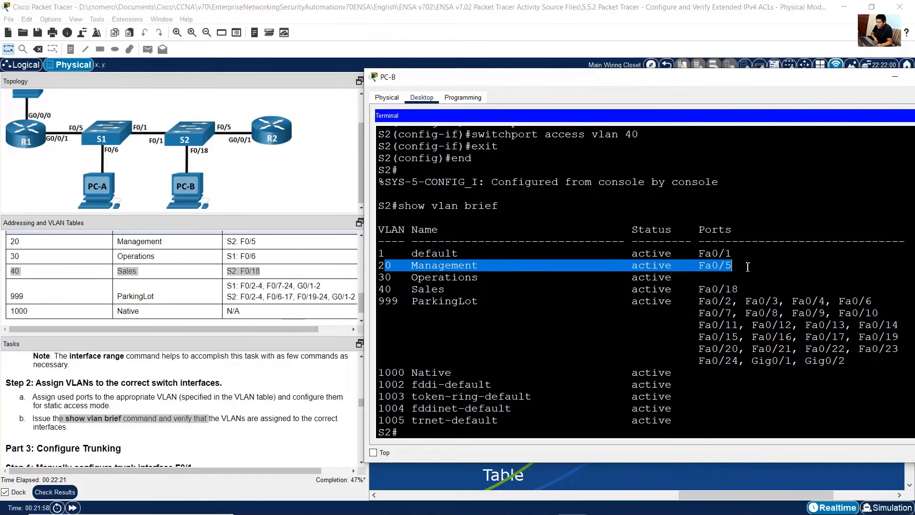
drag(390, 290, 777, 291)
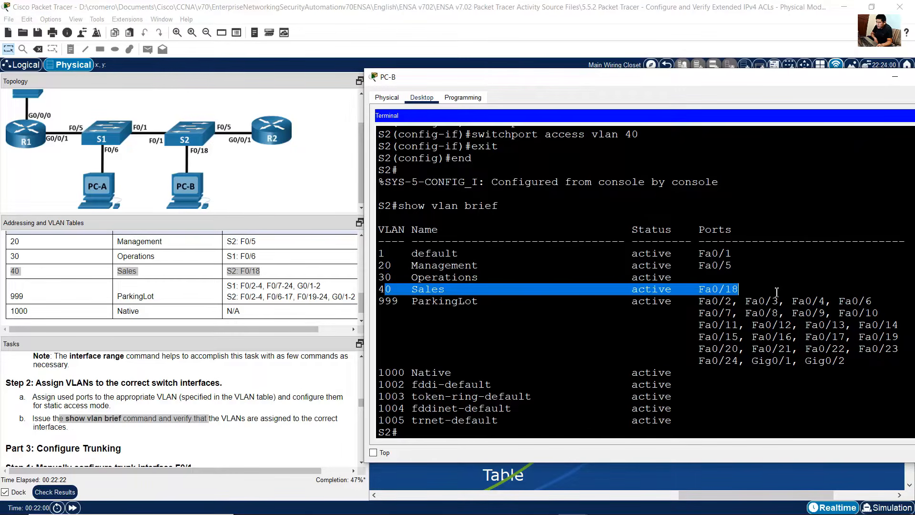
drag(387, 304, 887, 373)
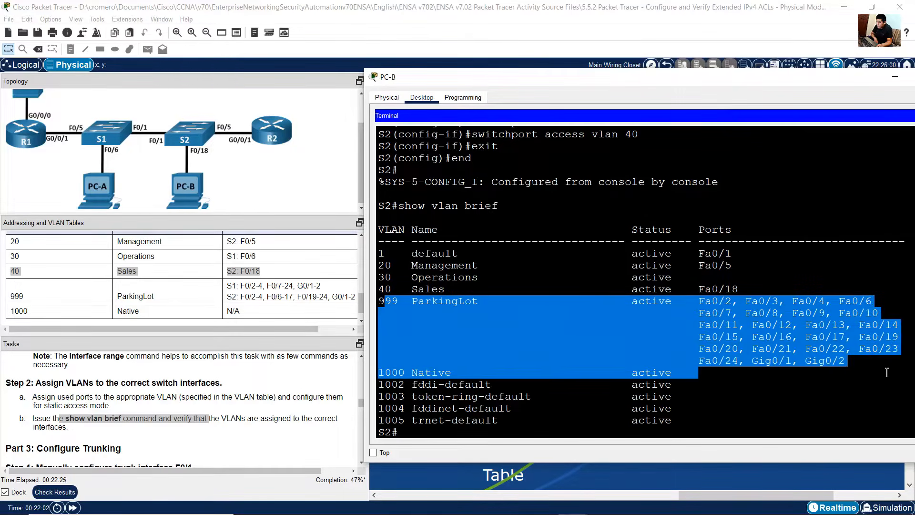
drag(379, 303, 501, 301)
drag(738, 254, 381, 257)
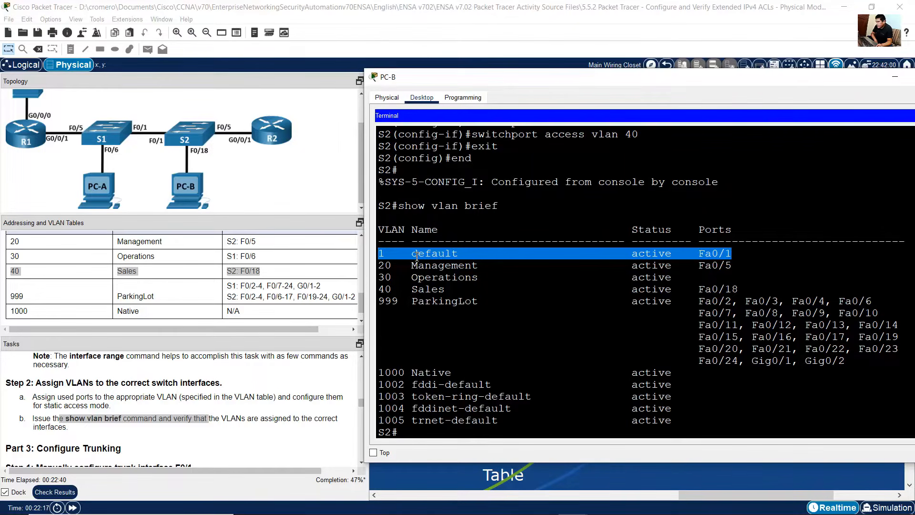
Step: Read the Part 3 trunking instructions in the task pane
click(219, 398)
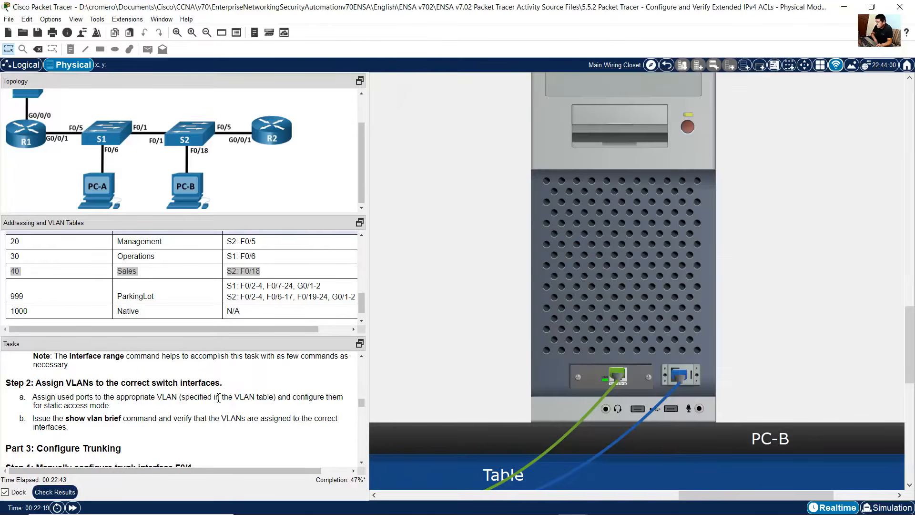
scroll(212, 397, down, 3)
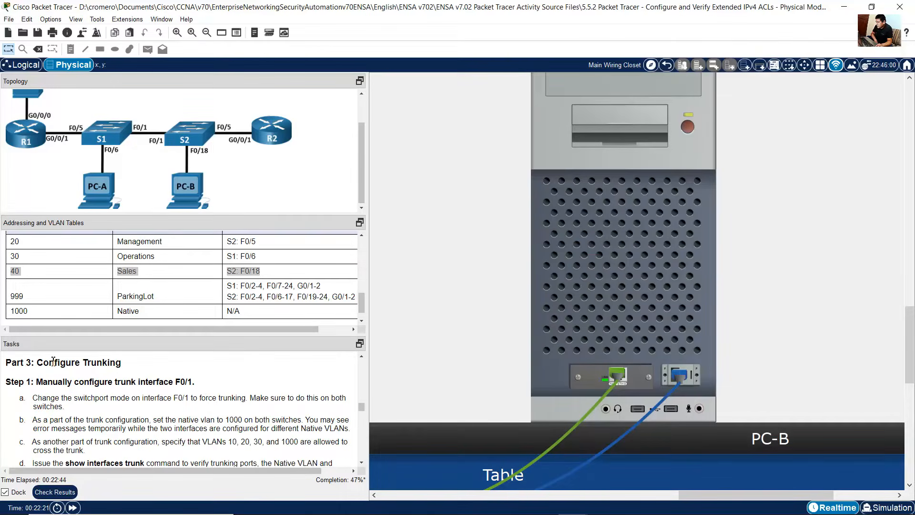
drag(52, 362, 127, 447)
scroll(126, 444, down, 1)
click(96, 410)
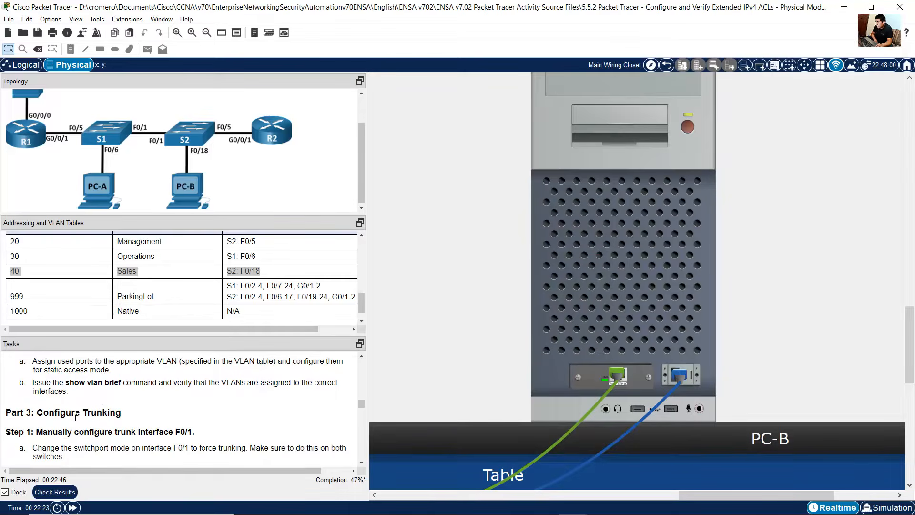
drag(75, 416, 148, 425)
scroll(147, 423, down, 2)
click(81, 383)
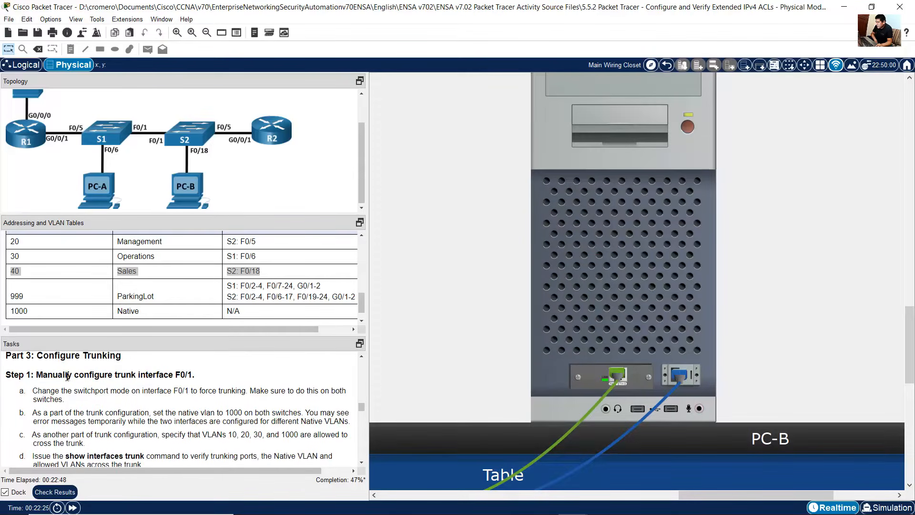
drag(59, 376, 195, 382)
scroll(194, 381, down, 1)
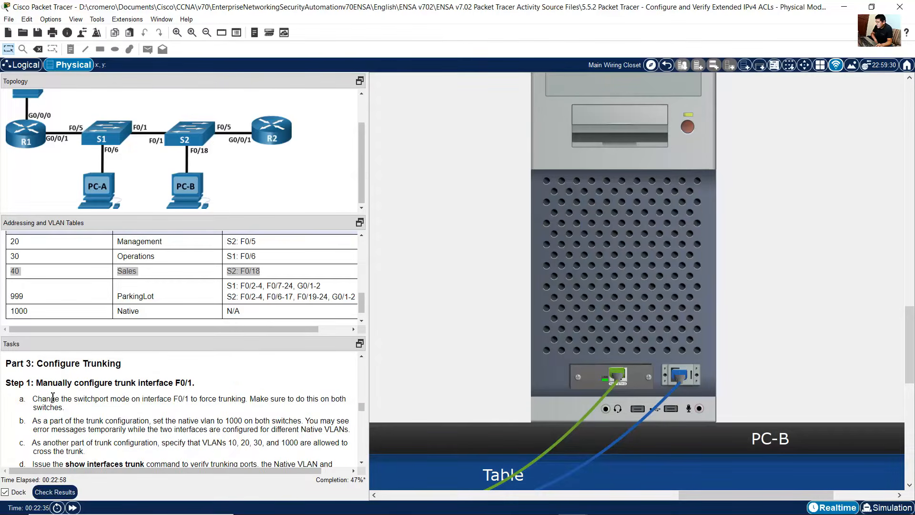
drag(42, 399, 148, 405)
scroll(214, 407, down, 1)
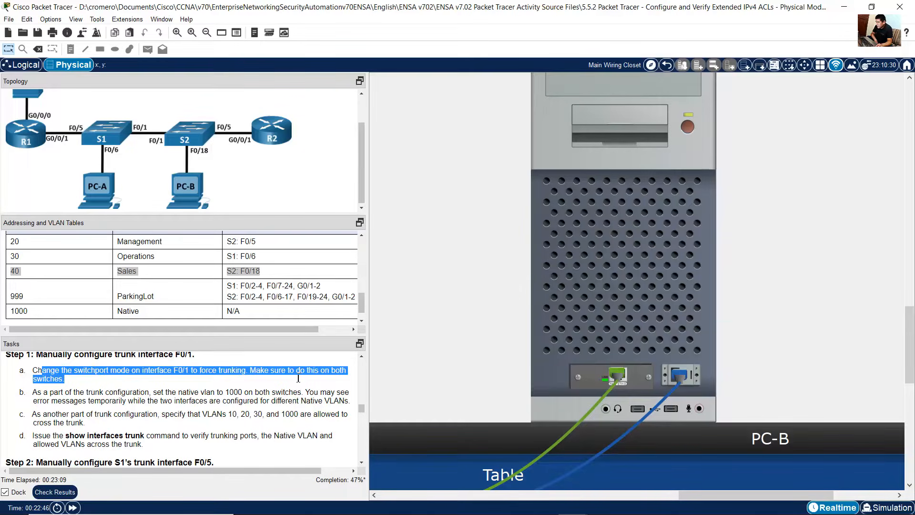
Step: Switch to the S1 console and enter interface configuration for f0/1
drag(727, 496, 584, 485)
click(538, 319)
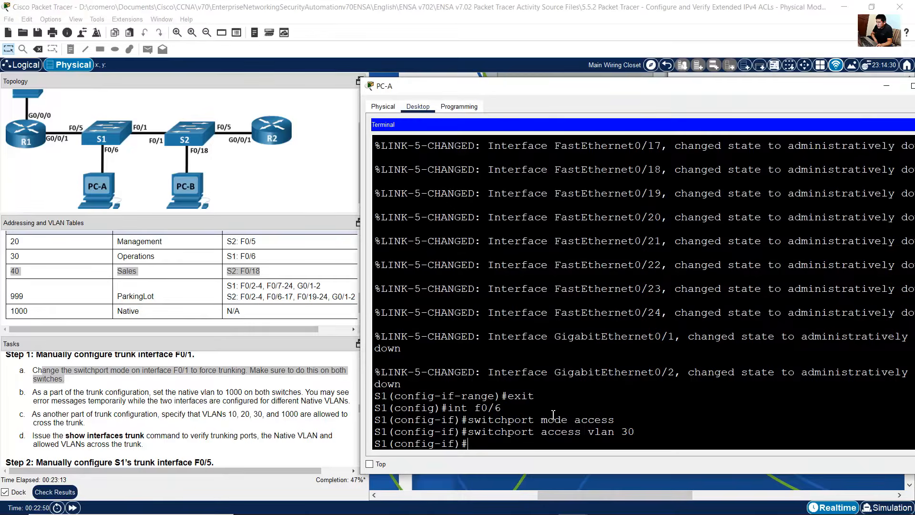
drag(472, 443, 381, 448)
double_click(381, 445)
click(577, 425)
key(Up)
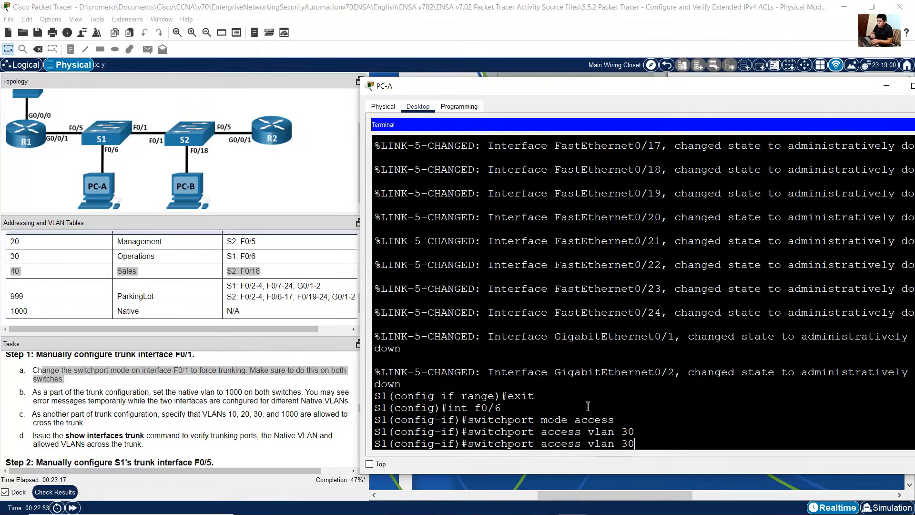
key(BackSpace)
key(BackSpace)
key(BackSpace)
key(BackSpace)
key(BackSpace)
key(BackSpace)
key(BackSpace)
key(BackSpace)
key(BackSpace)
key(BackSpace)
key(BackSpace)
key(BackSpace)
key(BackSpace)
key(BackSpace)
key(BackSpace)
key(BackSpace)
key(BackSpace)
key(BackSpace)
key(BackSpace)
key(BackSpace)
text(exit)
key(BackSpace)
key(BackSpace)
key(BackSpace)
key(BackSpace)
text(int f0/1)
key(Return)
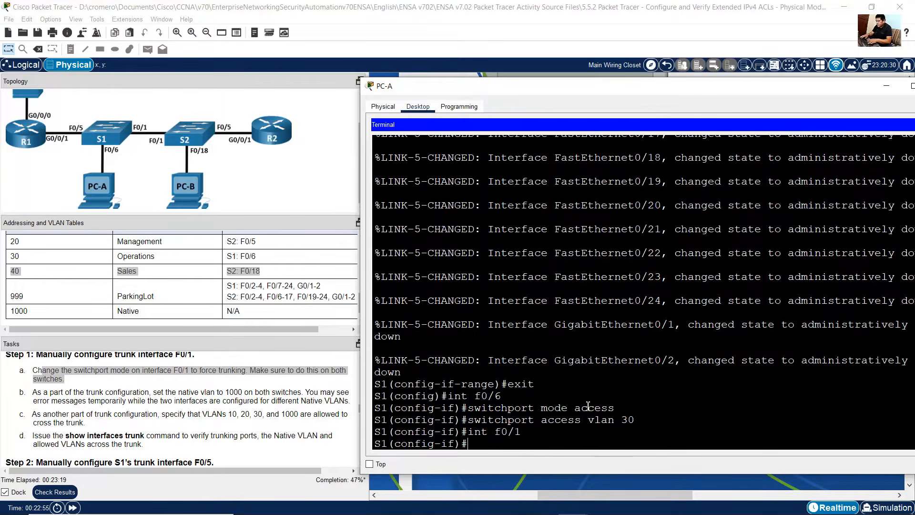
Step: Set S1 interface f0/1 to trunk mode with switchport mode trunk
text(switchport mode access)
key(BackSpace)
key(BackSpace)
key(BackSpace)
key(BackSpace)
key(BackSpace)
key(BackSpace)
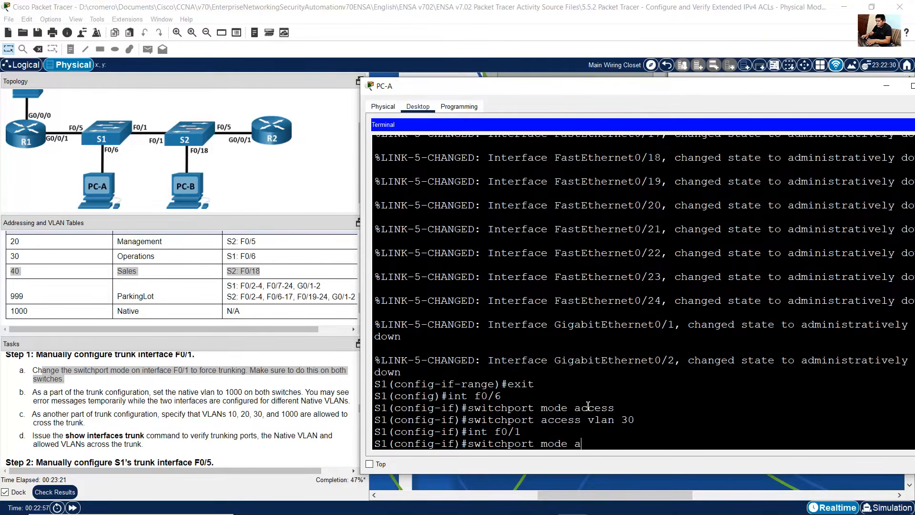
text(trunk)
key(Return)
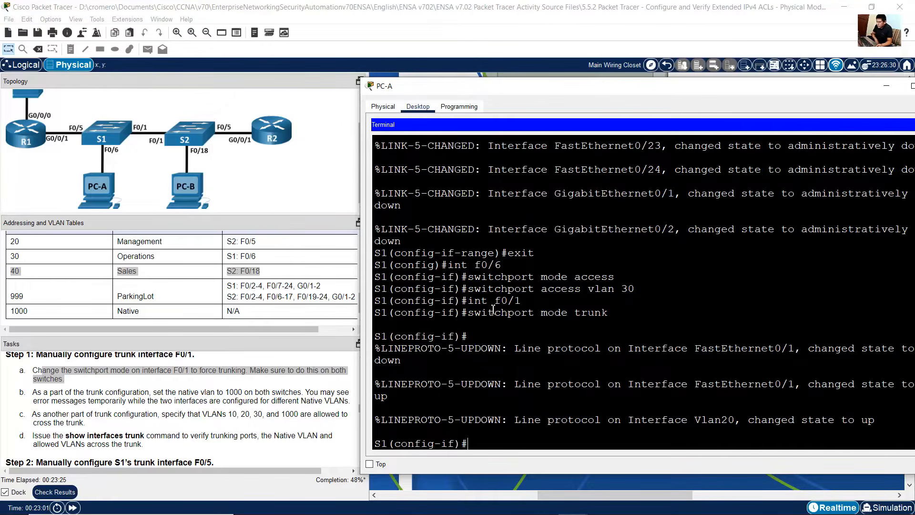
Step: Review the native VLAN 1000 instruction and the Native row of the VLAN table
drag(523, 312, 523, 301)
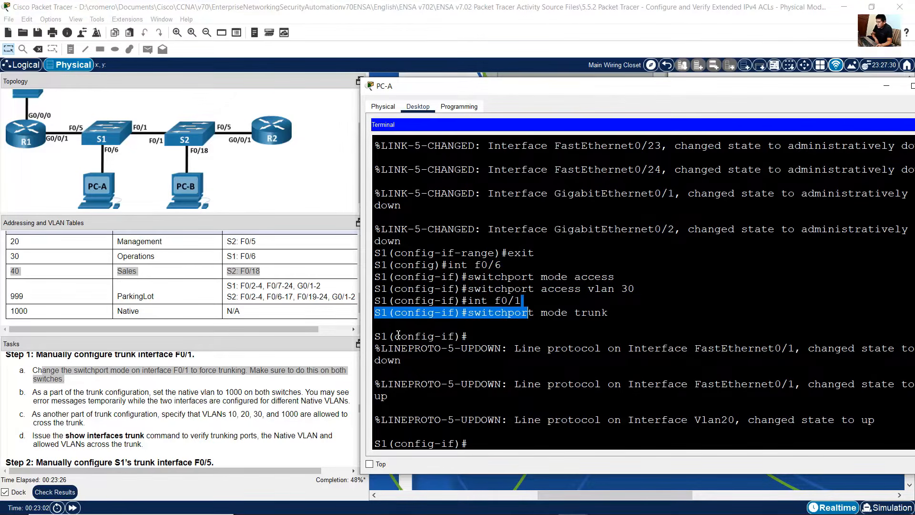
click(90, 411)
drag(154, 391, 299, 393)
click(57, 293)
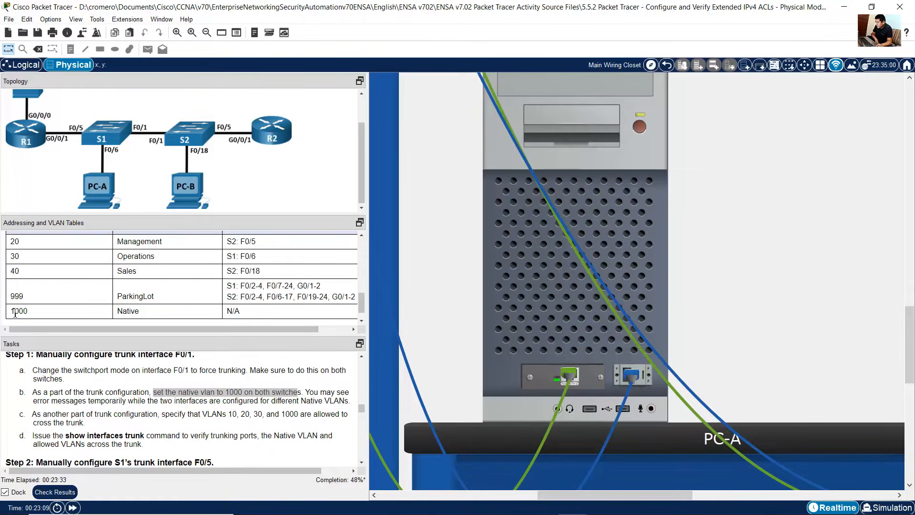
drag(14, 314, 158, 299)
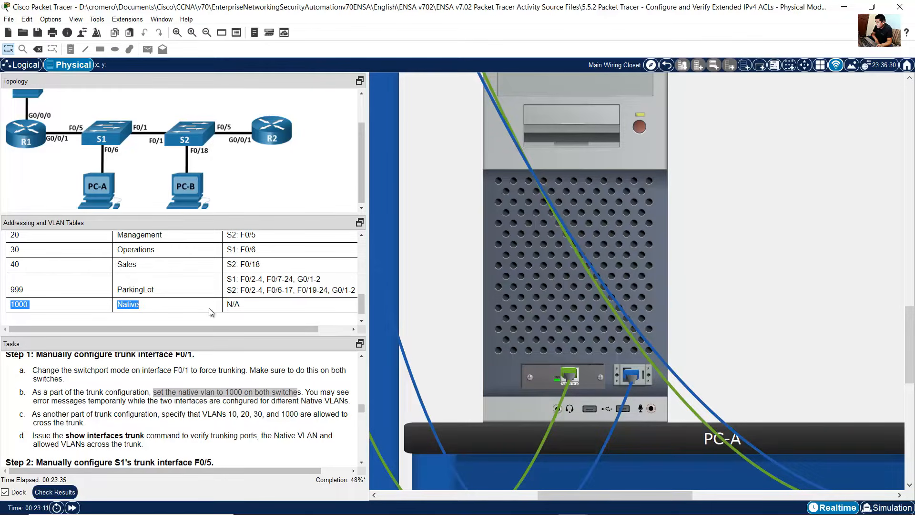
Step: Return to the S1 console and set the native VLAN on trunk interface f0/1 to 1000
click(361, 235)
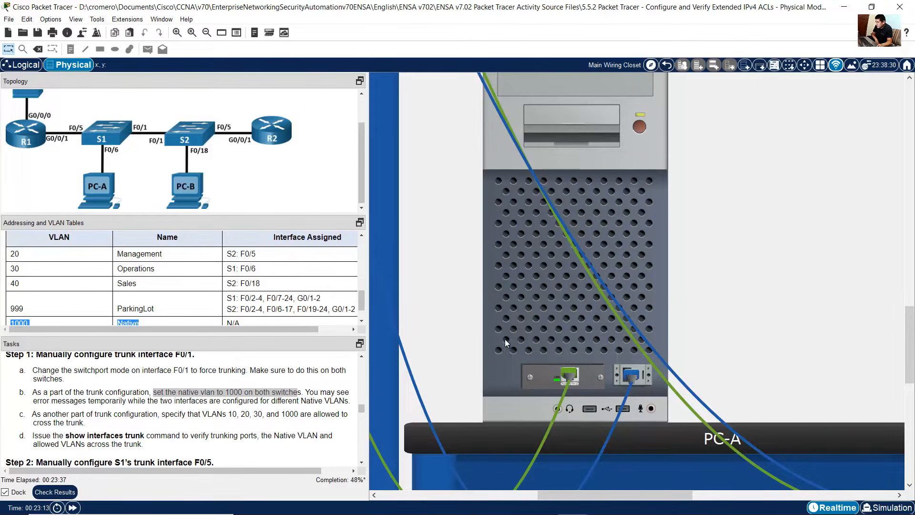
click(551, 319)
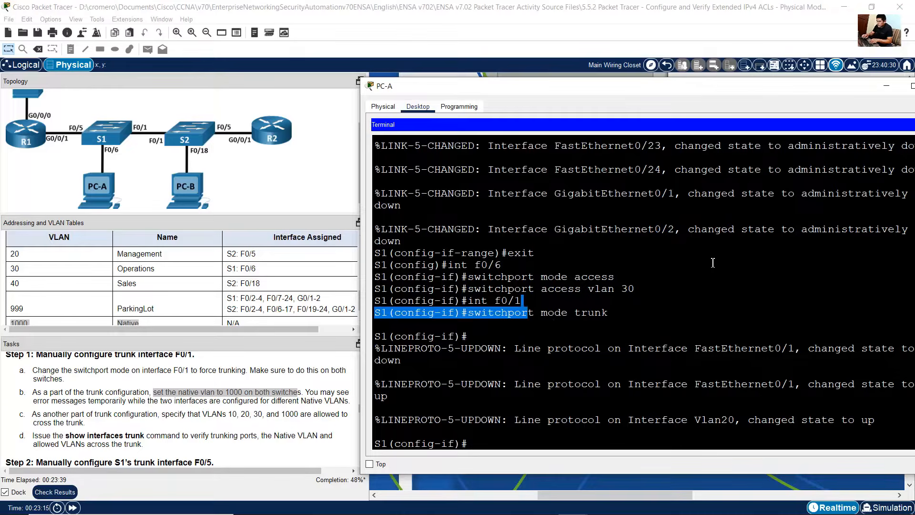
key(Up)
key(BackSpace)
key(BackSpace)
key(BackSpace)
key(BackSpace)
key(BackSpace)
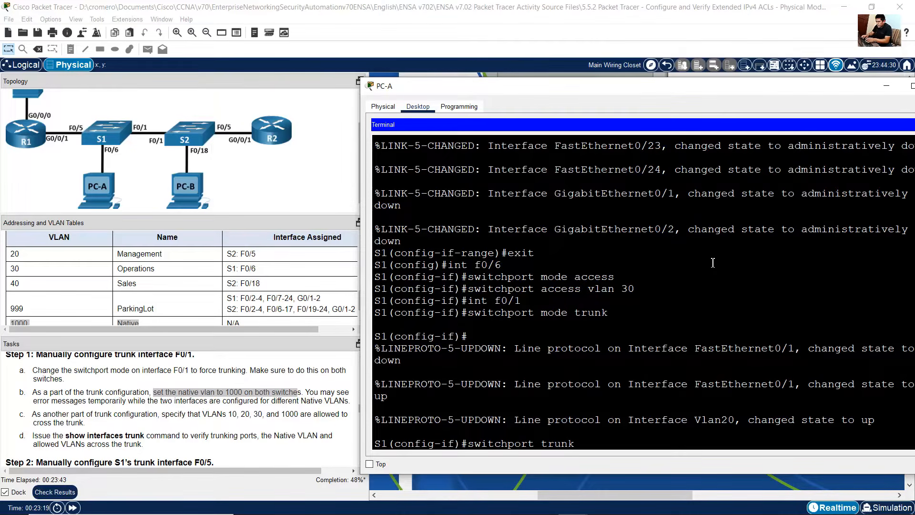
text(native vlan 1000)
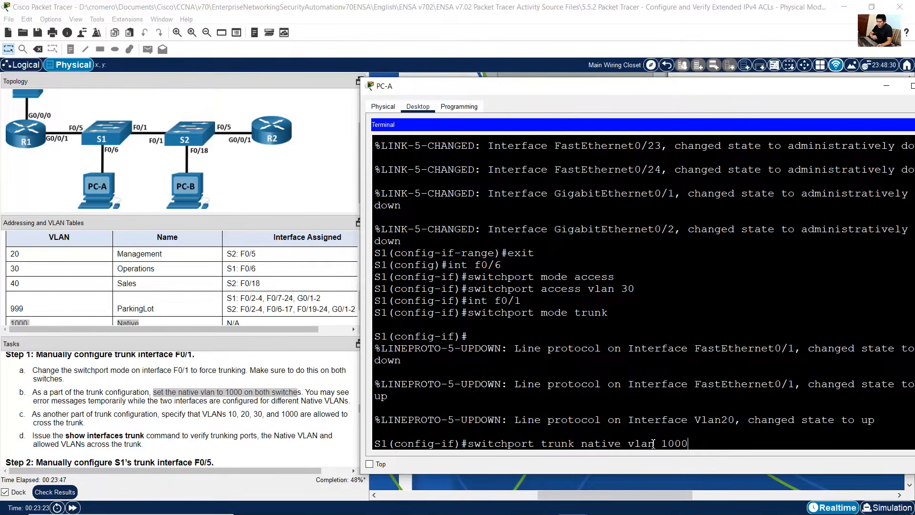
drag(670, 441, 700, 439)
click(704, 443)
key(Return)
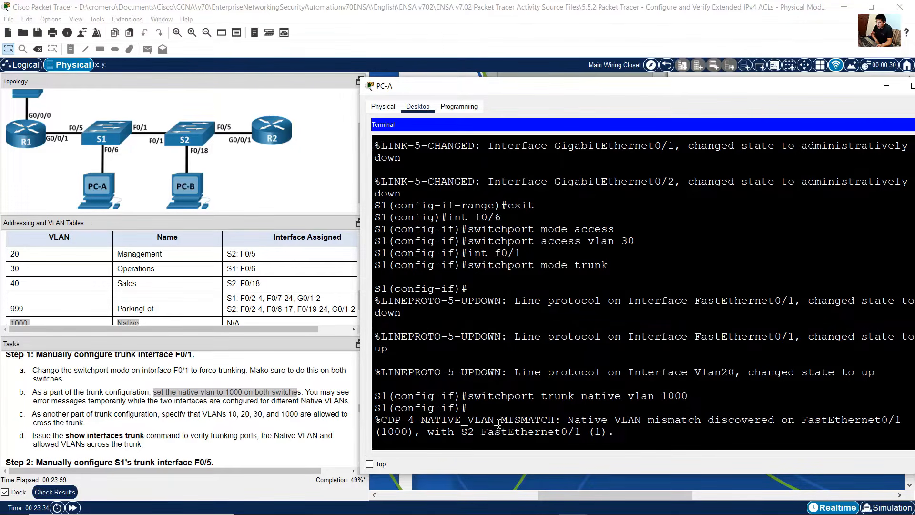
Step: Examine the console's native VLAN mismatch message and the task note about temporary native VLAN errors
drag(438, 419, 556, 420)
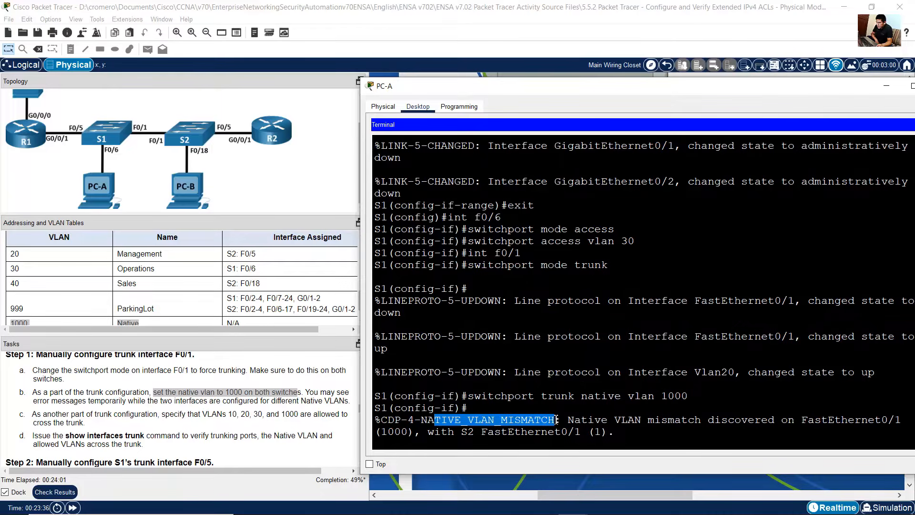
click(317, 396)
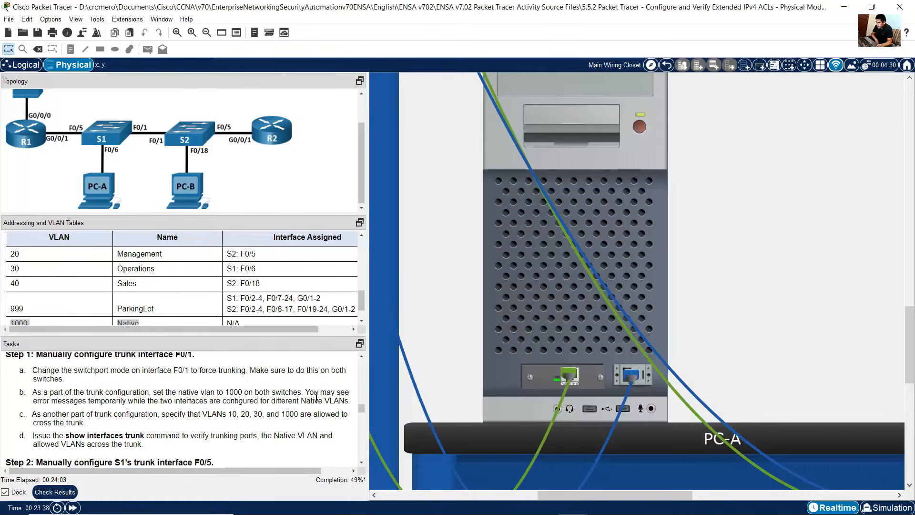
drag(318, 392, 346, 401)
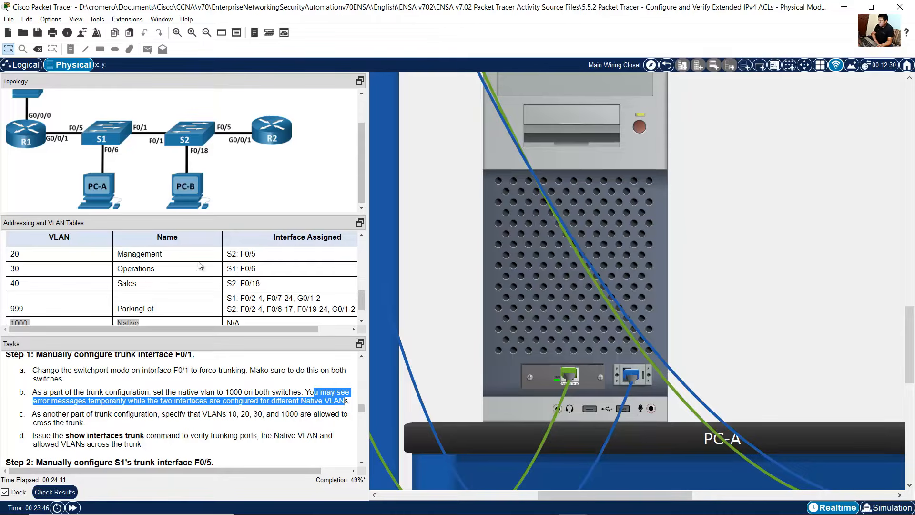
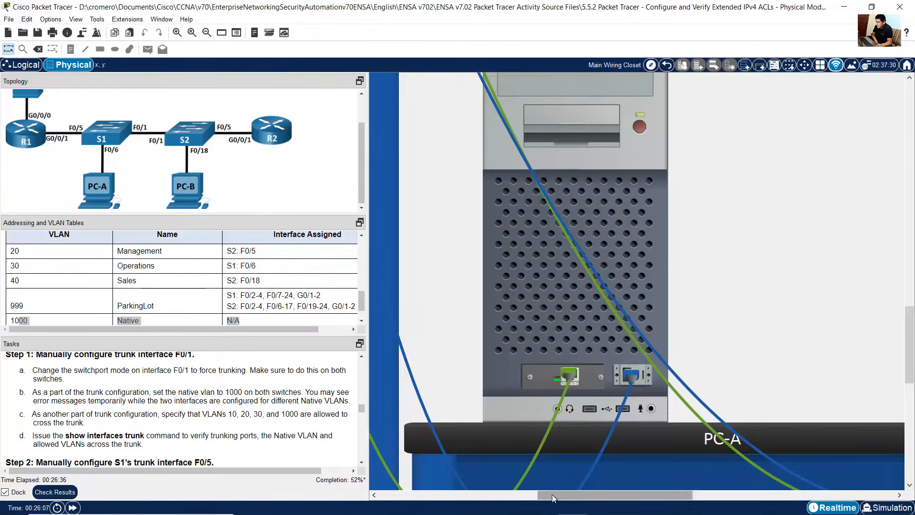
Step: Open S2's console from PC-B's terminal, enter global configuration mode and select interface f0/1
drag(552, 494, 687, 493)
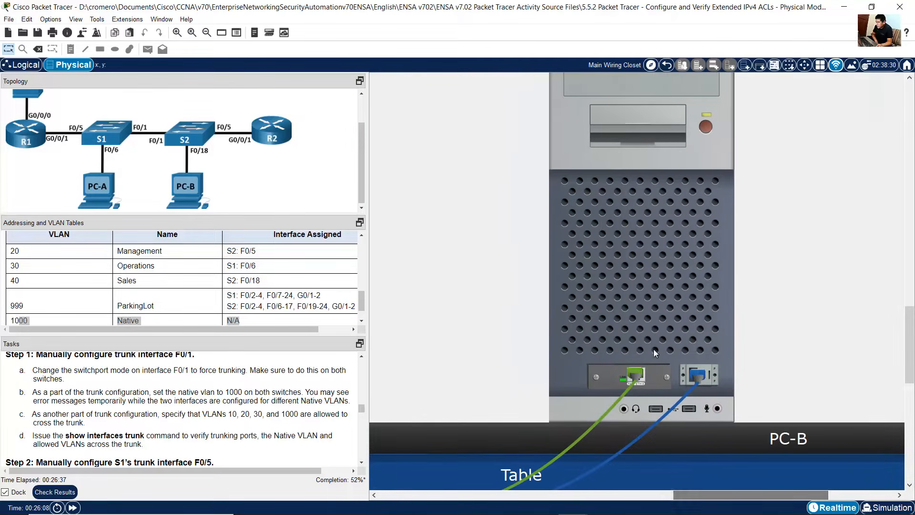
click(656, 267)
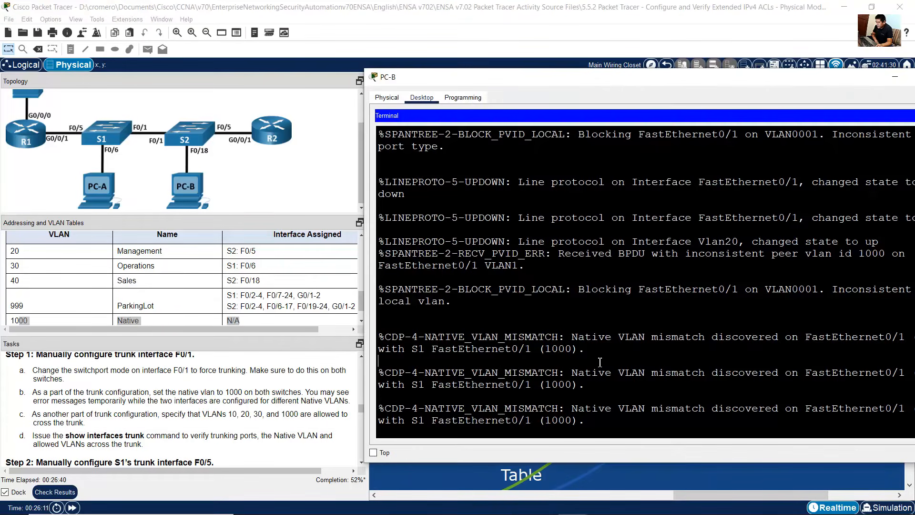
key(Return)
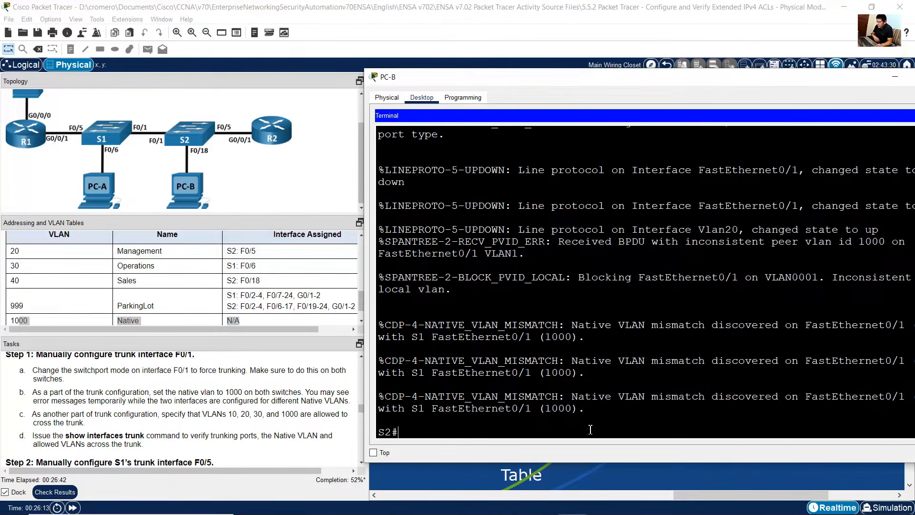
text(conf term)
key(Return)
text(ig)
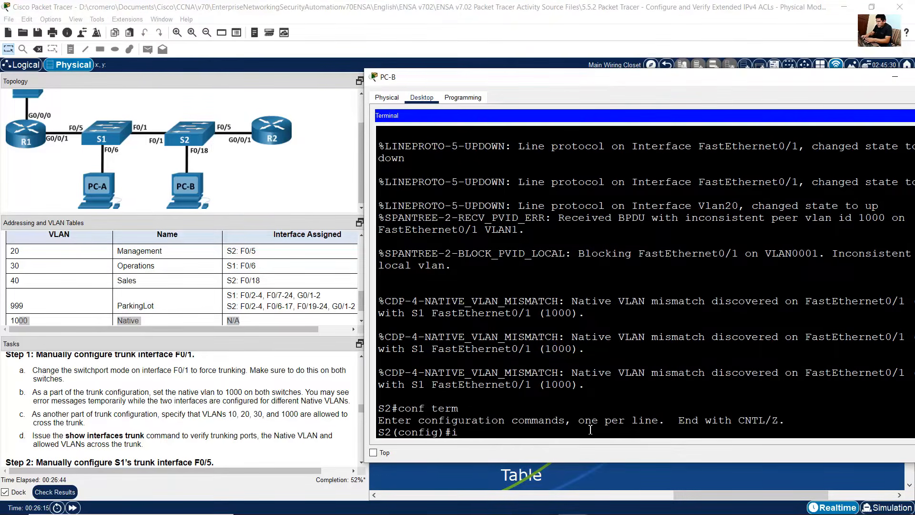
text(nt f0/1)
key(Return)
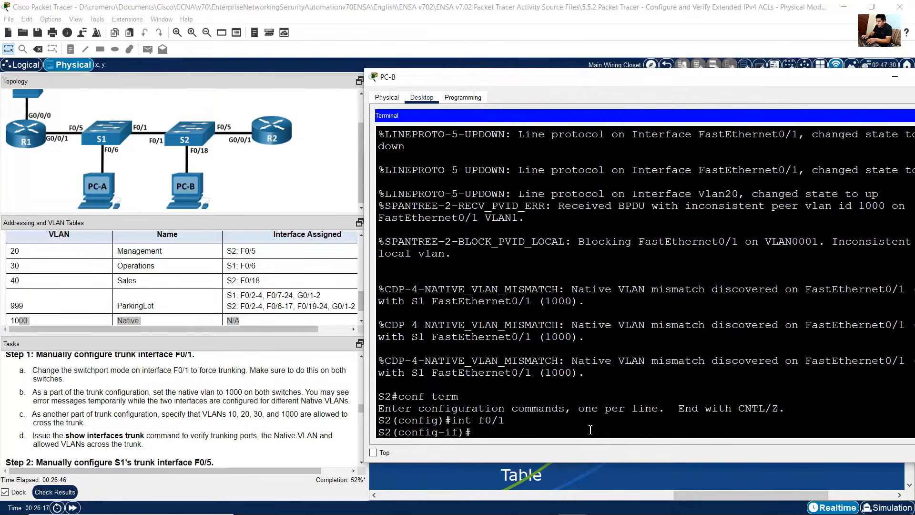
Step: Set S2 interface f0/1 to trunk mode with switchport mode trunk
text(switchport access vlan 40)
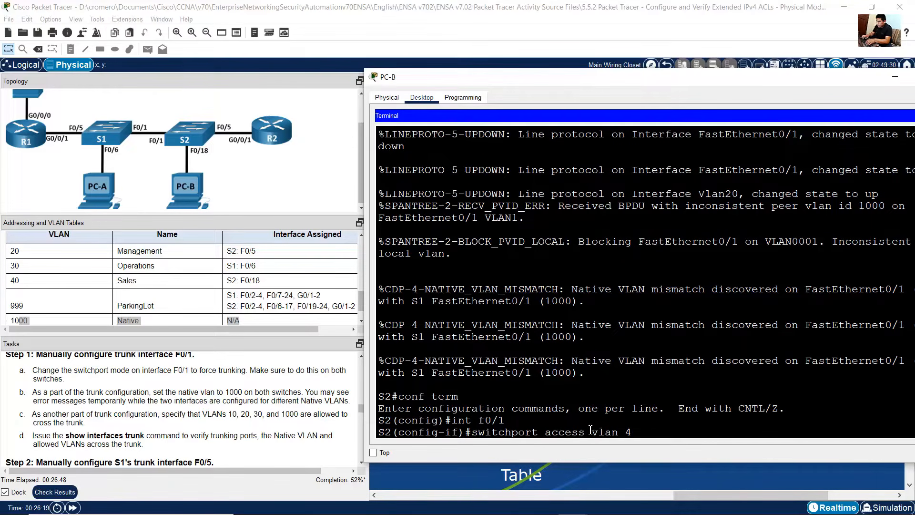
key(BackSpace)
key(BackSpace)
key(BackSpace)
key(BackSpace)
key(BackSpace)
key(BackSpace)
key(BackSpace)
key(BackSpace)
key(BackSpace)
key(BackSpace)
key(BackSpace)
key(BackSpace)
key(BackSpace)
key(BackSpace)
text(mode trunk)
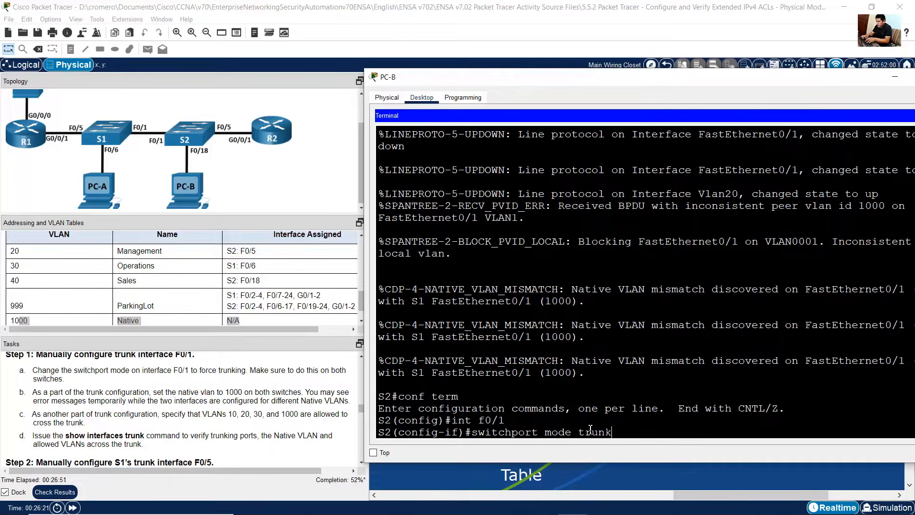
key(Return)
Step: Set the native VLAN on S2's trunk interface f0/1 to 1000
key(Up)
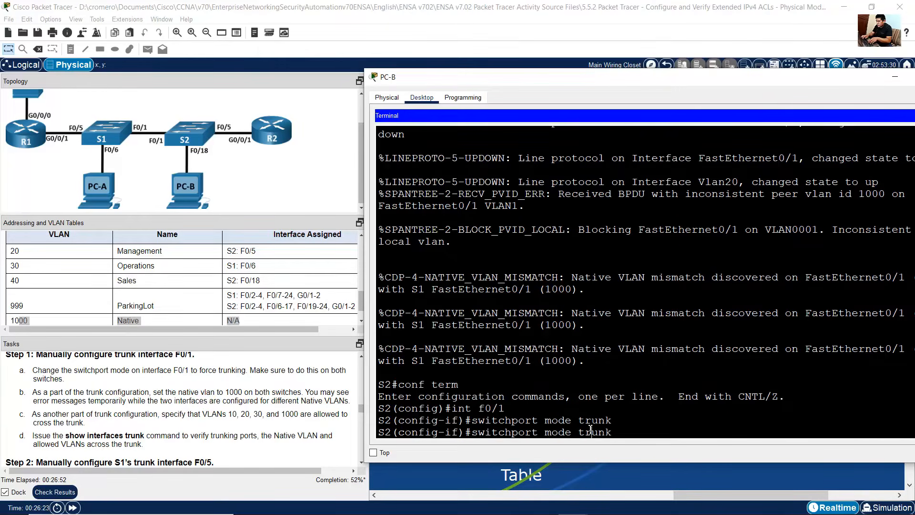
key(BackSpace)
key(BackSpace)
key(BackSpace)
key(BackSpace)
key(BackSpace)
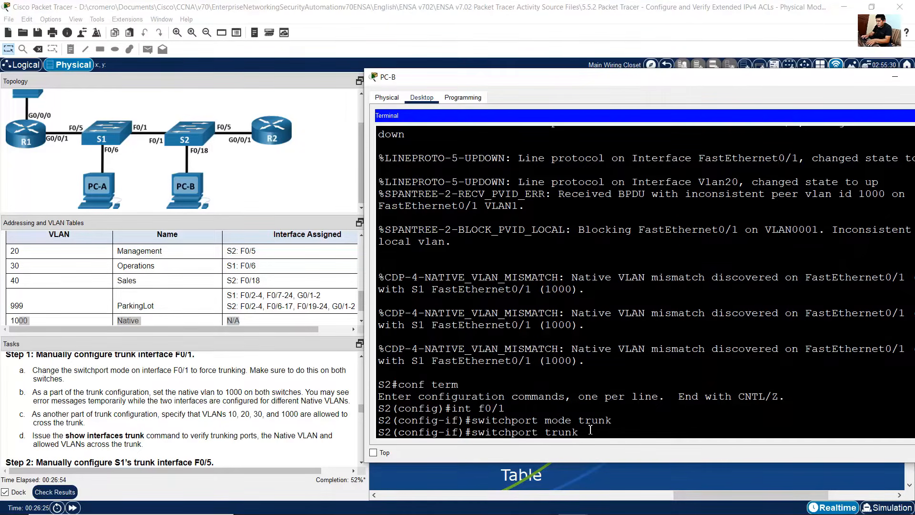
text(native vlan 1000)
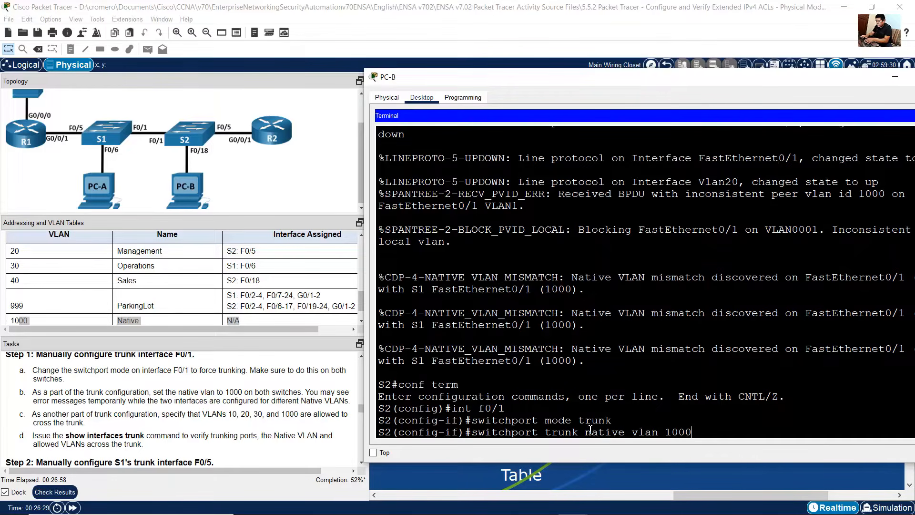
key(Return)
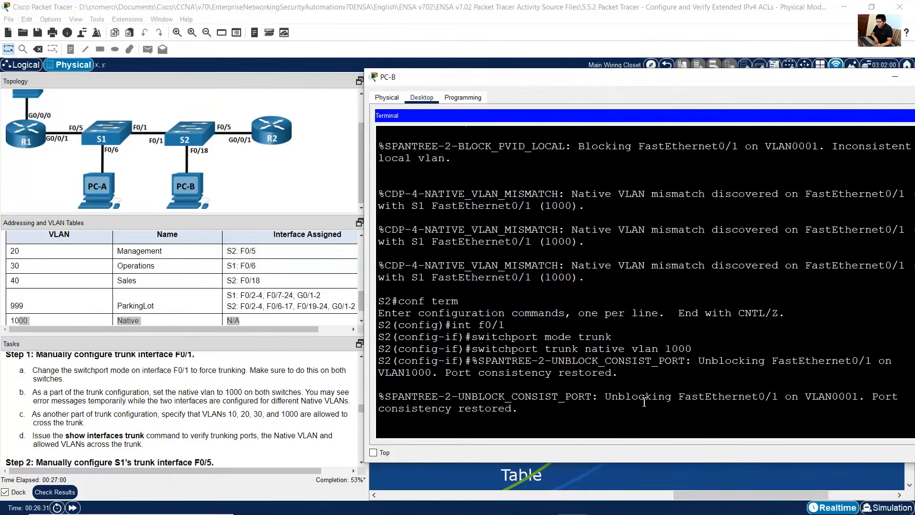
drag(668, 338, 701, 333)
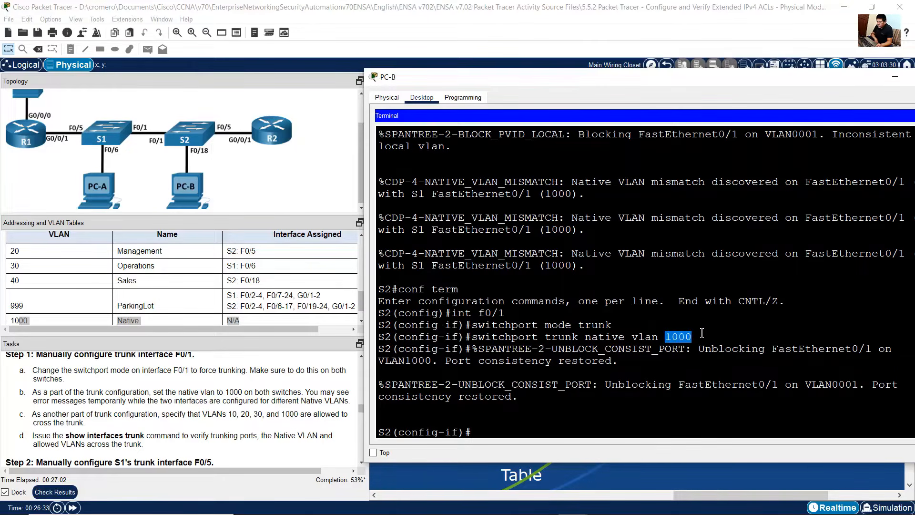
click(698, 338)
drag(873, 387, 576, 392)
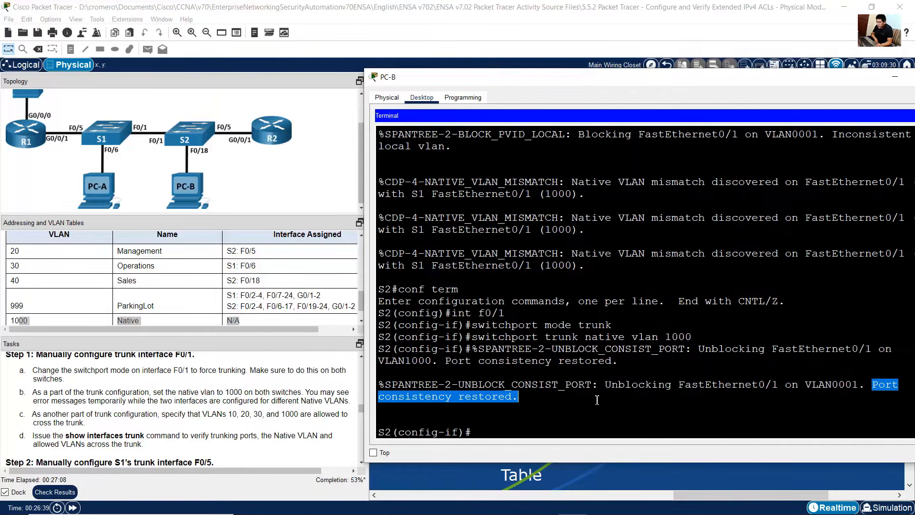
click(596, 400)
Step: Allow VLANs 20,30,40,1000 on S2's f0/1 trunk
key(Up)
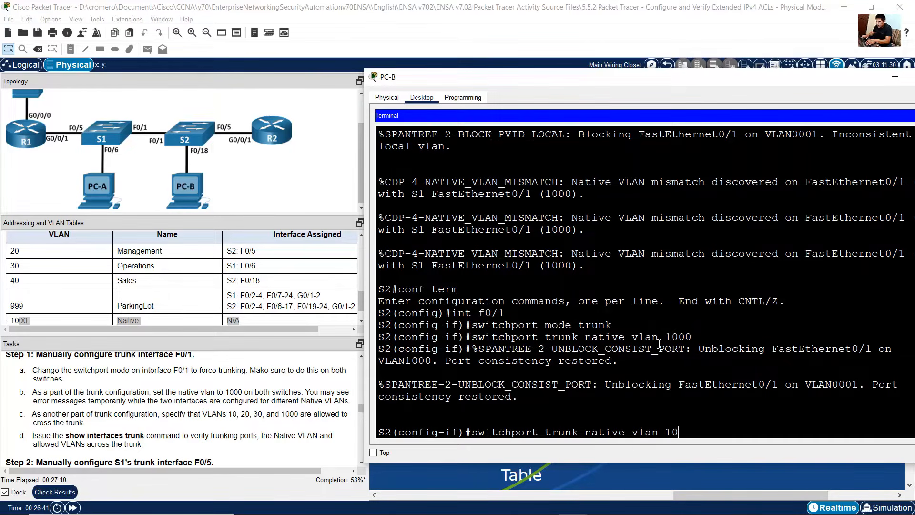
key(BackSpace)
key(BackSpace)
key(BackSpace)
key(BackSpace)
key(BackSpace)
key(BackSpace)
key(BackSpace)
key(BackSpace)
key(BackSpace)
key(BackSpace)
key(BackSpace)
key(BackSpace)
key(BackSpace)
key(BackSpace)
text(allow)
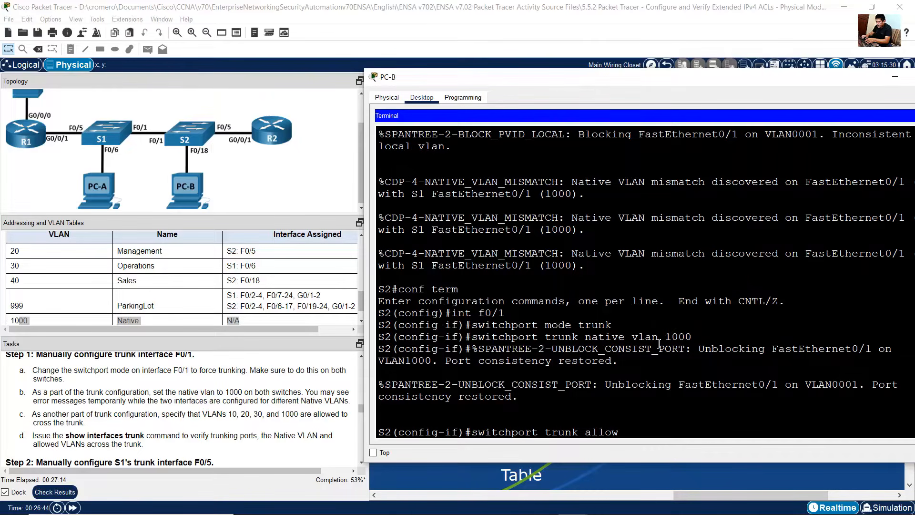
text(ed vlan 20,30,40,1000)
key(Return)
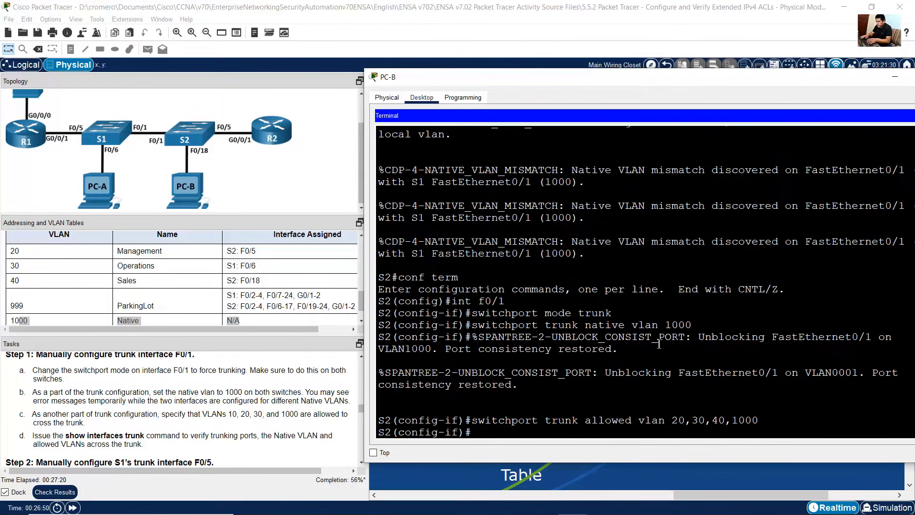
Step: Review the allowed VLAN command and the task instruction about the show interfaces trunk command
drag(525, 421, 775, 421)
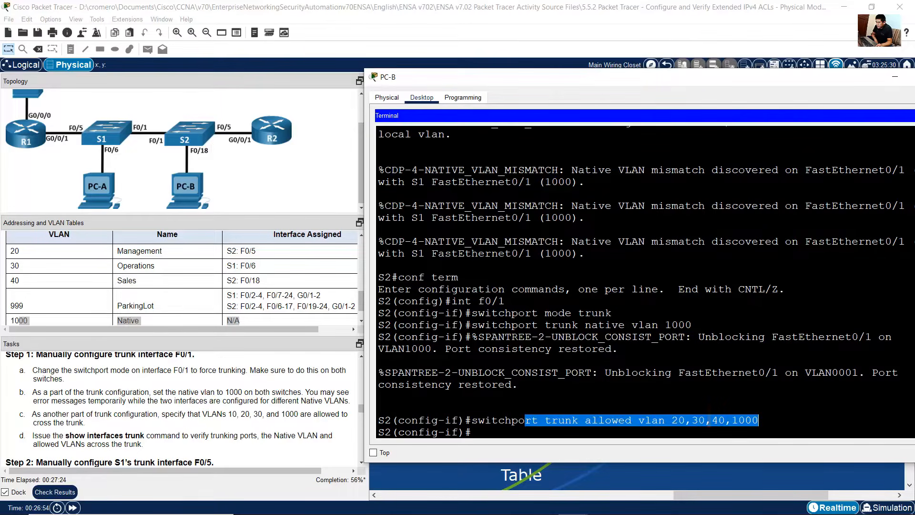
click(685, 420)
drag(672, 420, 759, 422)
click(671, 420)
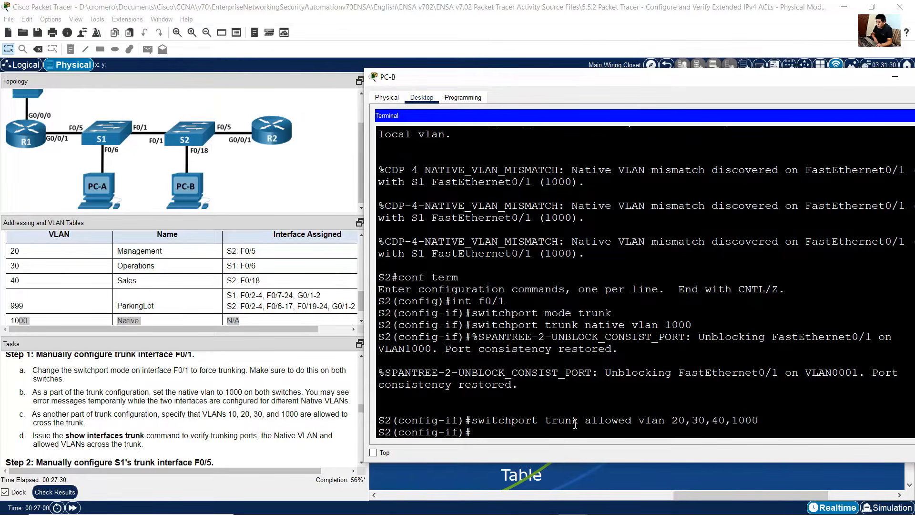
click(219, 418)
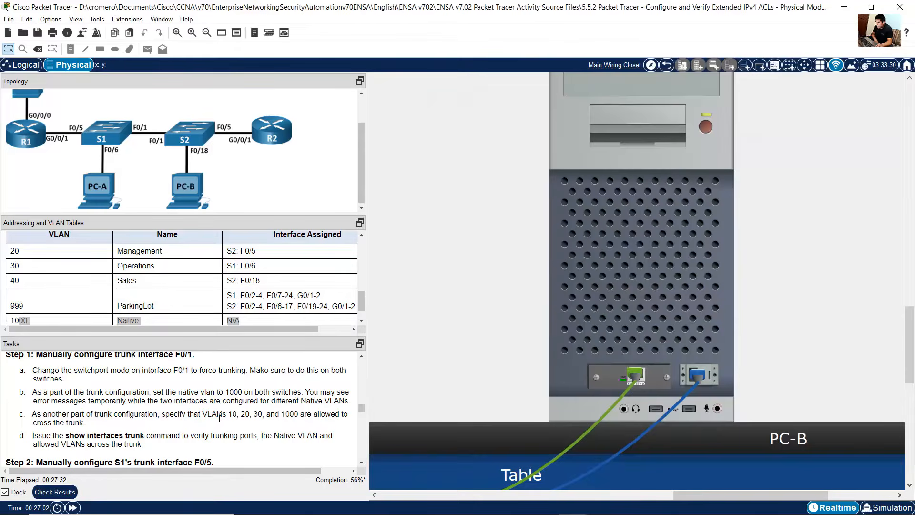
scroll(220, 418, down, 1)
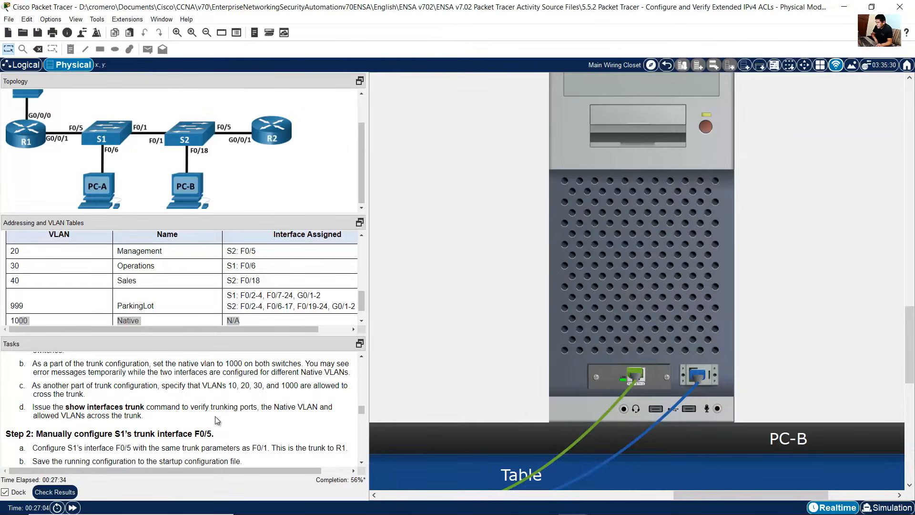
drag(65, 407, 287, 412)
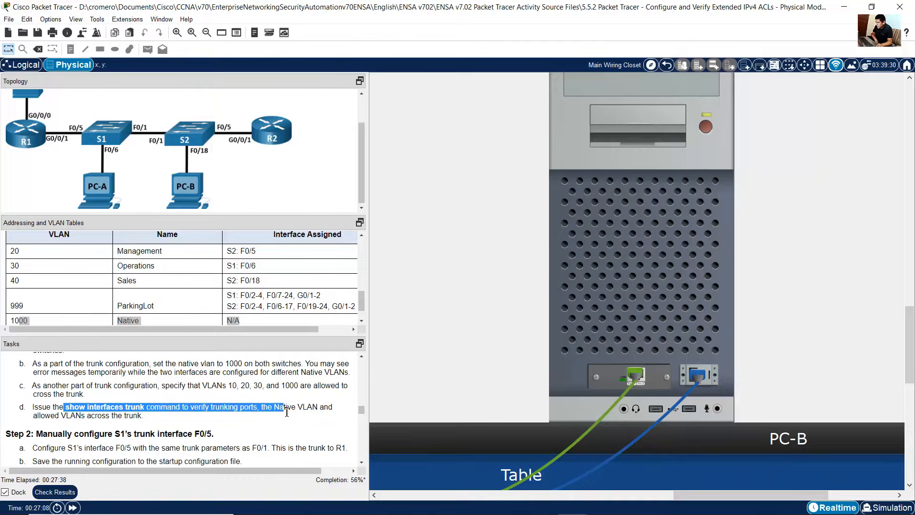
click(724, 297)
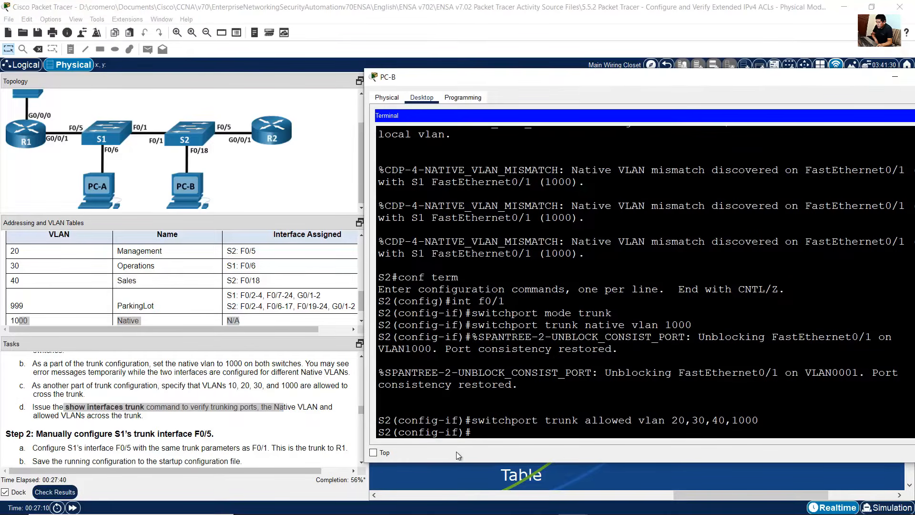
Step: Leave configuration mode and run show interfaces trunk on S2
drag(477, 431, 378, 432)
click(523, 411)
text(end)
key(Return)
key(Return)
text(show)
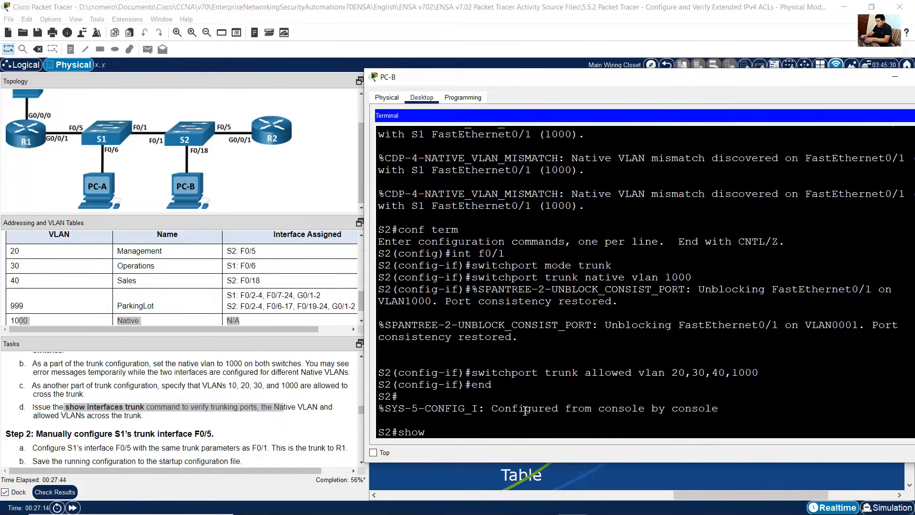
text( interfaces trunk)
key(Return)
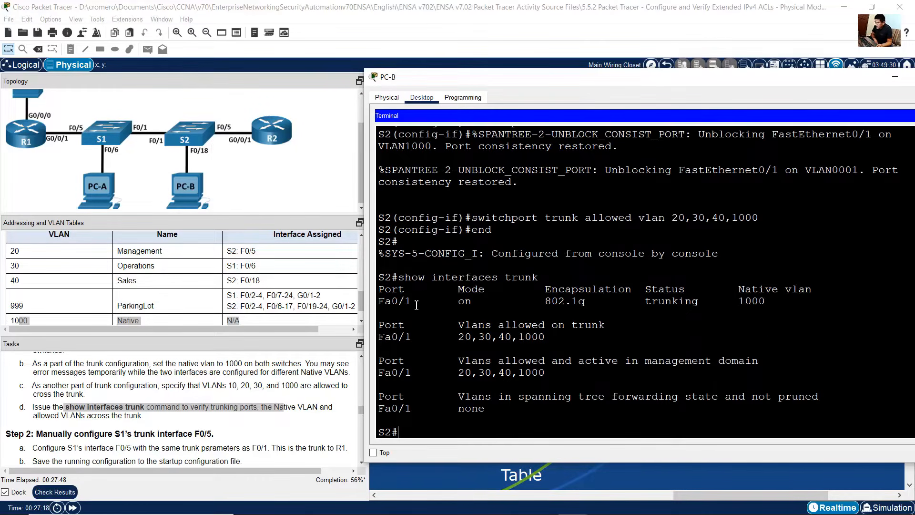
Step: Examine the trunk output's port, mode, encapsulation, status, native VLAN and allowed VLAN columns
drag(412, 302, 381, 307)
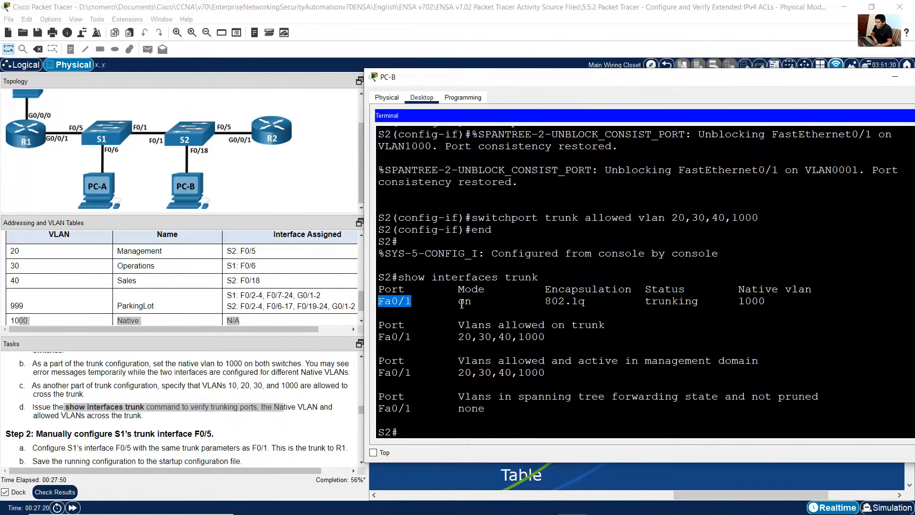
drag(452, 304, 481, 303)
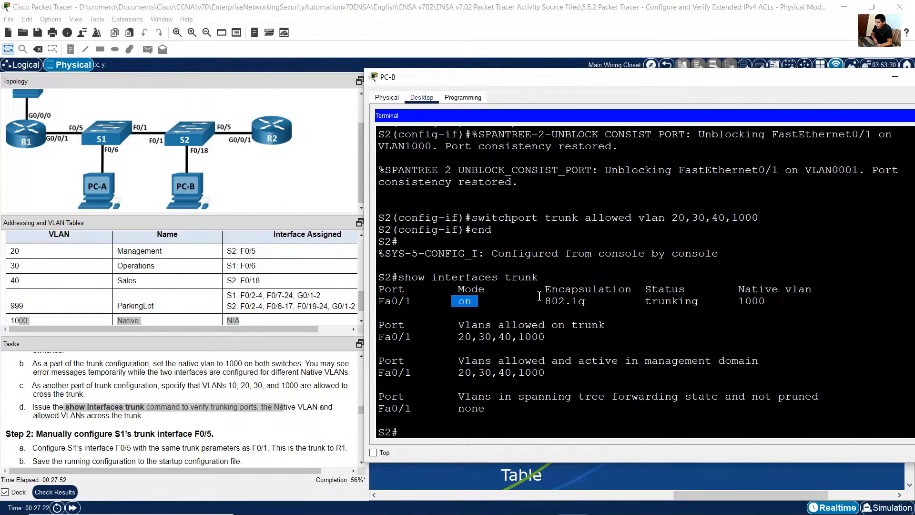
drag(545, 299, 589, 306)
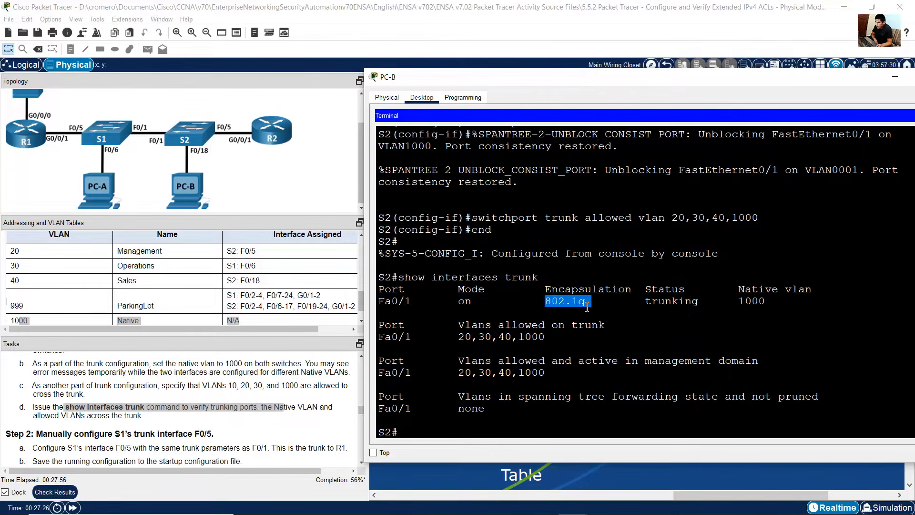
drag(650, 302, 684, 302)
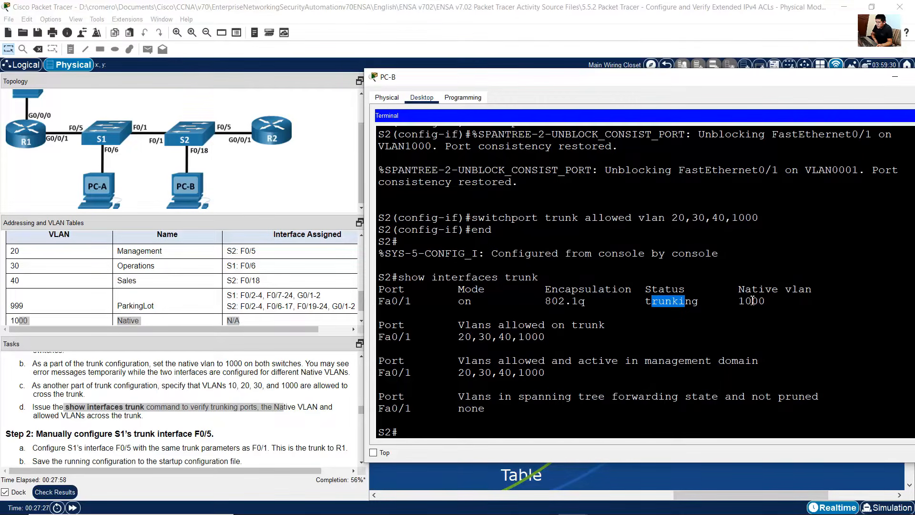
drag(748, 285, 762, 304)
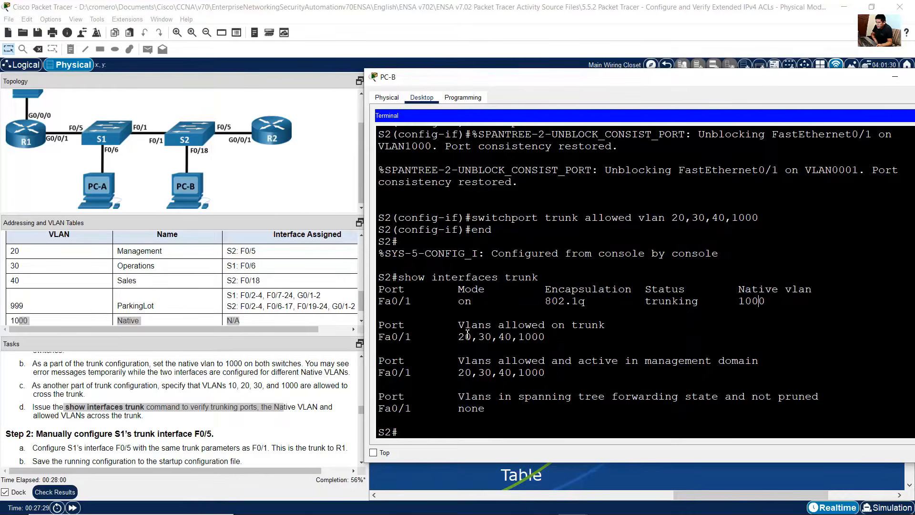
drag(466, 328, 614, 324)
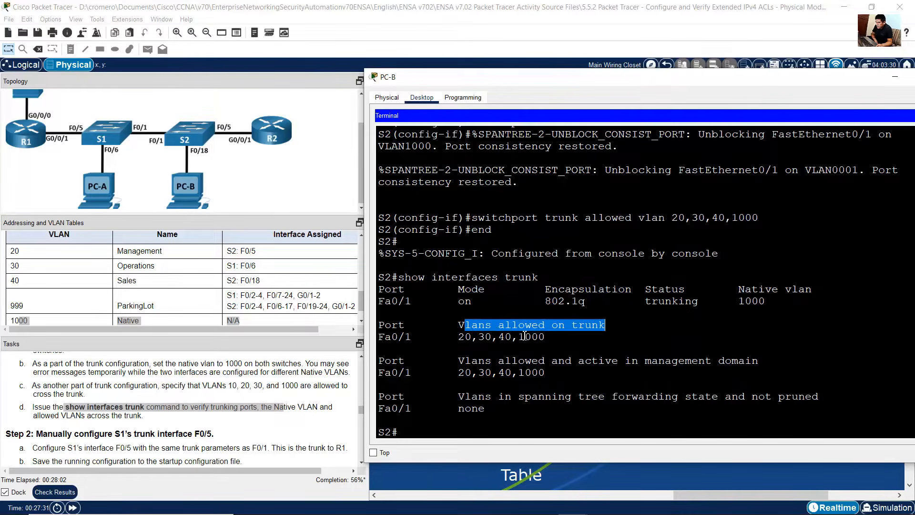
drag(459, 340, 549, 339)
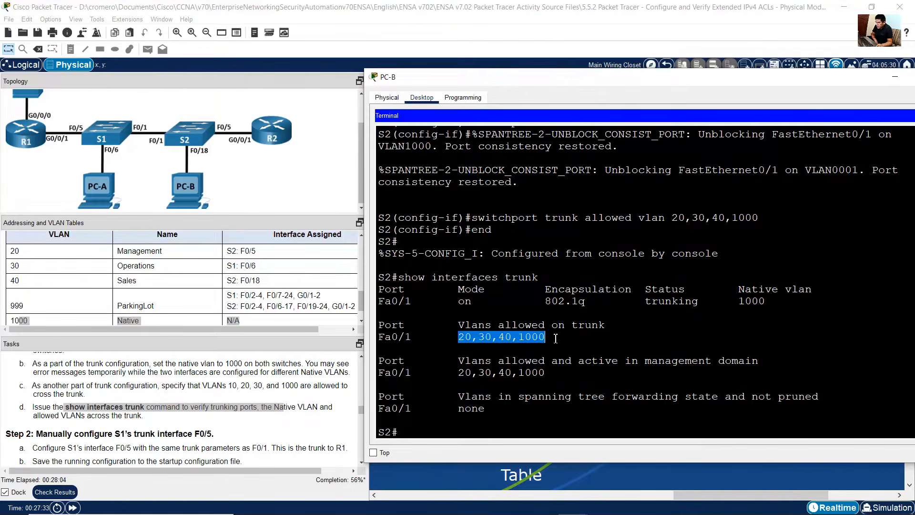
Step: Read the Step 2 instructions for configuring S1's trunk interface F0/5
click(233, 422)
scroll(224, 415, down, 2)
scroll(212, 420, down, 1)
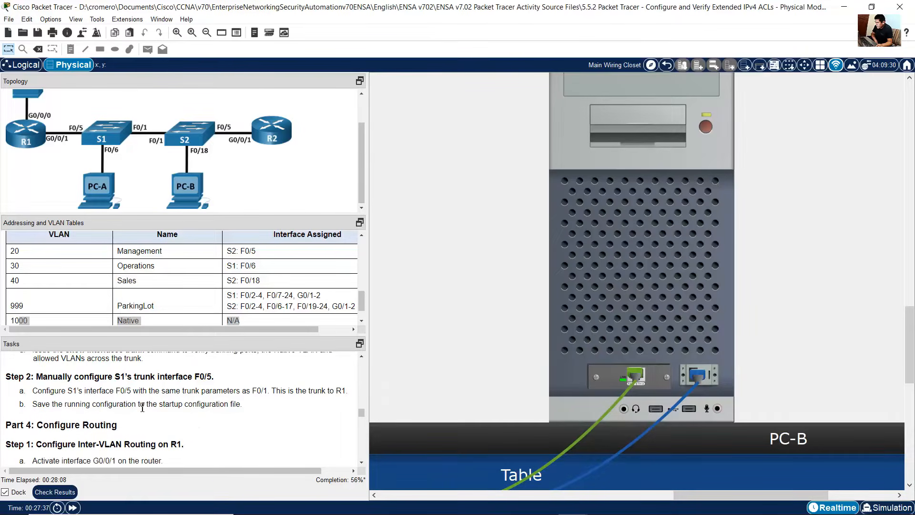
drag(48, 377, 215, 377)
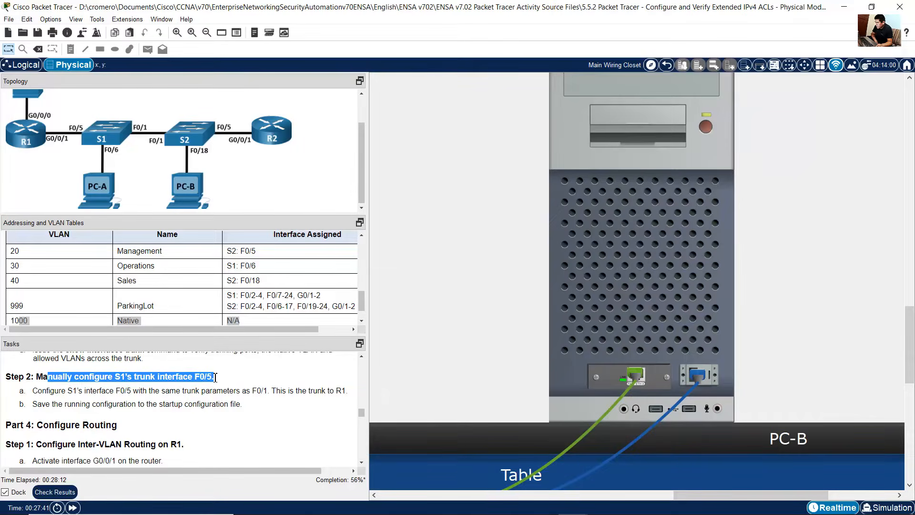
drag(47, 391, 270, 388)
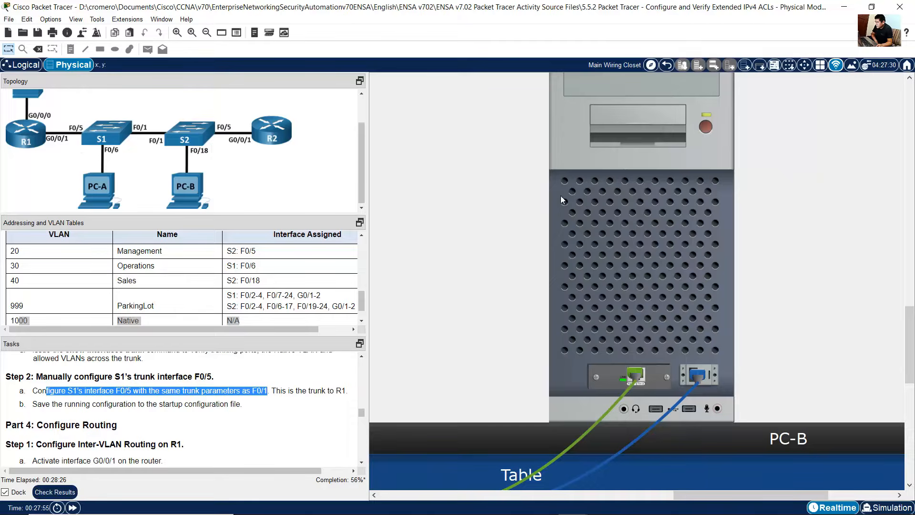
scroll(684, 323, left, 5)
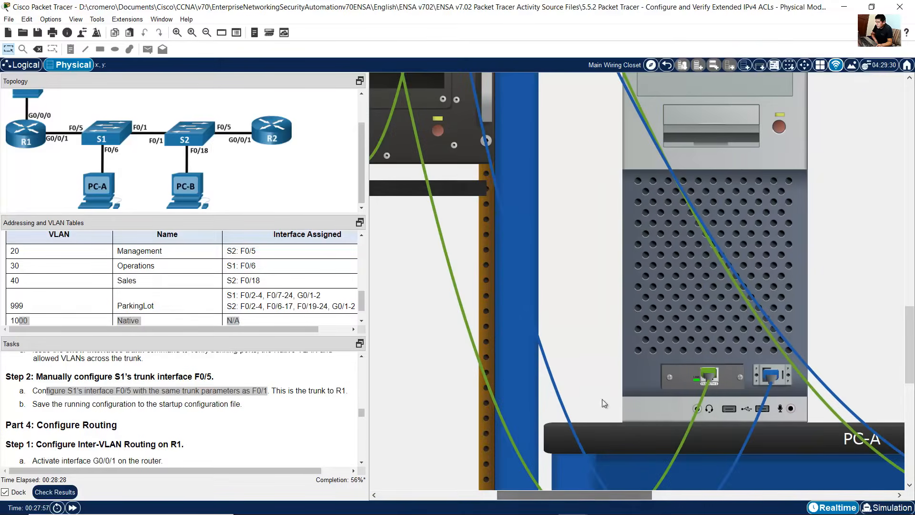
Step: Open S1's console terminal and put interface F0/5 into trunk mode by reusing the earlier commands
click(679, 313)
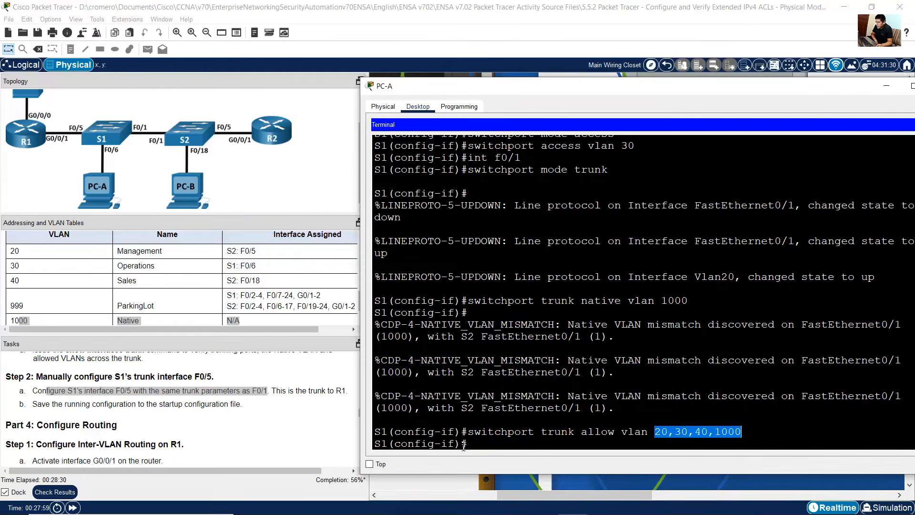
drag(467, 447, 376, 447)
click(569, 395)
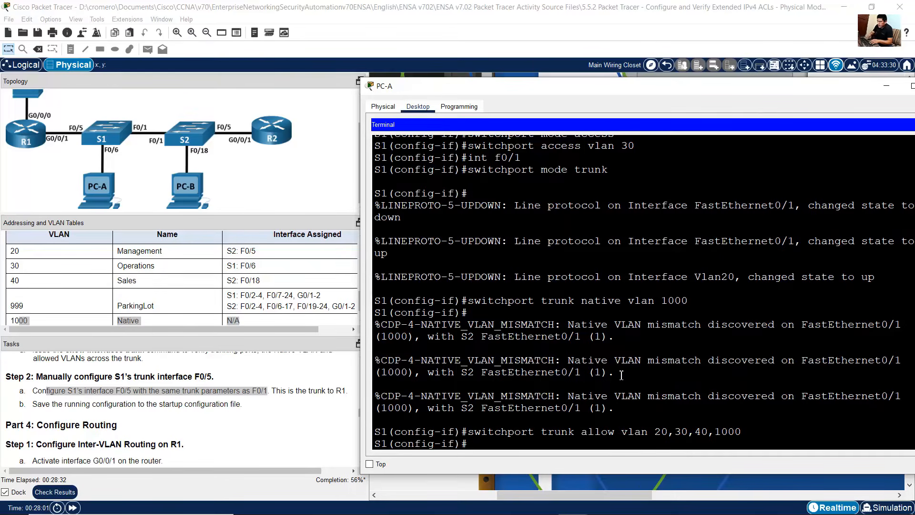
key(Up)
key(Up)
key(Up)
key(Up)
key(BackSpace)
text(5)
key(Return)
key(Up)
key(Up)
key(Up)
key(Up)
key(Return)
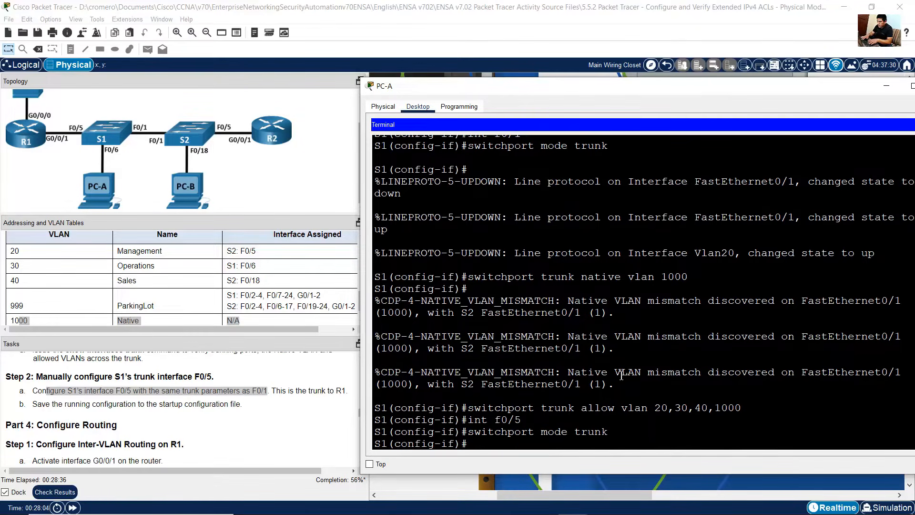
Step: Set F0/5's native VLAN to 1000 and allow VLANs 20,30,40,1000 on the trunk, then exit interface configuration
key(Up)
key(Up)
key(Up)
key(Up)
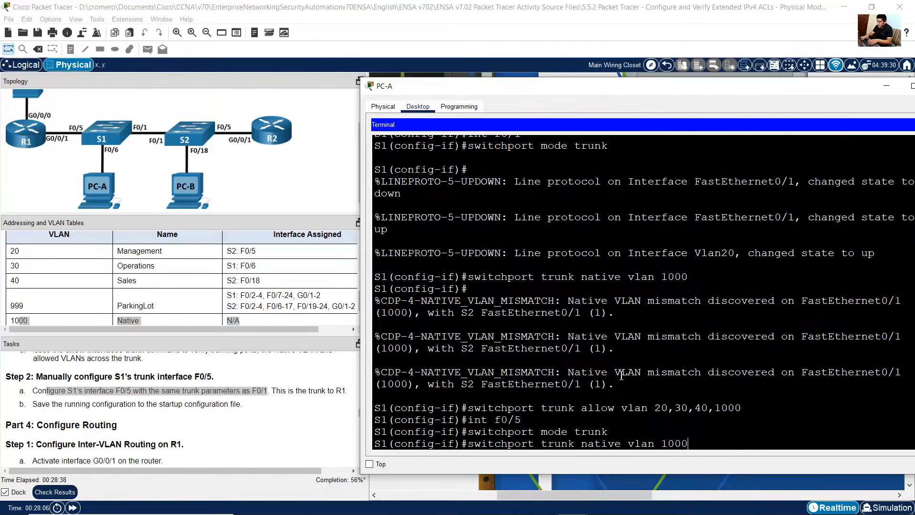
key(Return)
key(Up)
key(Up)
key(Up)
key(Up)
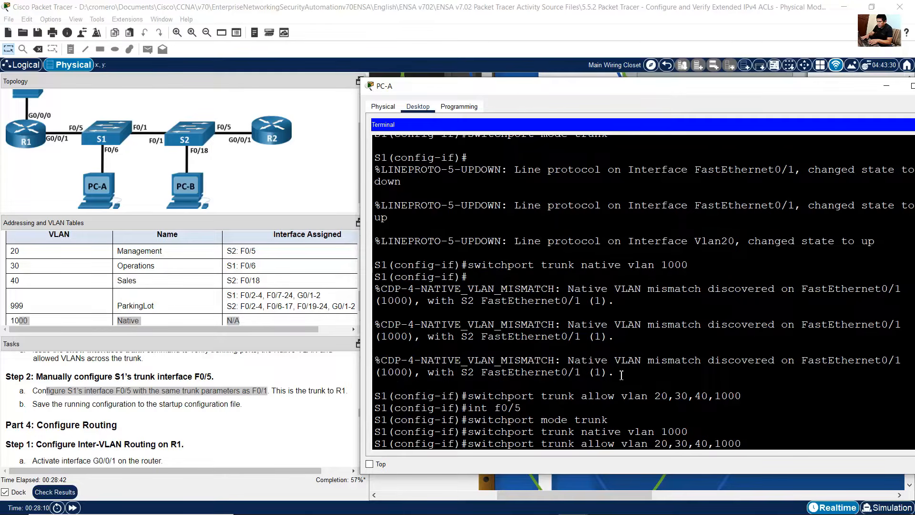
key(Return)
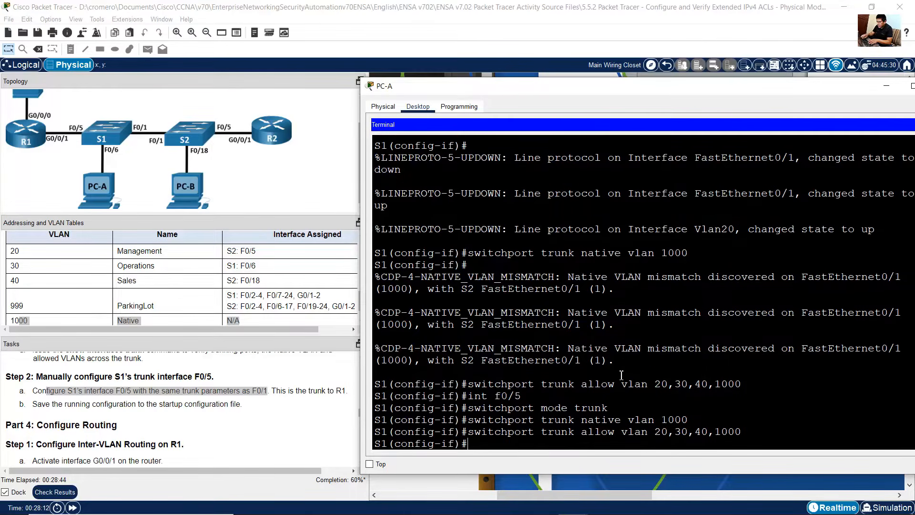
text(exit)
key(Return)
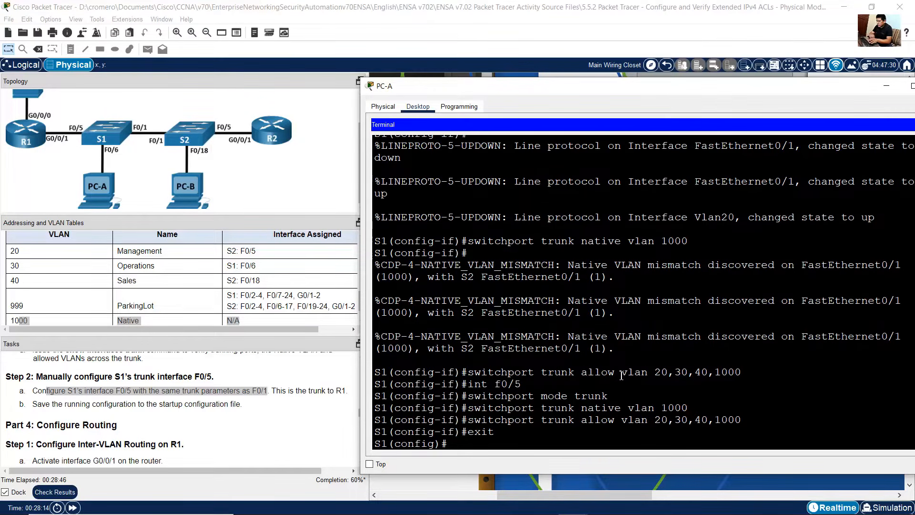
Step: Save S1's running configuration to the startup configuration and close the terminal
drag(37, 405, 193, 405)
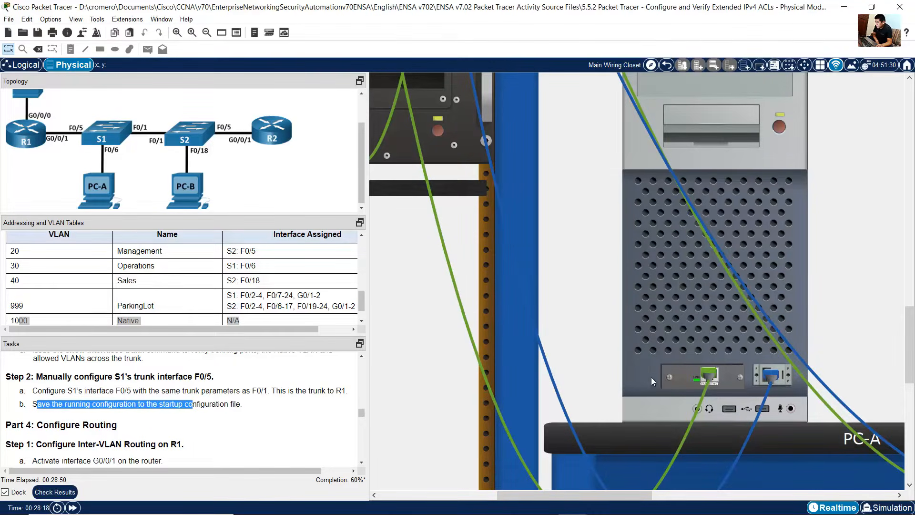
click(693, 325)
text(end)
key(Return)
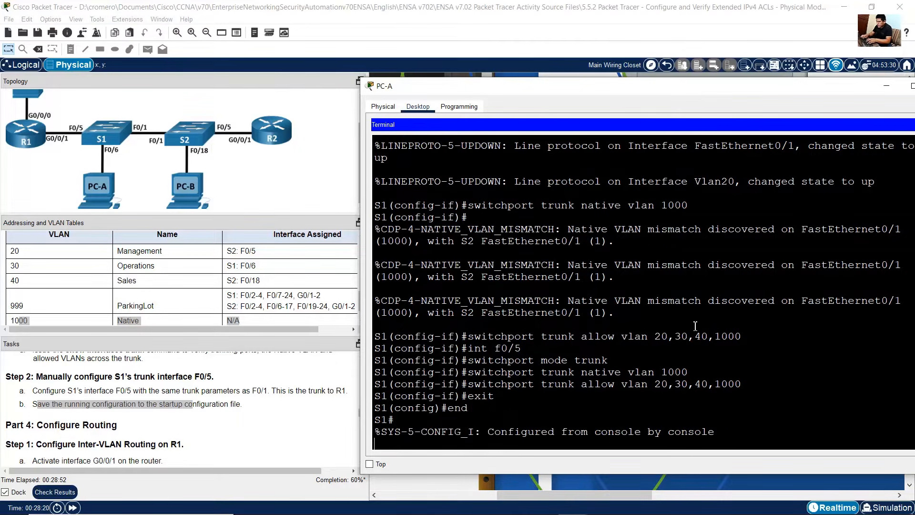
text(copy running-config startup-config)
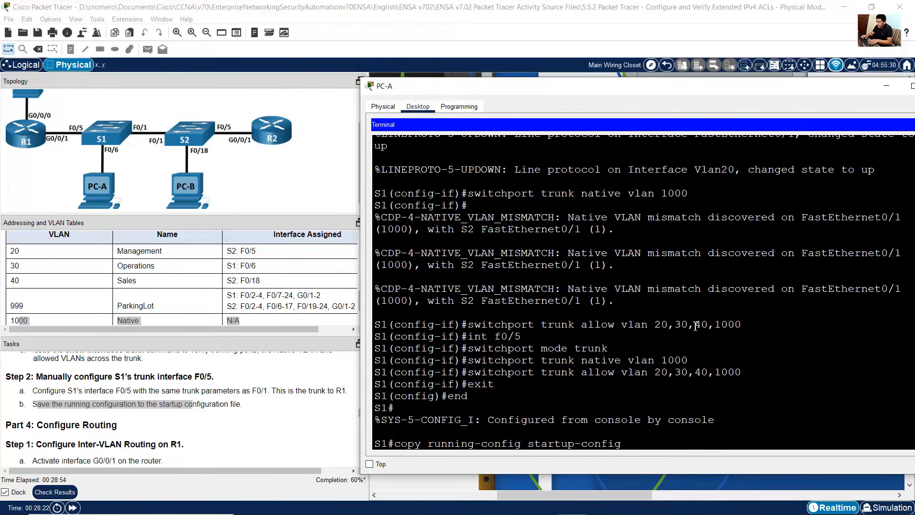
key(Return)
key(Return)
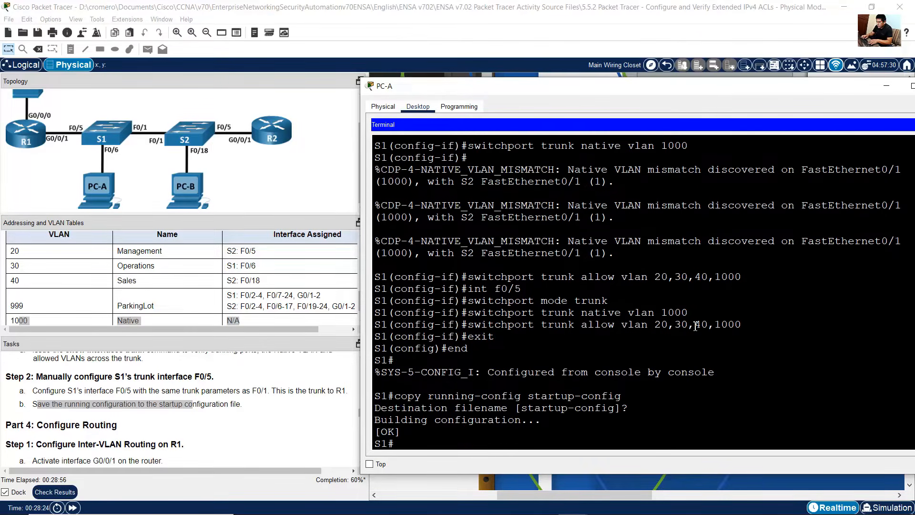
click(601, 5)
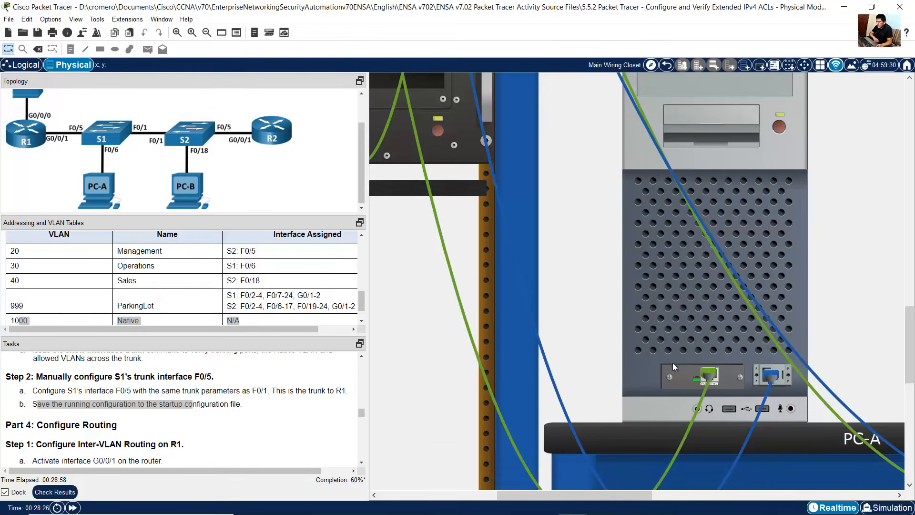
Step: Open S2's console terminal and save its running configuration to the startup configuration
drag(631, 489, 808, 496)
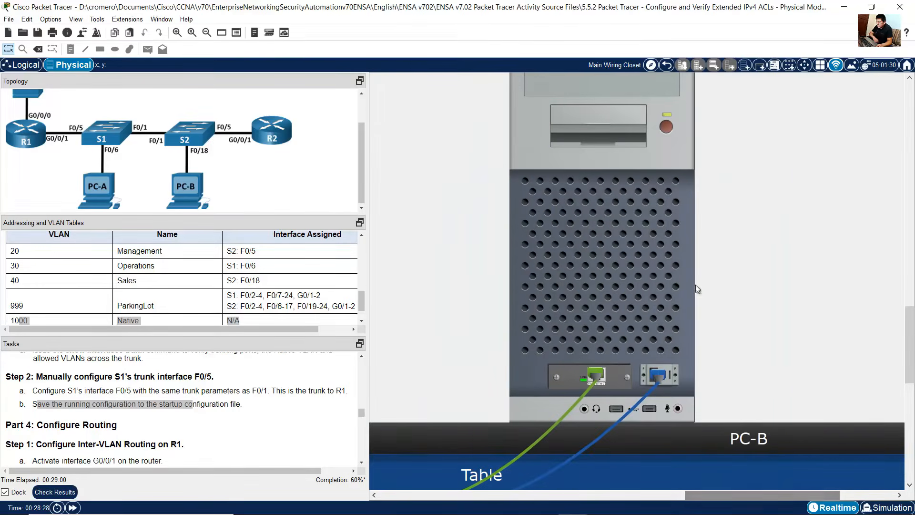
click(664, 251)
key(Up)
key(Up)
key(Up)
key(Down)
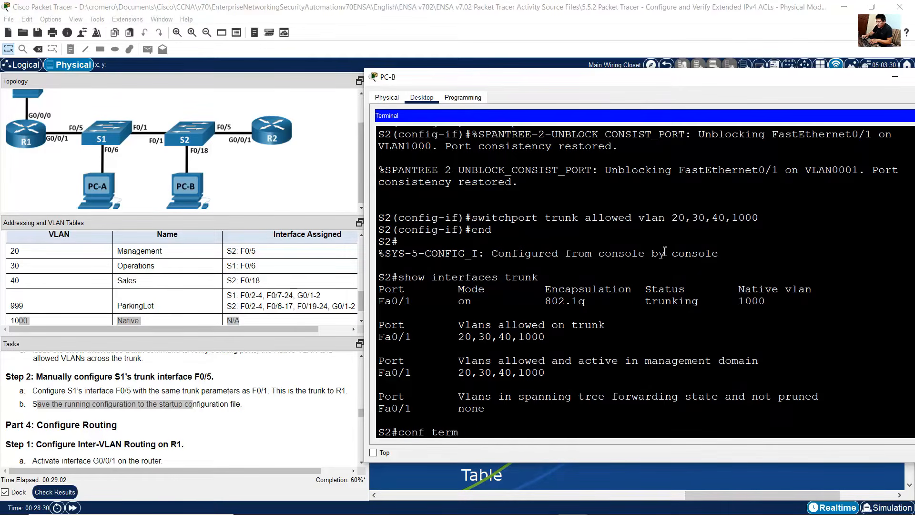
key(Up)
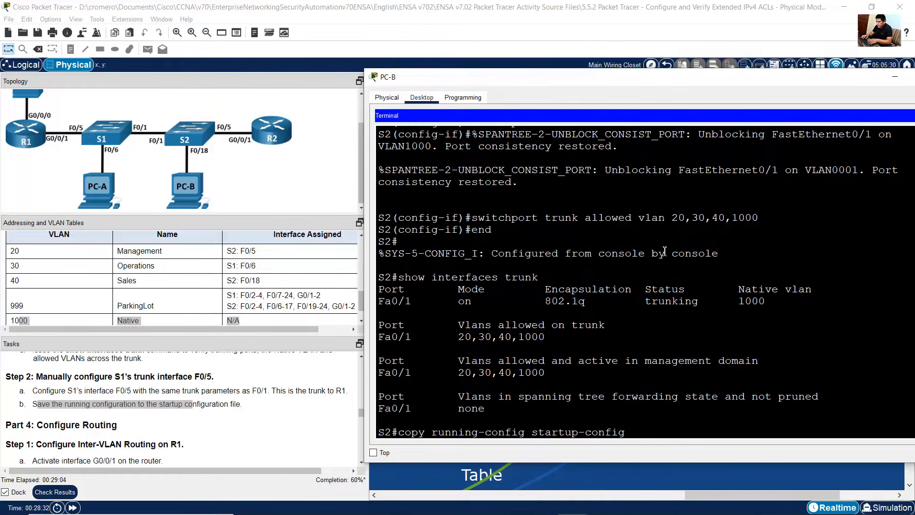
key(Return)
key(Return)
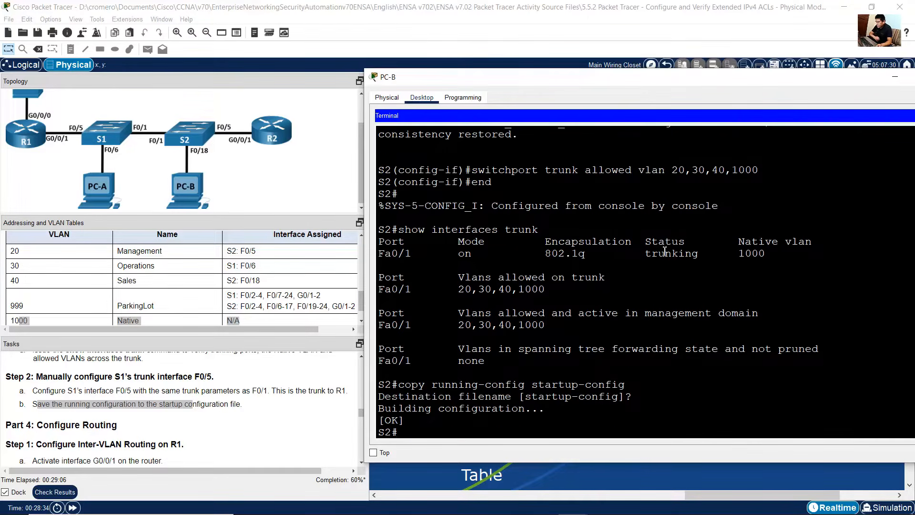
Step: Read the Part 4 inter-VLAN routing instructions and R1's interface entries in the addressing table
click(144, 396)
scroll(143, 395, down, 3)
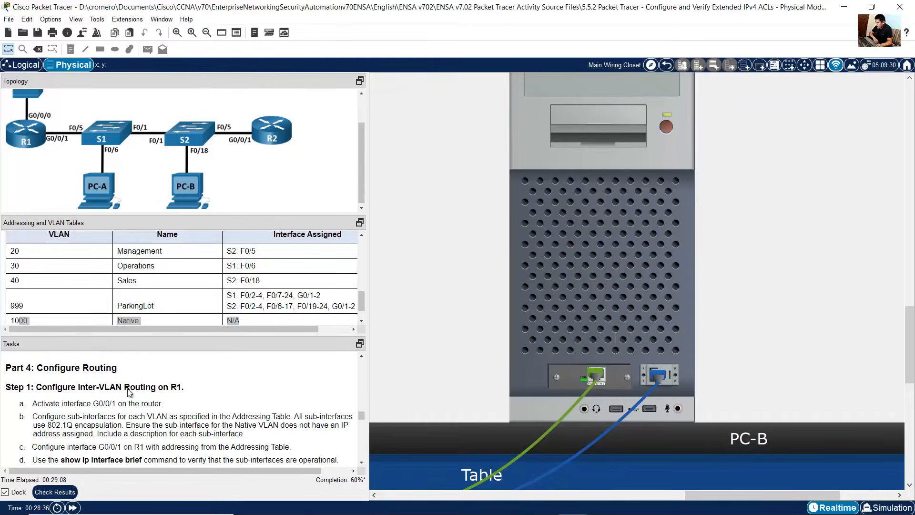
drag(65, 370, 192, 390)
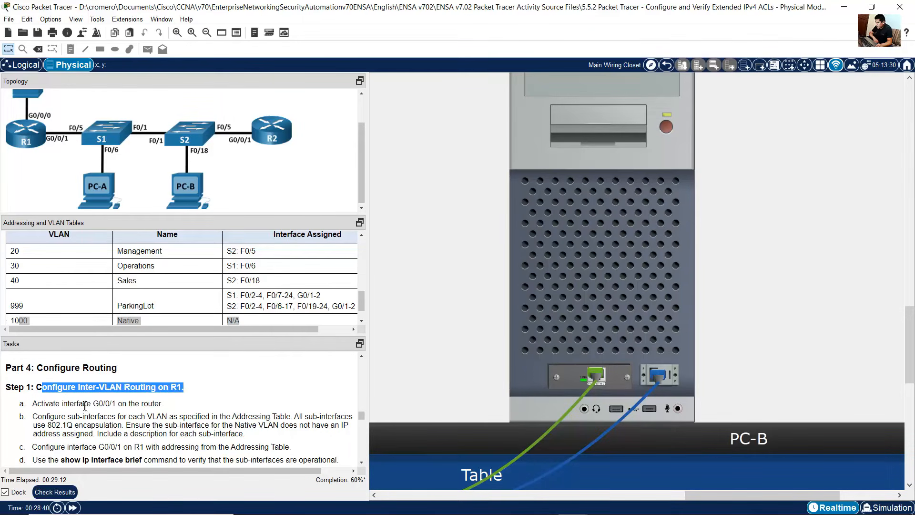
drag(45, 403, 163, 408)
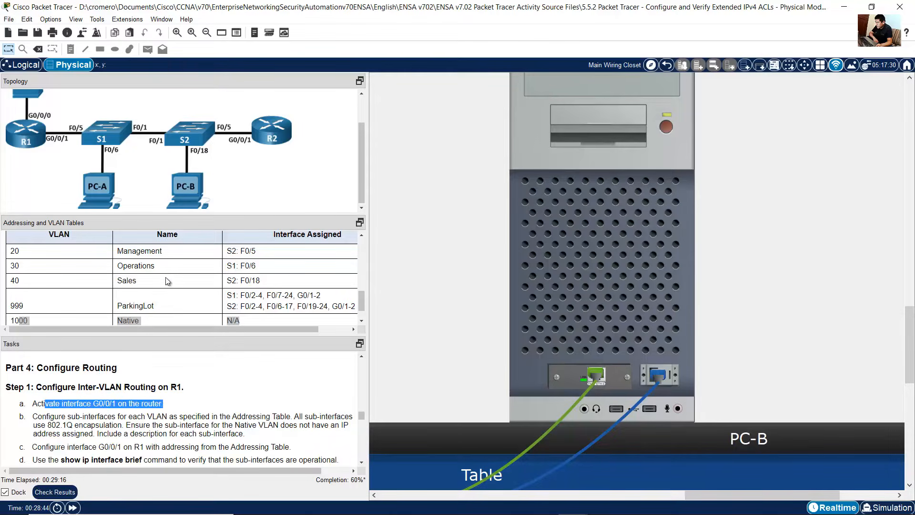
scroll(167, 286, up, 5)
scroll(166, 290, up, 3)
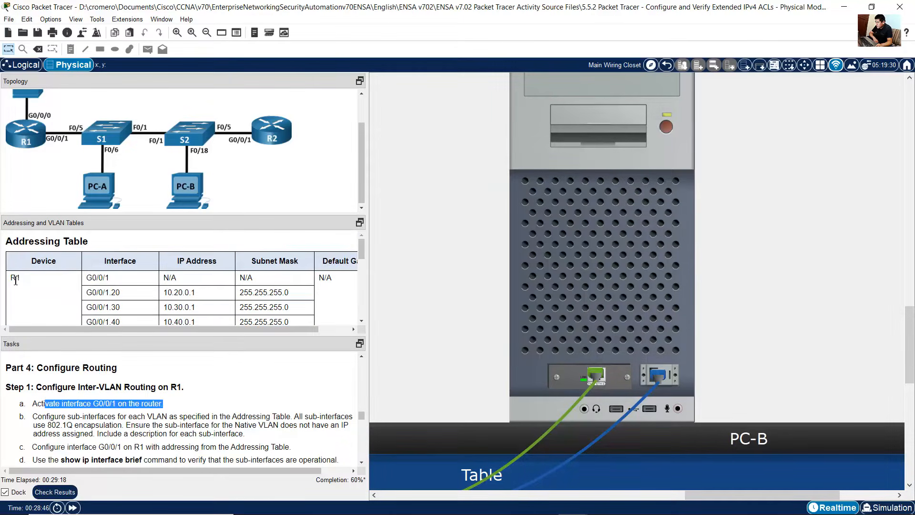
drag(13, 279, 34, 280)
drag(89, 277, 132, 280)
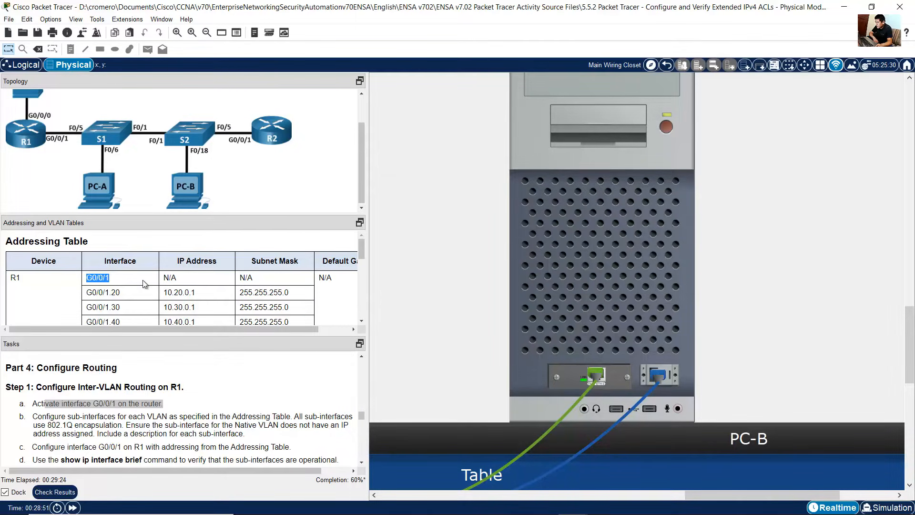
click(134, 293)
click(76, 409)
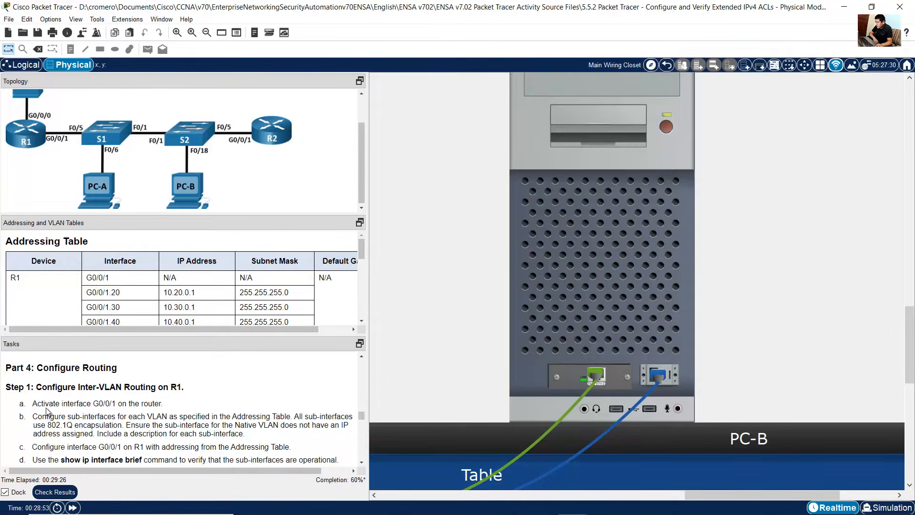
drag(43, 404, 168, 404)
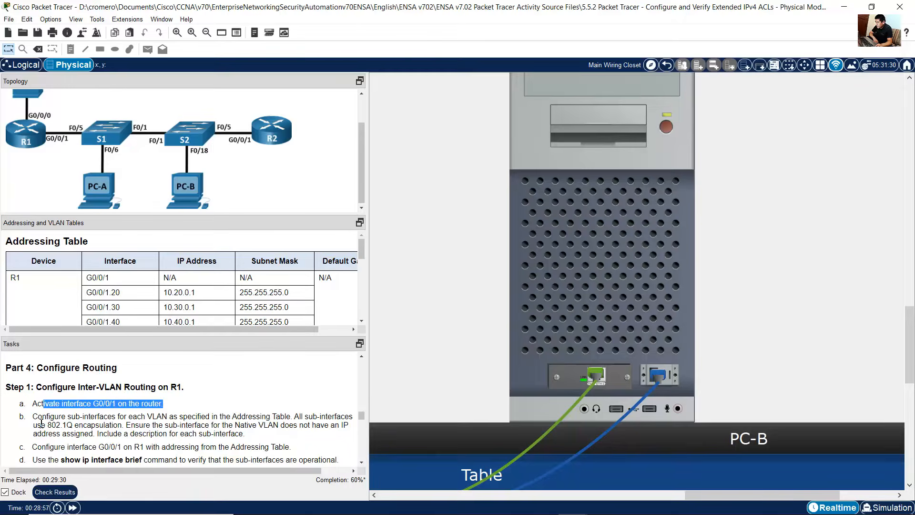
drag(42, 418, 283, 420)
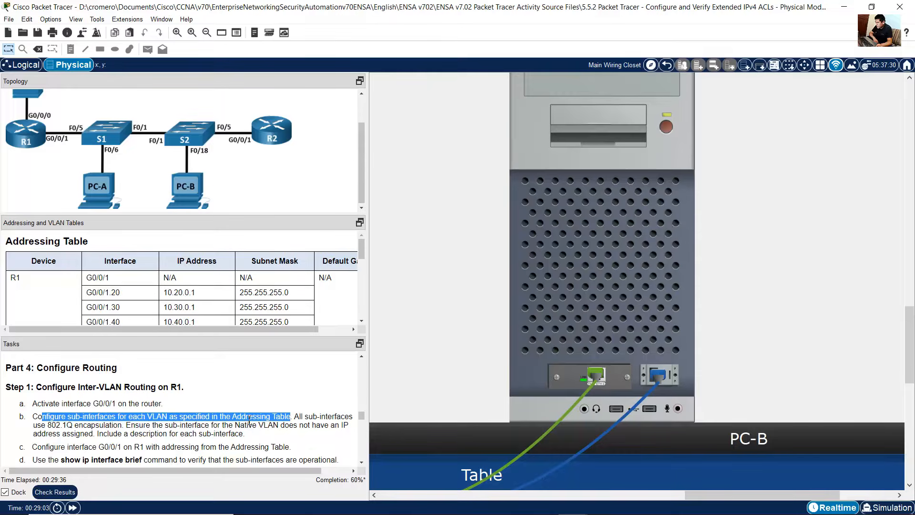
scroll(241, 295, down, 1)
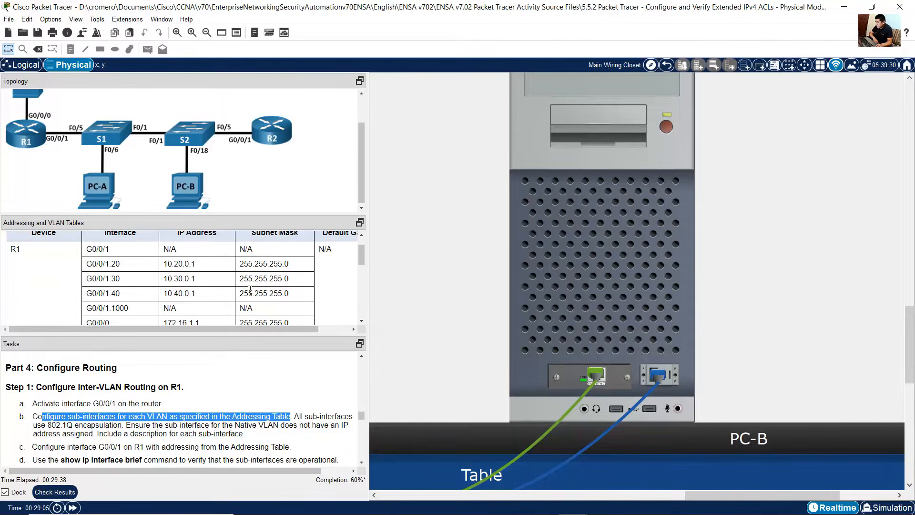
drag(87, 264, 140, 269)
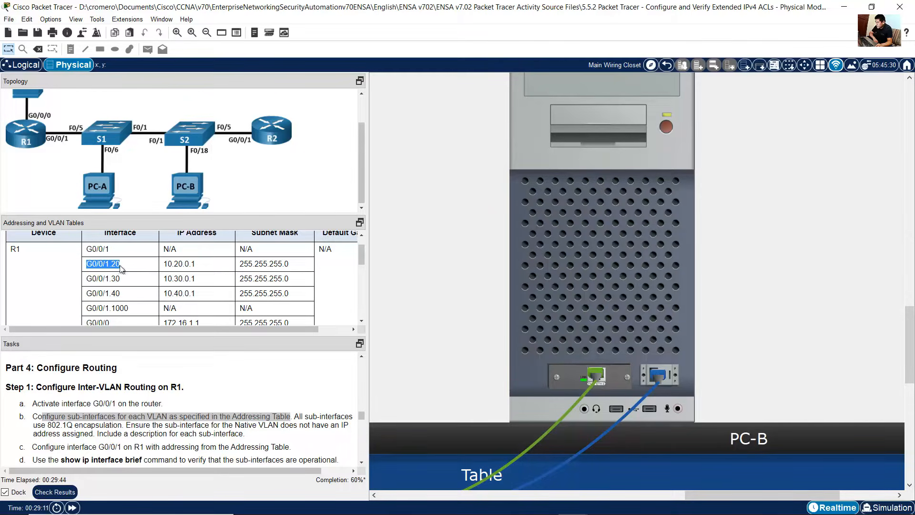
Step: Move the console cable from S1's rear console port to R1's console port
mouse_move(711, 488)
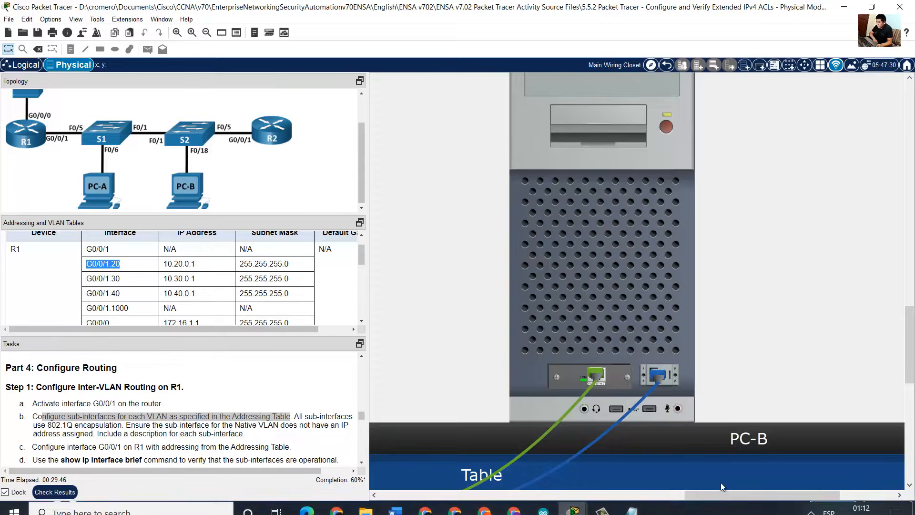
drag(719, 496, 480, 497)
scroll(536, 374, up, 15)
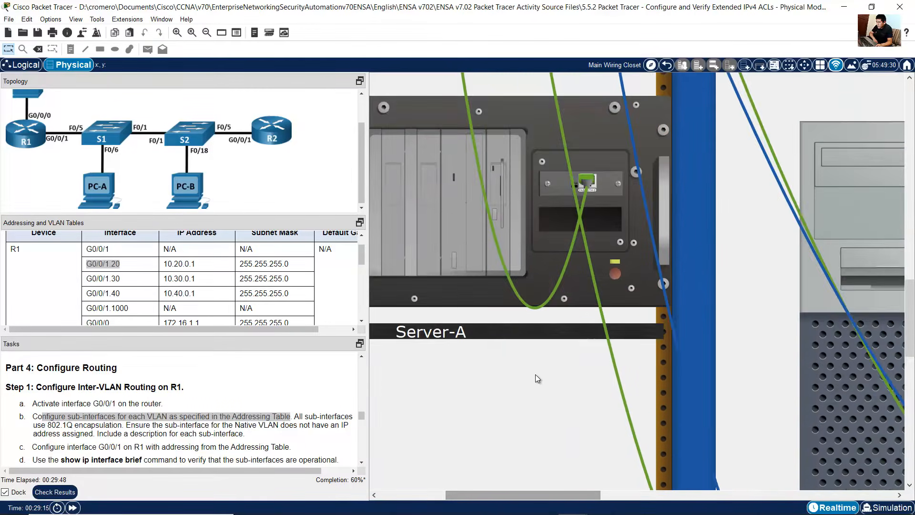
scroll(536, 373, up, 3)
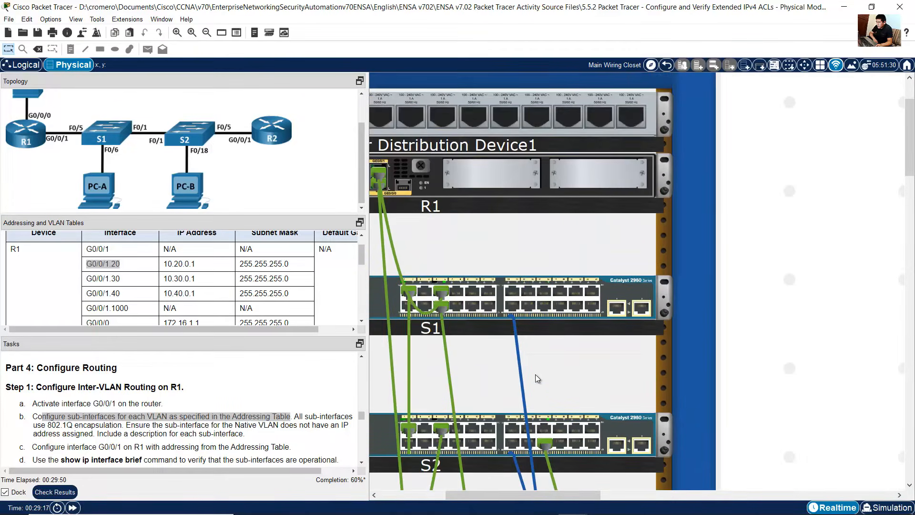
drag(579, 496, 548, 496)
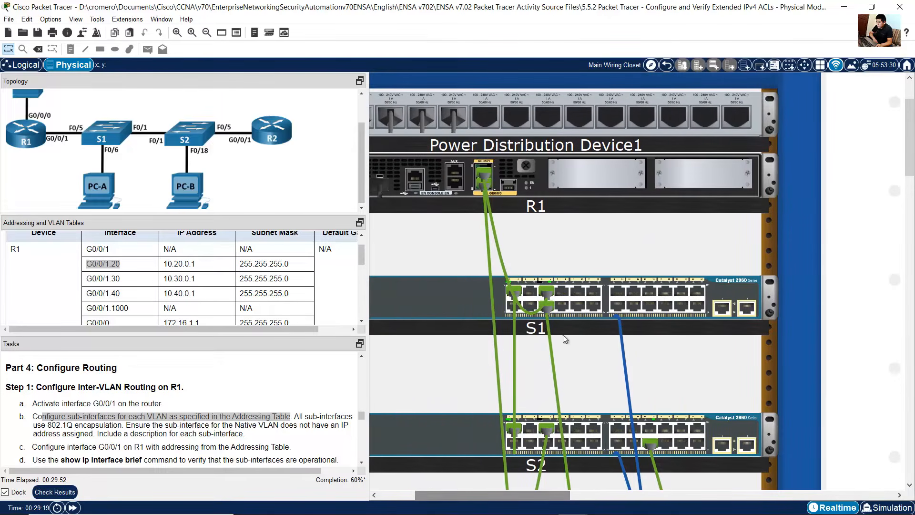
right_click(419, 299)
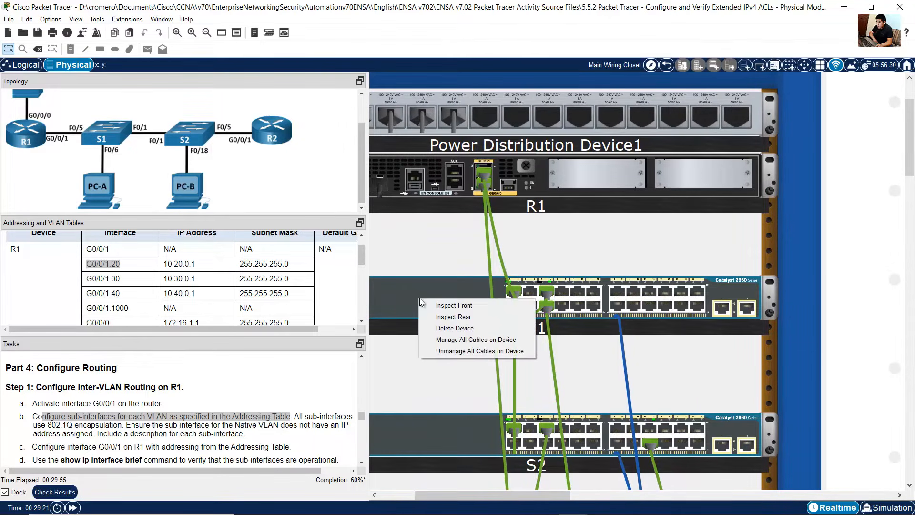
click(443, 317)
drag(548, 496, 562, 495)
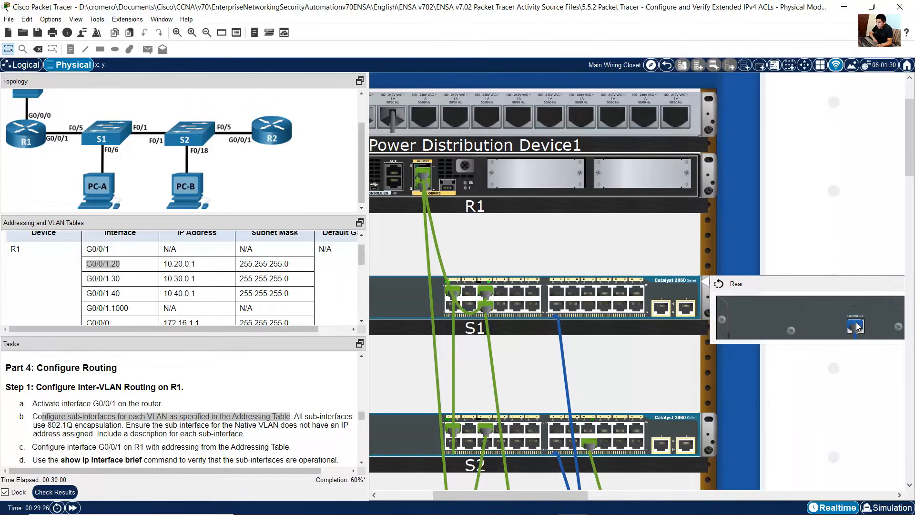
drag(857, 326, 397, 183)
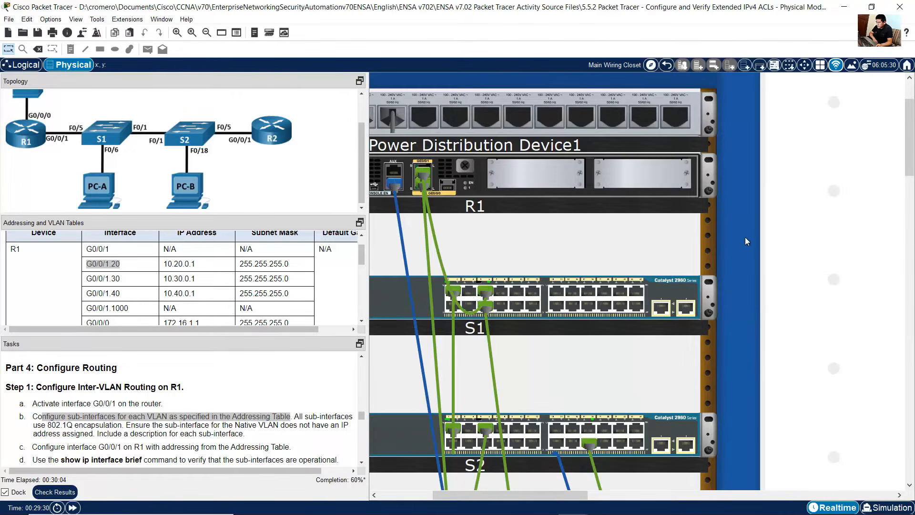
scroll(864, 262, down, 10)
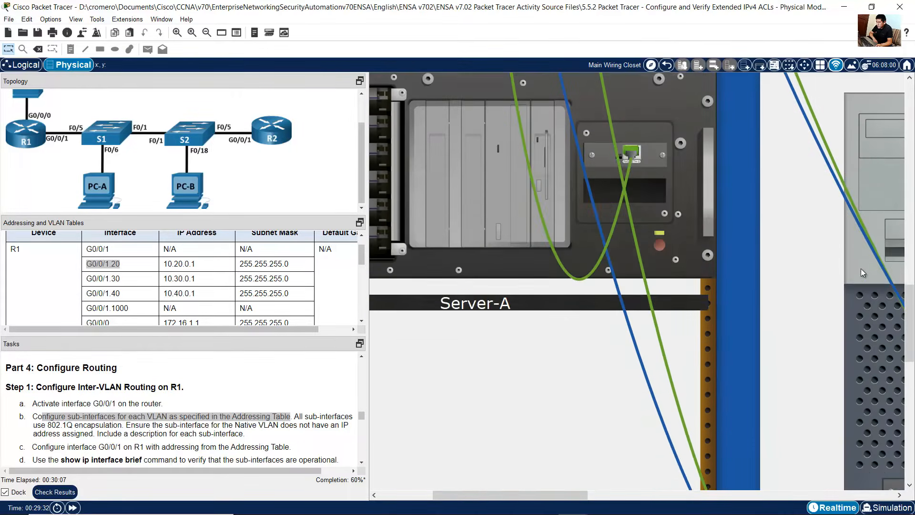
drag(571, 493, 644, 479)
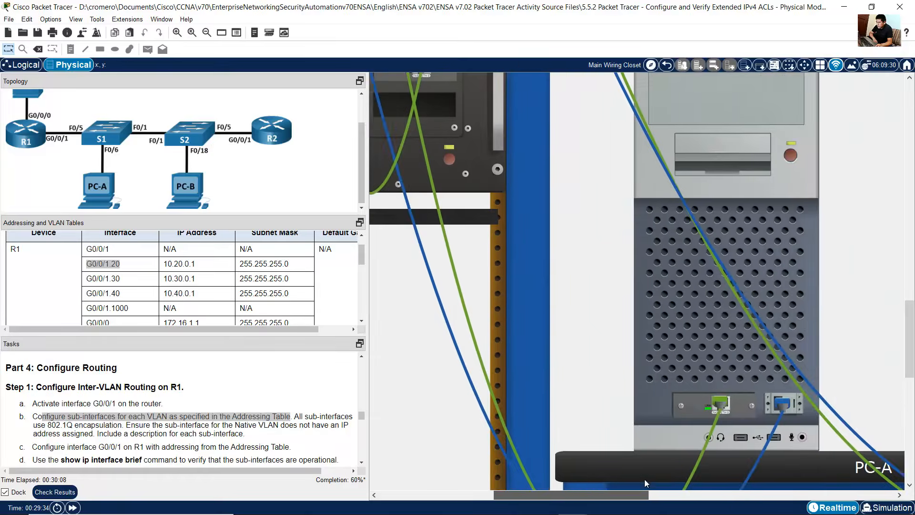
Step: Open PC-A's desktop terminal with default settings to reach R1's console
click(736, 267)
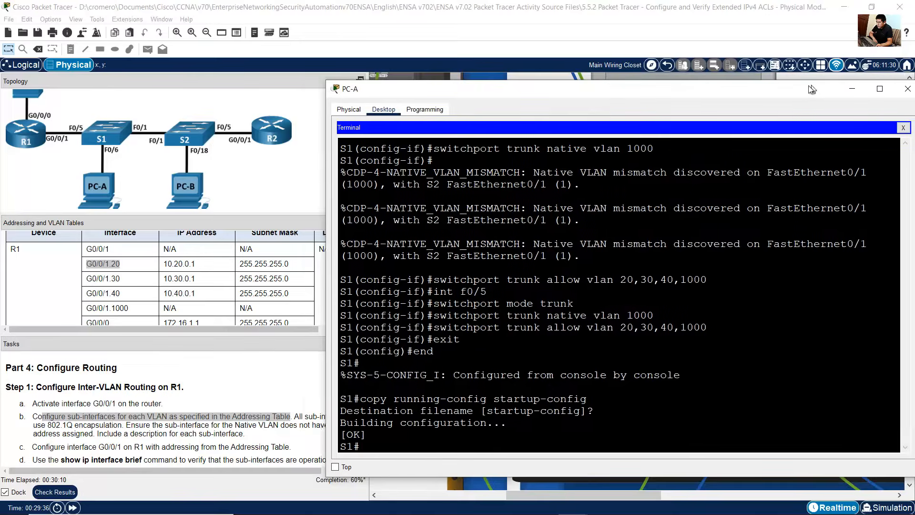
click(885, 127)
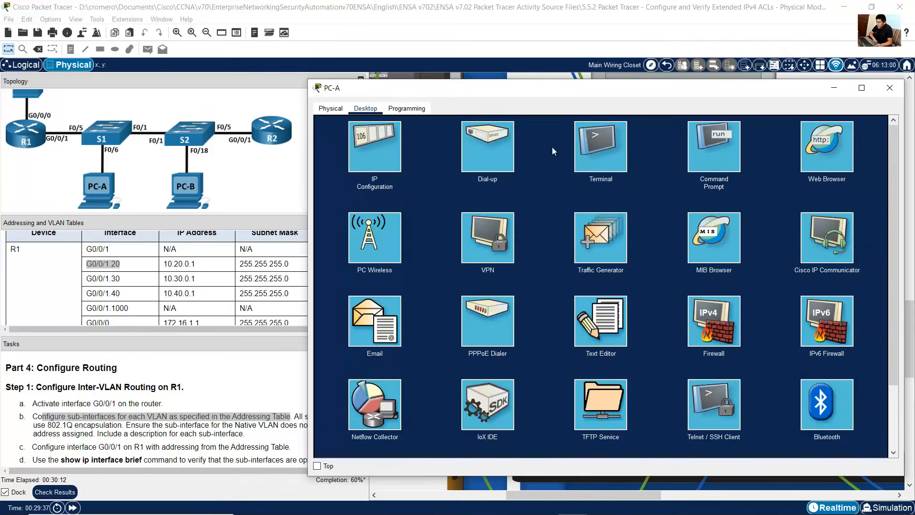
click(605, 144)
click(865, 223)
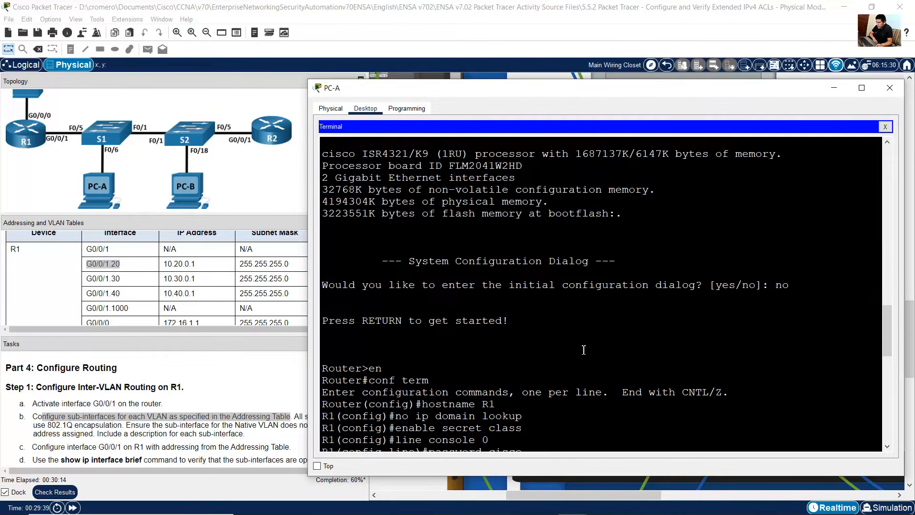
drag(464, 319, 515, 381)
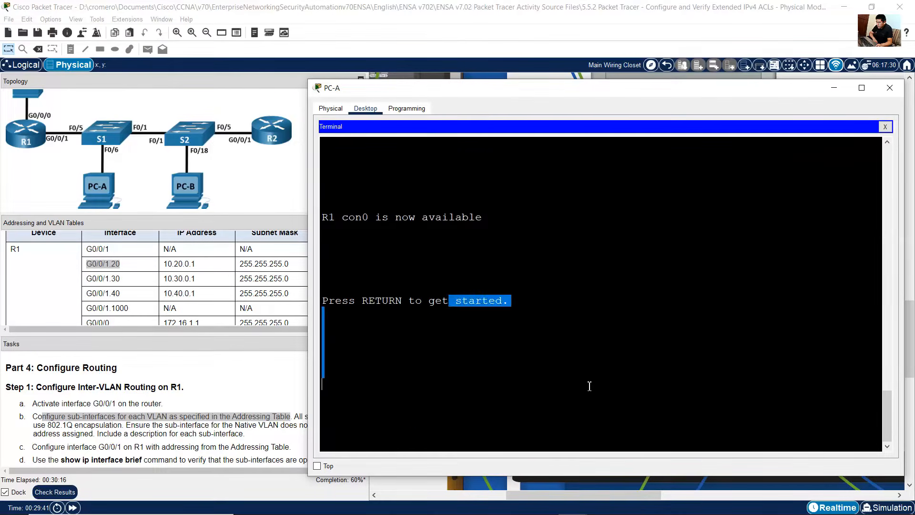
click(604, 384)
key(Return)
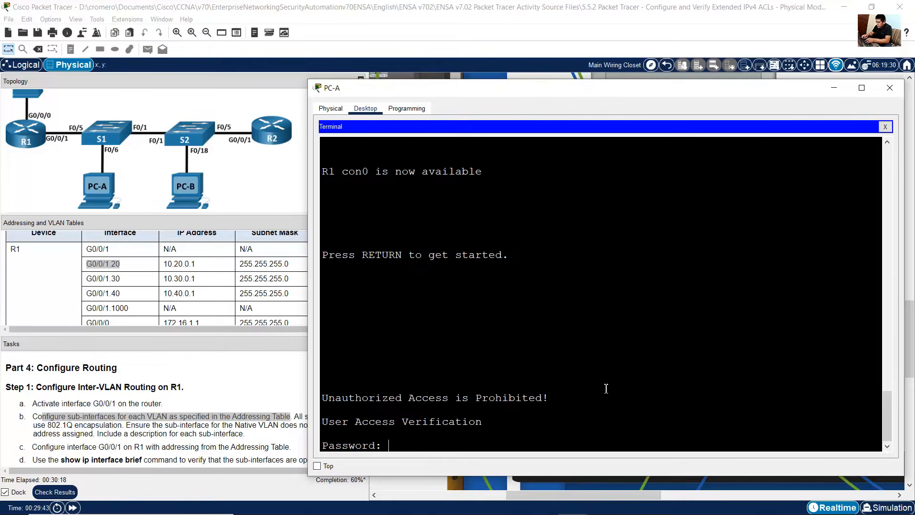
Step: Log into R1 with the console and enable passwords and enter global configuration mode
key(Return)
text(enable)
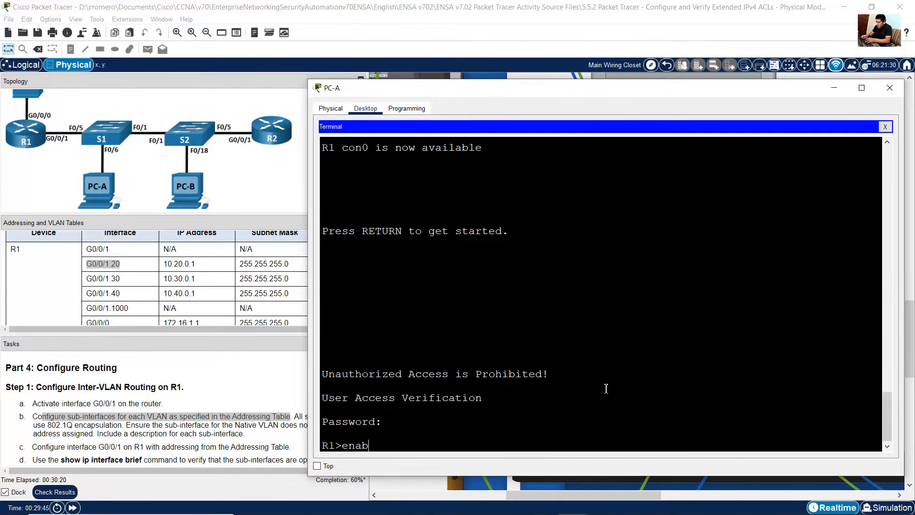
key(Return)
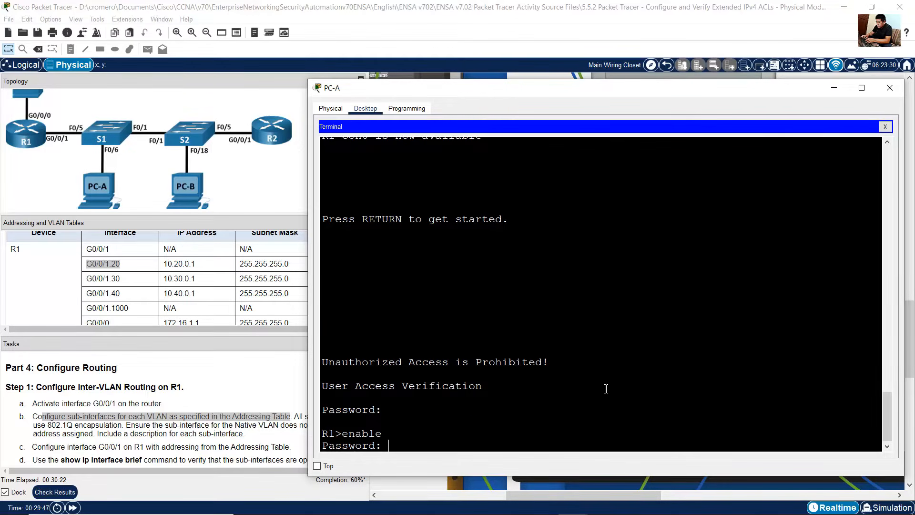
key(Return)
text(conf ter)
key(Return)
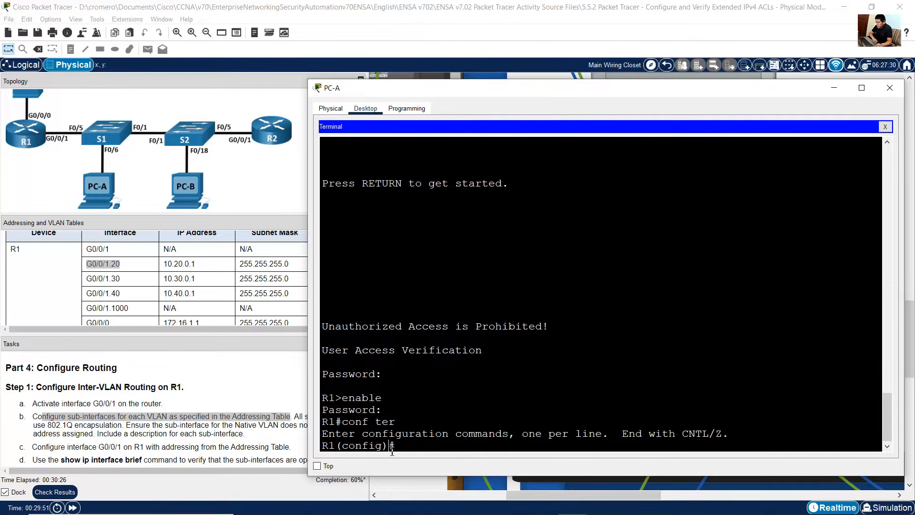
Step: Enter configuration of R1's subinterface G0/0/1.20
drag(394, 450, 316, 448)
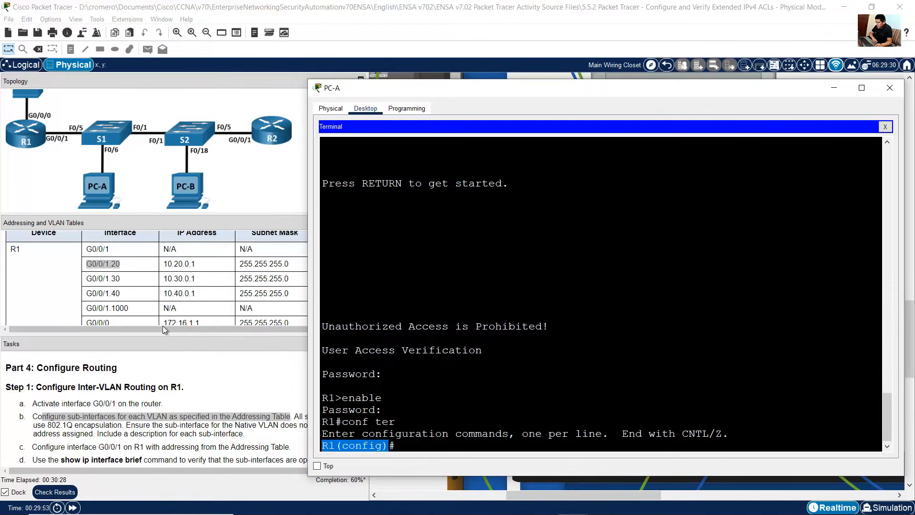
drag(122, 264, 86, 266)
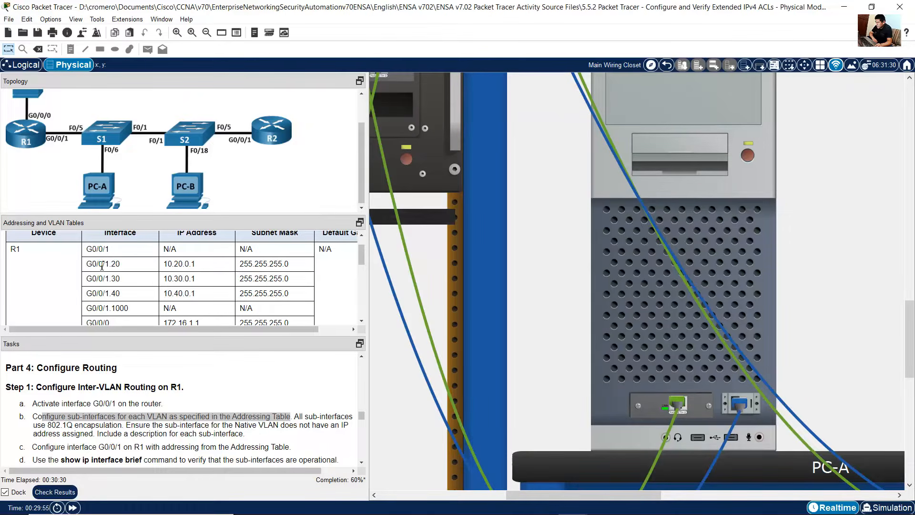
click(668, 338)
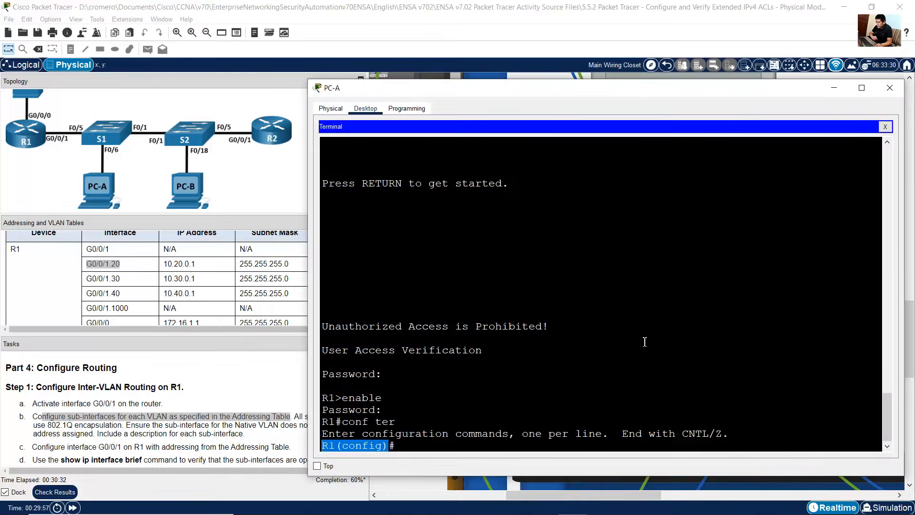
click(619, 420)
text(int )
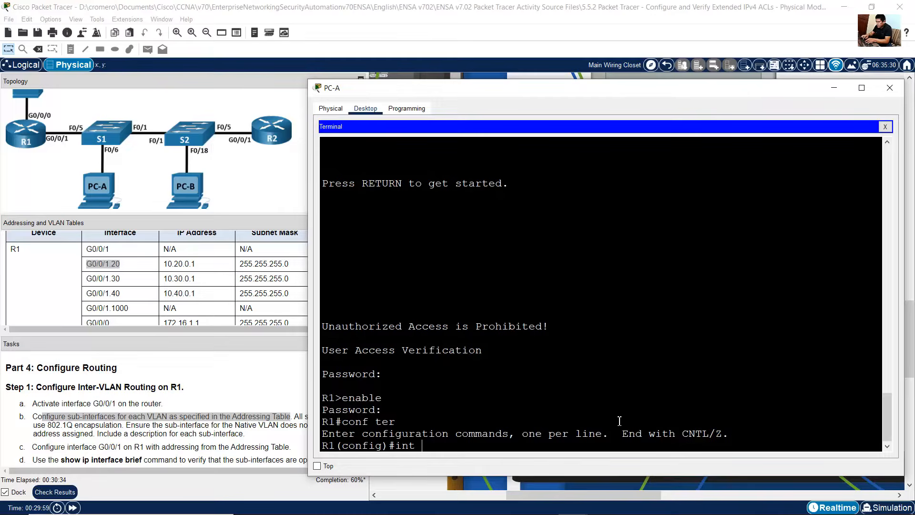
text(g0/0/1.20)
key(Return)
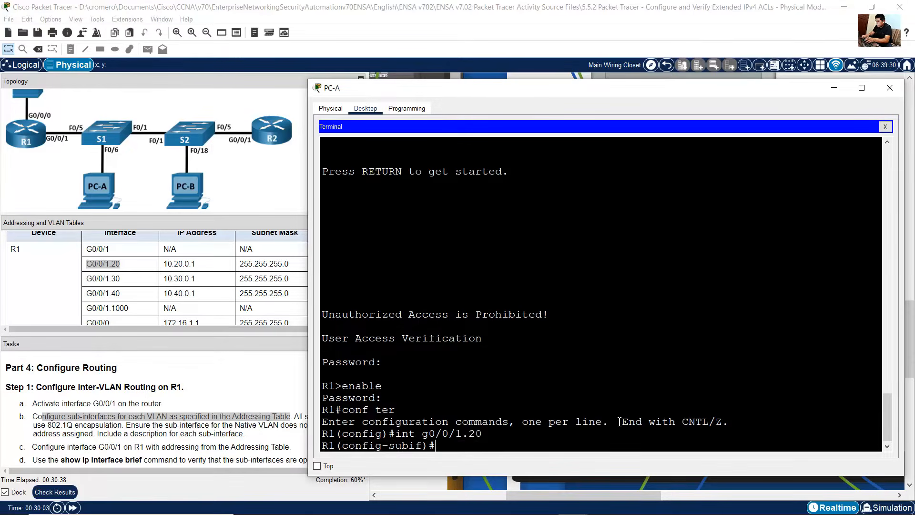
Step: Set 802.1Q encapsulation for VLAN 20 on subinterface G0/0/1.20
click(284, 405)
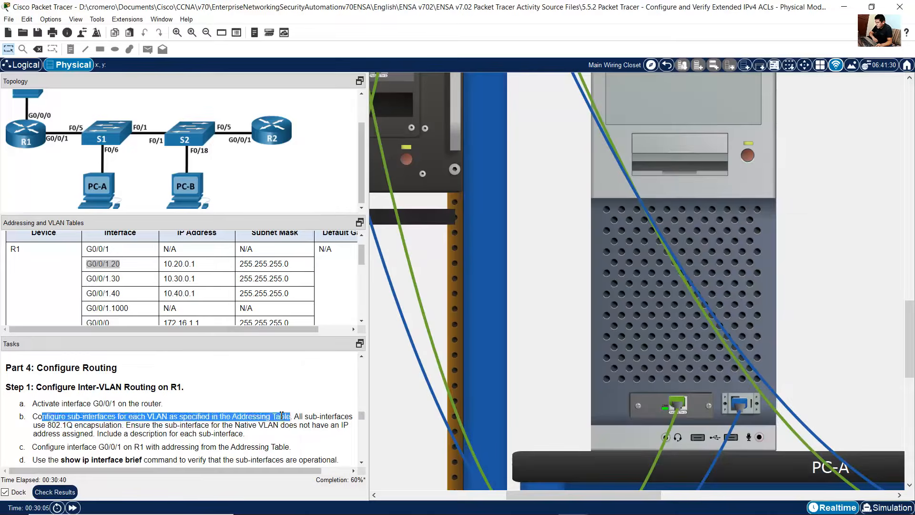
click(293, 421)
drag(296, 420, 182, 426)
click(666, 351)
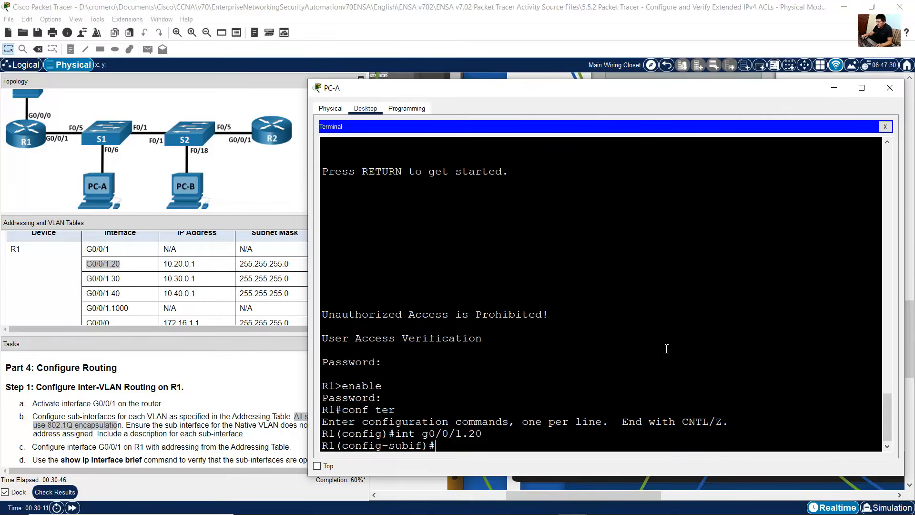
text(encapsula)
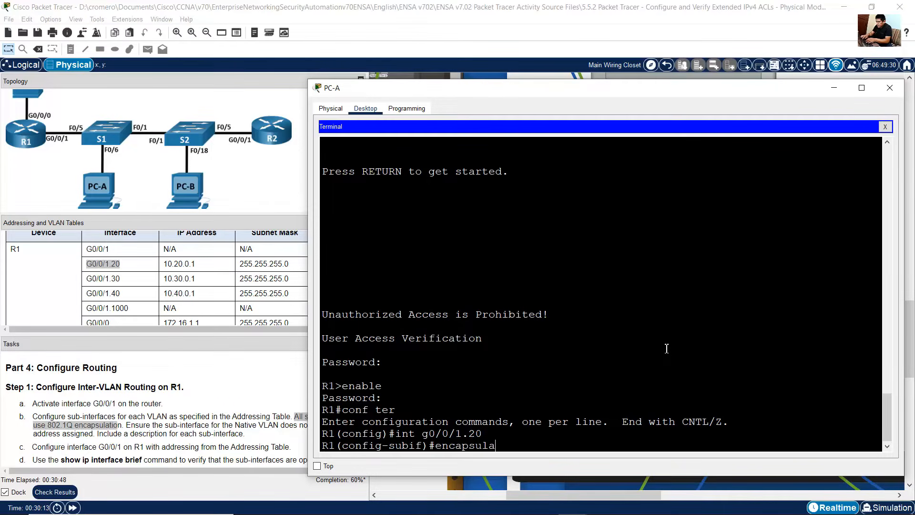
text(tion dot1q)
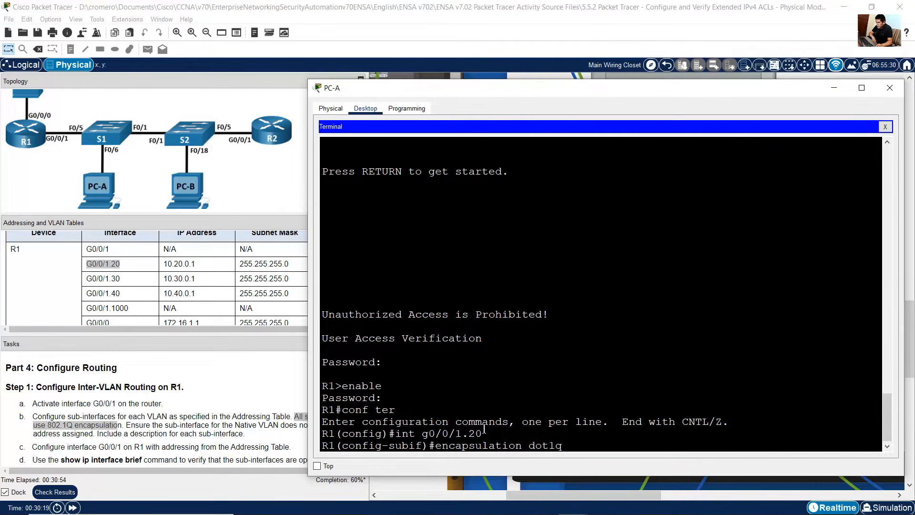
text( 20)
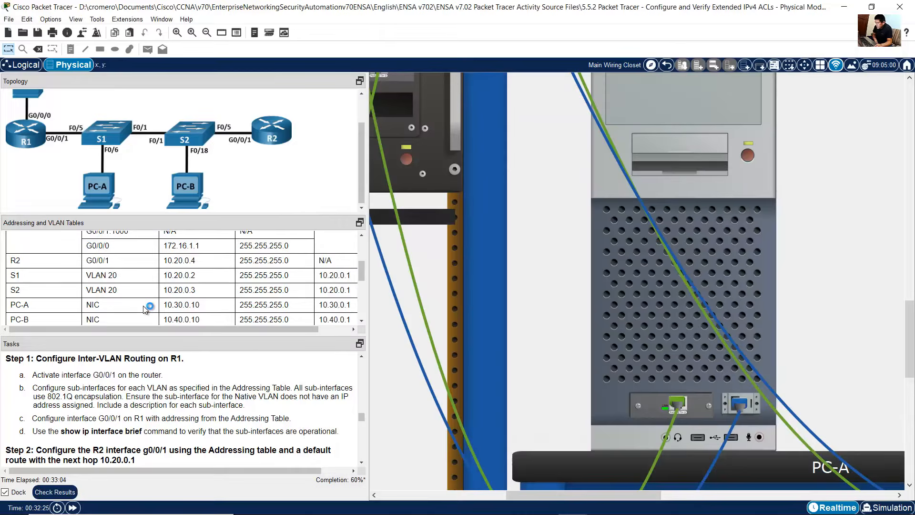
scroll(146, 307, down, 4)
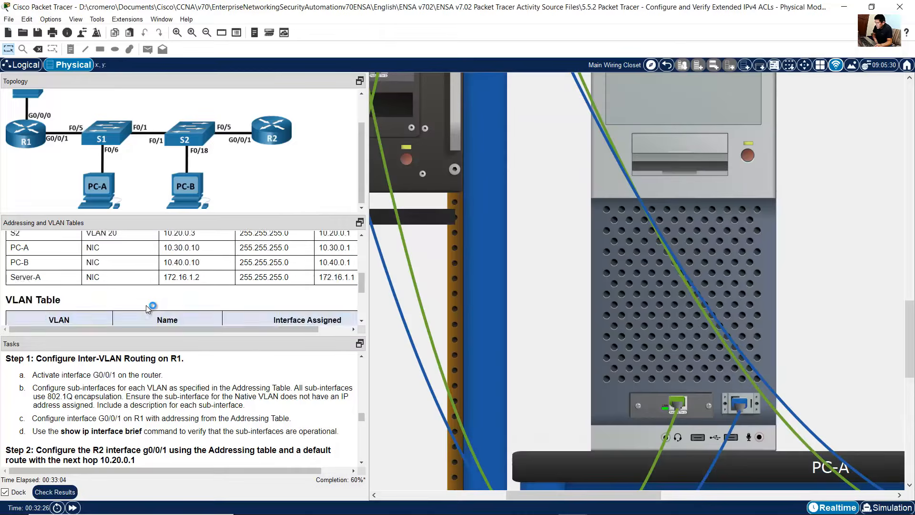
drag(14, 280, 186, 287)
scroll(186, 286, up, 5)
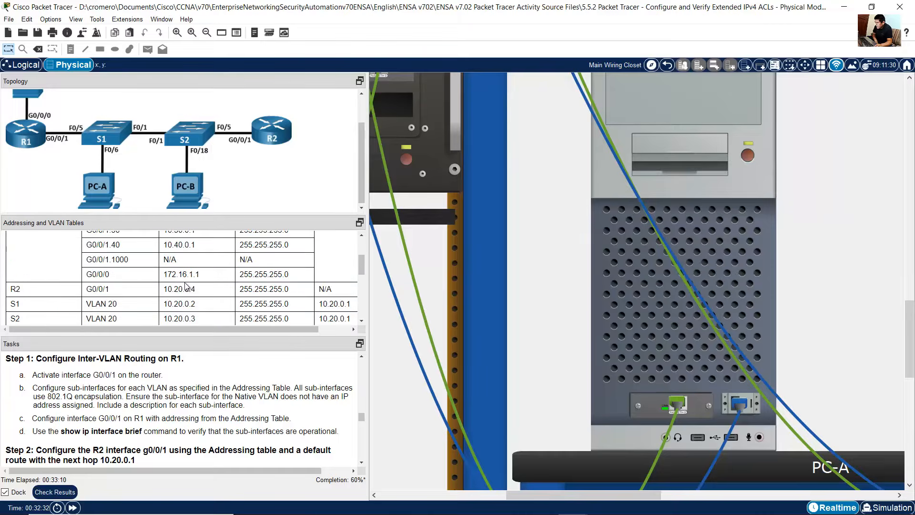
scroll(186, 286, up, 1)
drag(100, 295, 204, 295)
scroll(204, 297, down, 1)
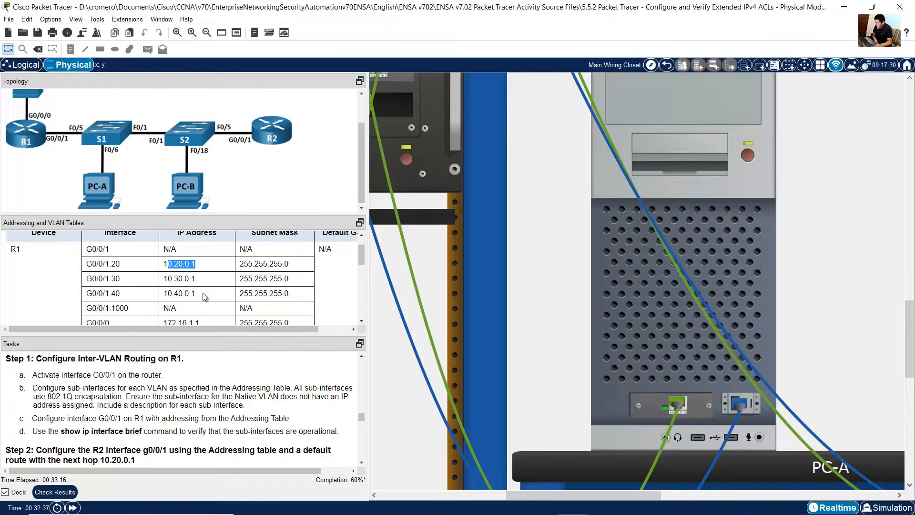
click(662, 307)
click(648, 438)
key(Return)
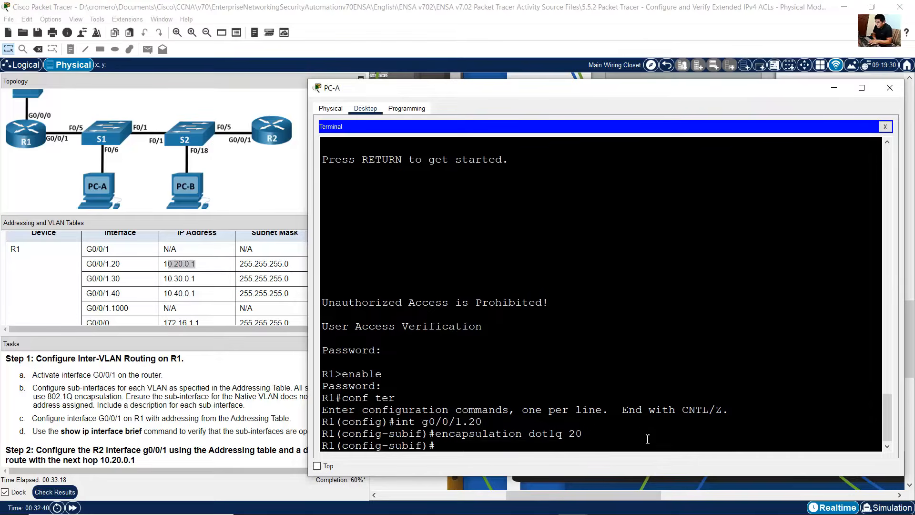
Step: Assign IP address 10.20.0.1 with mask 255.255.255.0 to subinterface G0/0/1.20
click(257, 394)
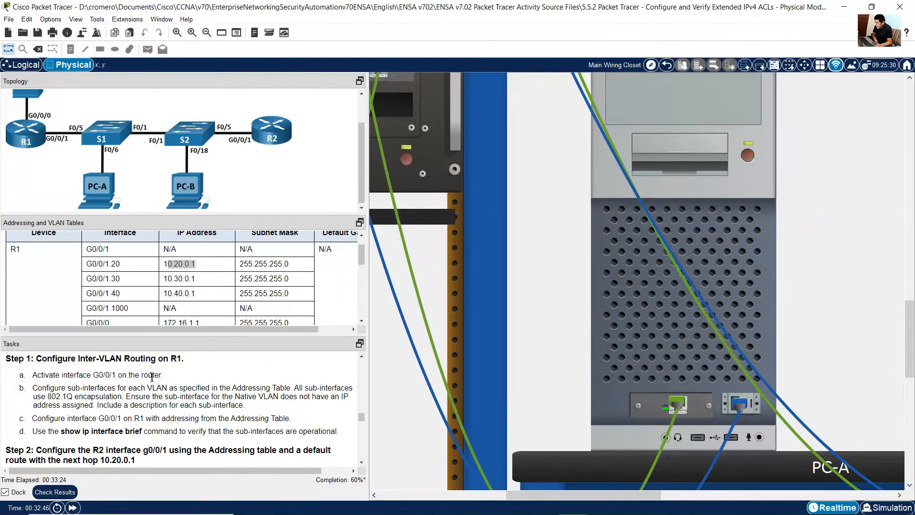
click(643, 329)
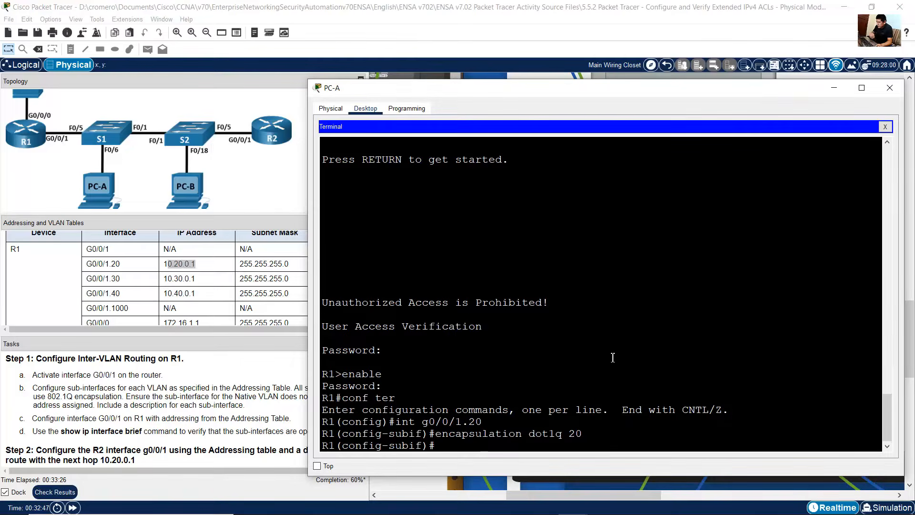
text(ip address)
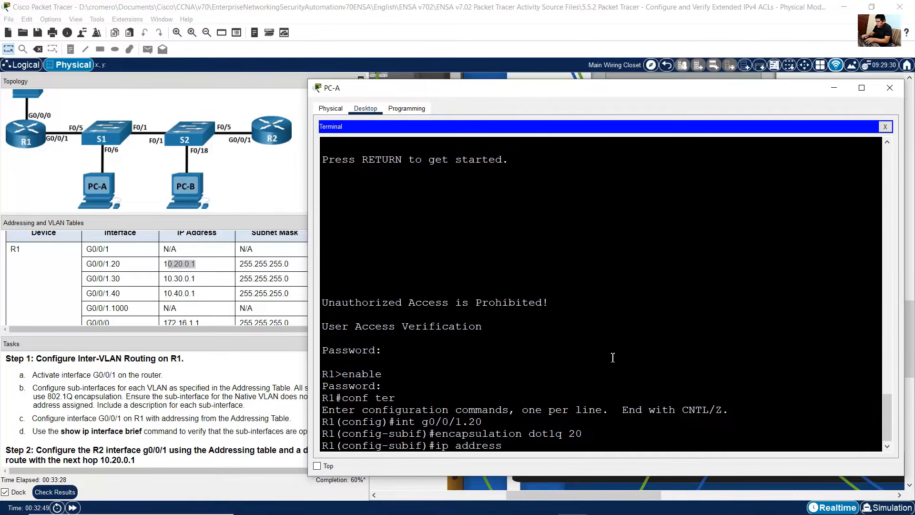
text( 10.20.0.1)
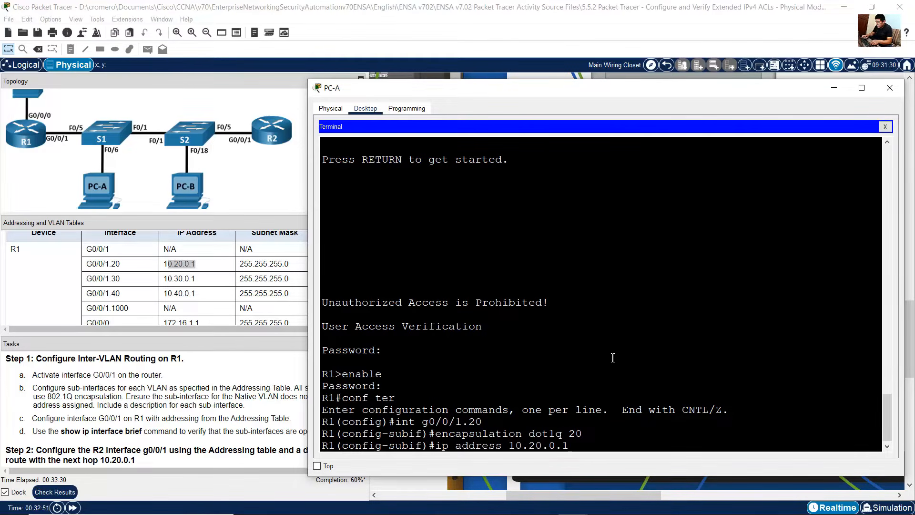
text( 255.255.255.0)
key(Return)
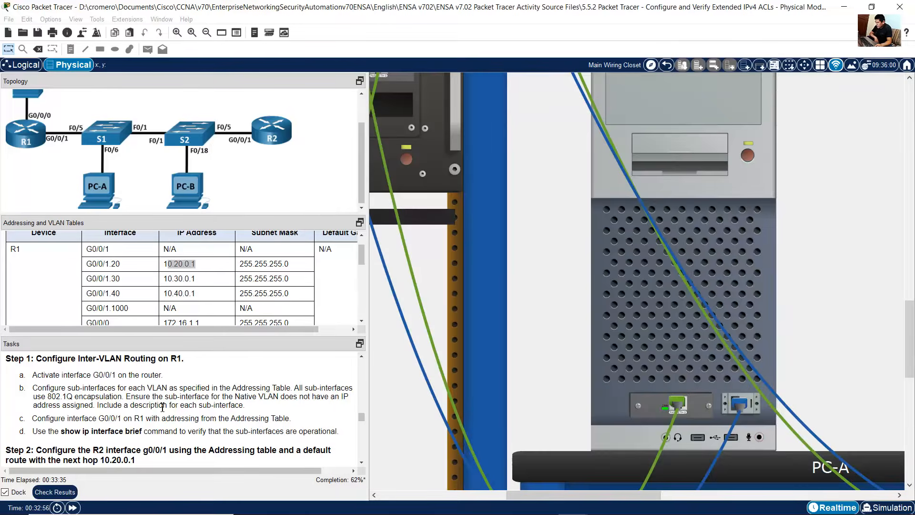
Step: Add the description Management to subinterface G0/0/1.20
click(890, 88)
drag(112, 405, 244, 404)
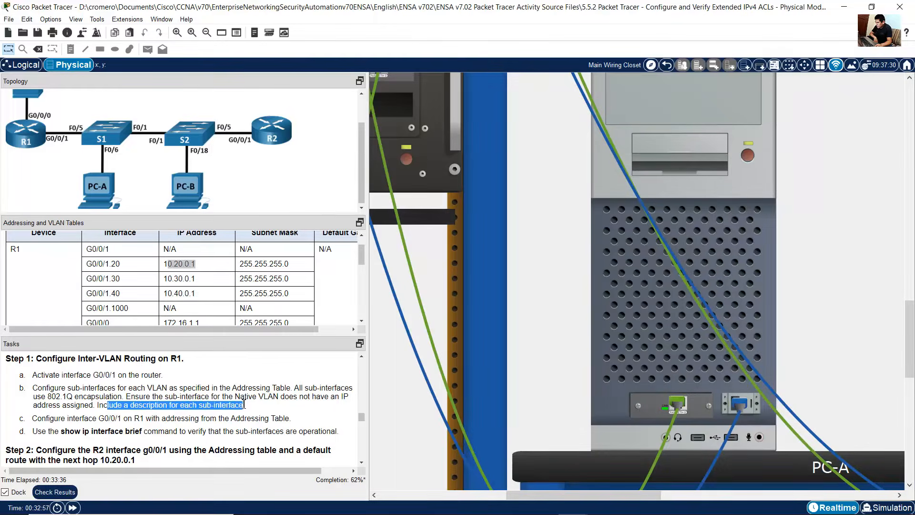
click(647, 390)
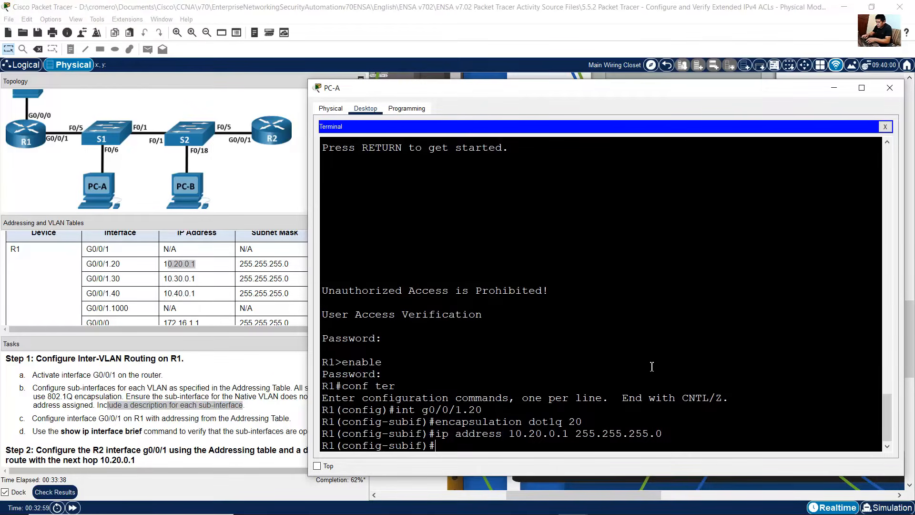
text(description )
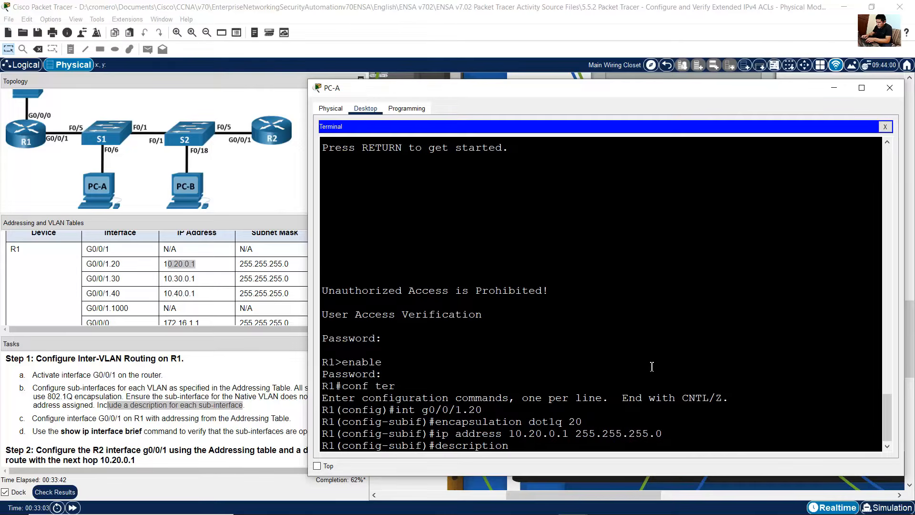
text(Management)
key(Return)
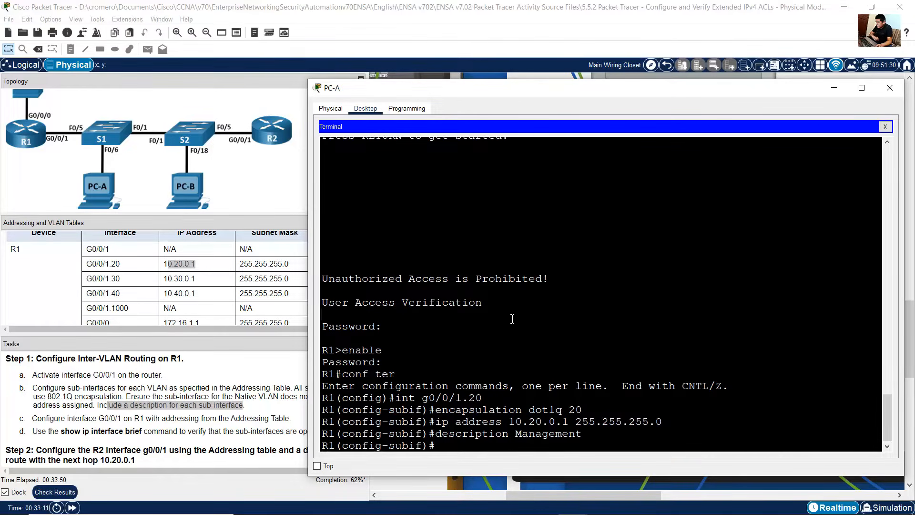
Step: Create subinterface G0/0/1.30 with 802.1Q encapsulation for VLAN 30 by editing recalled commands
key(Up)
key(Up)
key(Up)
key(Up)
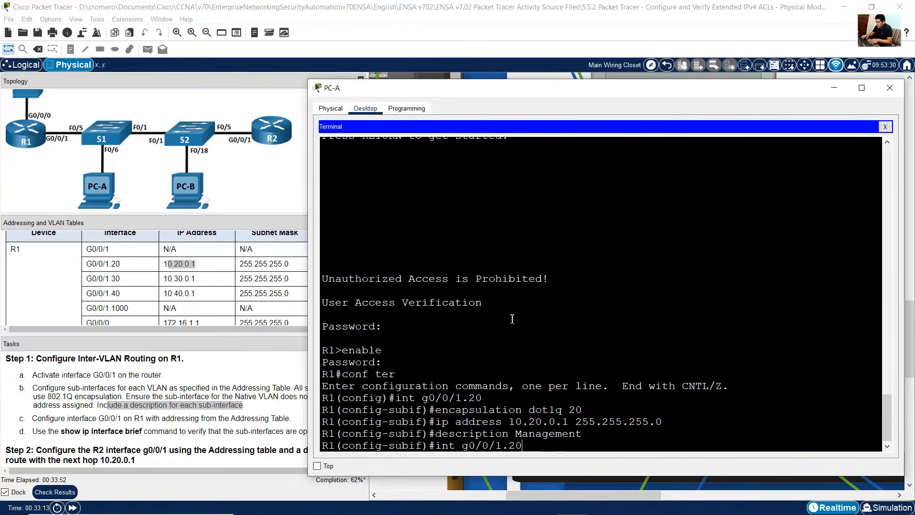
key(BackSpace)
key(BackSpace)
text(30)
key(Return)
key(Up)
key(Up)
key(Up)
key(Up)
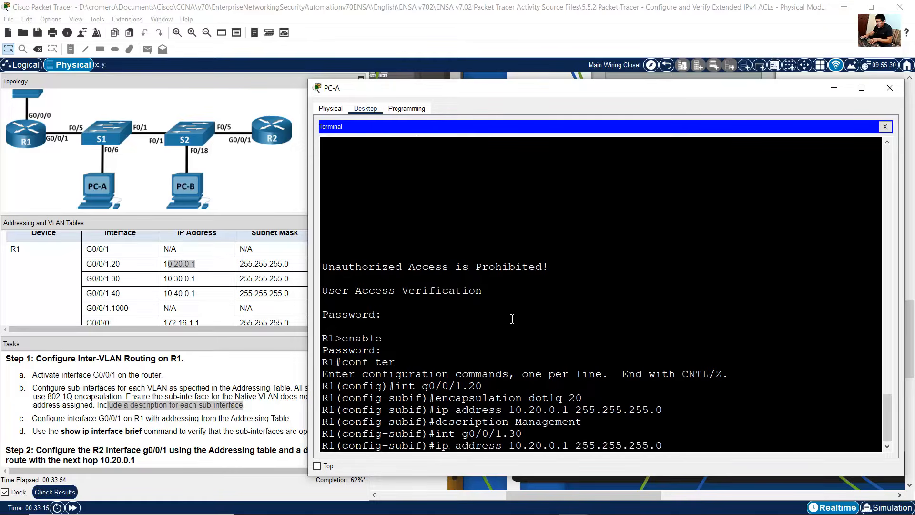
key(Return)
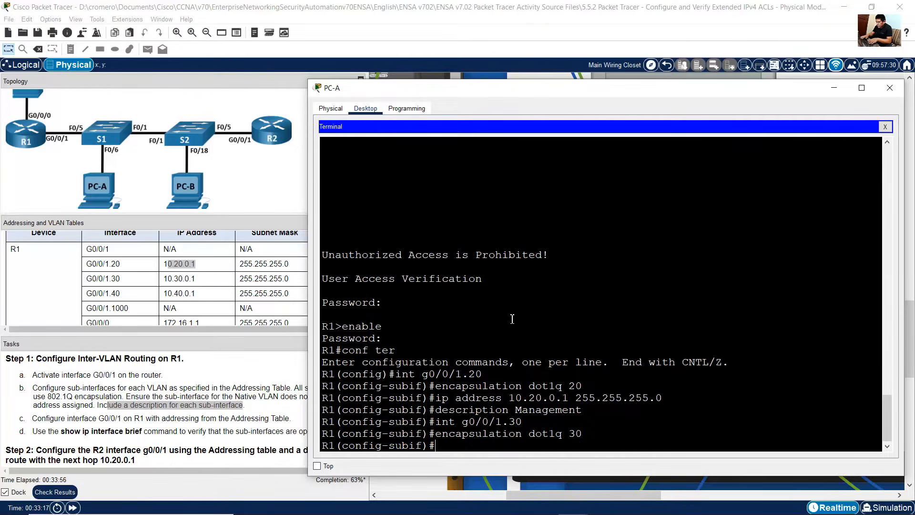
Step: Assign IP address 10.30.0.1 with mask 255.255.255.0 to subinterface G0/0/1.30 by editing a recalled command
key(Up)
key(Up)
key(Up)
key(Up)
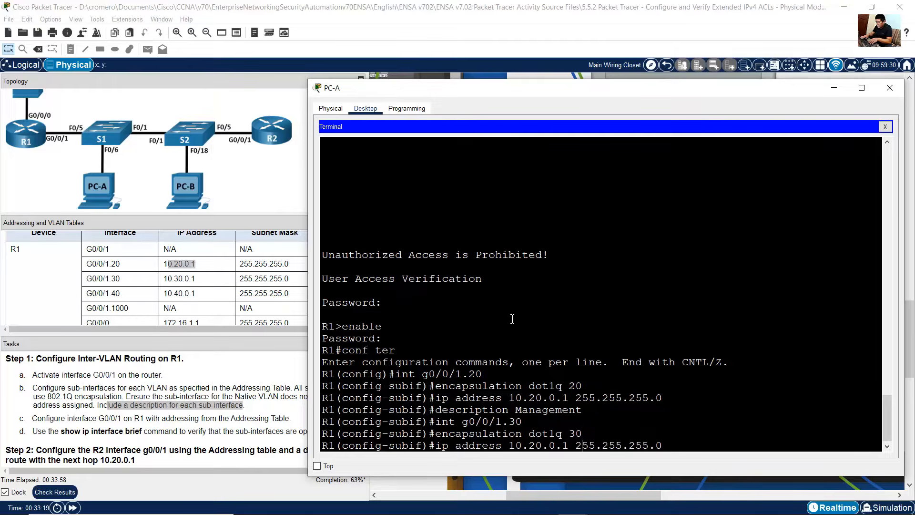
key(Return)
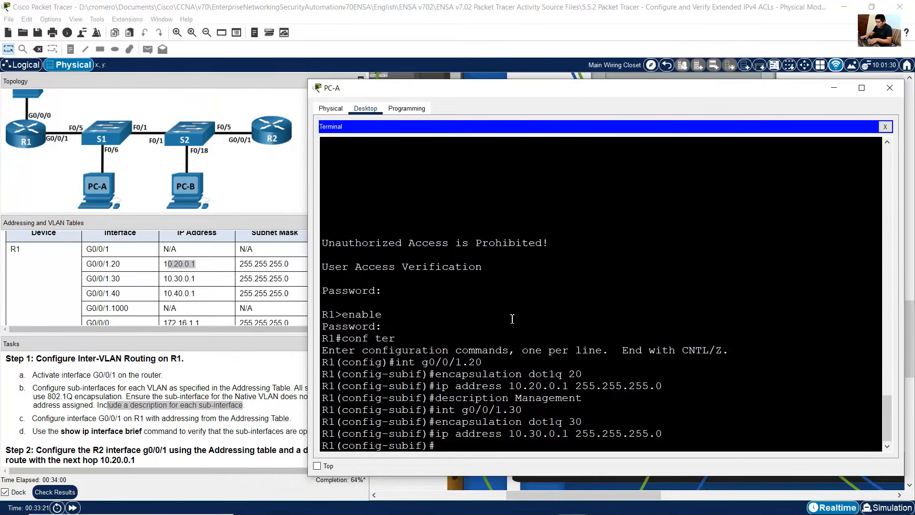
Step: Add the description Operations to subinterface G0/0/1.30, checking the VLAN table for the name
key(Up)
key(Up)
key(Up)
key(Up)
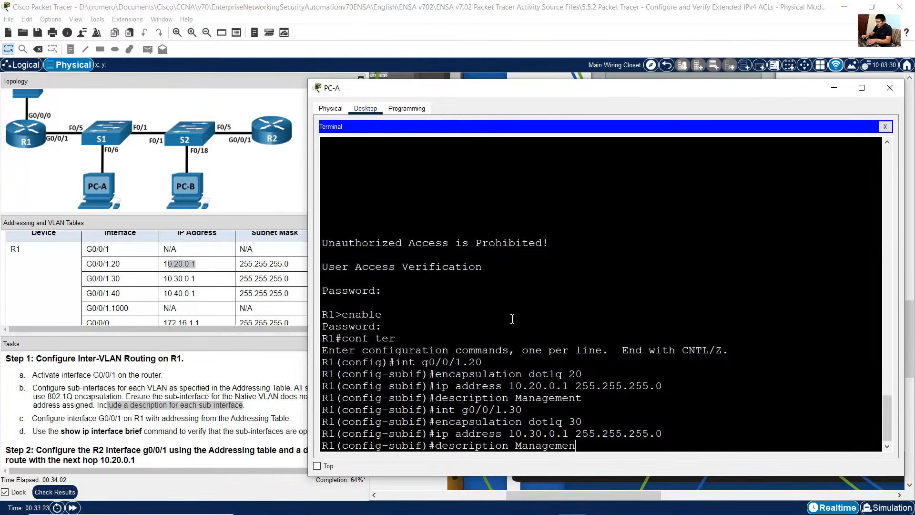
key(BackSpace)
key(BackSpace)
key(BackSpace)
key(BackSpace)
key(BackSpace)
key(BackSpace)
key(BackSpace)
key(BackSpace)
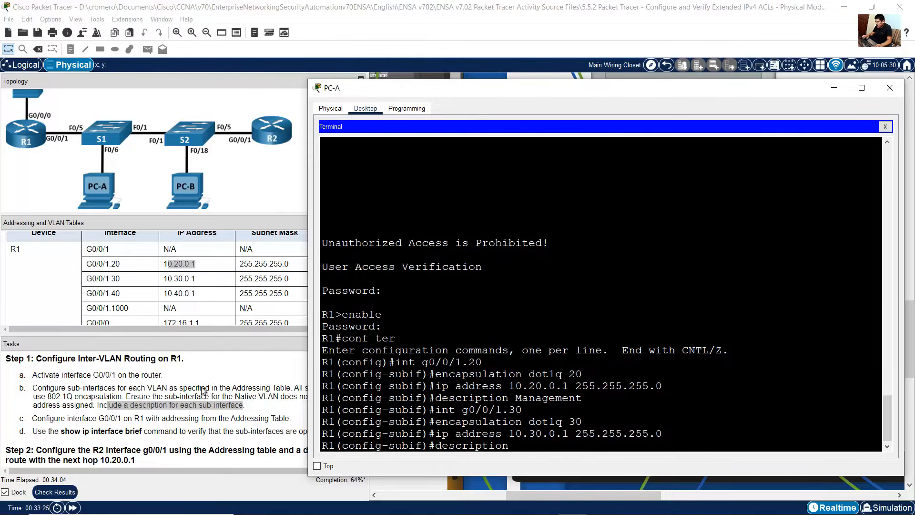
scroll(181, 291, down, 5)
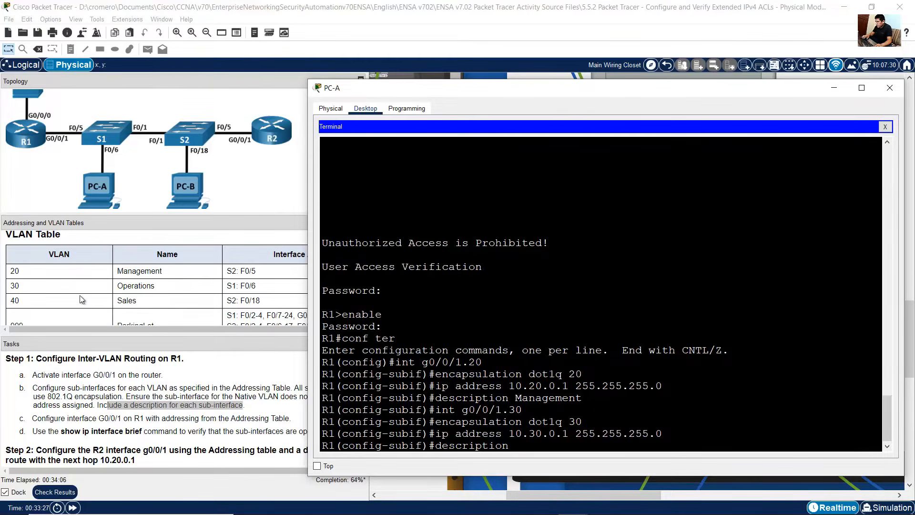
scroll(130, 288, up, 5)
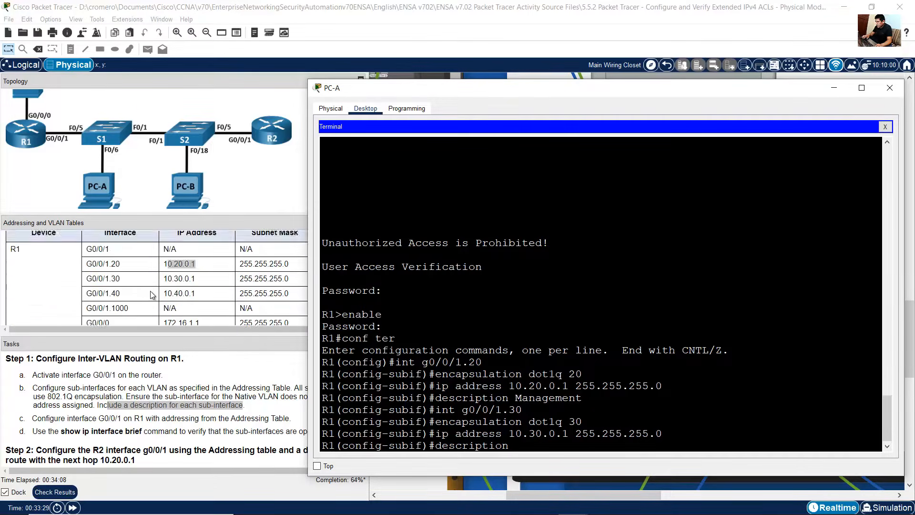
text(Operations)
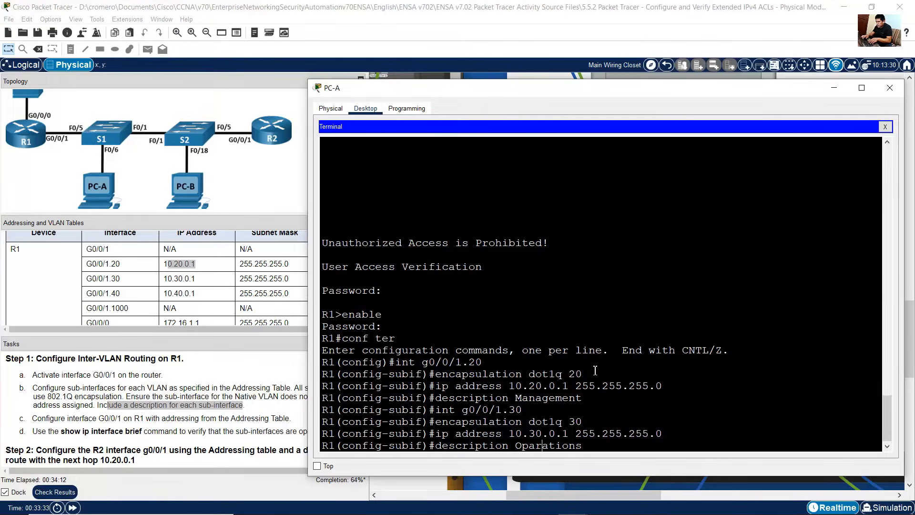
key(Return)
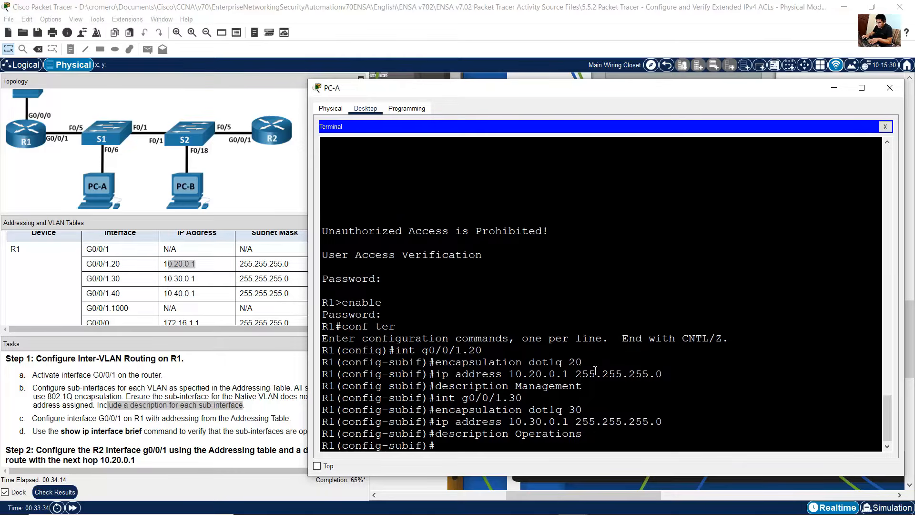
Step: Create subinterface G0/0/1.40 with 802.1Q encapsulation for VLAN 40 by editing recalled commands
key(Up)
key(Up)
key(Up)
key(Up)
key(BackSpace)
text(4)
key(Return)
key(Up)
key(Up)
key(Up)
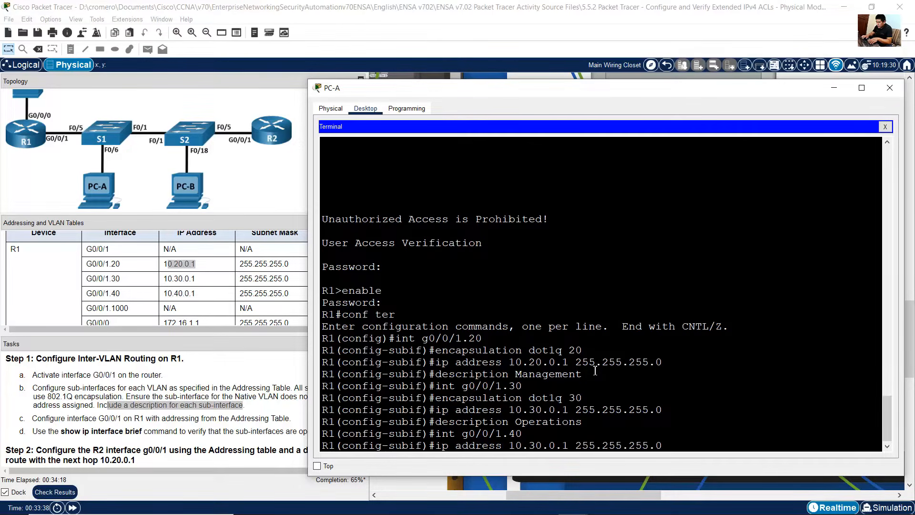
key(Up)
key(BackSpace)
key(BackSpace)
text(40)
key(Return)
Step: Assign IP address 10.40.0.1 with mask 255.255.255.0 to subinterface G0/0/1.40
key(Up)
key(Up)
key(Up)
key(Up)
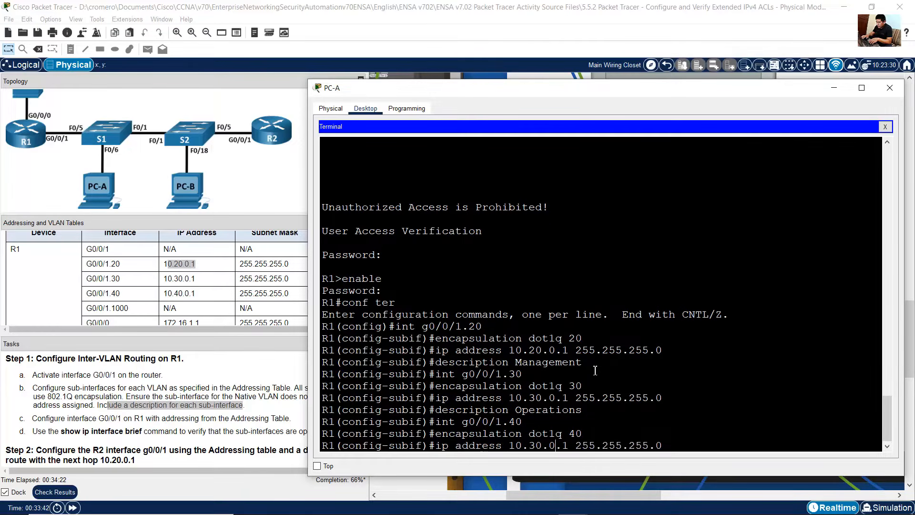
key(BackSpace)
text(4)
key(Return)
Step: Add the description Sales to subinterface G0/0/1.40, checking the VLAN table for the name
key(Up)
key(Up)
key(Up)
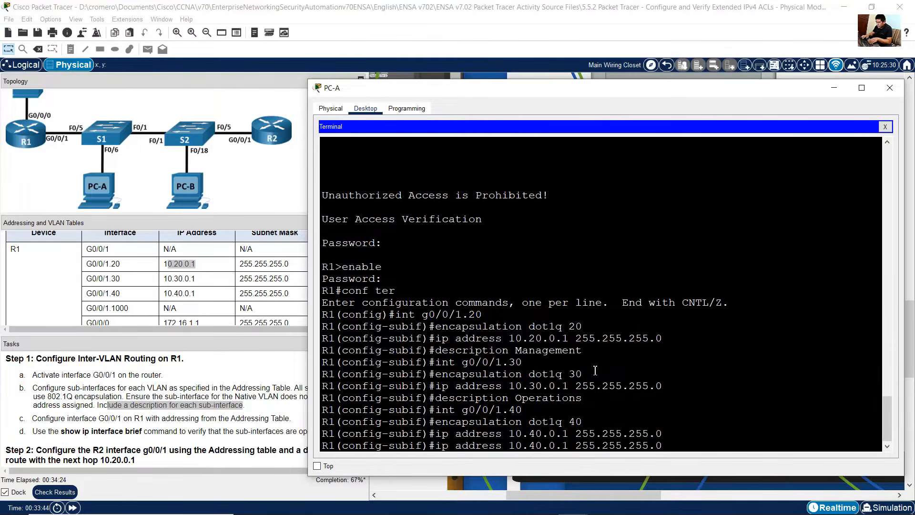
key(Up)
key(BackSpace)
key(BackSpace)
key(BackSpace)
key(BackSpace)
key(BackSpace)
key(BackSpace)
key(BackSpace)
key(BackSpace)
key(BackSpace)
key(BackSpace)
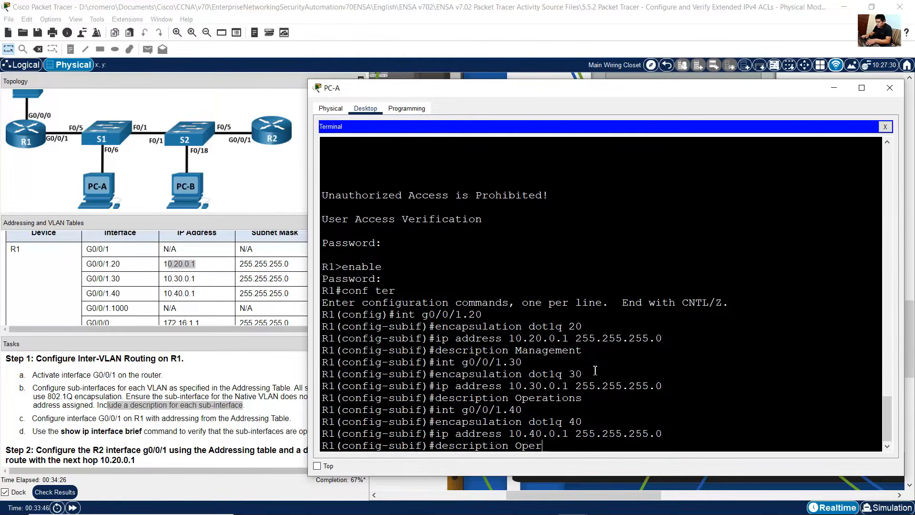
text(Sales)
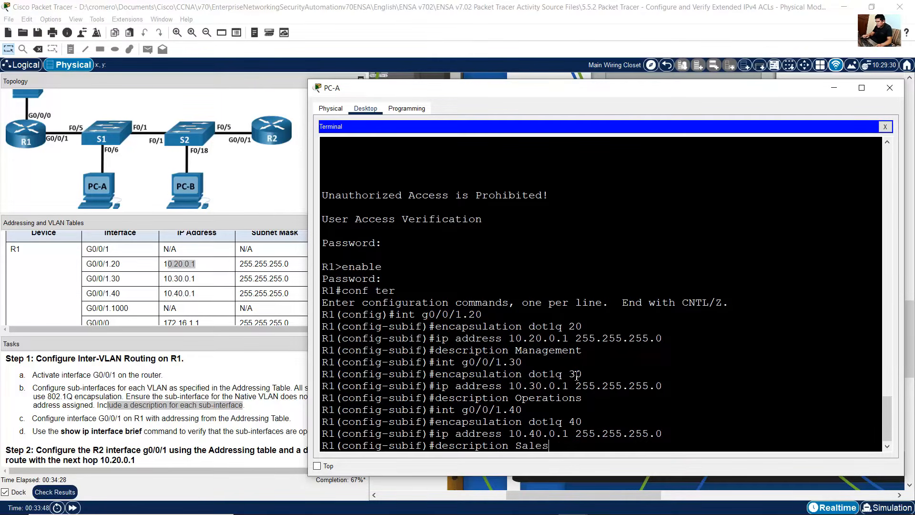
scroll(160, 298, down, 2)
scroll(152, 298, down, 3)
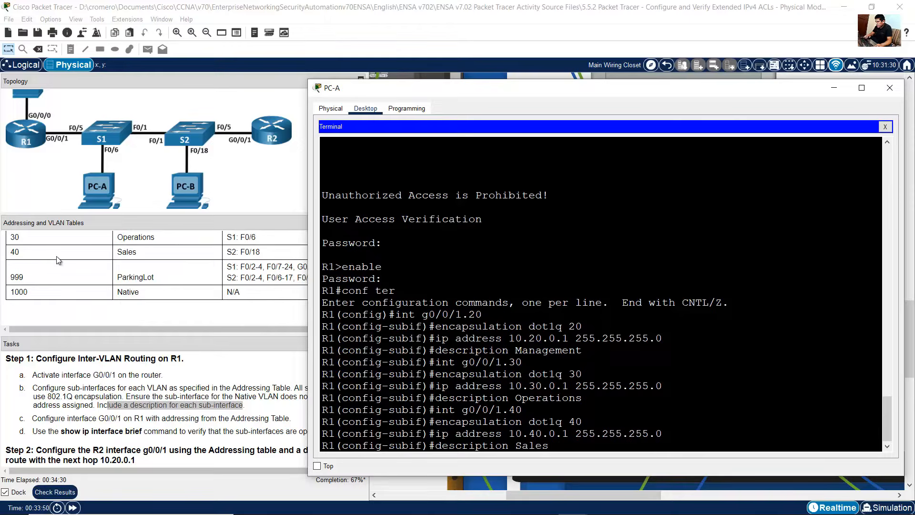
drag(117, 251, 143, 252)
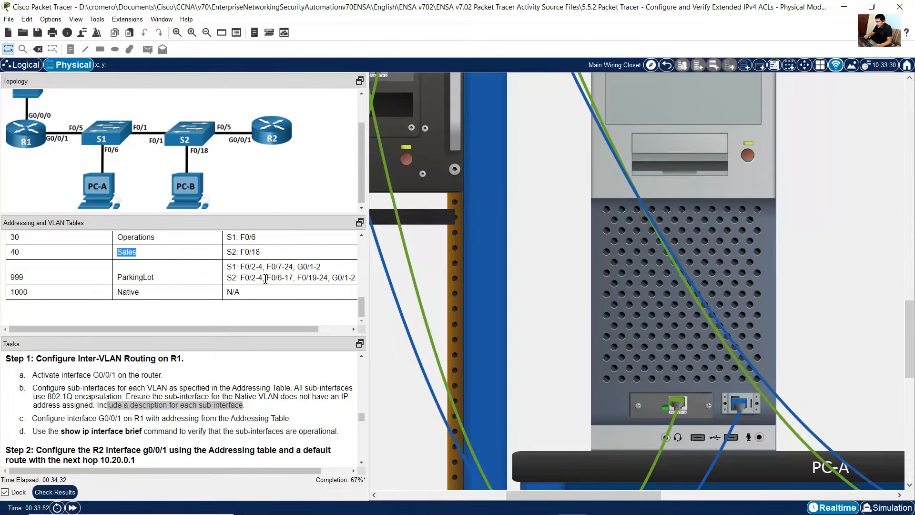
scroll(266, 278, up, 5)
key(alt+Tab)
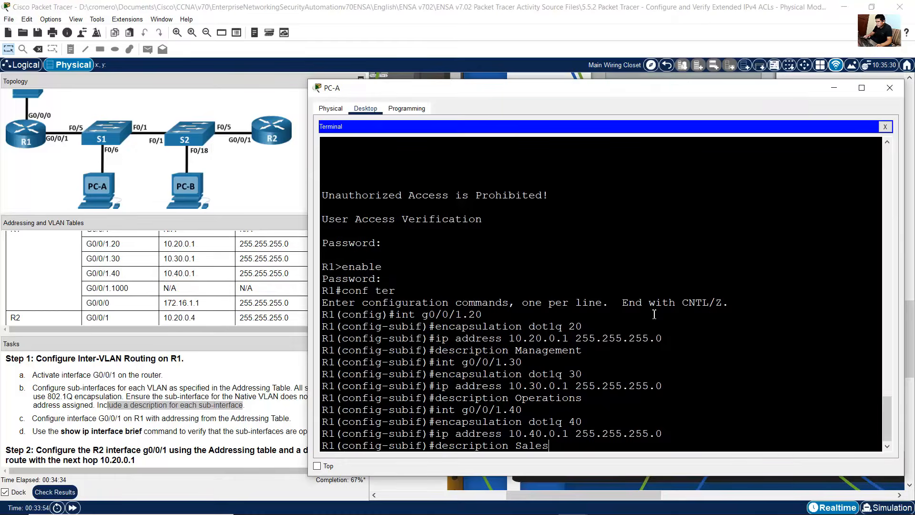
key(Return)
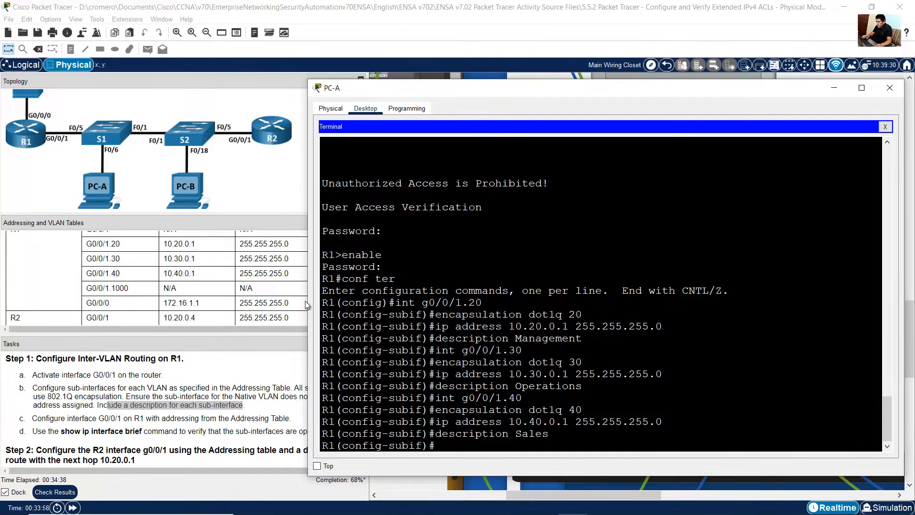
Step: Create subinterface G0/0/1.1000 for the native VLAN, as listed in the addressing table
click(94, 291)
drag(88, 288, 130, 288)
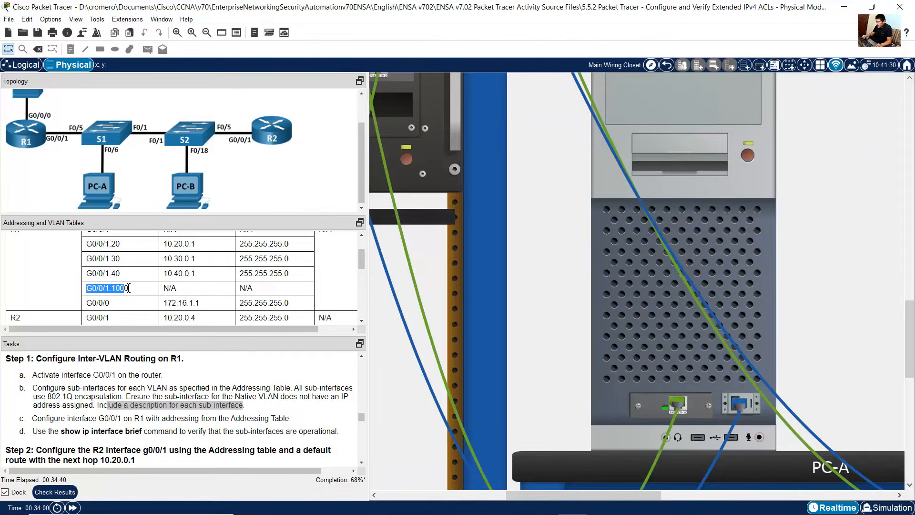
click(621, 343)
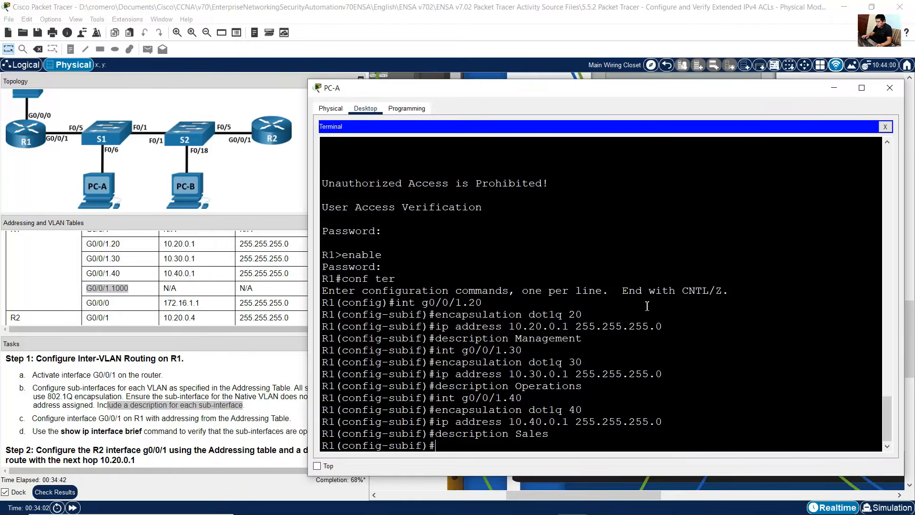
key(Up)
key(Up)
key(Up)
key(Up)
key(BackSpace)
key(BackSpace)
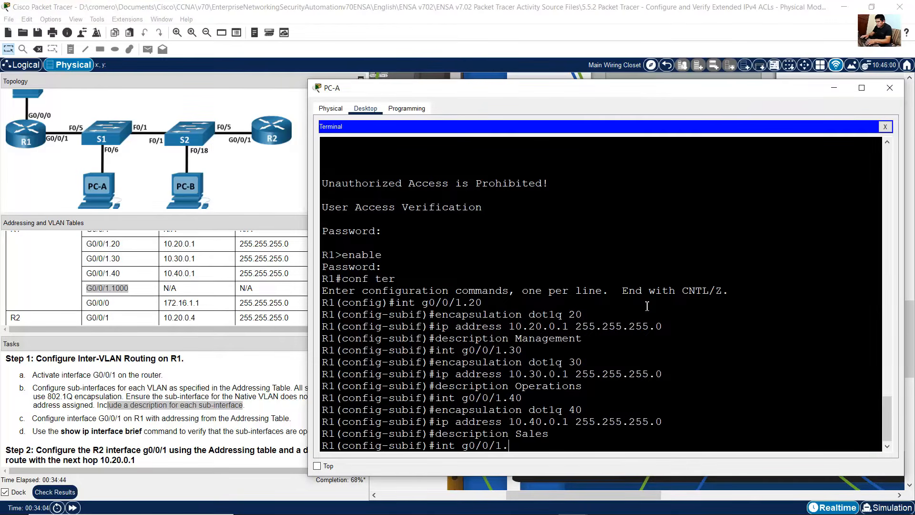
text(1000)
key(Return)
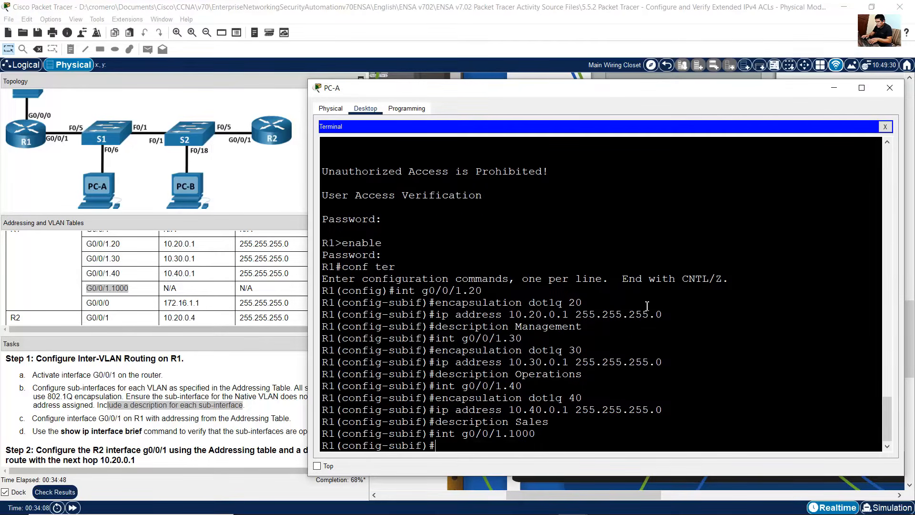
Step: Set 802.1Q encapsulation for VLAN 1000 as native on subinterface G0/0/1.1000, without an IP address
key(Up)
key(Up)
key(Up)
key(Up)
key(BackSpace)
key(BackSpace)
text(1q 1)
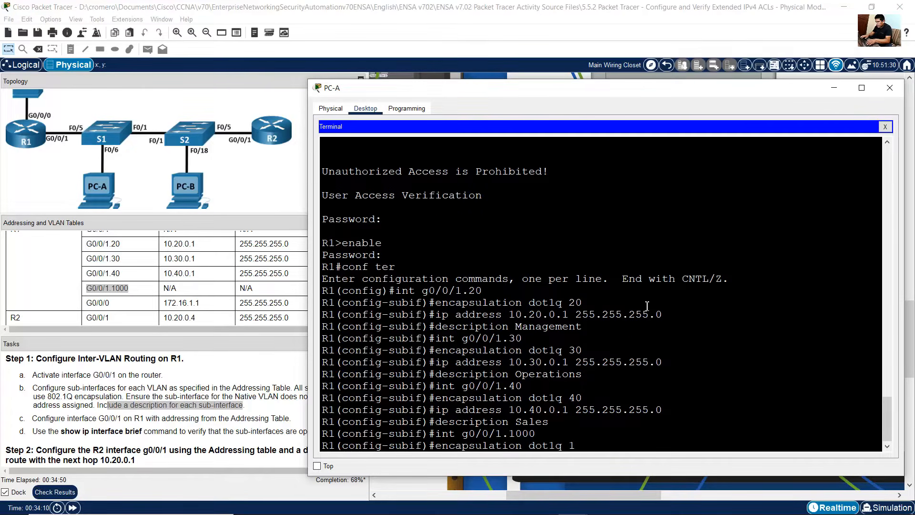
text(000 native)
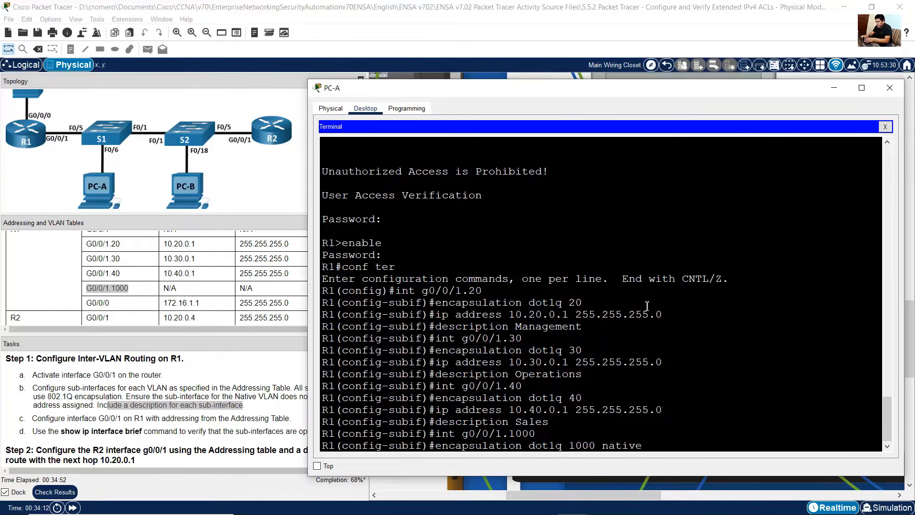
scroll(186, 293, down, 4)
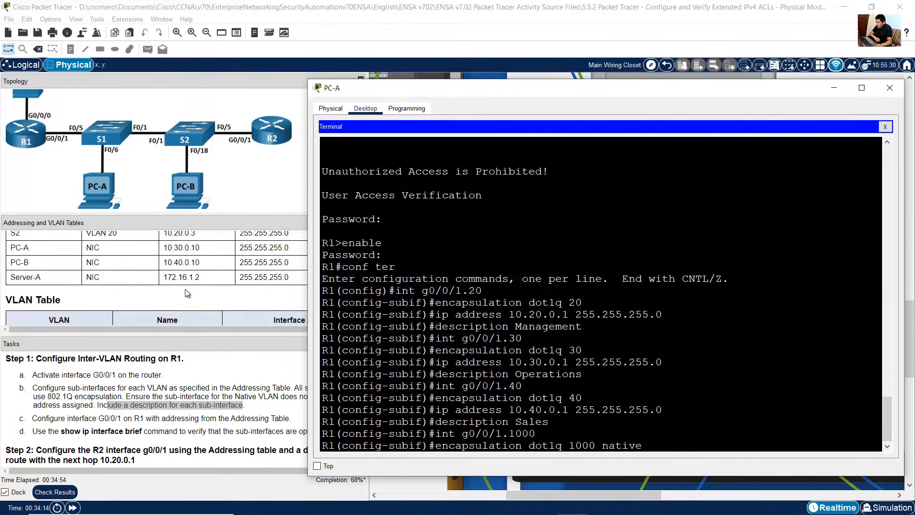
scroll(185, 290, down, 4)
scroll(181, 291, up, 1)
click(39, 320)
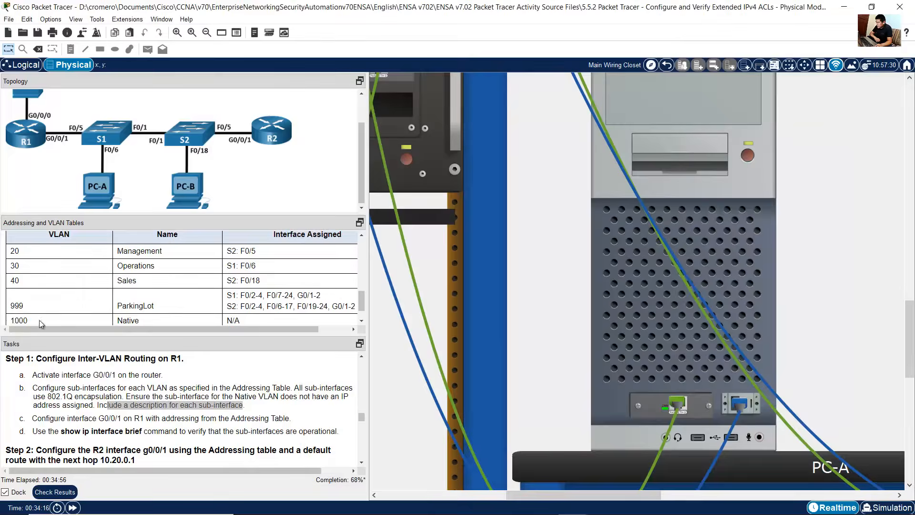
drag(39, 321, 167, 293)
scroll(216, 298, up, 8)
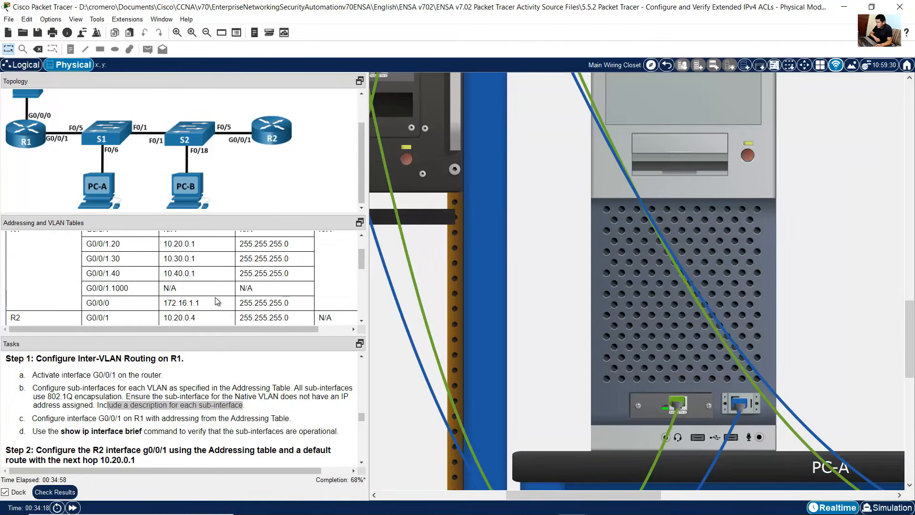
scroll(215, 301, up, 1)
click(625, 310)
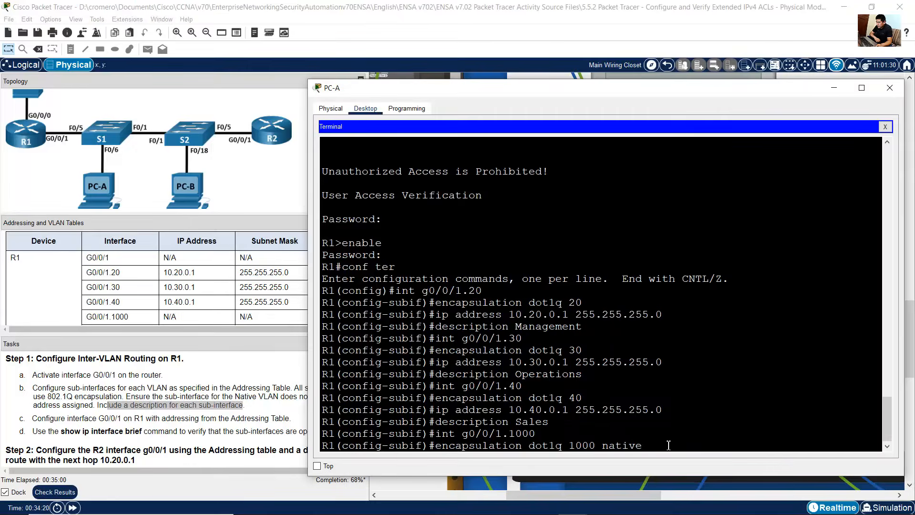
key(Return)
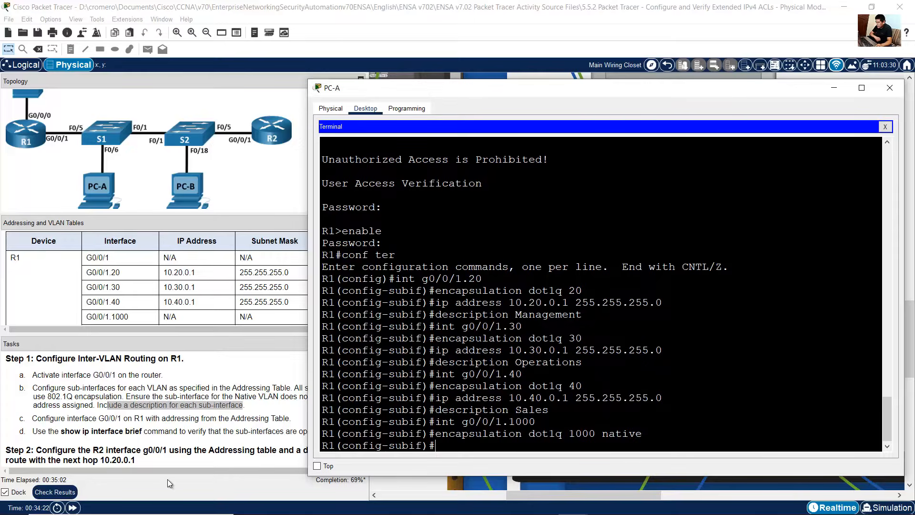
click(184, 436)
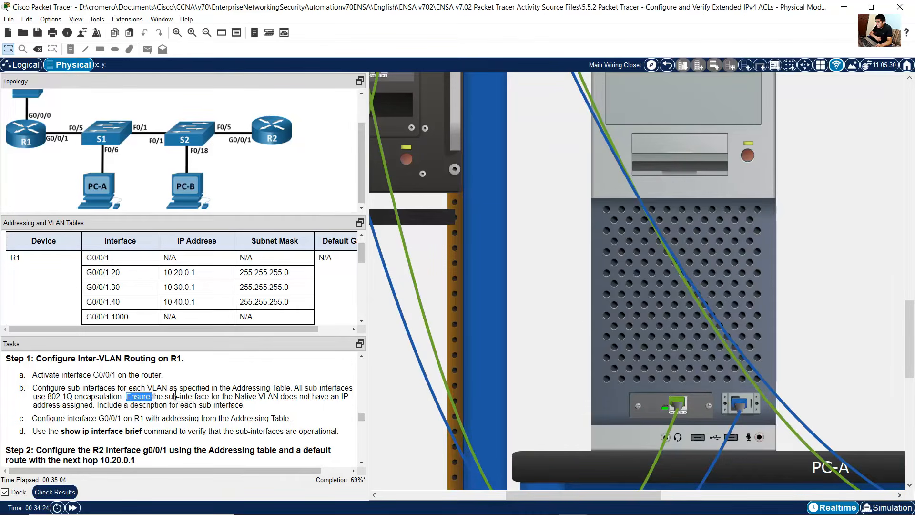
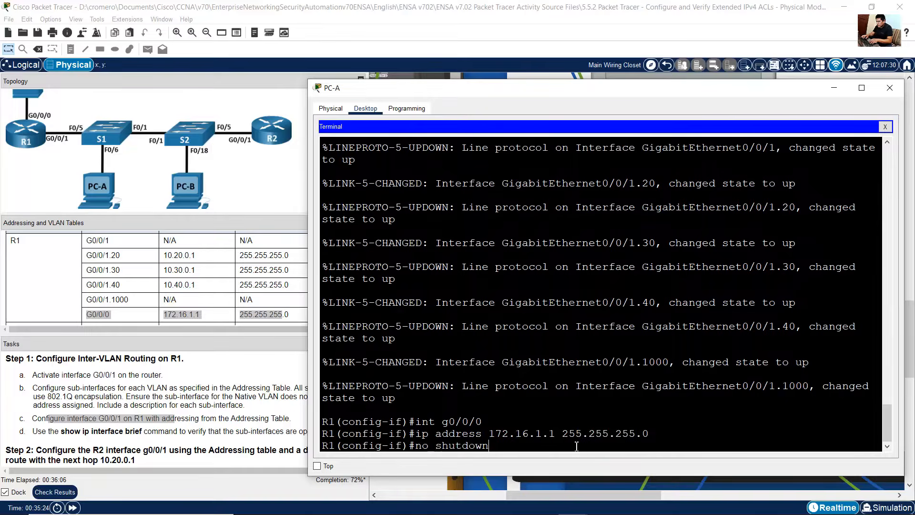
Step: Enable interface G0/0/0 on R1 with no shutdown
key(Return)
drag(423, 328, 348, 327)
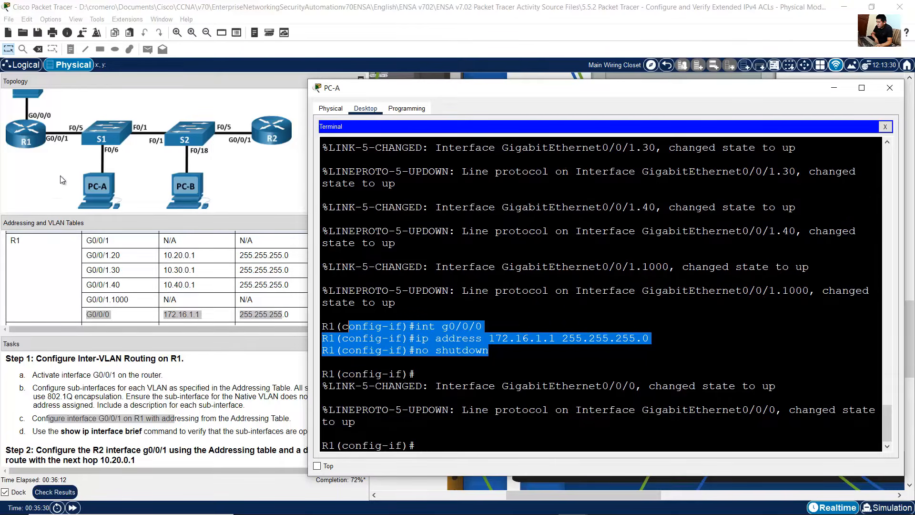
scroll(26, 153, up, 2)
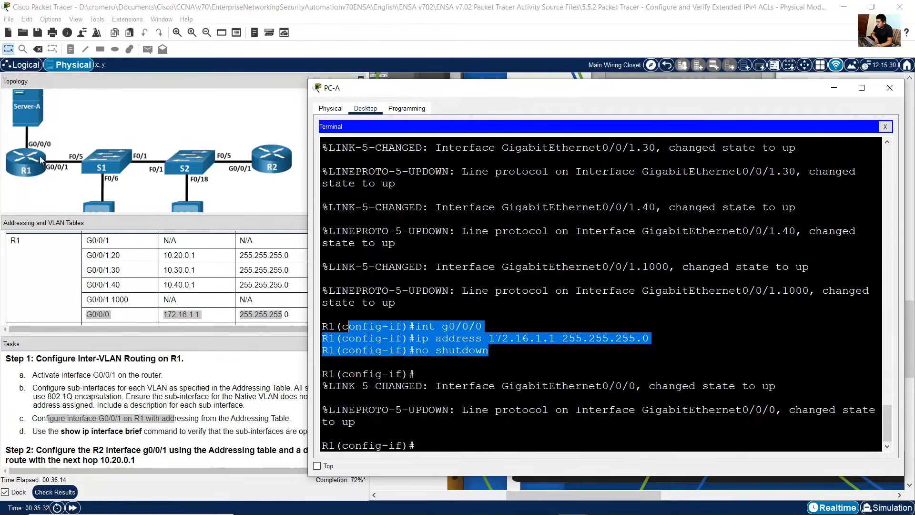
scroll(45, 160, down, 2)
click(126, 433)
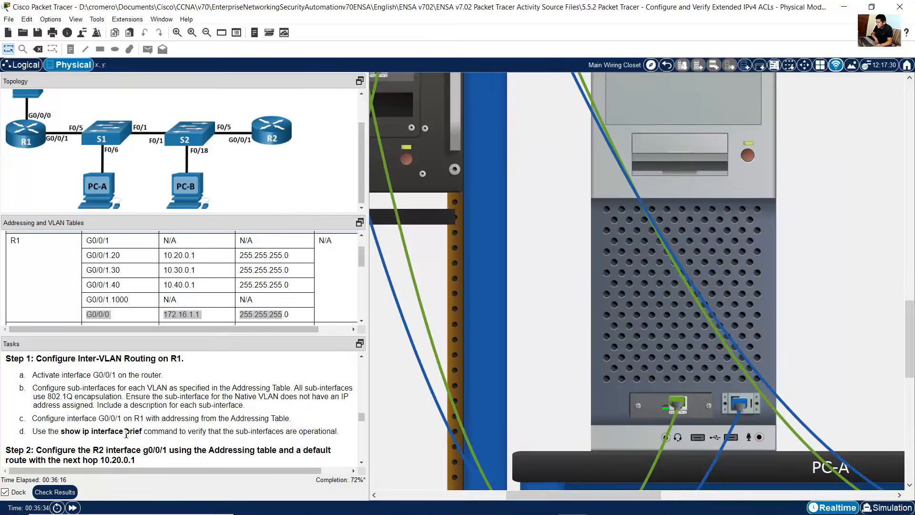
drag(61, 430, 141, 431)
click(667, 348)
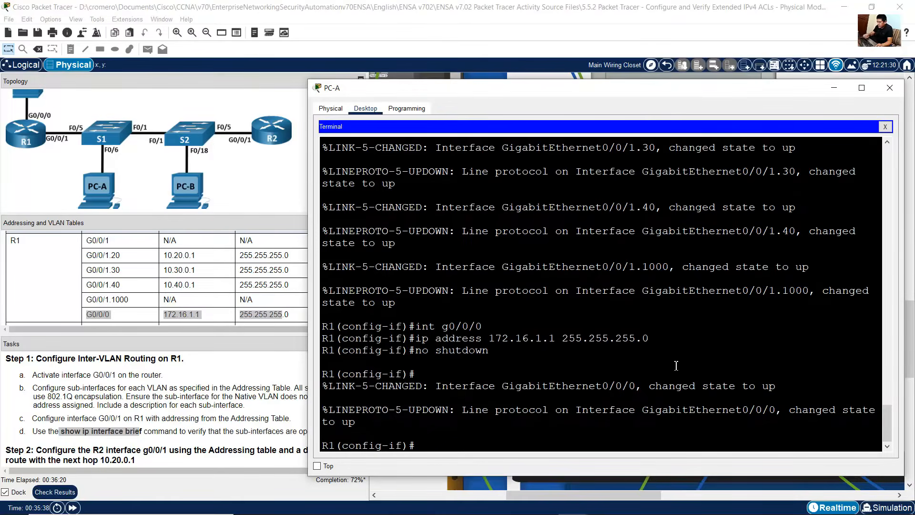
Step: Leave configuration mode and run show ip interface brief on R1
text(end)
key(Return)
text(show ip)
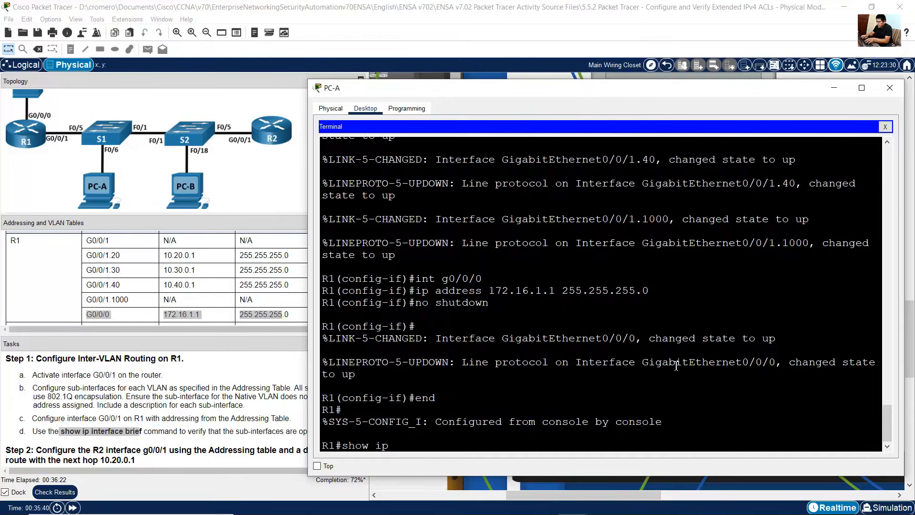
text( int brief)
key(Return)
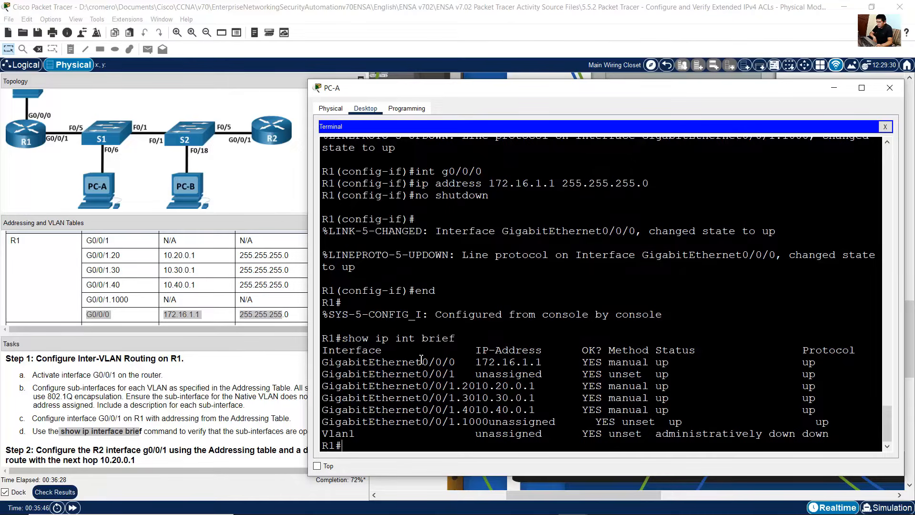
Step: Review each interface line of the show ip interface brief output for address and status
drag(422, 359, 851, 365)
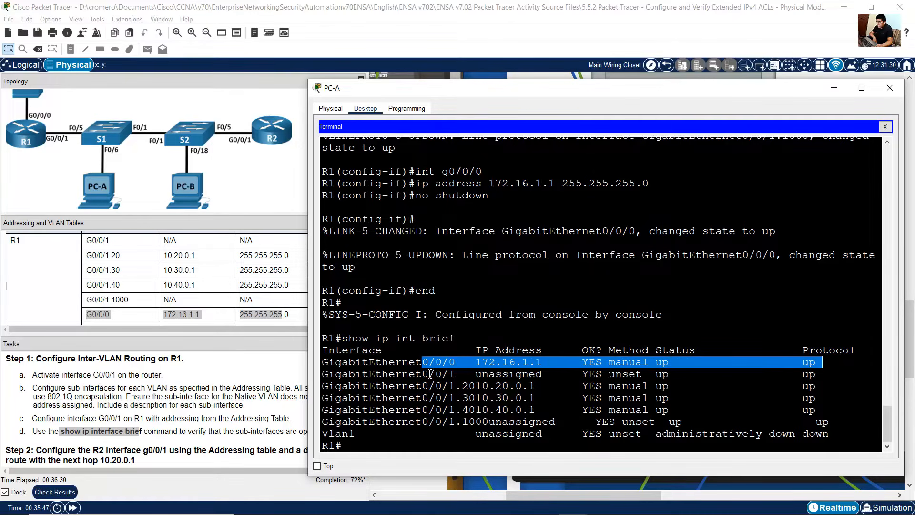
drag(424, 375, 826, 375)
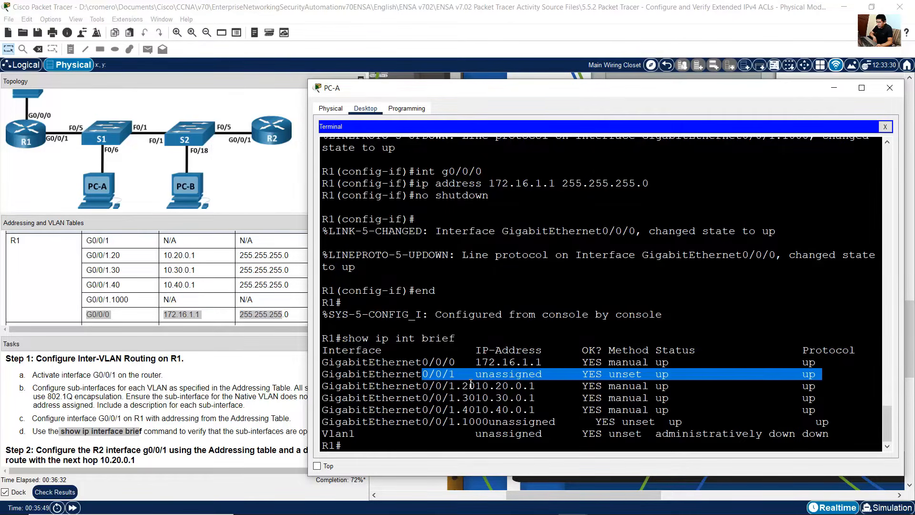
drag(429, 385, 837, 425)
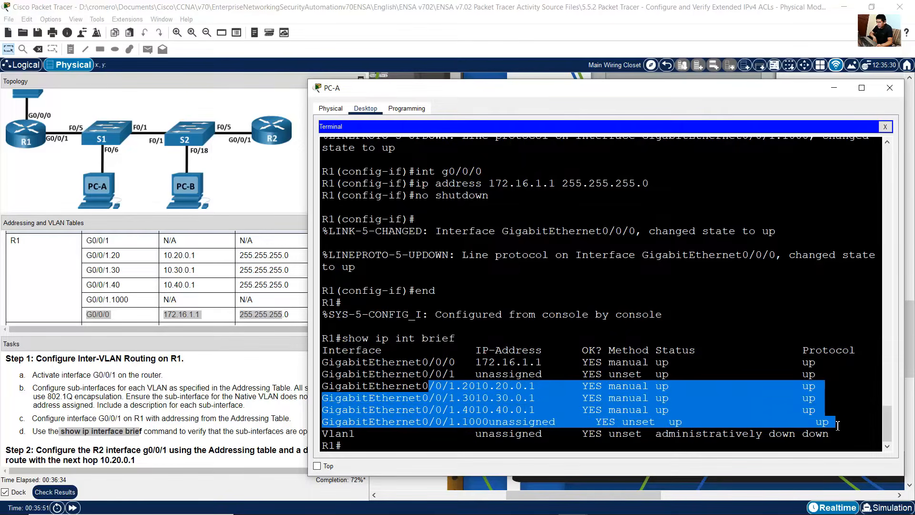
click(478, 415)
click(176, 429)
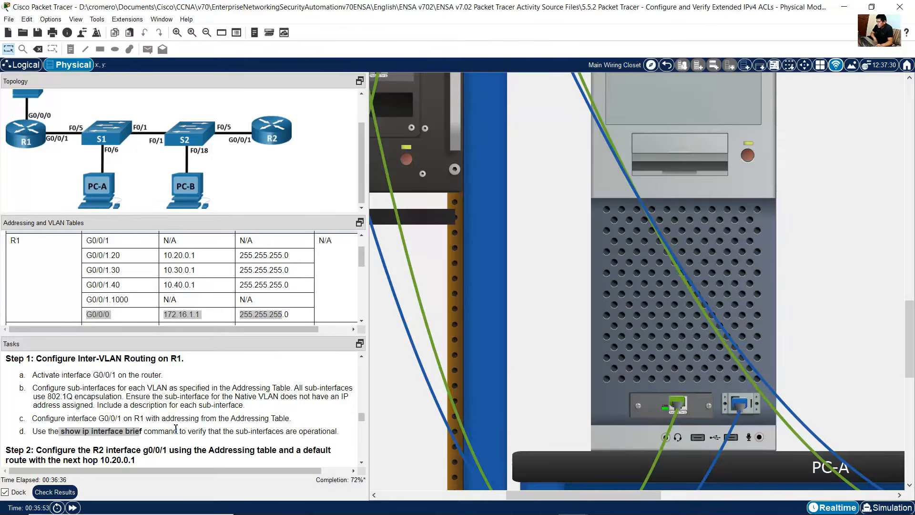
scroll(172, 431, down, 2)
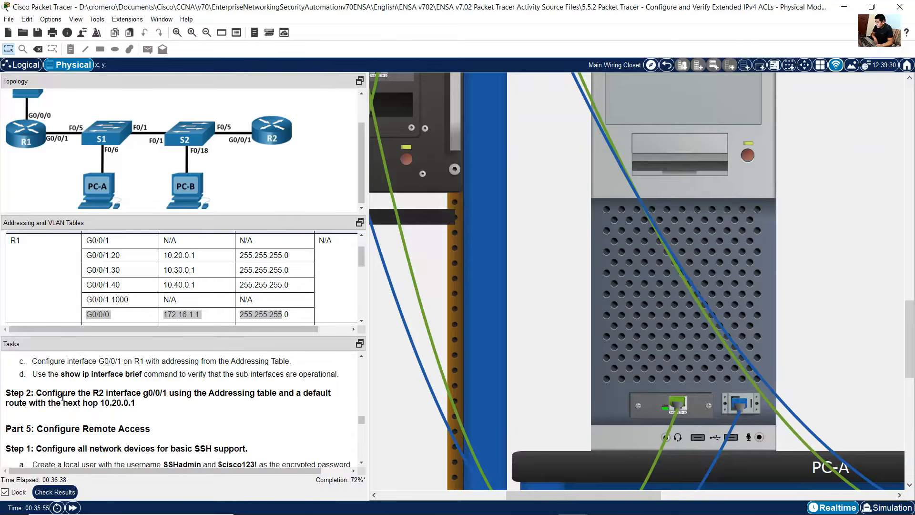
Step: Move the console cable from S2's console port to R2's console port, following the Step 2 task for R2
drag(47, 393, 169, 393)
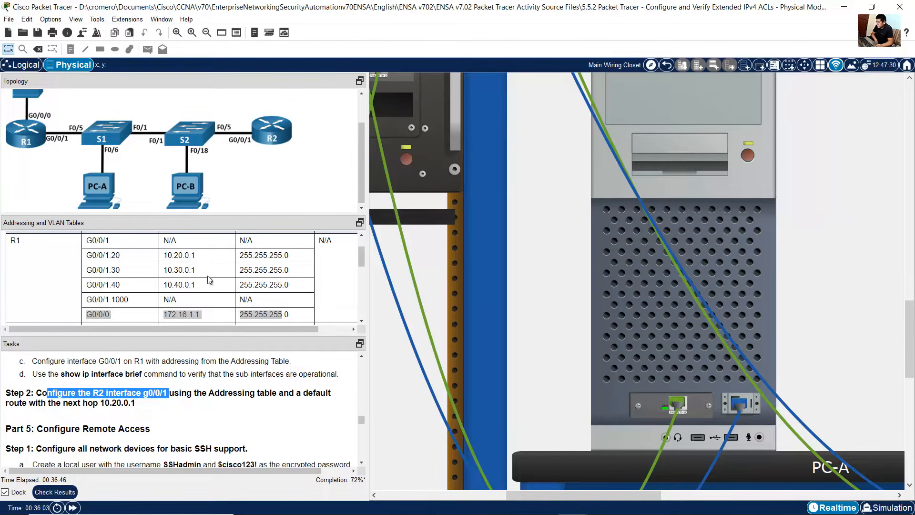
click(181, 397)
drag(196, 392, 47, 396)
click(238, 292)
scroll(239, 292, down, 2)
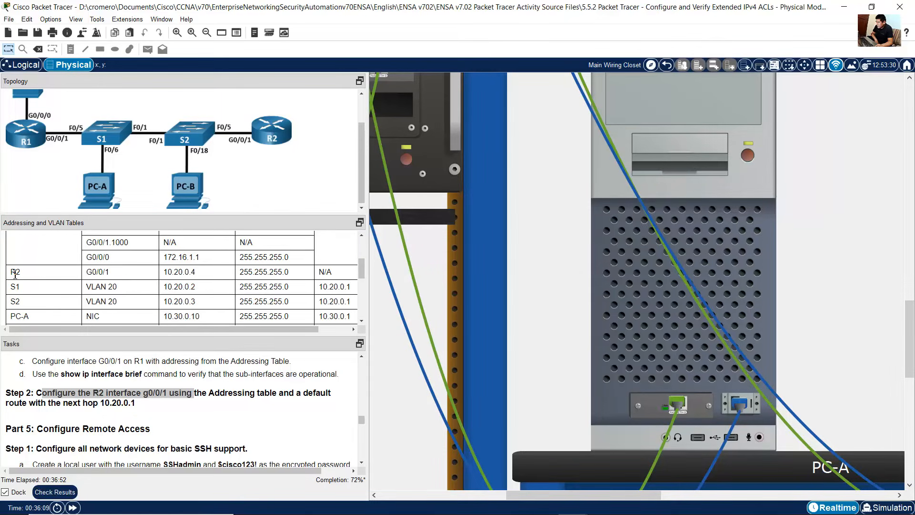
drag(10, 271, 295, 271)
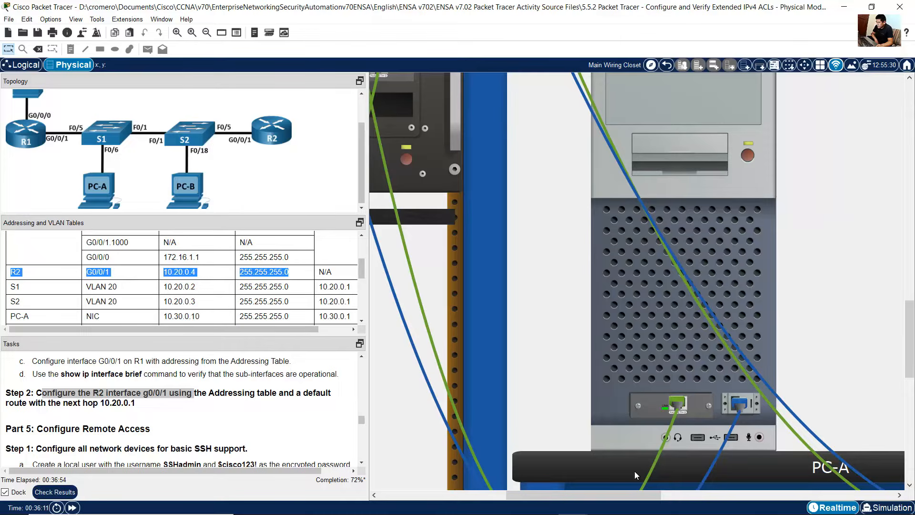
drag(568, 494, 478, 494)
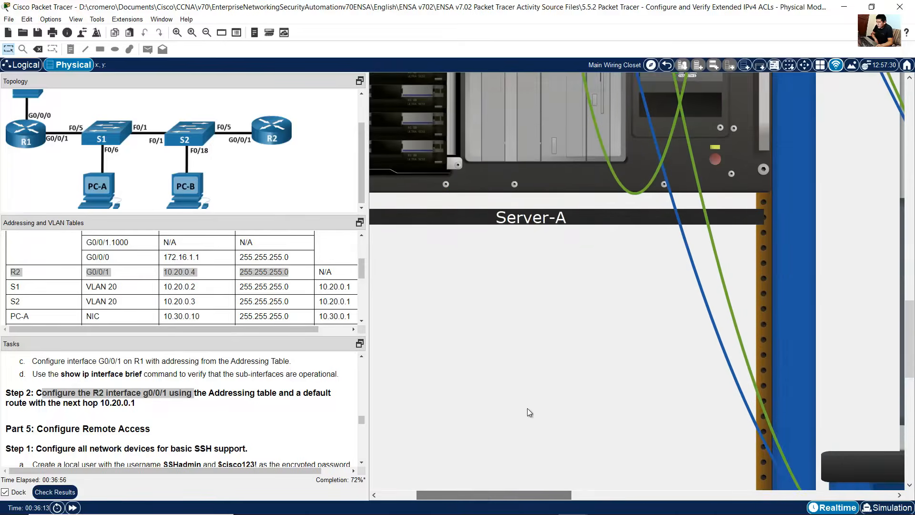
scroll(528, 408, up, 10)
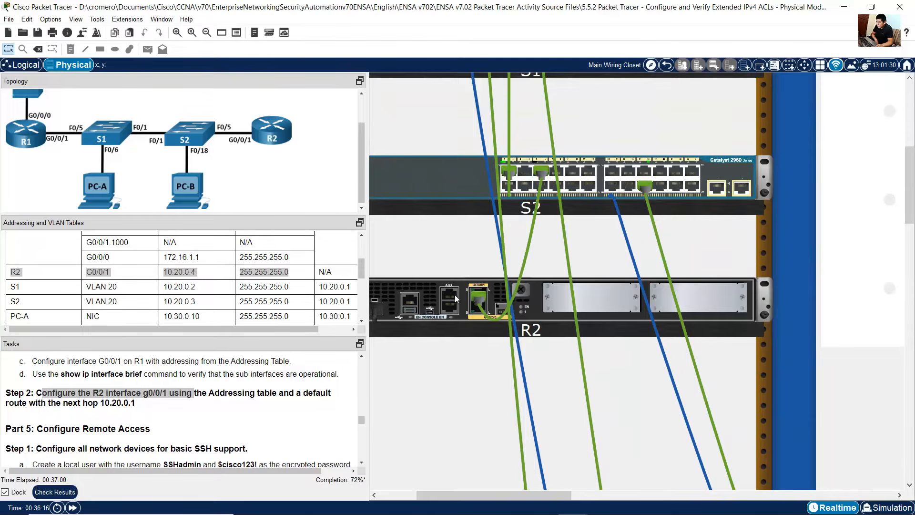
drag(545, 499, 560, 499)
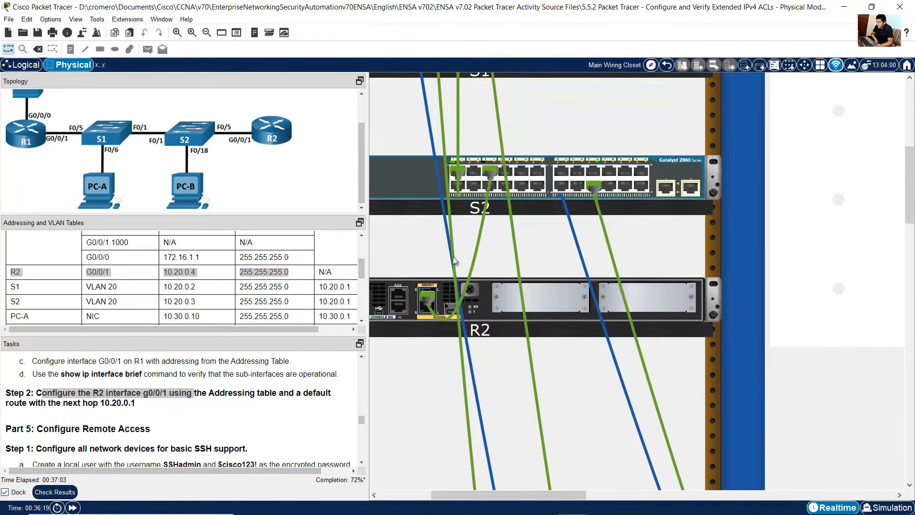
right_click(402, 169)
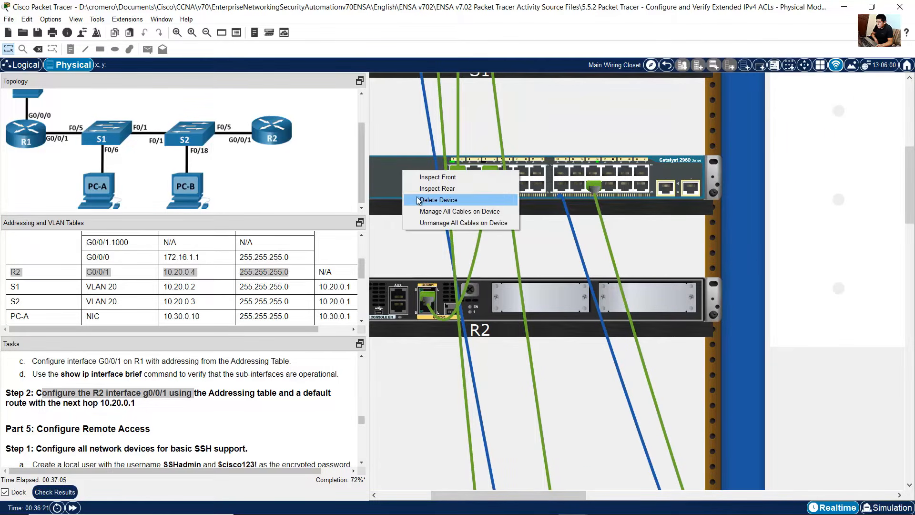
click(446, 187)
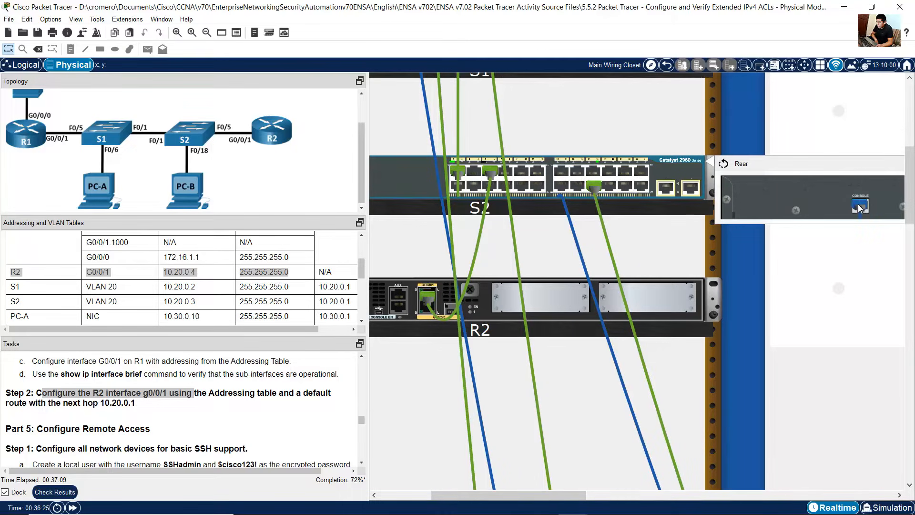
drag(858, 205, 397, 308)
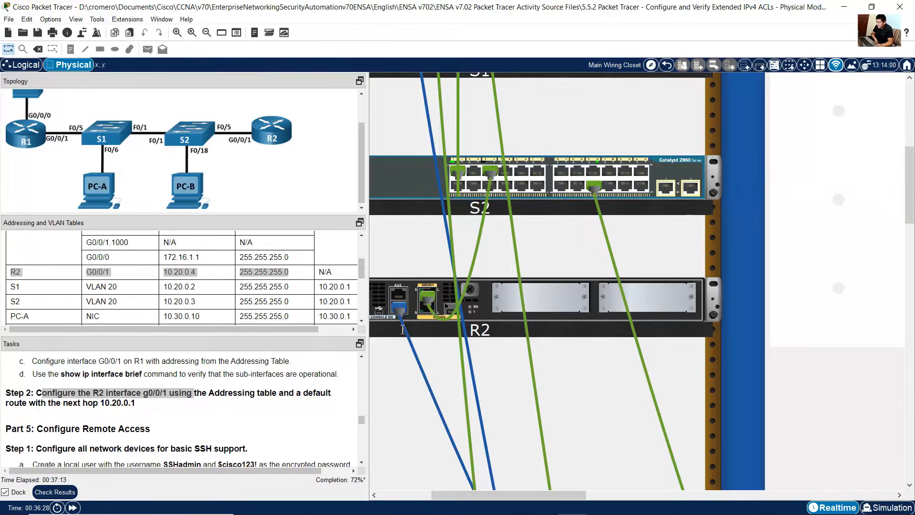
Step: Open PC-B's Terminal with the default port settings to reach R2's console
scroll(819, 338, down, 5)
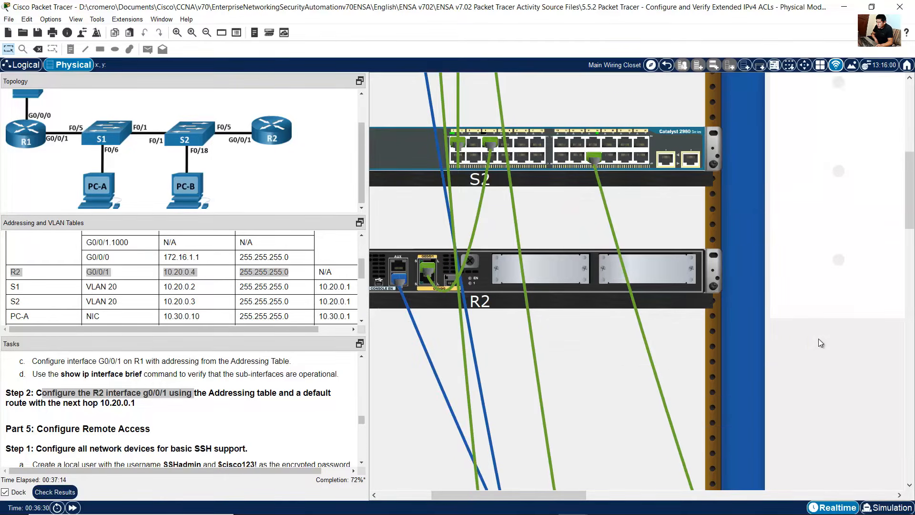
scroll(797, 360, down, 5)
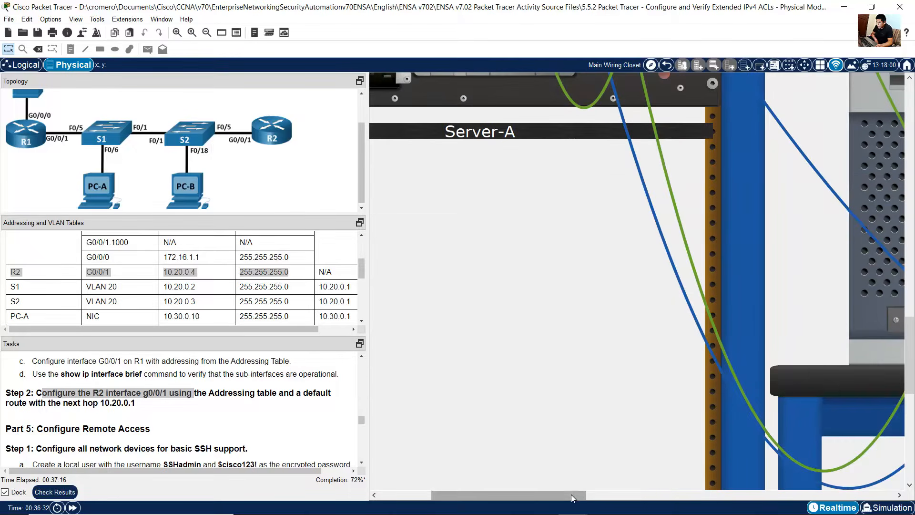
drag(571, 494, 810, 481)
scroll(816, 398, up, 1)
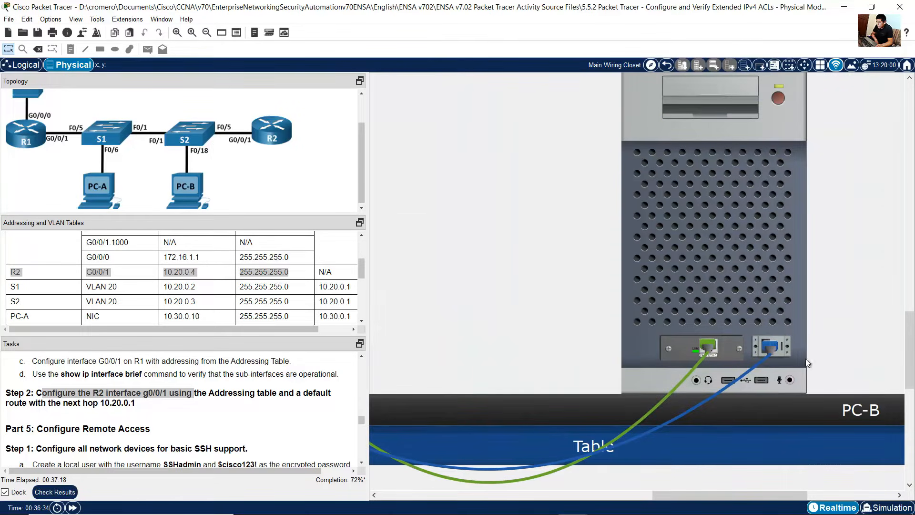
mouse_move(733, 245)
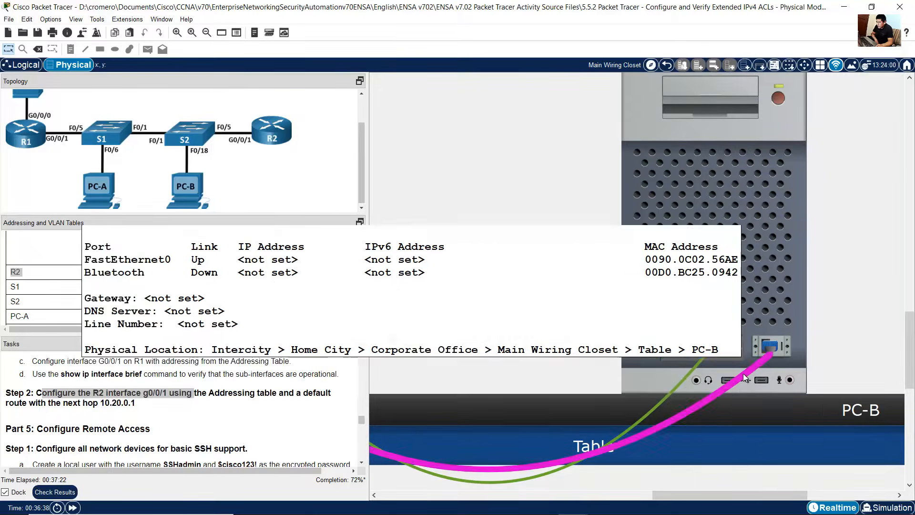
mouse_move(745, 378)
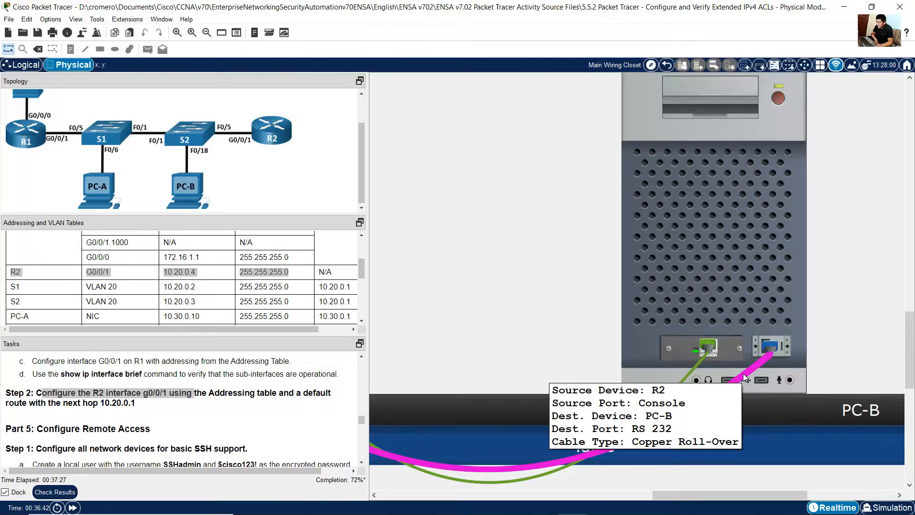
click(748, 271)
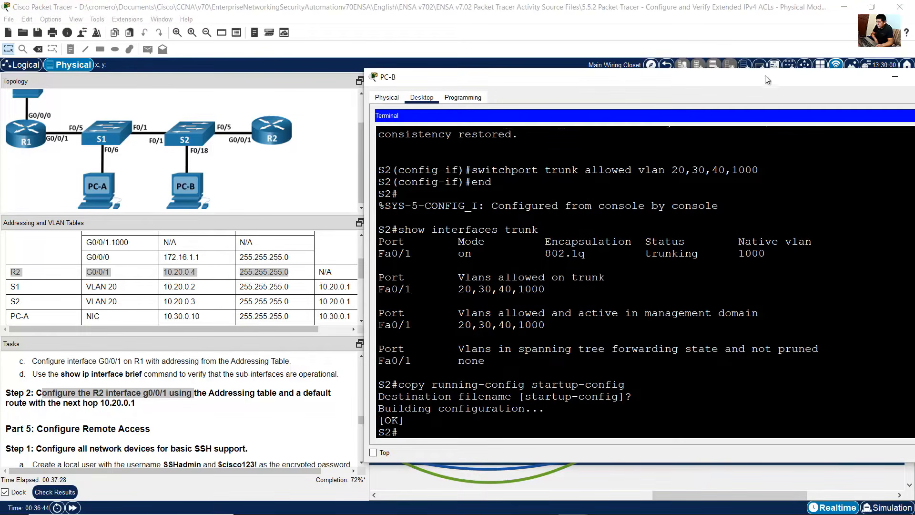
drag(765, 75, 710, 73)
click(893, 114)
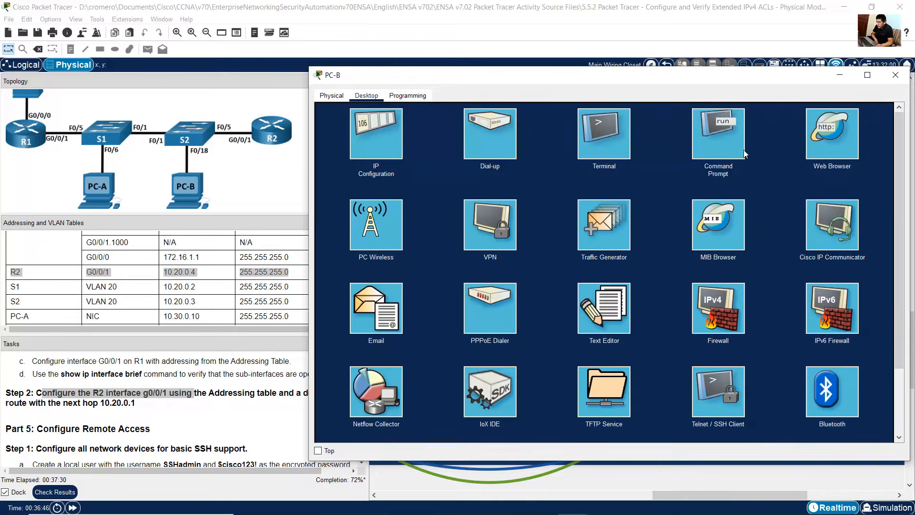
click(619, 139)
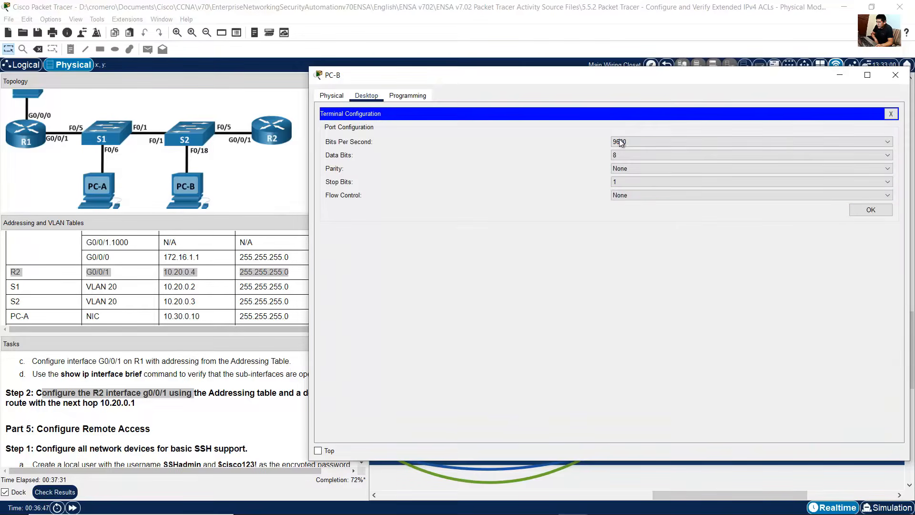
click(864, 206)
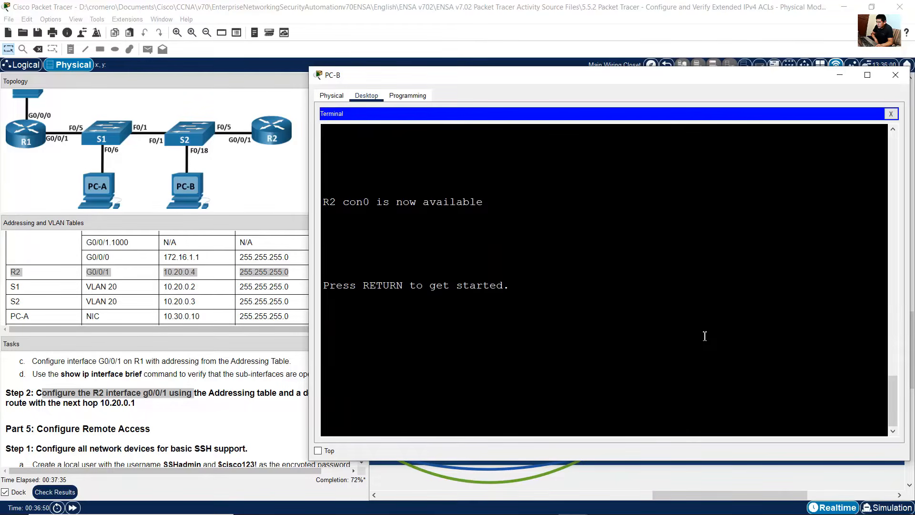
Step: Log in to R2's console, enter privileged mode with enable, and enter global configuration mode
key(Return)
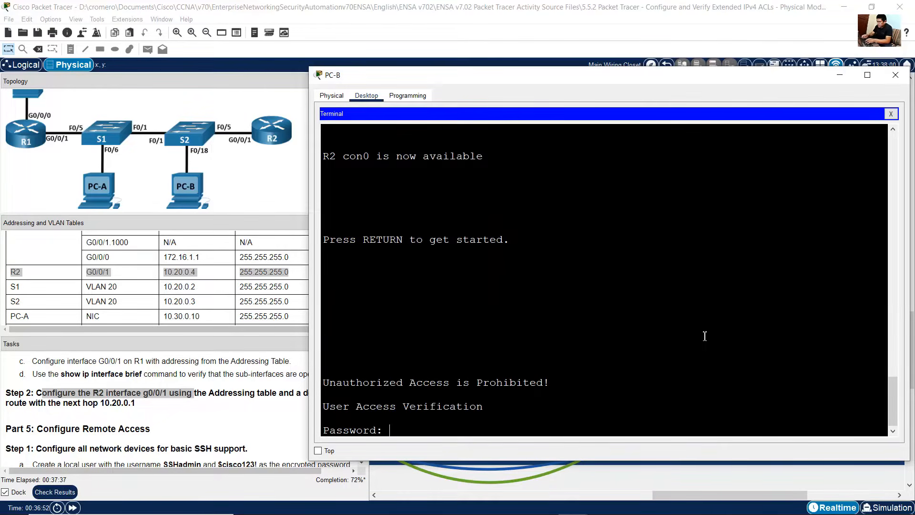
key(Return)
text(enable)
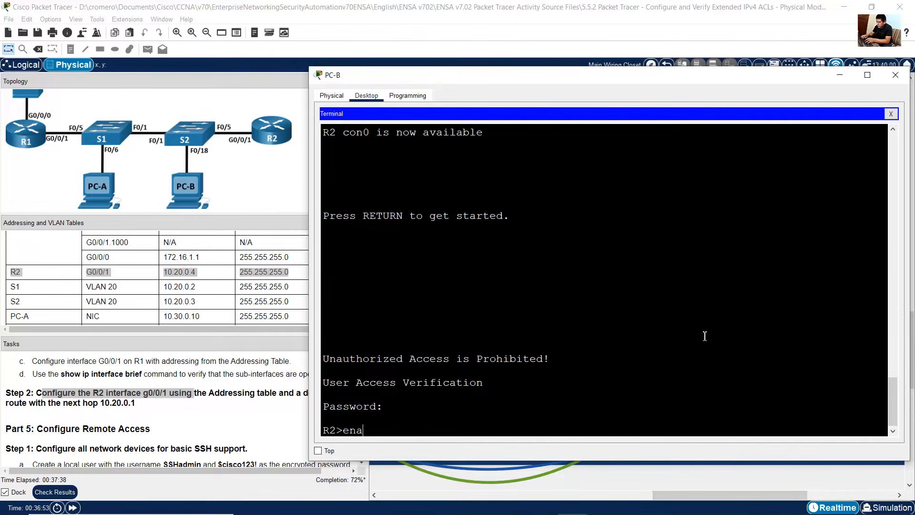
key(Return)
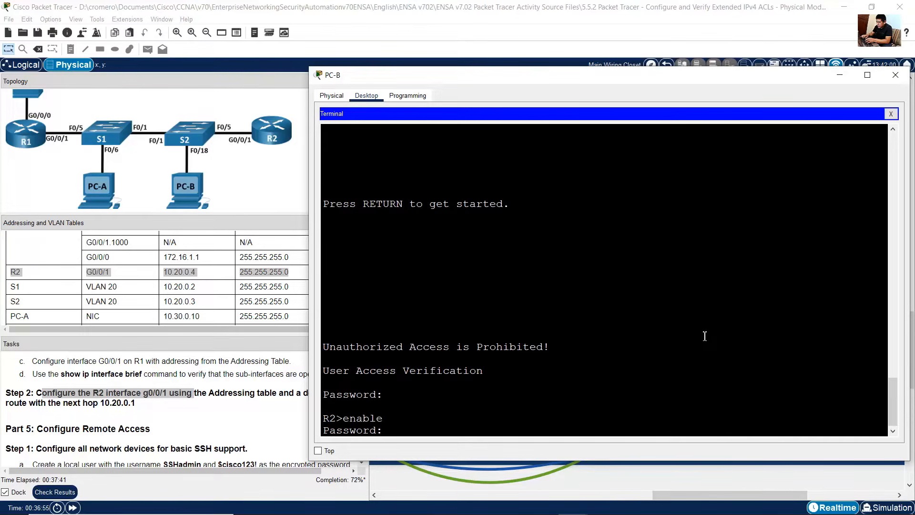
key(Return)
text(conf term)
key(Return)
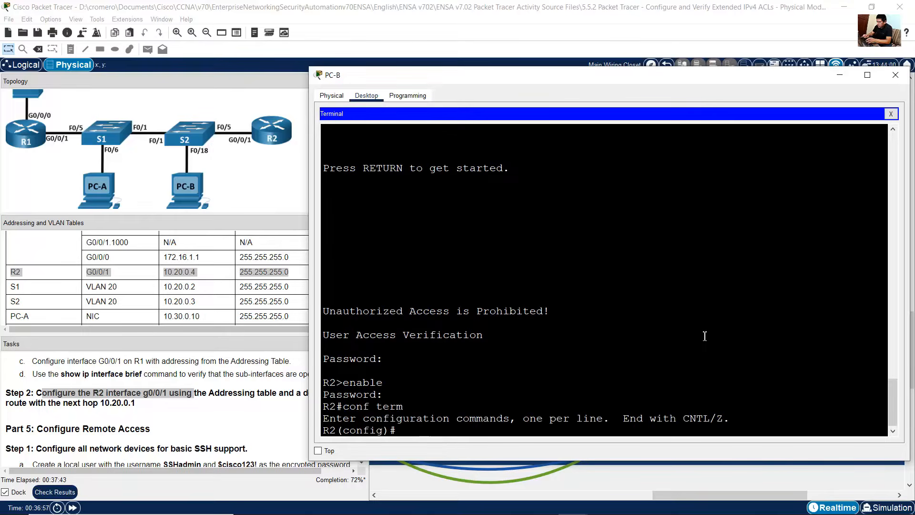
Step: Configure R2's G0/0/1 interface with IP address 10.20.0.4 255.255.255.0 and enable it with no shutdown
drag(329, 430, 414, 430)
click(114, 286)
drag(82, 272, 308, 277)
click(716, 274)
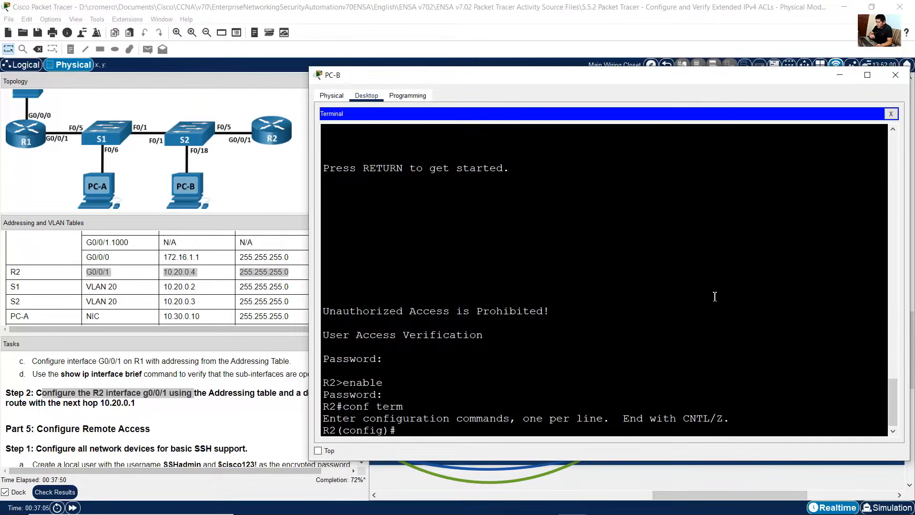
text(int g0/0)
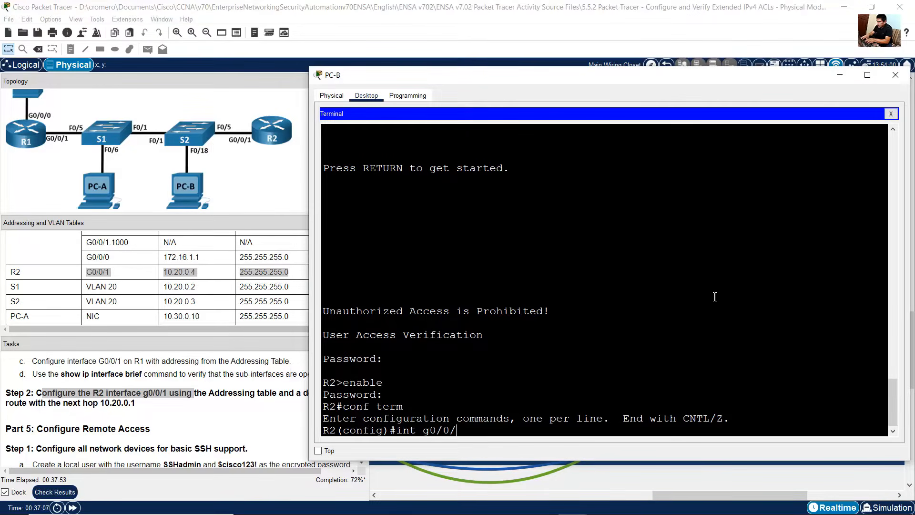
text(/1)
key(Return)
text(ip a)
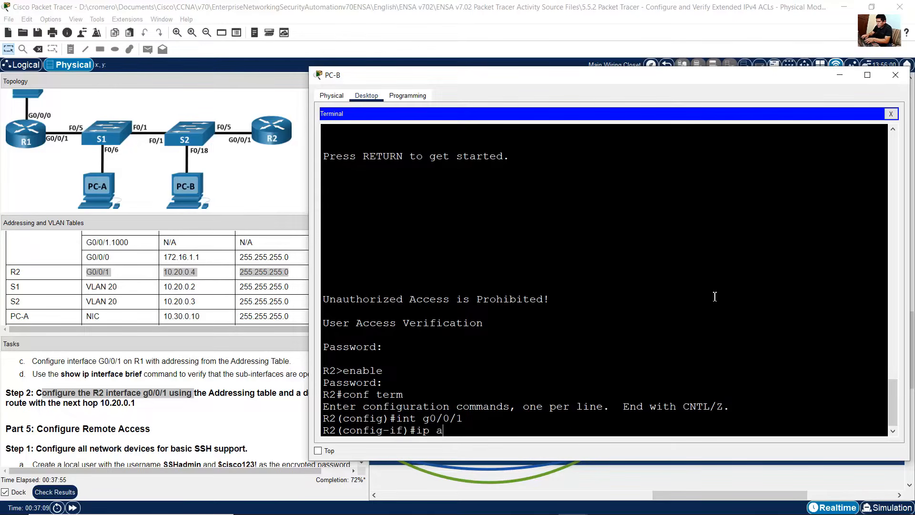
text(ddress 10.)
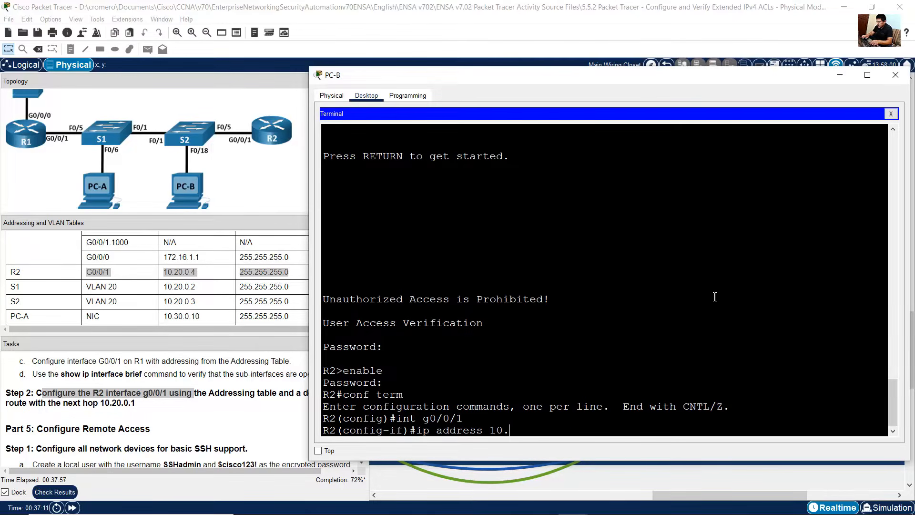
text(20.0.4 255.)
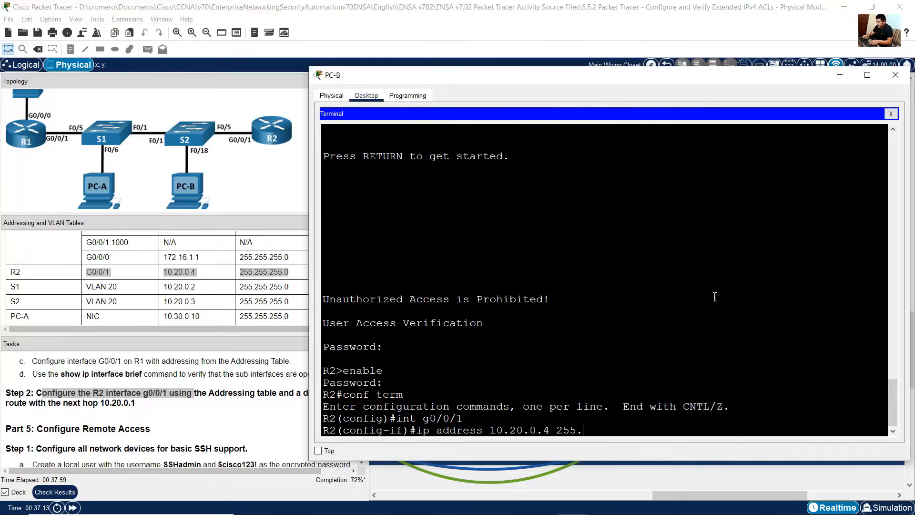
text(255.255.0)
key(Return)
text(no)
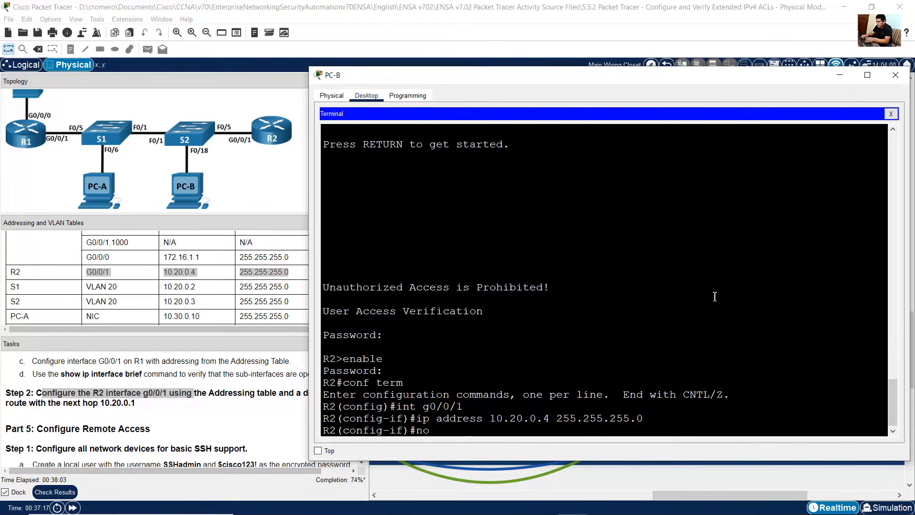
text( shutdown)
key(Return)
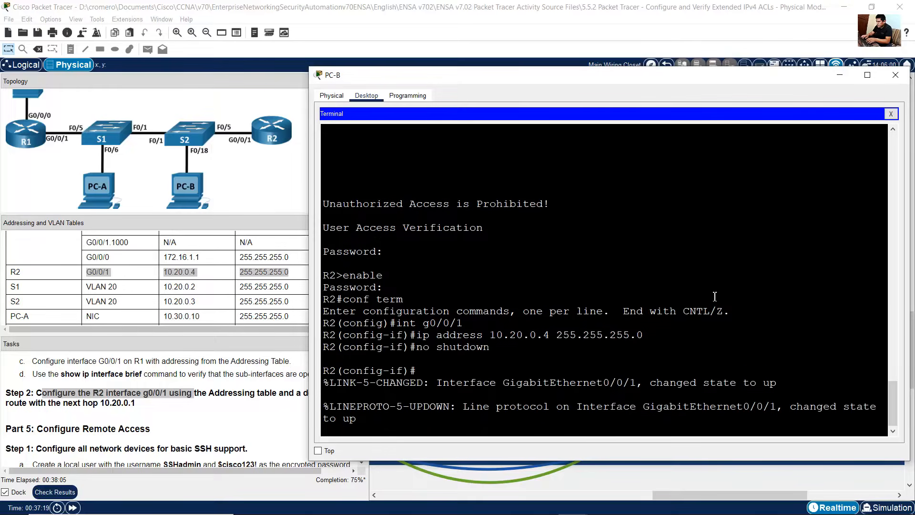
Step: Leave interface configuration and add a default route 0.0.0.0 0.0.0.0 via next hop 10.20.0.1 on R2
click(244, 374)
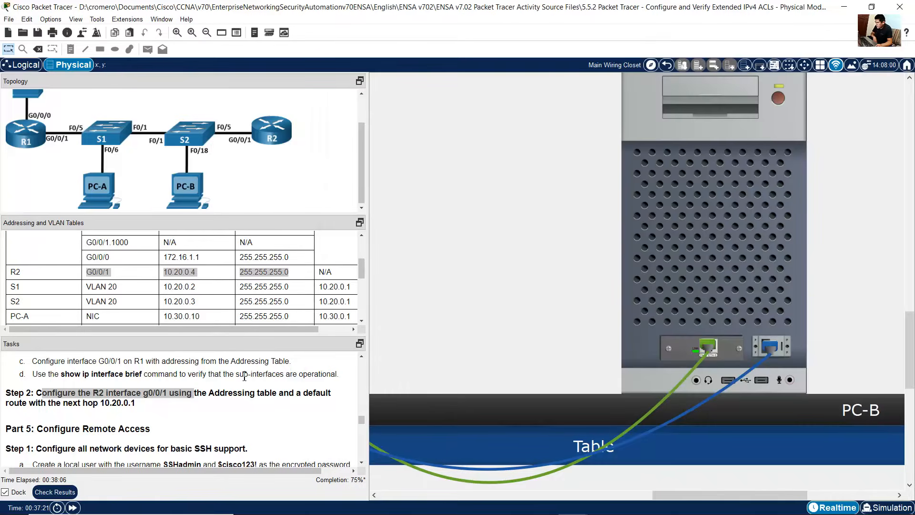
drag(291, 396, 137, 405)
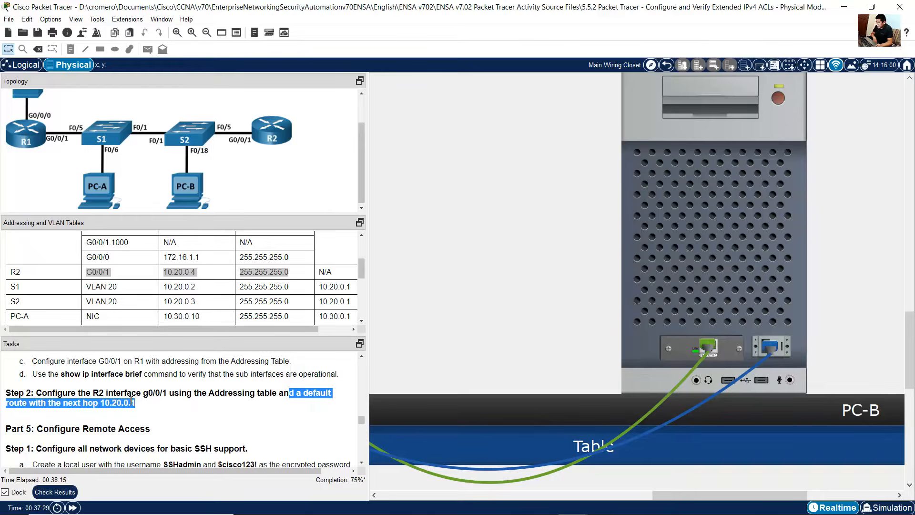
click(698, 298)
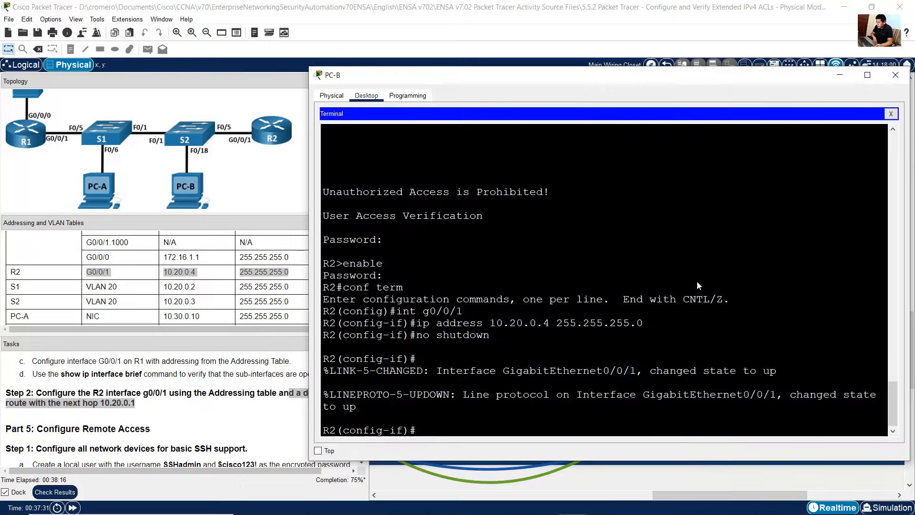
text(exit)
key(Return)
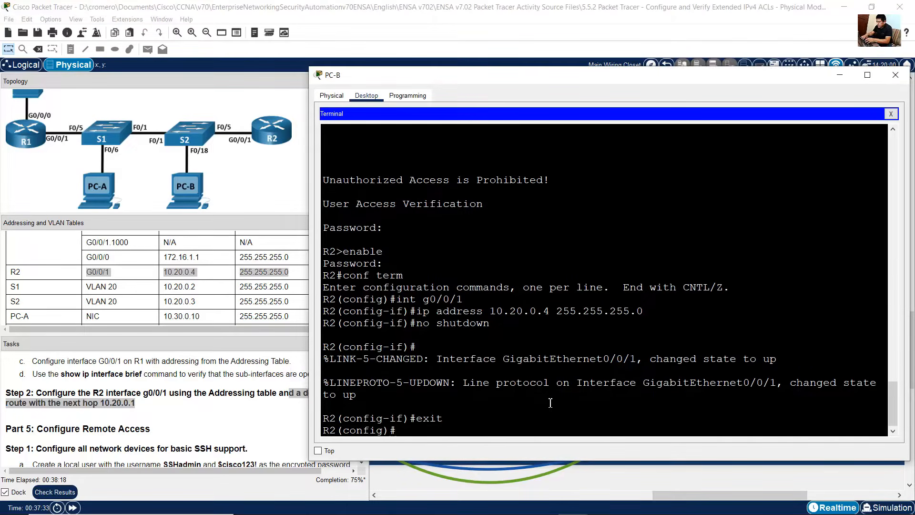
drag(399, 429, 317, 429)
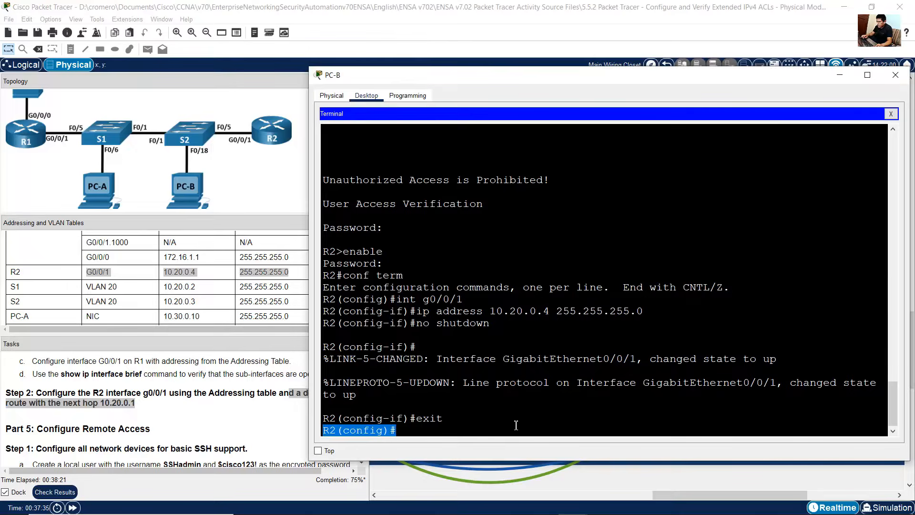
click(501, 425)
text(ip route 0.0.0.0 0.0.0.0)
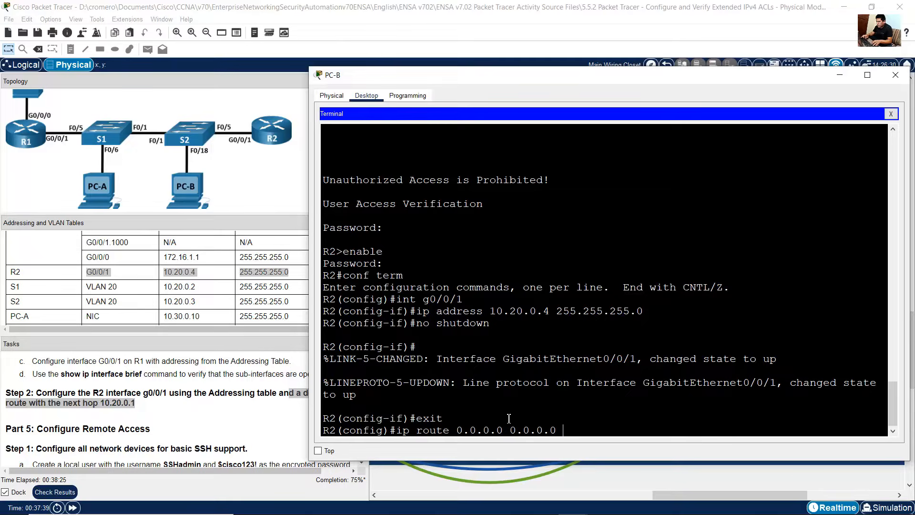
click(109, 403)
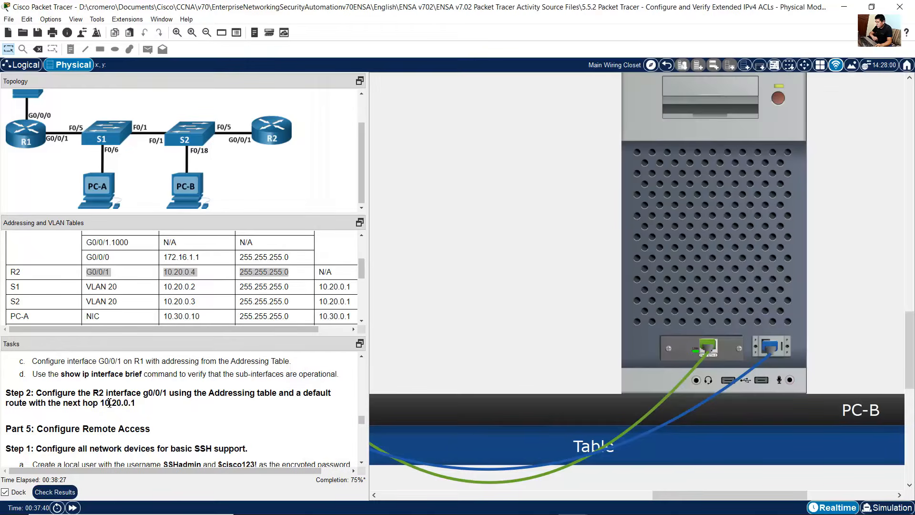
drag(105, 403, 137, 406)
click(786, 305)
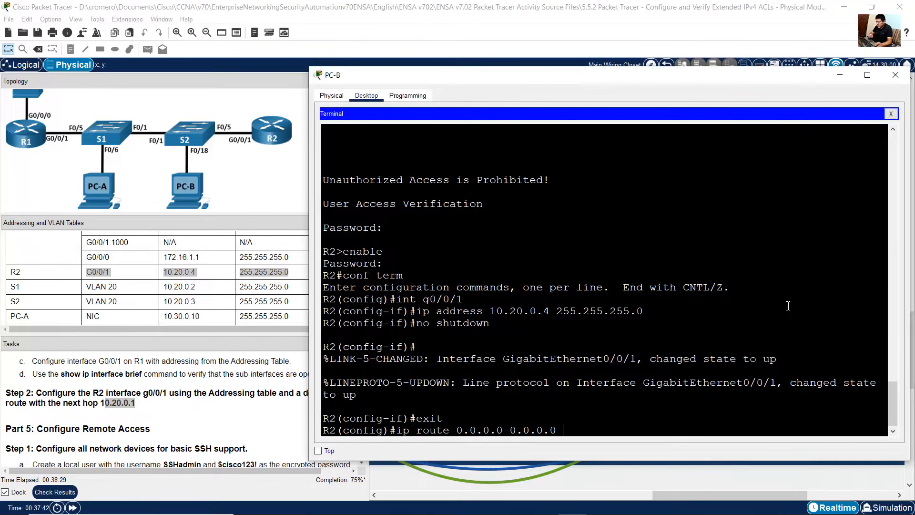
text(10.20.0.1)
key(Return)
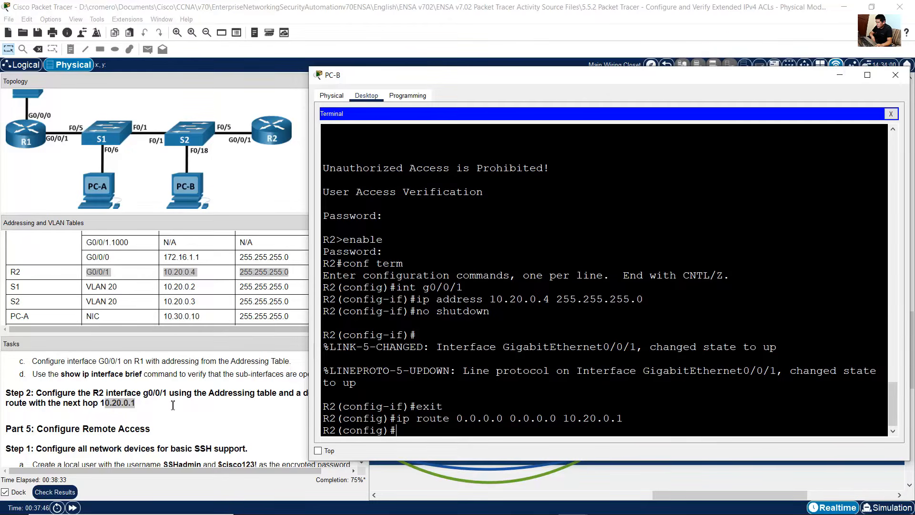
Step: Read the Part 5 Step 1 instructions for configuring basic SSH support on all devices
click(202, 402)
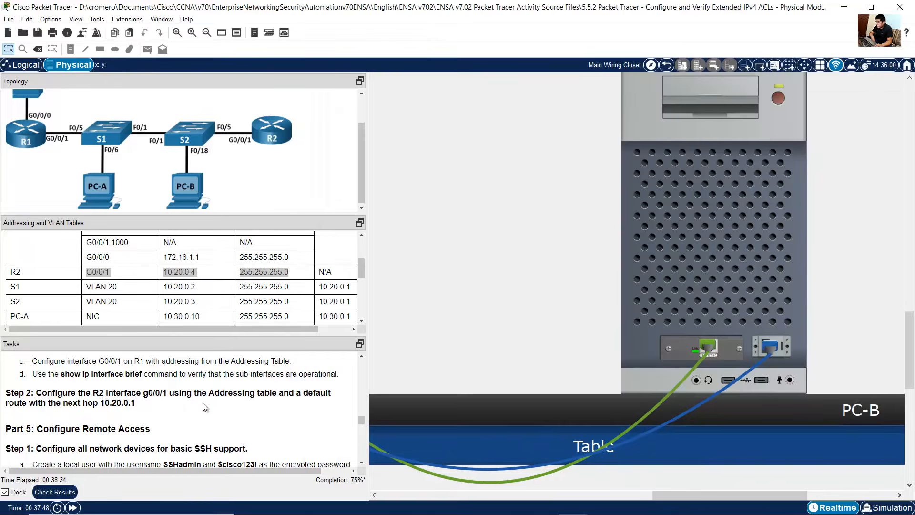
scroll(202, 403, down, 2)
drag(48, 372, 151, 373)
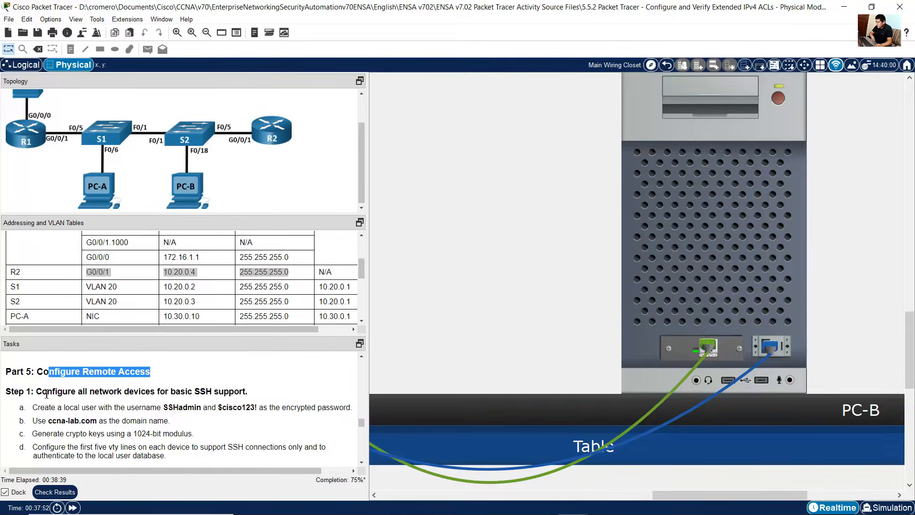
drag(47, 394, 247, 391)
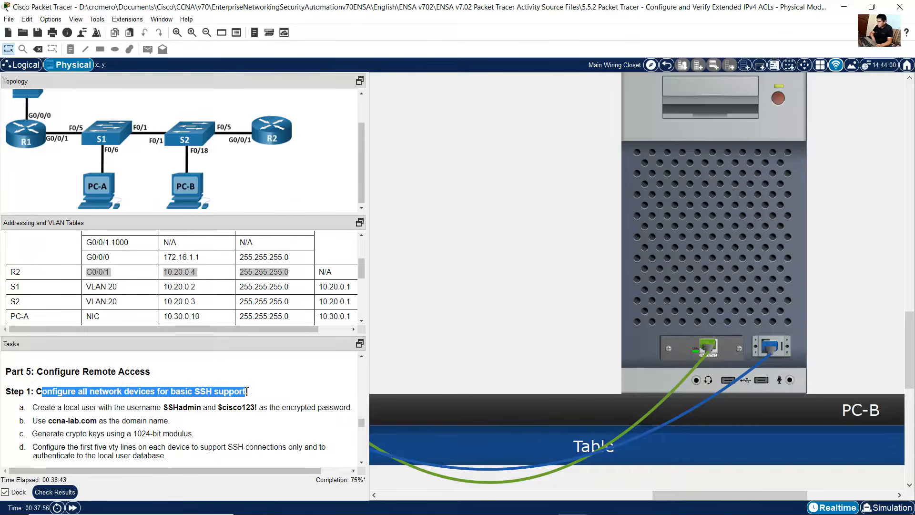
scroll(72, 408, down, 1)
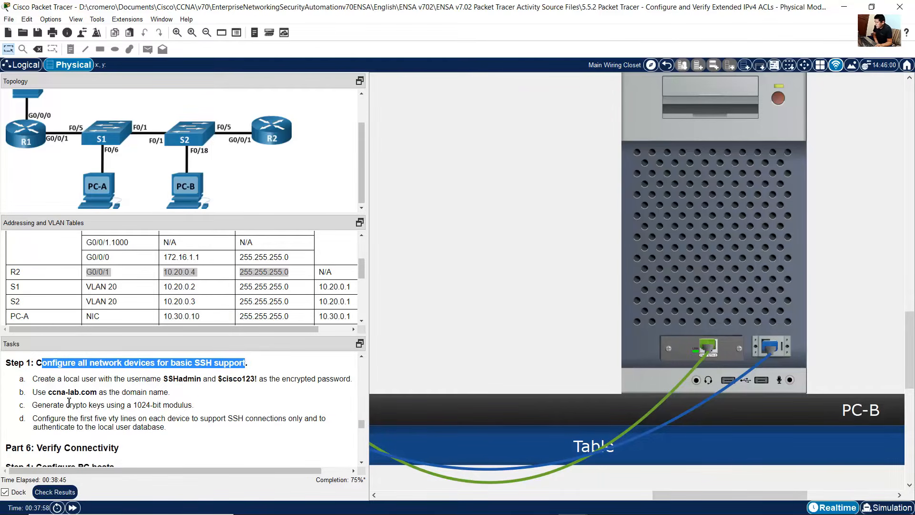
drag(56, 378, 171, 439)
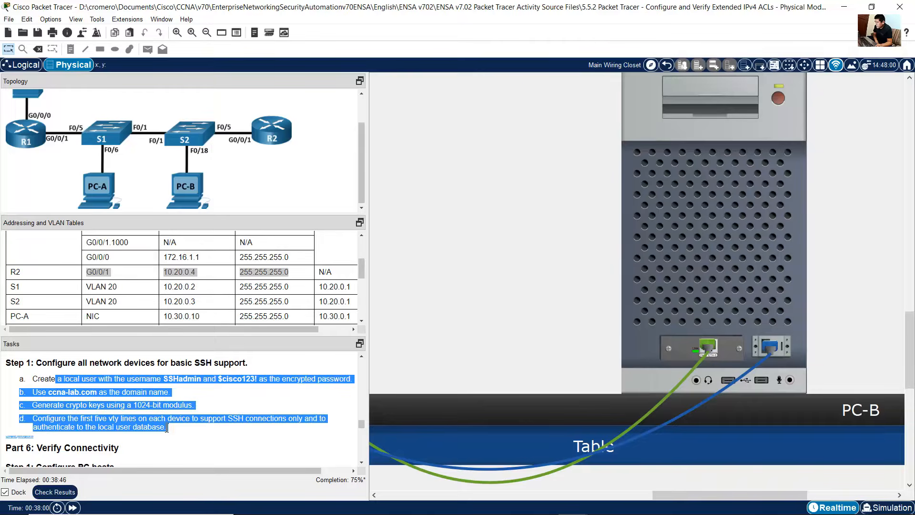
click(167, 428)
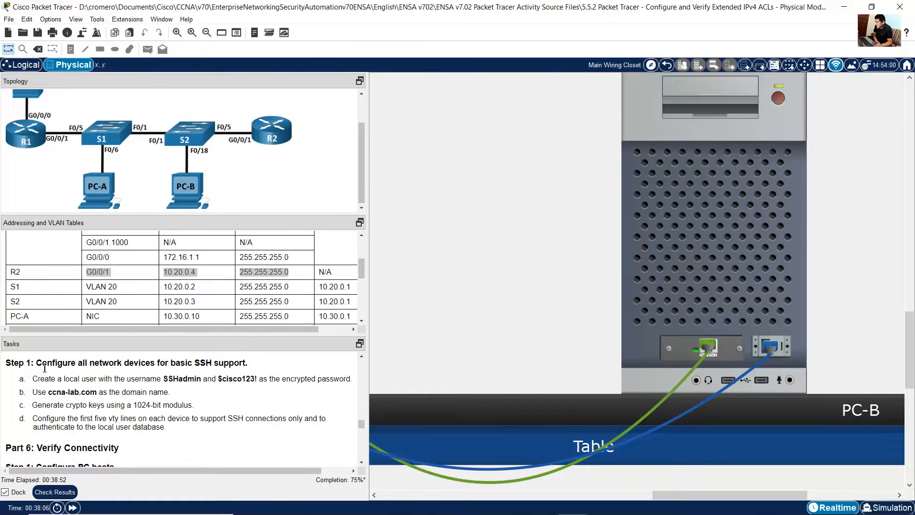
drag(42, 366, 152, 366)
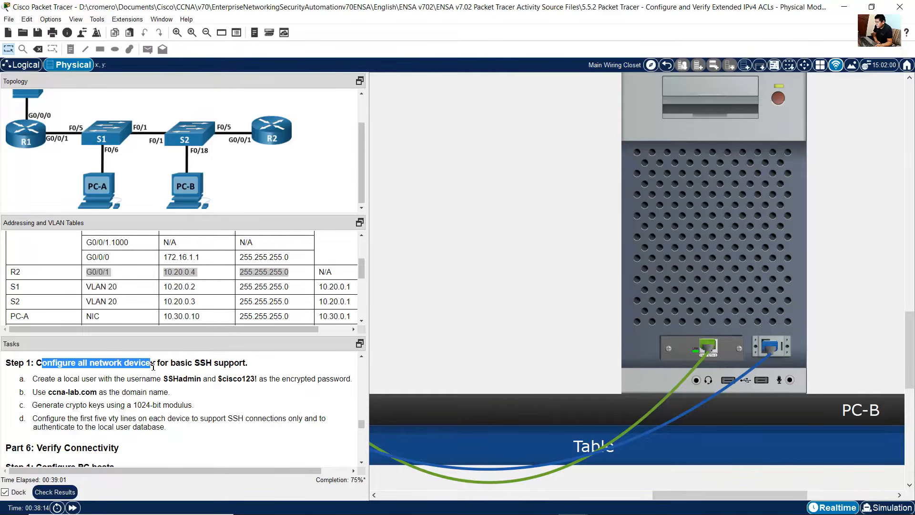
click(100, 388)
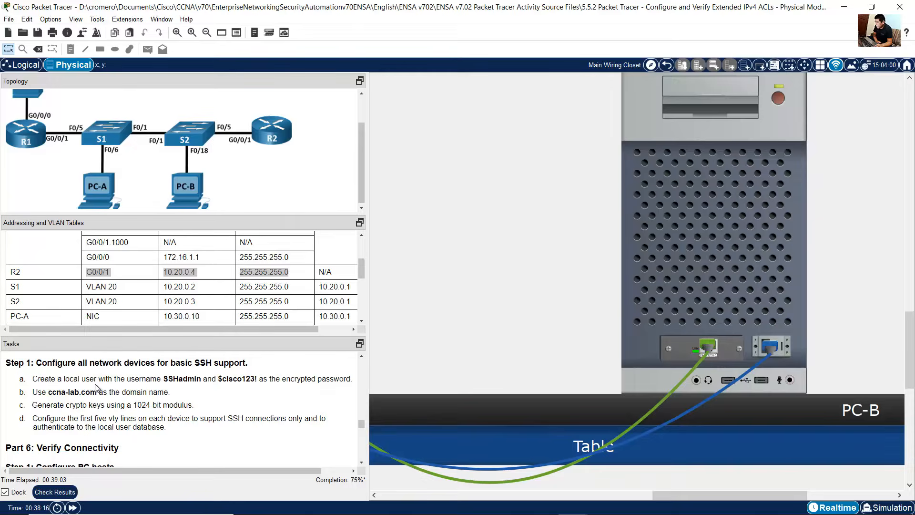
drag(45, 382, 349, 378)
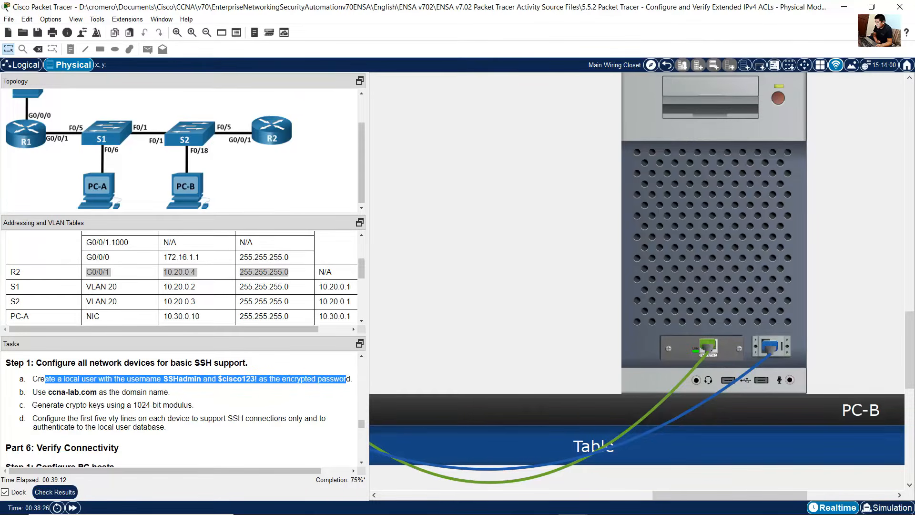
Step: In the Notepad script, write a local user command for username SSHadmin with its encrypted secret password
click(631, 504)
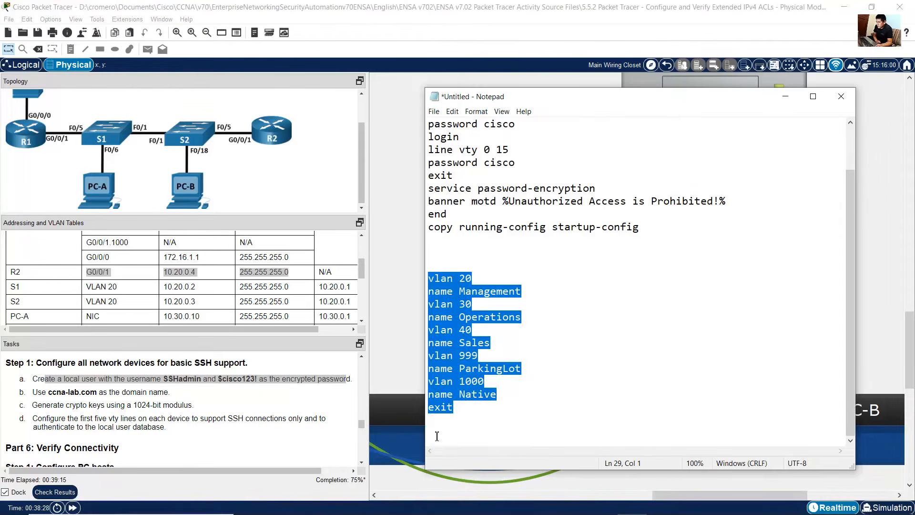
click(539, 423)
key(Return)
key(Return)
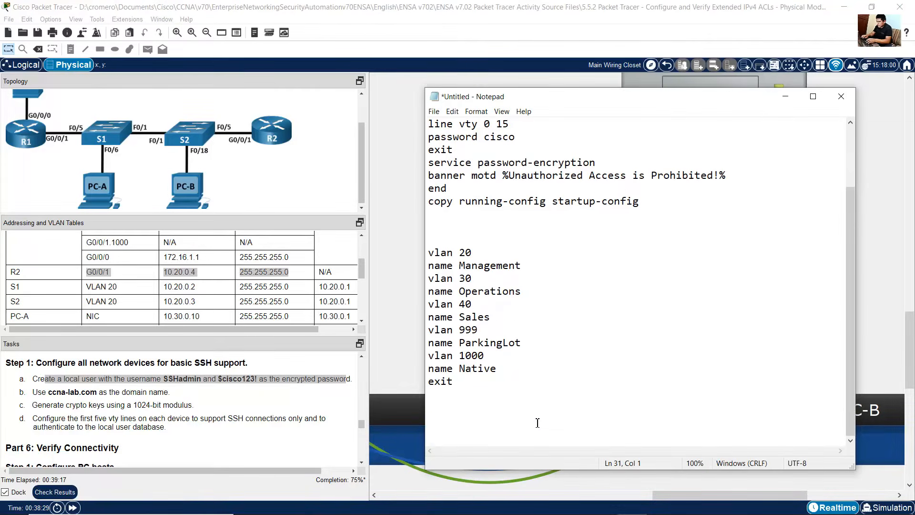
text(username SSH)
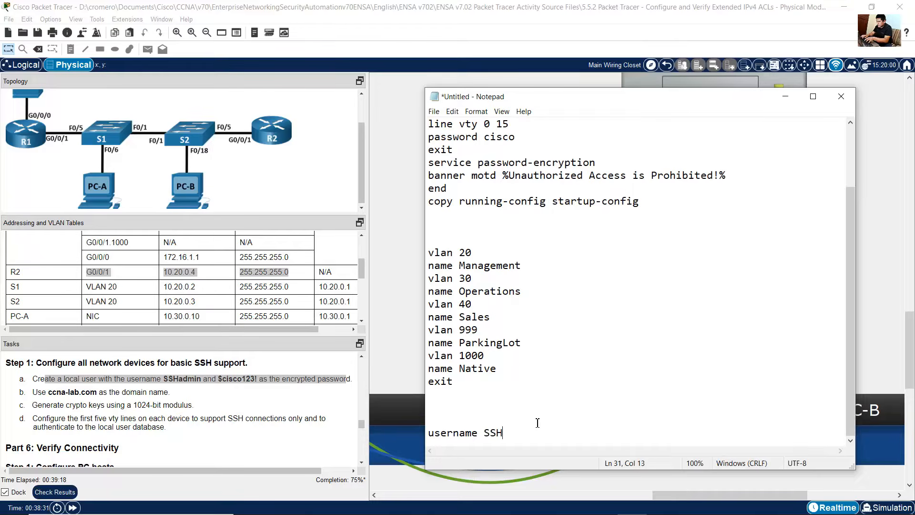
text(admin)
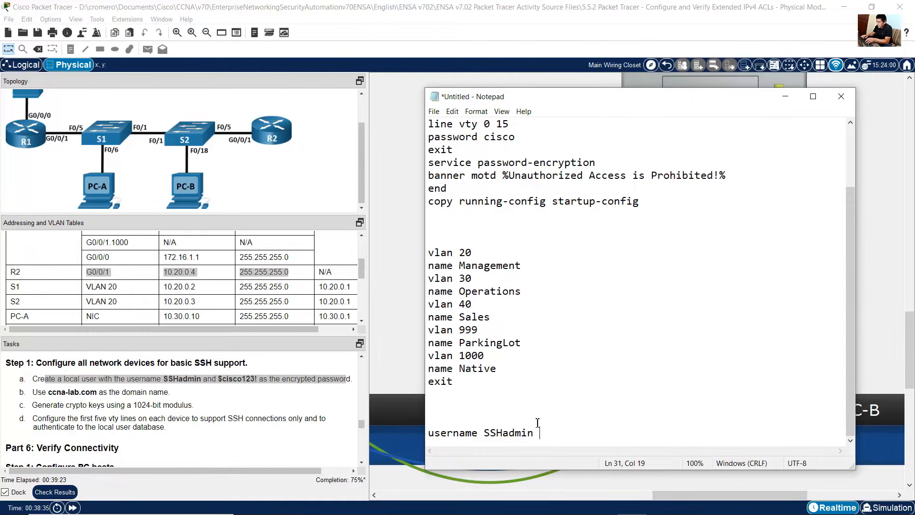
text( secret)
text($cisco123)
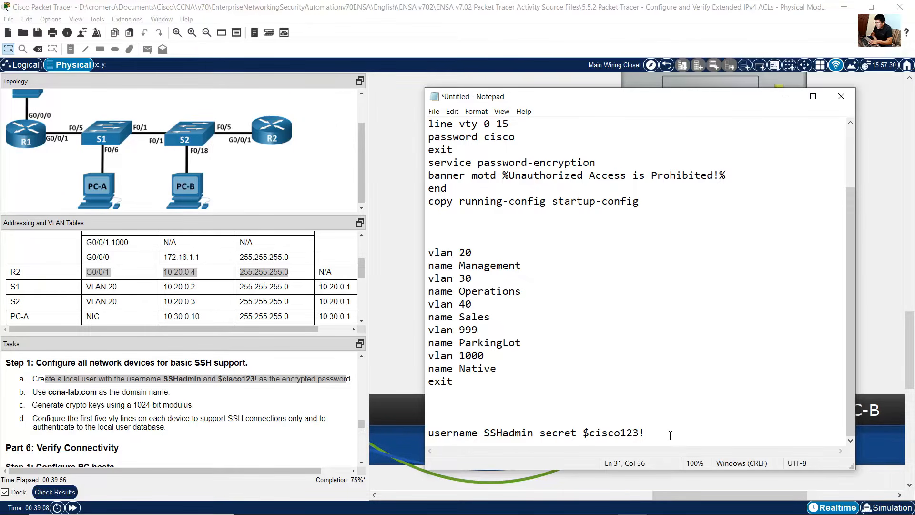
text(!)
key(Return)
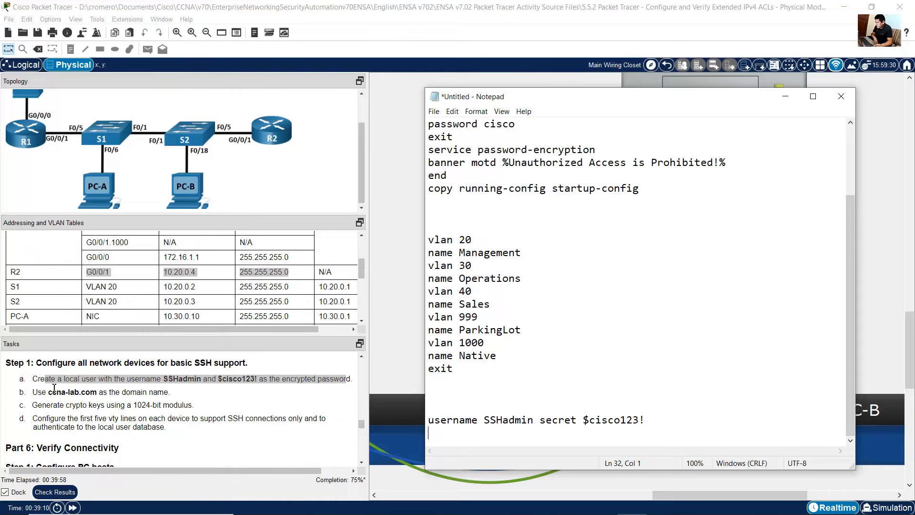
Step: In the Notepad script, add the command setting the IP domain name to ccna-lab.com
drag(48, 392, 168, 392)
click(768, 266)
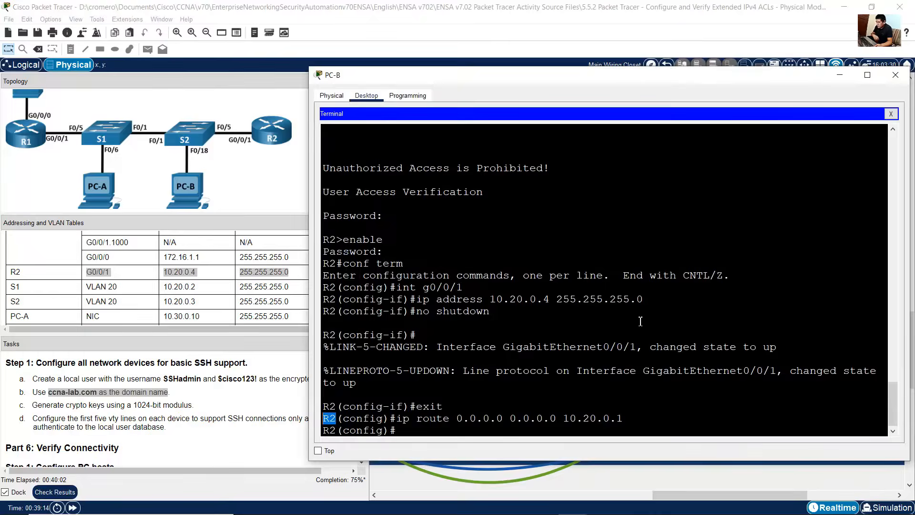
click(631, 504)
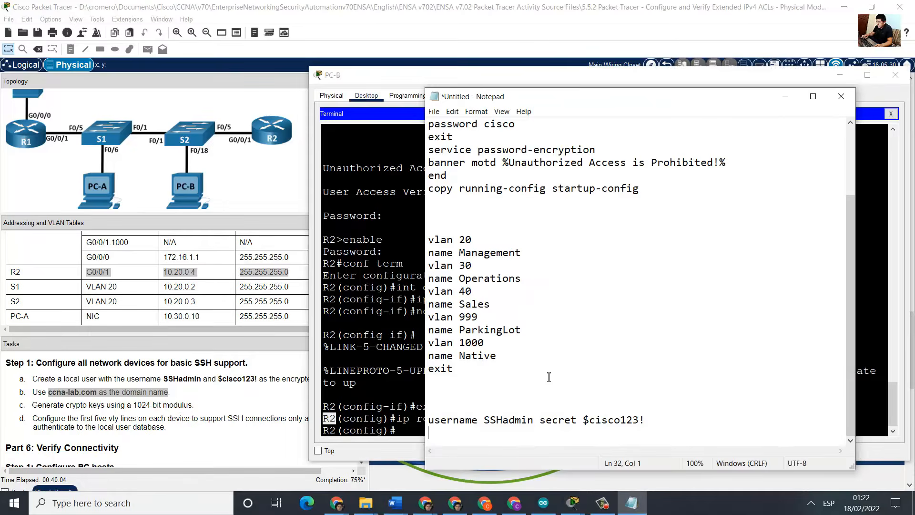
click(548, 377)
text(i)
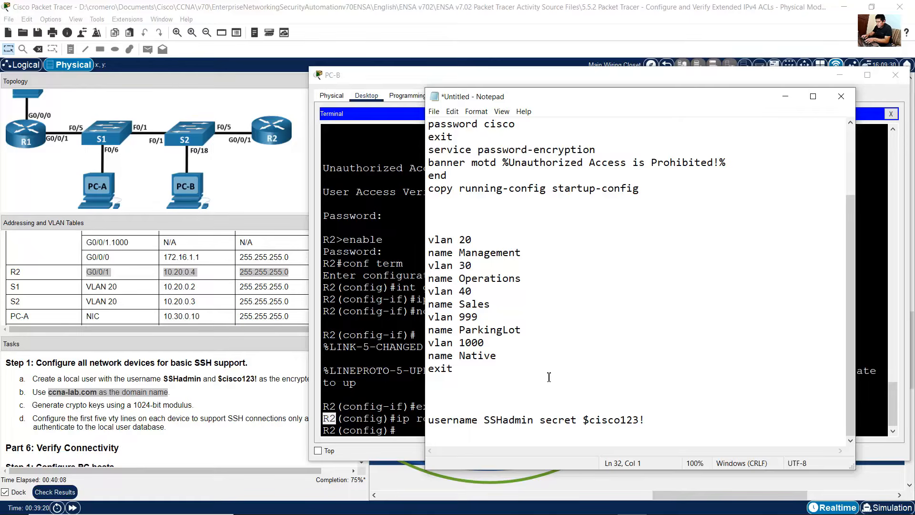
text(ip domain-name)
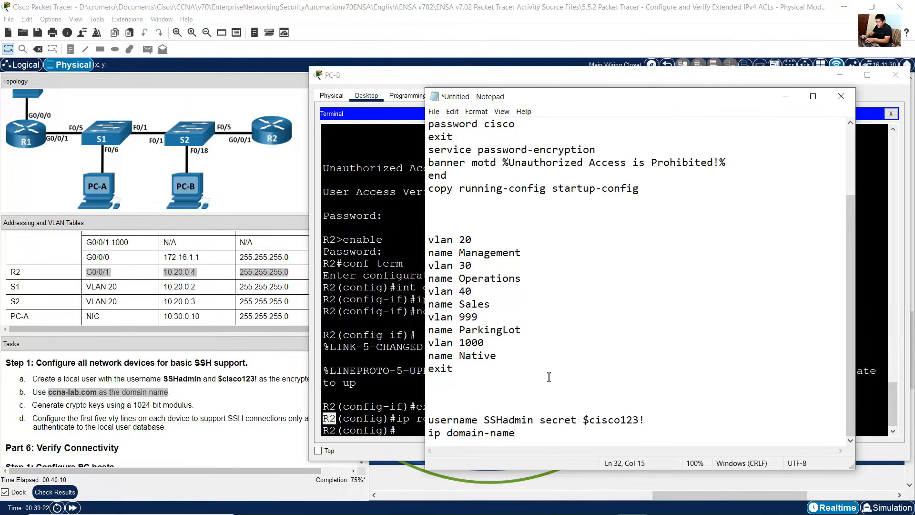
text( ccna-)
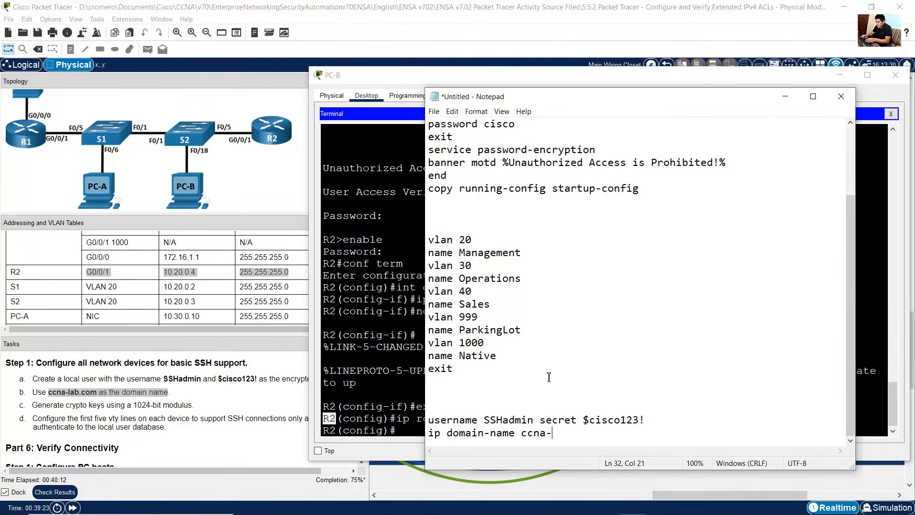
text(lab.com)
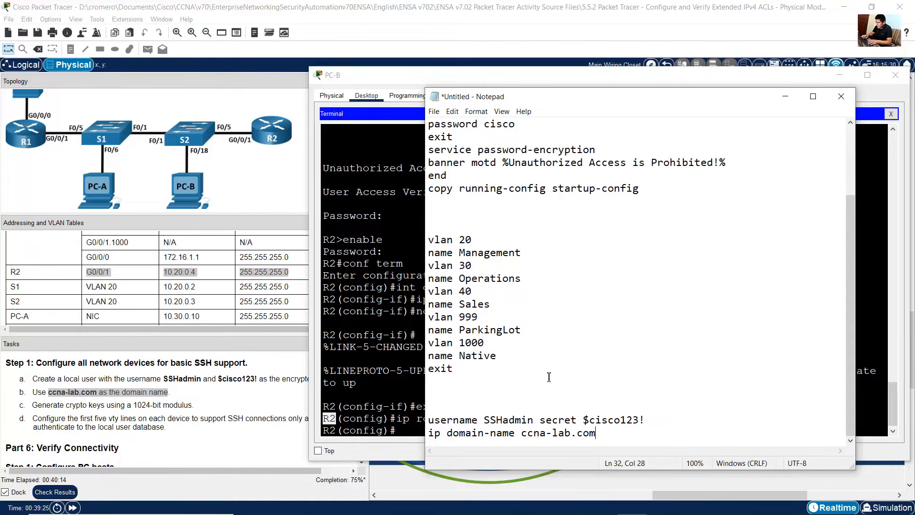
key(Return)
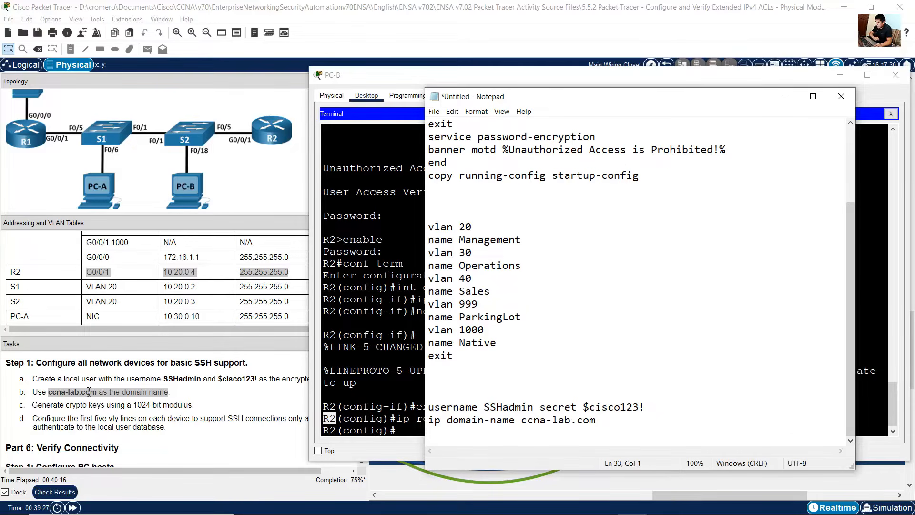
Step: Add the command to generate RSA general-keys crypto keys with a 1024-bit modulus to the script
click(45, 405)
drag(45, 404, 190, 405)
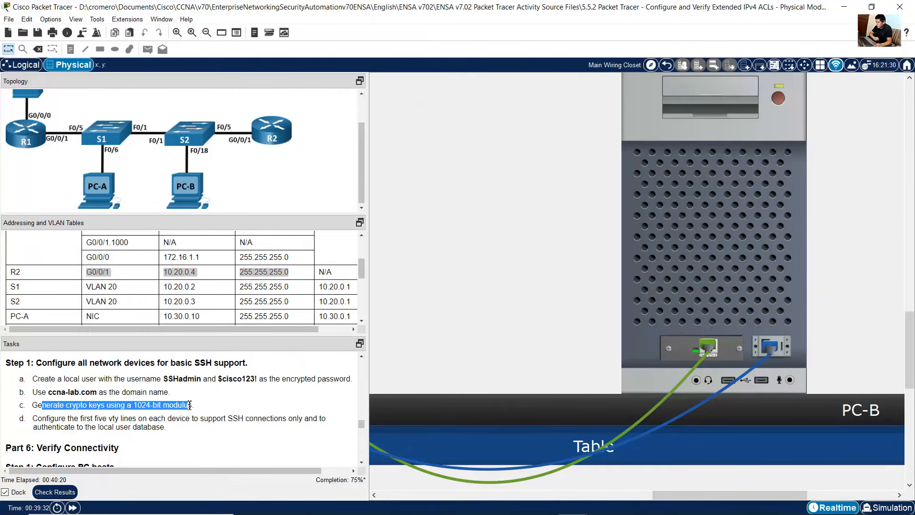
click(632, 503)
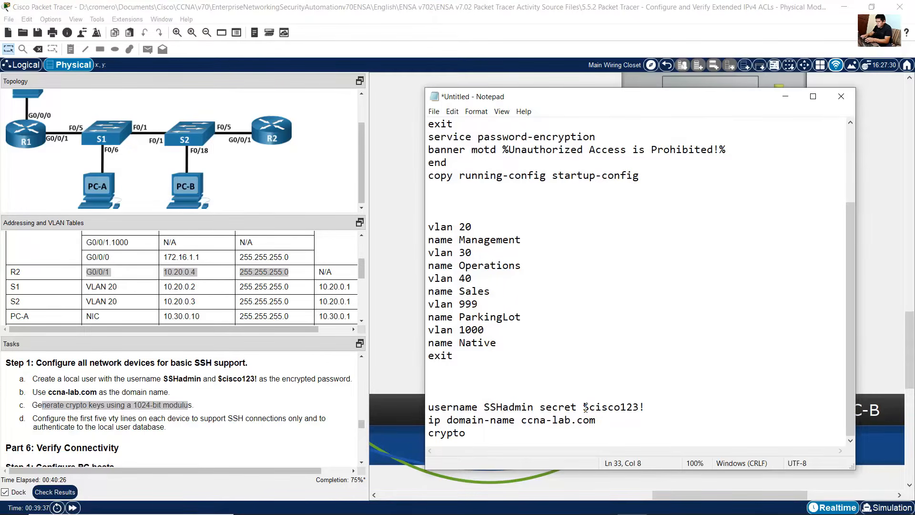
text(key generate ras)
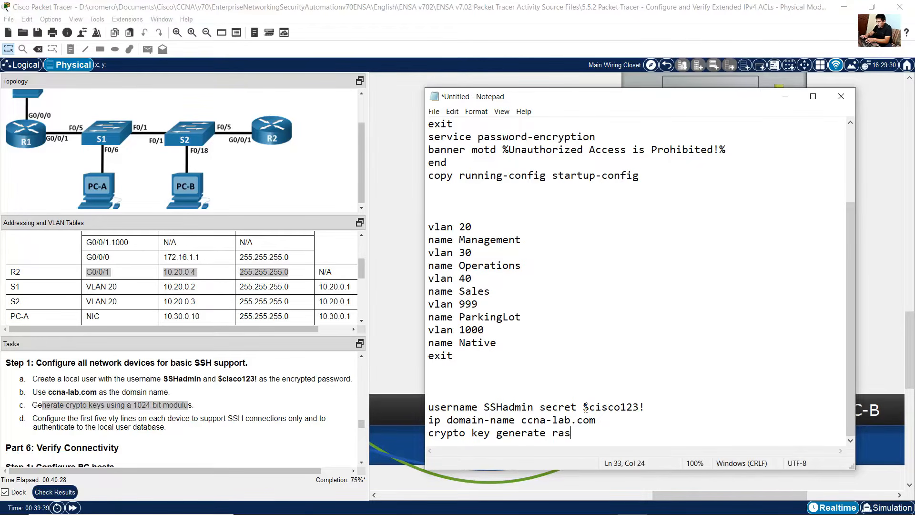
text(a)
key(BackSpace)
key(BackSpace)
key(BackSpace)
text(sa general-keys mo)
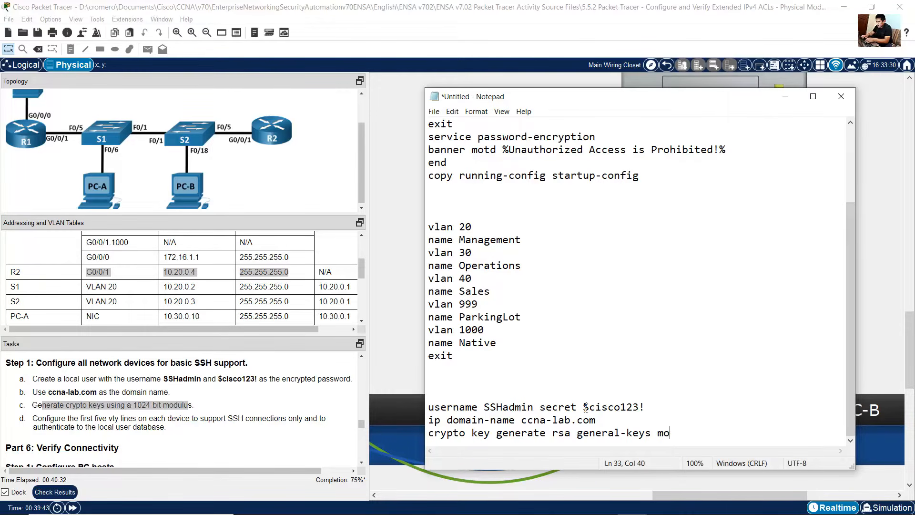
text(dulus 1024)
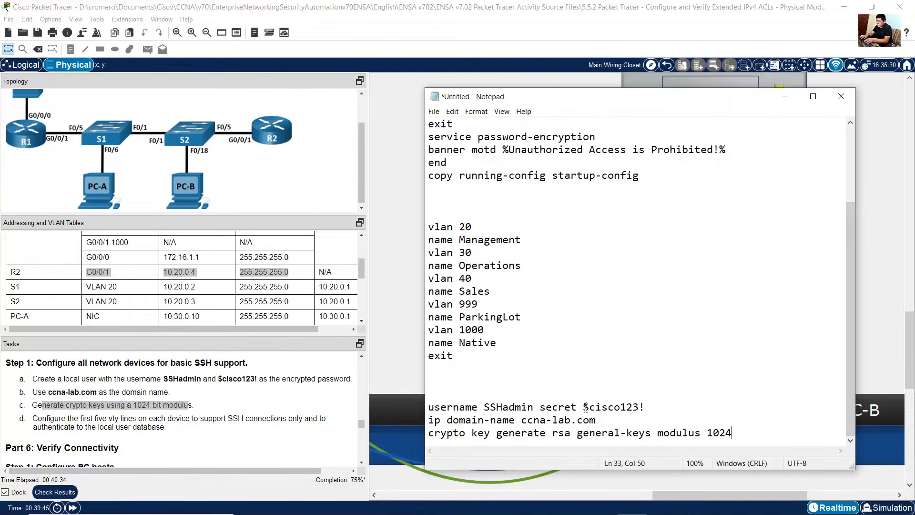
key(Return)
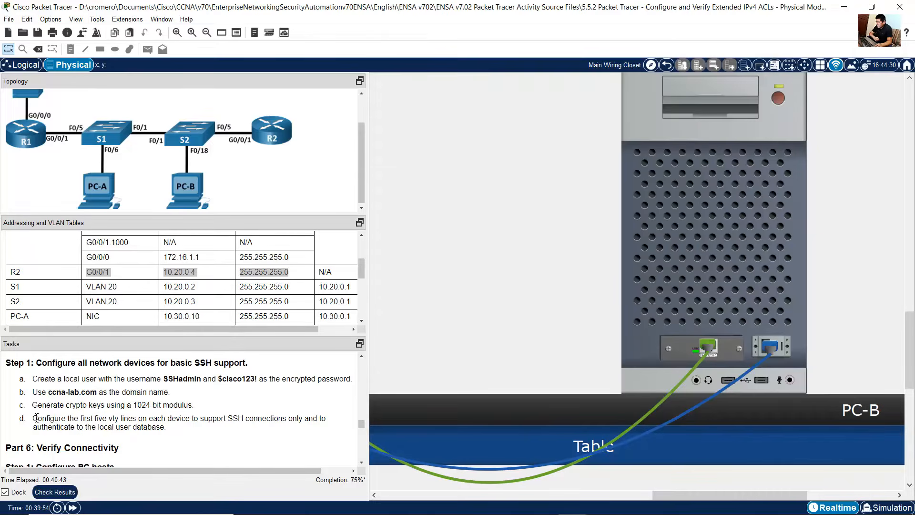
Step: Add a vty line configuration command to the script covering lines 0 to 15
drag(37, 418, 289, 421)
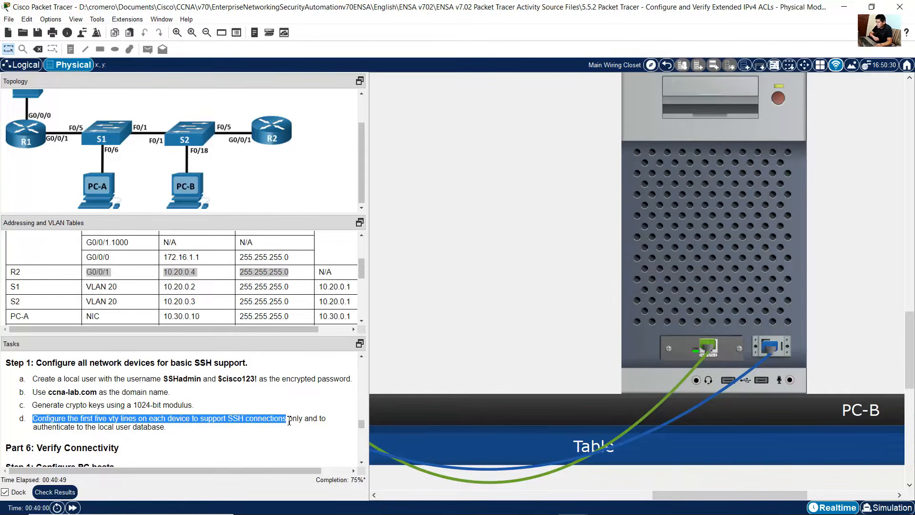
click(285, 428)
click(633, 503)
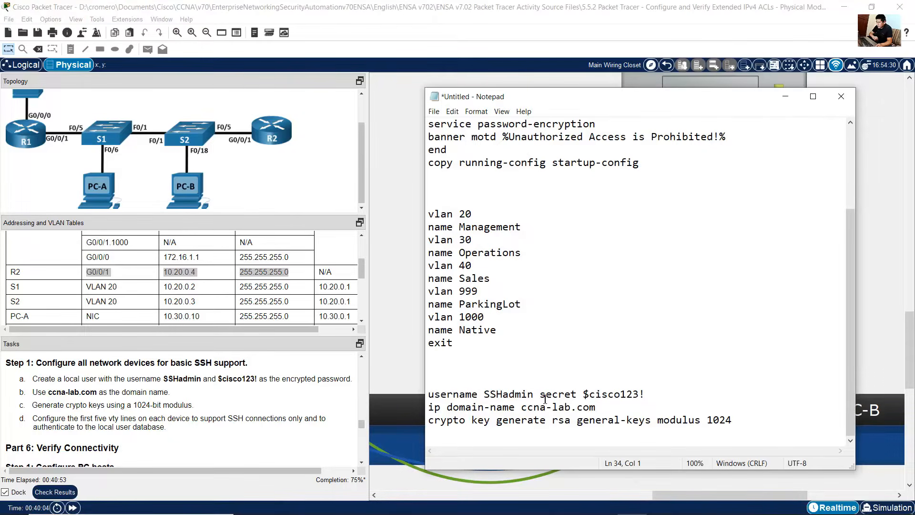
text(line vty)
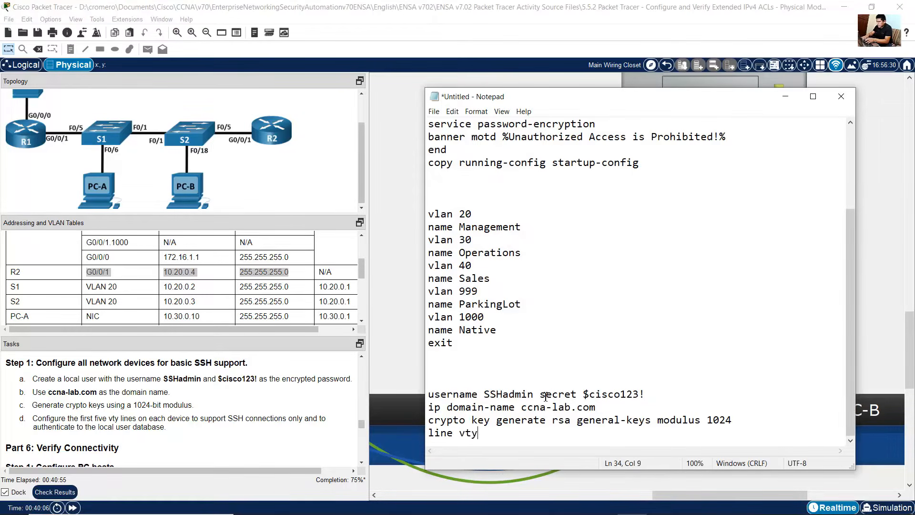
text( 0 4)
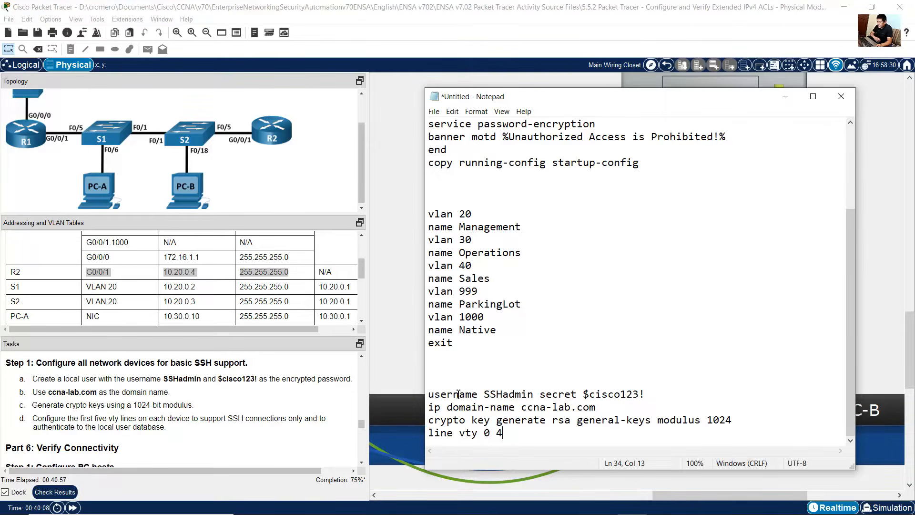
drag(484, 433, 504, 433)
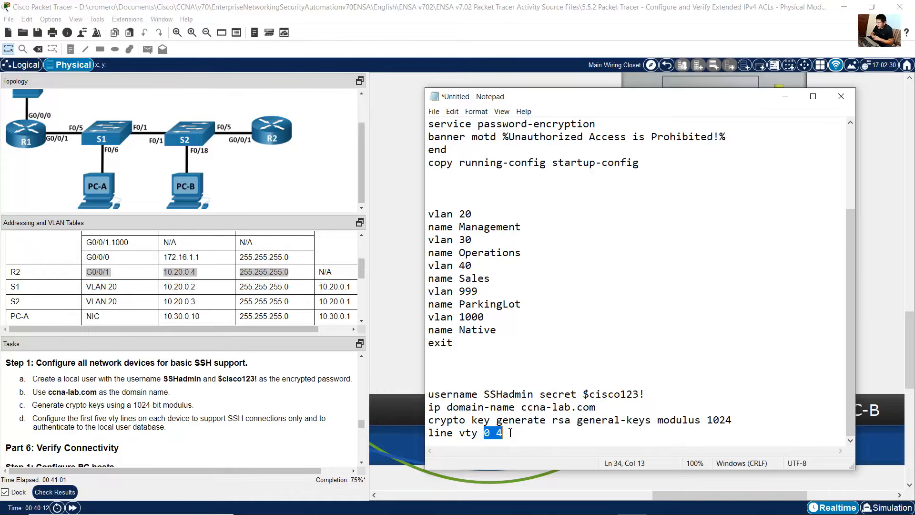
click(511, 432)
key(BackSpace)
text(15)
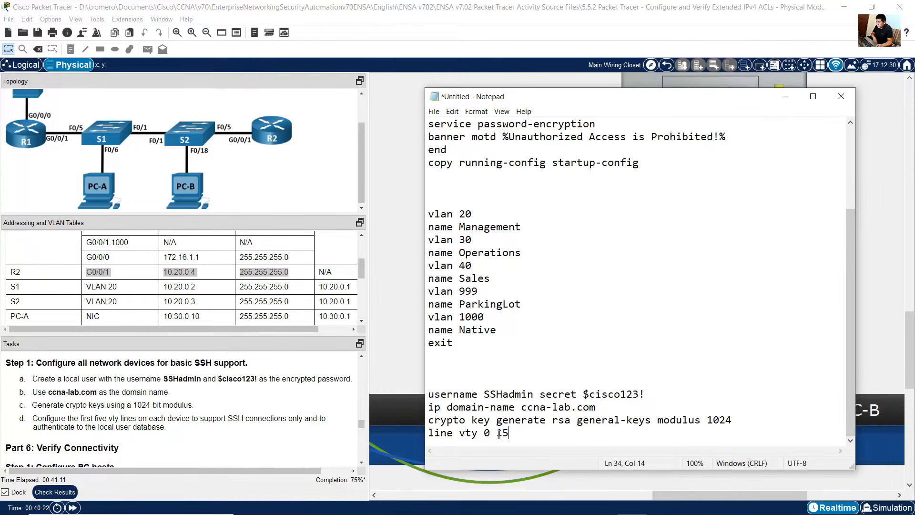
Step: Re-read the vty line instruction and compare it against the script's vty line command
shift+click(425, 433)
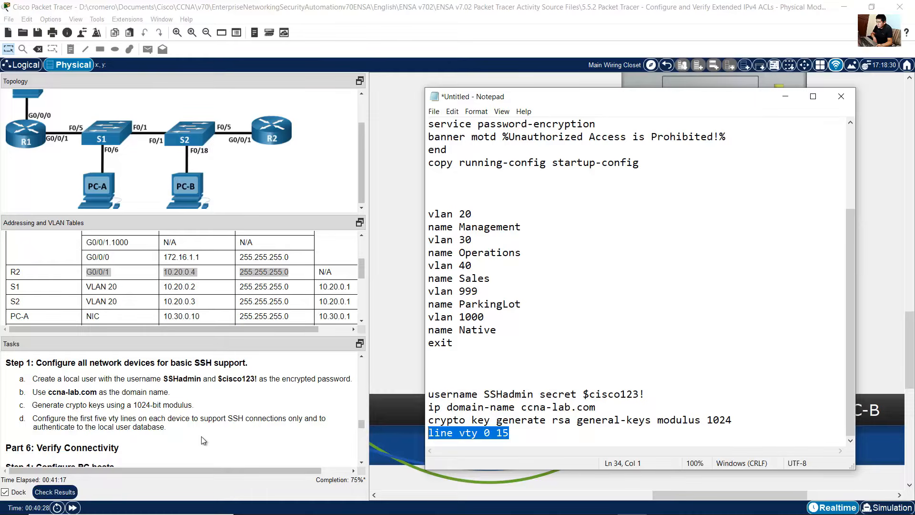
click(78, 421)
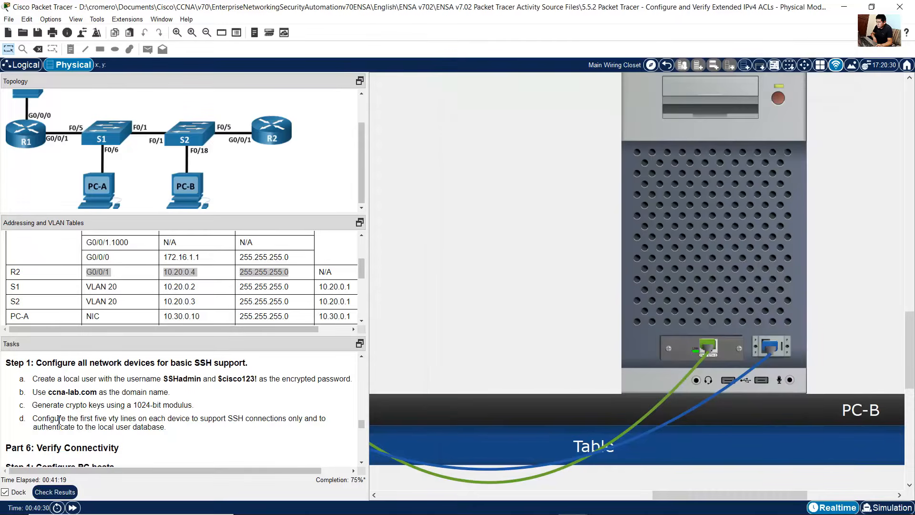
drag(75, 421, 108, 419)
click(101, 419)
drag(83, 420, 287, 418)
click(144, 423)
click(605, 503)
click(479, 433)
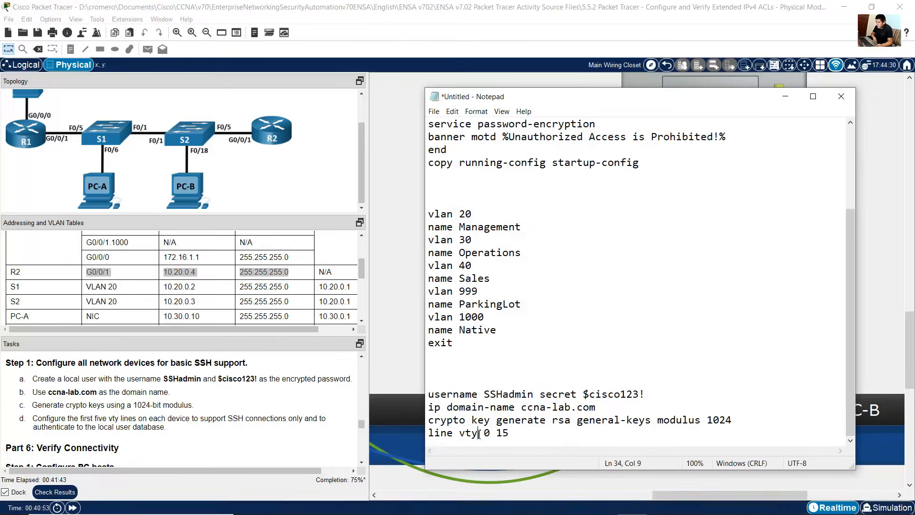
drag(487, 433, 523, 434)
click(527, 434)
Step: Under the vty line, add transport input ssh to allow only SSH connections
key(Return)
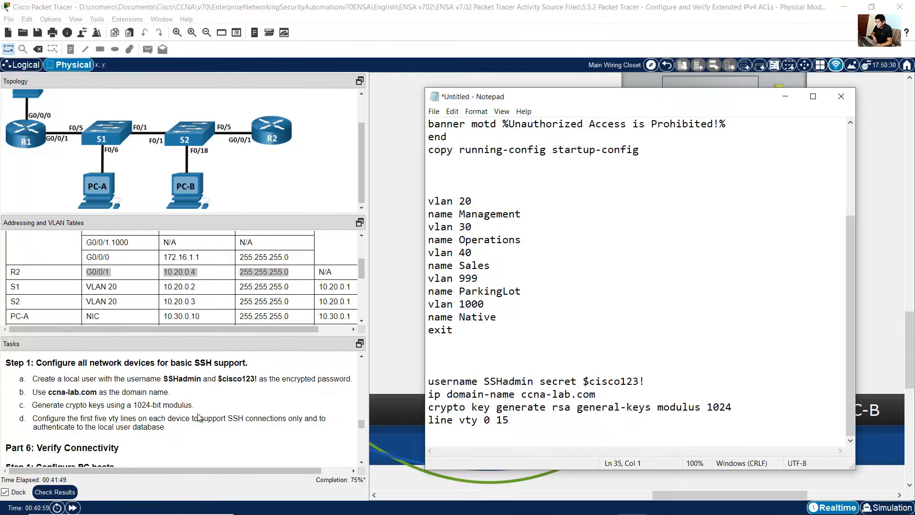
drag(208, 419, 304, 419)
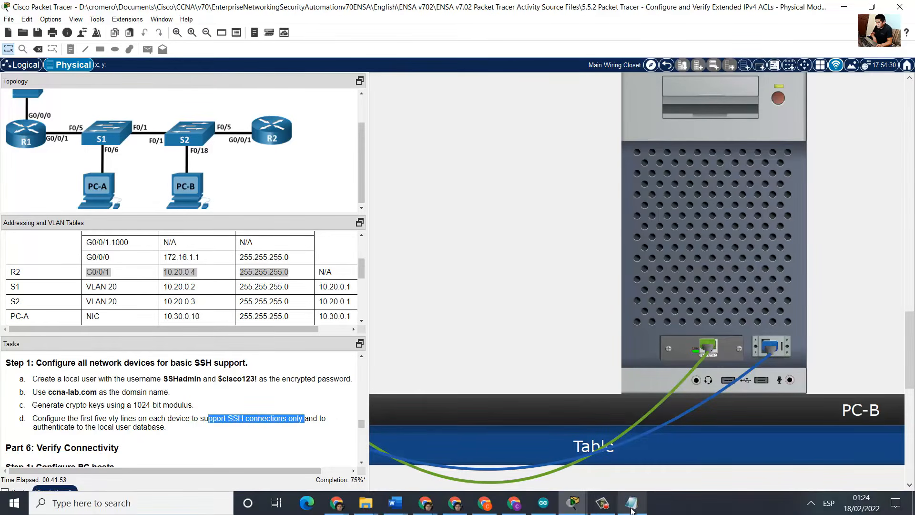
click(618, 507)
text(transpo)
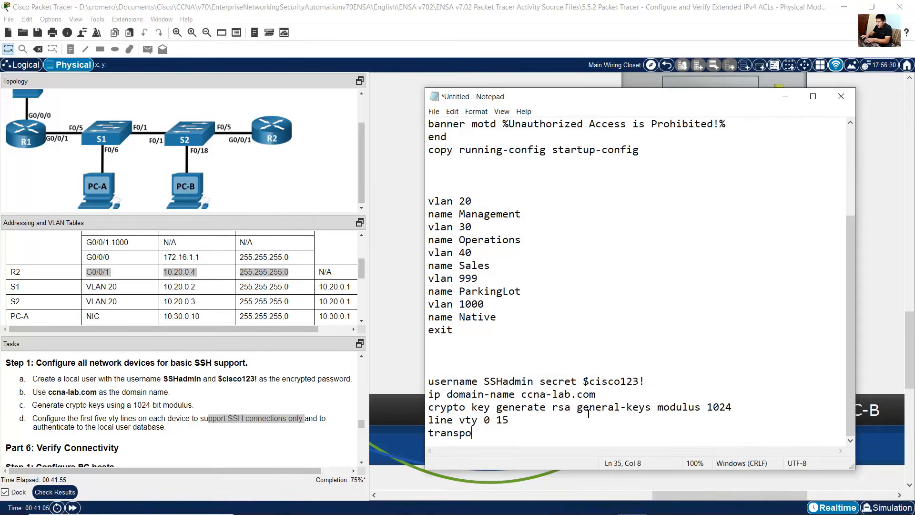
text(rt input ssh)
key(Return)
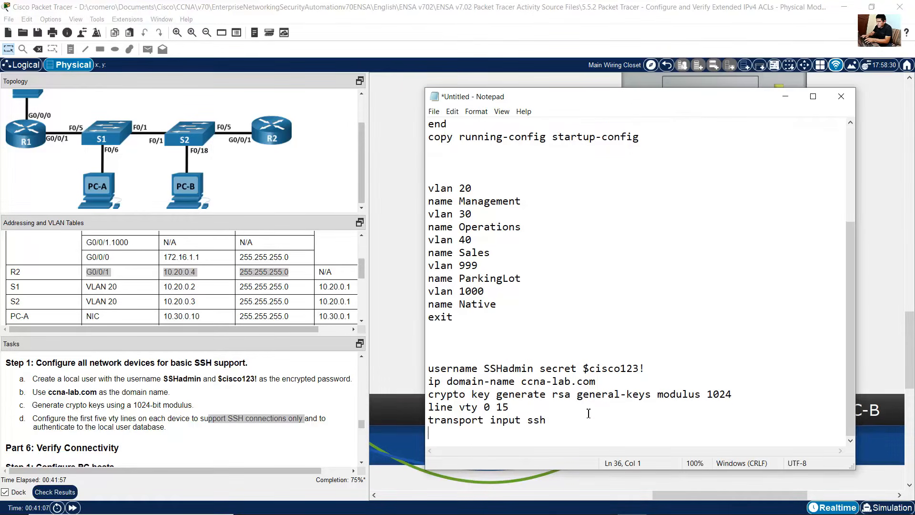
Step: Add login local and exit to the vty section so logins use the local user database
click(2, 405)
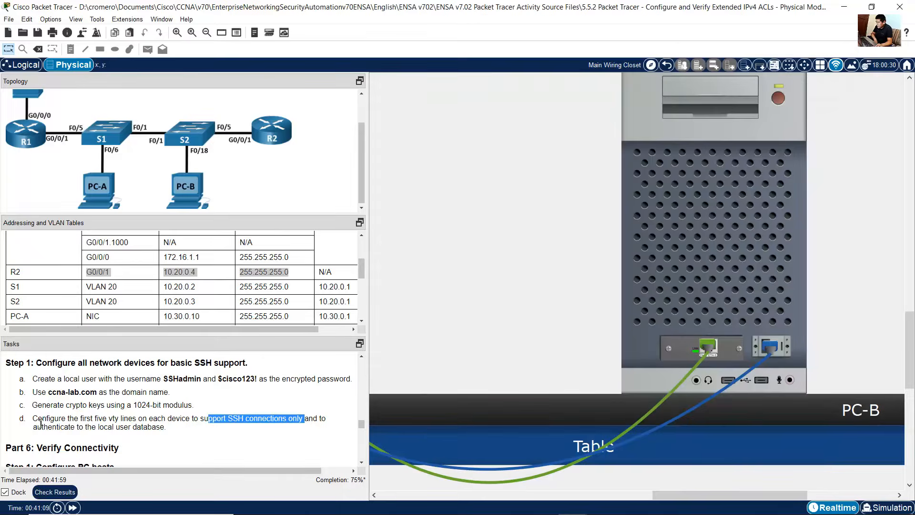
drag(42, 432, 171, 422)
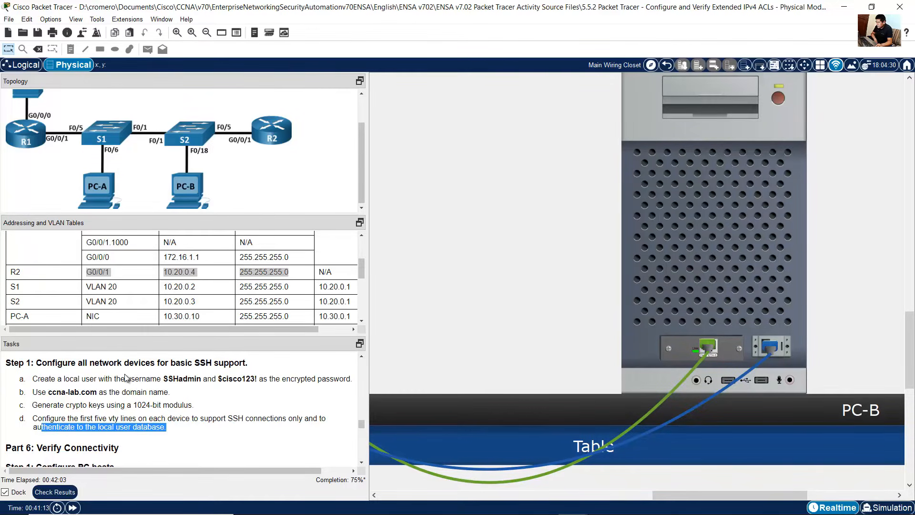
drag(133, 382, 315, 379)
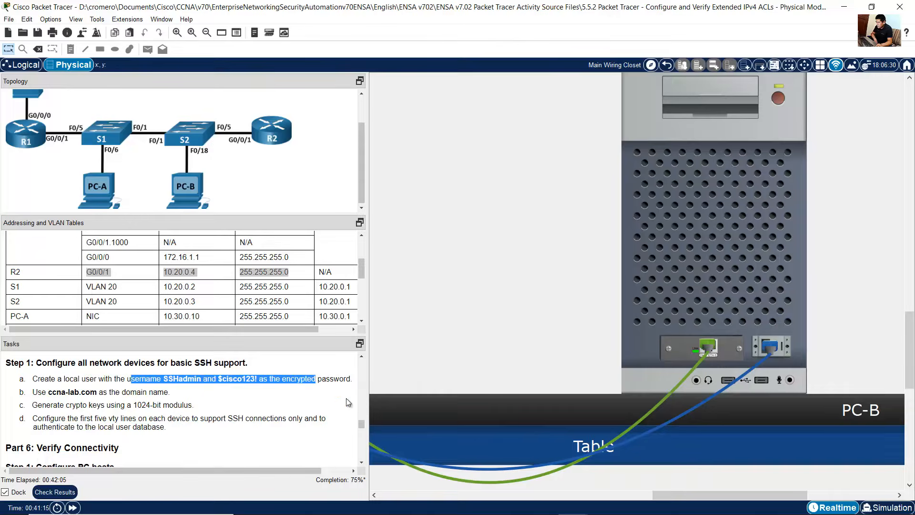
mouse_move(573, 506)
click(632, 503)
click(543, 429)
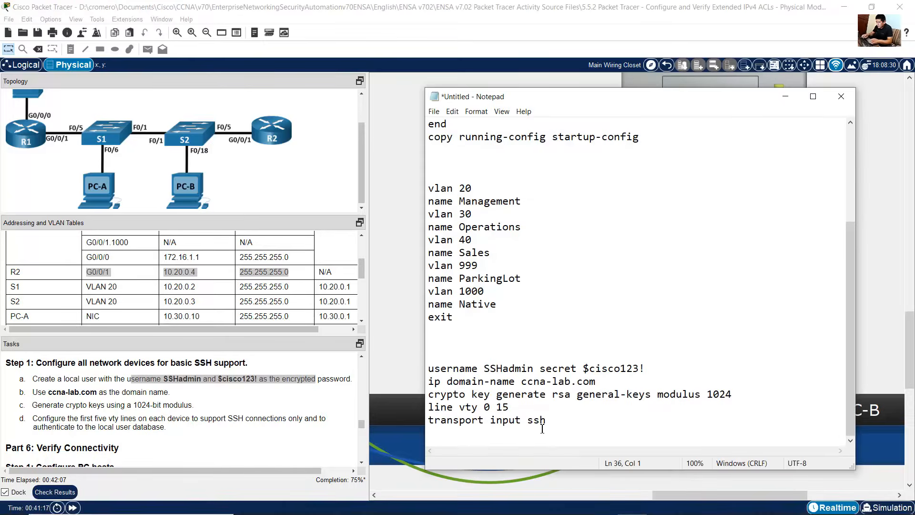
text(login local)
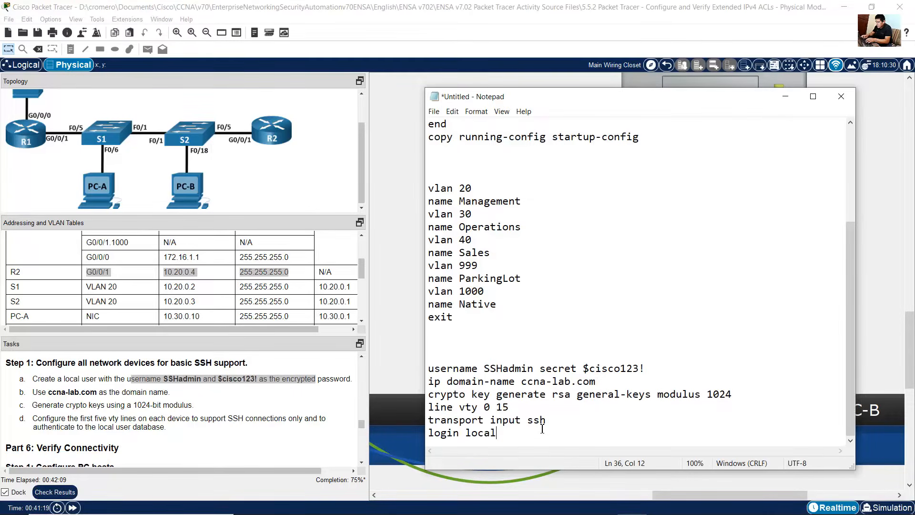
key(Return)
text(exit)
key(Return)
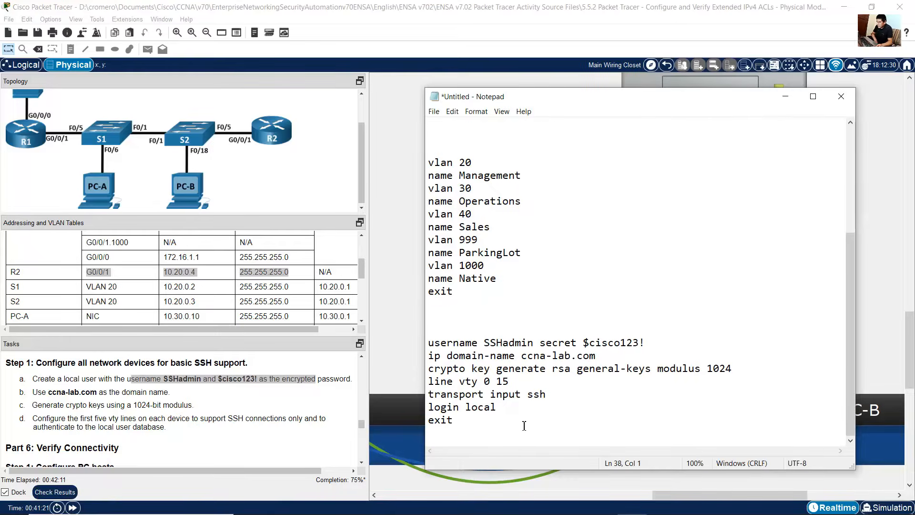
Step: Select and copy the SSH configuration block from the script
drag(431, 343, 648, 339)
click(589, 343)
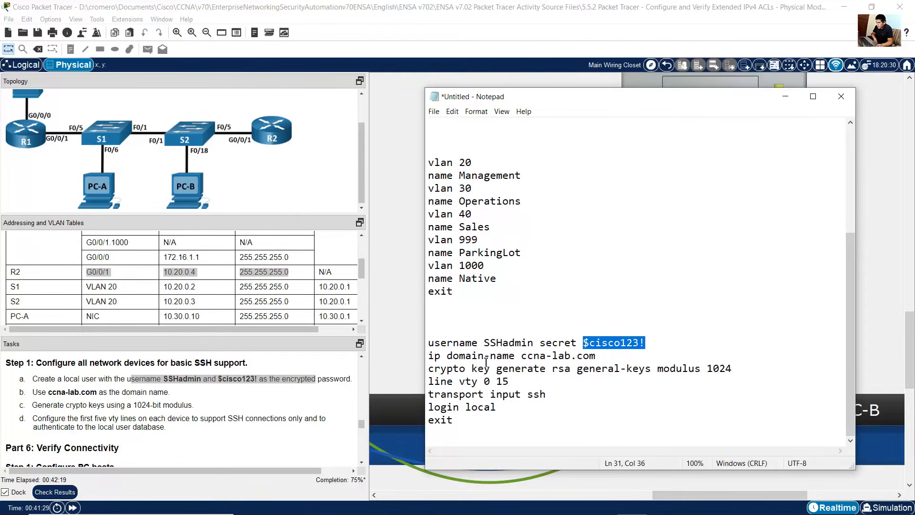
drag(447, 356, 611, 355)
drag(446, 369, 594, 374)
drag(474, 381, 447, 430)
click(448, 431)
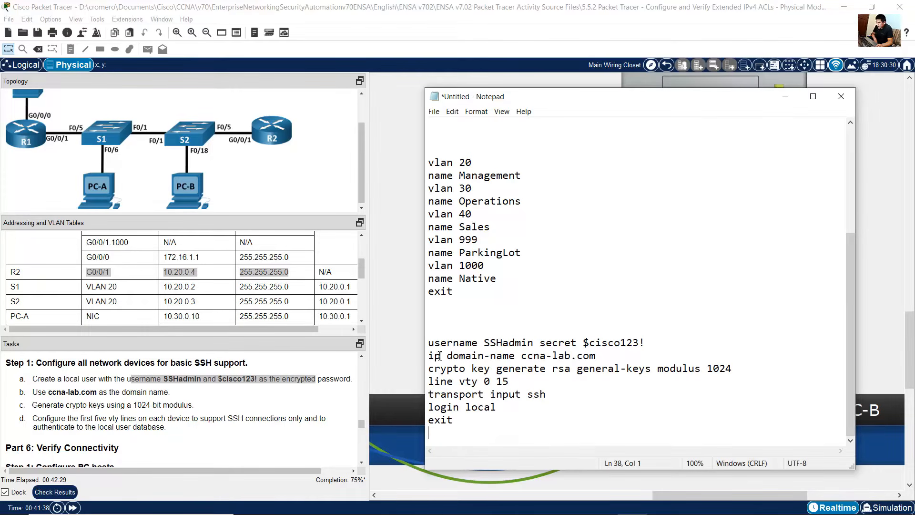
drag(428, 343, 430, 434)
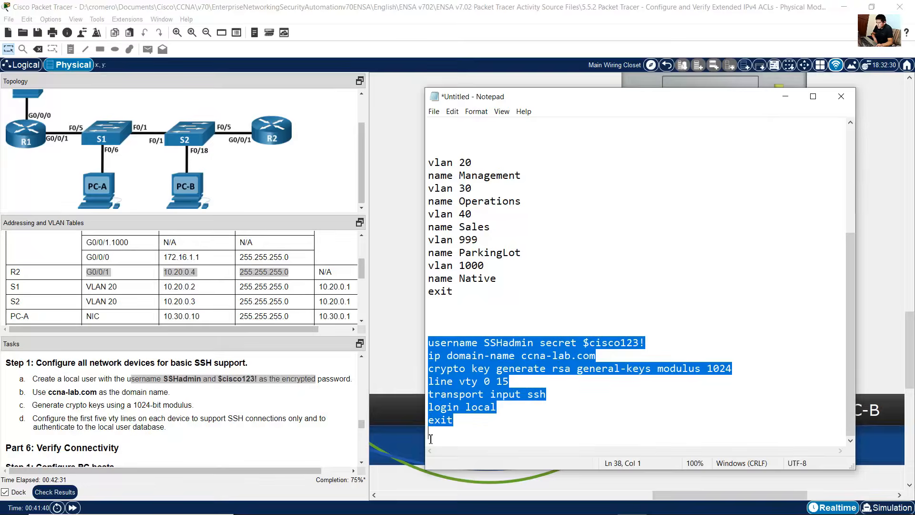
right_click(462, 380)
click(528, 255)
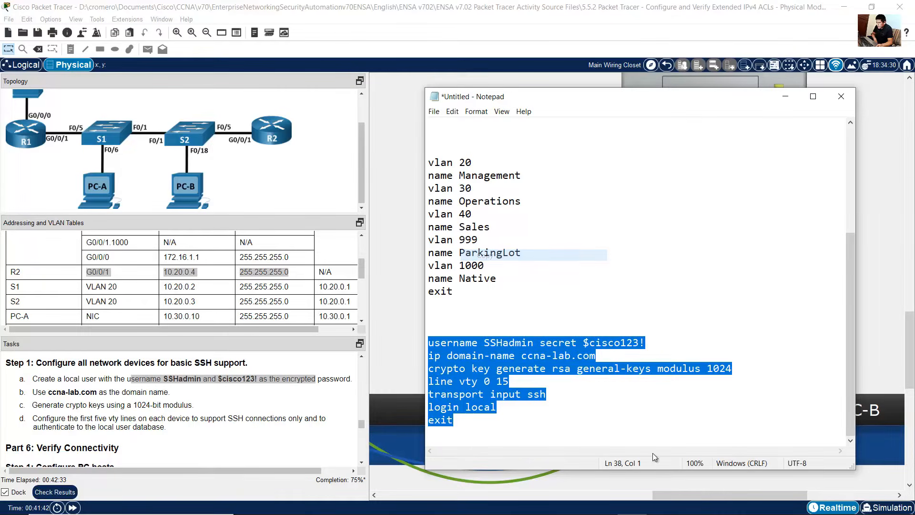
Step: Open PC-A's terminal session to R1 and enter global configuration mode with conf term
drag(718, 494, 575, 495)
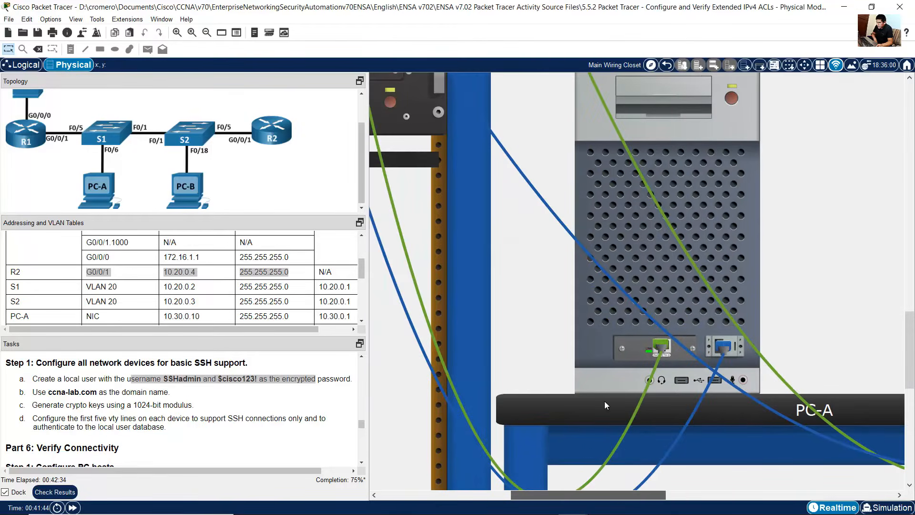
click(631, 238)
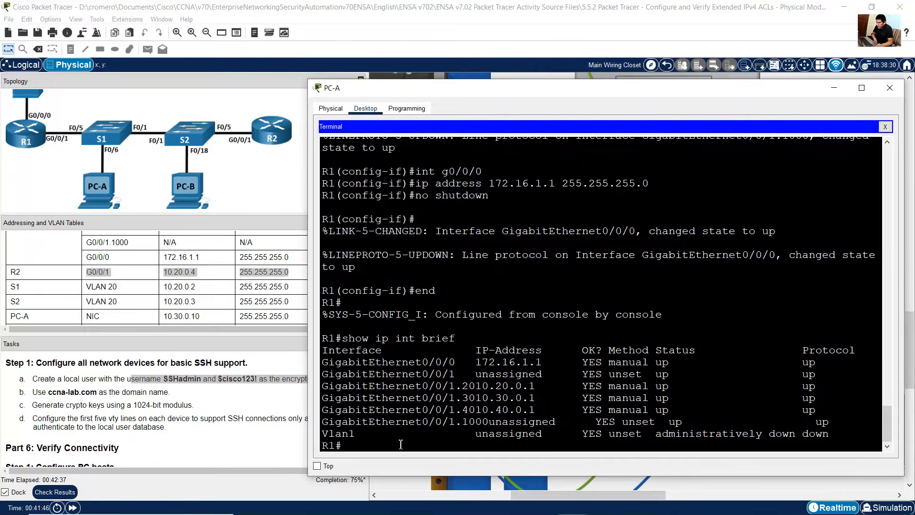
text(cin)
key(BackSpace)
key(BackSpace)
key(BackSpace)
text(conf term)
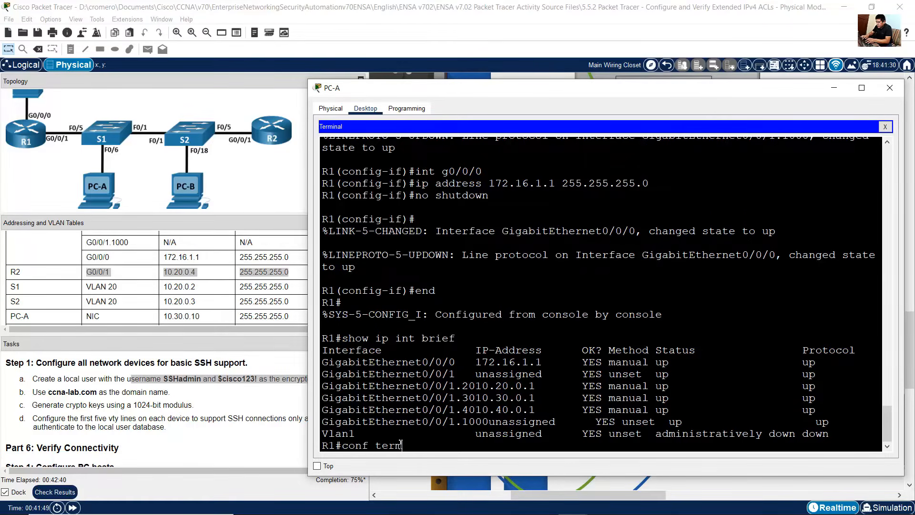
key(Return)
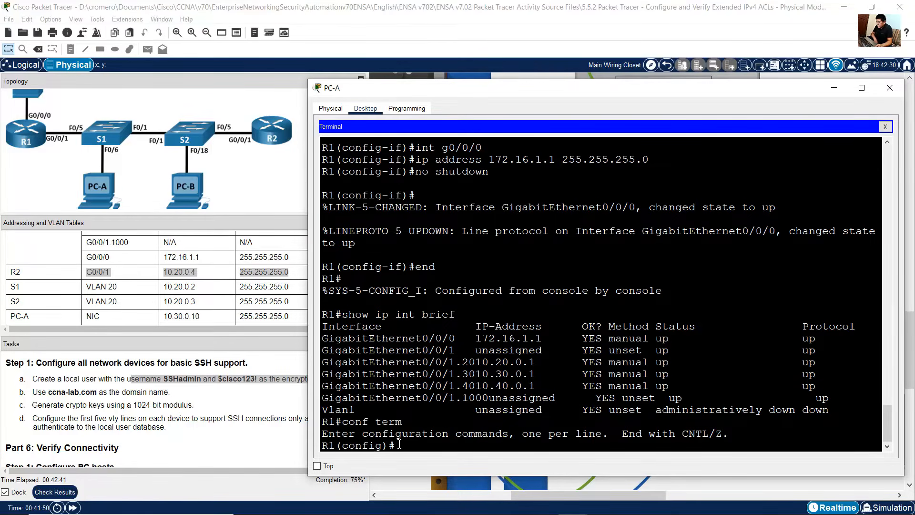
Step: Paste the copied SSH configuration into R1's global configuration
drag(391, 444, 334, 444)
right_click(439, 442)
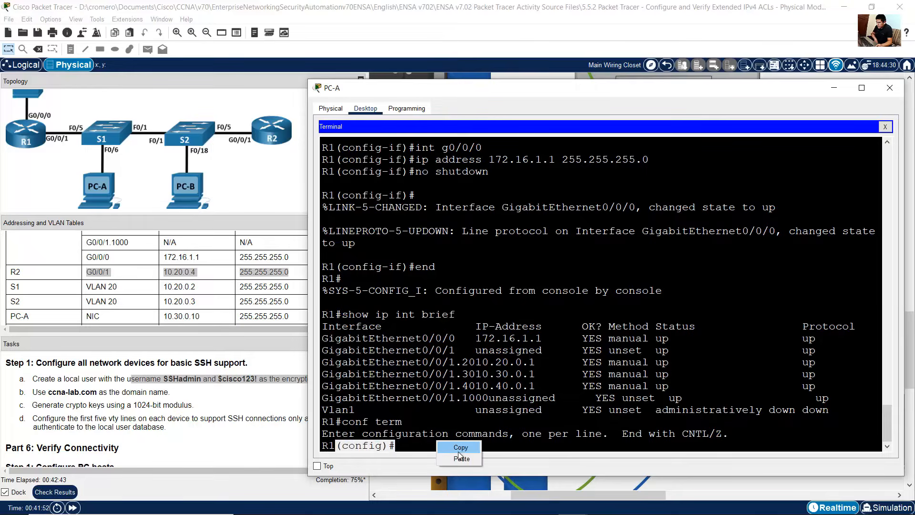
click(460, 457)
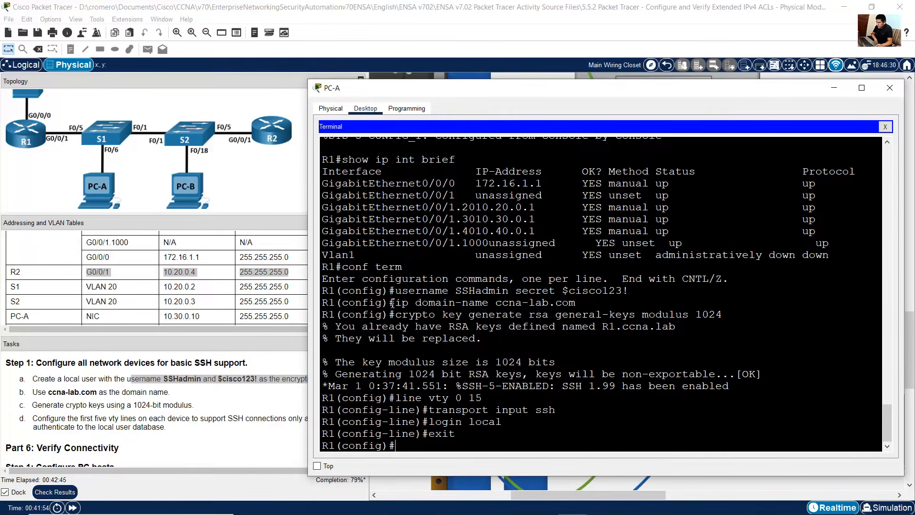
drag(396, 291, 504, 432)
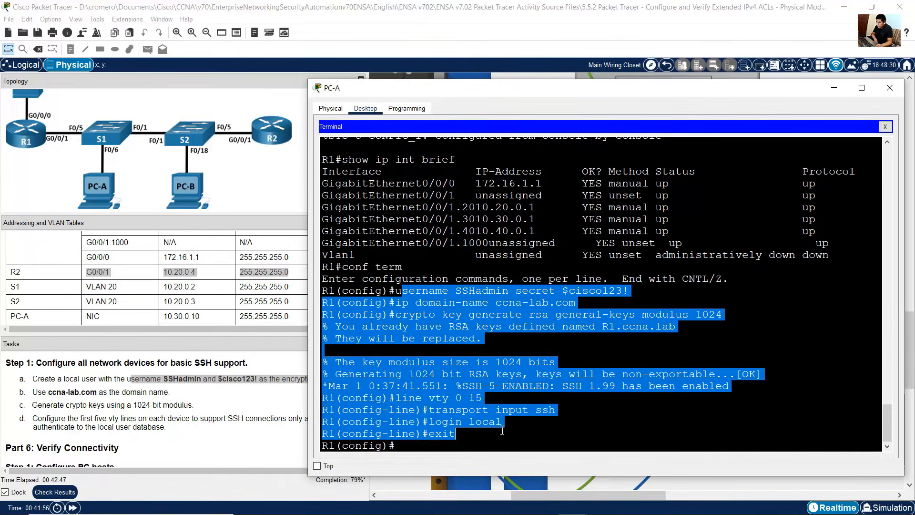
click(357, 335)
drag(355, 331, 761, 385)
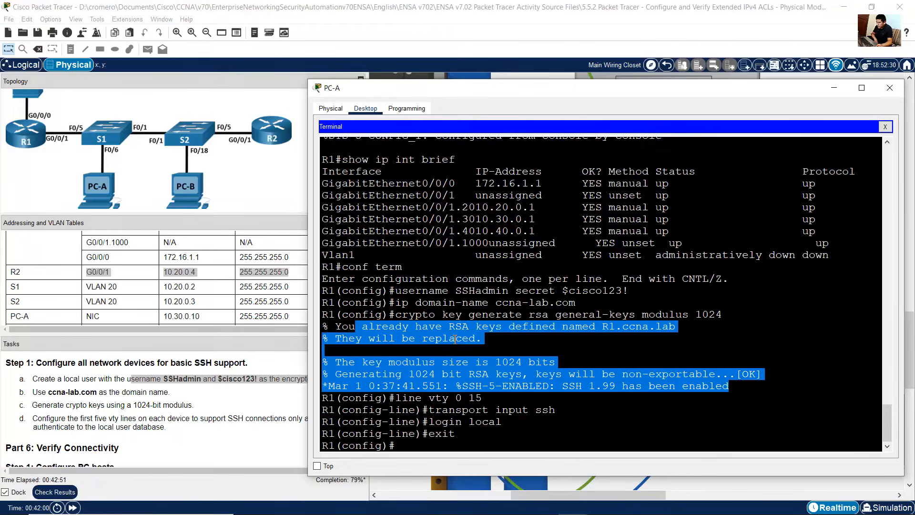
click(587, 385)
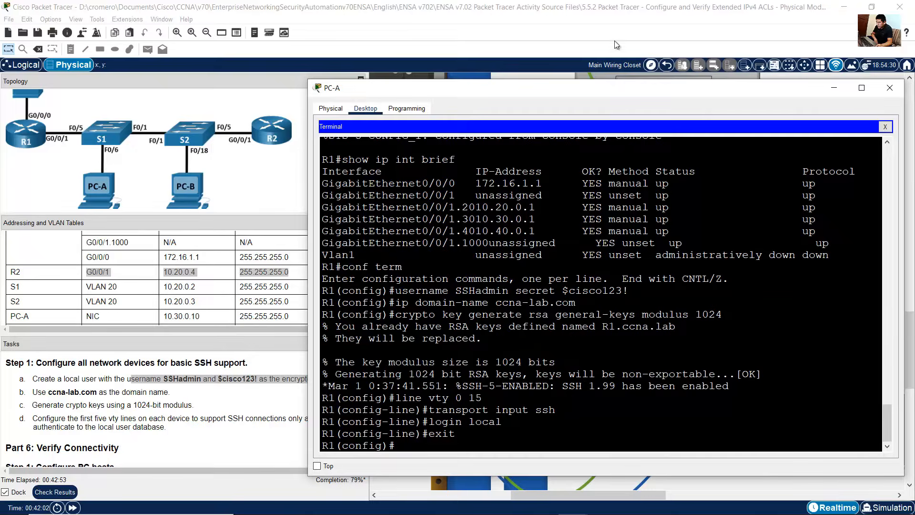
Step: Open PC-B's terminal session to R2, paste the SSH configuration, and close the window
click(610, 19)
drag(618, 496, 760, 496)
click(677, 221)
click(358, 435)
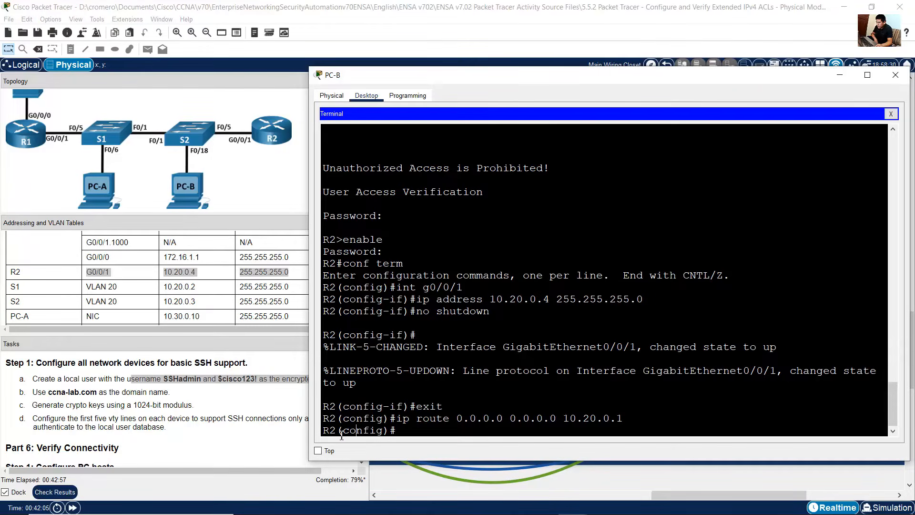
drag(337, 433, 423, 431)
click(429, 431)
right_click(427, 433)
click(461, 448)
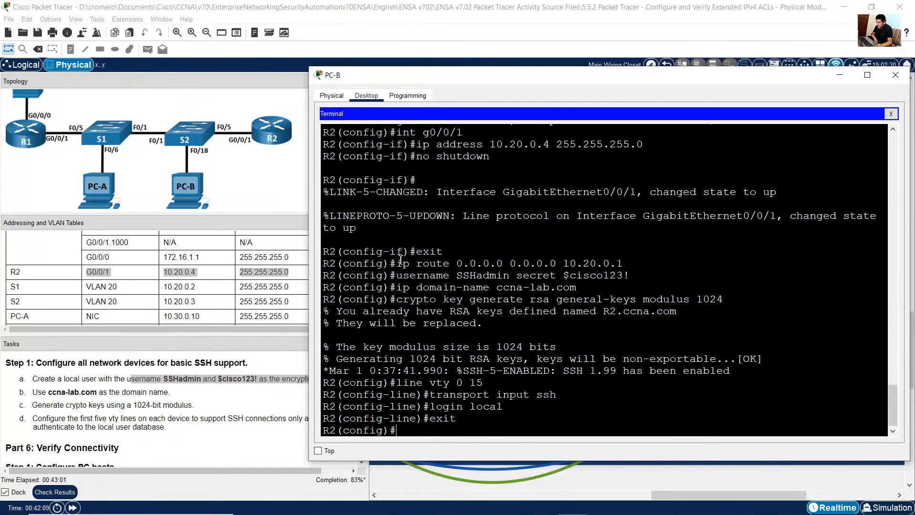
drag(391, 253, 505, 417)
click(602, 430)
click(895, 75)
Step: Move PC-A's console cable from R1 to the console port on the rear of S1
drag(679, 499, 441, 496)
scroll(703, 291, up, 5)
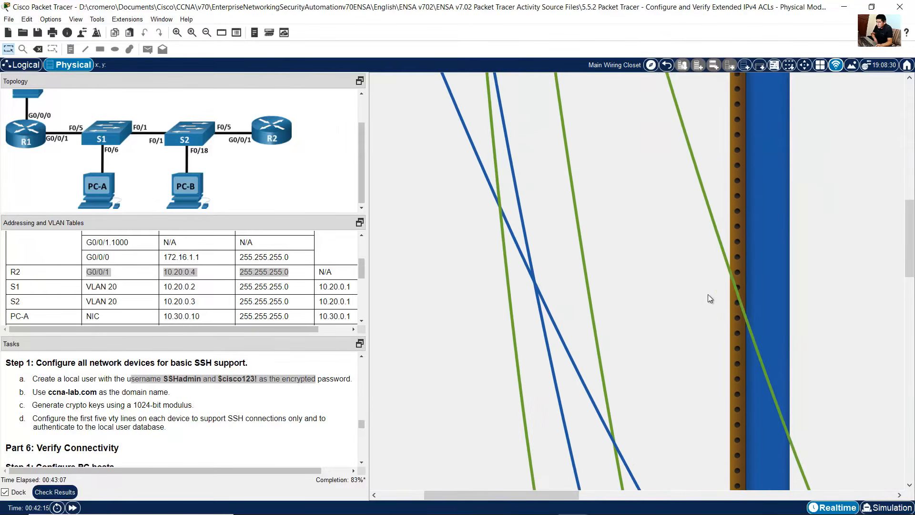
scroll(707, 295, up, 6)
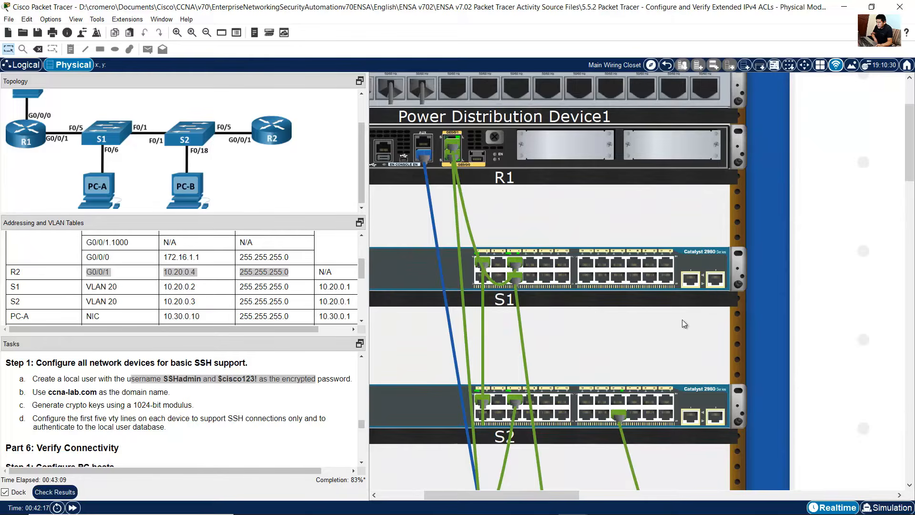
right_click(412, 270)
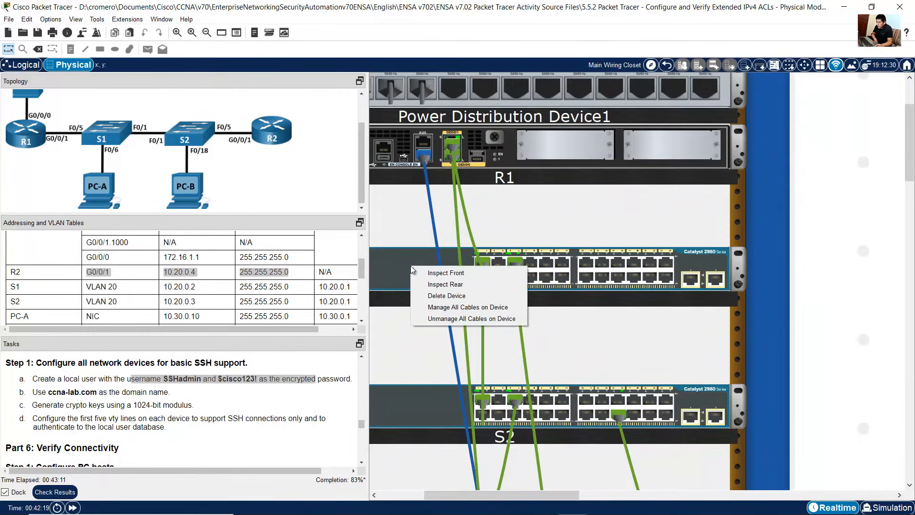
click(445, 284)
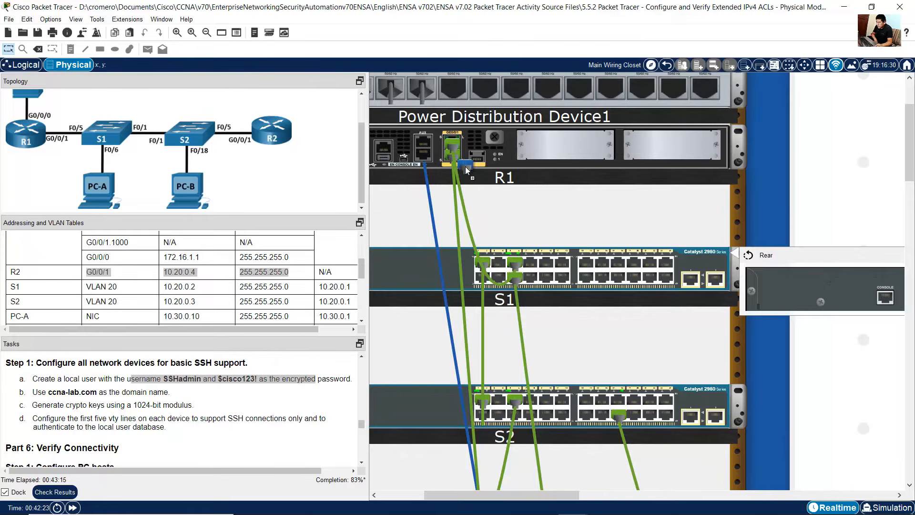
click(885, 298)
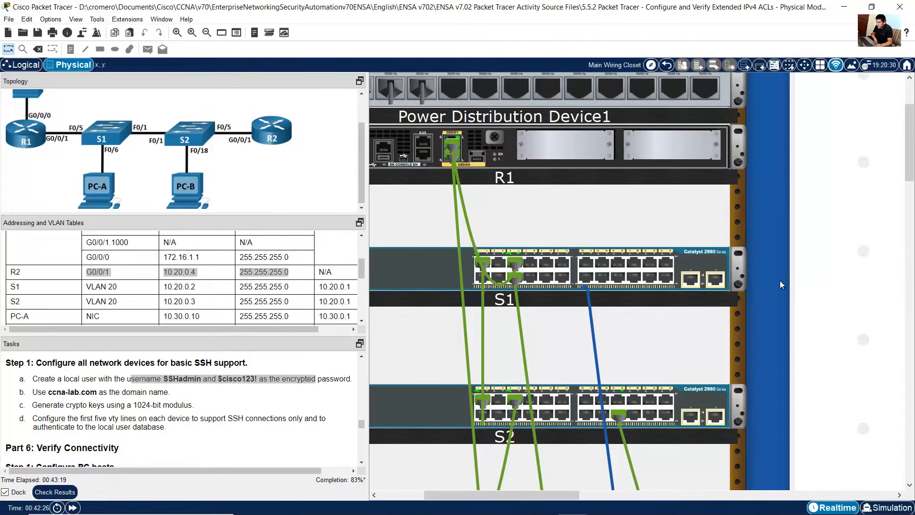
Step: Move PC-B's console cable from R2 to the console port on the rear of S2
scroll(782, 281, down, 4)
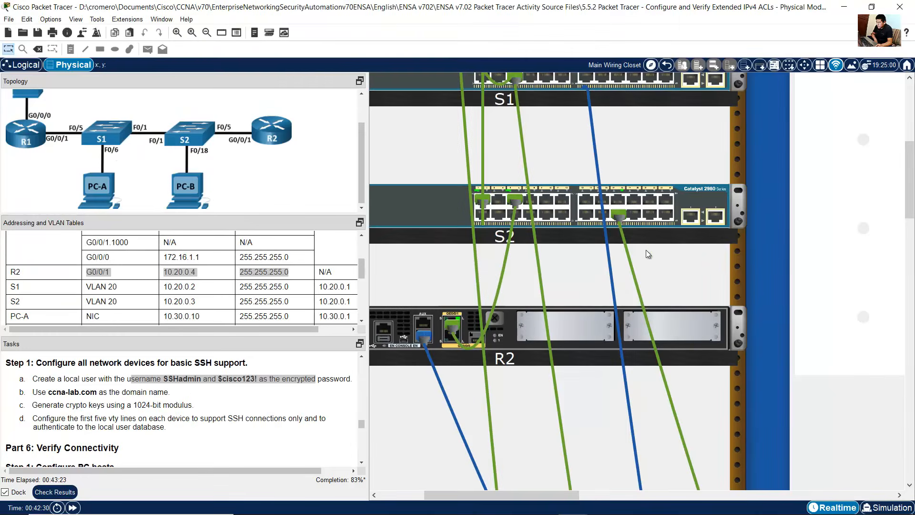
right_click(416, 207)
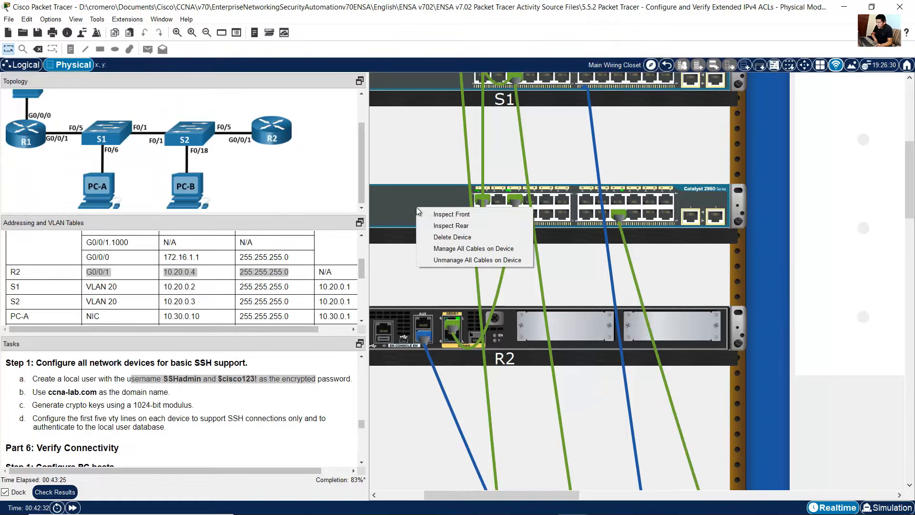
click(449, 225)
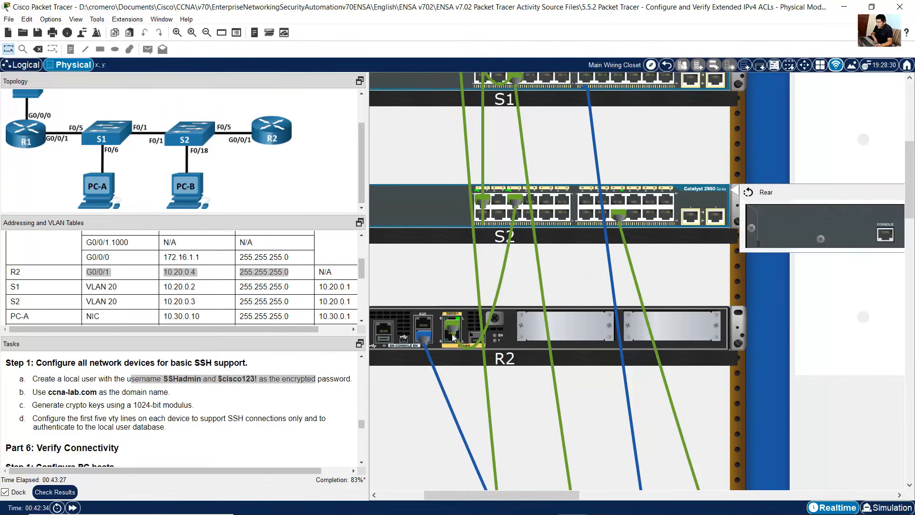
drag(422, 340, 884, 236)
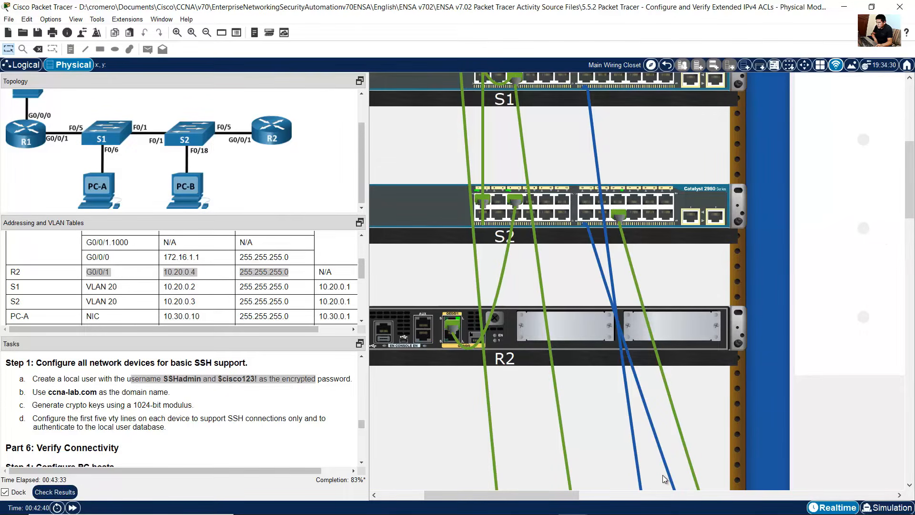
Step: Reopen PC-A's terminal so it connects to S1's console
scroll(732, 369, down, 10)
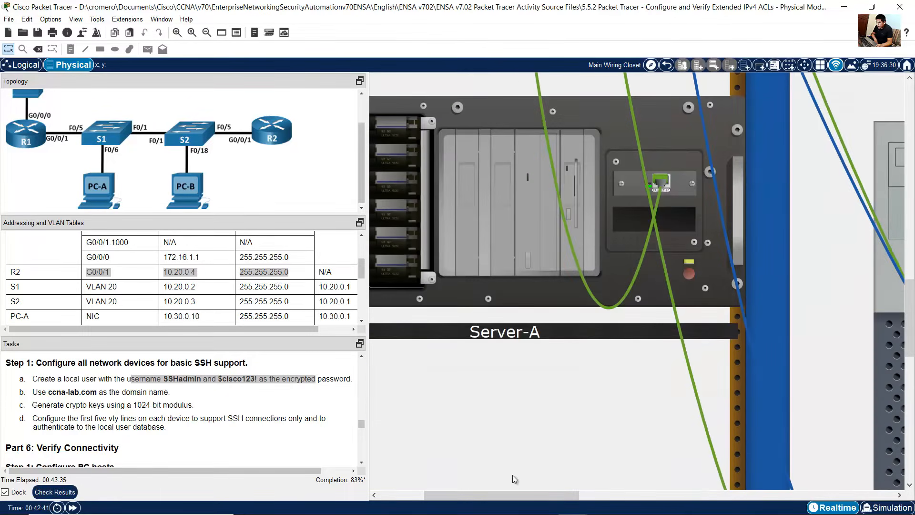
drag(527, 494, 638, 496)
scroll(603, 374, down, 2)
click(603, 370)
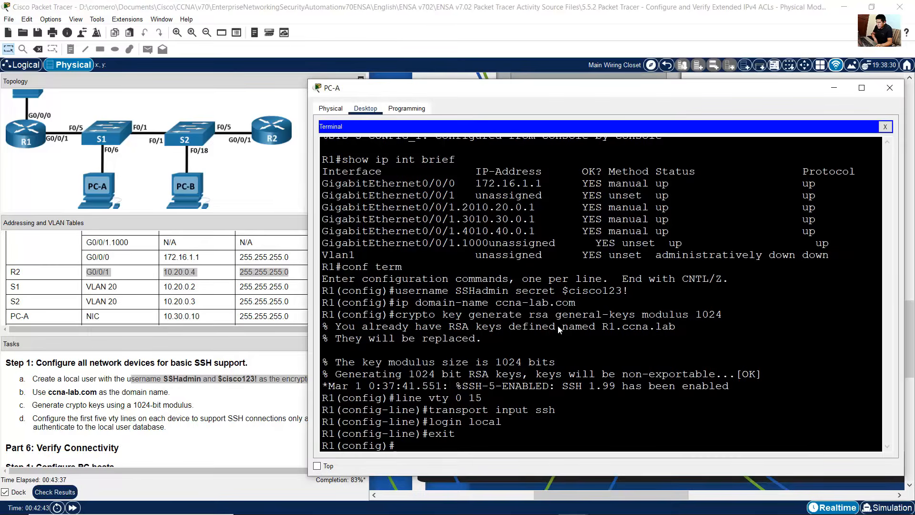
click(890, 127)
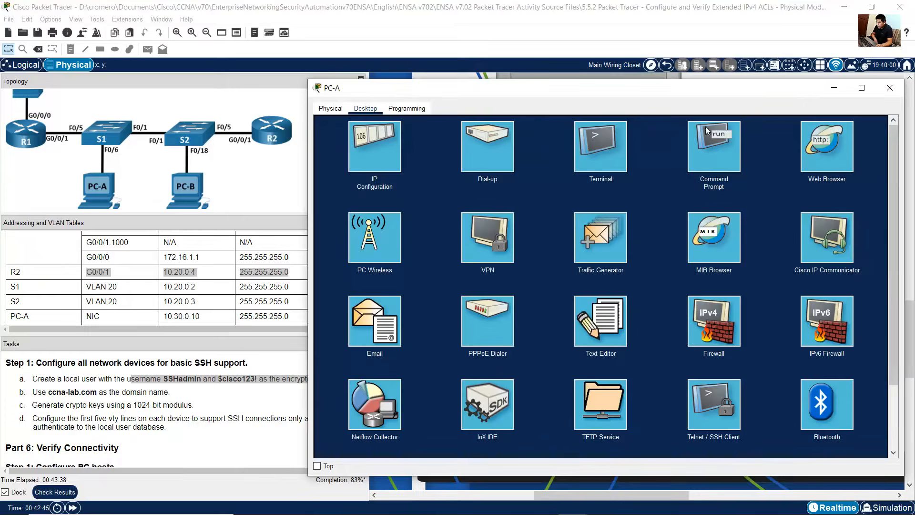
click(599, 147)
click(879, 225)
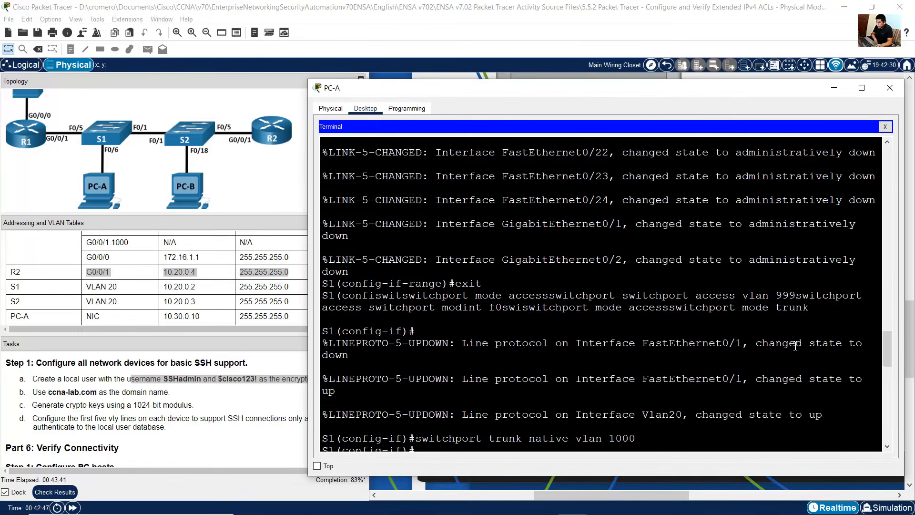
key(Return)
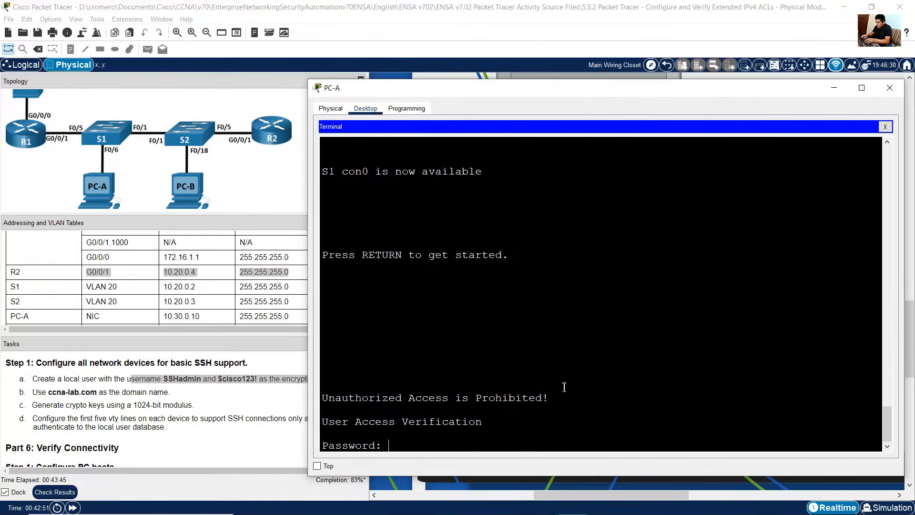
Step: On S1, enter privileged mode with enable and global configuration mode with conf term
key(Return)
text(enable)
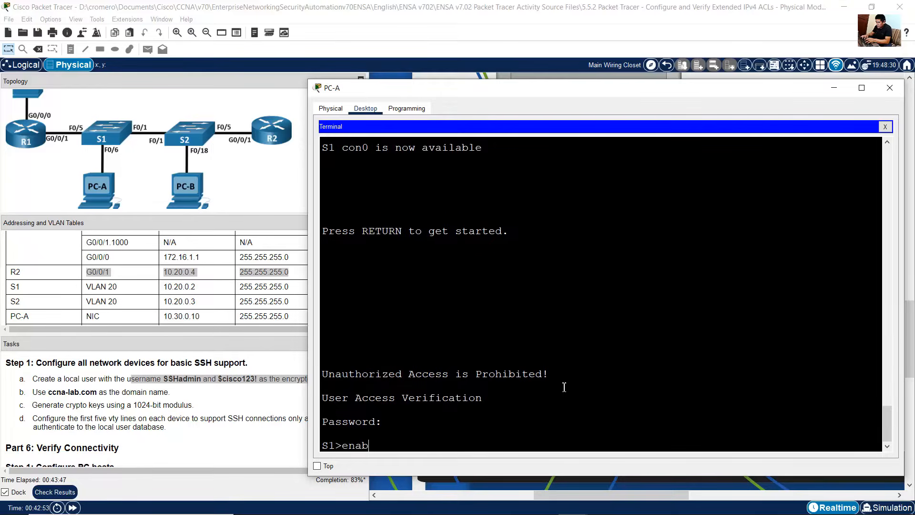
key(Return)
key(Return)
text(c)
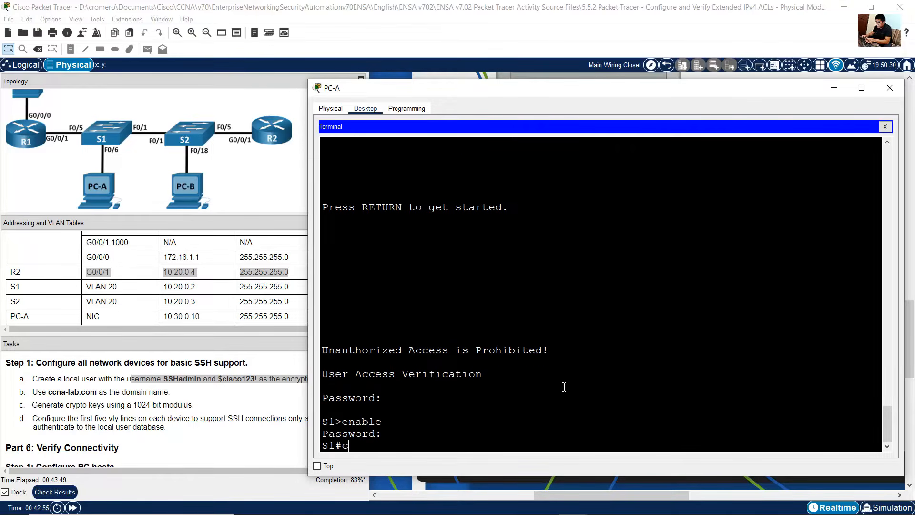
text(onf term)
key(Return)
Step: Paste the SSH configuration into S1's global configuration and close PC-A's window
right_click(564, 388)
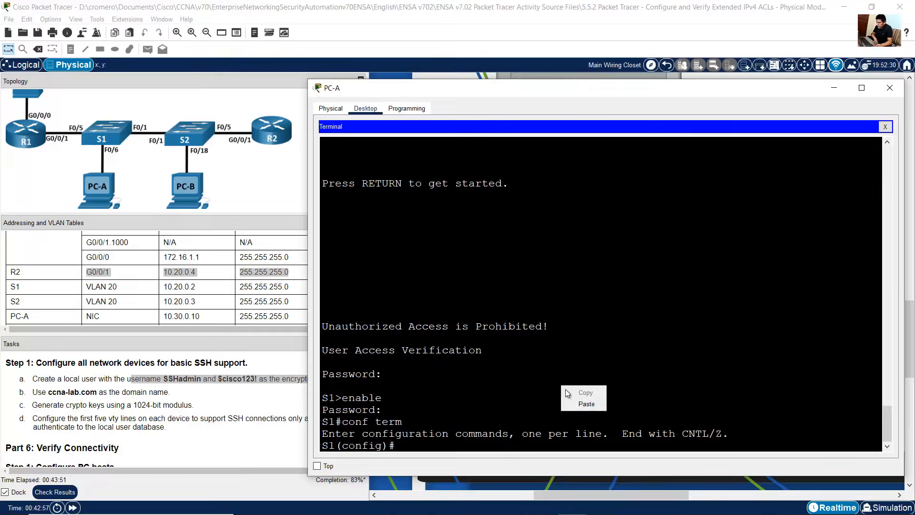
click(568, 403)
drag(365, 292, 439, 444)
click(510, 397)
click(834, 90)
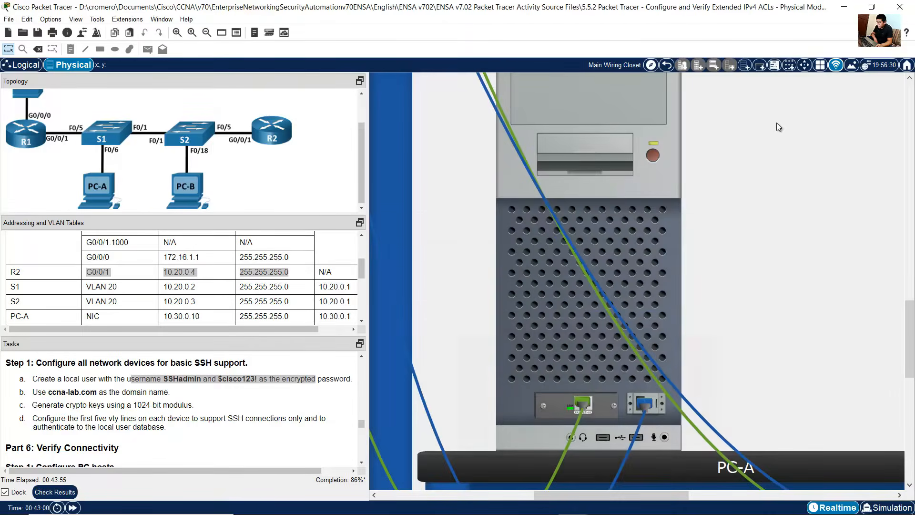
Step: Open PC-B's terminal with default port settings to connect to S2's console
drag(600, 494, 724, 494)
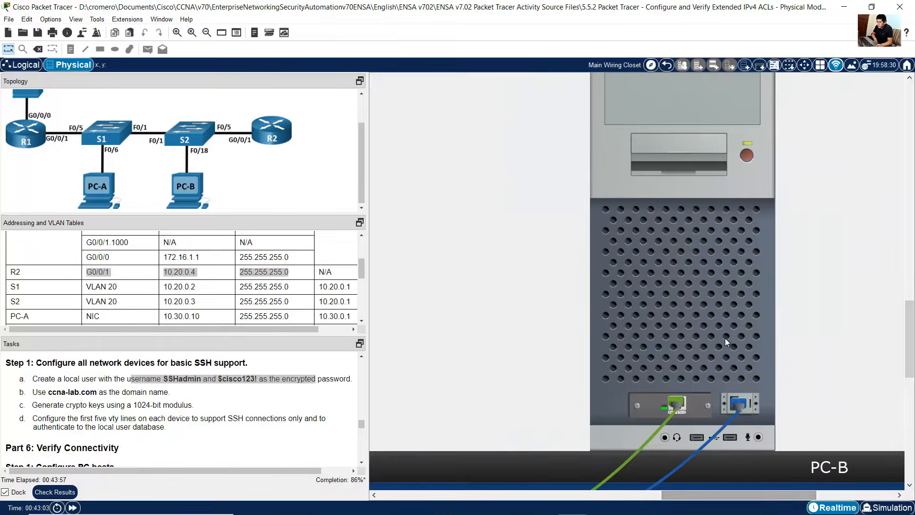
click(725, 338)
click(891, 114)
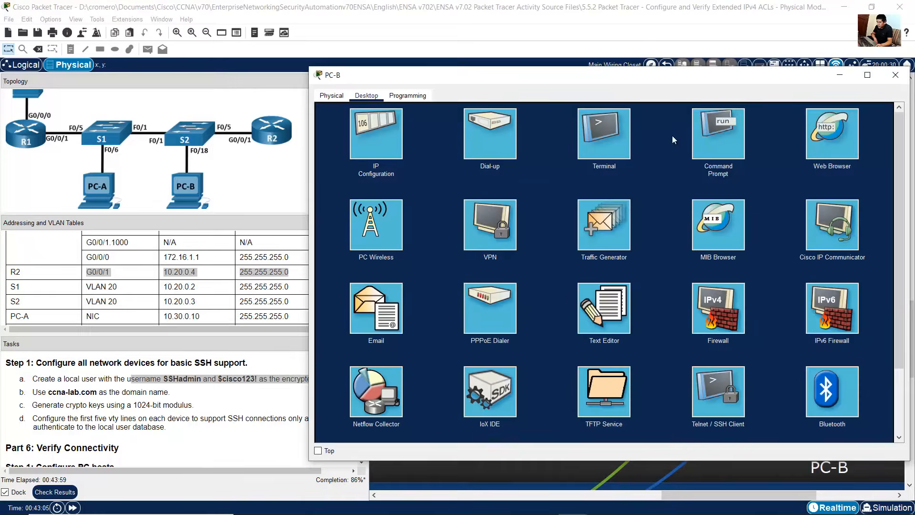
click(614, 133)
click(851, 195)
click(844, 214)
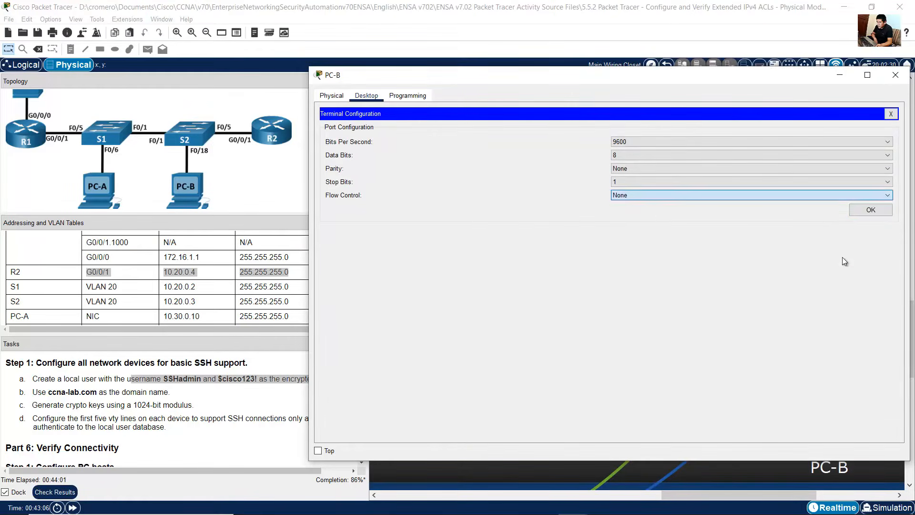
click(866, 213)
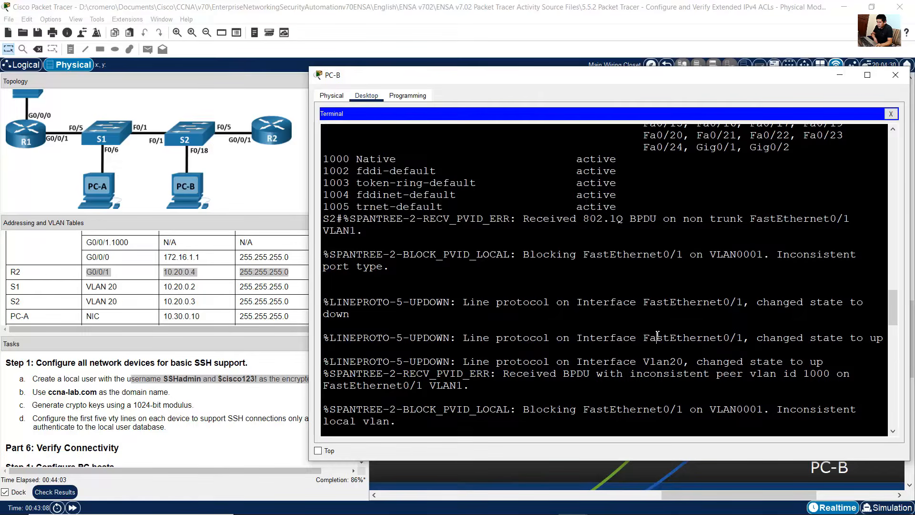
Step: Log in to S2 with the console password, enter privileged mode with the enable password, and enter conf term
key(Return)
text(cisco)
key(Return)
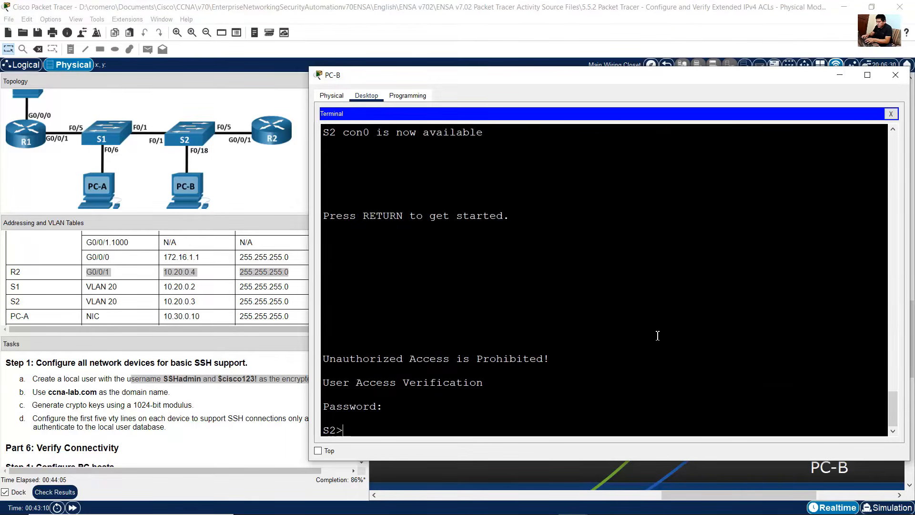
text(enable)
key(Return)
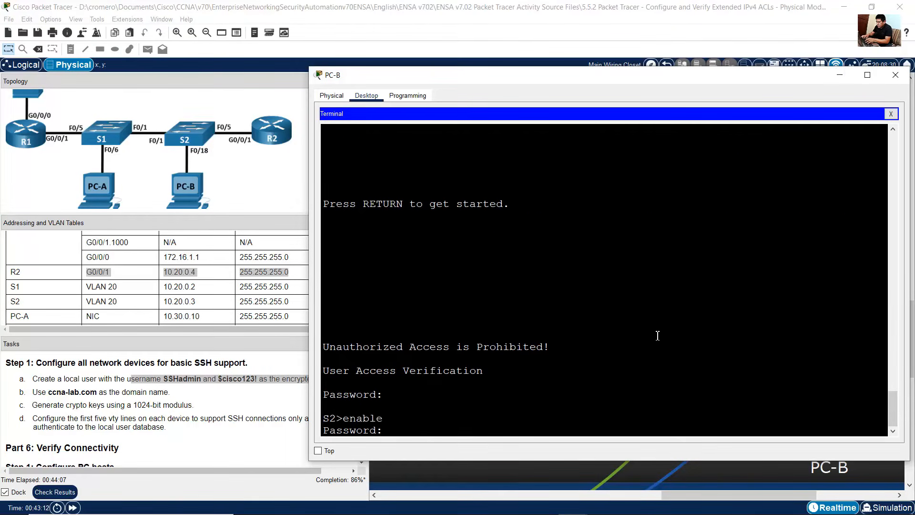
text(class)
key(Return)
text(conf term)
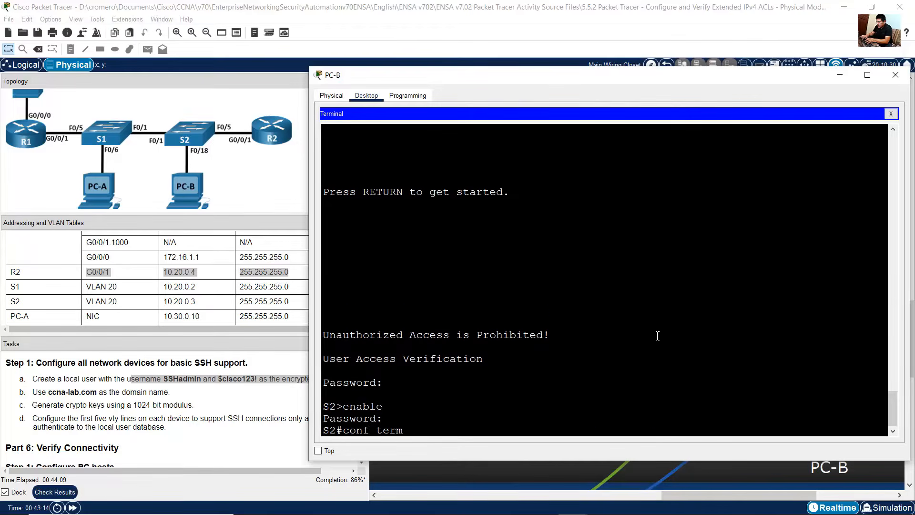
key(Return)
Step: Paste the SSH configuration into S2's global configuration
right_click(560, 373)
click(589, 387)
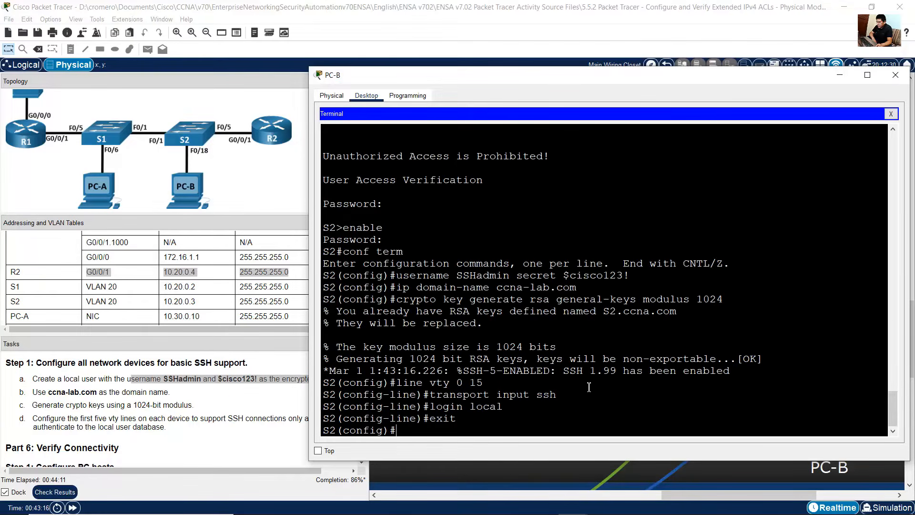
drag(404, 333, 734, 377)
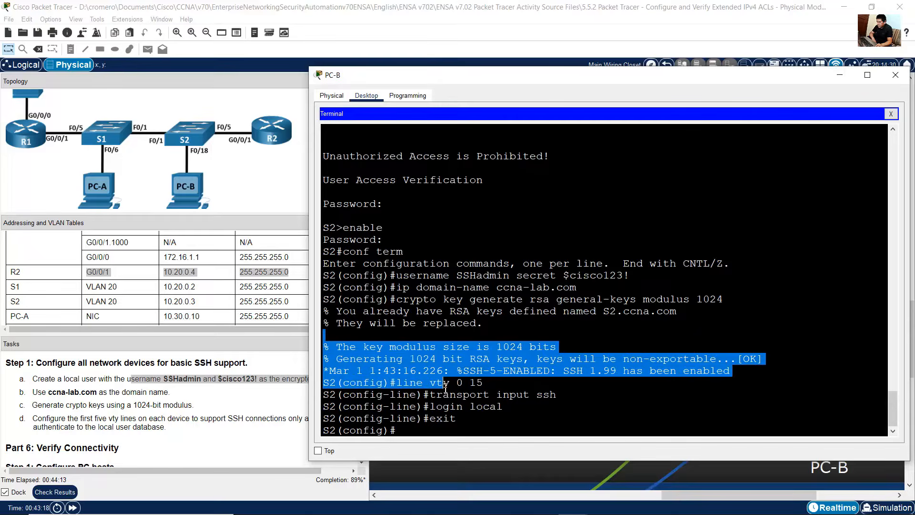
Step: Review the Part 6 host configuration task and PC-A's row in the addressing table
click(180, 418)
scroll(180, 418, down, 4)
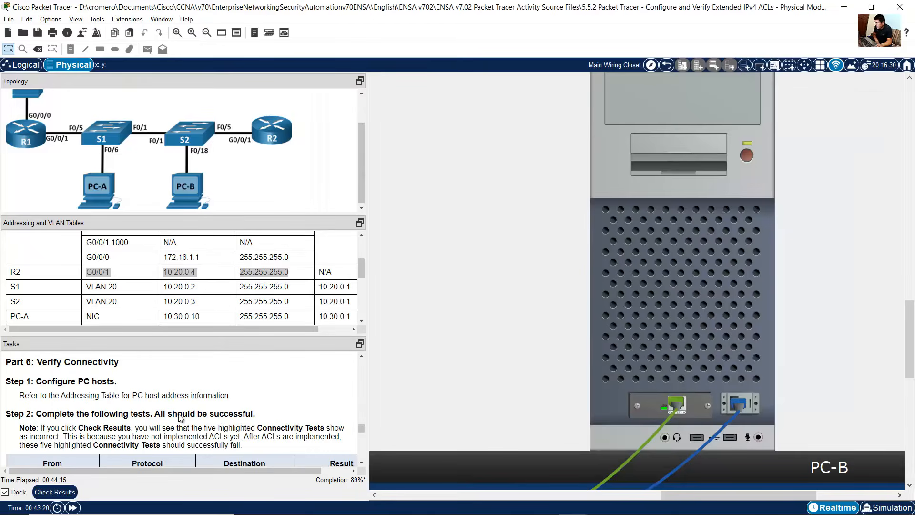
scroll(59, 365, up, 2)
drag(58, 388, 104, 390)
scroll(134, 392, down, 3)
scroll(134, 392, up, 1)
scroll(110, 398, up, 1)
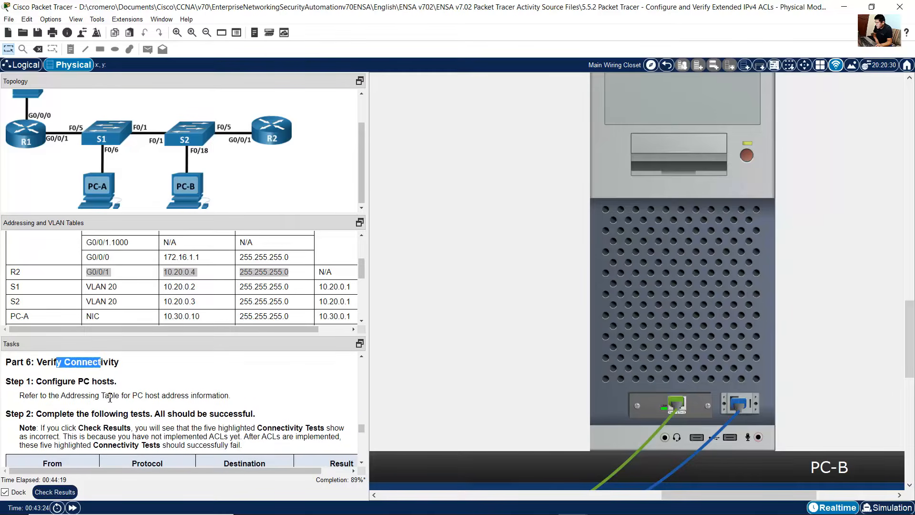
drag(48, 386, 117, 385)
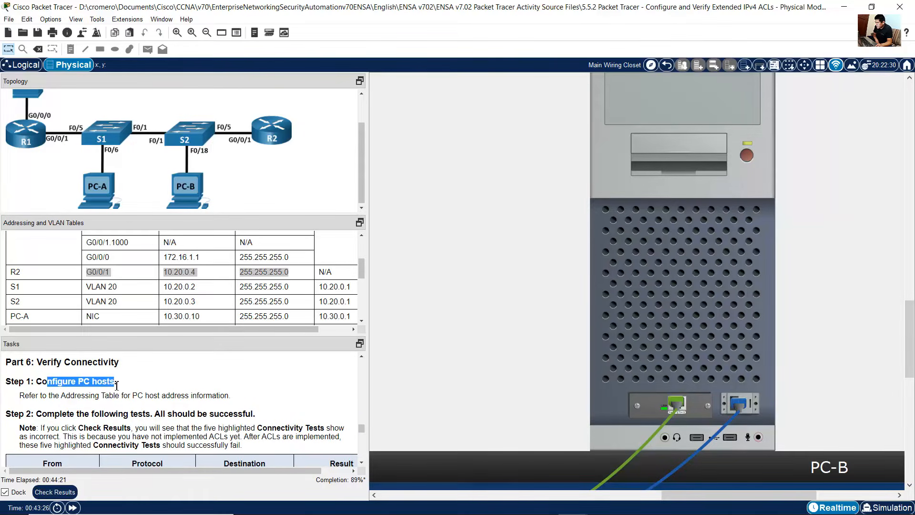
drag(60, 396, 145, 396)
scroll(248, 284, down, 1)
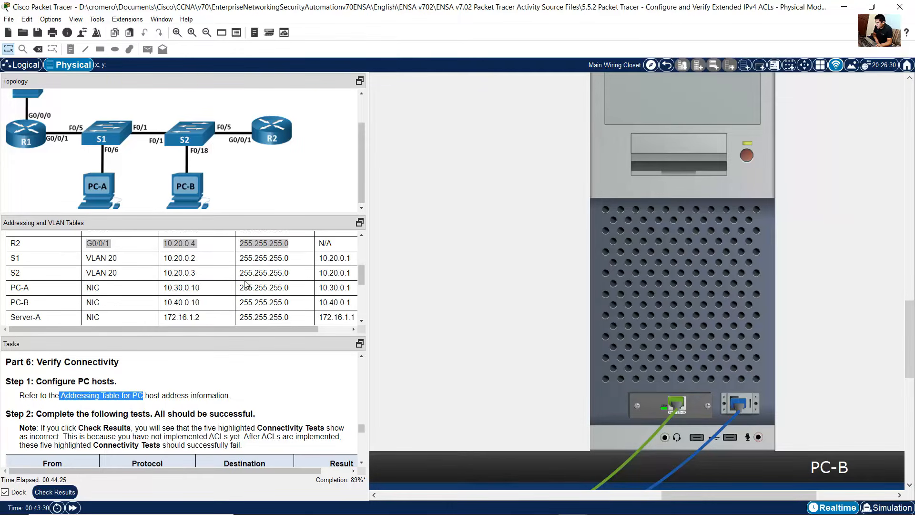
drag(13, 288, 356, 291)
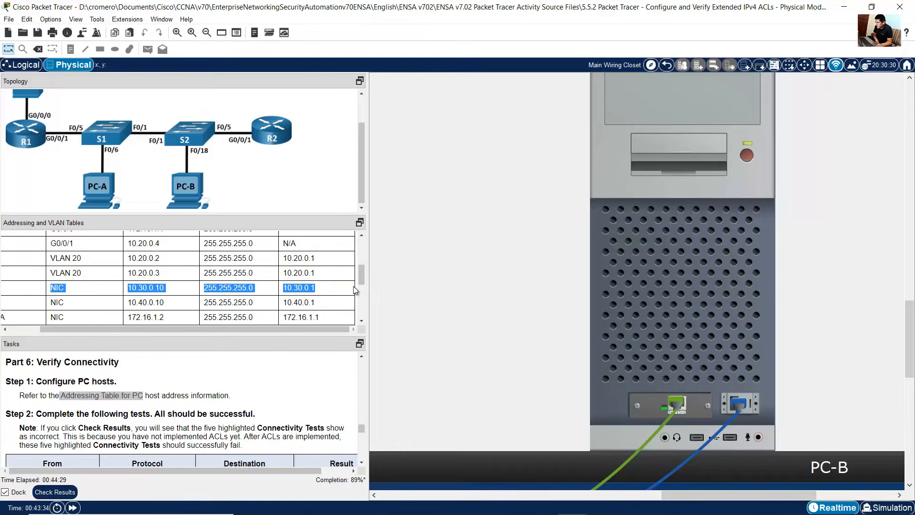
drag(289, 329, 262, 326)
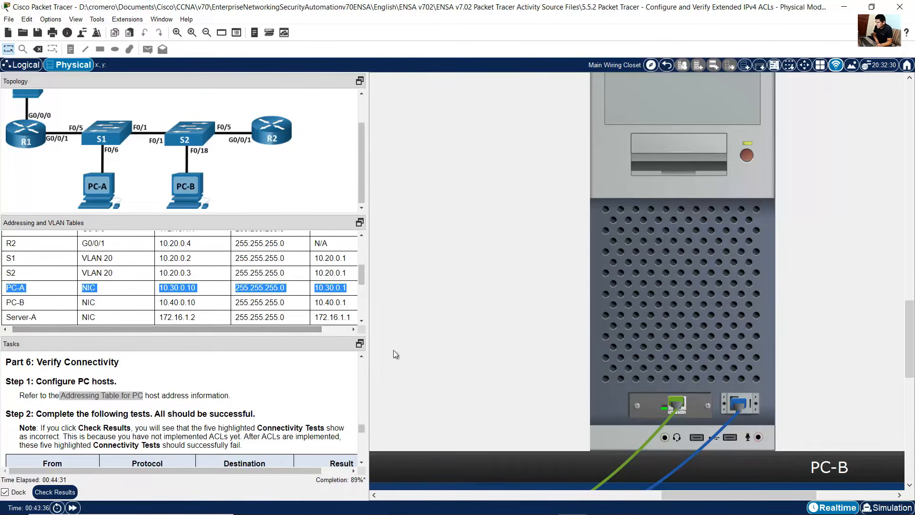
Step: Configure PC-A's IP settings: address 10.30.0.10, mask 255.255.255.0, default gateway 10.30.0.1
drag(714, 494, 548, 497)
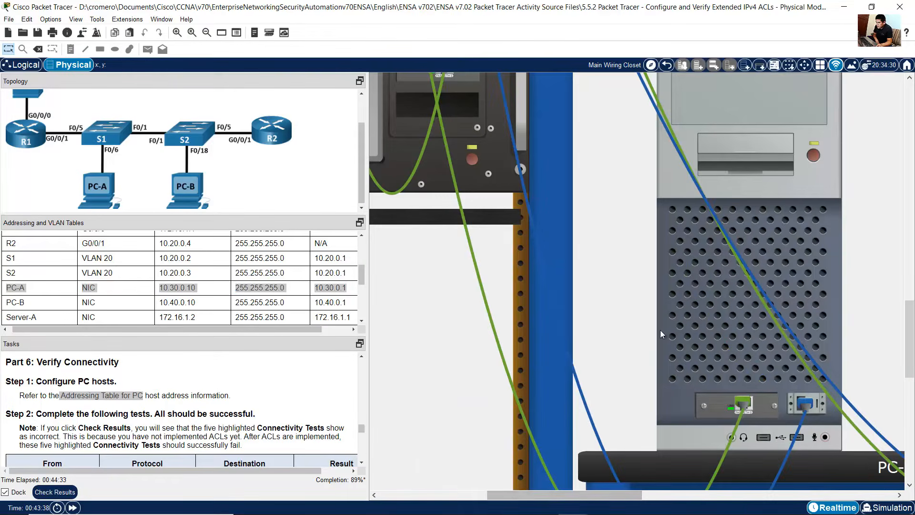
click(659, 330)
click(885, 127)
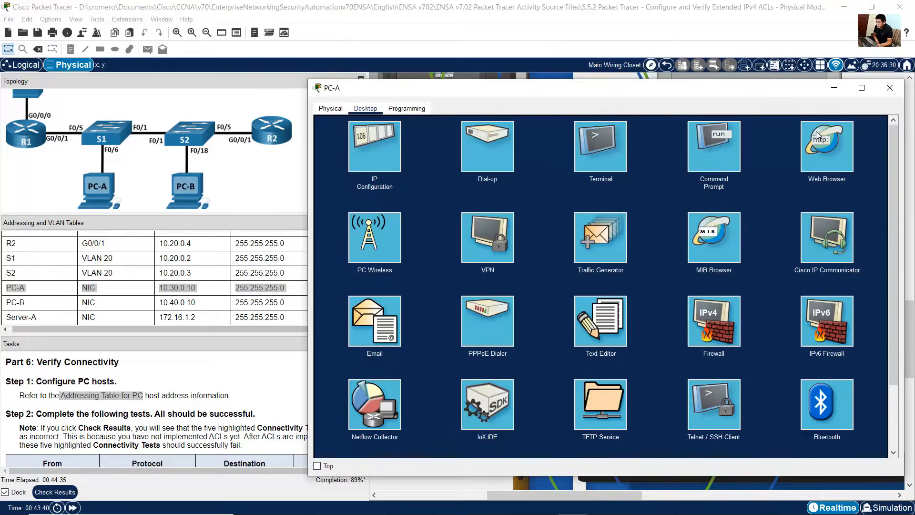
click(385, 156)
drag(396, 96, 443, 86)
click(607, 177)
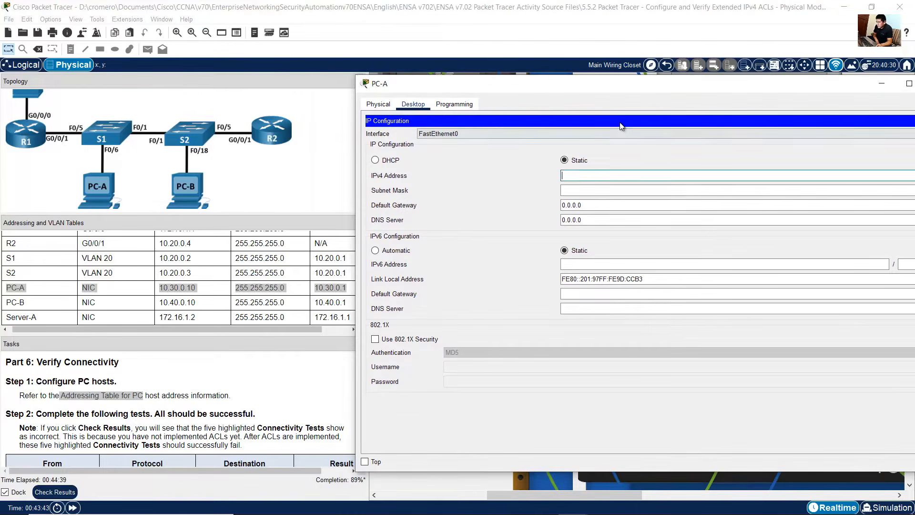
text(10.30.0.10)
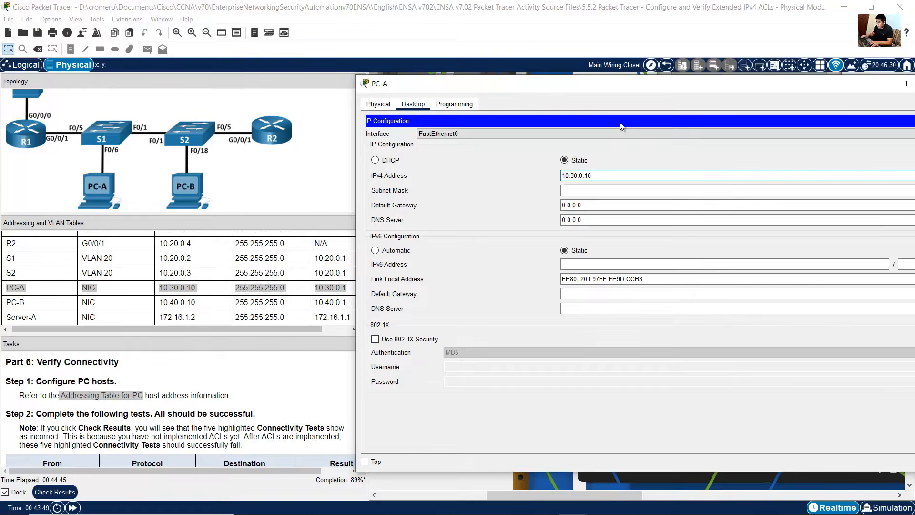
key(Tab)
text(255)
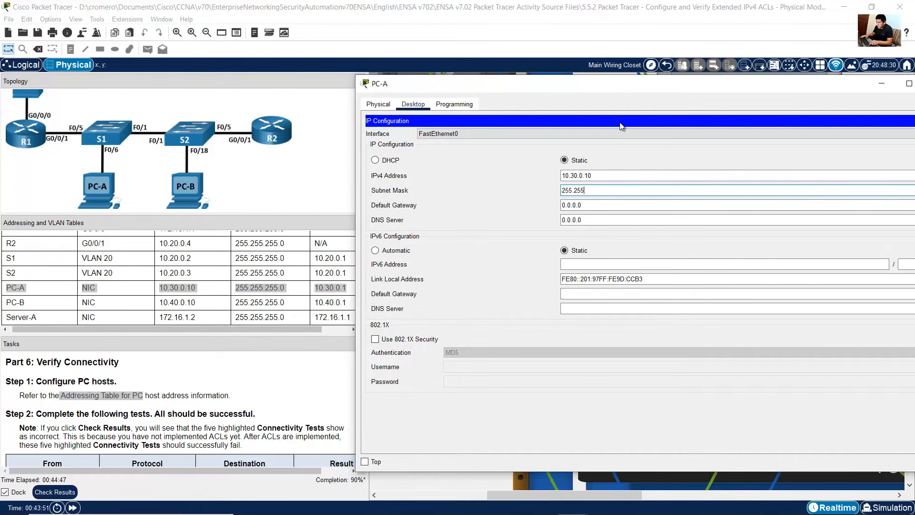
text(.255.25.)
key(BackSpace)
text(5.0)
key(Tab)
text(10)
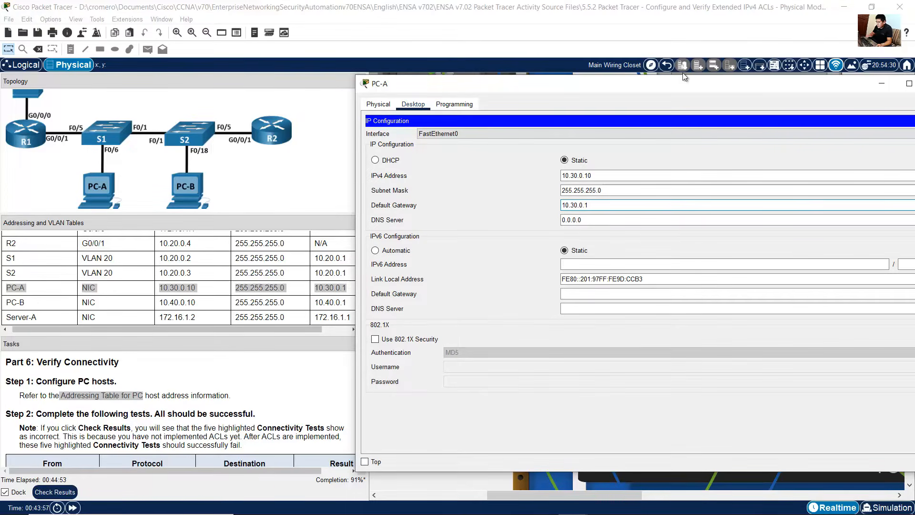
drag(748, 85, 577, 84)
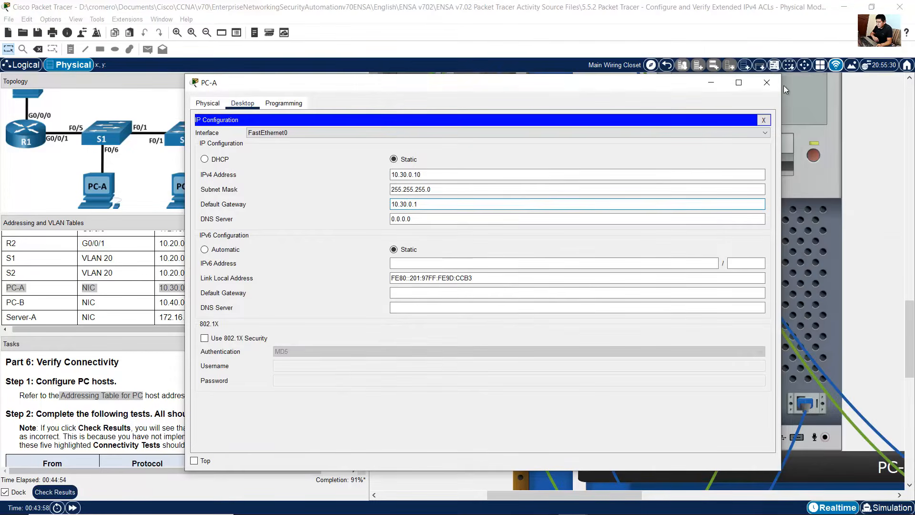
click(713, 84)
Step: Close PC-B's terminal and set its IP address 10.40.0.10, mask 255.255.255.0, default gateway 10.40.0.1
drag(599, 491, 788, 480)
click(653, 291)
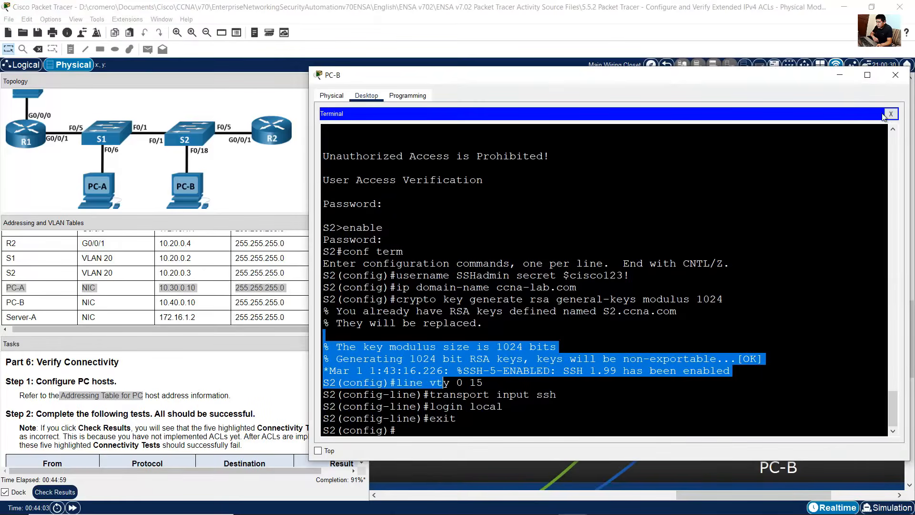
click(890, 118)
click(384, 147)
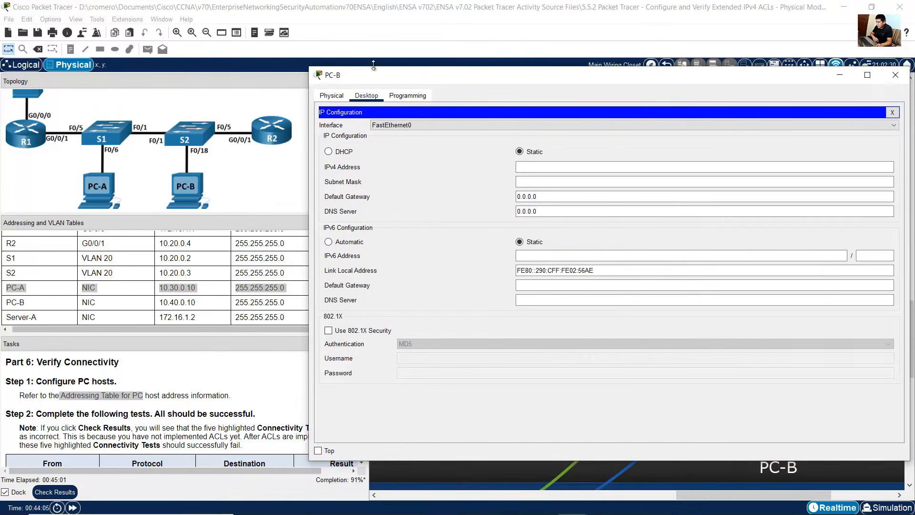
drag(373, 74, 431, 79)
click(24, 310)
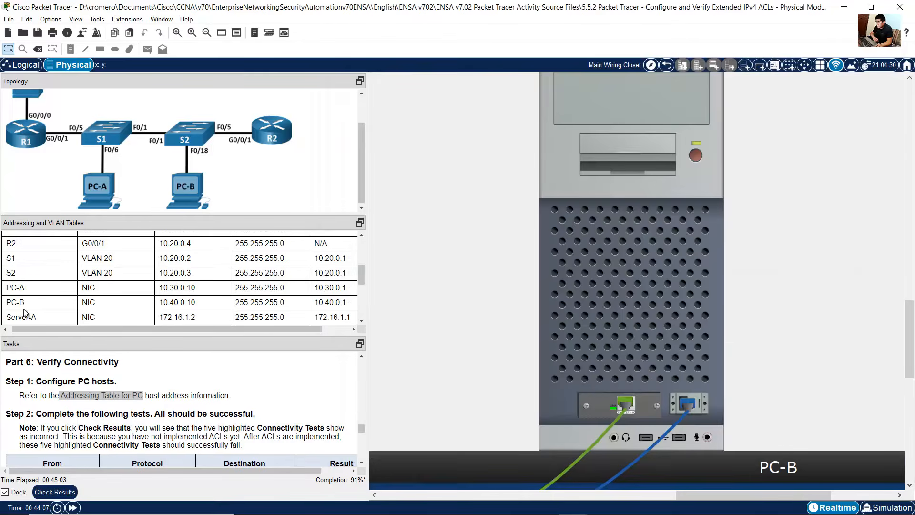
drag(13, 305, 467, 378)
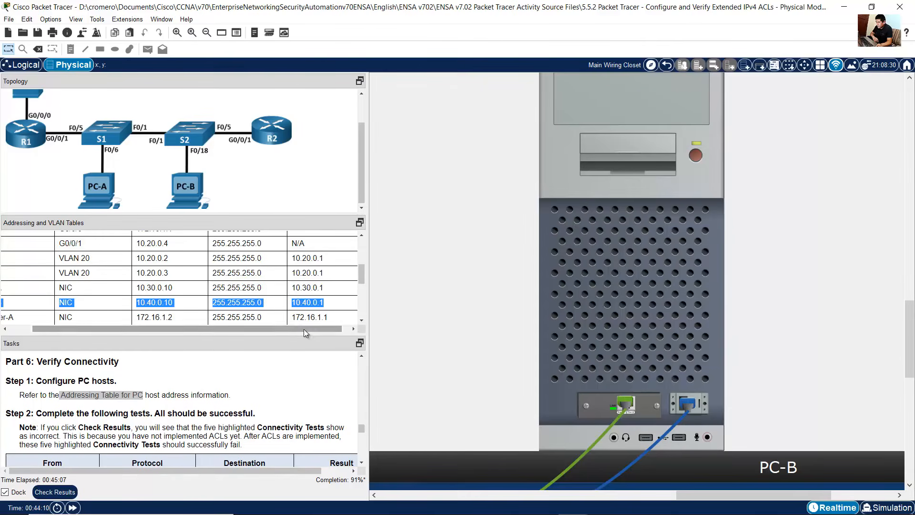
drag(305, 329, 267, 333)
click(622, 268)
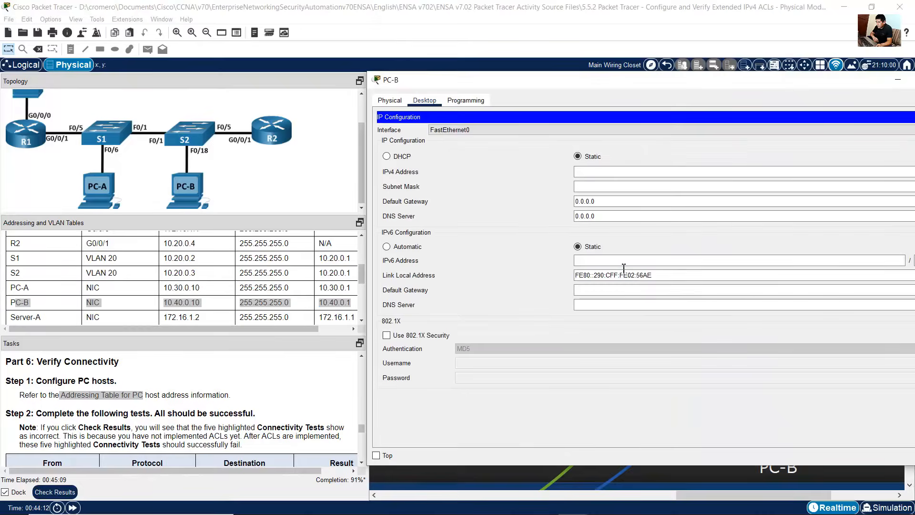
click(602, 176)
text(10.)
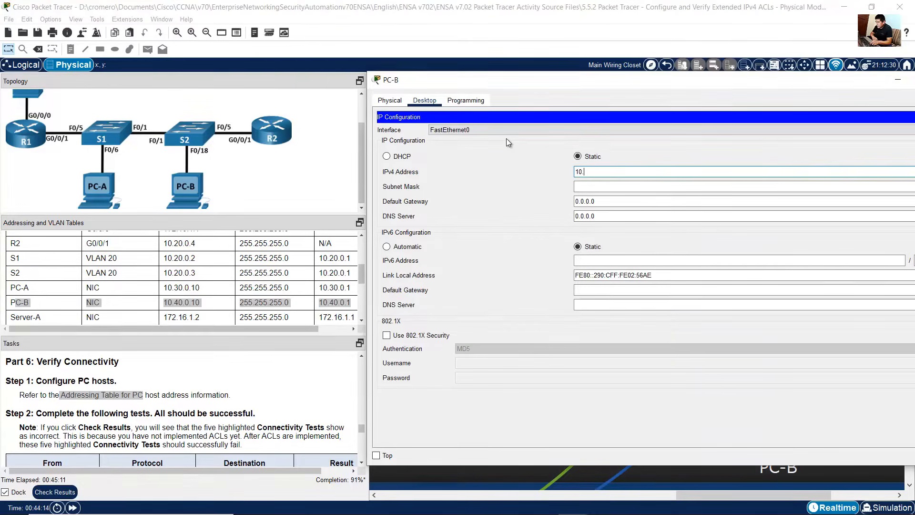
text(40.0.10)
key(Tab)
text(255.255.255)
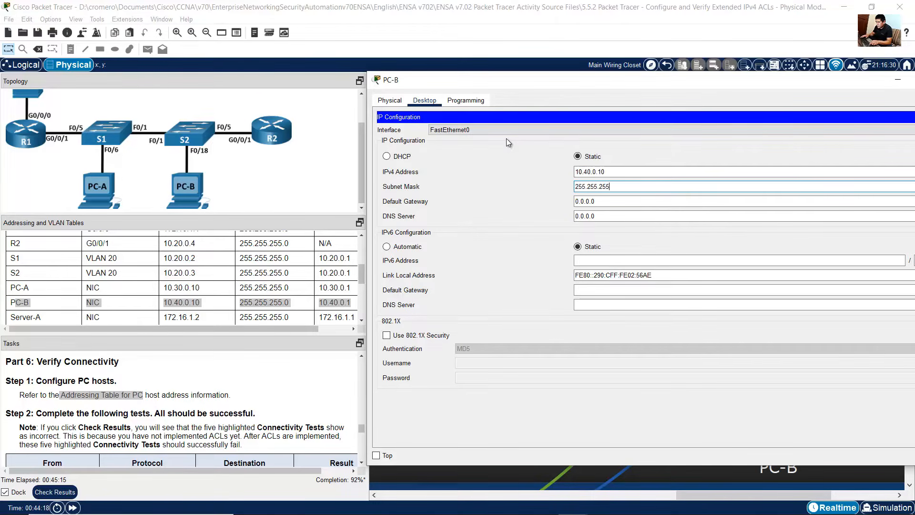
text(.0)
key(Tab)
text(10.40)
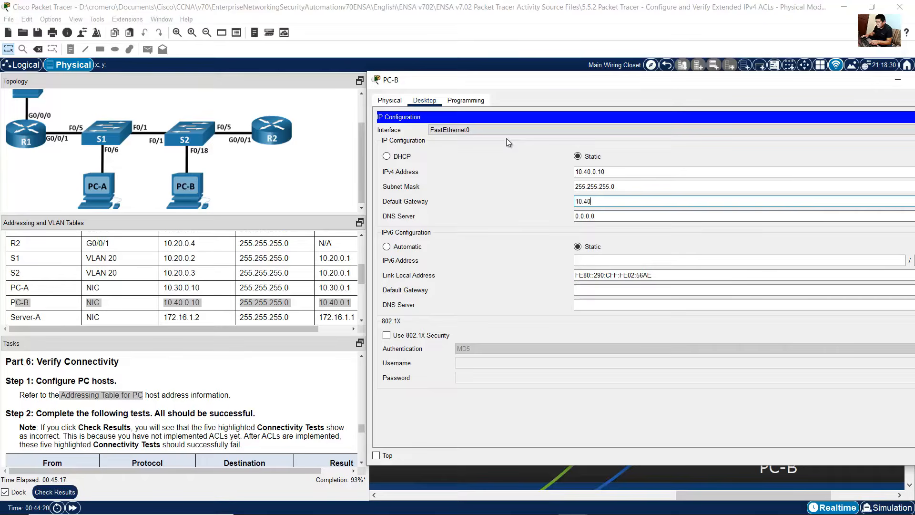
text(.0.1)
drag(789, 82, 712, 82)
click(826, 82)
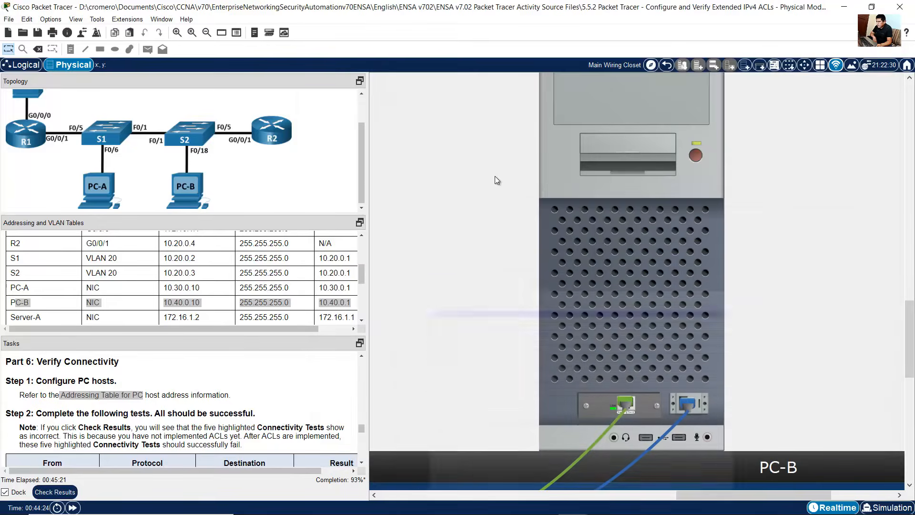
Step: Check Server-A's IP configuration against its row in the addressing table
scroll(64, 281, down, 1)
drag(26, 290, 316, 291)
drag(689, 492, 431, 494)
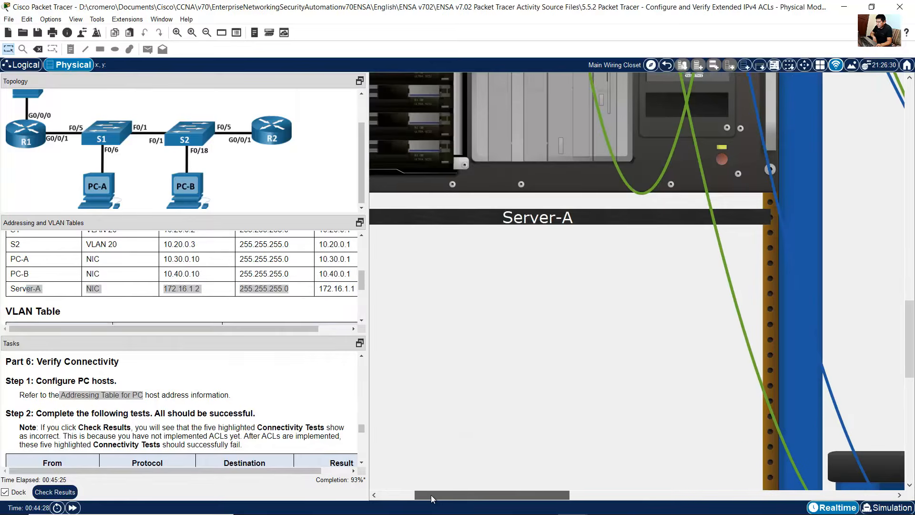
scroll(697, 353, up, 3)
click(669, 127)
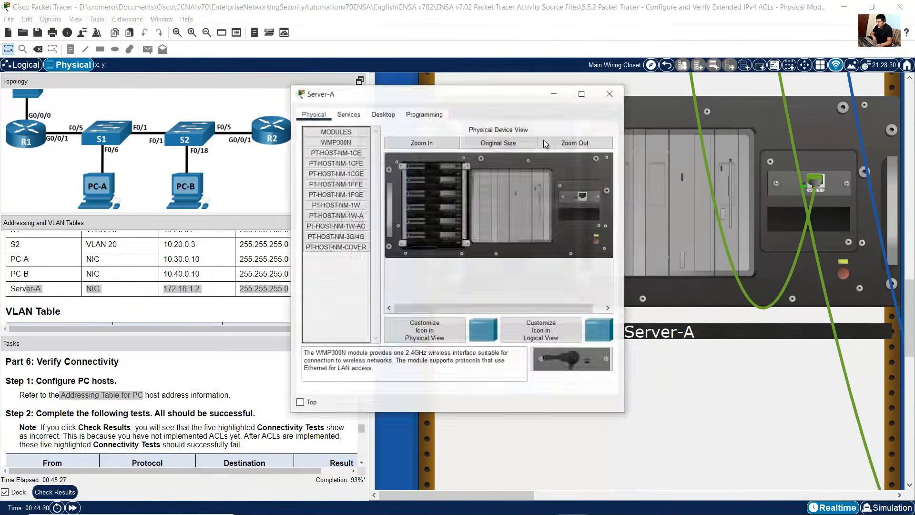
click(382, 114)
click(336, 152)
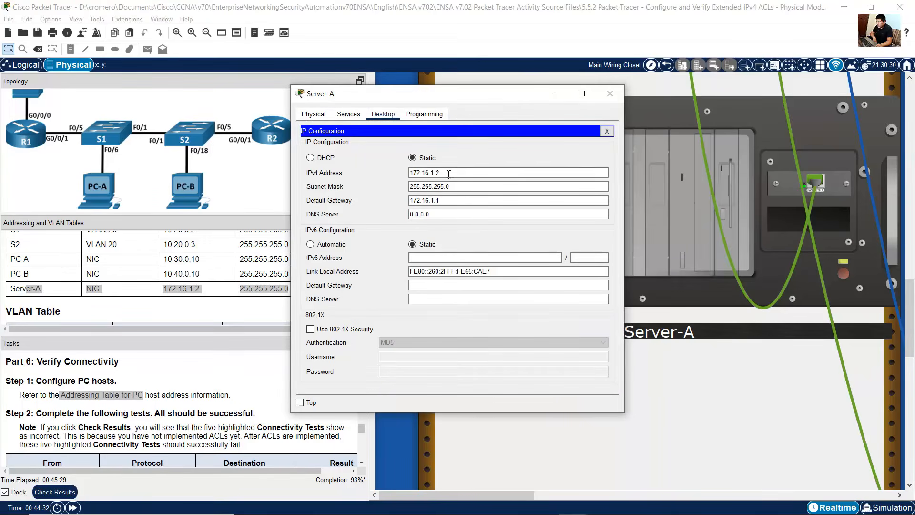
drag(450, 174, 404, 173)
click(460, 189)
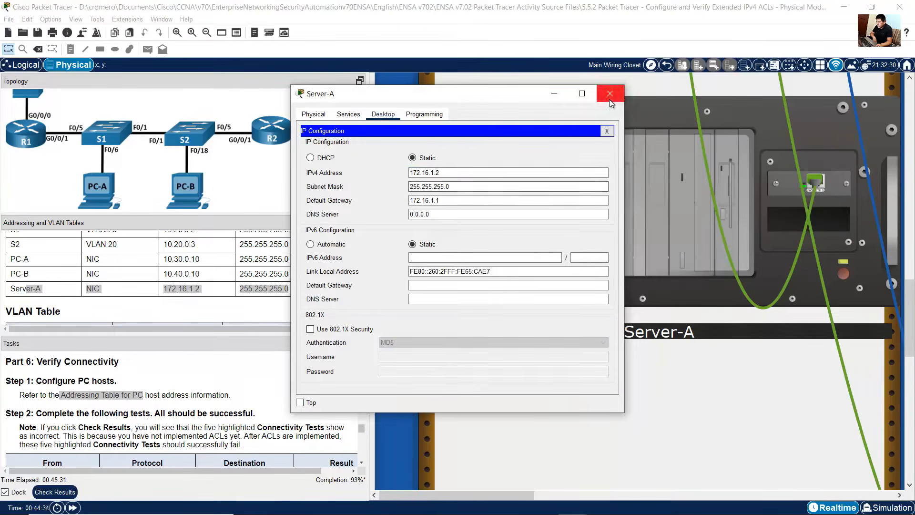
Step: Close Server-A's window and review the Step 2 connectivity tests against the addressing table
click(610, 96)
scroll(241, 380, down, 2)
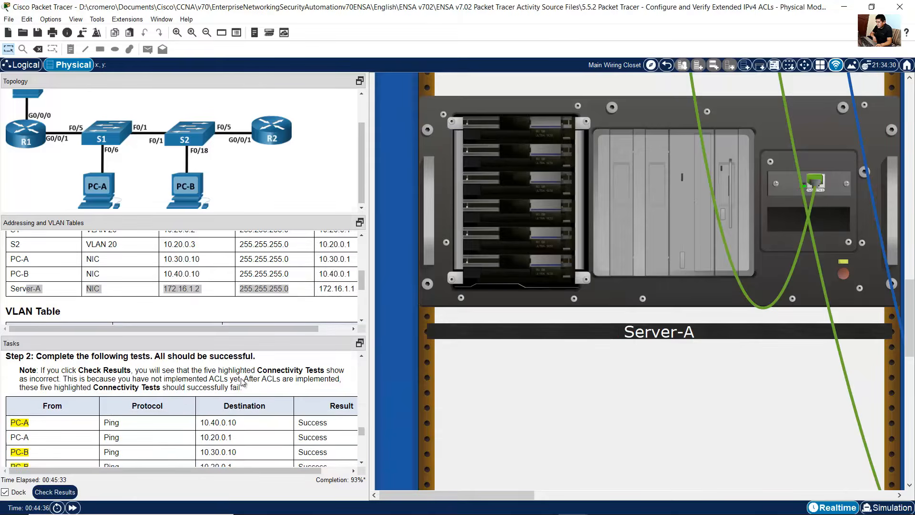
scroll(243, 381, down, 1)
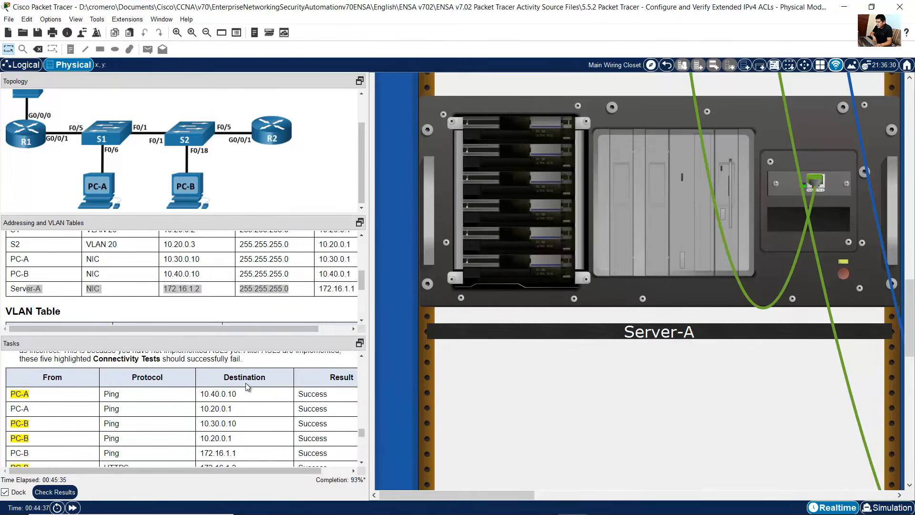
scroll(247, 387, down, 1)
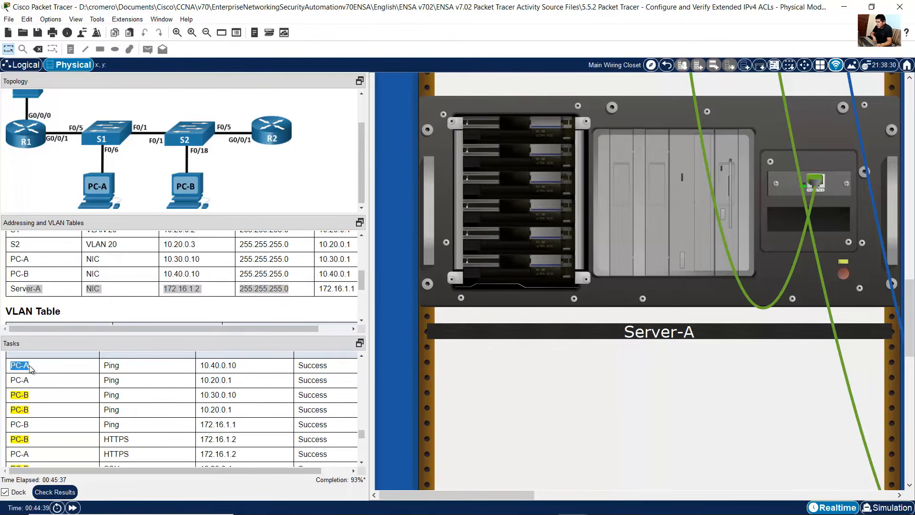
double_click(205, 365)
drag(224, 365, 240, 365)
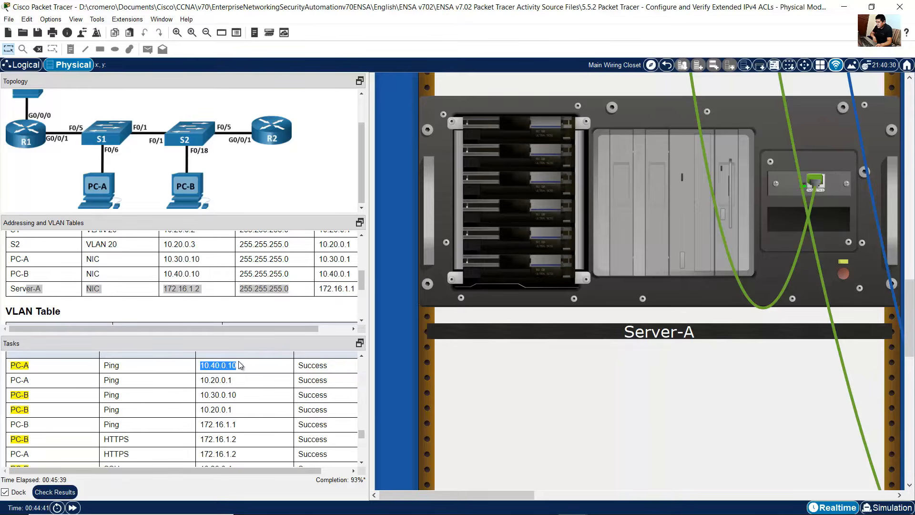
click(160, 274)
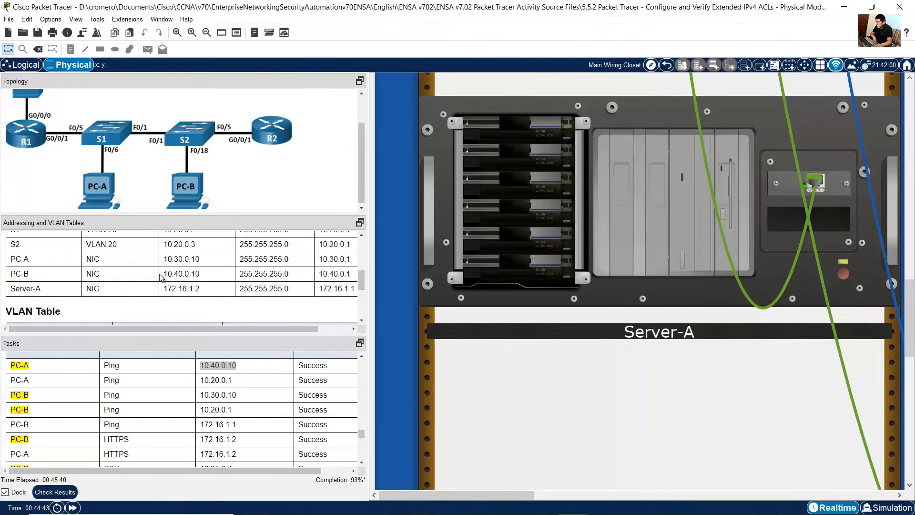
triple_click(190, 275)
drag(46, 276, 10, 275)
click(12, 367)
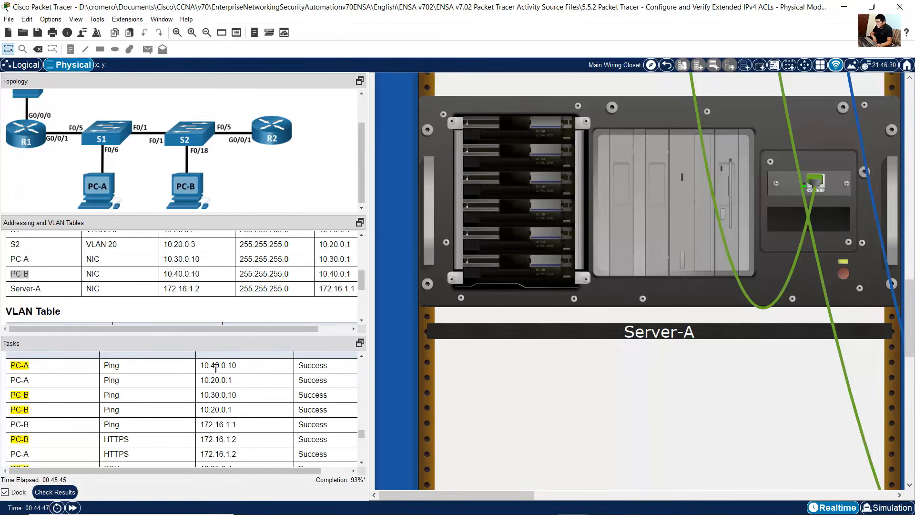
Step: Open PC-A's command prompt and ping PC-B at 10.40.0.10
drag(202, 369, 353, 373)
scroll(620, 462, right, 5)
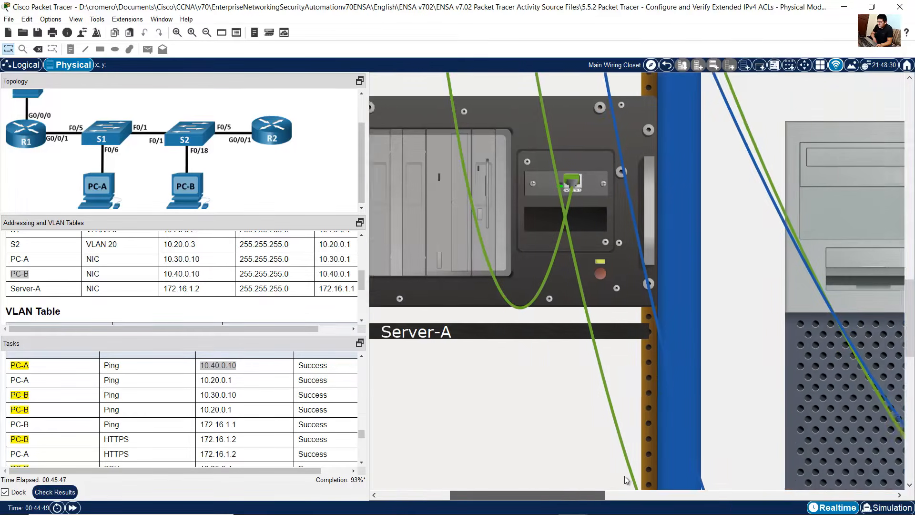
scroll(679, 441, down, 3)
click(547, 308)
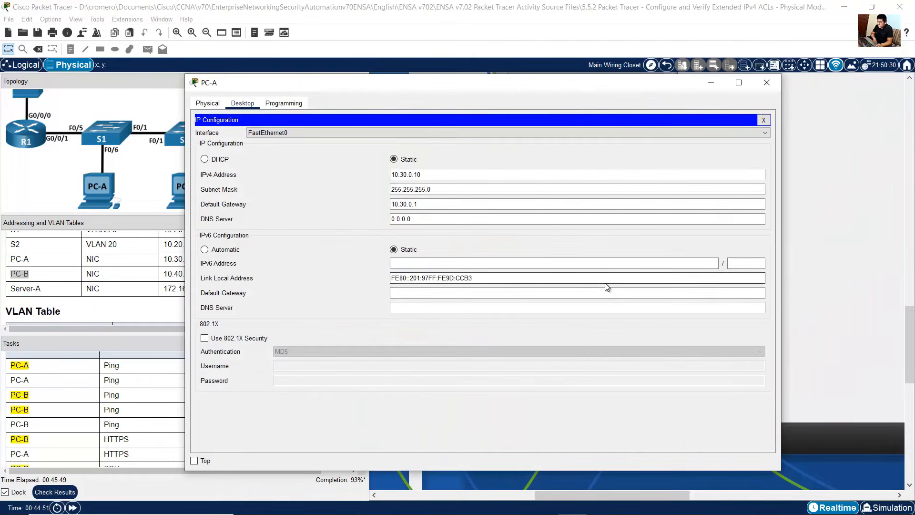
click(765, 121)
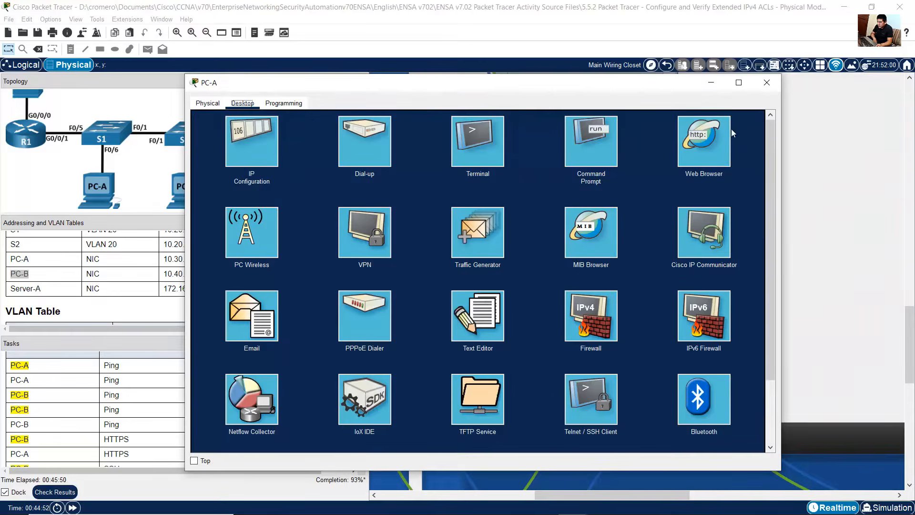
click(598, 162)
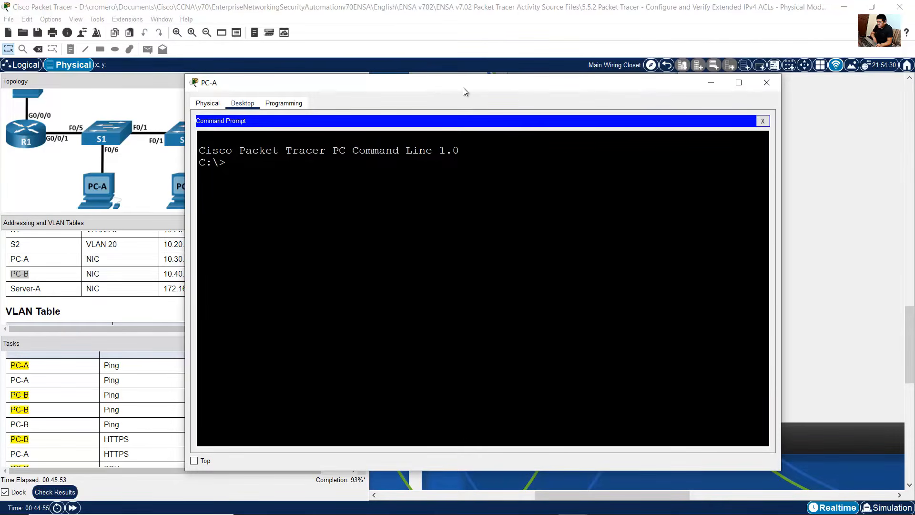
drag(464, 84, 581, 80)
text(ping)
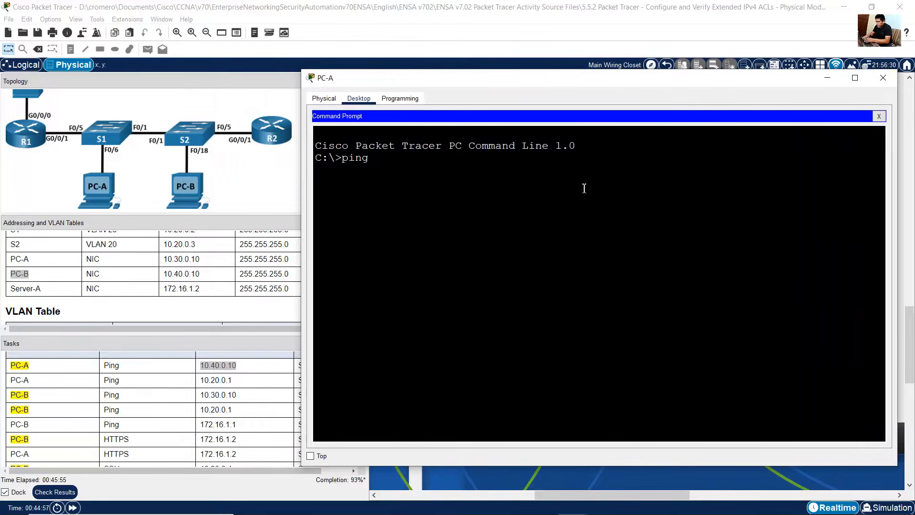
text( 10.40.0.10)
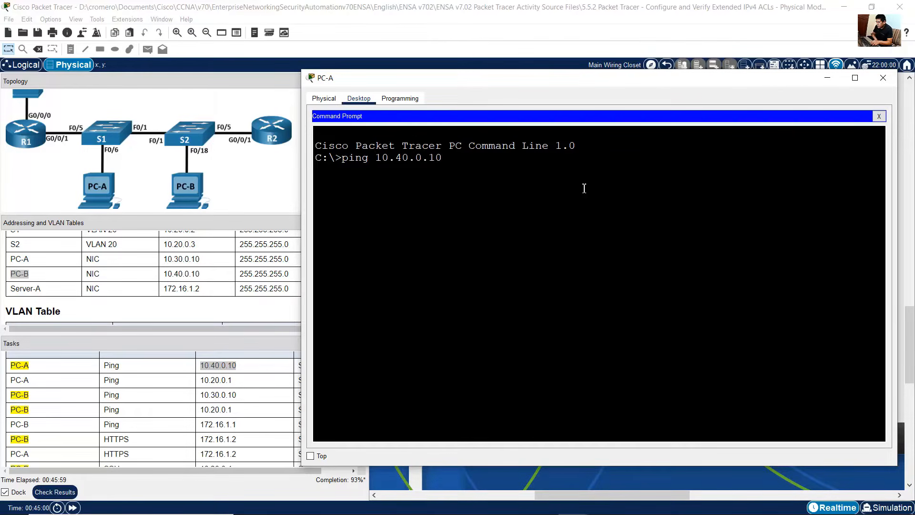
key(Return)
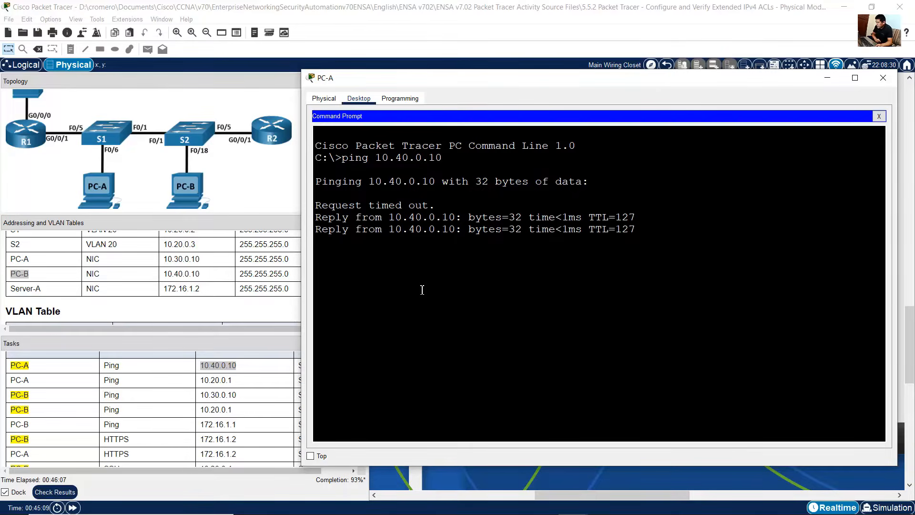
Step: From PC-A, ping R1's VLAN 20 subinterface address 10.20.0.1
drag(11, 380, 37, 380)
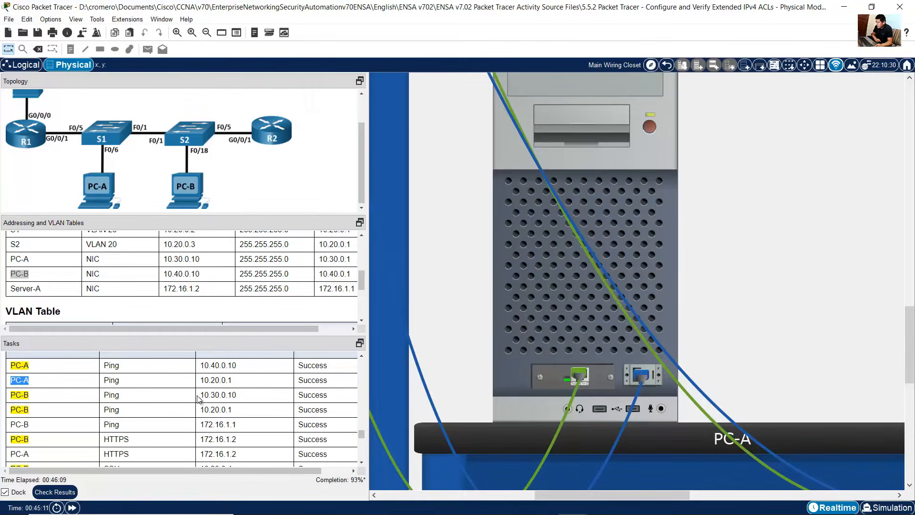
drag(201, 381, 237, 382)
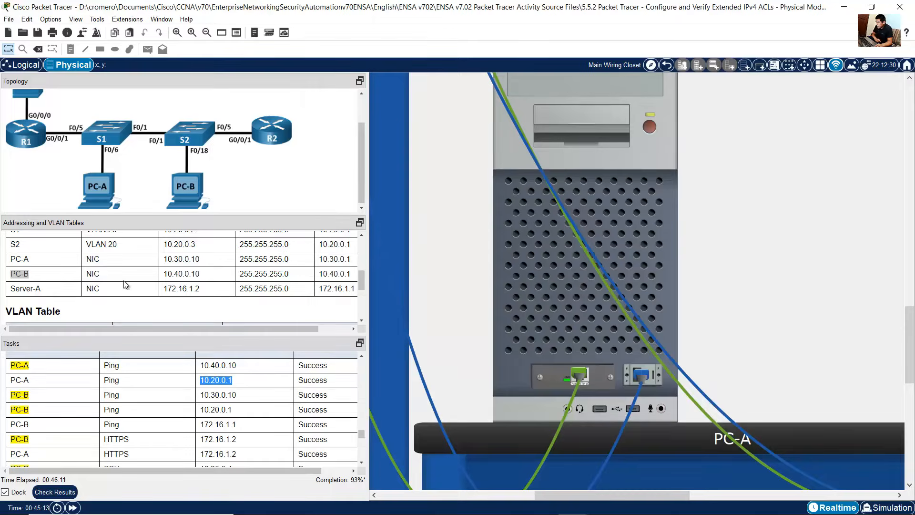
scroll(97, 272, up, 1)
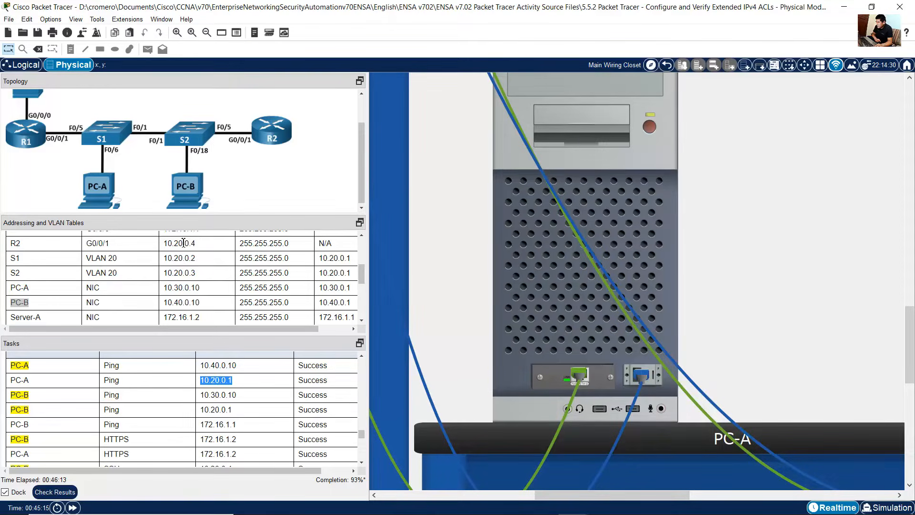
scroll(183, 243, up, 3)
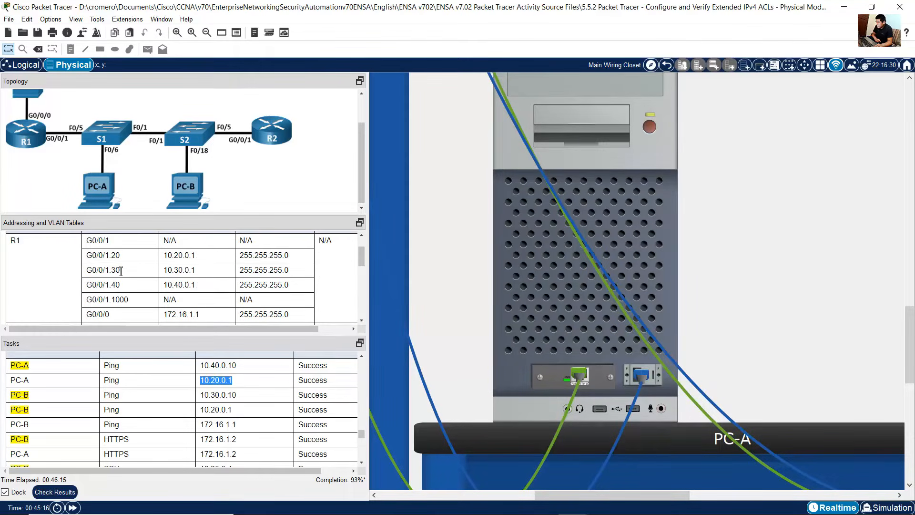
drag(163, 256, 199, 256)
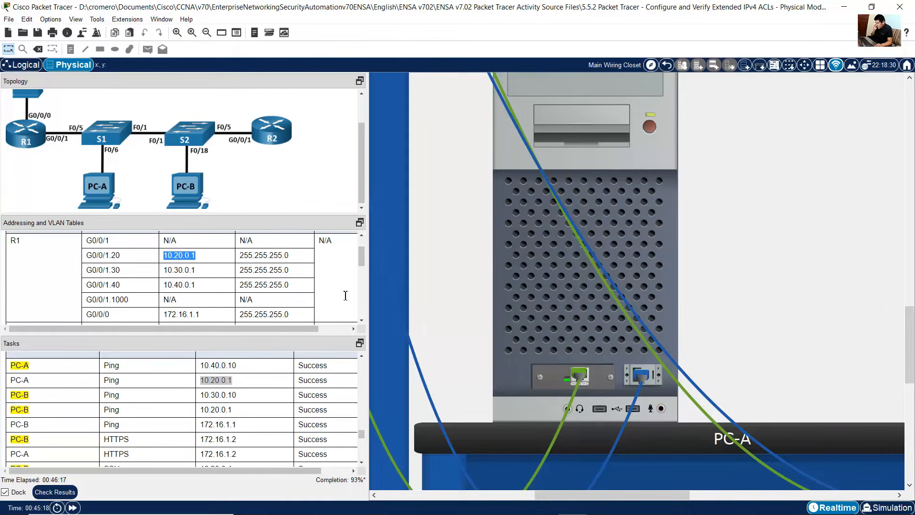
click(556, 324)
key(Up)
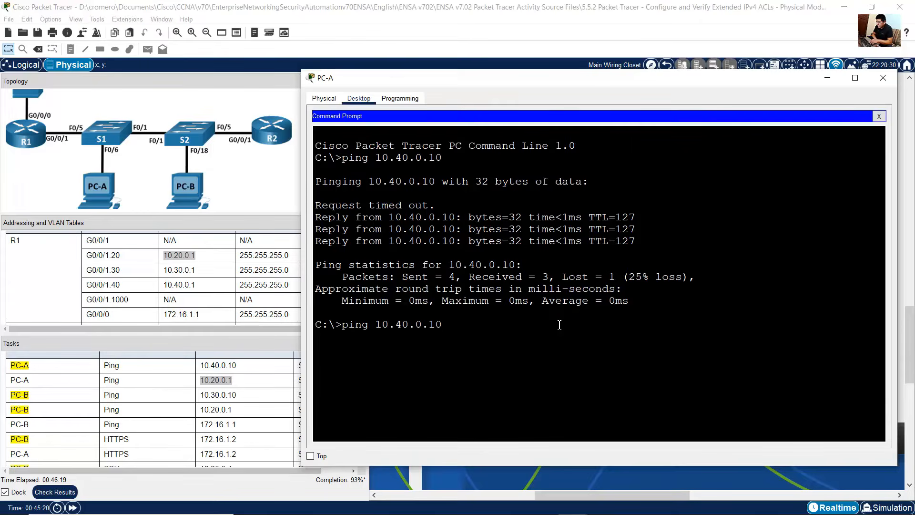
key(BackSpace)
text(2)
key(Return)
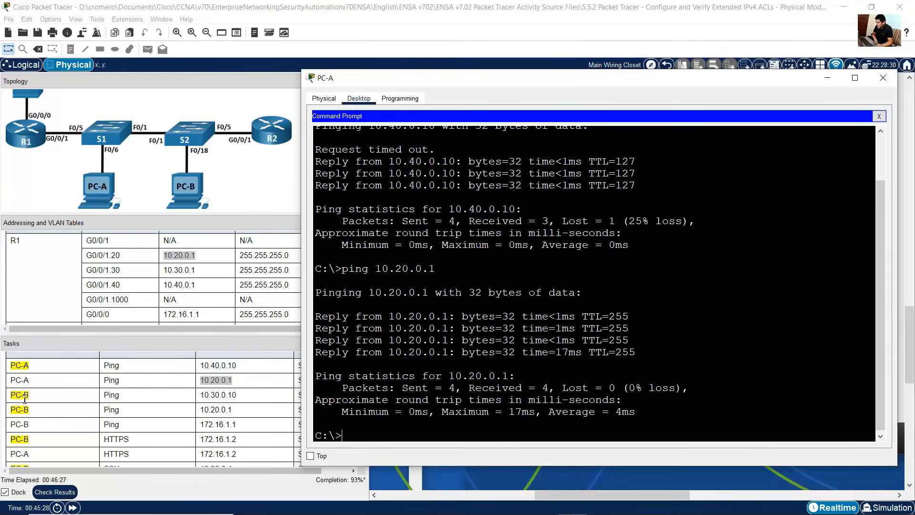
Step: Open PC-B's command prompt and ping PC-A at 10.30.0.10
drag(17, 396, 94, 398)
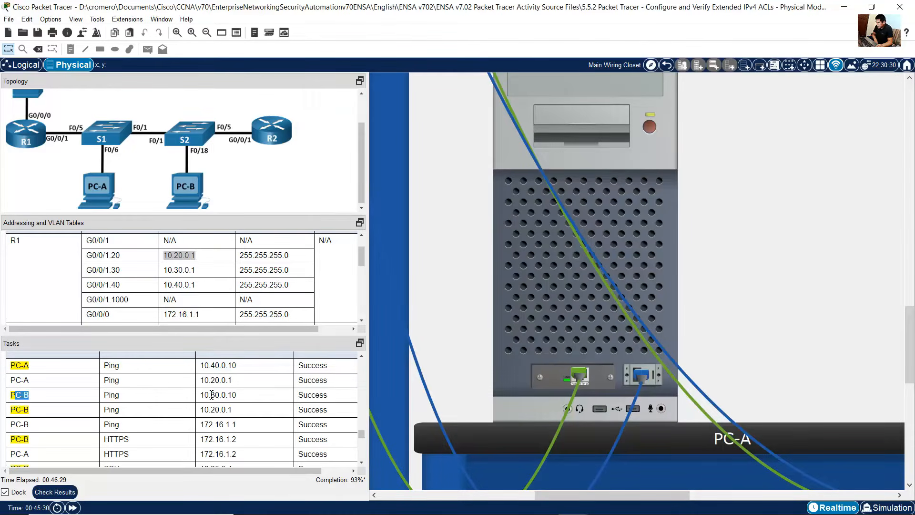
drag(204, 394, 241, 396)
scroll(161, 296, down, 3)
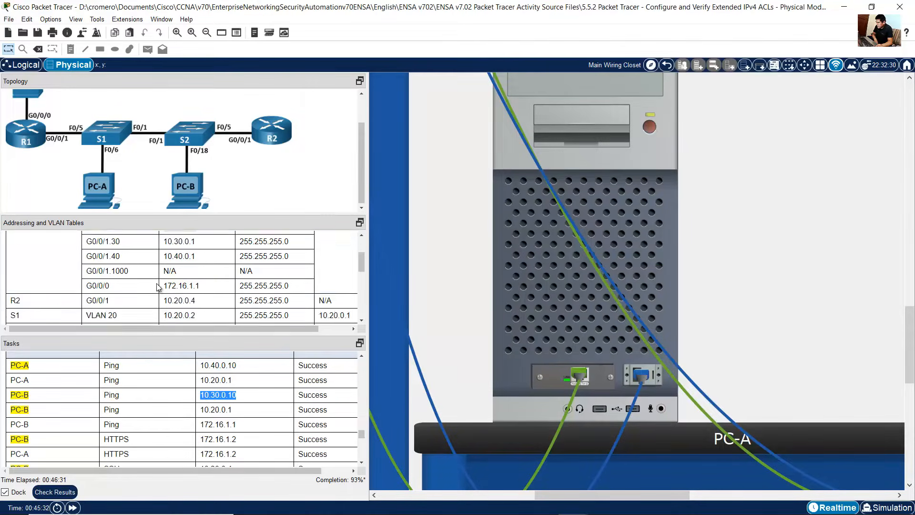
drag(164, 288, 199, 288)
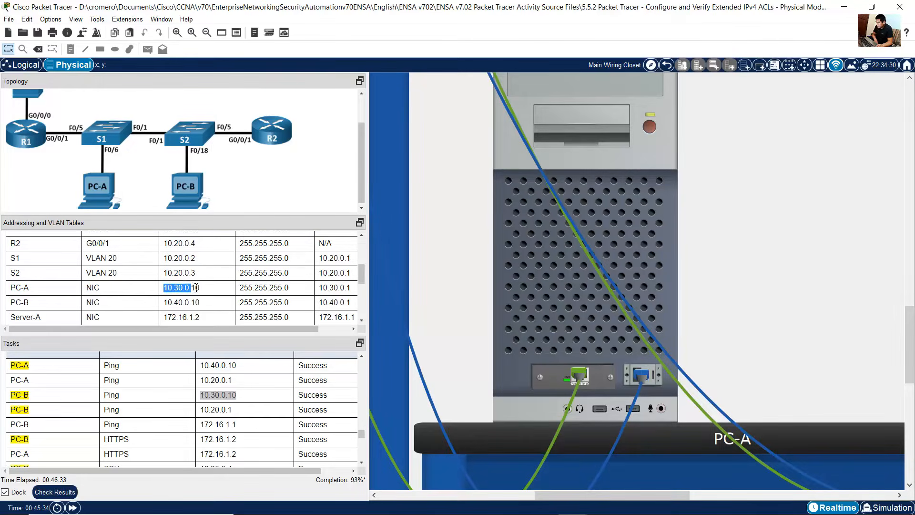
drag(17, 396, 68, 400)
double_click(231, 395)
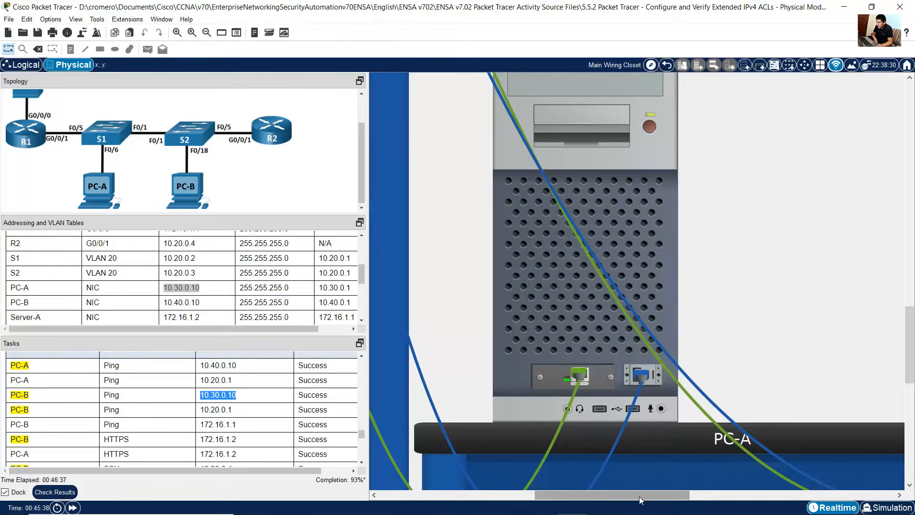
drag(640, 496, 747, 496)
click(708, 299)
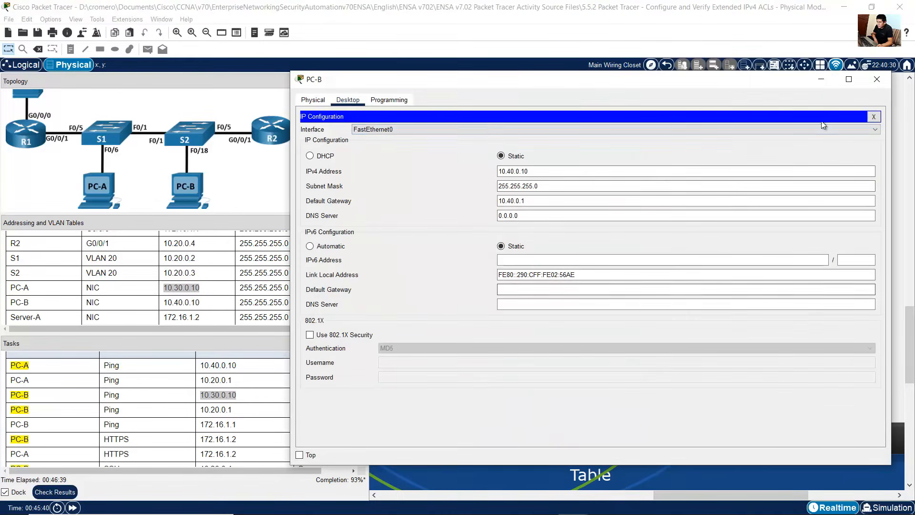
click(872, 120)
click(705, 155)
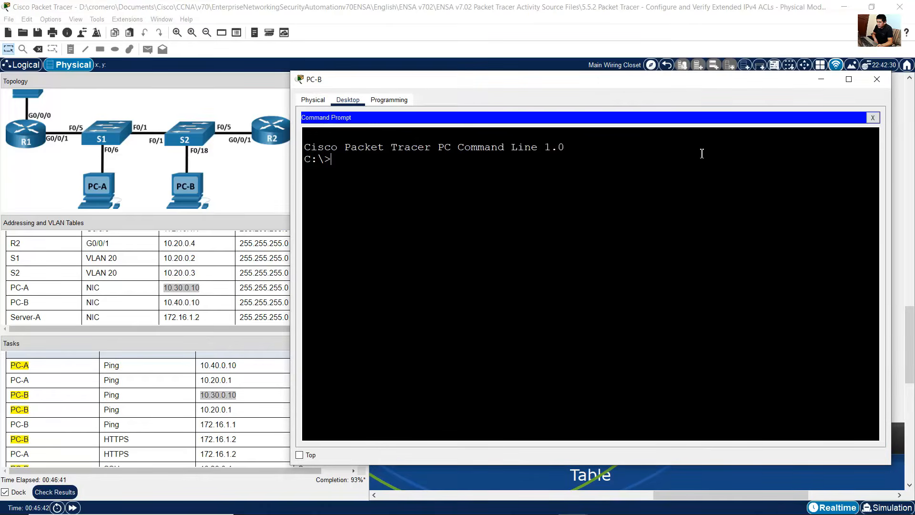
text(ping 10)
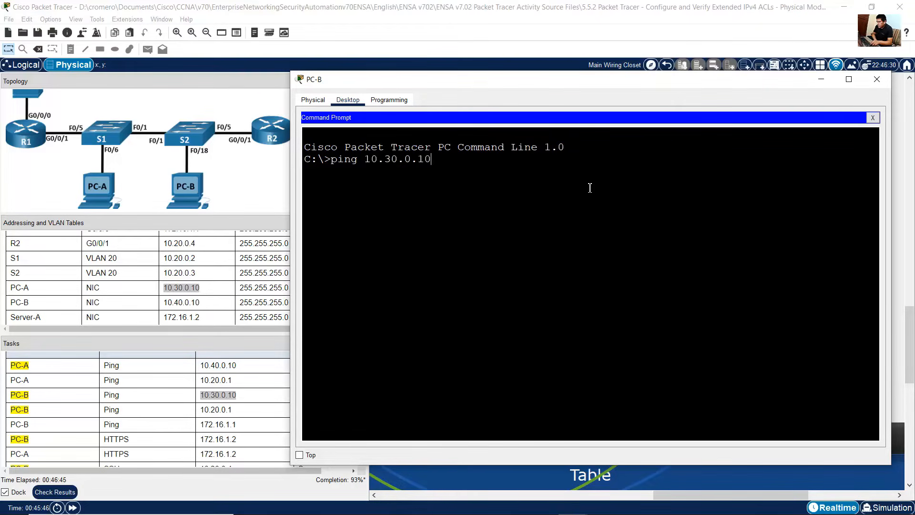
text(.30.0.10)
key(Return)
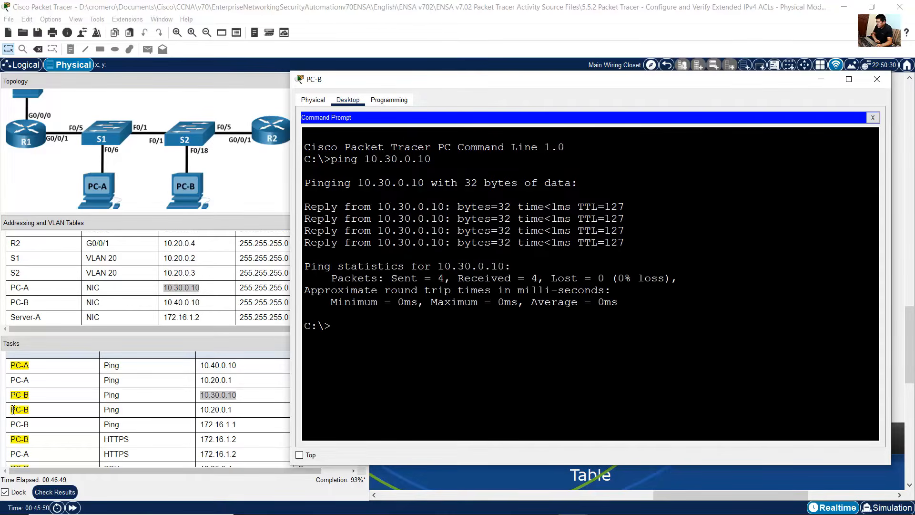
Step: From PC-B, ping R1's VLAN 20 subinterface address 10.20.0.1
drag(8, 413, 235, 414)
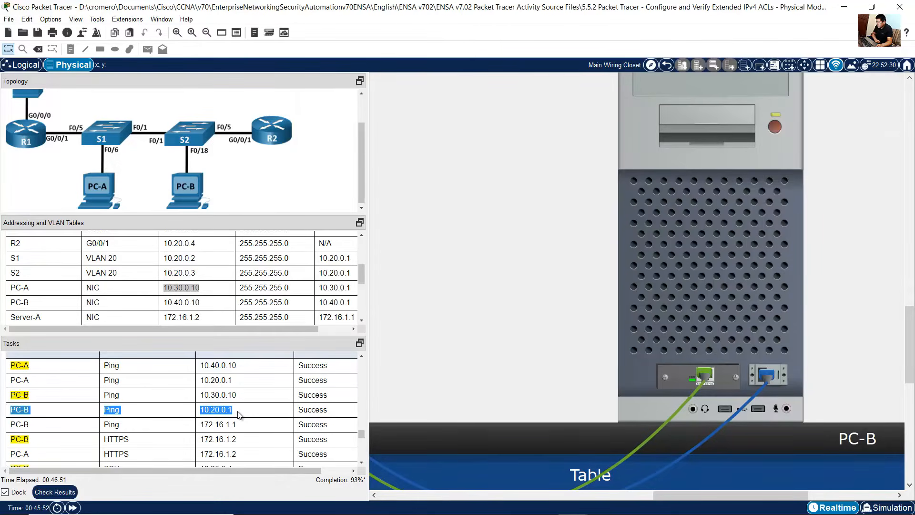
click(635, 336)
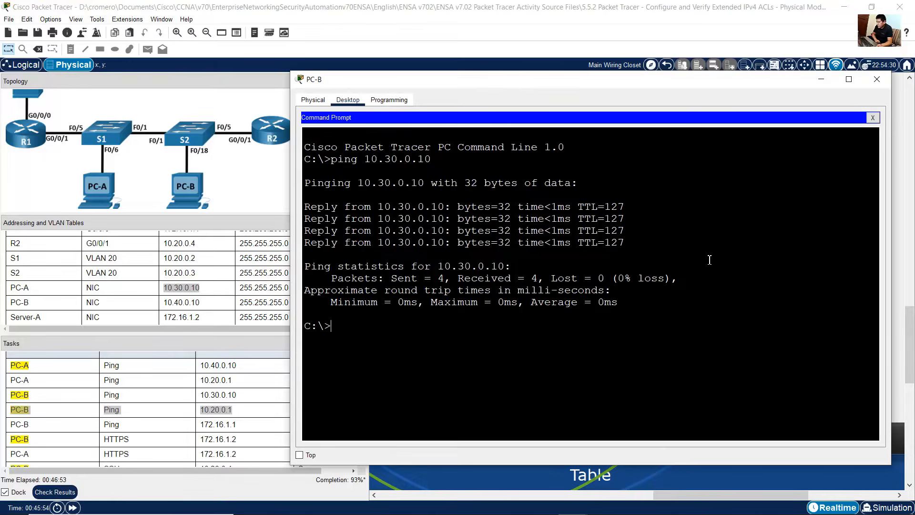
key(Up)
key(Left)
key(Left)
key(Left)
key(Left)
key(Left)
key(Left)
key(BackSpace)
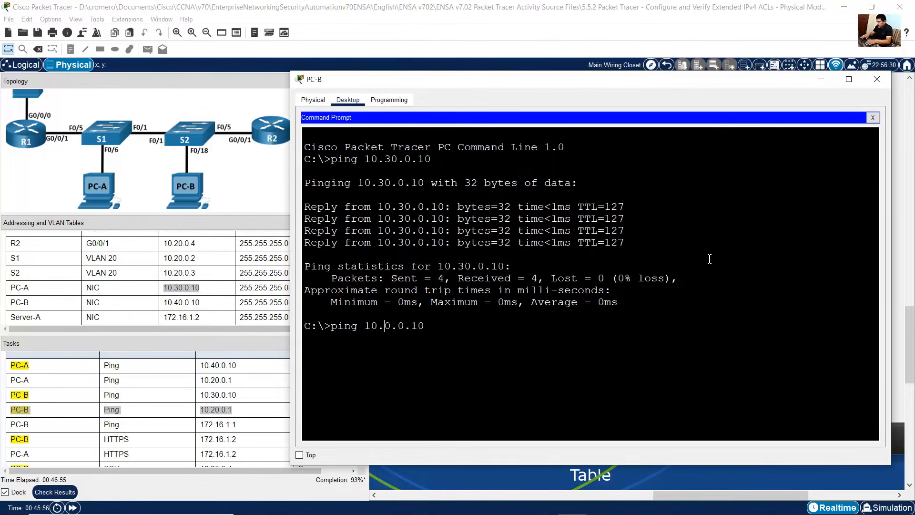
text(2)
key(Delete)
key(Return)
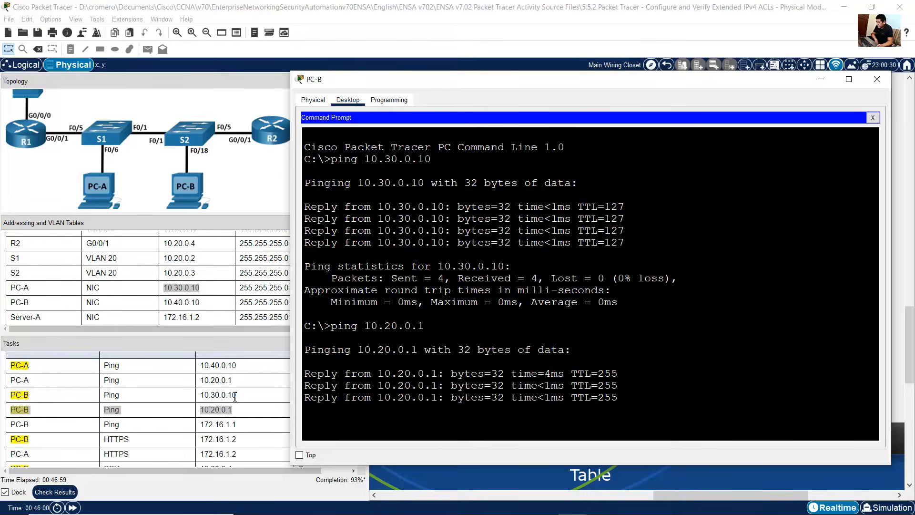
Step: From PC-B, ping R1's G0/0/0 address 172.16.1.1
drag(8, 430, 241, 424)
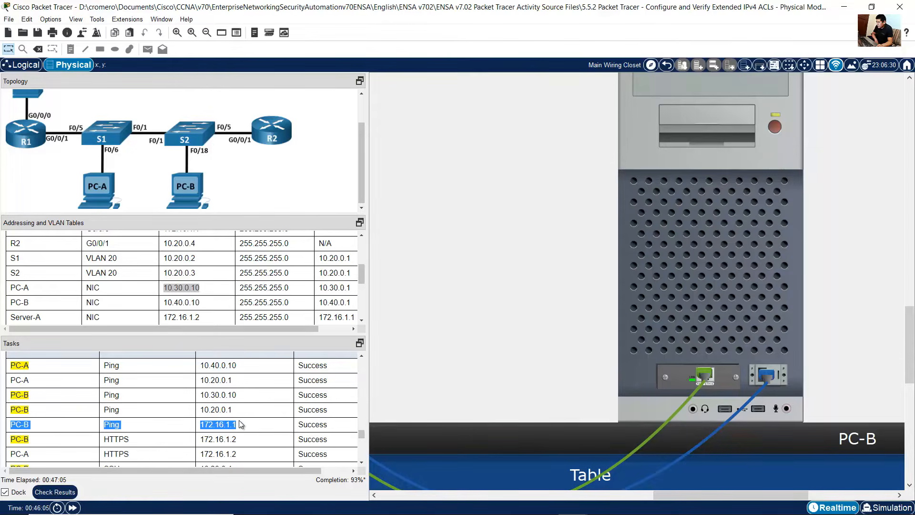
scroll(213, 284, up, 2)
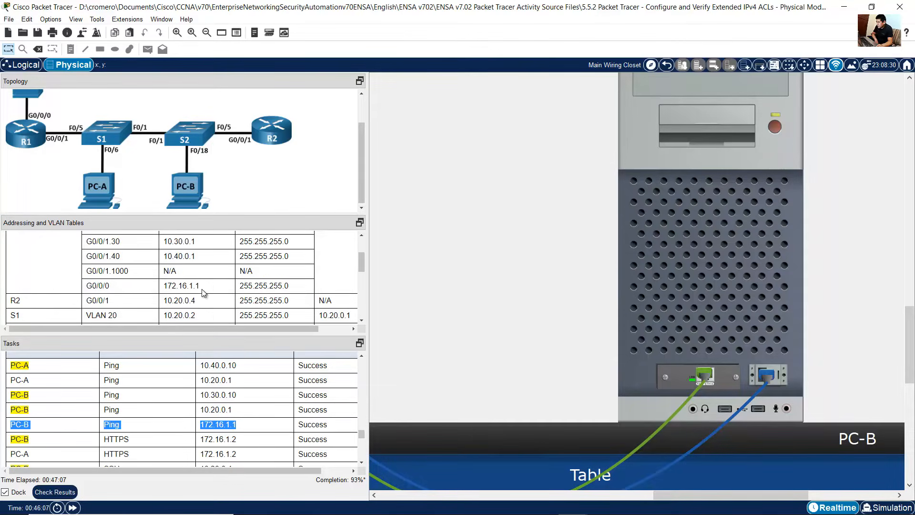
drag(164, 285, 205, 286)
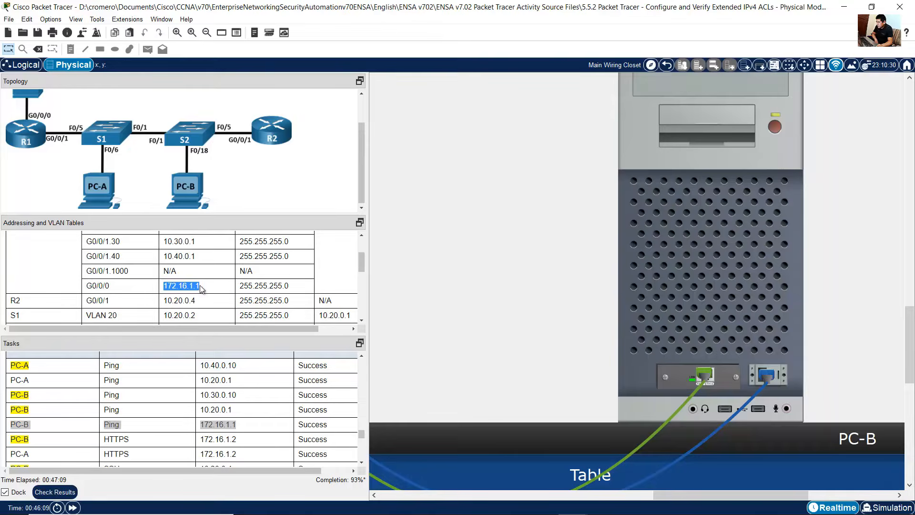
click(726, 299)
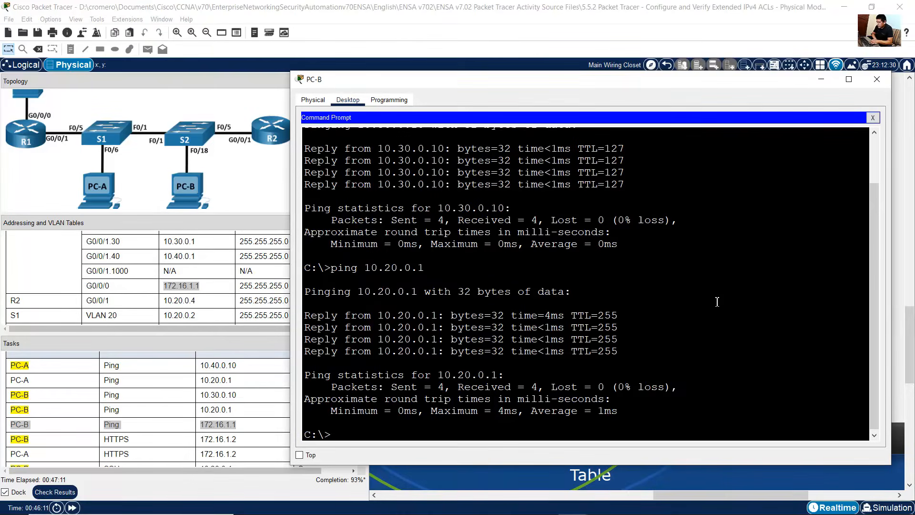
text(ng 17)
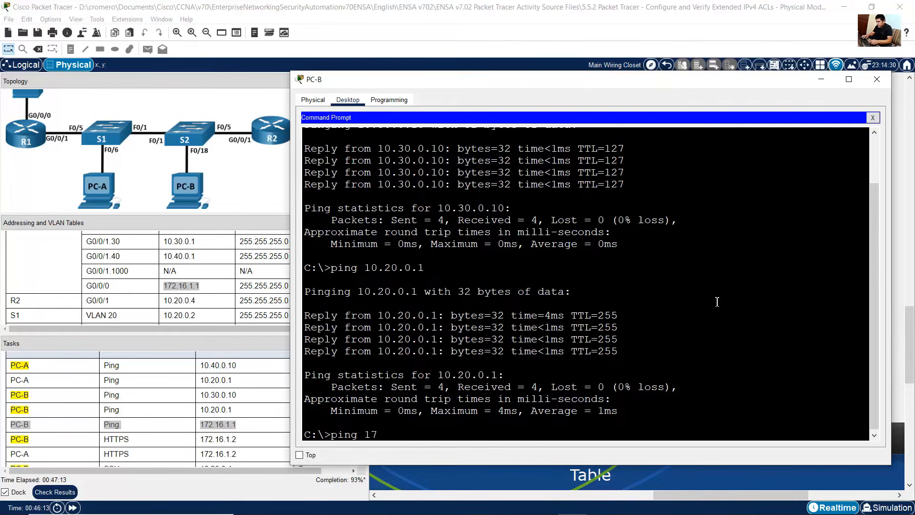
text(2.16.1.1)
key(Return)
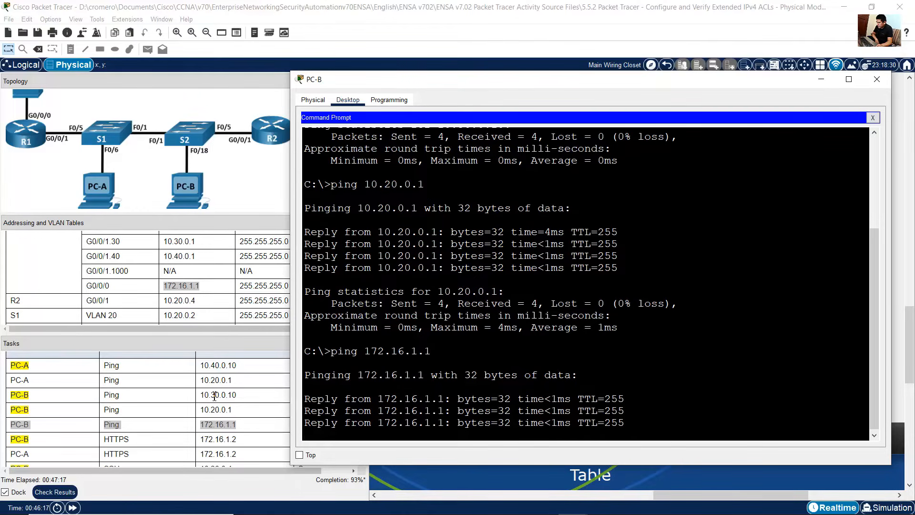
drag(15, 439, 237, 442)
scroll(120, 301, down, 3)
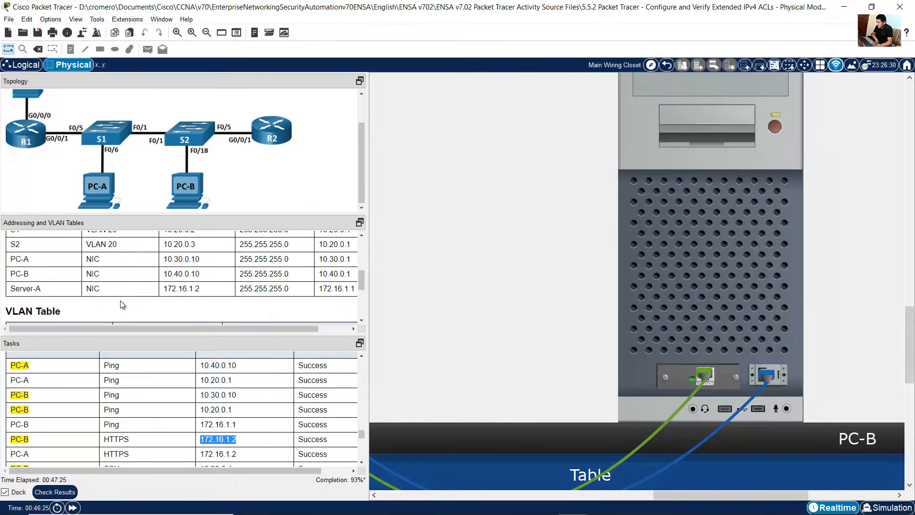
drag(15, 289, 213, 288)
click(261, 445)
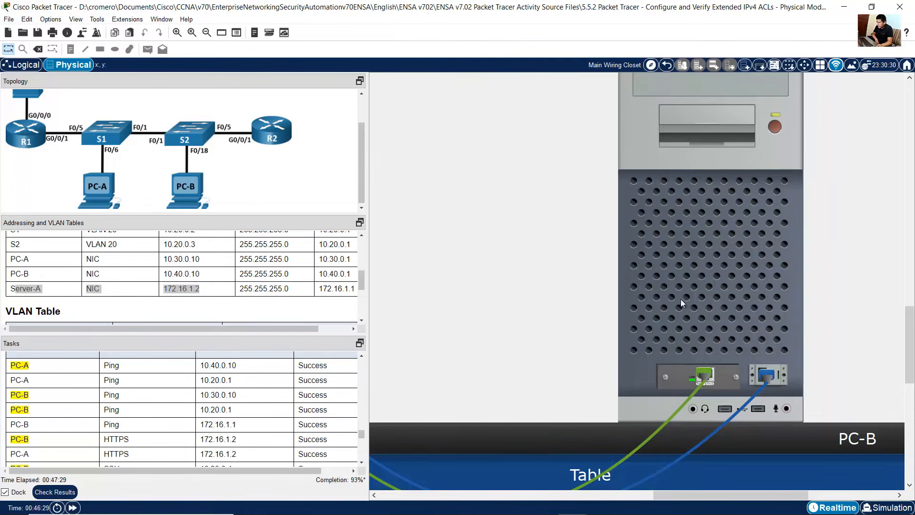
click(736, 264)
click(873, 118)
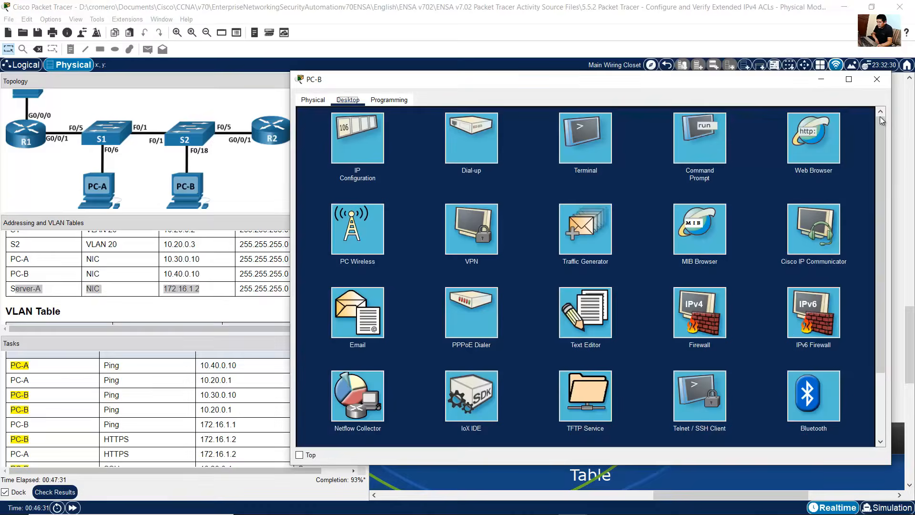
click(816, 151)
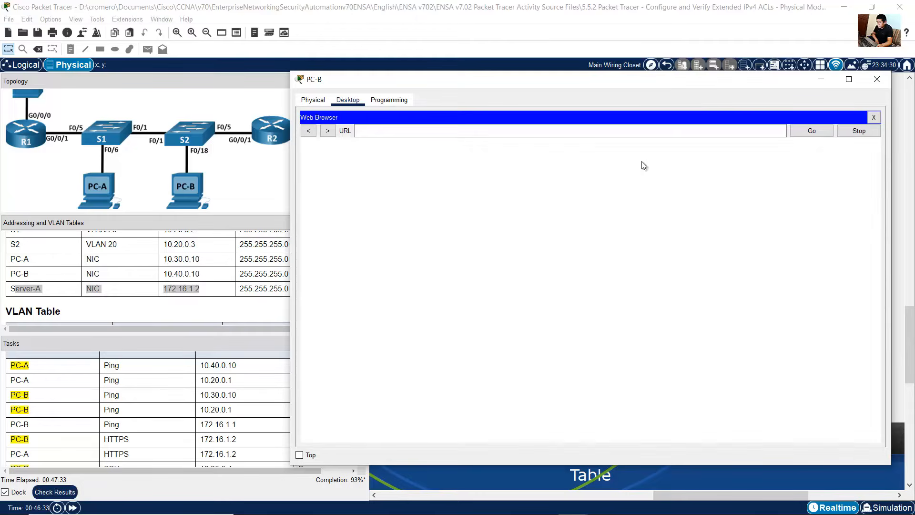
click(539, 127)
mouse_move(314, 81)
mouse_down()
mouse_move(343, 80)
mouse_move(332, 66)
mouse_move(328, 77)
mouse_up()
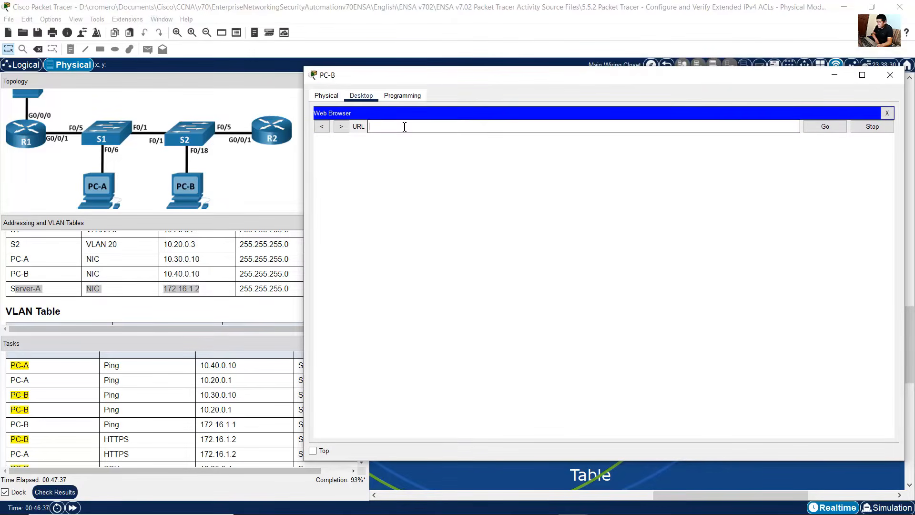
text(https:)
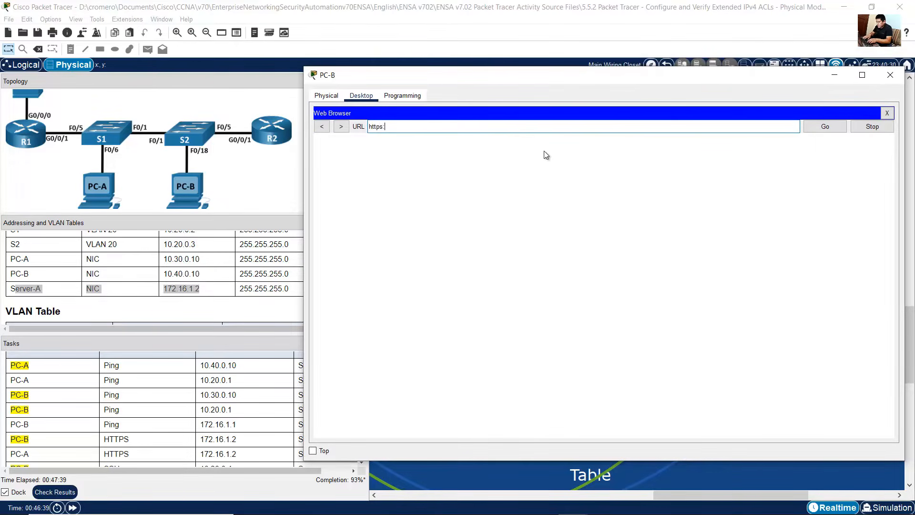
text(//12.16.1.2)
key(Left)
text(7)
key(Right)
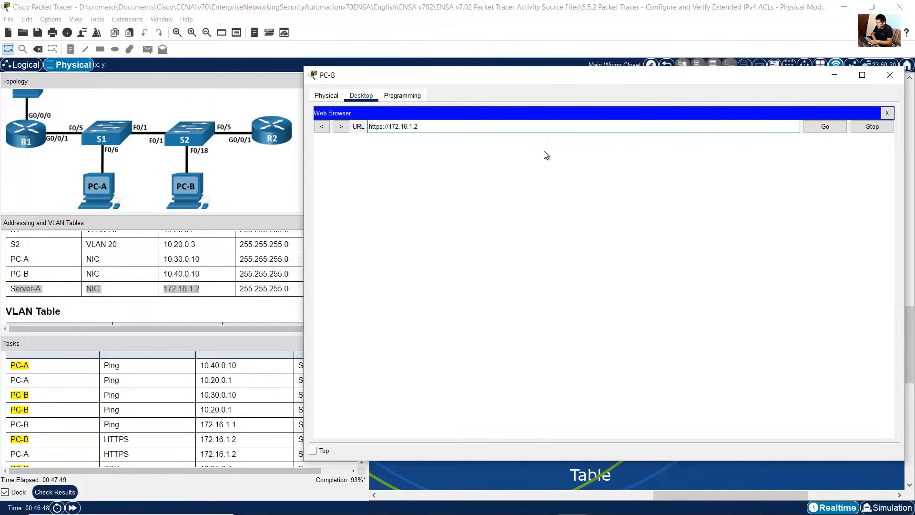
key(Return)
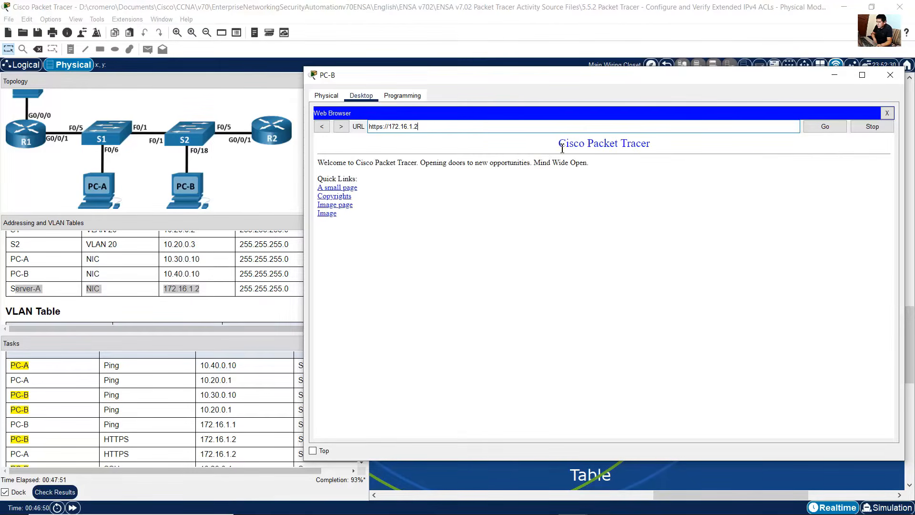
drag(562, 142, 563, 217)
click(167, 426)
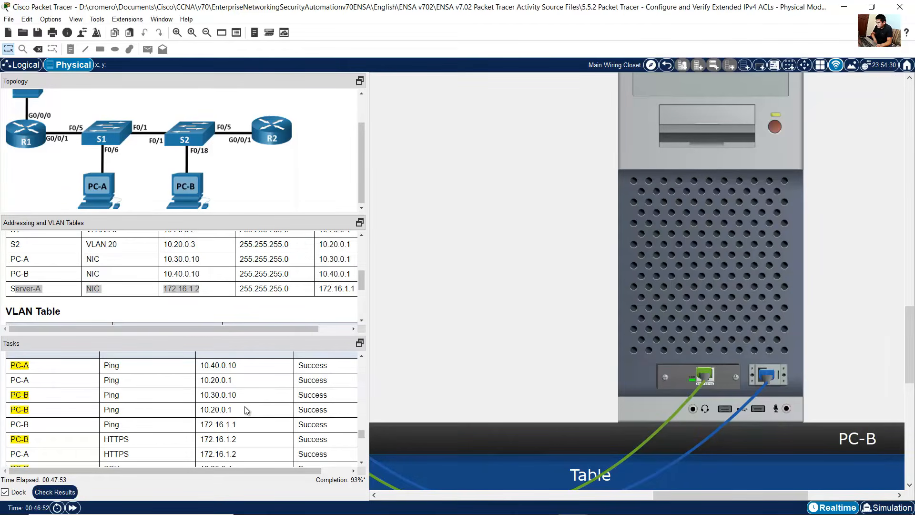
scroll(244, 406, down, 1)
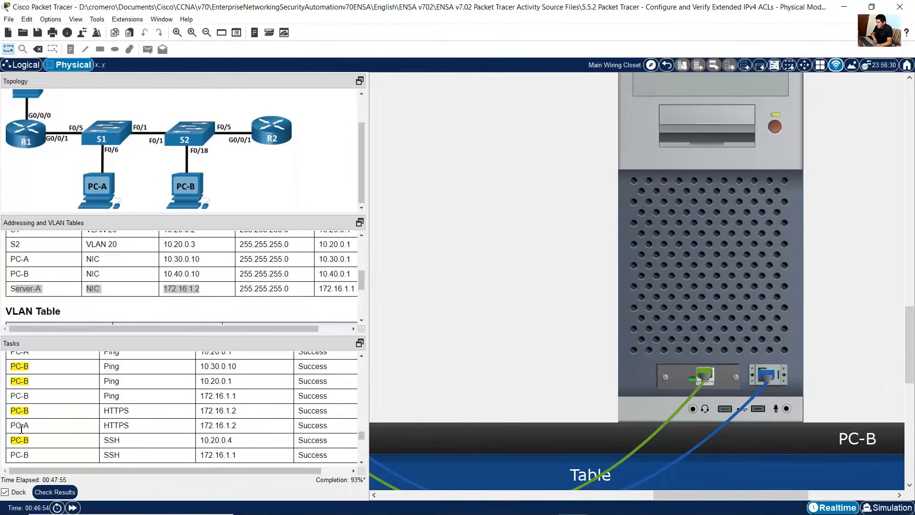
drag(119, 422, 312, 422)
drag(673, 498, 543, 494)
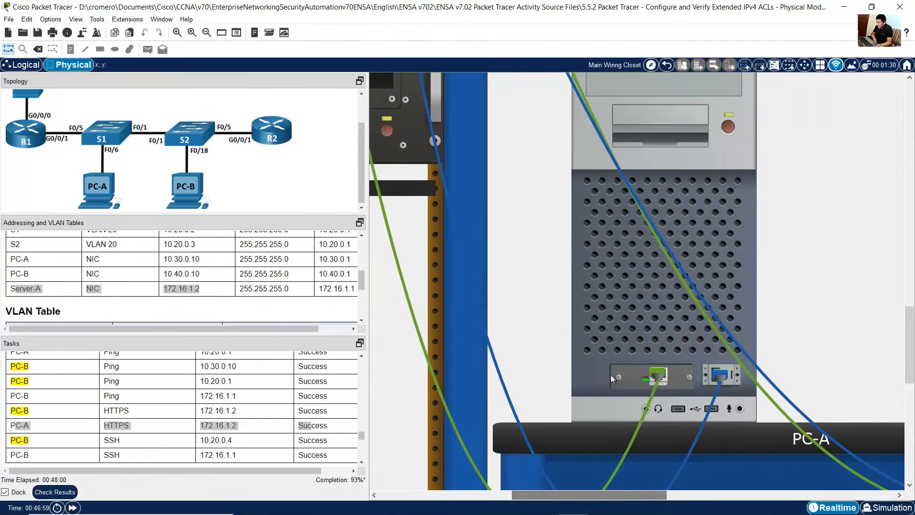
click(632, 303)
click(879, 117)
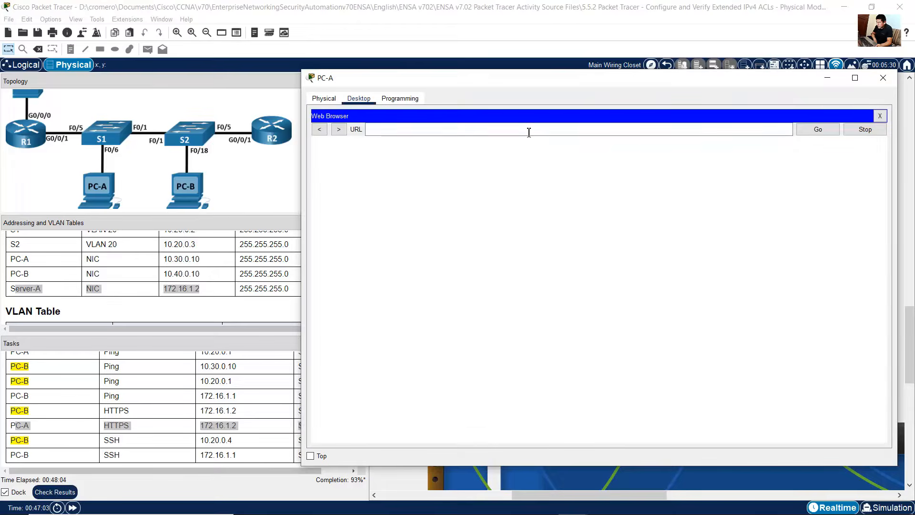
click(529, 132)
text(h)
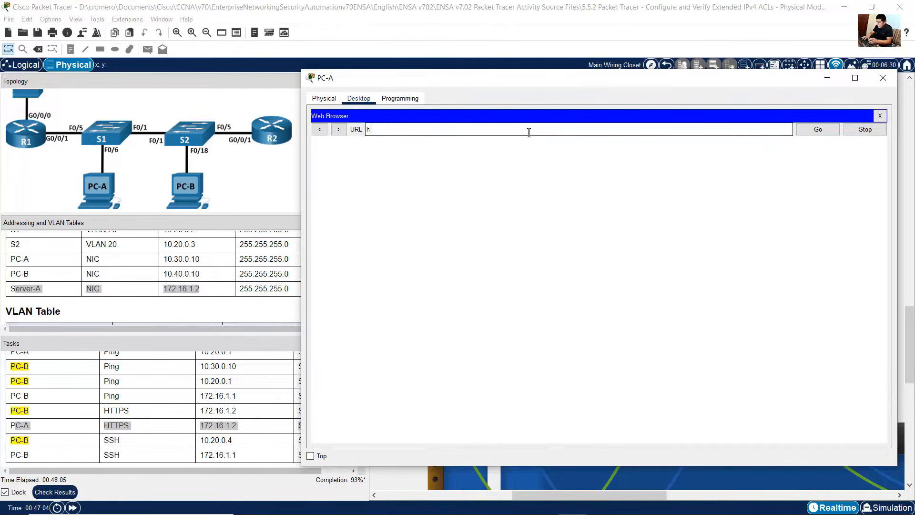
text(ttps://172.16.1.)
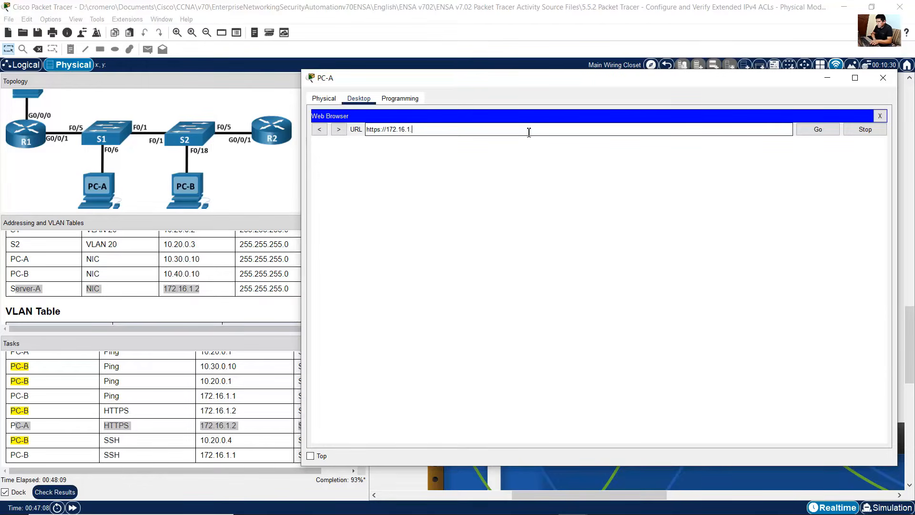
text(2)
key(Return)
Step: Open PC-B's Telnet / SSH client with SSH connection type and enter host 10.20.0.4 for R2
drag(565, 146, 491, 275)
click(66, 421)
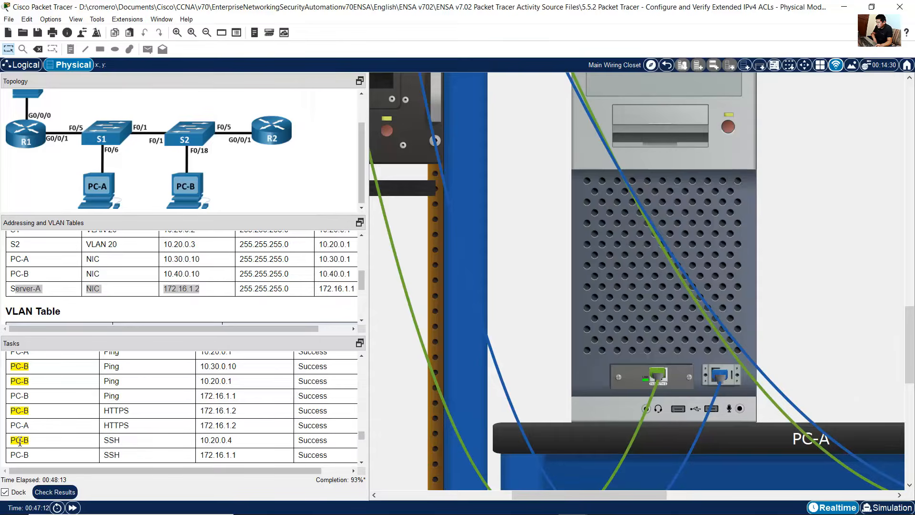
drag(19, 441, 240, 440)
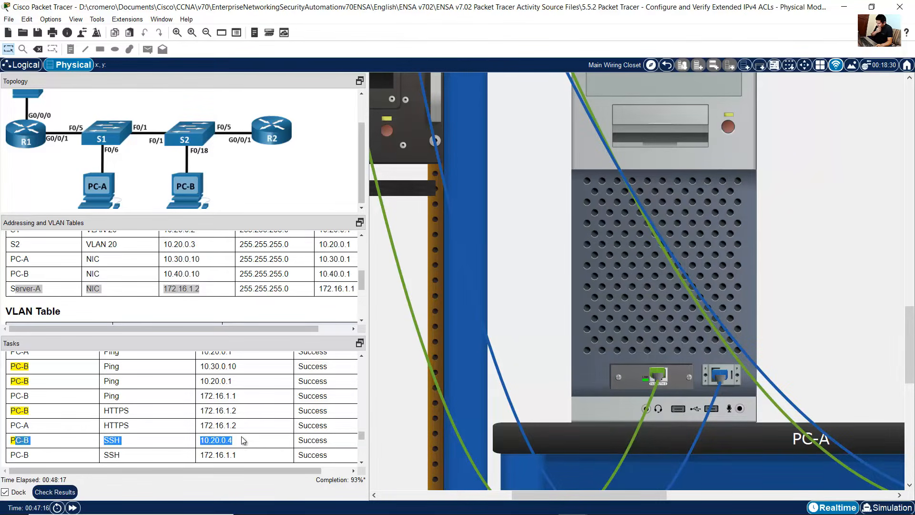
scroll(245, 279, up, 2)
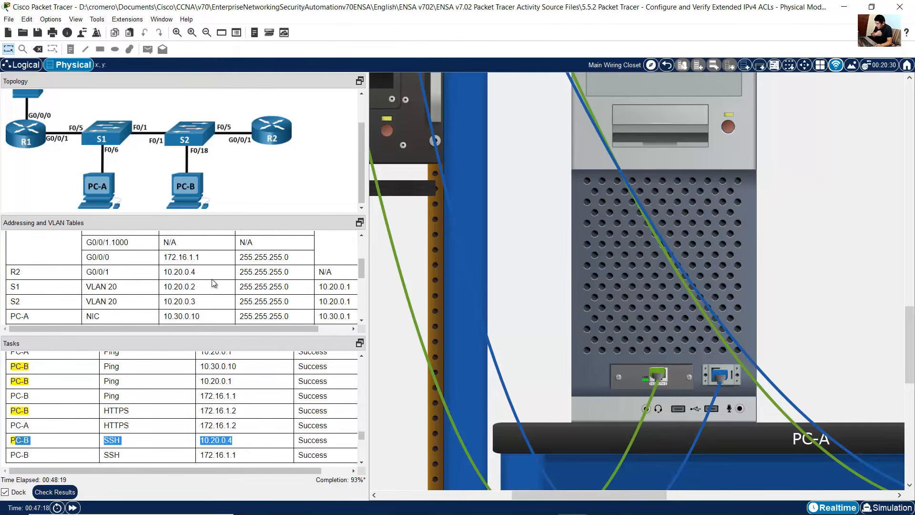
drag(13, 272, 270, 272)
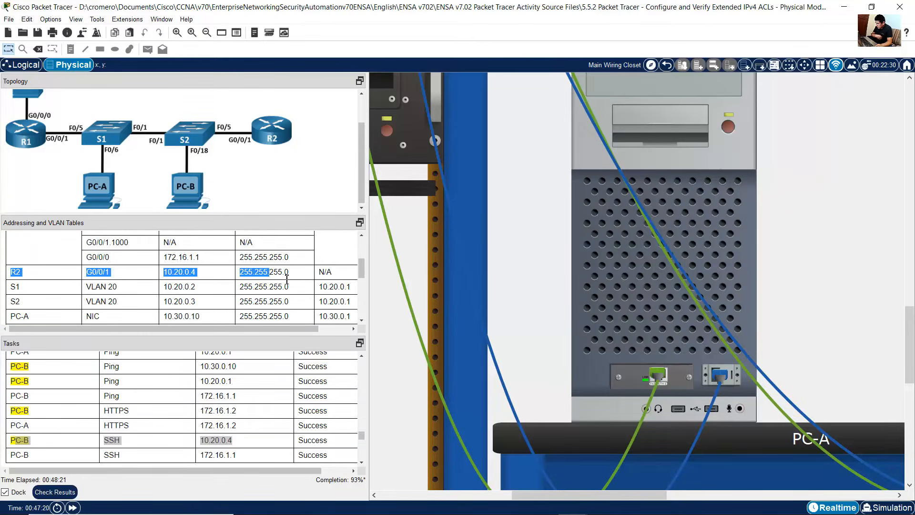
drag(665, 494, 814, 494)
click(768, 279)
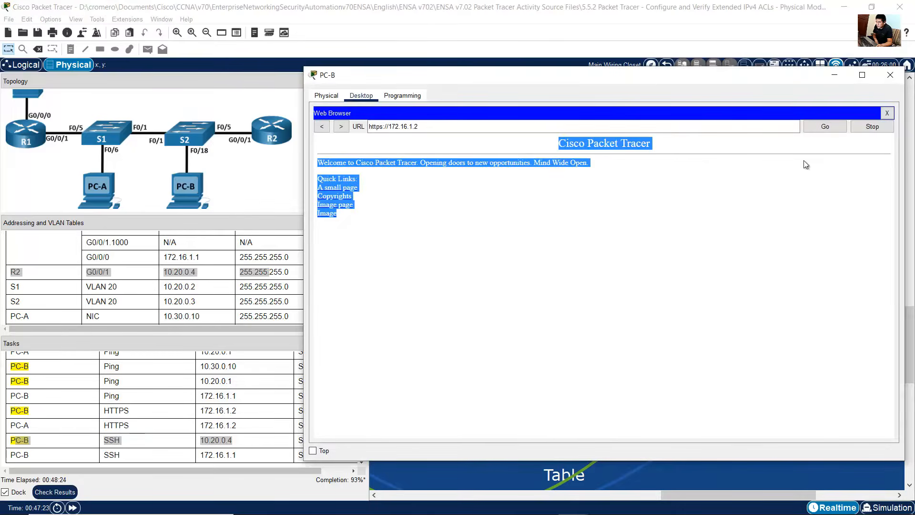
click(890, 116)
scroll(703, 329, down, 3)
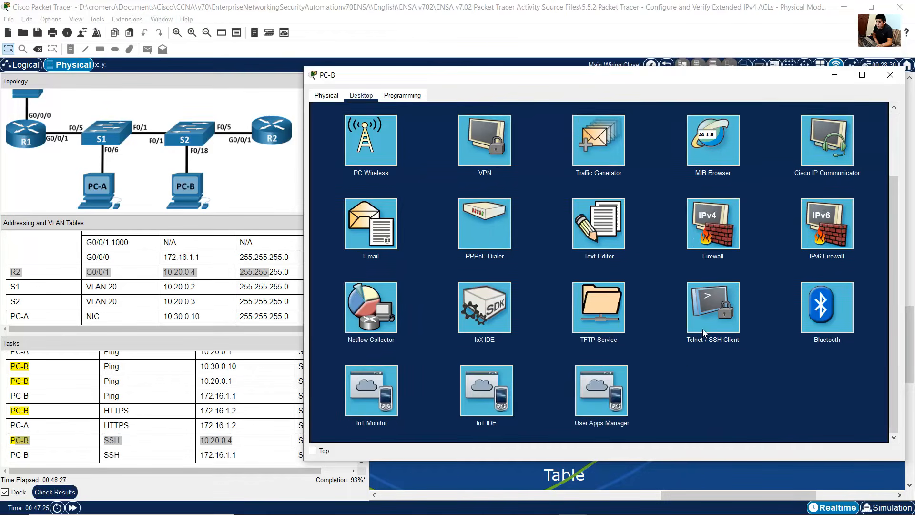
click(709, 319)
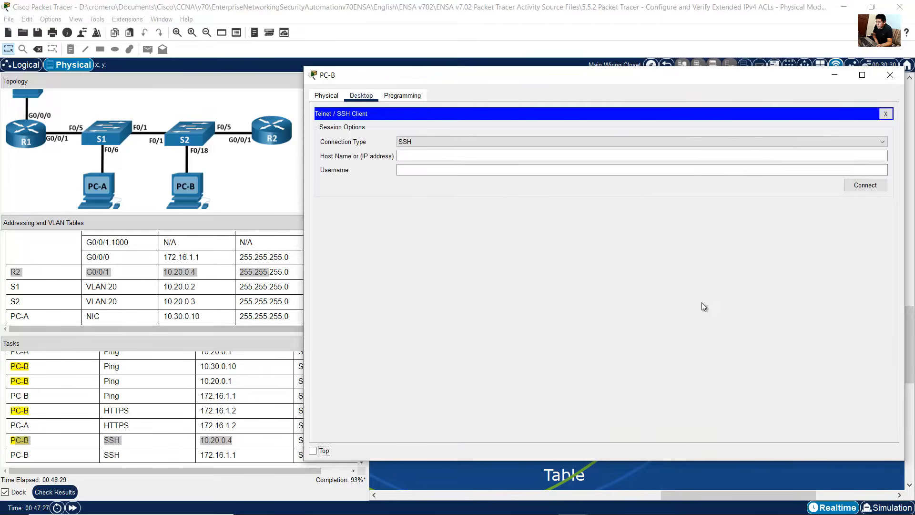
click(417, 142)
click(422, 152)
click(422, 154)
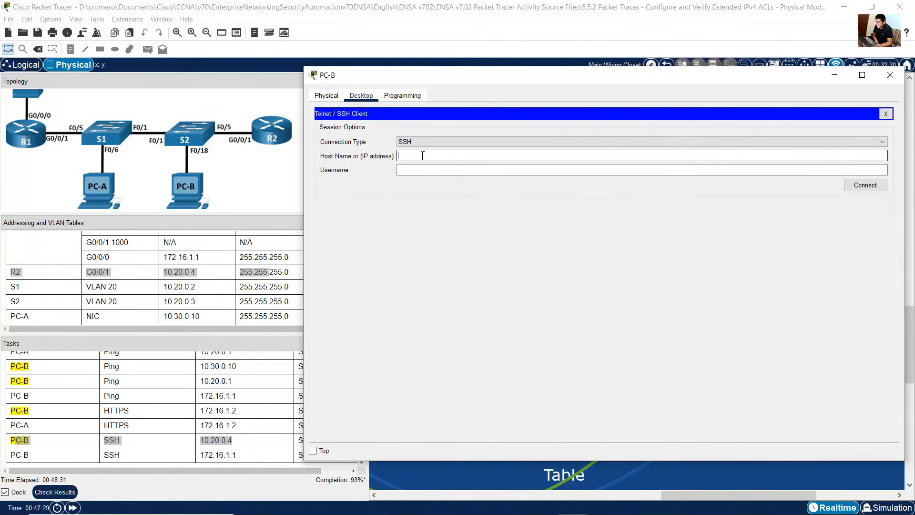
text(10.20.0.4)
drag(453, 155, 375, 157)
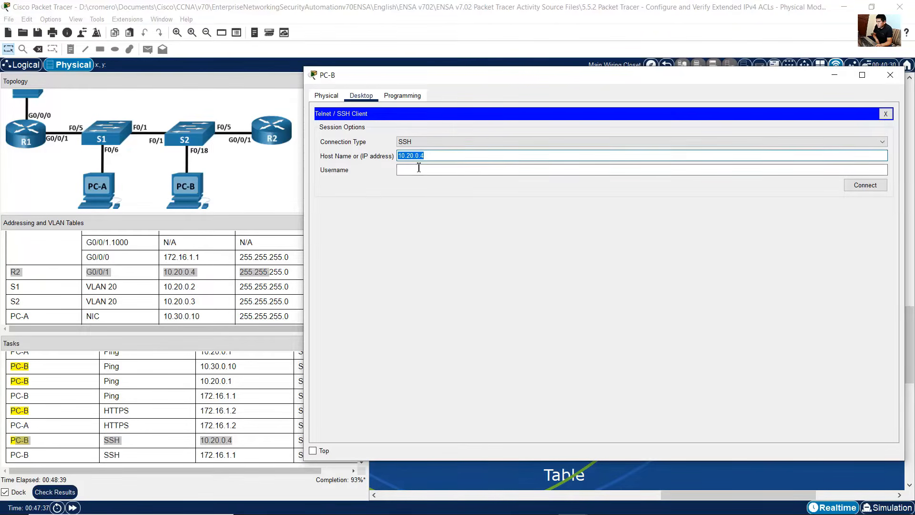
Step: Connect over SSH to R2 as user SSHadmin and enter the account password
click(440, 169)
click(629, 504)
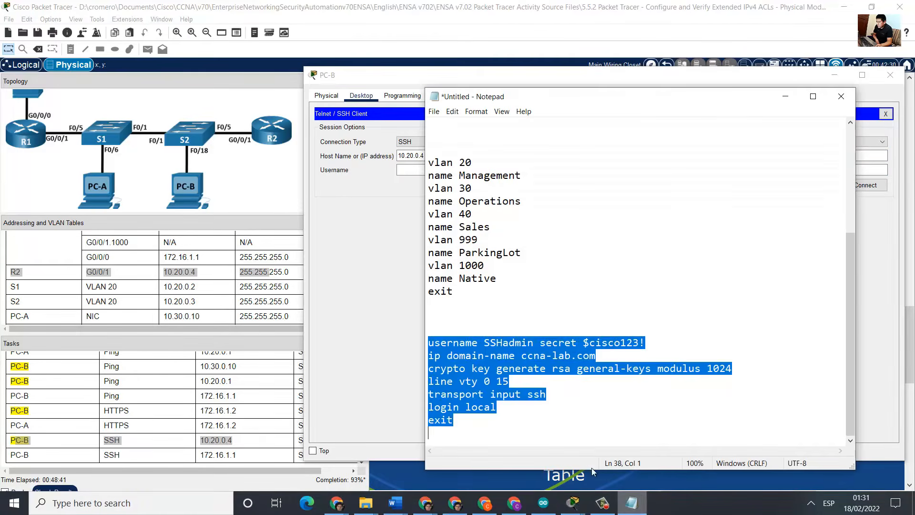
click(522, 393)
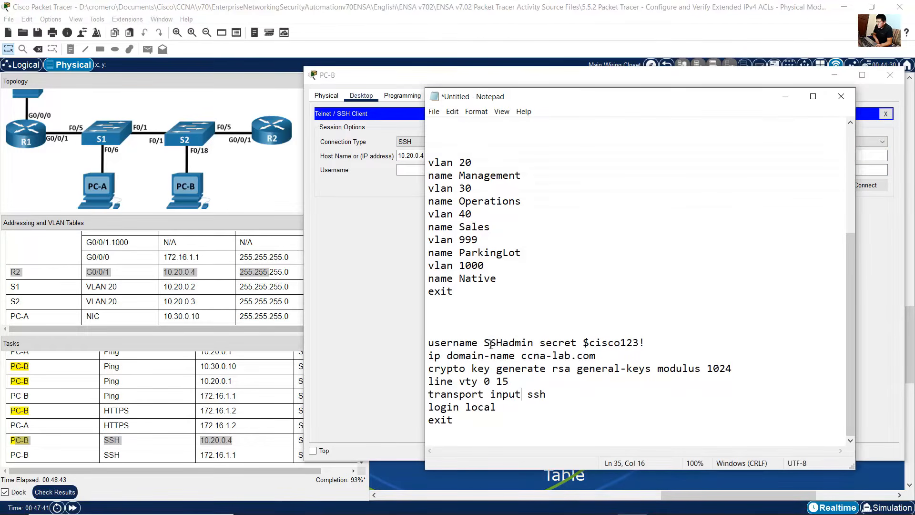
drag(484, 343, 642, 341)
click(403, 275)
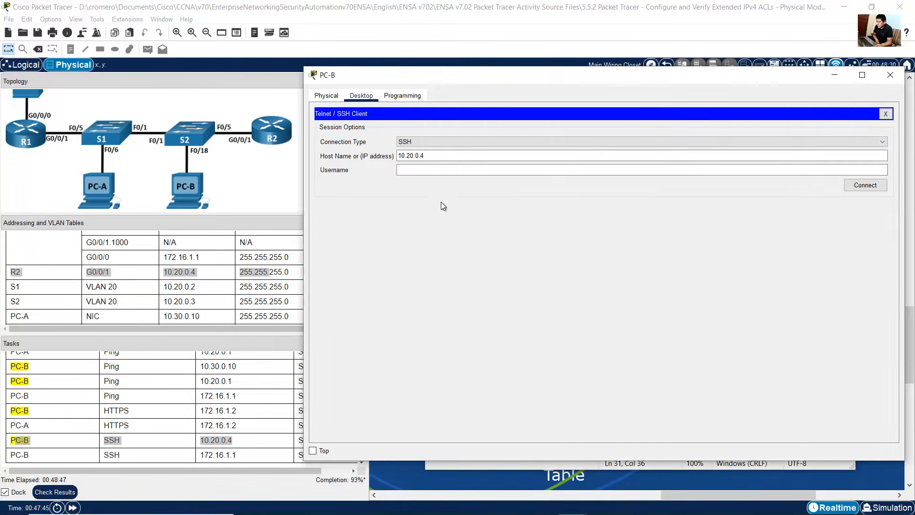
click(458, 171)
text(SSHadmin)
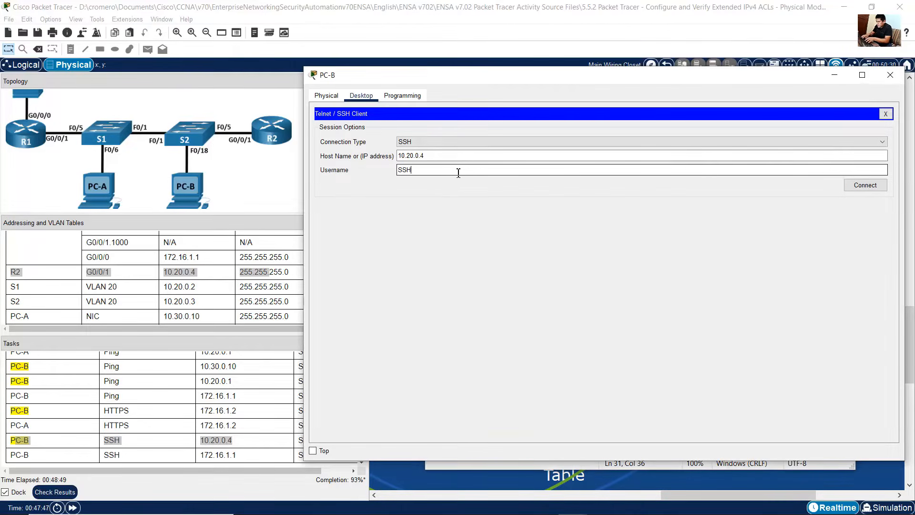
click(865, 186)
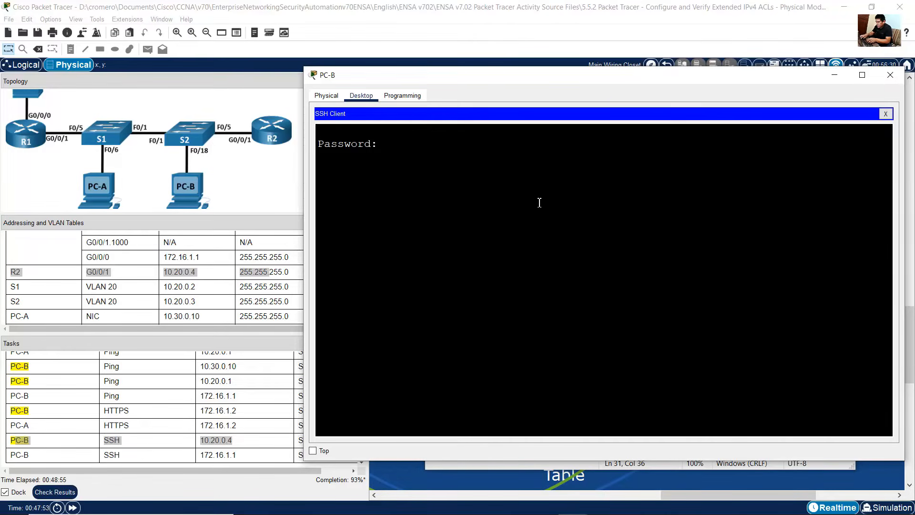
key(Return)
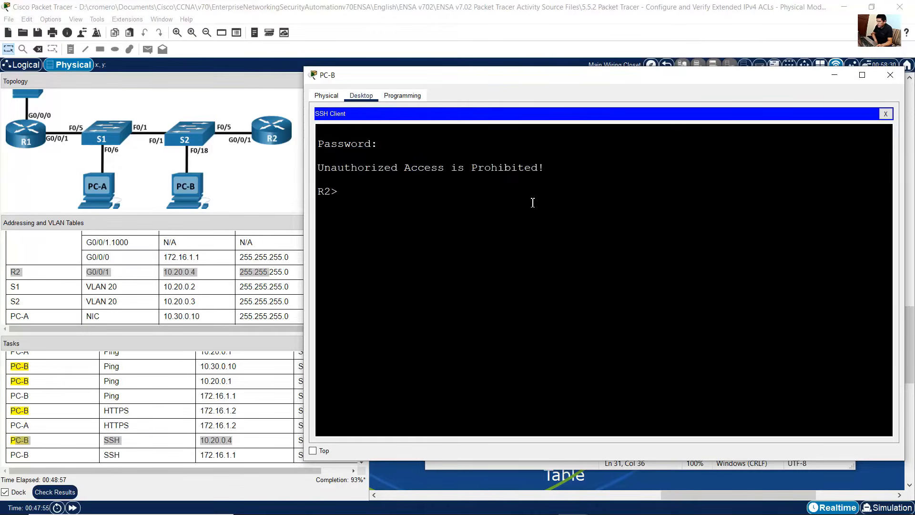
Step: Exit the SSH session on R2 and decline reestablishing the connection
drag(351, 190, 310, 181)
click(373, 196)
text(exit)
key(Return)
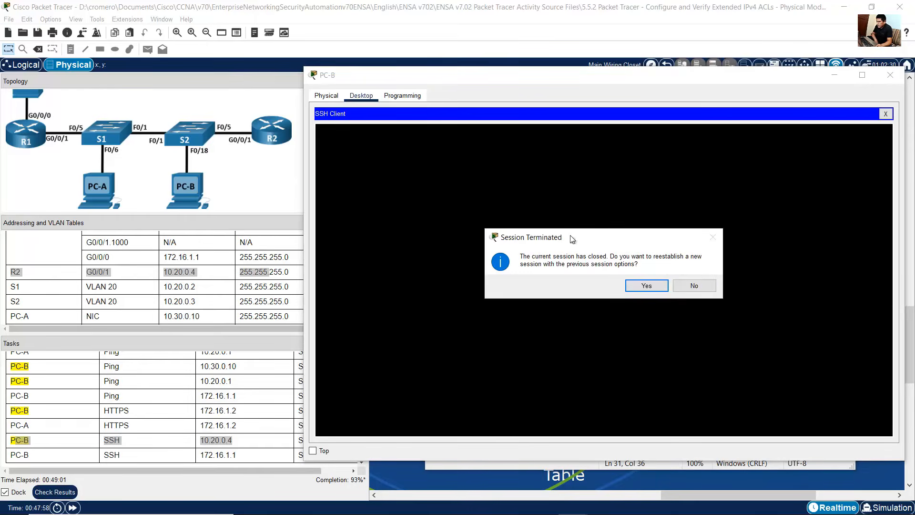
click(691, 284)
click(132, 451)
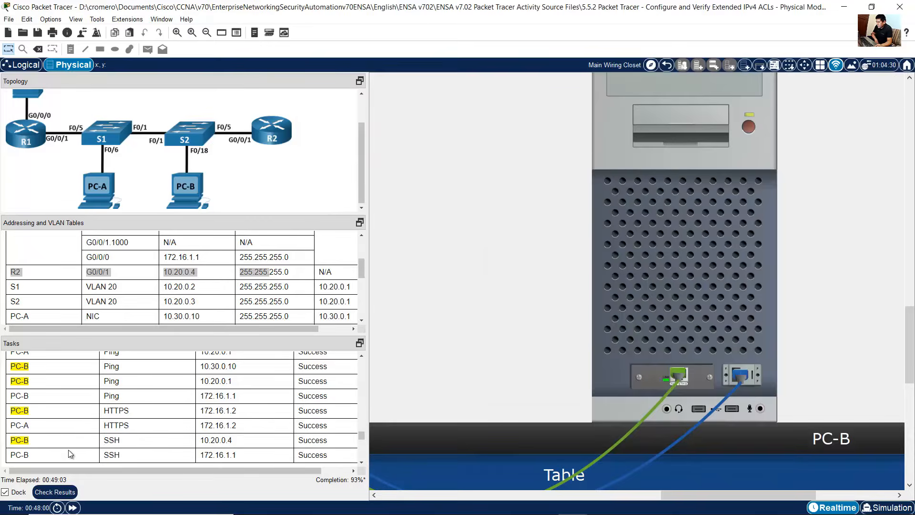
Step: From PC-B's SSH client, connect to R1 at 172.16.1.1 as user SSHadmin and enter the account password
drag(15, 459, 111, 454)
scroll(135, 453, down, 1)
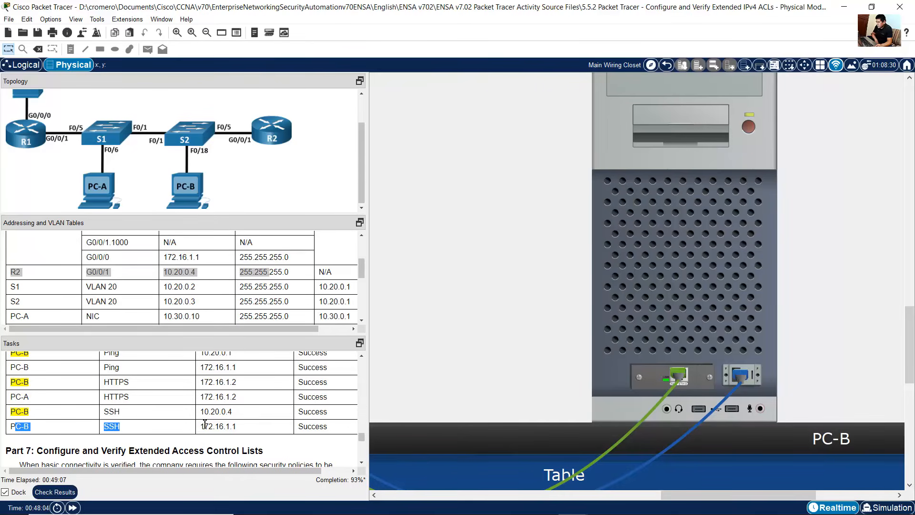
drag(204, 424, 244, 428)
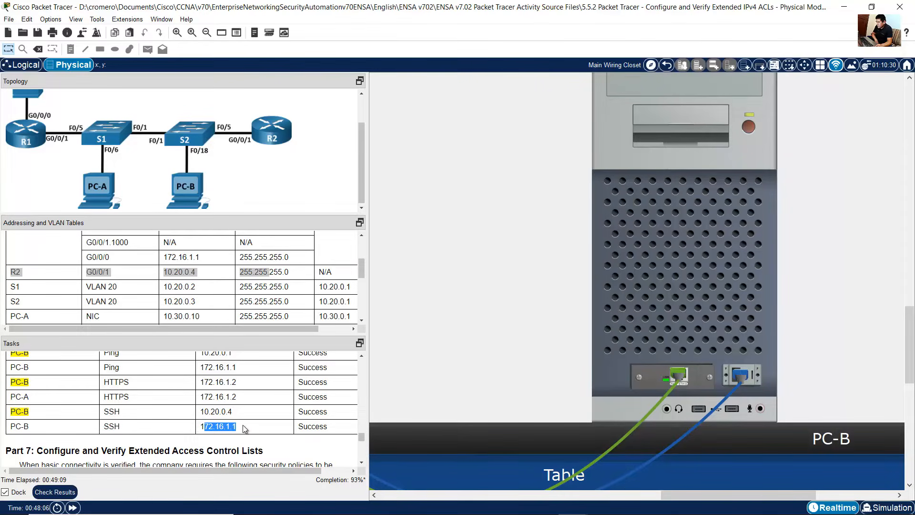
click(699, 280)
click(699, 158)
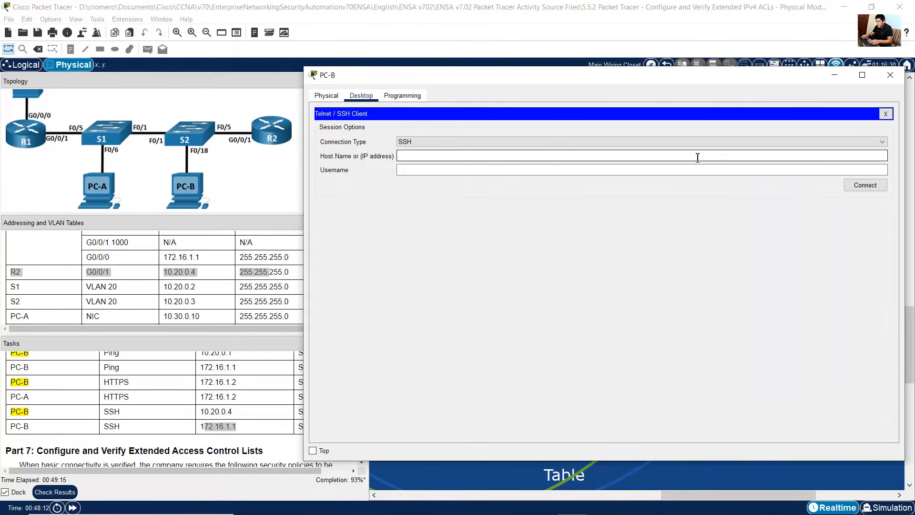
text(172.16.1.1)
key(Tab)
text(AAH)
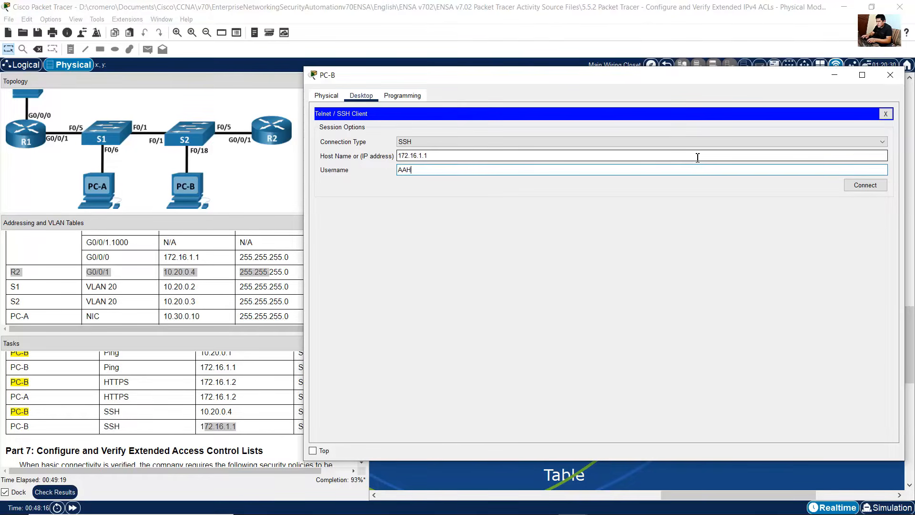
text(admin)
key(BackSpace)
key(BackSpace)
text(SS)
click(878, 187)
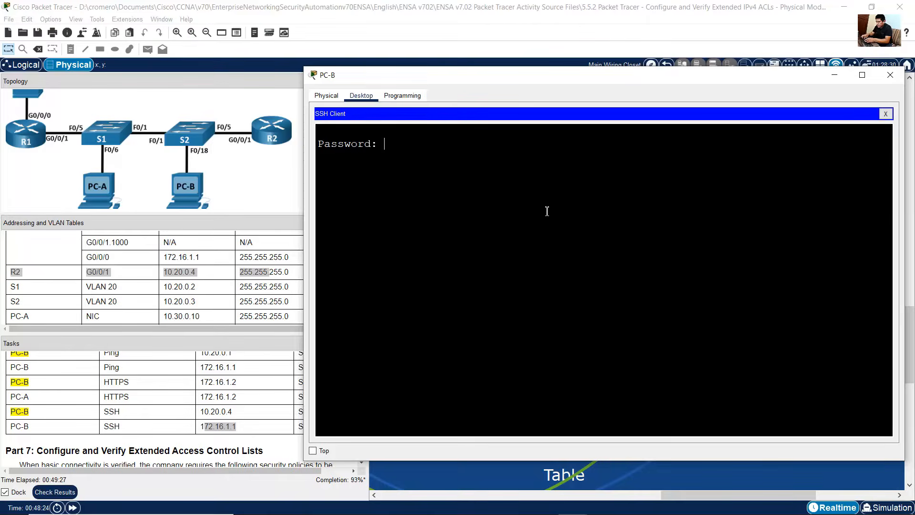
key(Return)
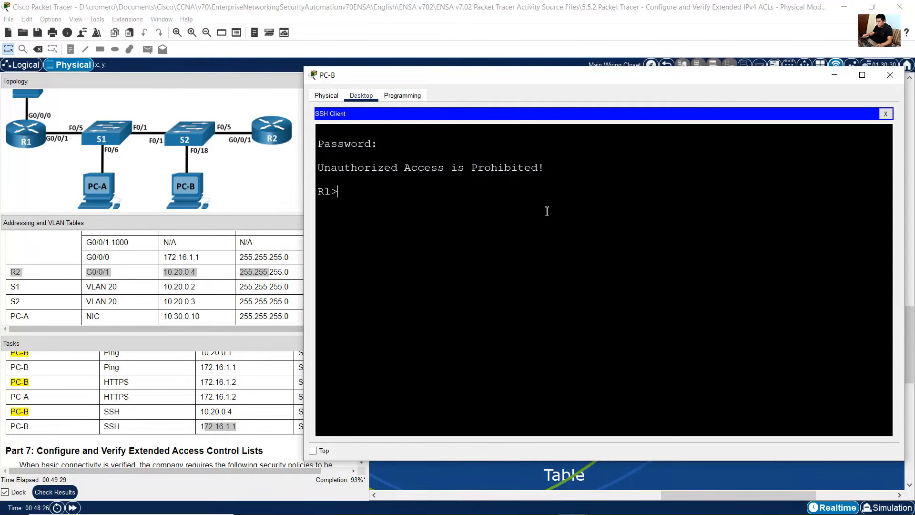
Step: Exit the SSH session on R1 and decline reestablishing the connection
double_click(327, 192)
click(327, 197)
text(exit)
key(Return)
click(691, 287)
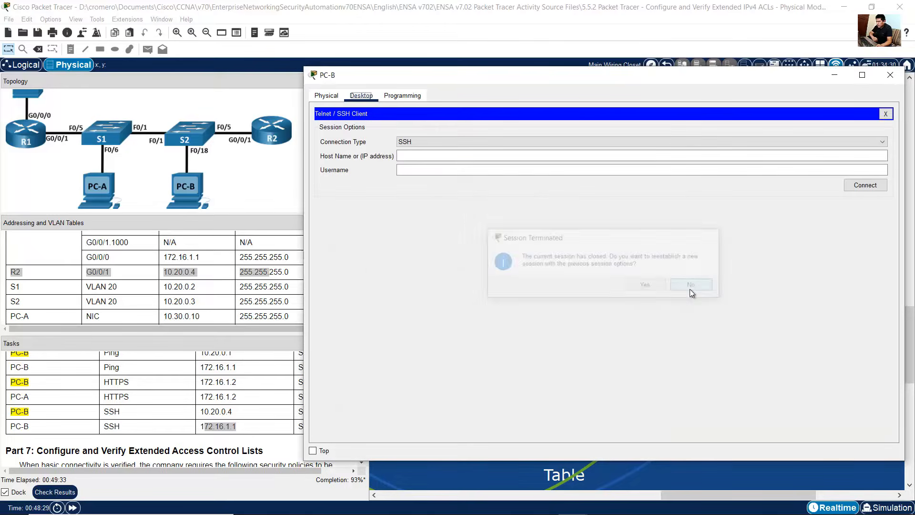
Step: Read the Part 7 security policies for the extended access control lists in the task instructions
click(228, 378)
scroll(230, 379, down, 3)
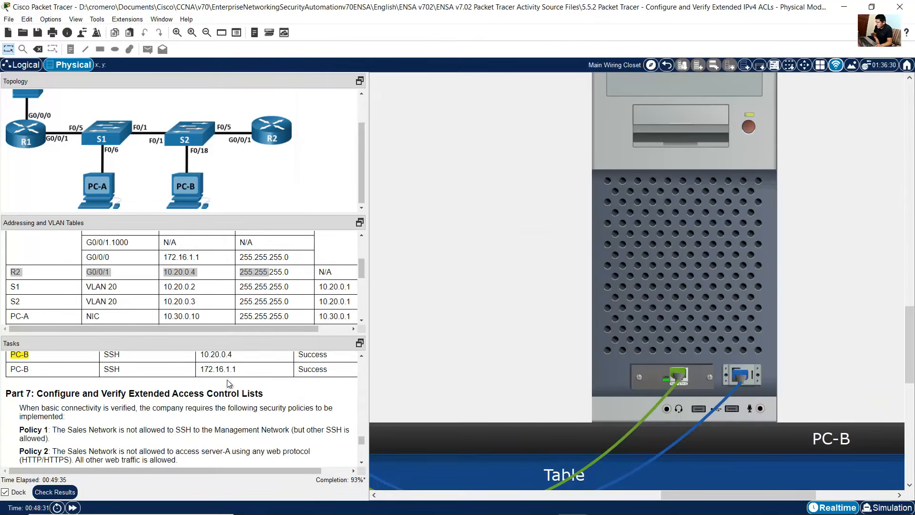
drag(43, 367, 264, 365)
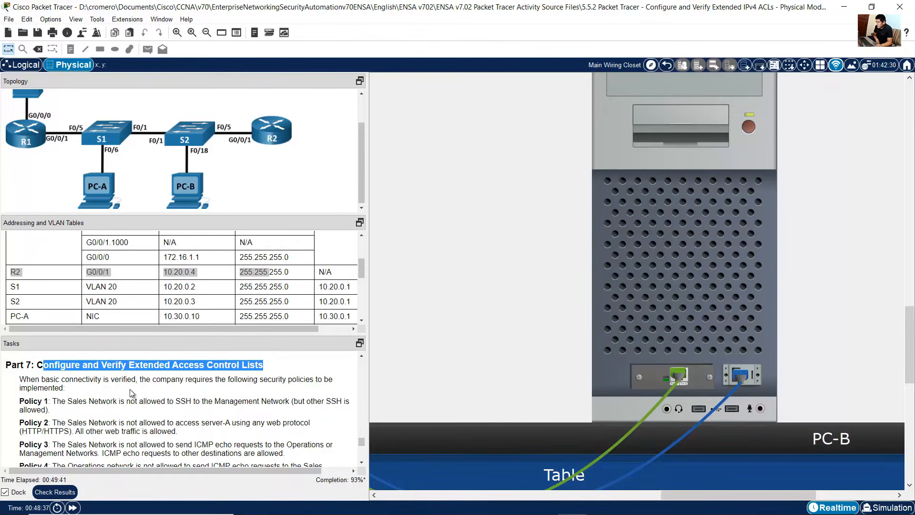
drag(31, 380, 85, 392)
scroll(119, 388, down, 1)
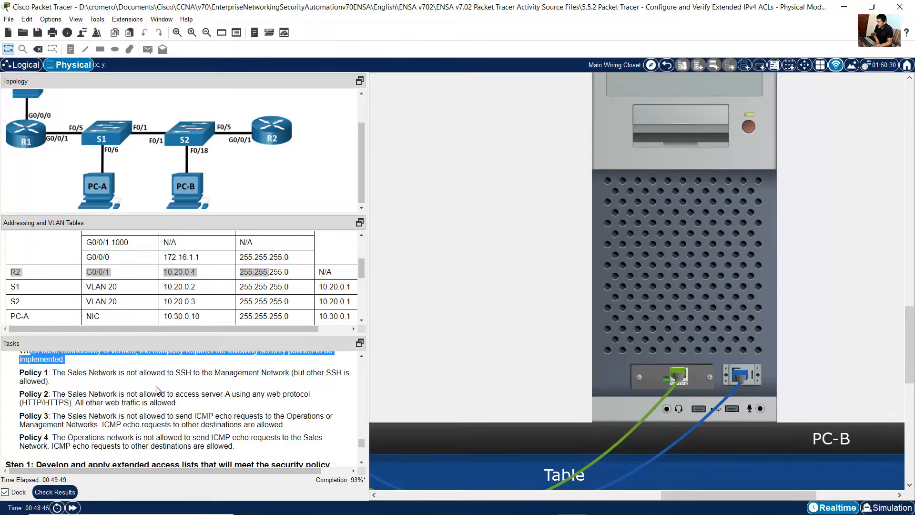
drag(25, 374, 288, 374)
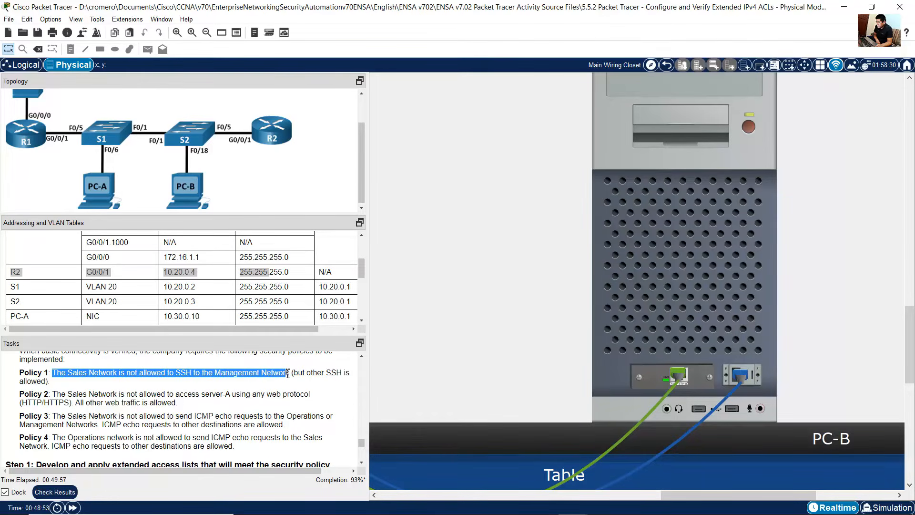
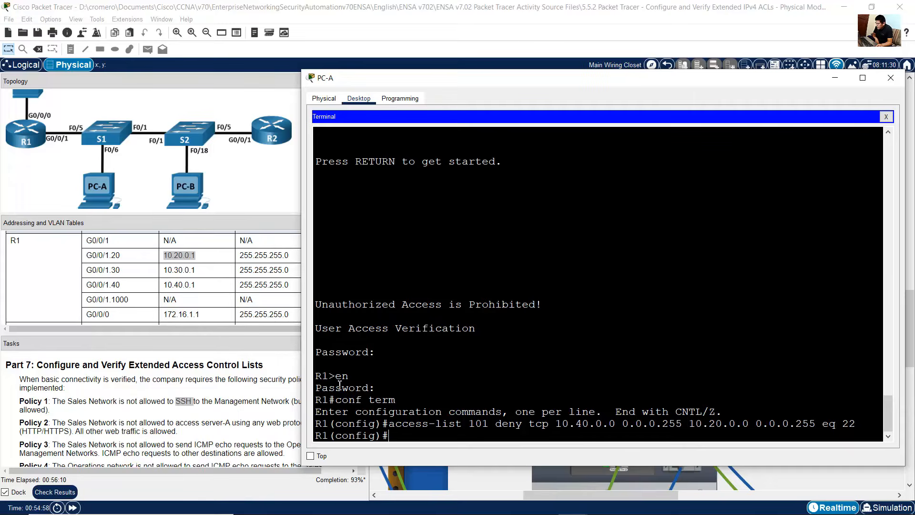
Step: Reread Policy 1 and Policy 2 of the Part 7 instructions on SSH and web access restrictions
click(300, 402)
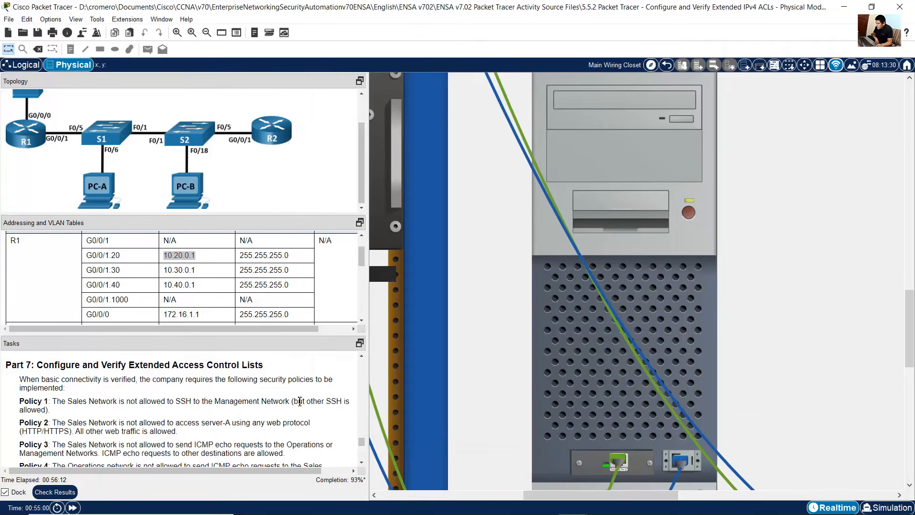
drag(300, 402, 56, 415)
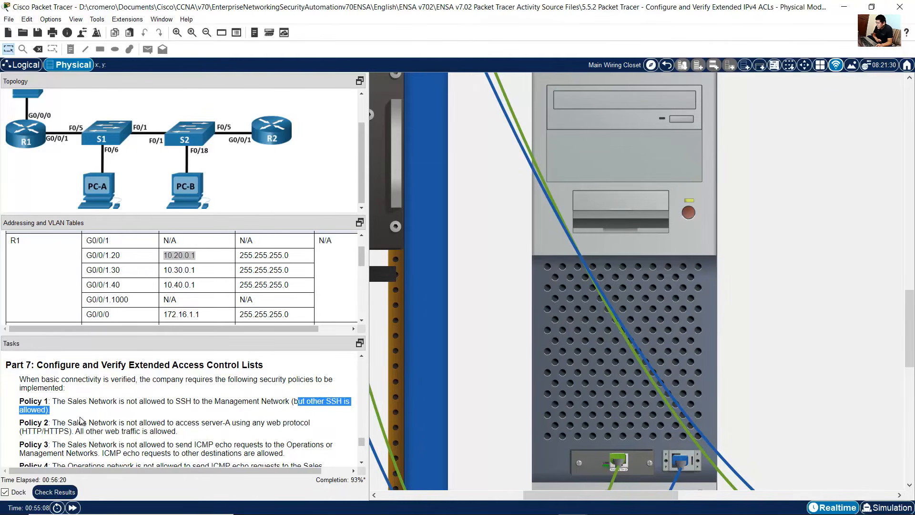
click(59, 422)
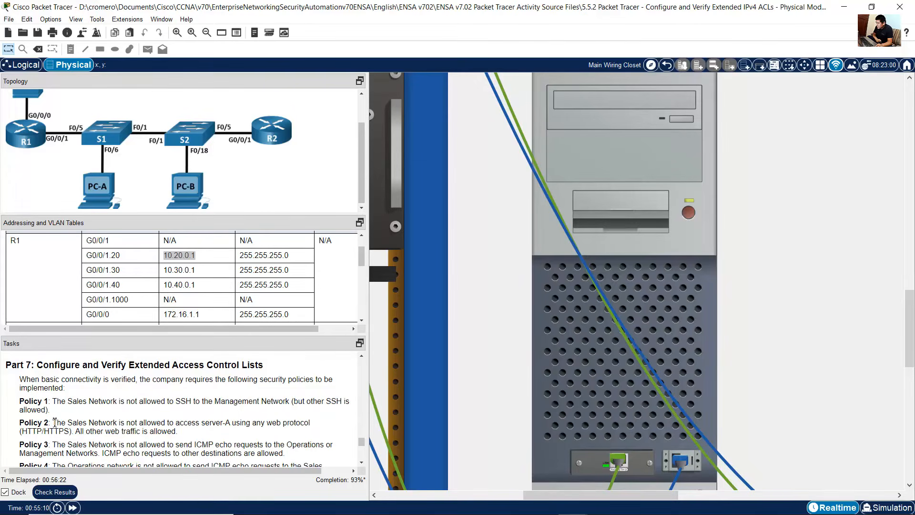
drag(54, 423, 195, 423)
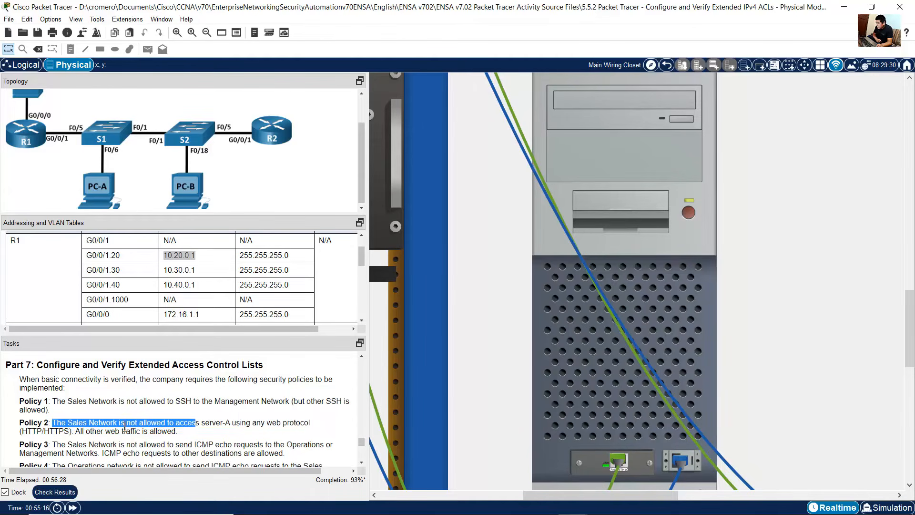
drag(125, 428, 76, 432)
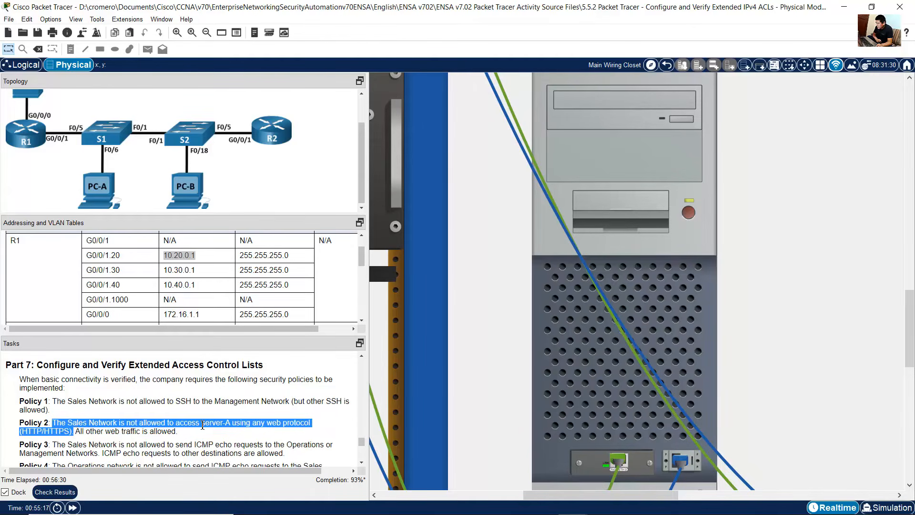
click(595, 382)
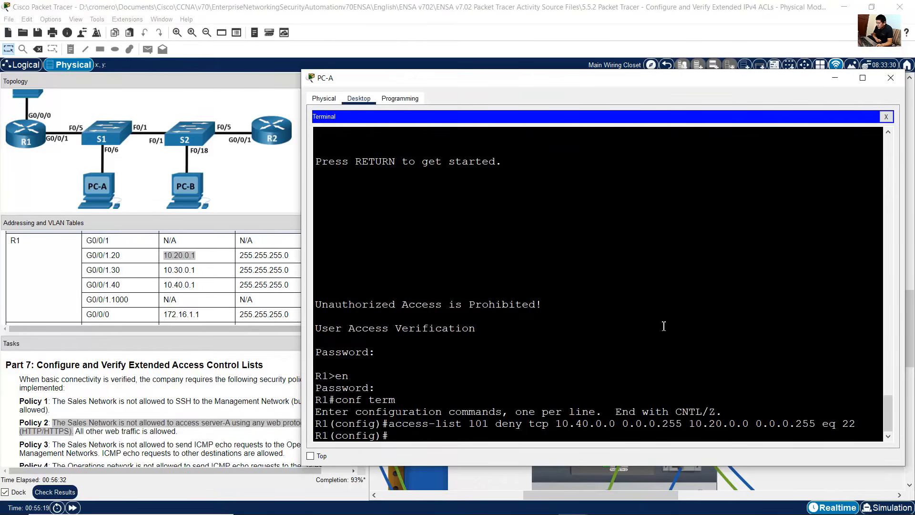
Step: On R1, recall the previous access-list 101 line and trim it back to the Sales source 10.40.0.0 0.0.0.255
key(Up)
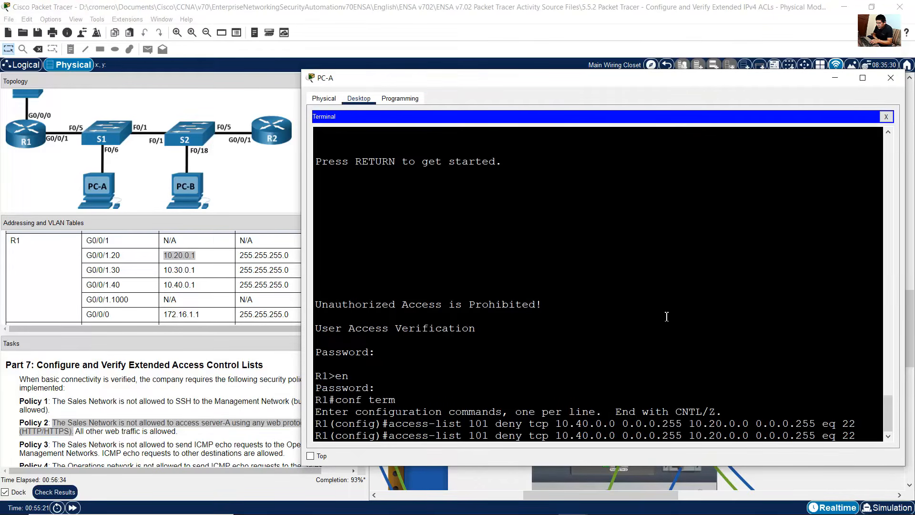
key(BackSpace)
key(BackSpace)
key(BackSpace)
key(BackSpace)
key(BackSpace)
key(BackSpace)
key(BackSpace)
key(BackSpace)
key(BackSpace)
key(BackSpace)
key(BackSpace)
key(BackSpace)
key(BackSpace)
key(BackSpace)
key(BackSpace)
key(BackSpace)
key(BackSpace)
key(BackSpace)
key(BackSpace)
key(BackSpace)
key(BackSpace)
key(BackSpace)
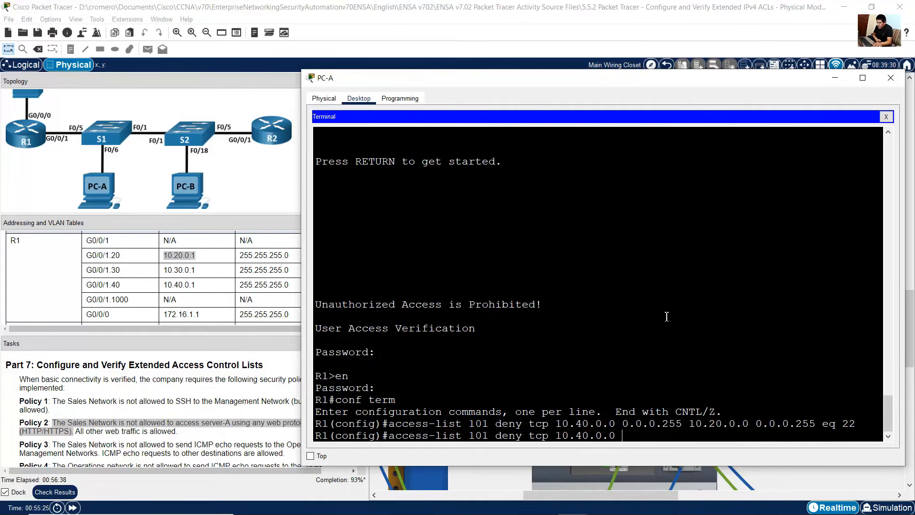
drag(400, 435, 522, 435)
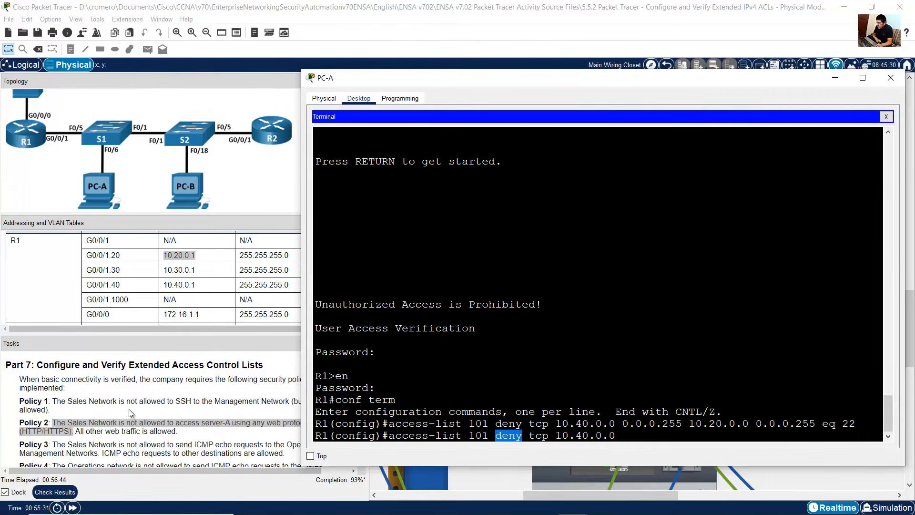
click(131, 421)
drag(131, 420, 175, 425)
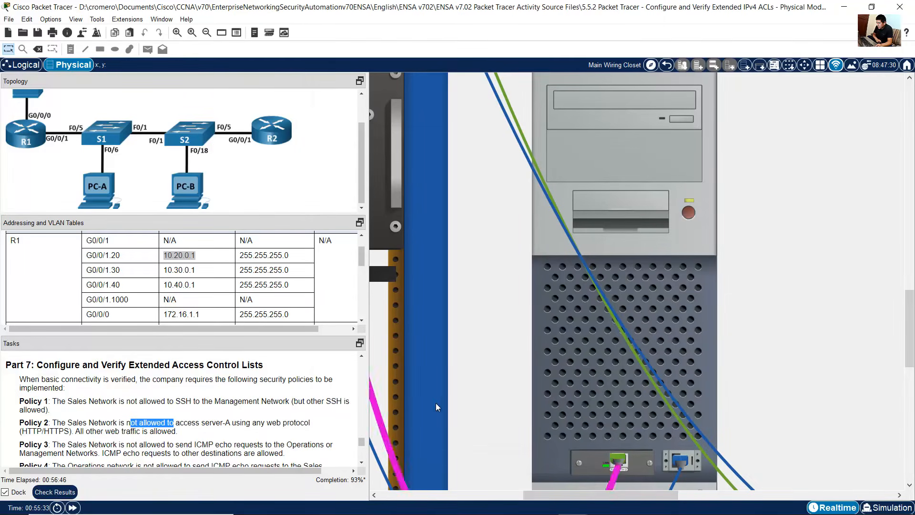
key(alt+Tab)
drag(557, 435, 621, 437)
click(639, 437)
text(0.0.0.255)
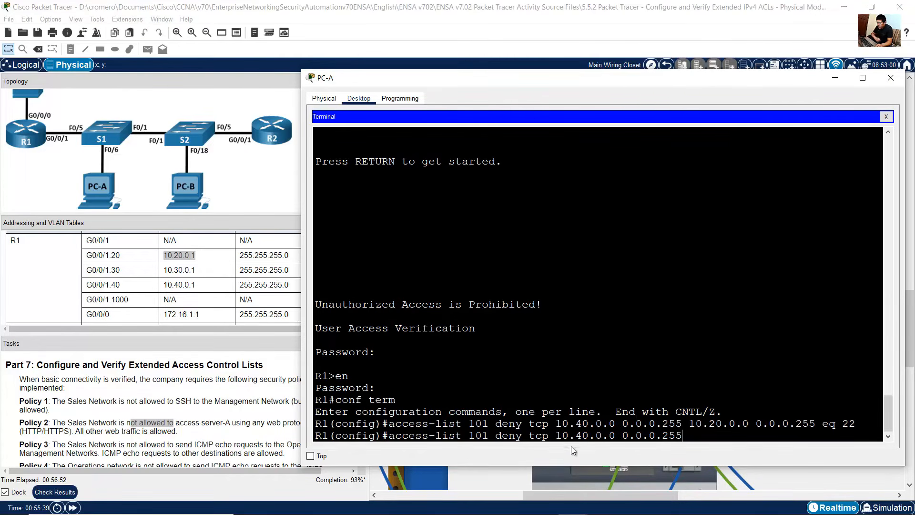
Step: Look up Server-A's address in the addressing table and add host 172.16.1.2 as the destination
drag(569, 436, 656, 436)
click(66, 433)
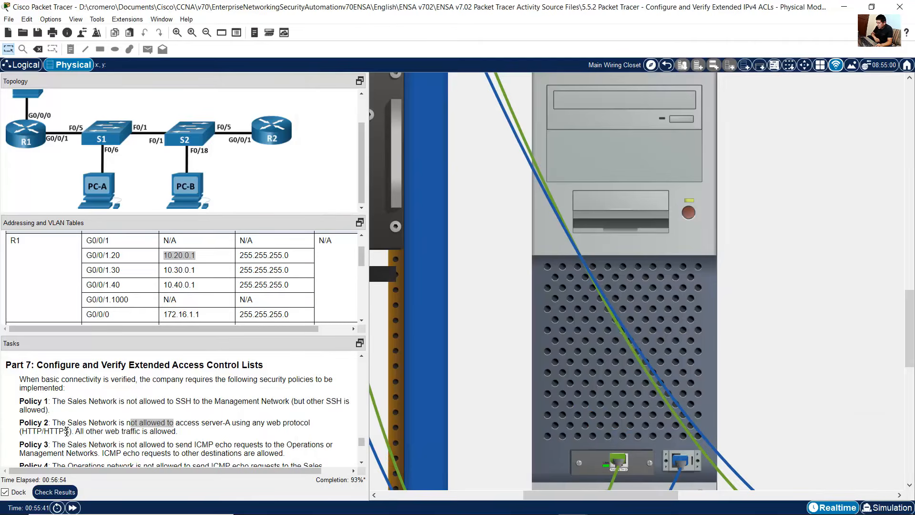
drag(66, 422, 119, 423)
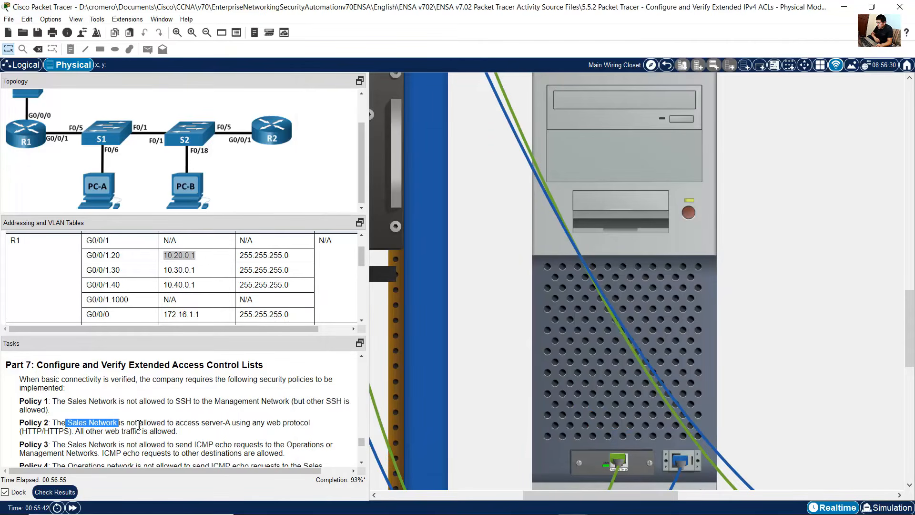
click(232, 422)
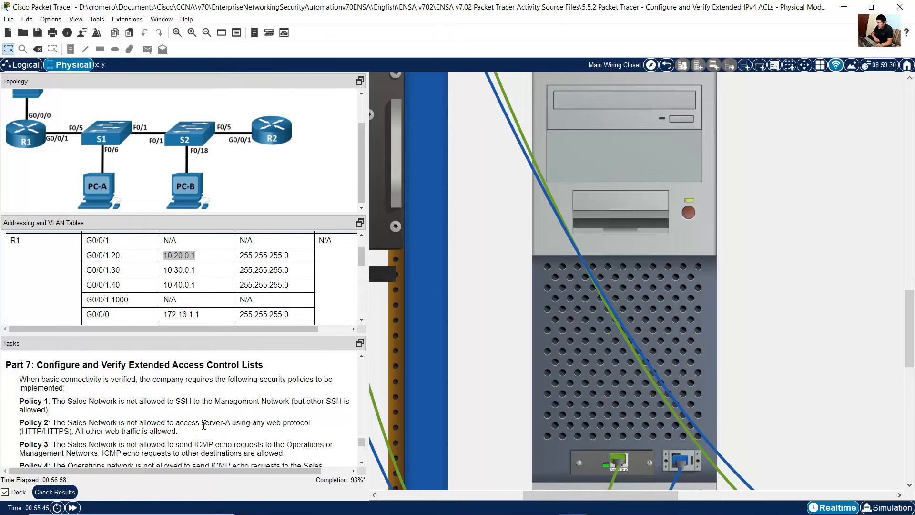
drag(204, 425, 235, 425)
scroll(191, 302, down, 1)
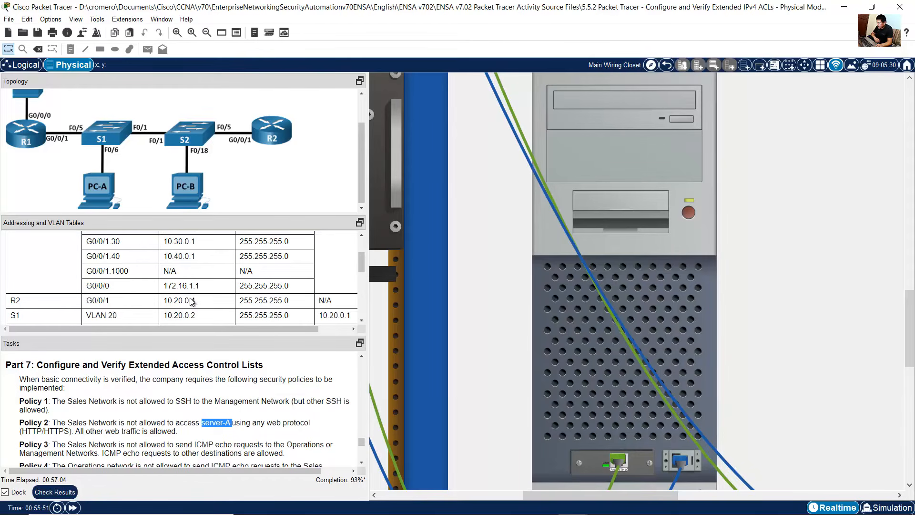
scroll(191, 302, down, 3)
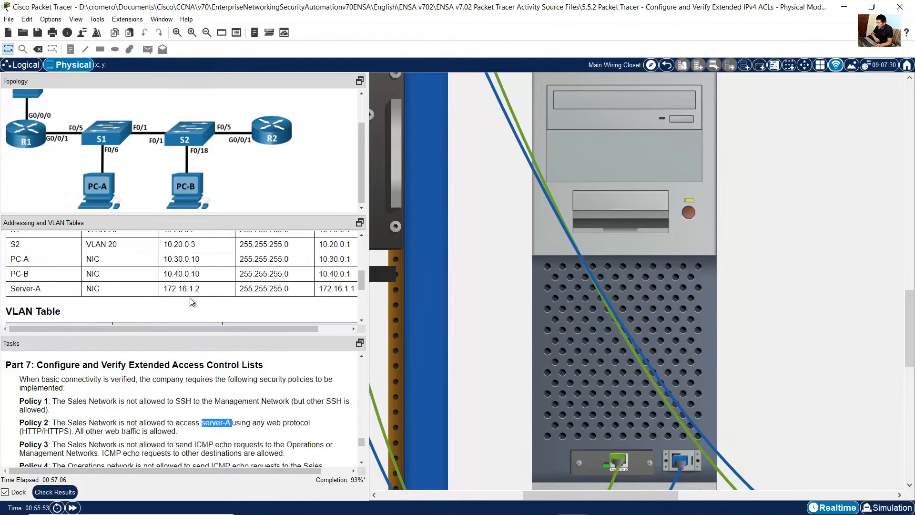
drag(164, 288, 229, 296)
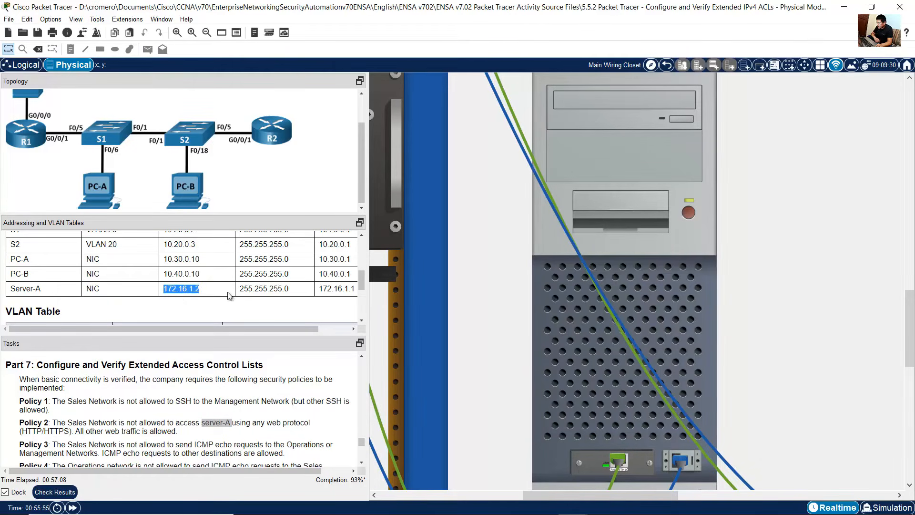
click(610, 400)
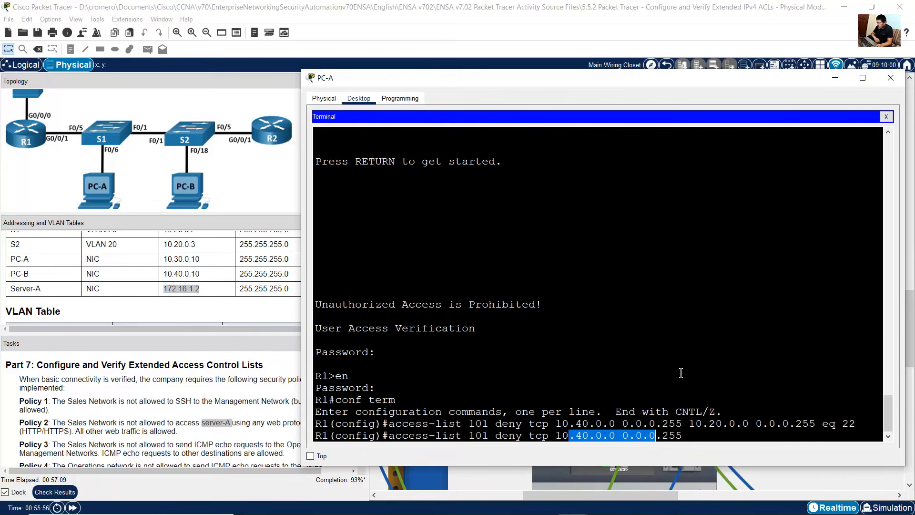
click(711, 442)
text(h)
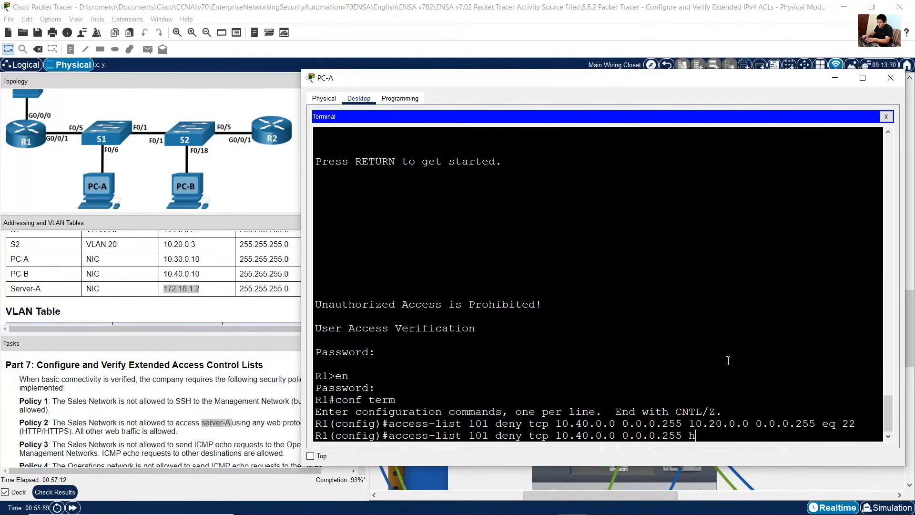
text(ost 172.16.1.2)
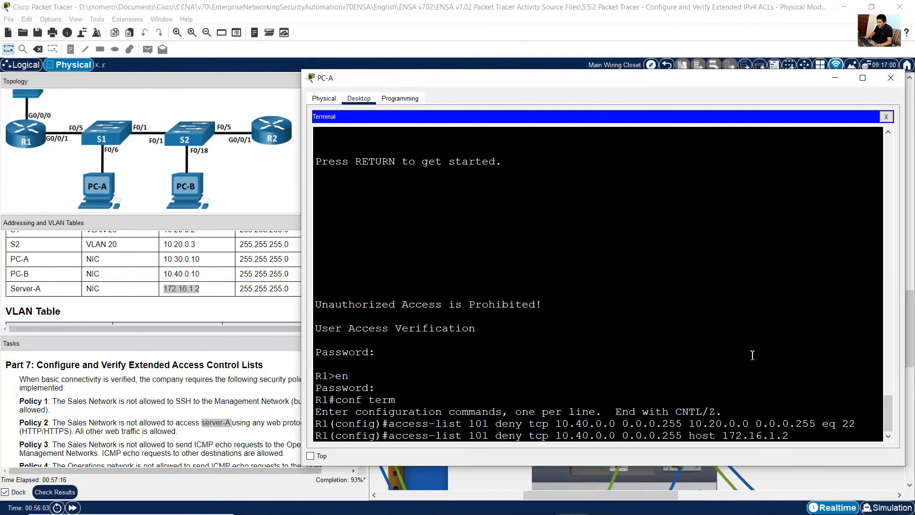
Step: Append eq 80 to the rule to match HTTP traffic to Server-A
click(122, 426)
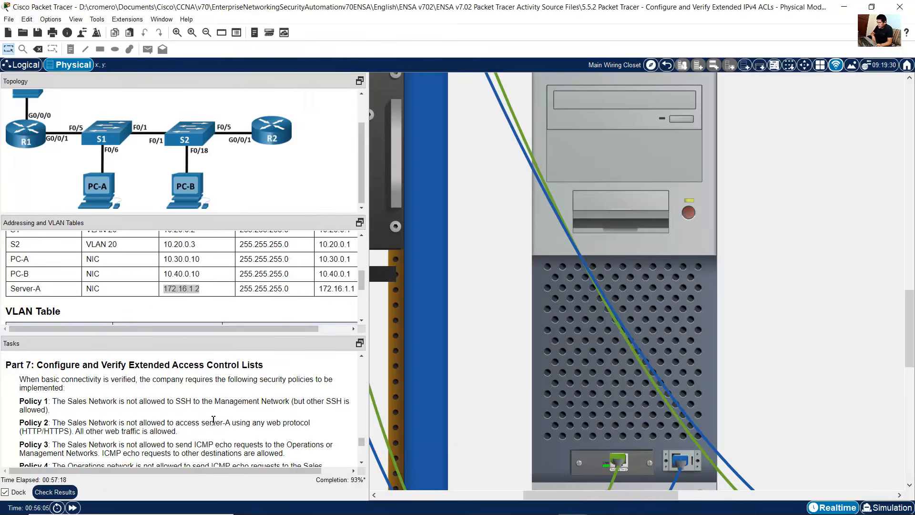
drag(267, 423, 311, 422)
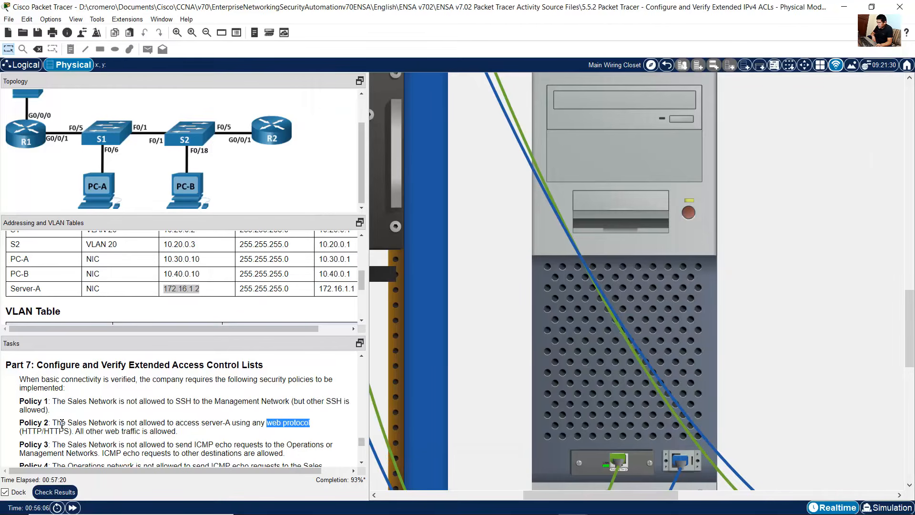
drag(42, 431, 20, 431)
key(alt+Tab)
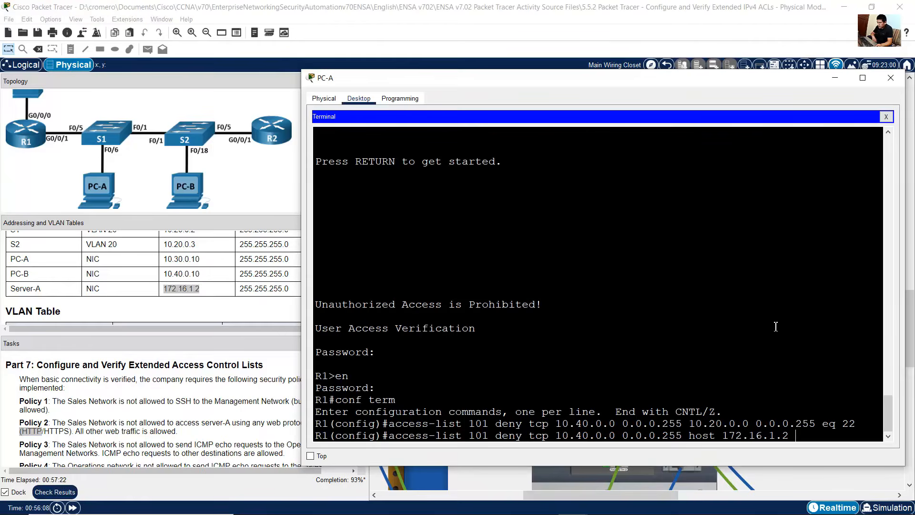
text(eq )
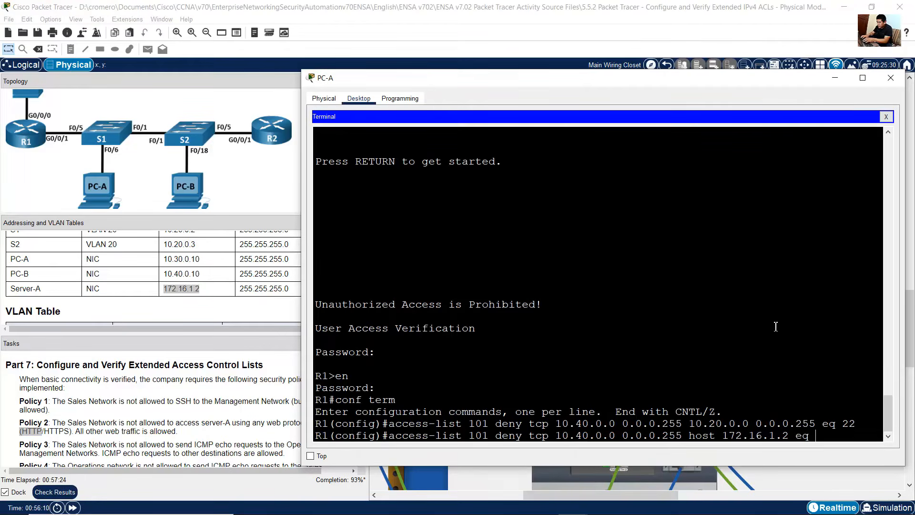
text(80)
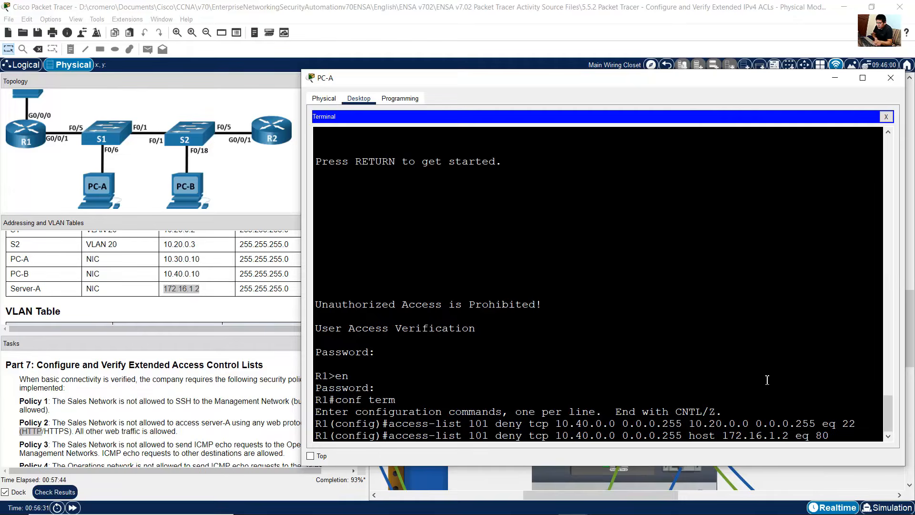
Step: Change the destination to 172.16.1.2 0.0.0.0 and enter the rule denying Sales TCP traffic to Server-A on port 80
drag(716, 435, 692, 436)
click(718, 333)
key(BackSpace)
key(BackSpace)
key(BackSpace)
key(BackSpace)
key(BackSpace)
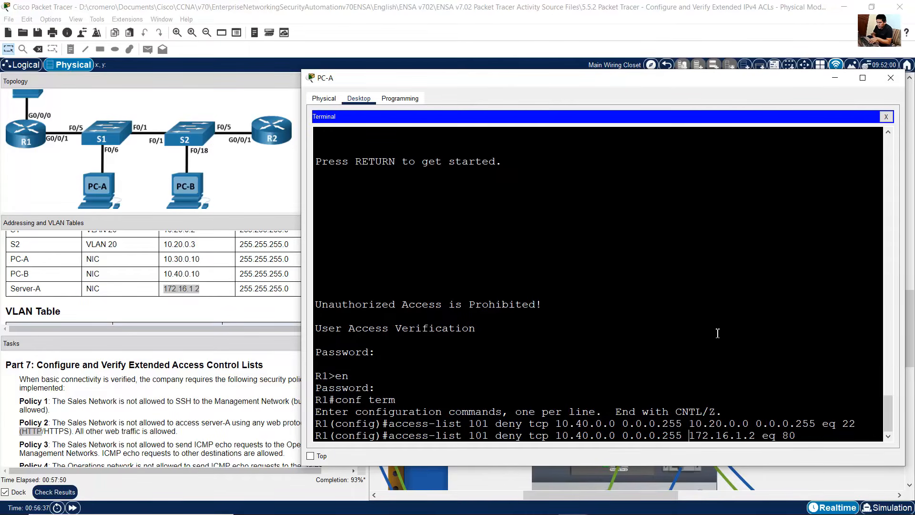
text(0.0.0.0)
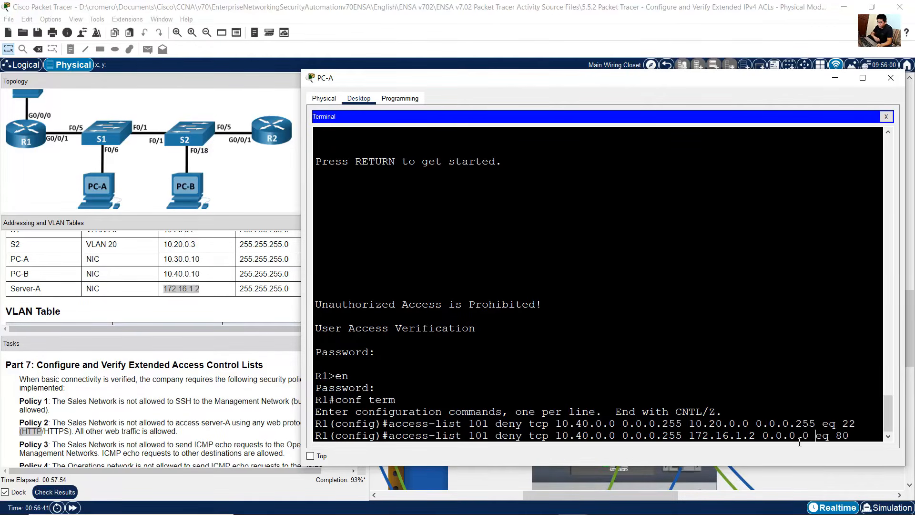
drag(808, 436, 689, 435)
click(709, 435)
drag(809, 435, 689, 435)
click(772, 437)
drag(816, 435, 850, 436)
click(857, 436)
drag(562, 435, 675, 435)
drag(496, 435, 556, 436)
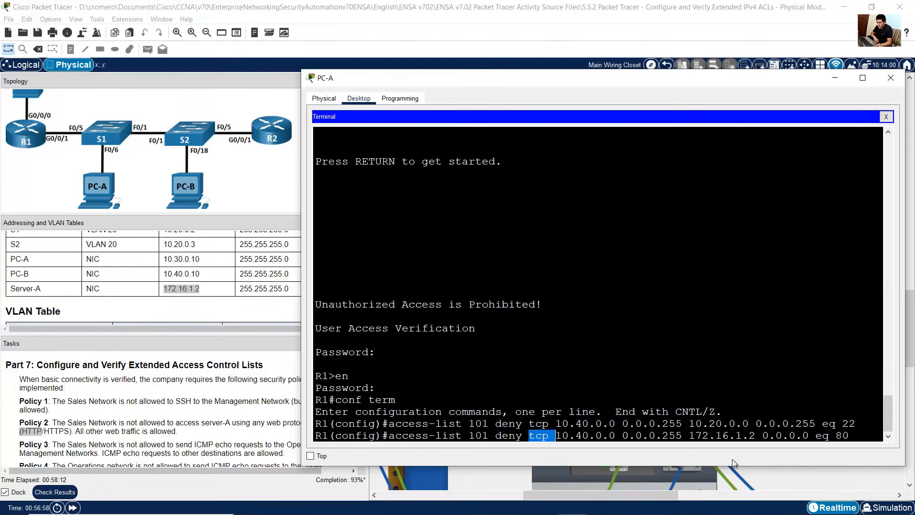
drag(691, 435, 809, 436)
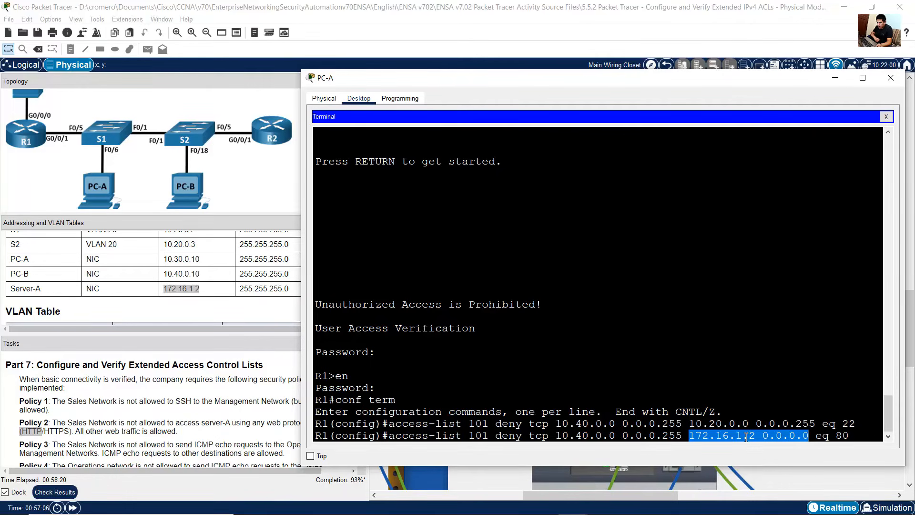
click(829, 439)
drag(817, 436, 850, 435)
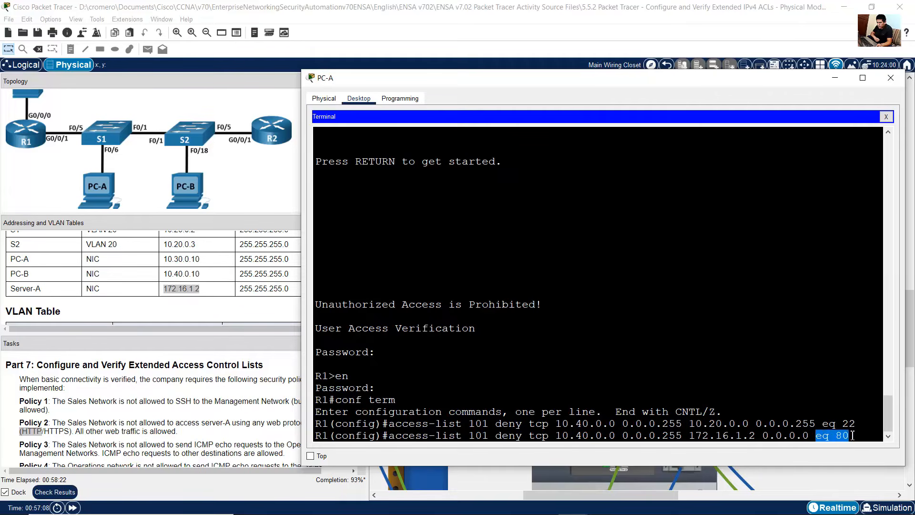
click(855, 434)
key(Return)
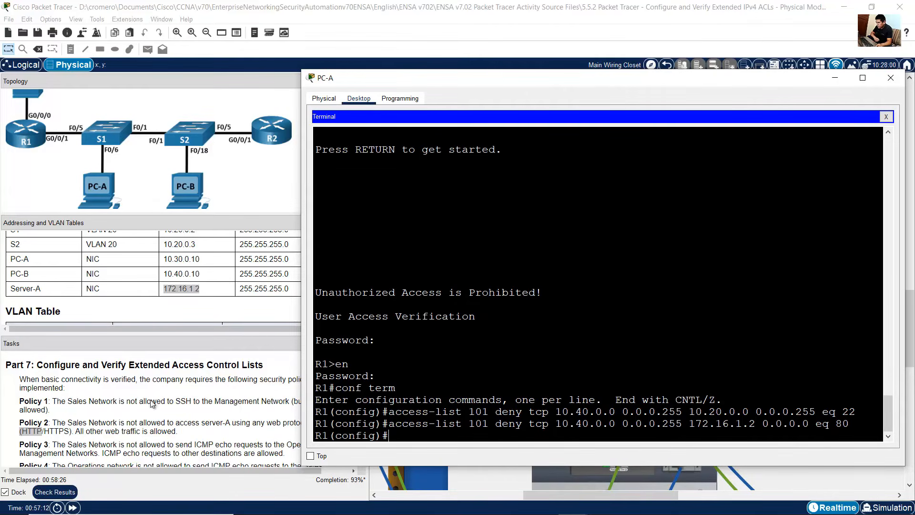
Step: Add a second access-list 101 entry denying Sales TCP traffic to 172.16.1.2 0.0.0.0 on port 443
click(47, 431)
drag(44, 431, 68, 430)
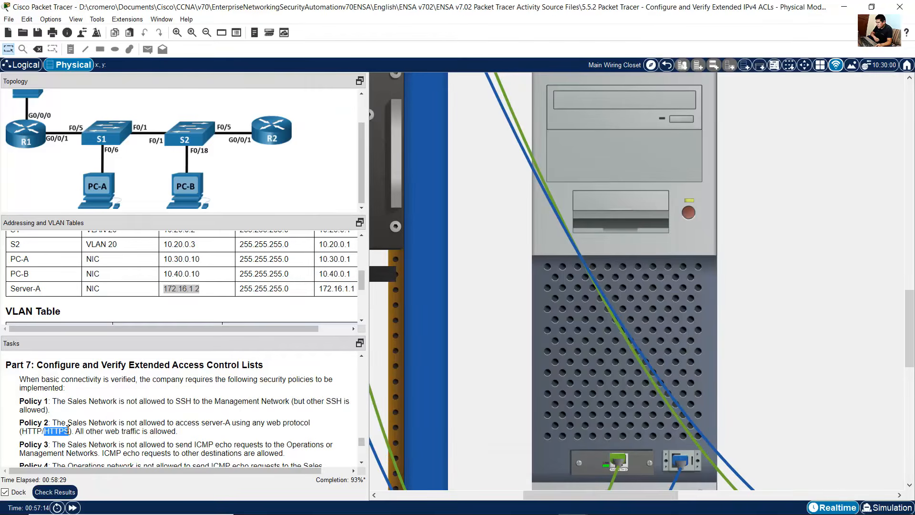
key(alt+Tab)
key(Up)
key(BackSpace)
key(BackSpace)
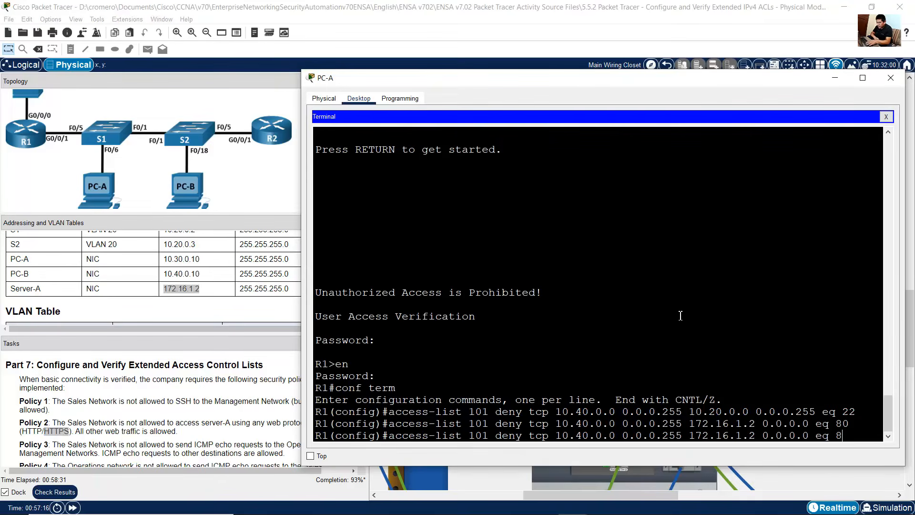
text(443)
key(Return)
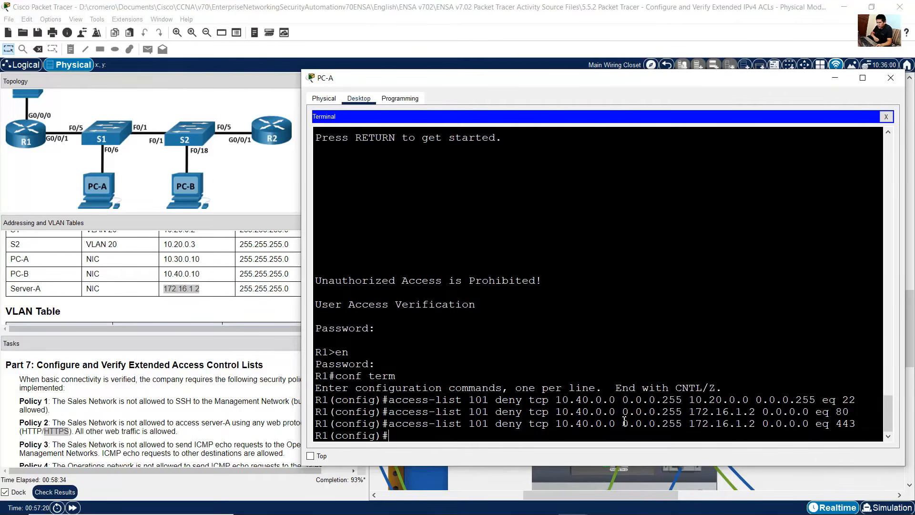
Step: Review the entered access-list 101 lines and read Policy 3 in the instructions
drag(542, 423, 857, 423)
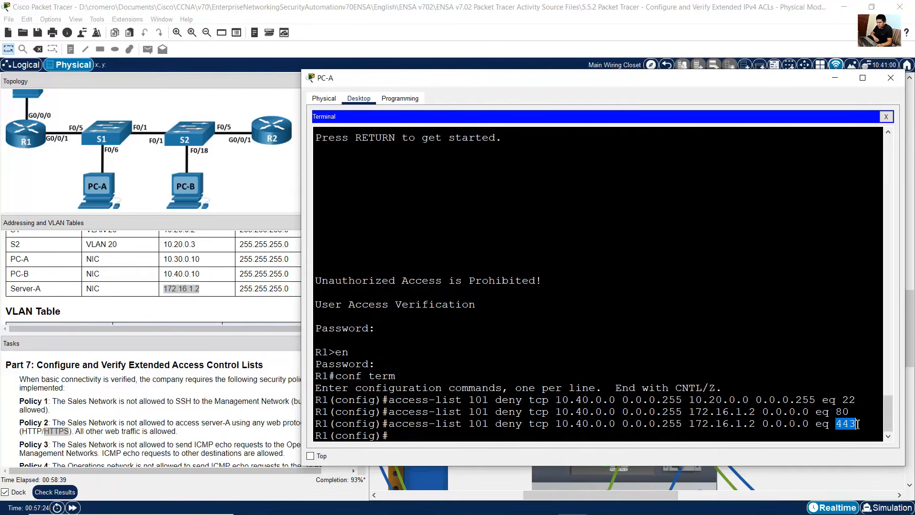
click(71, 427)
drag(43, 430, 80, 431)
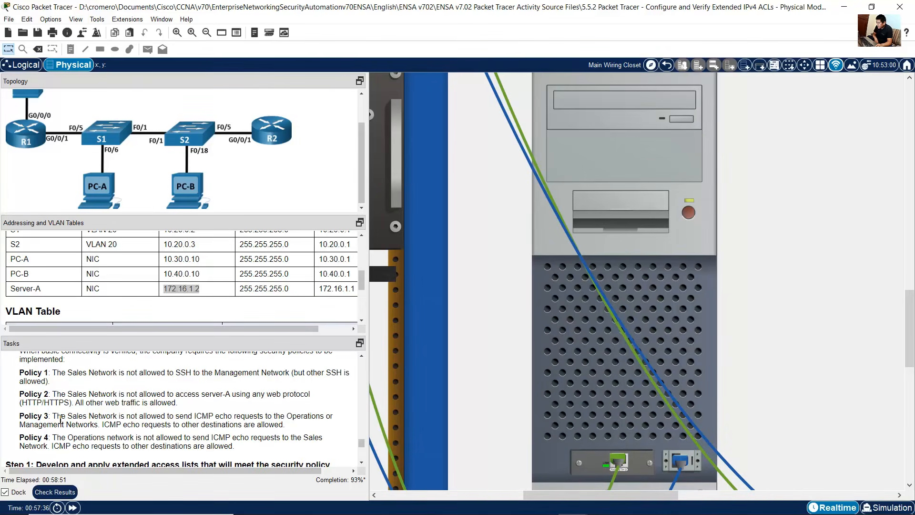
Step: Recall the previous access-list 101 entry and change its protocol to icmp, keeping the Sales source 10.40.0.0 0.0.0.255
drag(56, 416, 302, 415)
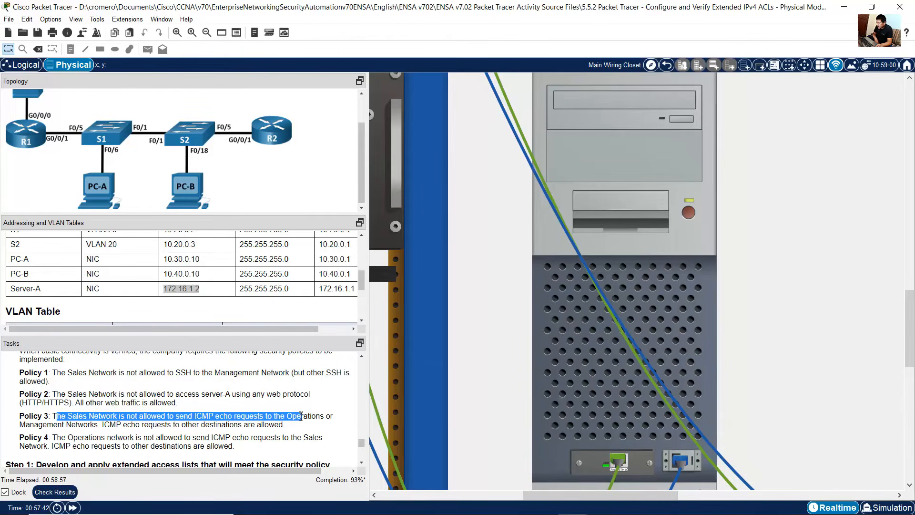
click(588, 395)
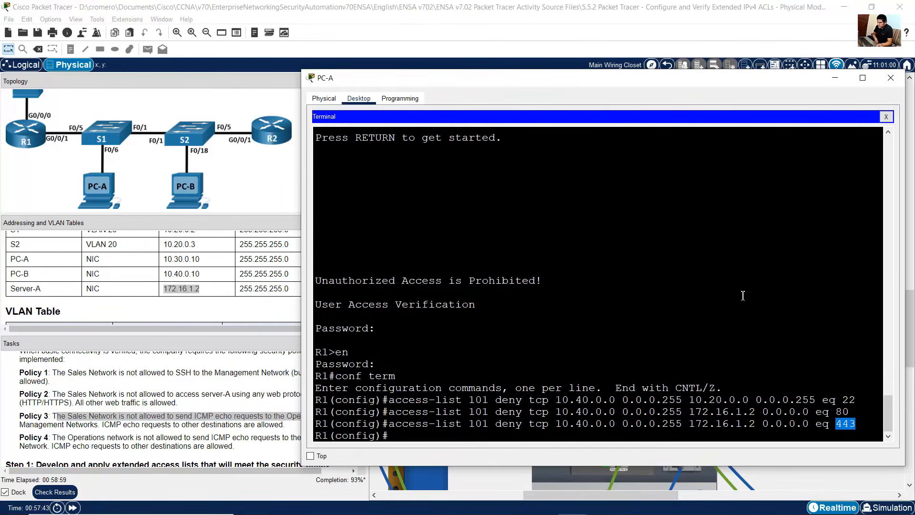
key(Up)
key(BackSpace)
key(BackSpace)
key(BackSpace)
key(BackSpace)
key(BackSpace)
key(BackSpace)
key(BackSpace)
key(BackSpace)
key(BackSpace)
key(BackSpace)
key(BackSpace)
key(BackSpace)
key(BackSpace)
key(BackSpace)
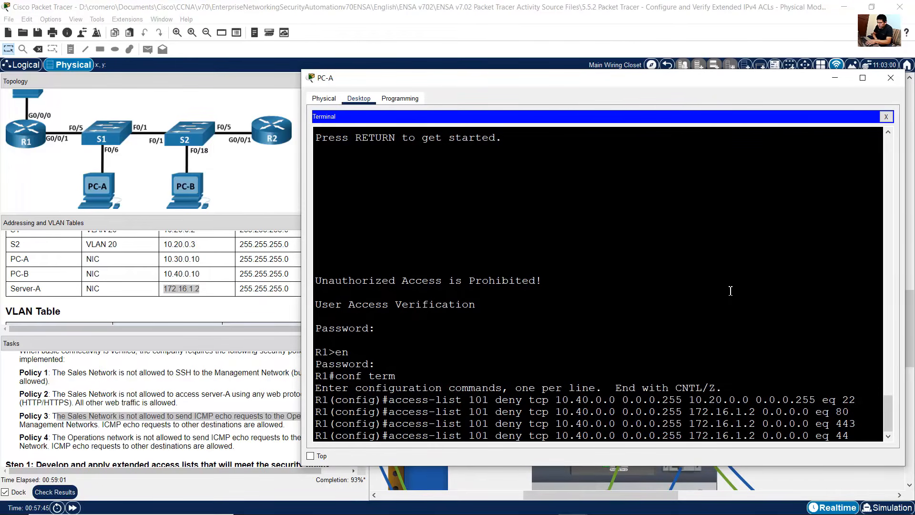
key(BackSpace)
key(BackSpace)
key(BackSpace)
key(BackSpace)
key(BackSpace)
key(BackSpace)
key(BackSpace)
key(BackSpace)
key(BackSpace)
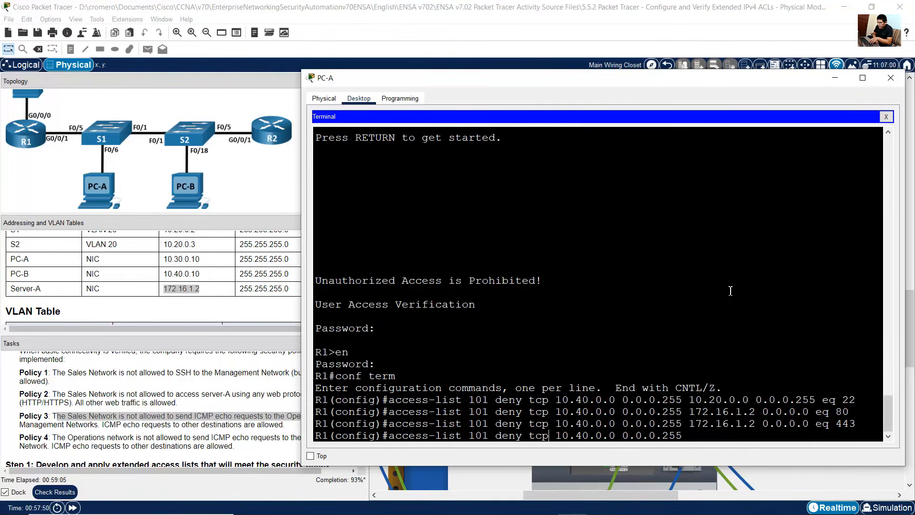
key(BackSpace)
key(BackSpace)
key(BackSpace)
text(icmp)
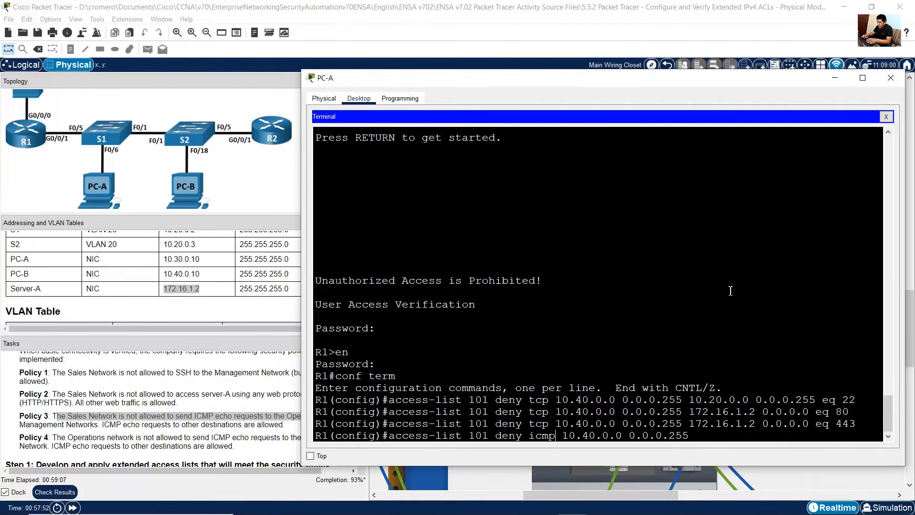
Step: Review Policy 3 in the instructions and the VLAN table for the Operations and Management networks
click(156, 401)
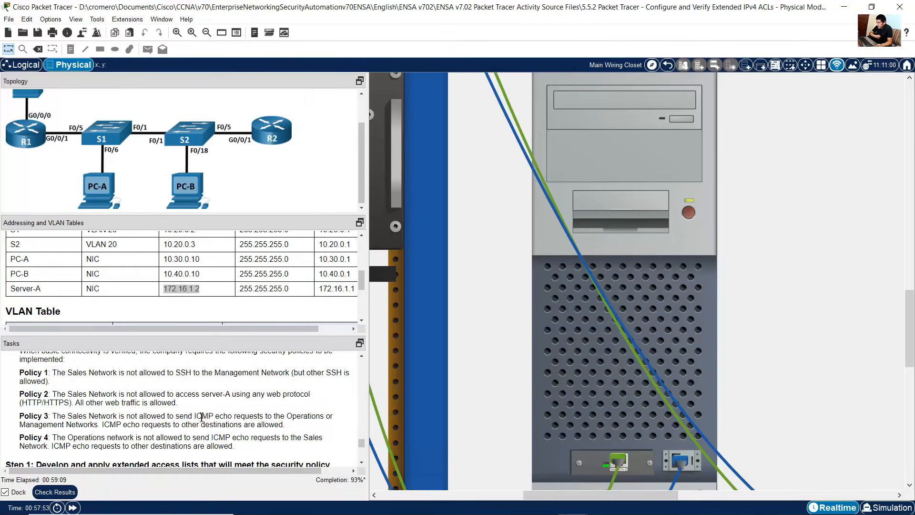
drag(194, 416, 214, 416)
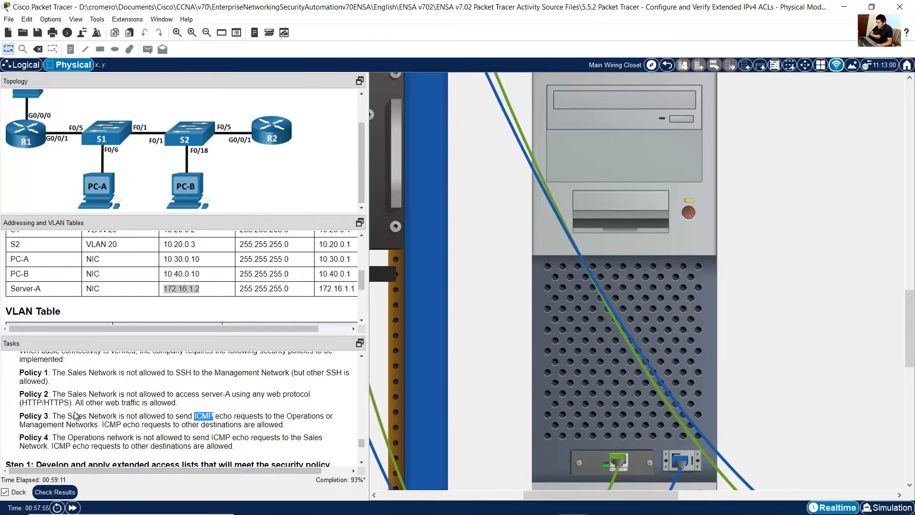
drag(72, 416, 167, 416)
click(136, 416)
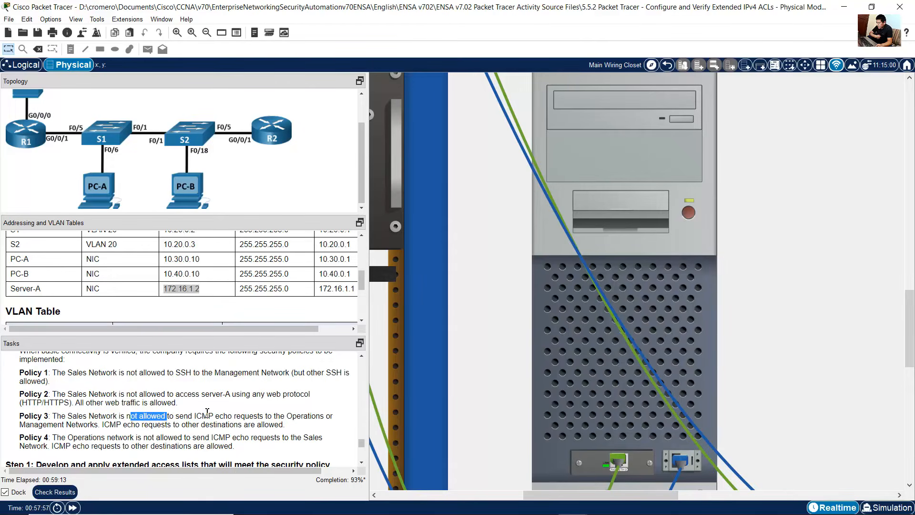
key(alt+Tab)
drag(493, 436, 698, 436)
click(518, 437)
click(689, 436)
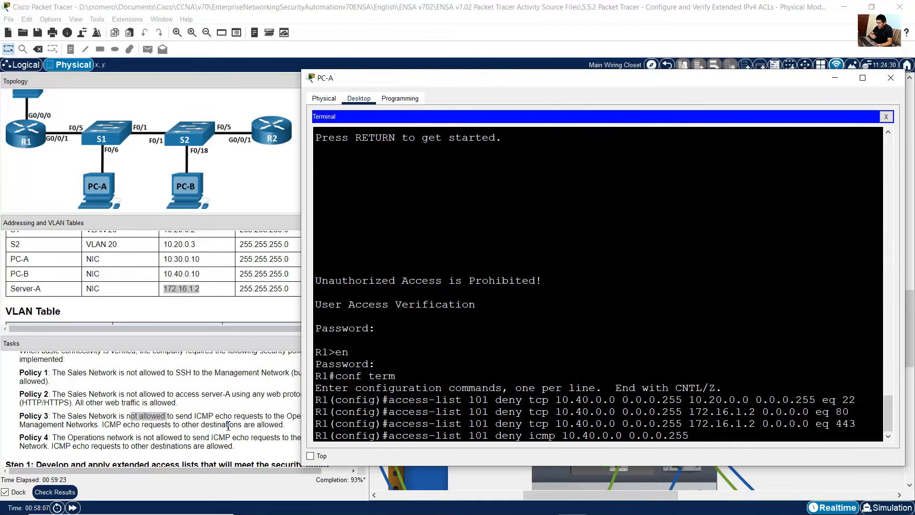
click(276, 416)
drag(284, 415, 330, 421)
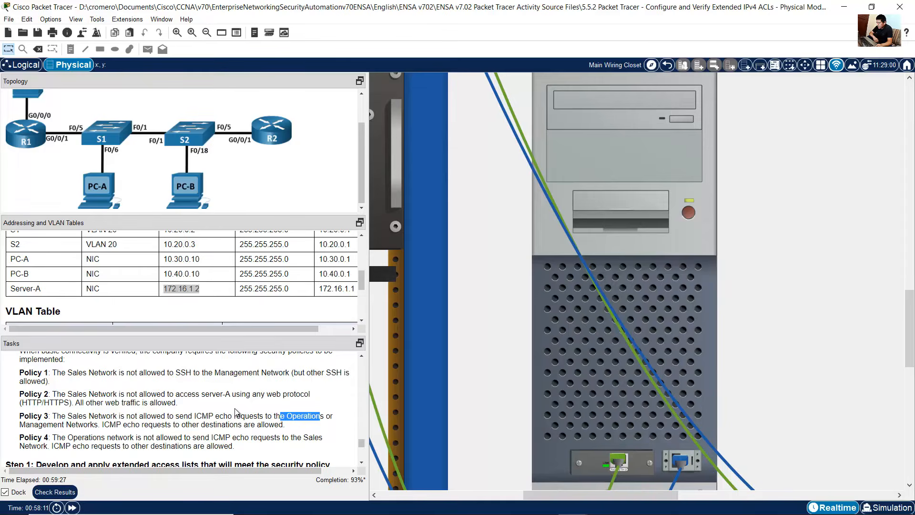
scroll(237, 412, down, 4)
scroll(237, 412, down, 4)
scroll(133, 419, up, 9)
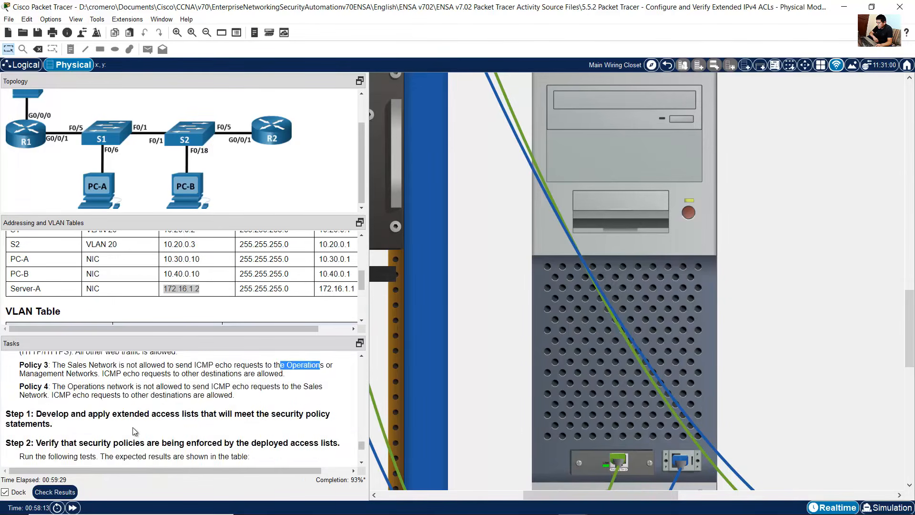
scroll(151, 279, down, 4)
scroll(124, 281, up, 1)
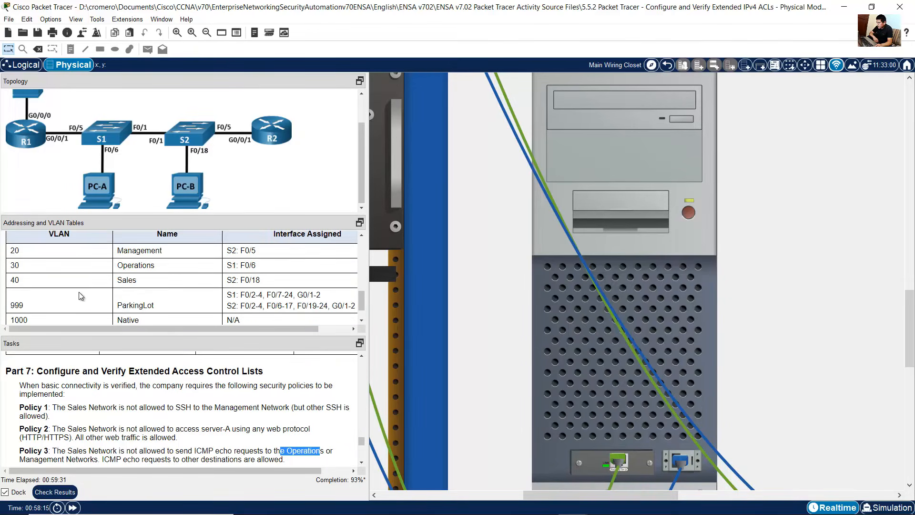
drag(16, 267, 191, 286)
scroll(144, 270, up, 6)
scroll(179, 319, up, 3)
Step: Add the Operations network 10.30.0.0 0.0.0.255 as destination of the ICMP entry
click(603, 360)
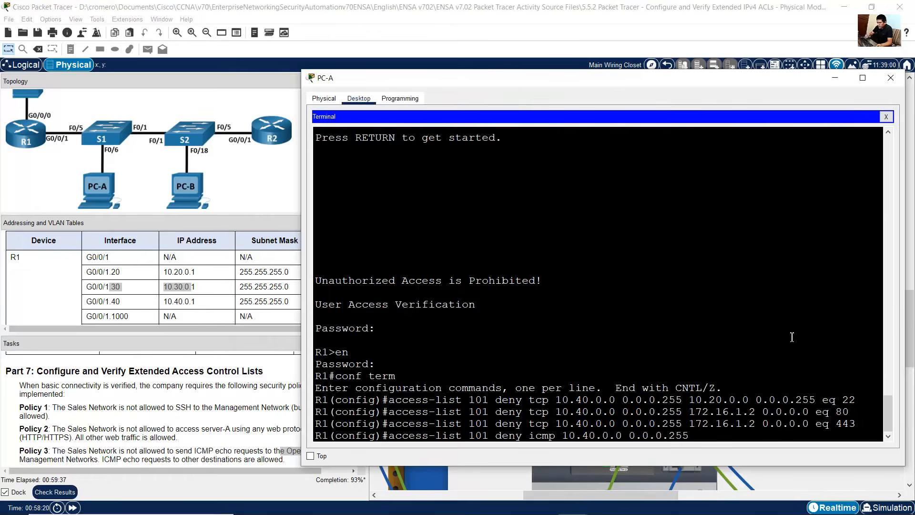
text(10.)
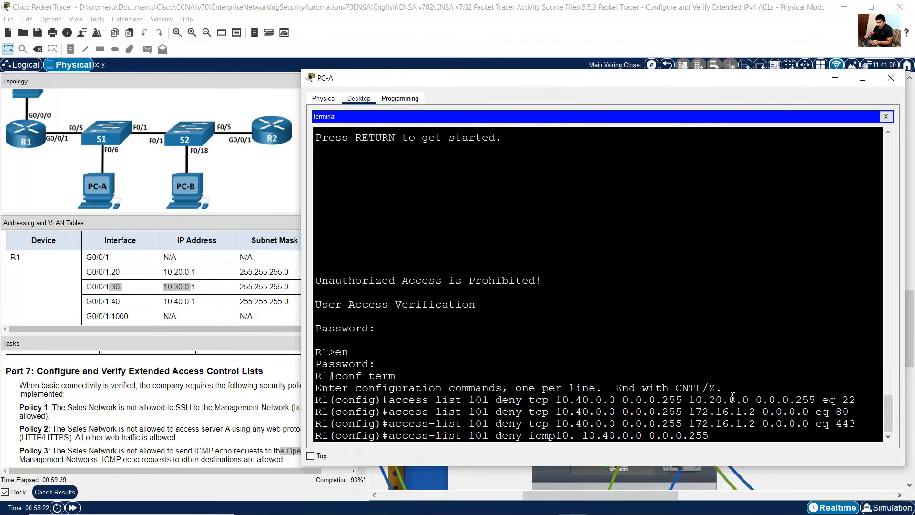
key(BackSpace)
key(BackSpace)
key(BackSpace)
key(Right)
key(Right)
key(Right)
key(Right)
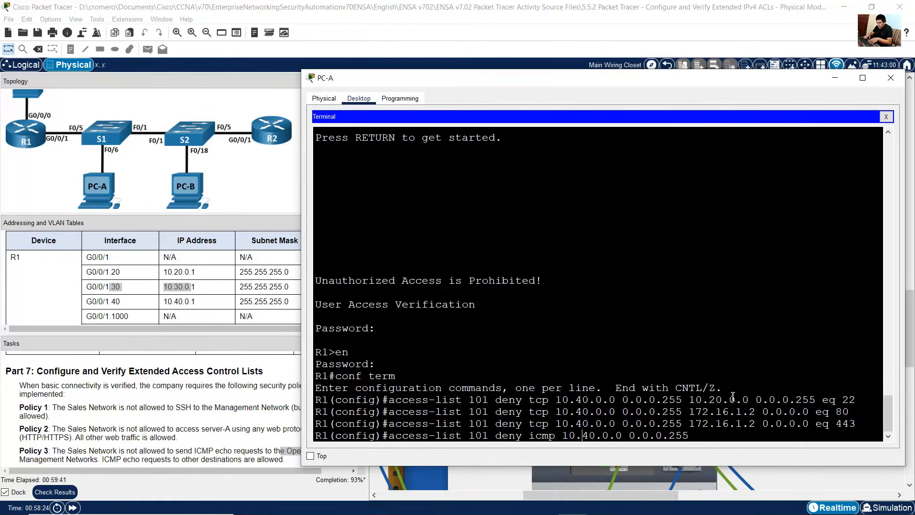
text(10.30.0.0 0.0.0.255)
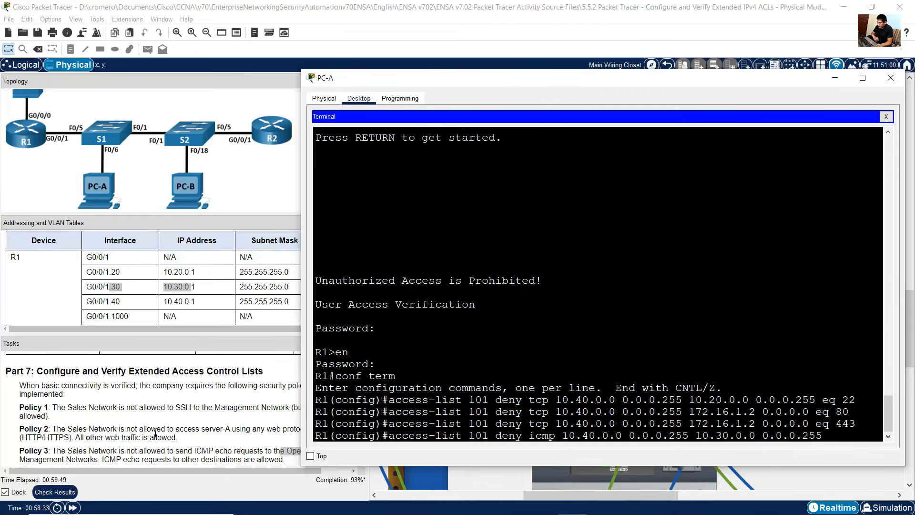
Step: Append echo to the ICMP rule and enter it to deny Sales echo requests to the Operations network
click(186, 429)
drag(213, 450, 273, 449)
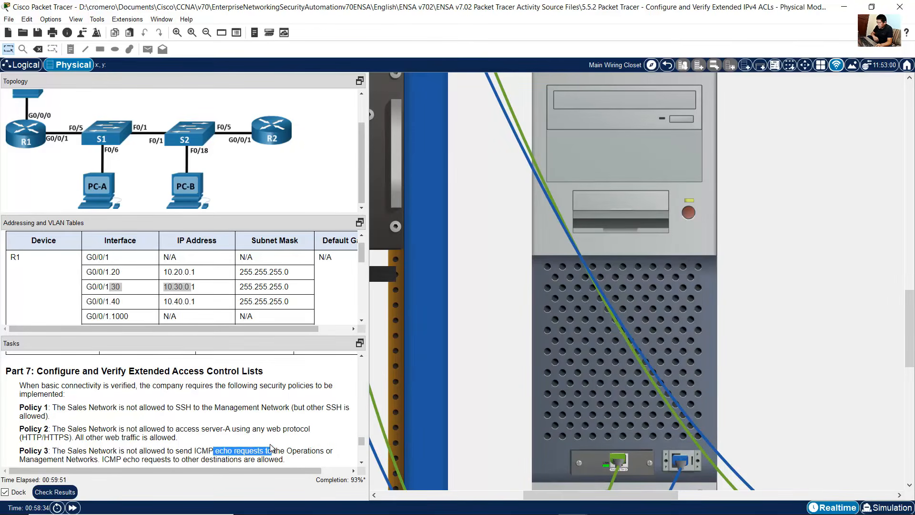
click(613, 403)
text(echo)
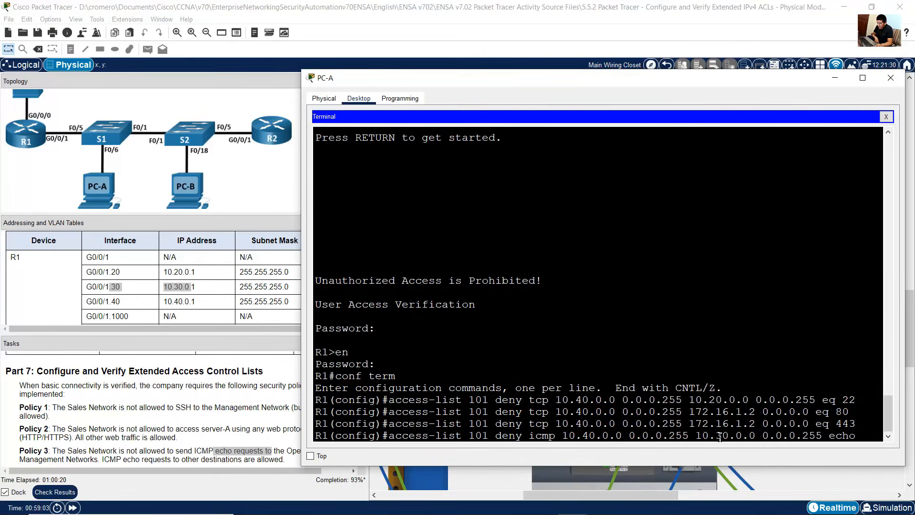
drag(716, 435, 858, 435)
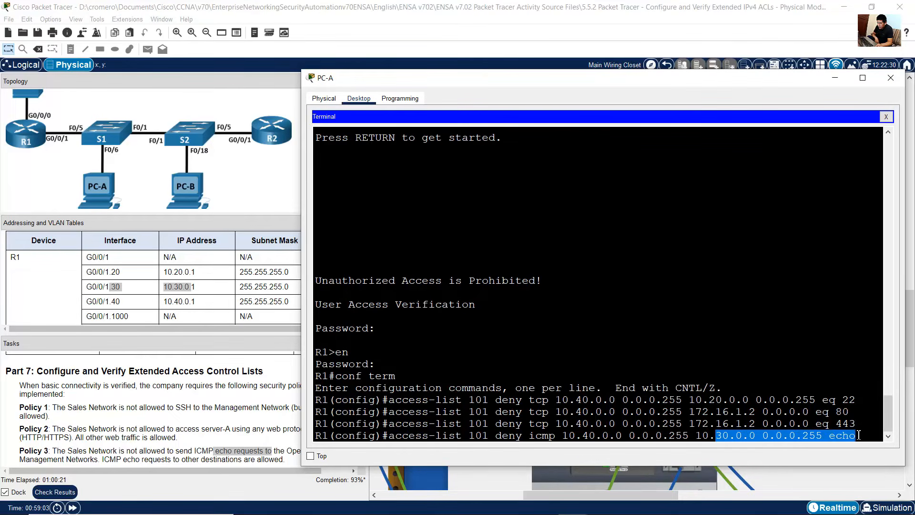
click(775, 435)
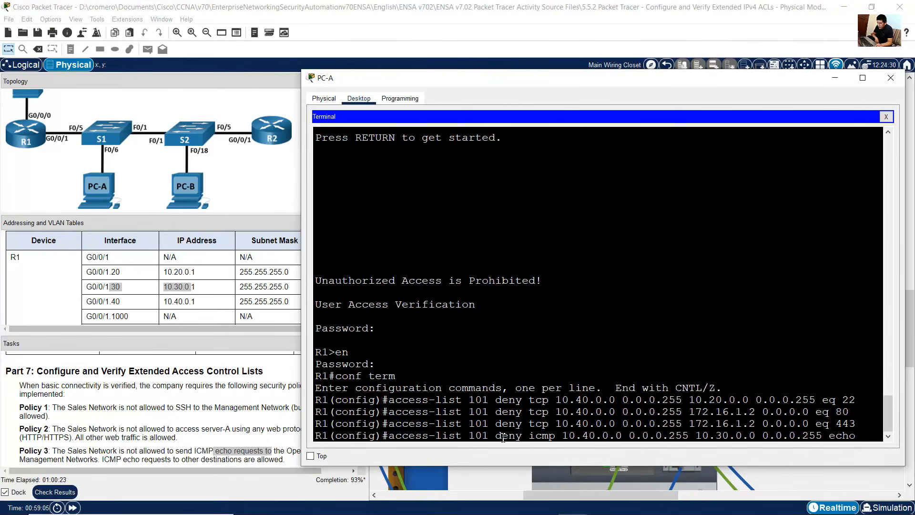
drag(504, 436, 863, 435)
key(Return)
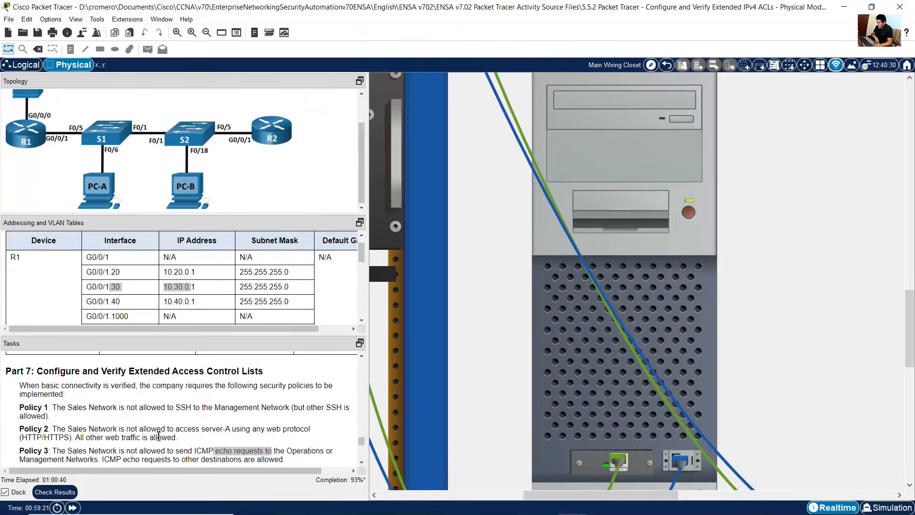
Step: Enter a second ICMP rule denying Sales echo requests to the Management network 10.20.0.0 0.0.0.255
click(159, 437)
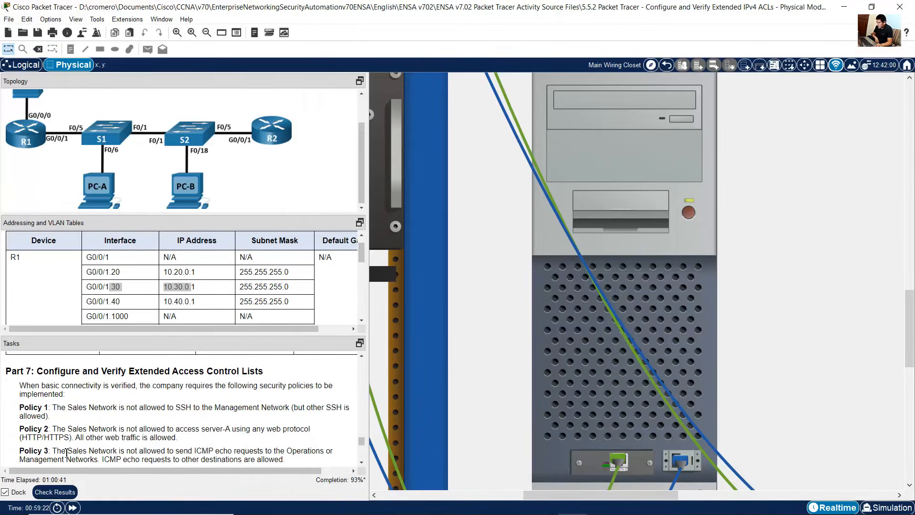
drag(62, 451, 275, 453)
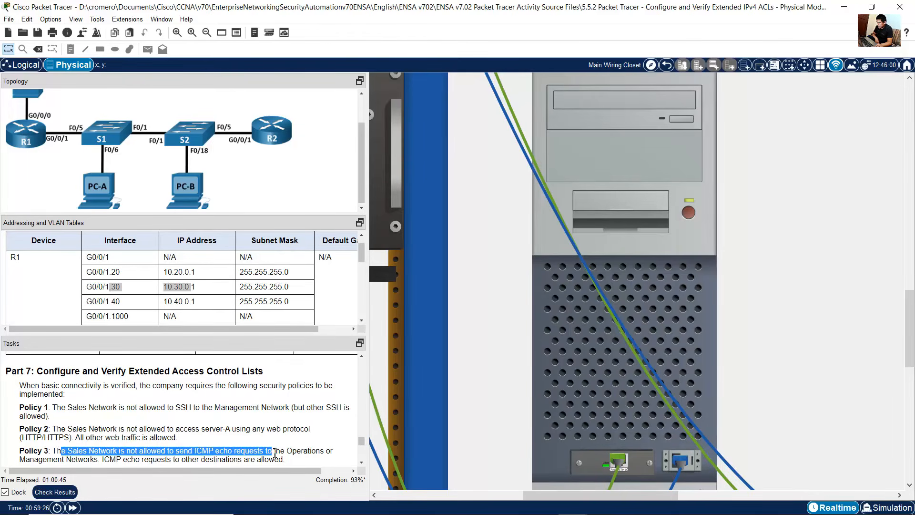
drag(30, 459, 98, 415)
scroll(247, 312, down, 6)
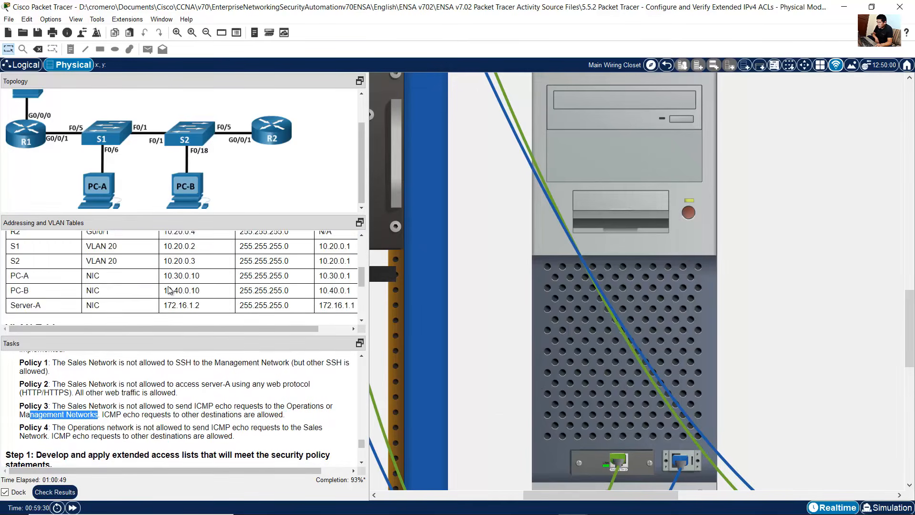
drag(19, 252, 199, 276)
scroll(315, 324, up, 8)
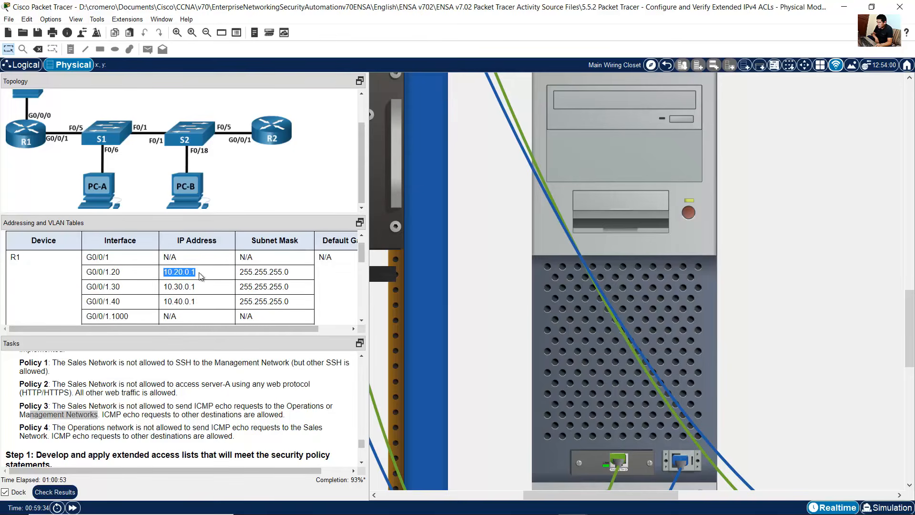
click(637, 381)
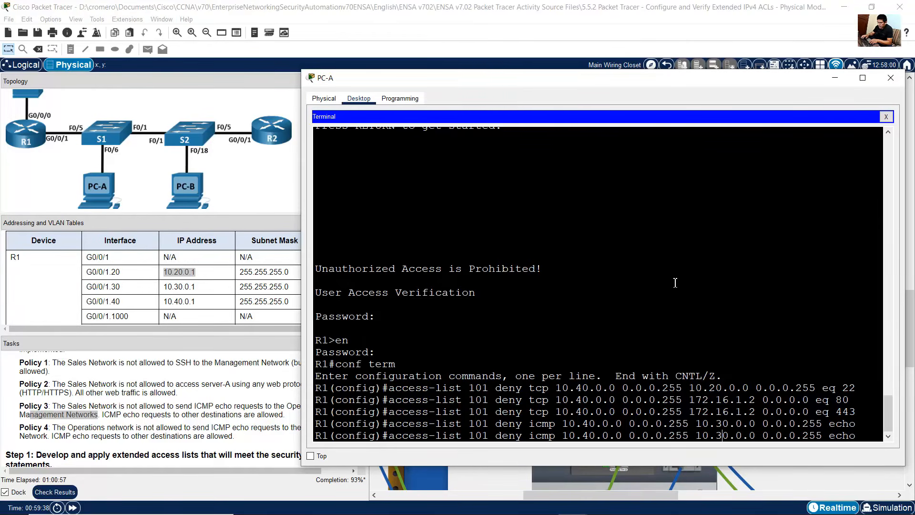
key(BackSpace)
text(2)
key(Left)
key(Left)
key(Left)
key(Left)
drag(695, 437, 757, 436)
drag(482, 437, 823, 435)
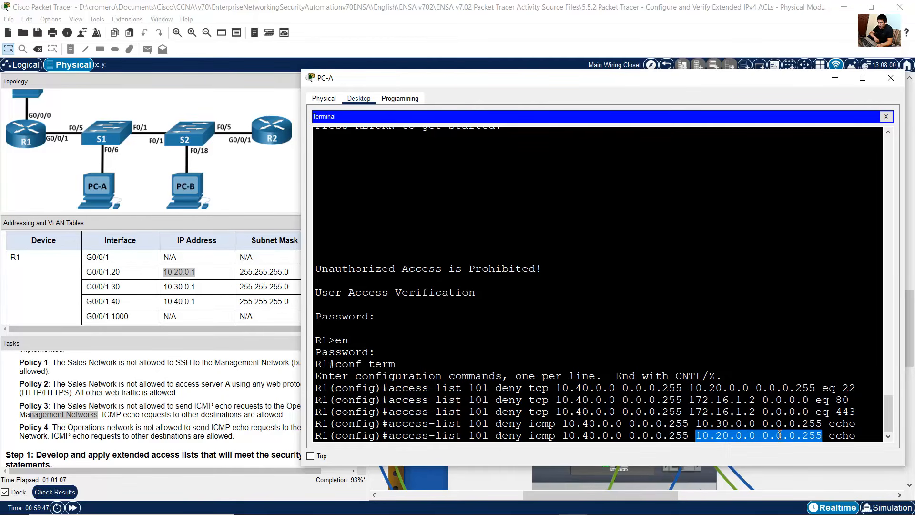
click(837, 437)
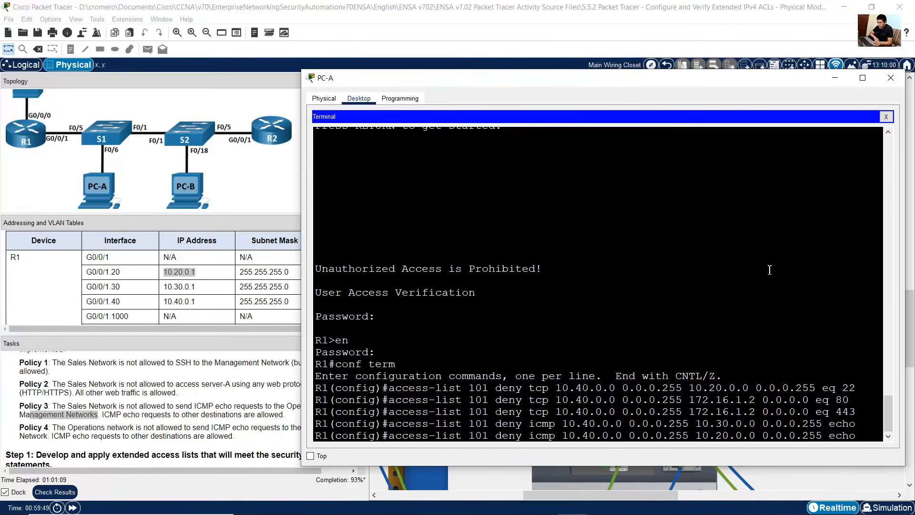
key(Return)
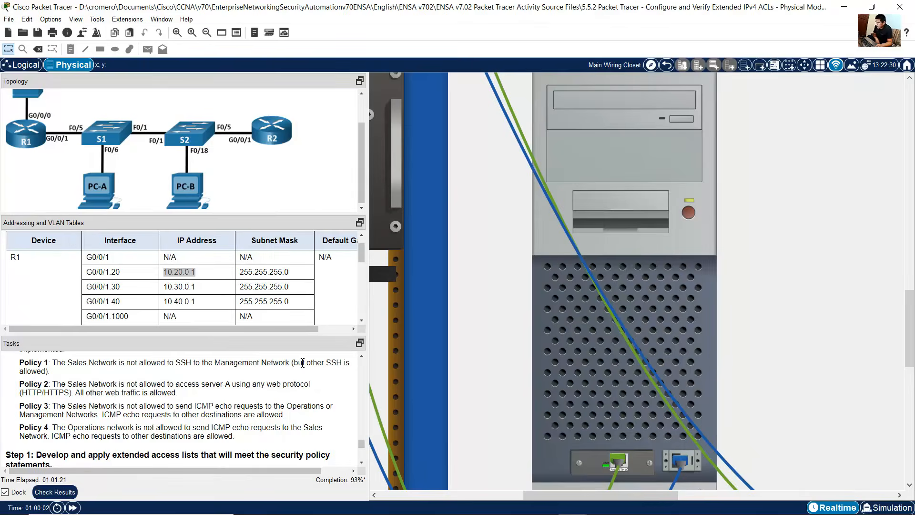
Step: Add a final rule to access list 101 permitting all other IP traffic from any source to any destination
drag(298, 363, 172, 395)
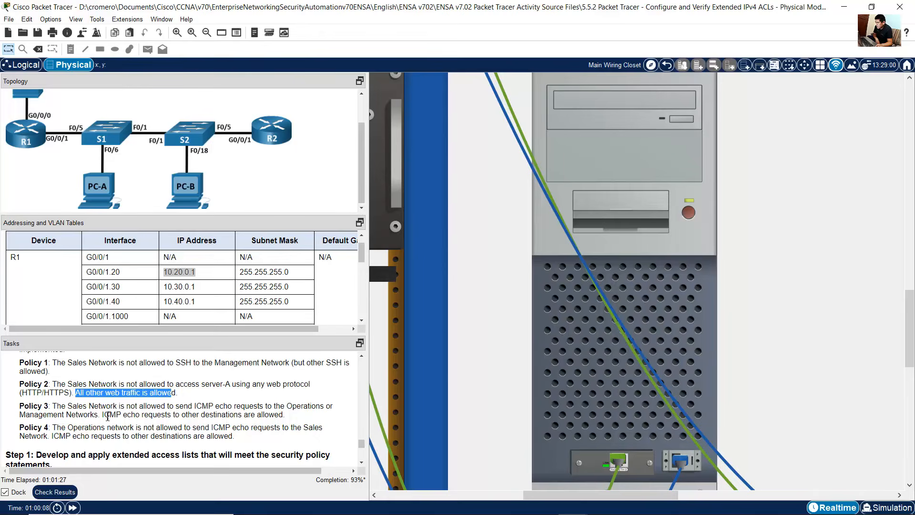
drag(104, 415, 286, 416)
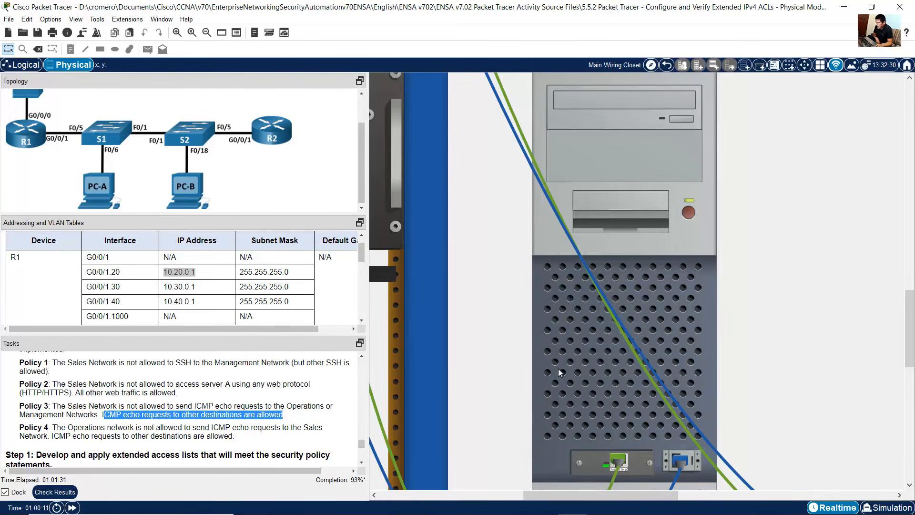
key(alt+Tab)
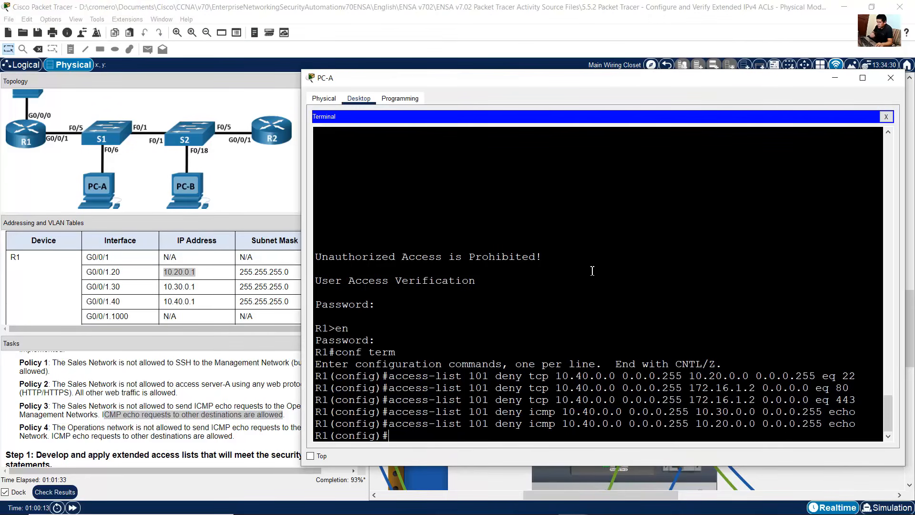
key(Up)
key(BackSpace)
key(BackSpace)
key(BackSpace)
key(BackSpace)
key(BackSpace)
key(BackSpace)
key(BackSpace)
key(BackSpace)
key(BackSpace)
key(BackSpace)
key(BackSpace)
key(BackSpace)
key(BackSpace)
key(BackSpace)
key(BackSpace)
key(BackSpace)
key(BackSpace)
key(BackSpace)
key(BackSpace)
key(BackSpace)
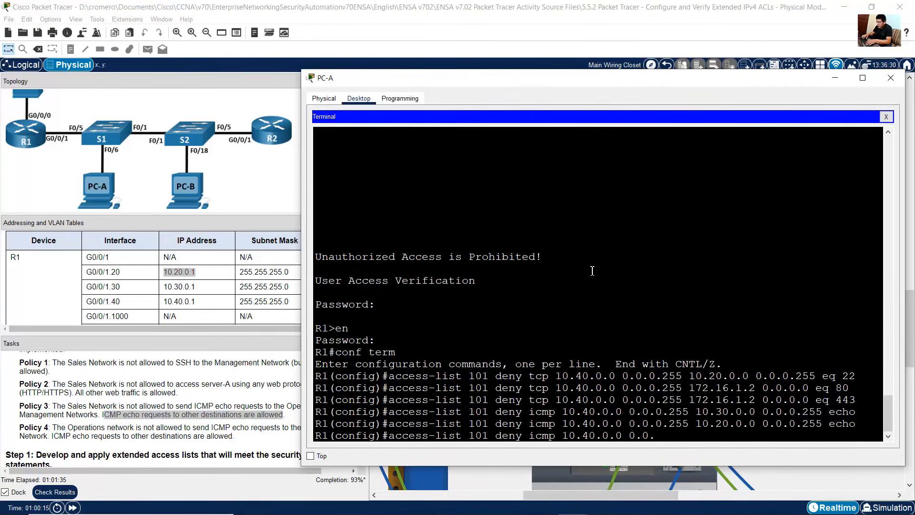
text(permit)
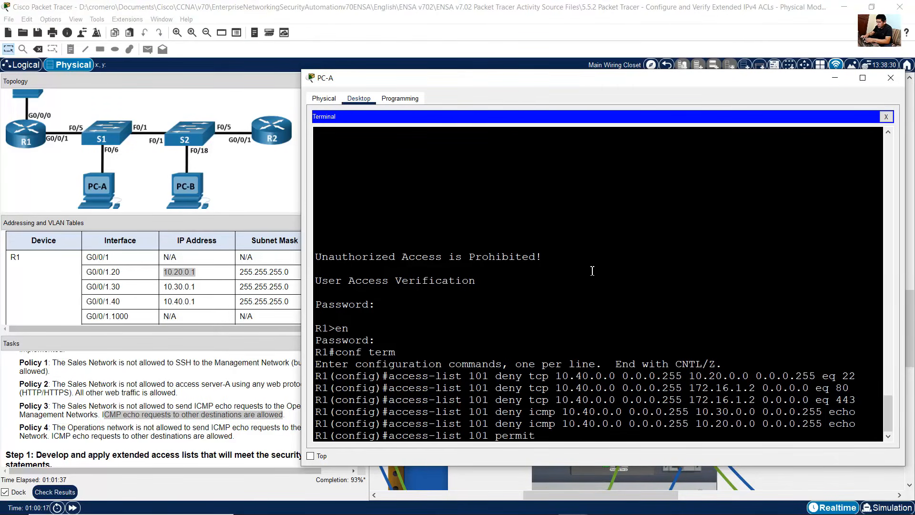
text( ip any any)
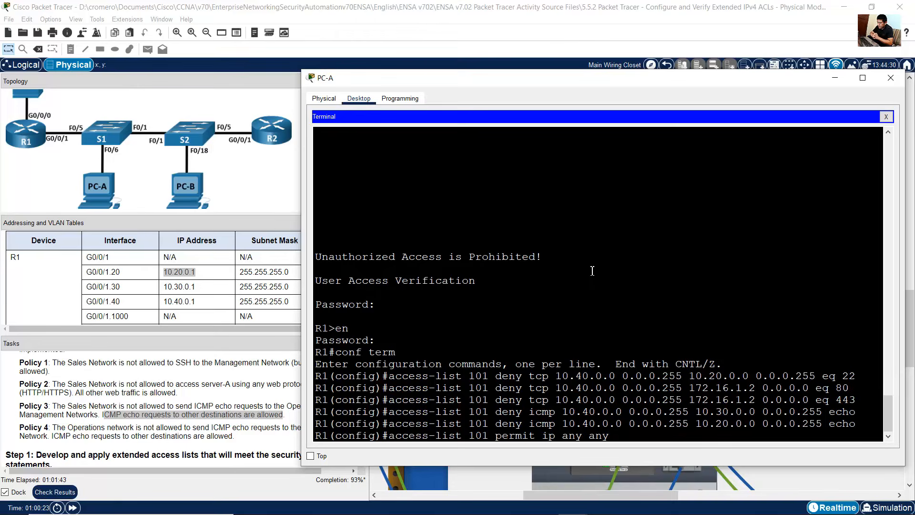
key(Return)
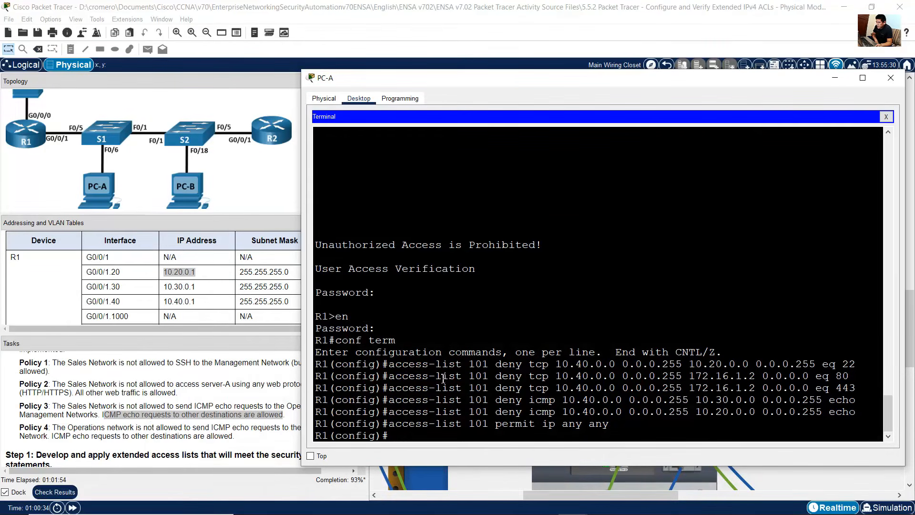
Step: Review the entered ACL 101 rules and the R1 subinterface for the Sales network in the addressing table
drag(442, 370, 617, 424)
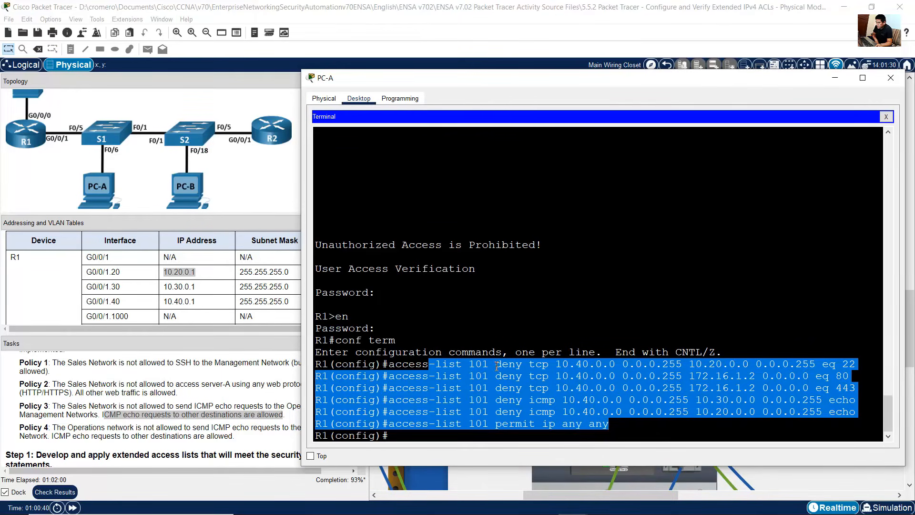
click(482, 377)
drag(562, 364, 660, 364)
drag(582, 376, 638, 377)
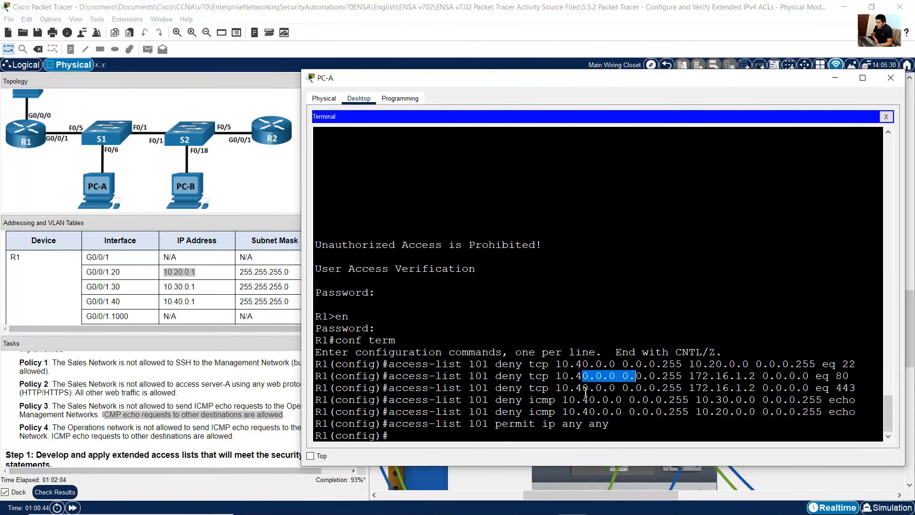
drag(584, 390, 629, 413)
click(611, 415)
click(179, 288)
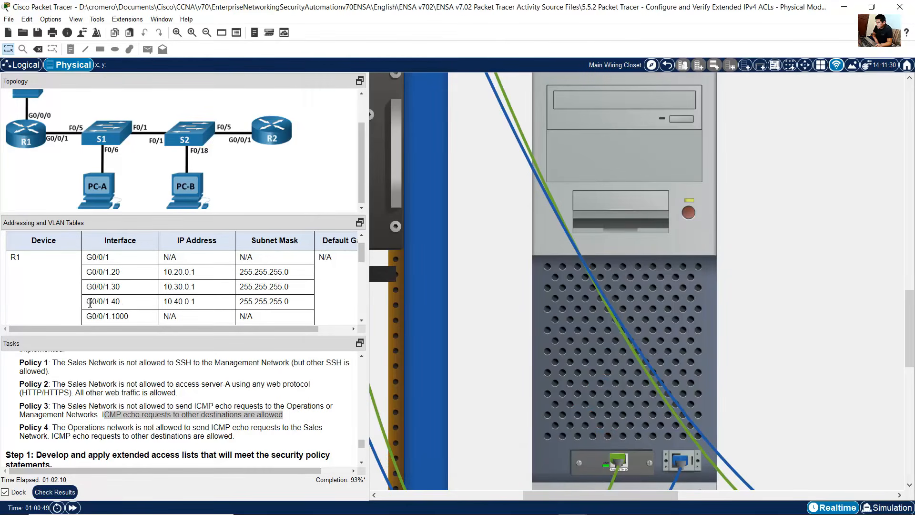
drag(88, 302, 117, 305)
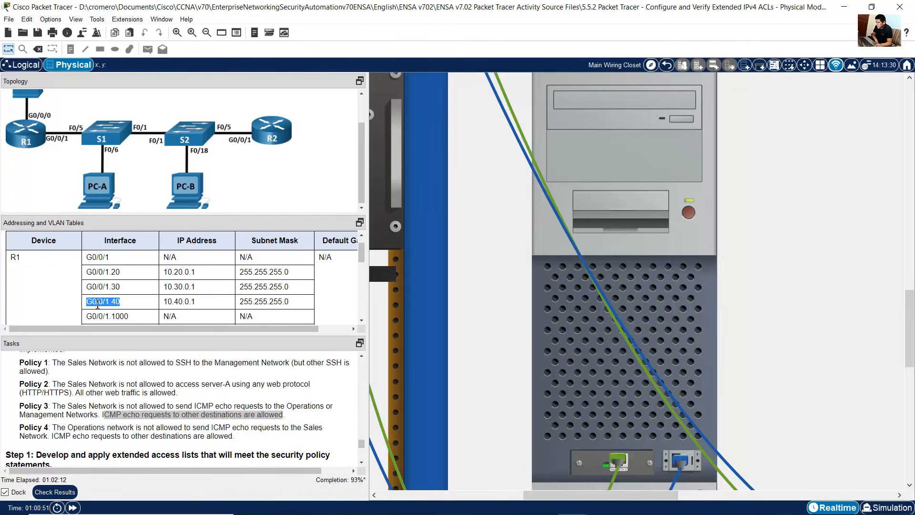
key(alt+Tab)
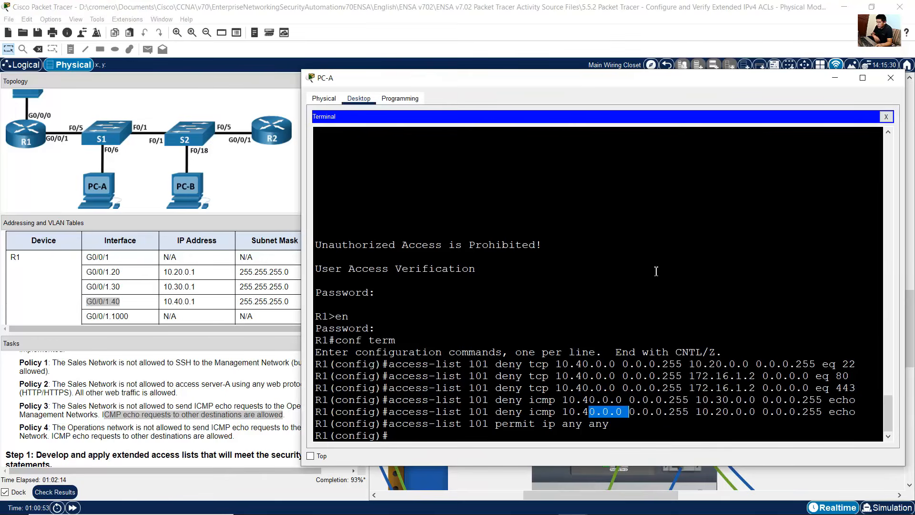
Step: Enter configuration mode for R1 subinterface G0/0/1.40
text(int g0/0/1-40)
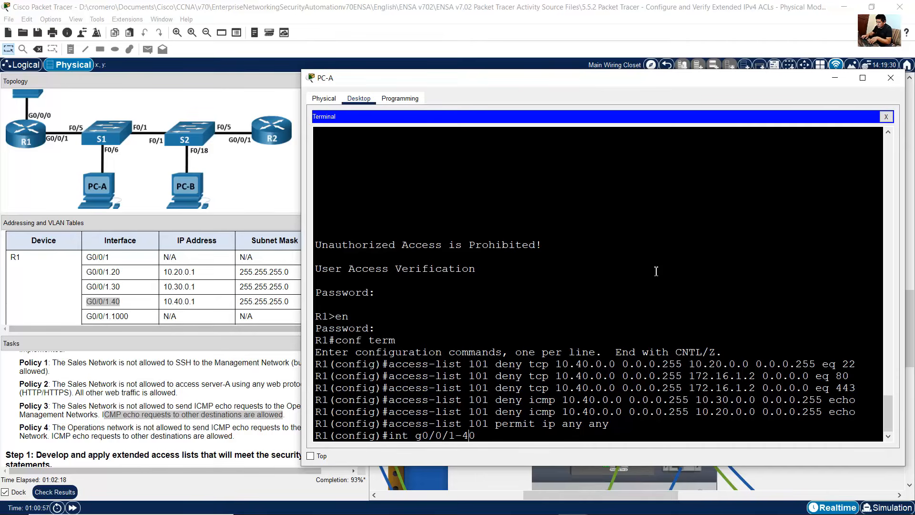
key(Left)
key(Left)
key(BackSpace)
text(.)
key(Return)
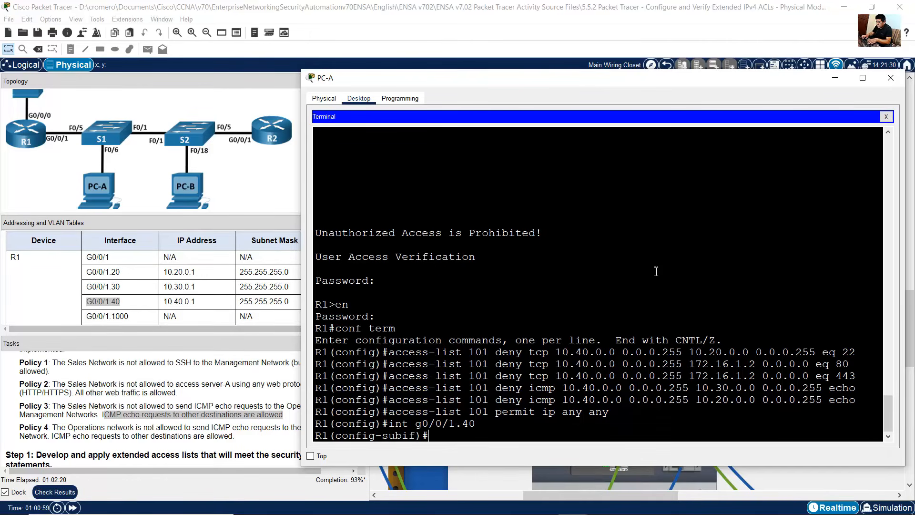
Step: Apply access list 101 inbound on the G0/0/1.40 subinterface
text(ip acces)
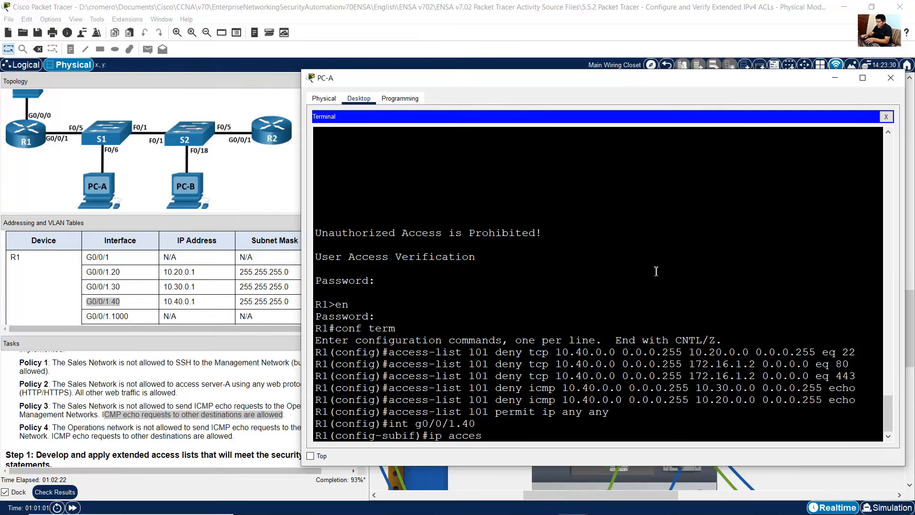
text(s-group 101)
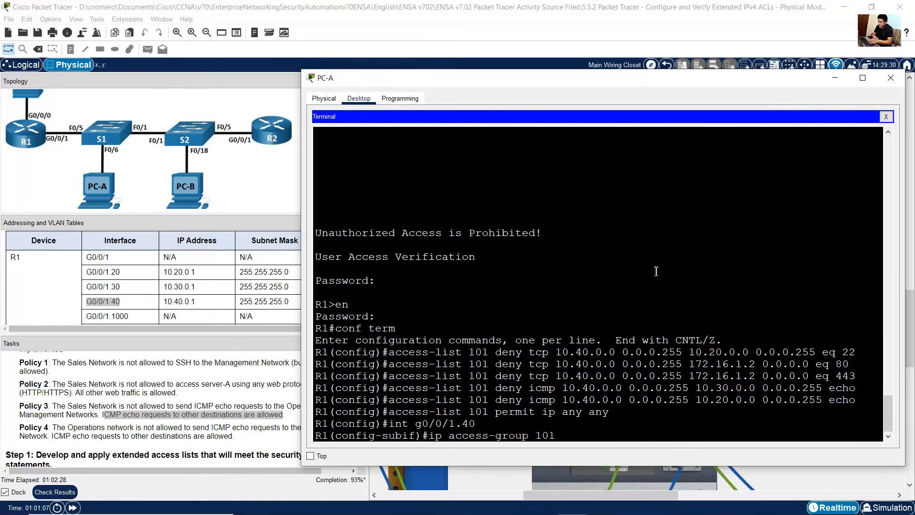
text( in)
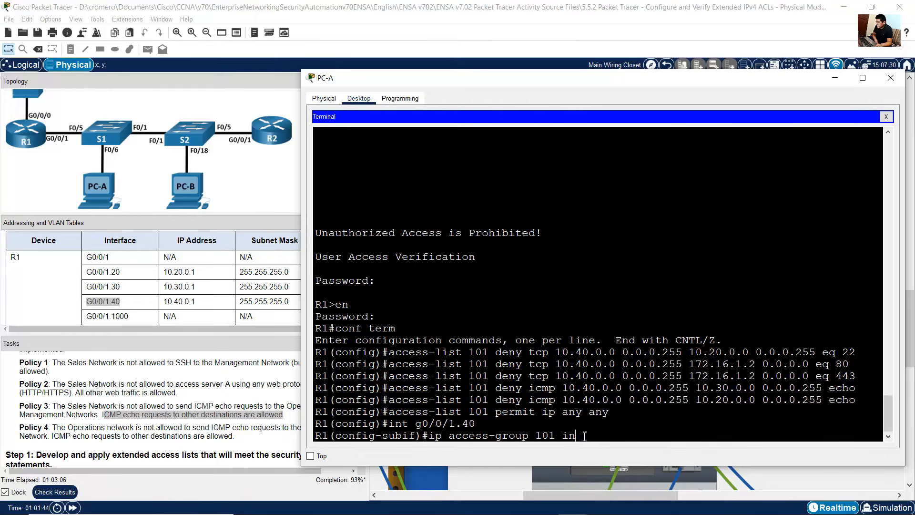
drag(584, 436, 417, 438)
click(590, 435)
drag(589, 435, 386, 424)
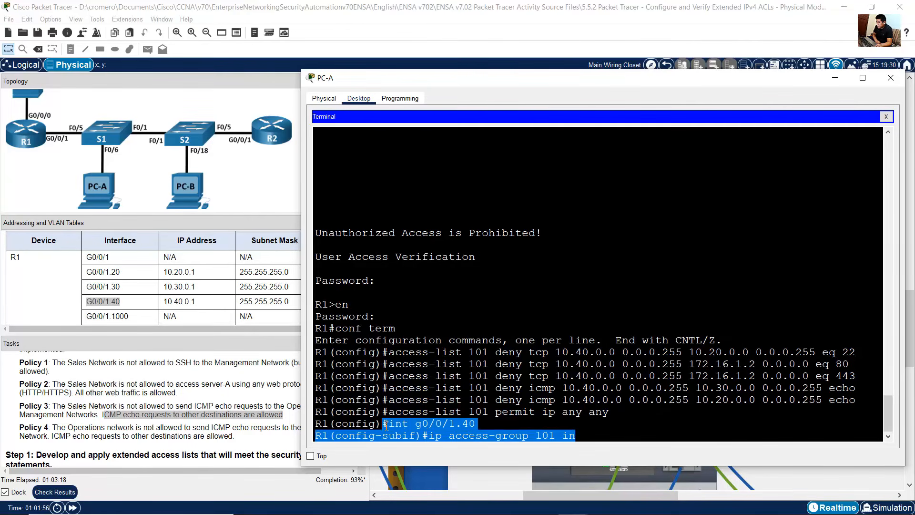
click(595, 438)
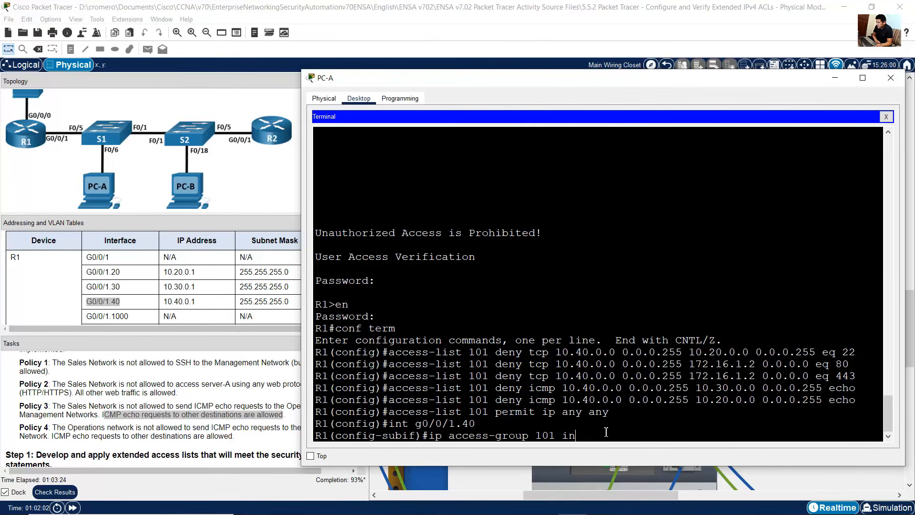
key(BackSpace)
key(BackSpace)
text(out)
drag(577, 442, 479, 435)
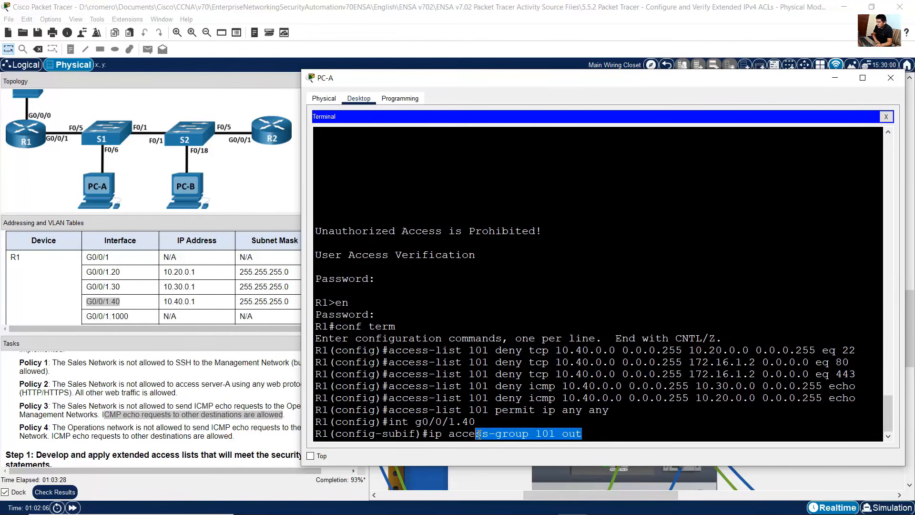
click(594, 434)
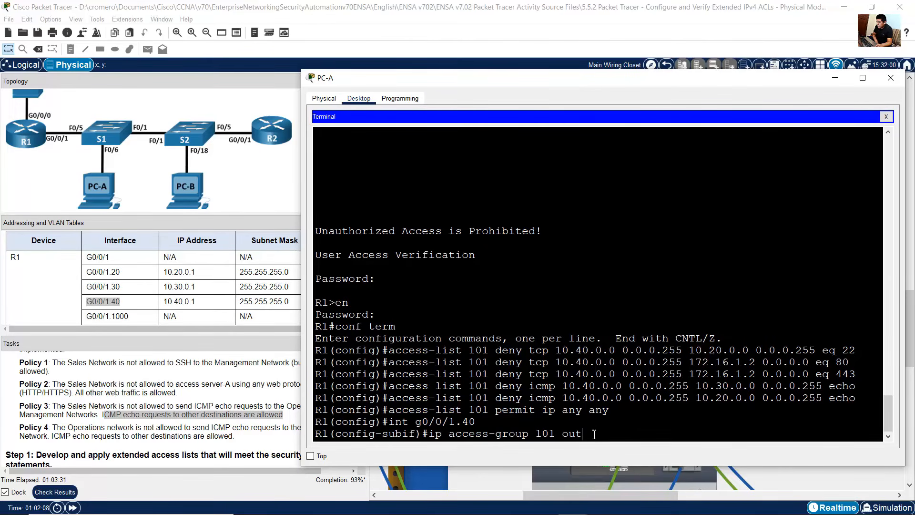
key(BackSpace)
key(BackSpace)
key(BackSpace)
text(in)
key(Return)
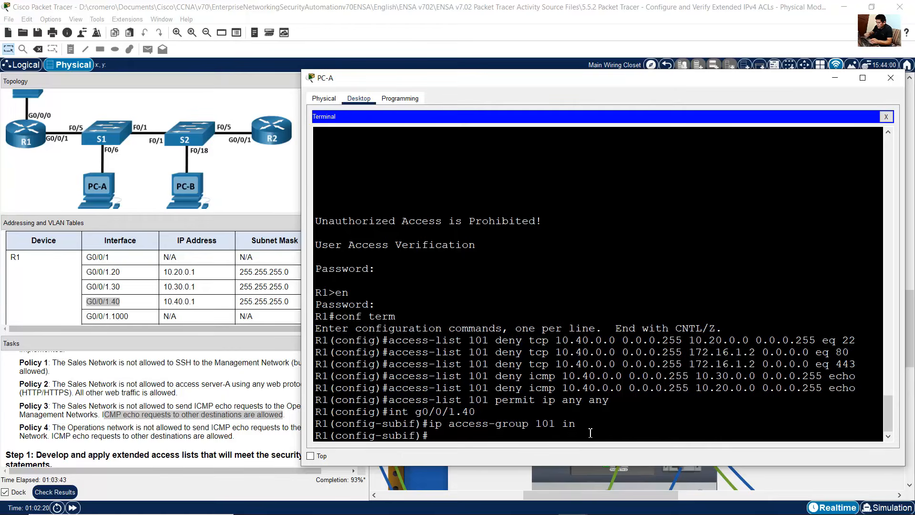
Step: Exit subinterface configuration mode back to global configuration
text(exit)
key(Return)
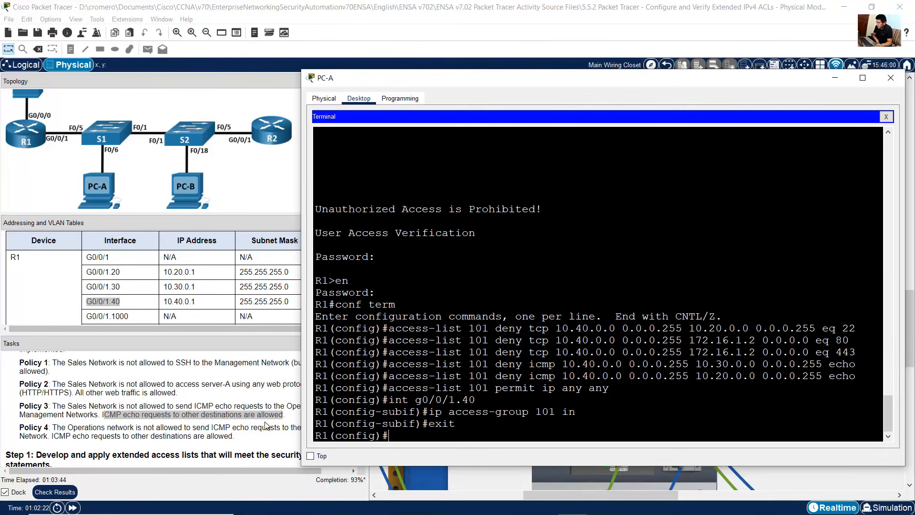
click(230, 415)
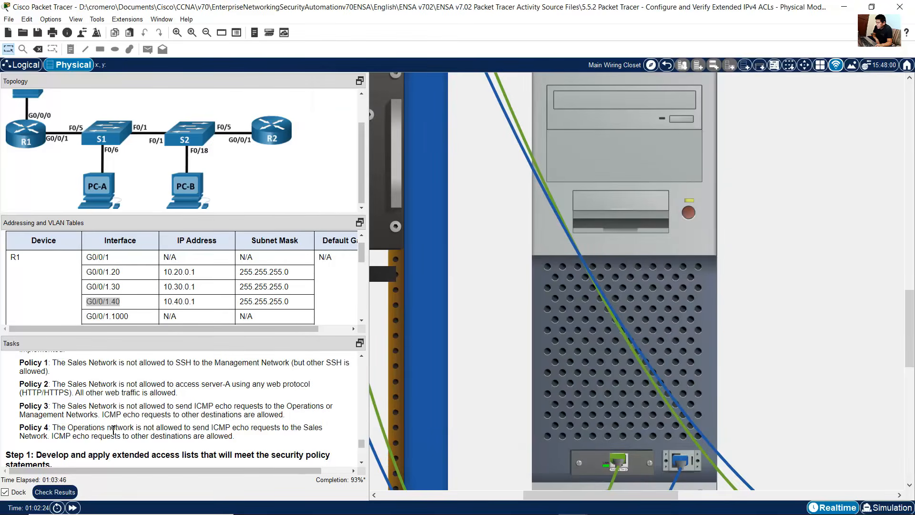
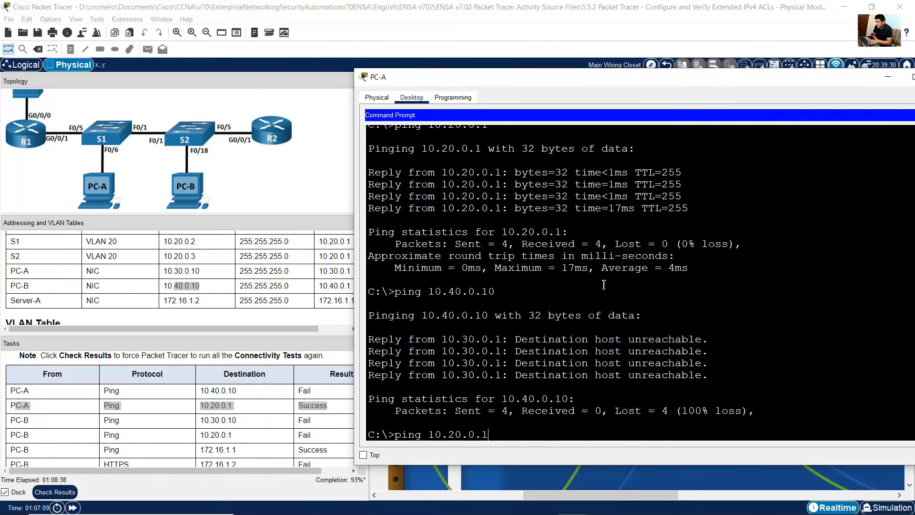
Step: Run the ping from PC-A to 10.20.0.1 and compare its replies with the matching result in the task table
key(Return)
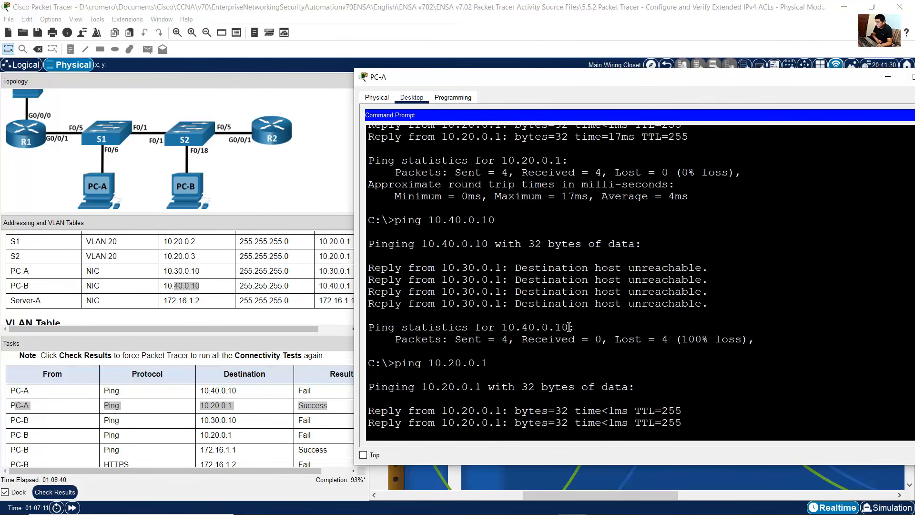
drag(490, 325, 508, 350)
click(319, 412)
drag(331, 406, 280, 409)
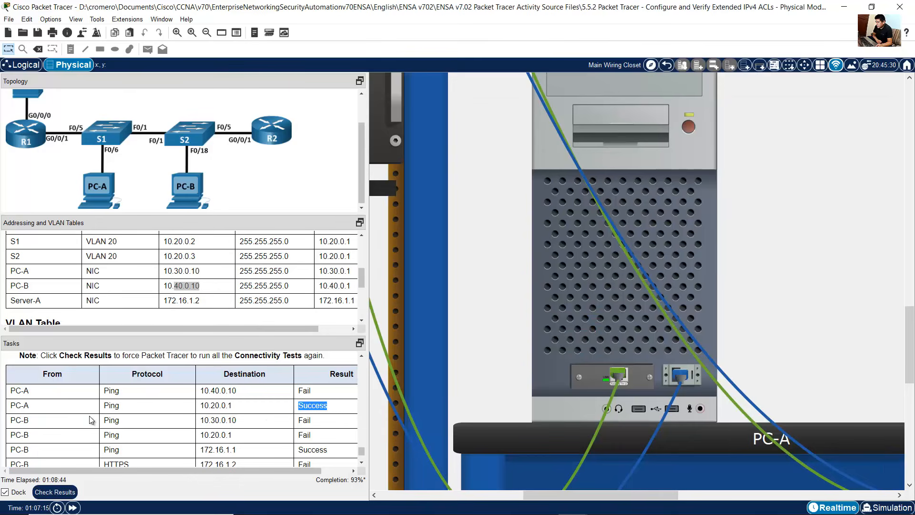
Step: Open PC-B's Command Prompt, ping 10.30.0.10, and compare the replies with that task's expected result
drag(17, 424, 319, 421)
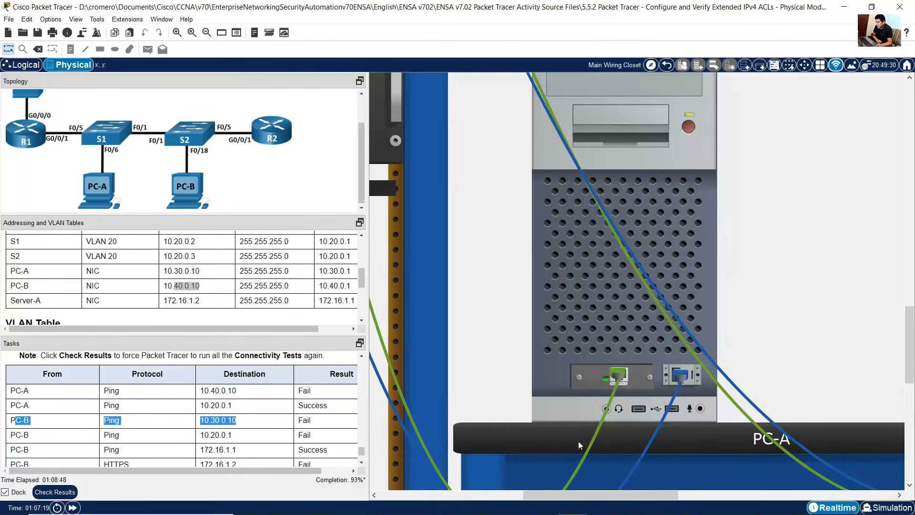
drag(587, 494, 731, 487)
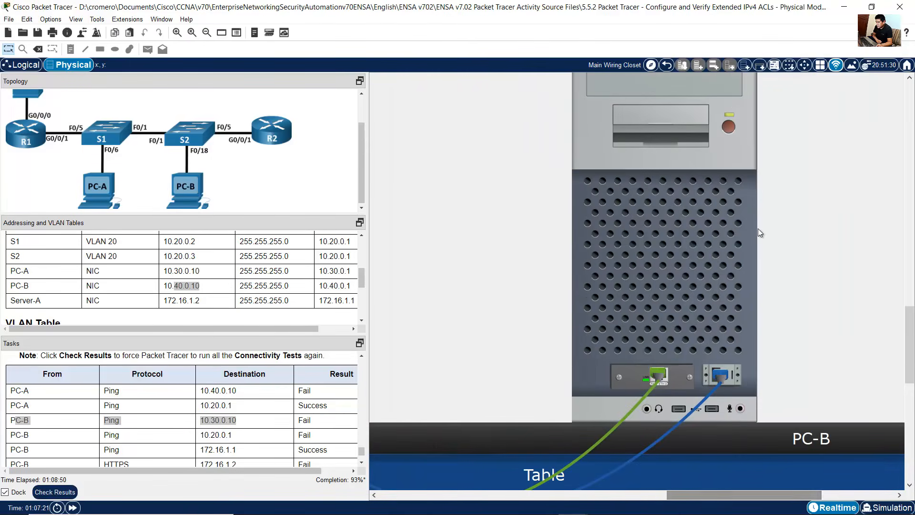
click(758, 228)
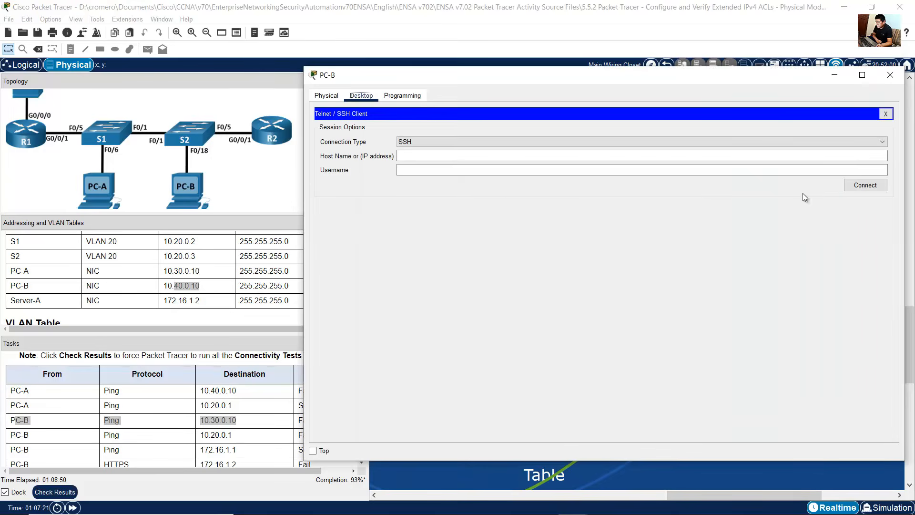
click(886, 114)
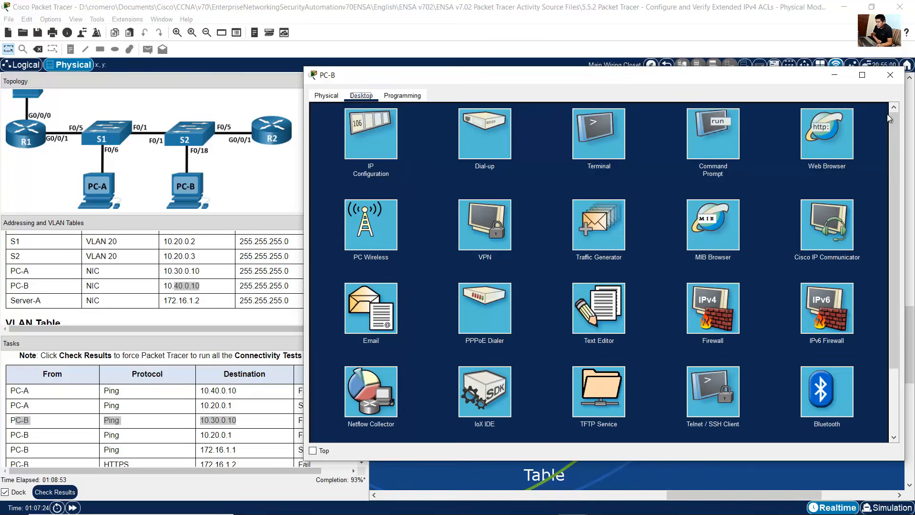
click(719, 151)
scroll(495, 334, down, 8)
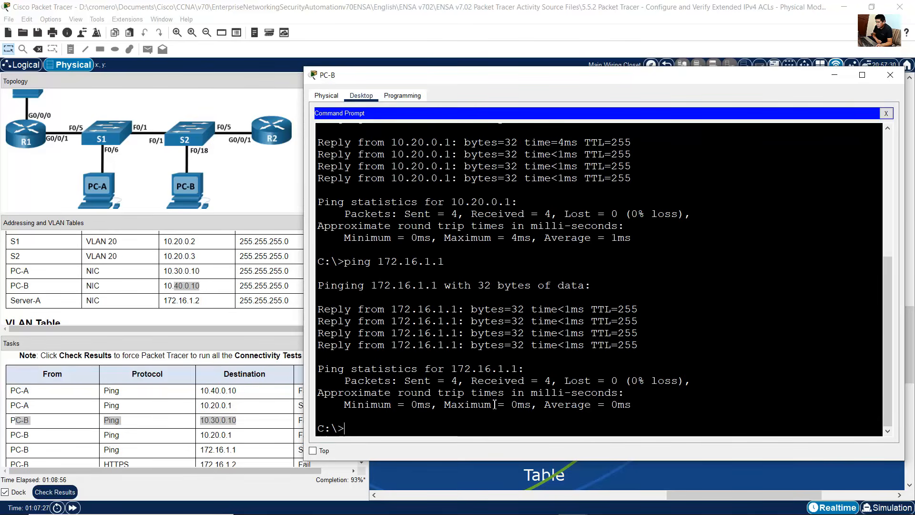
key(Up)
key(Up)
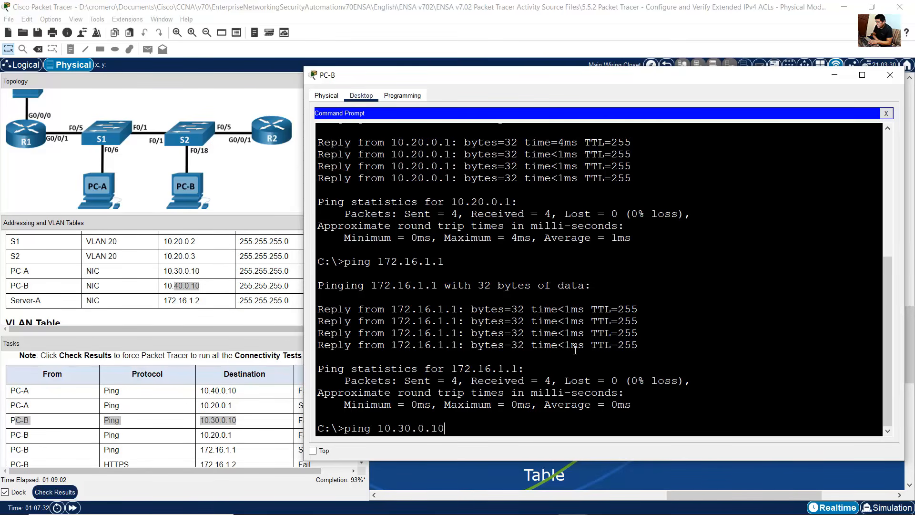
key(Return)
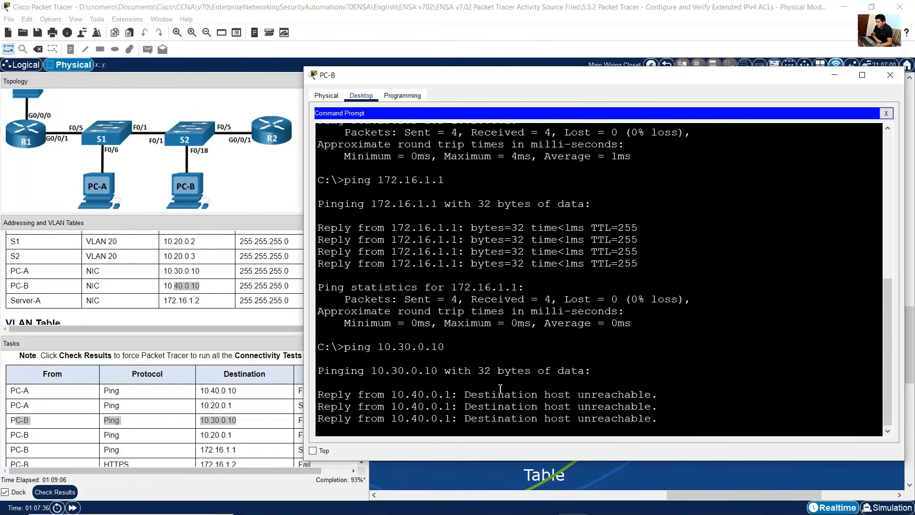
drag(506, 337, 524, 372)
drag(292, 419, 319, 422)
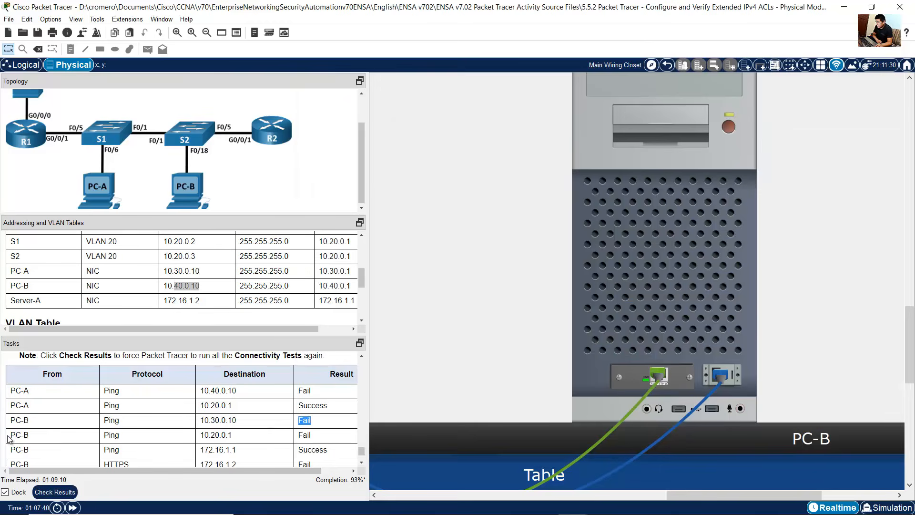
Step: Ping 10.20.0.1 from PC-B and compare the replies with the expected result in the task table
drag(9, 435, 234, 434)
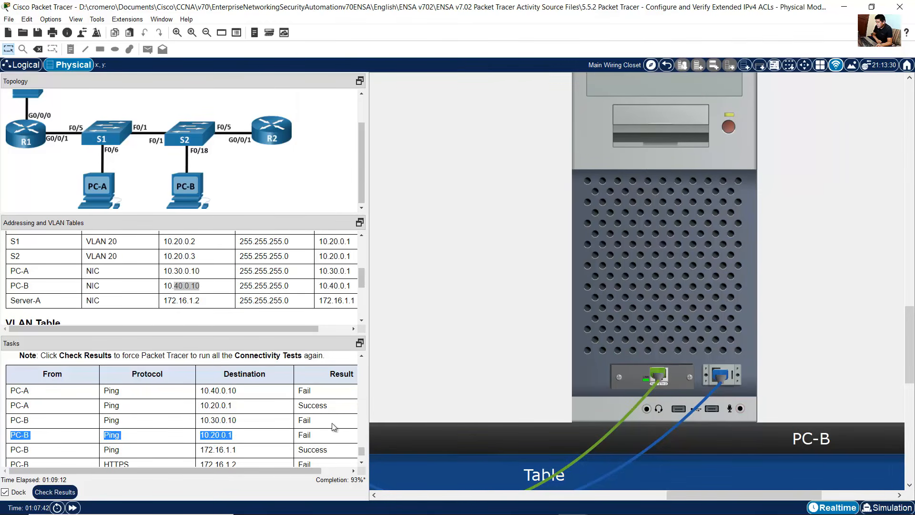
click(705, 292)
text(ping 10.20.0.1)
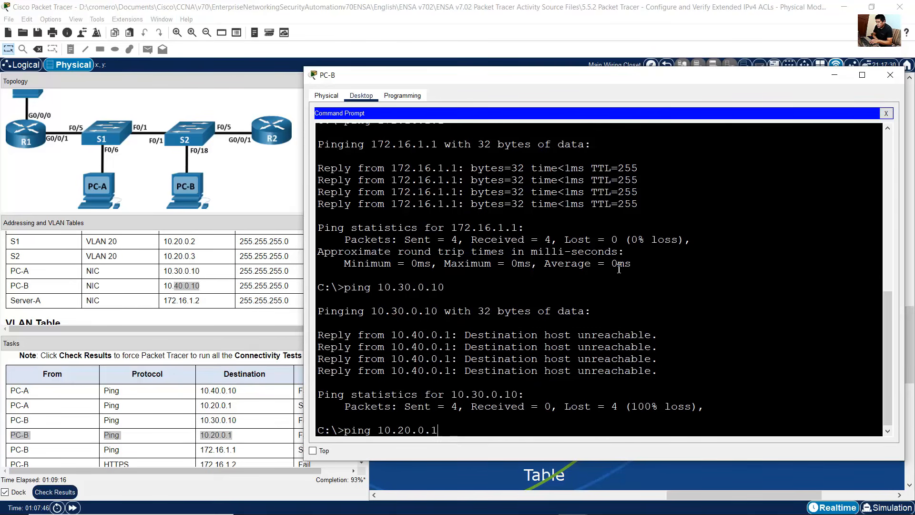
key(Return)
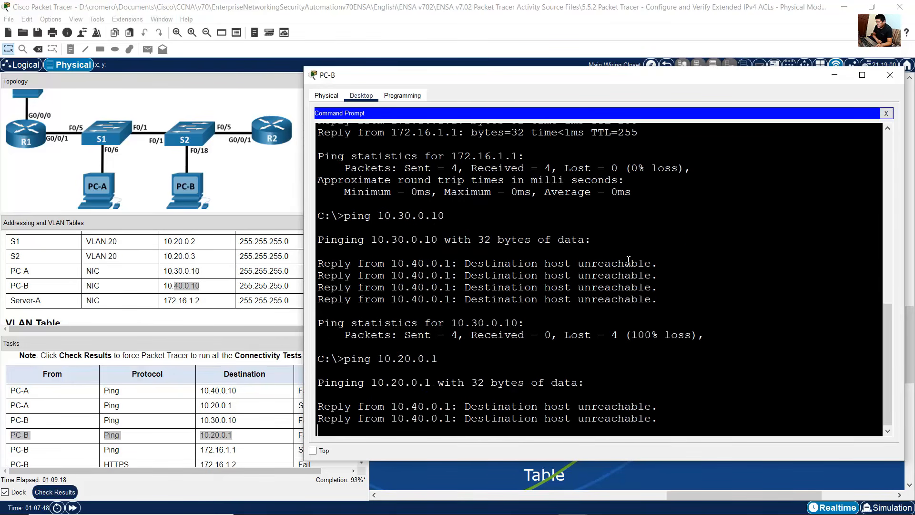
drag(478, 394, 543, 434)
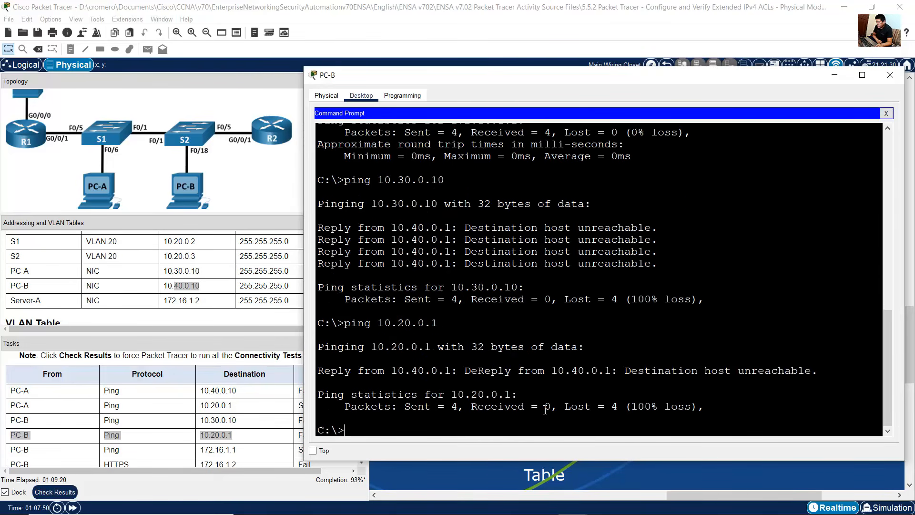
drag(531, 234, 547, 264)
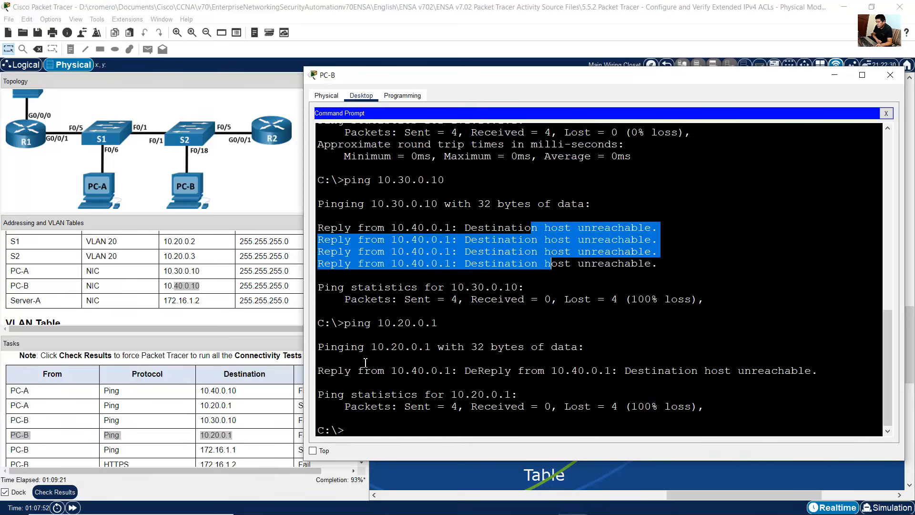
click(238, 435)
drag(302, 435, 315, 439)
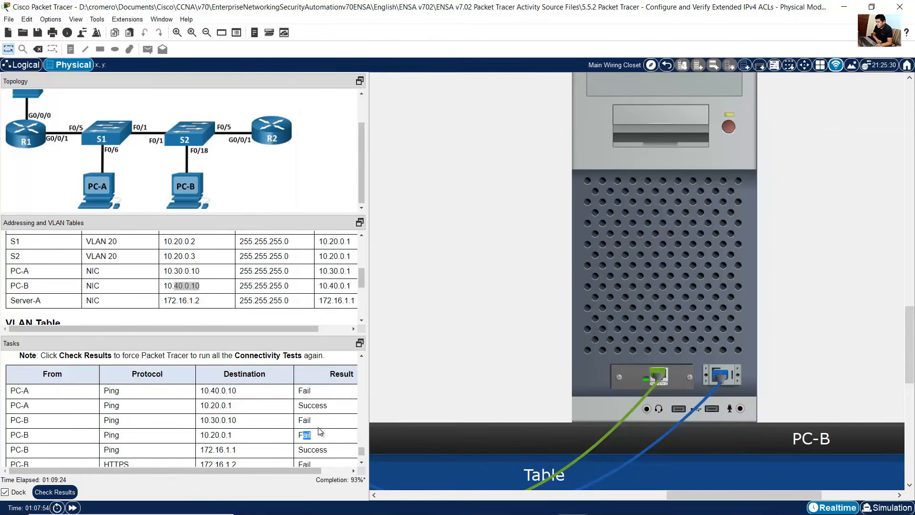
Step: Ping 172.16.1.1 from PC-B and compare the replies with the expected result in the task table
scroll(319, 433, down, 2)
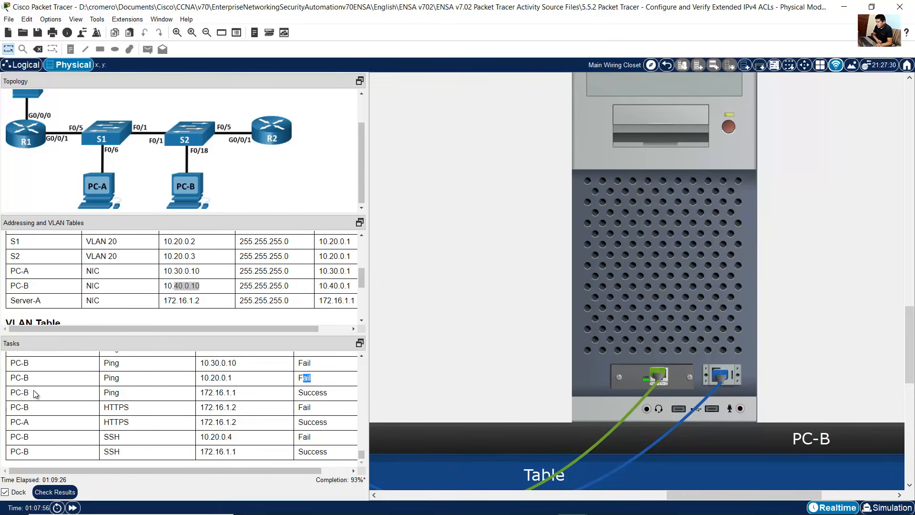
drag(15, 392, 241, 395)
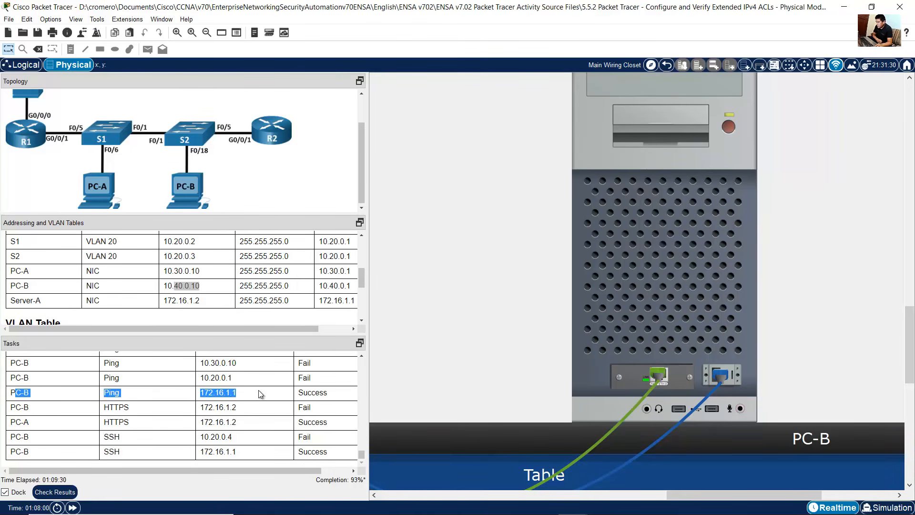
click(665, 311)
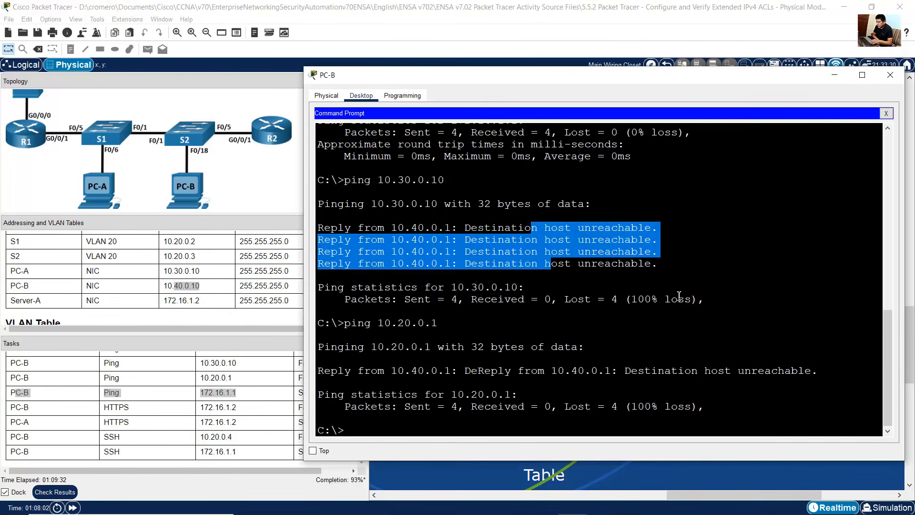
text(ping 172.16.1.1)
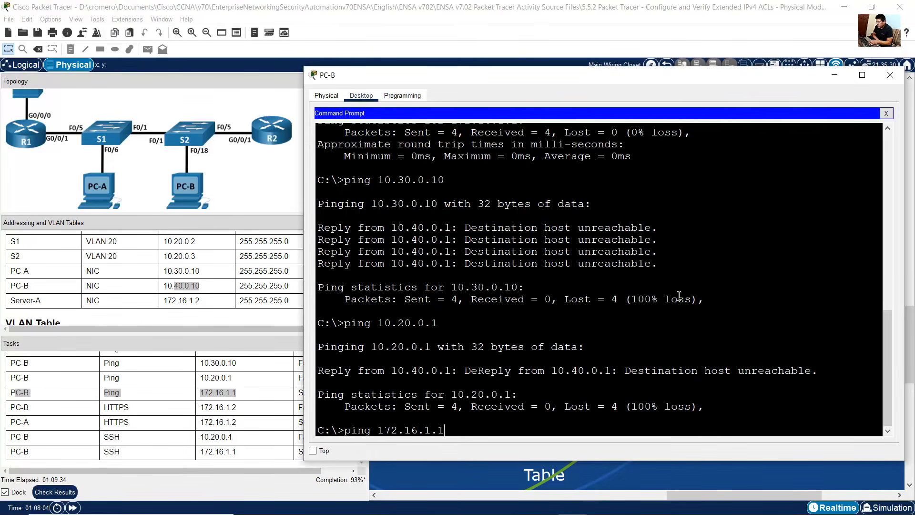
key(Return)
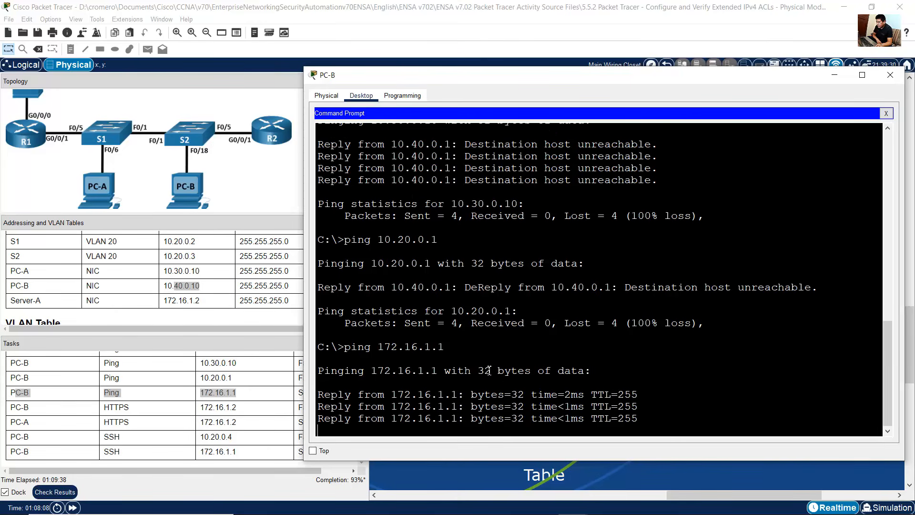
drag(472, 313, 504, 360)
click(228, 400)
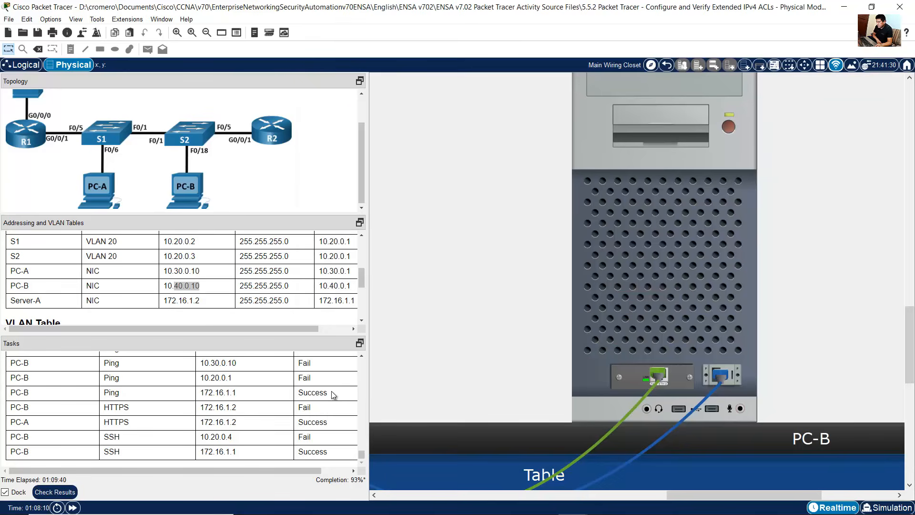
drag(305, 391, 343, 399)
drag(22, 411, 314, 413)
click(719, 283)
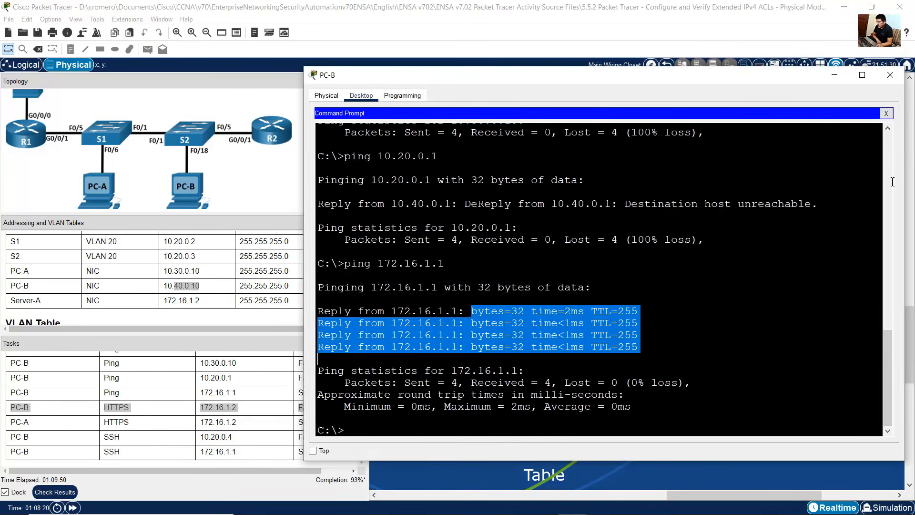
click(887, 113)
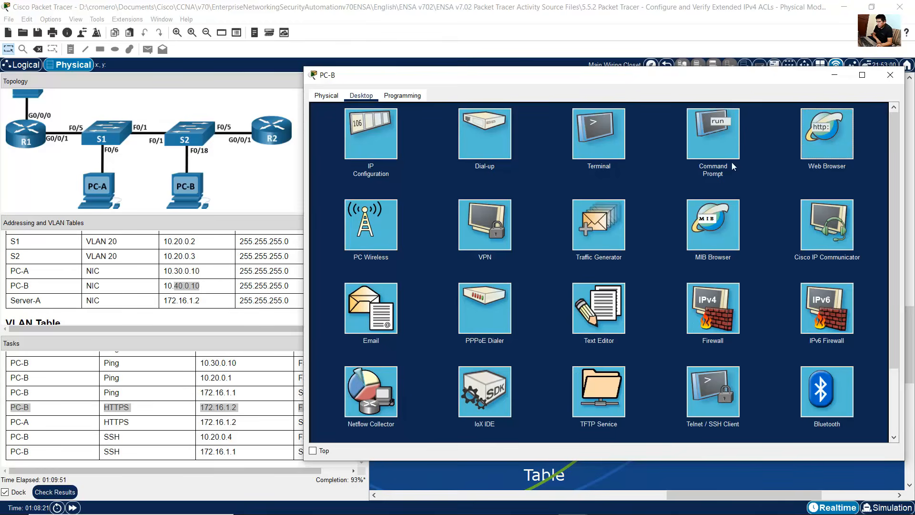
click(840, 133)
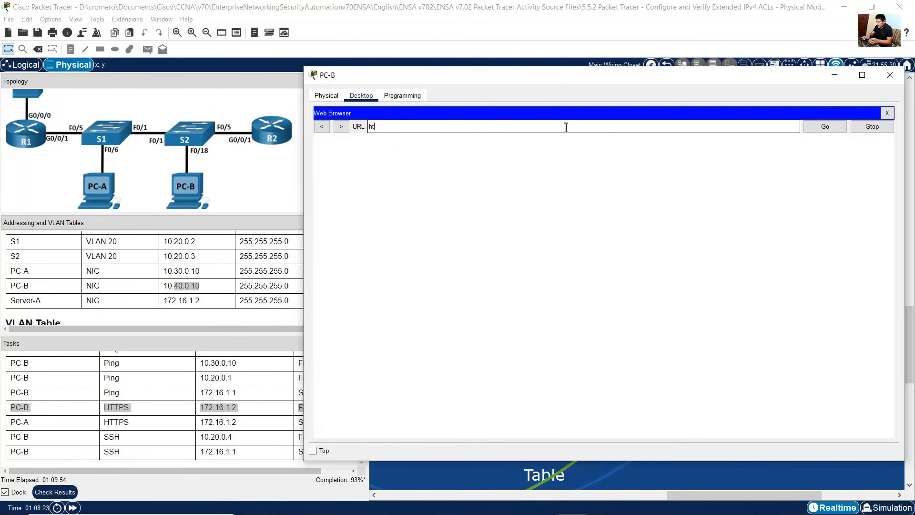
text(https://172.16.1.2)
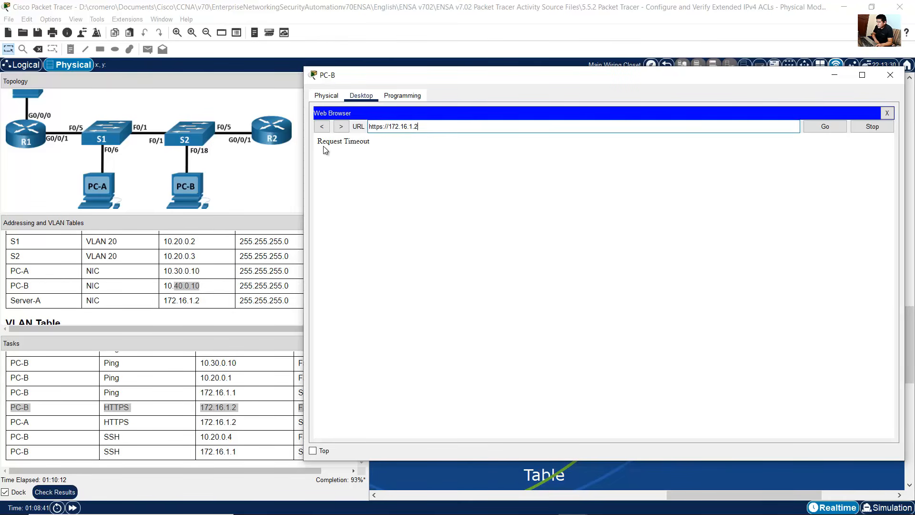
drag(317, 142, 388, 139)
click(225, 377)
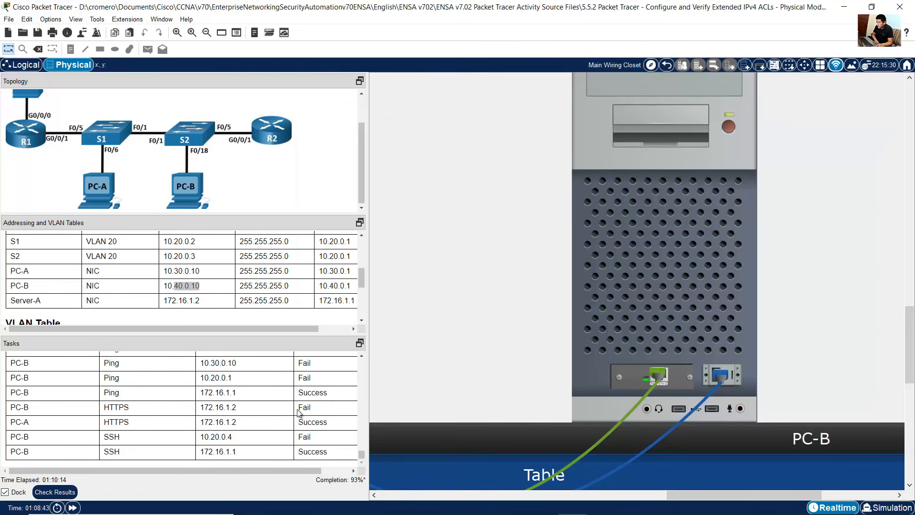
drag(297, 409, 316, 410)
Step: Select the PC-A HTTPS task and open PC-A's Web Browser
drag(22, 422, 293, 426)
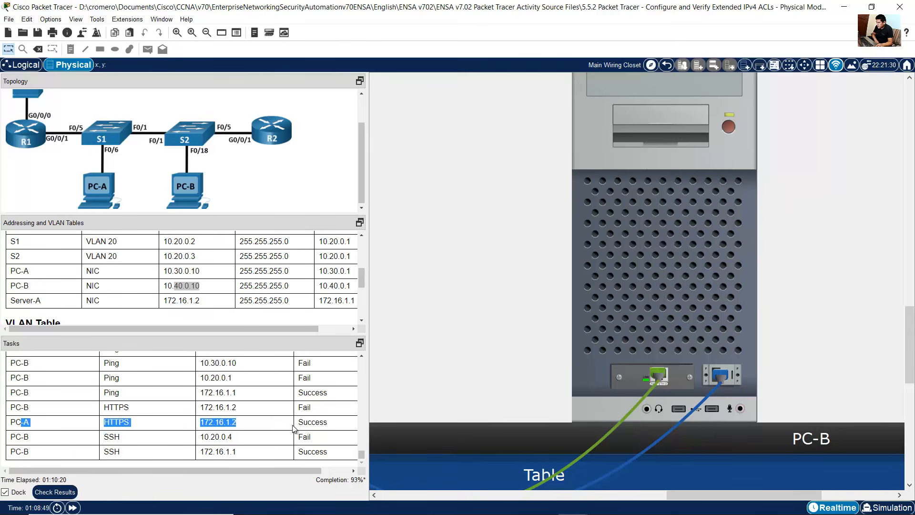
drag(713, 494, 578, 500)
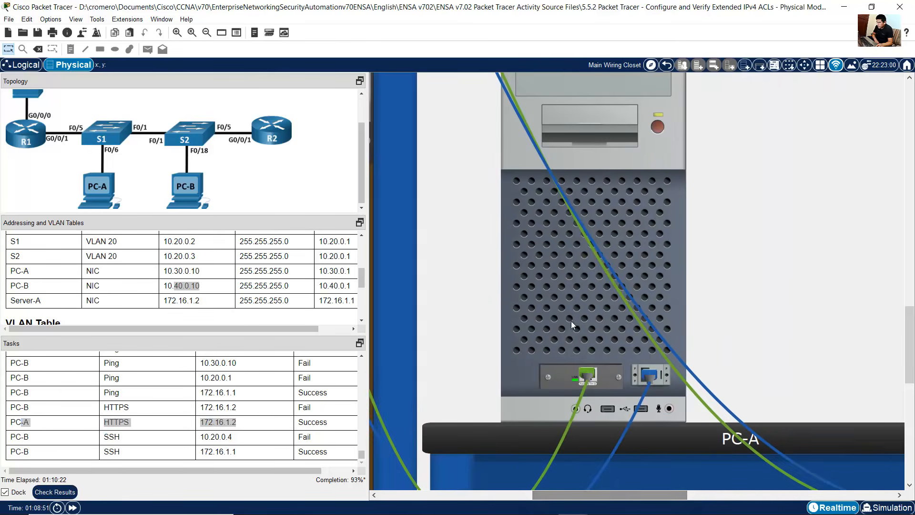
click(571, 321)
drag(845, 85, 809, 81)
click(903, 115)
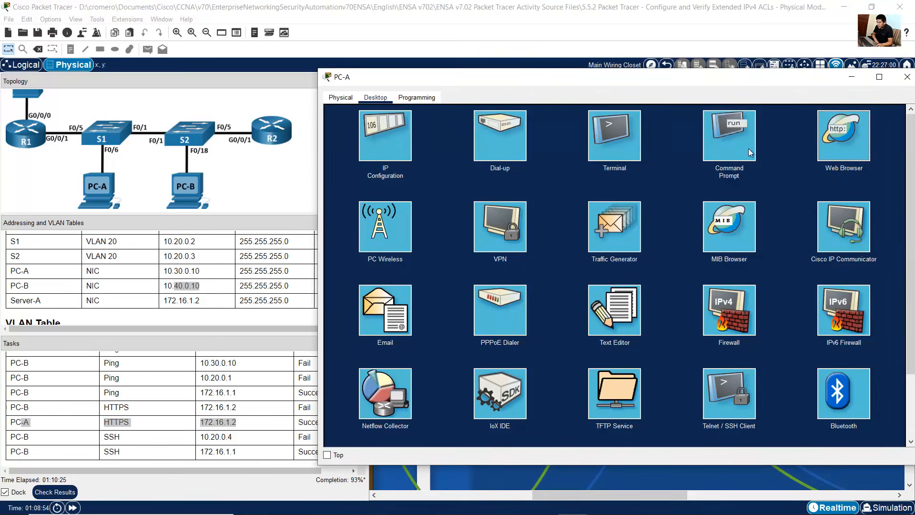
click(843, 136)
click(590, 129)
text(http)
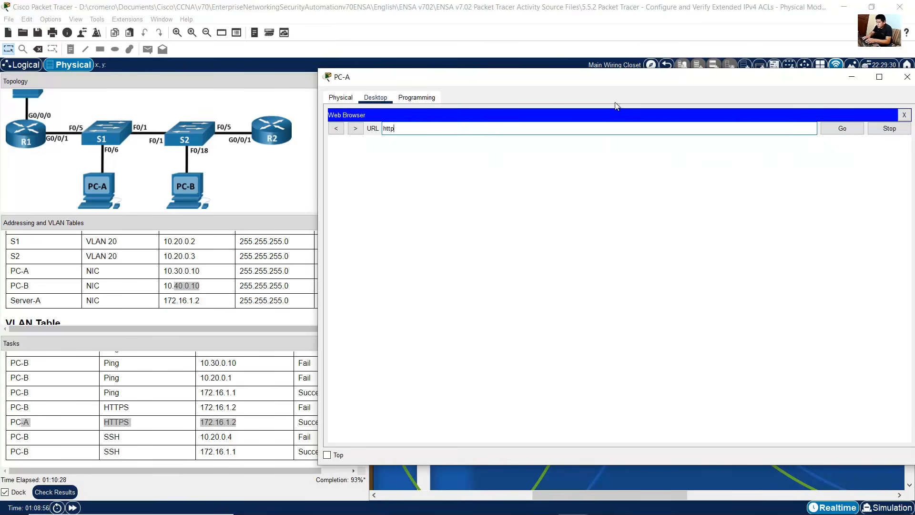
text(s://172.)
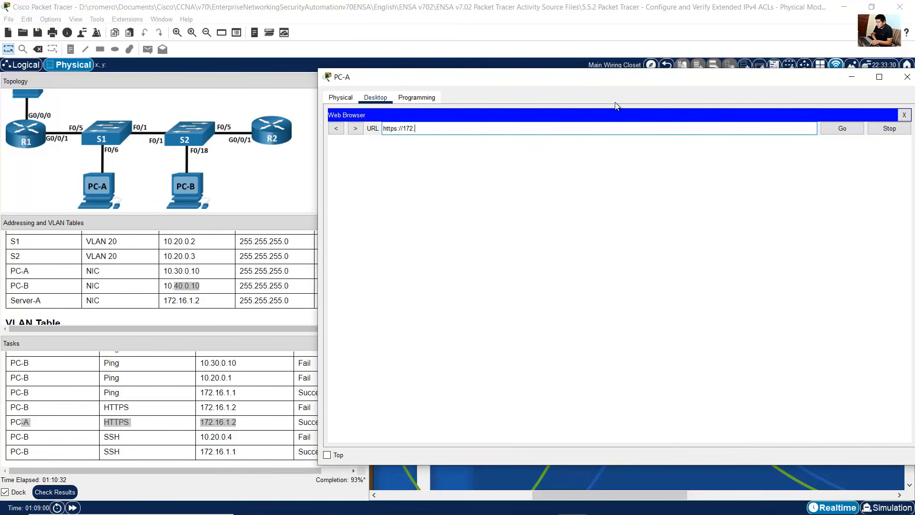
text(16.1.2)
key(Return)
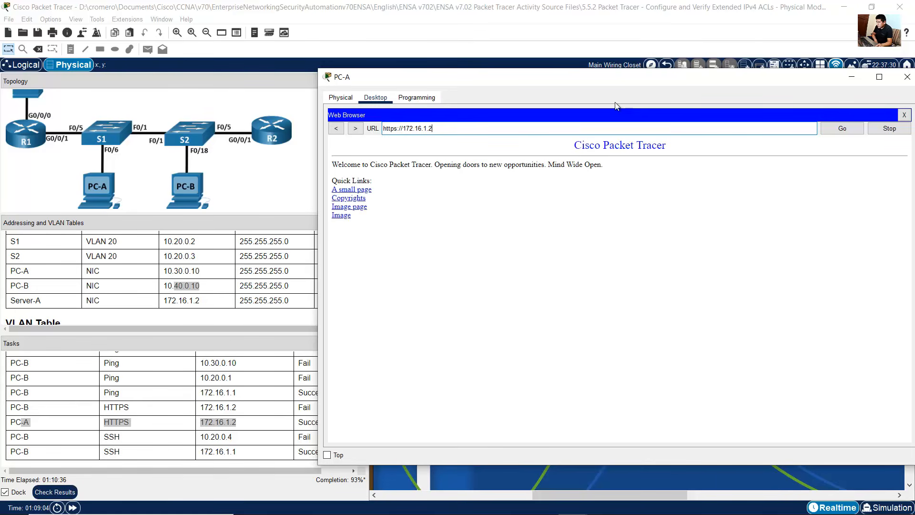
drag(574, 144, 439, 271)
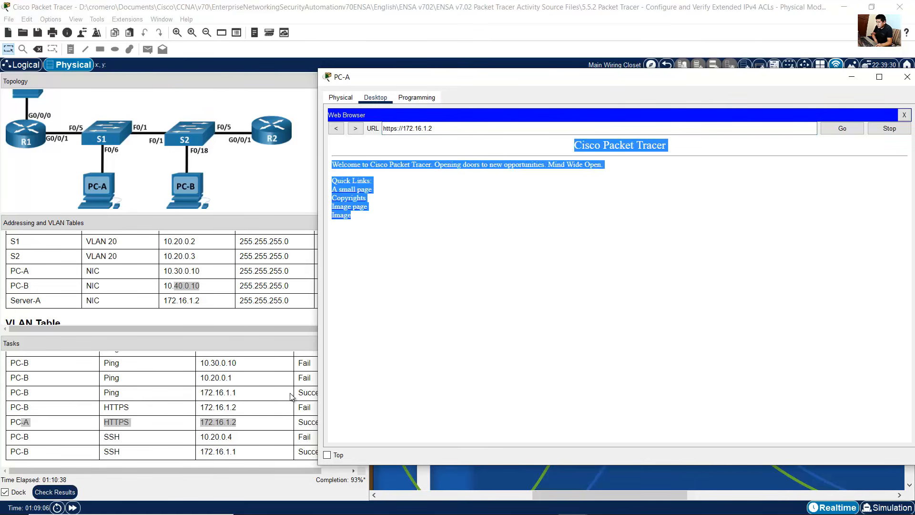
drag(304, 423, 336, 418)
double_click(336, 417)
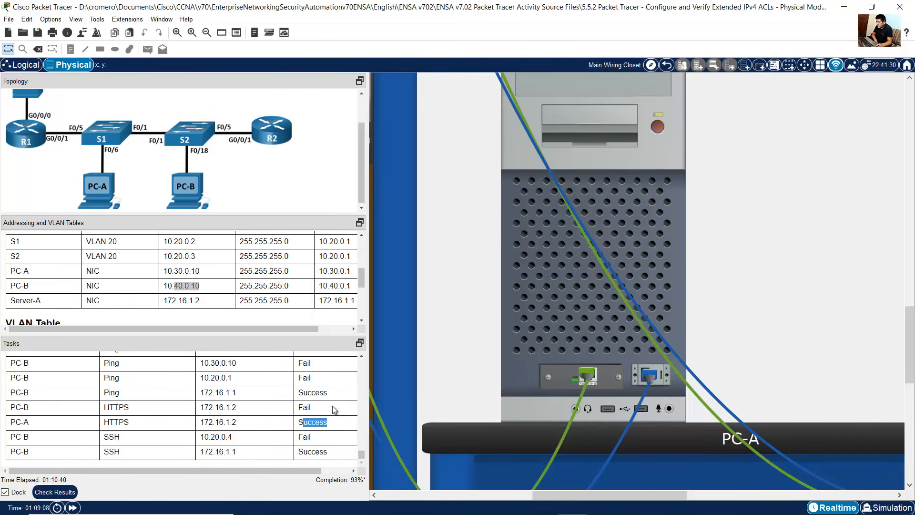
Step: Select the PC-B SSH task to 10.20.0.4 and open PC-B's Telnet / SSH Client
click(21, 436)
drag(21, 437, 317, 441)
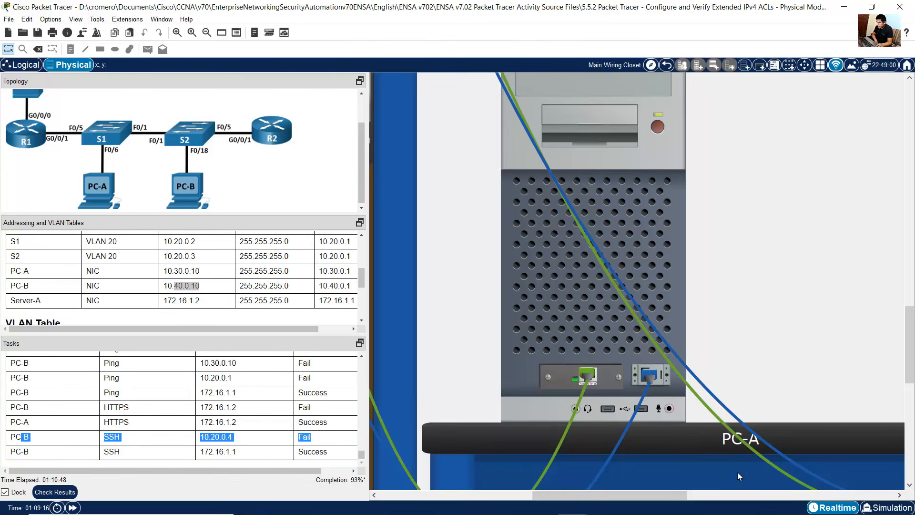
drag(667, 496, 807, 495)
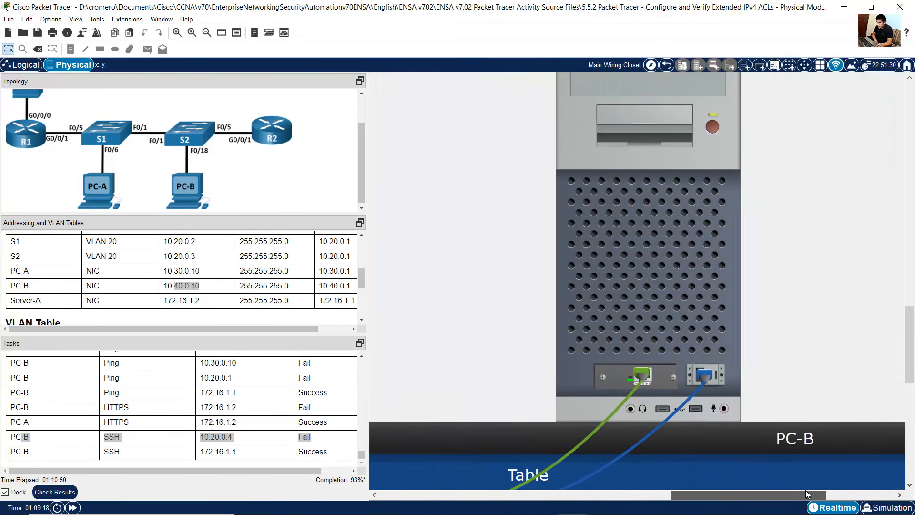
click(673, 231)
click(888, 113)
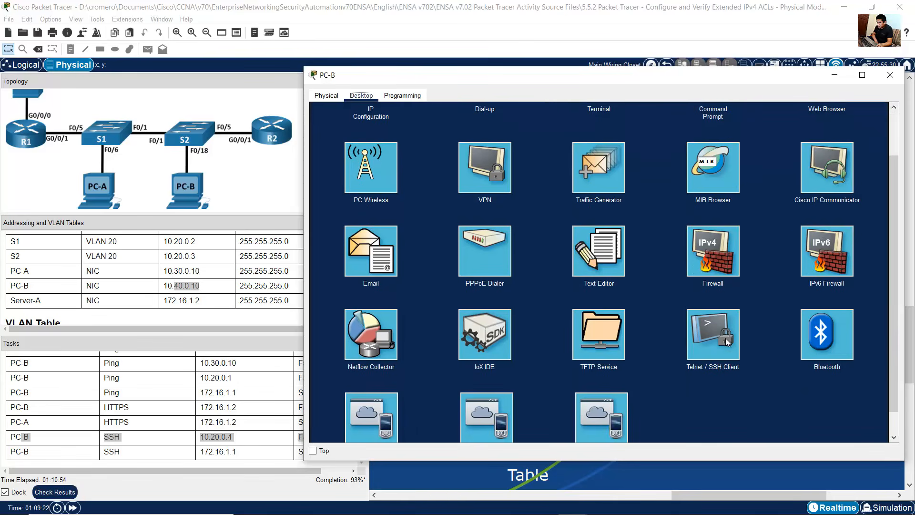
click(727, 342)
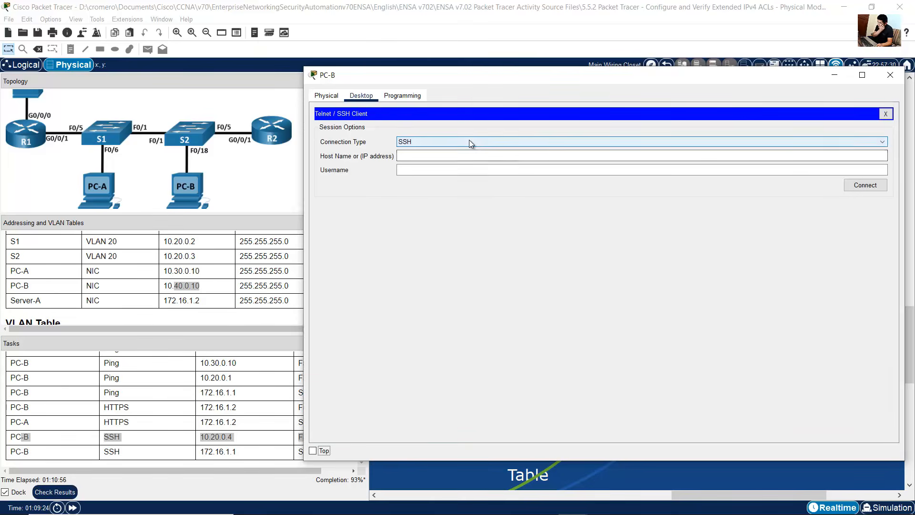
Step: Attempt an SSH connection from PC-B to 10.20.0.4 with username SSHadmin, then decline reestablishing the session
click(461, 156)
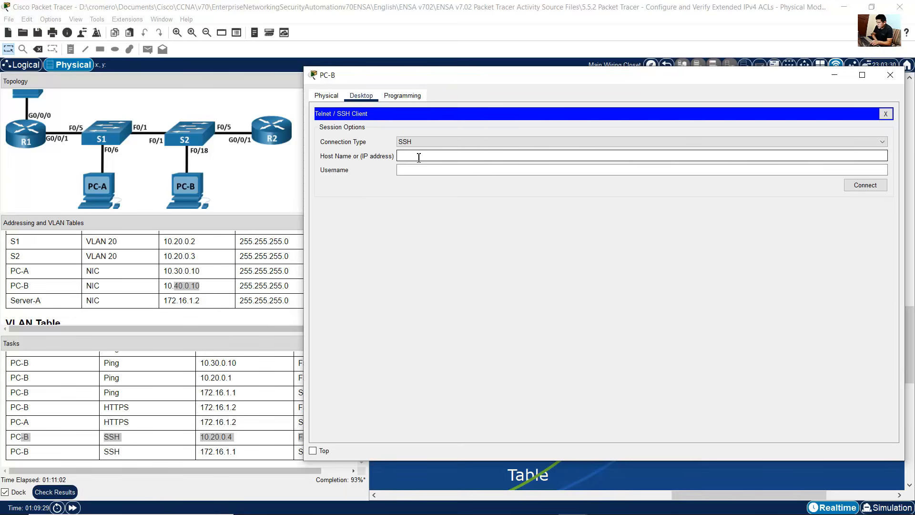
text(10.20.0.4)
key(Tab)
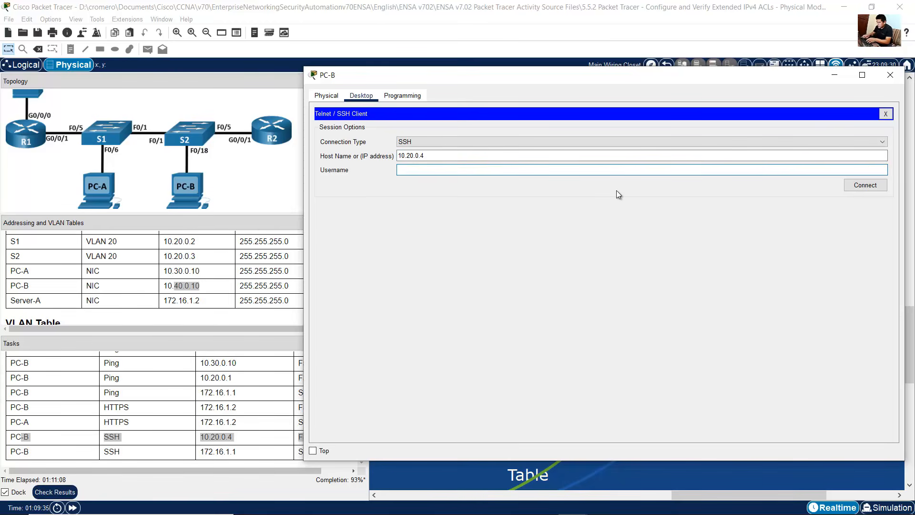
text(SSHadmin)
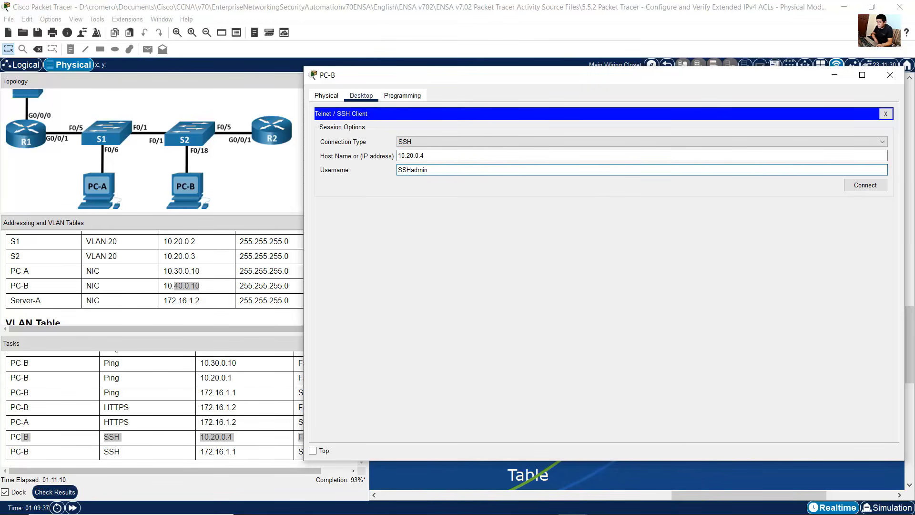
click(857, 188)
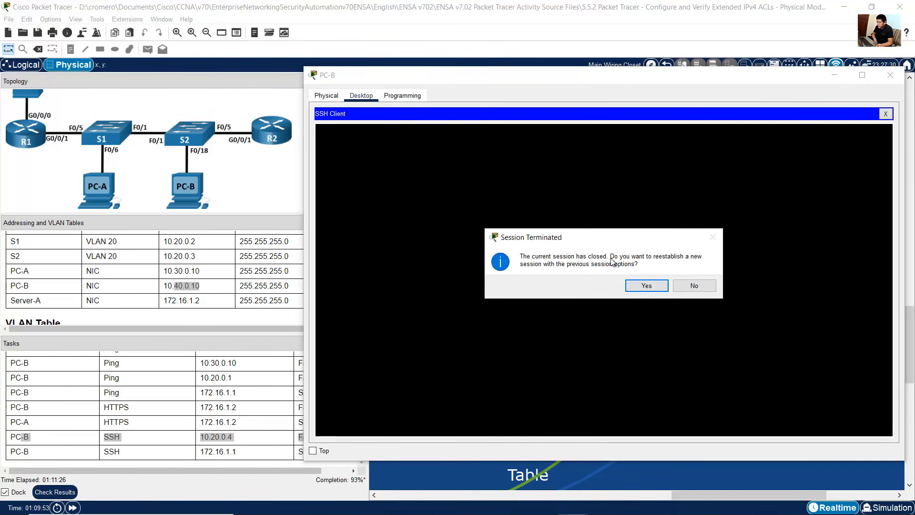
click(695, 286)
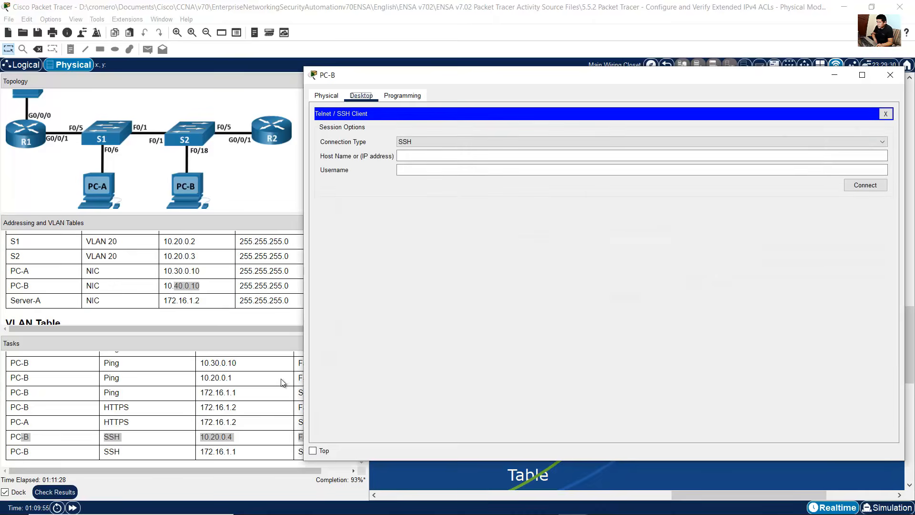
Step: Compare the outcome with the expected Fail, select the PC-B SSH task to 172.16.1.1, and return to PC-B's SSH client
click(256, 399)
double_click(317, 437)
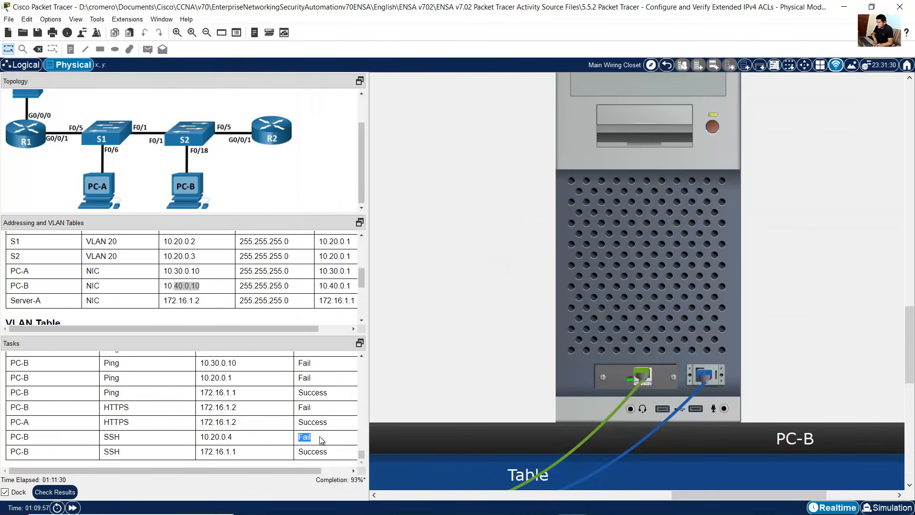
click(62, 455)
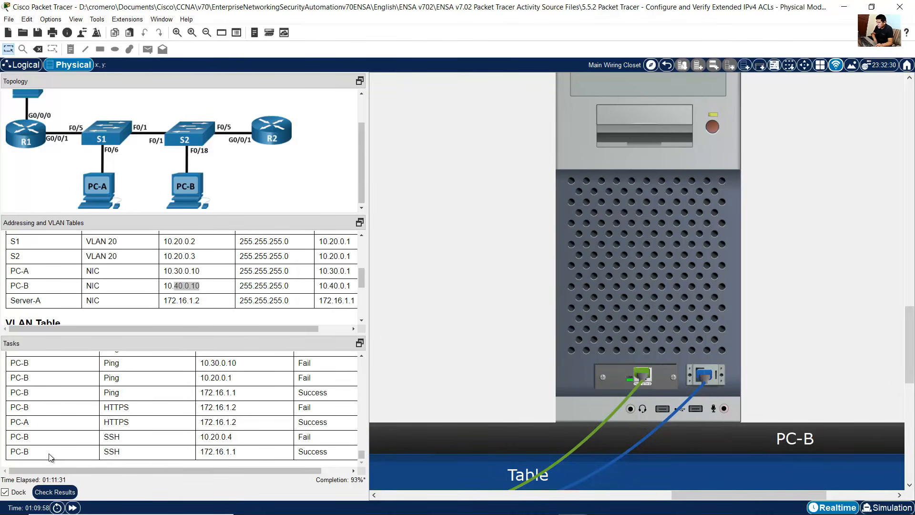
double_click(14, 452)
drag(44, 459, 335, 458)
click(640, 273)
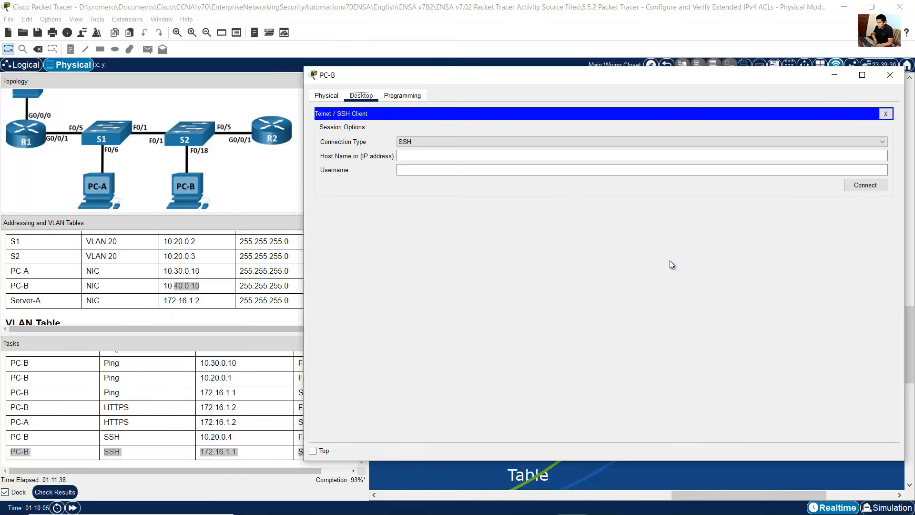
Step: Start an SSH connection from PC-B to 172.16.1.1 with username SSHadmin
click(434, 155)
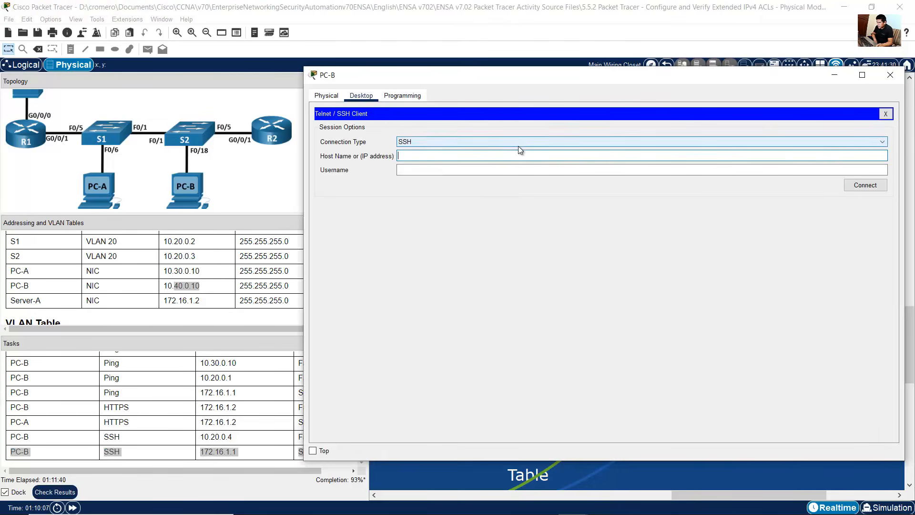
text(172.16.1.1)
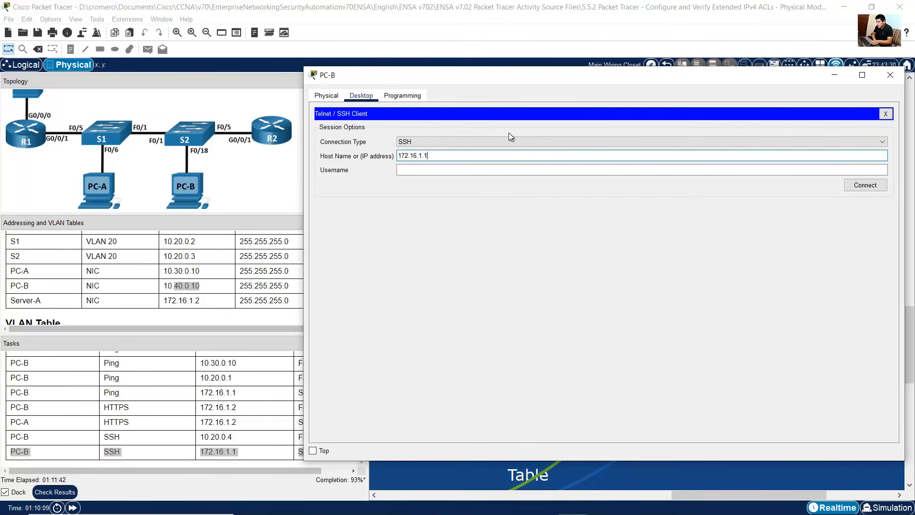
click(503, 171)
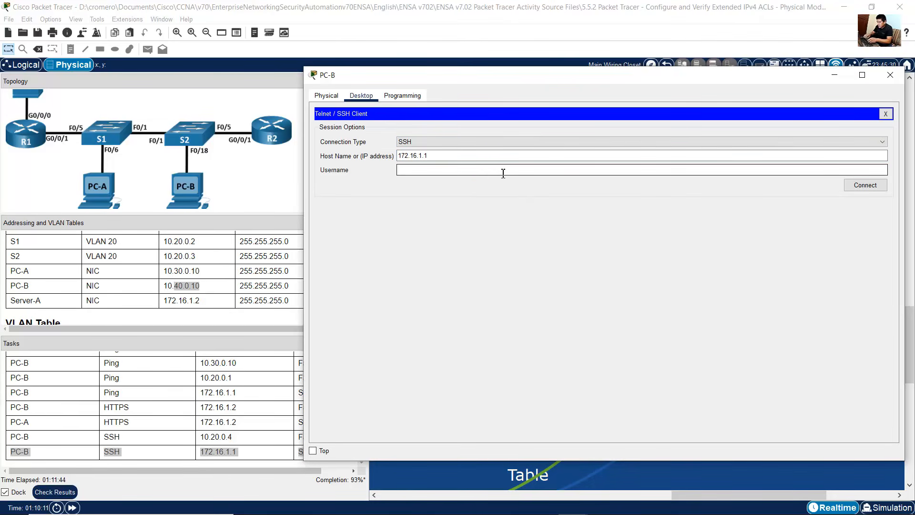
text(SSHadmin)
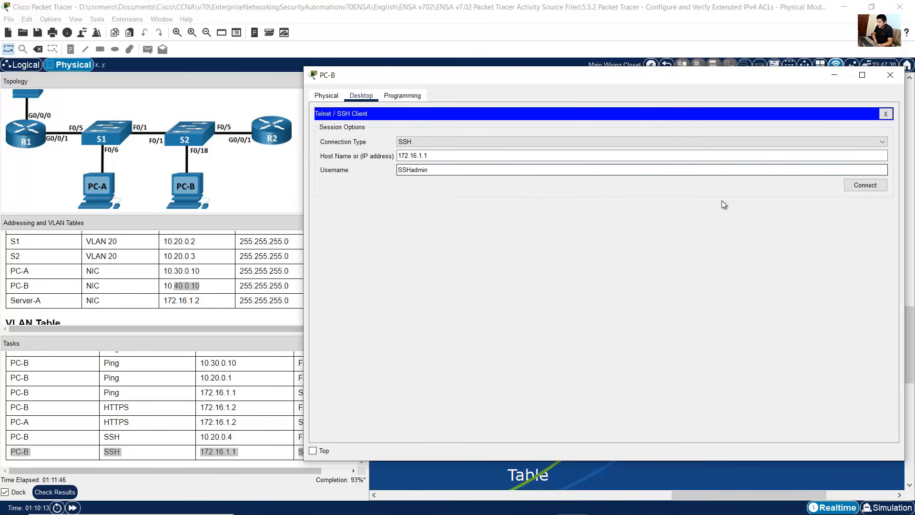
click(867, 184)
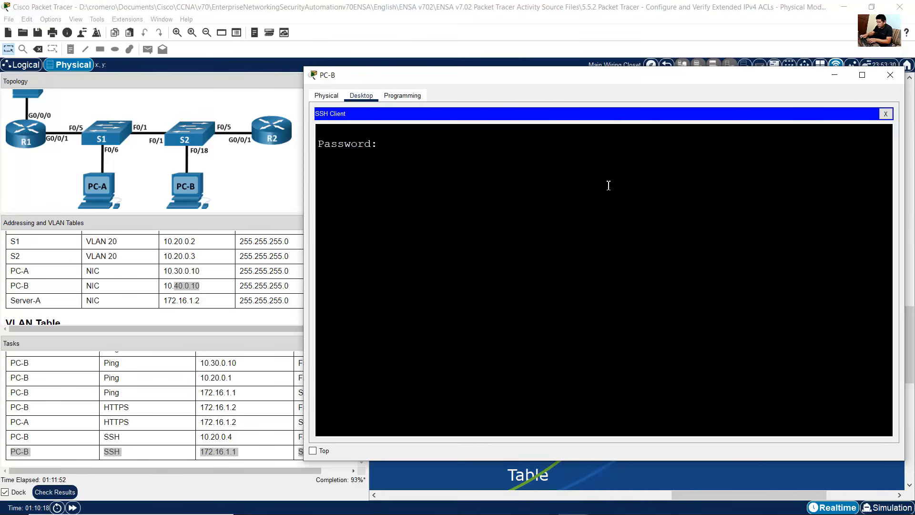
Step: Enter the SSH login password at the R1 password prompt
key(Return)
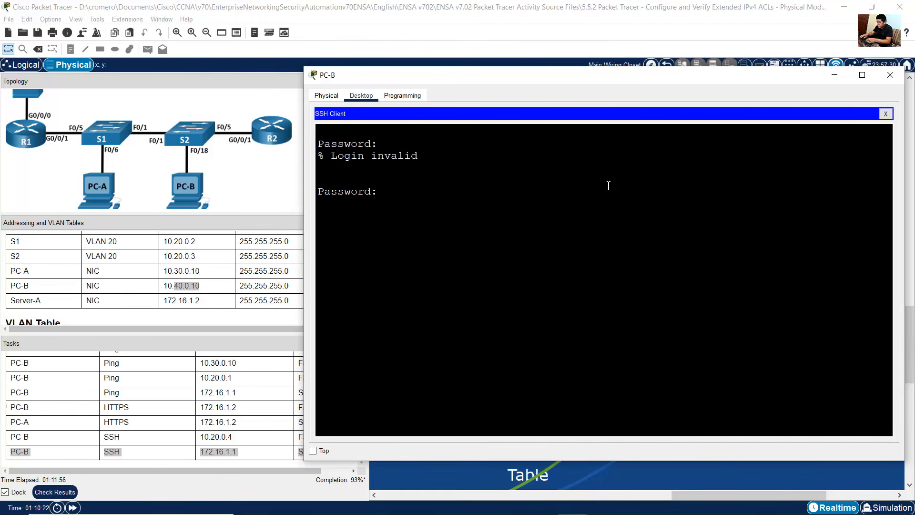
key(Return)
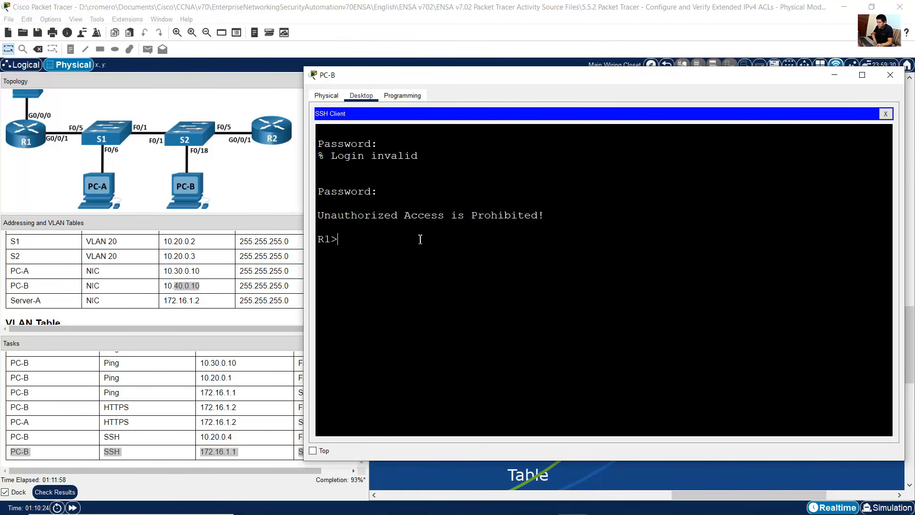
Step: Exit the R1 SSH session and decline reestablishing it
drag(337, 245, 320, 245)
click(355, 241)
text(exit)
key(Return)
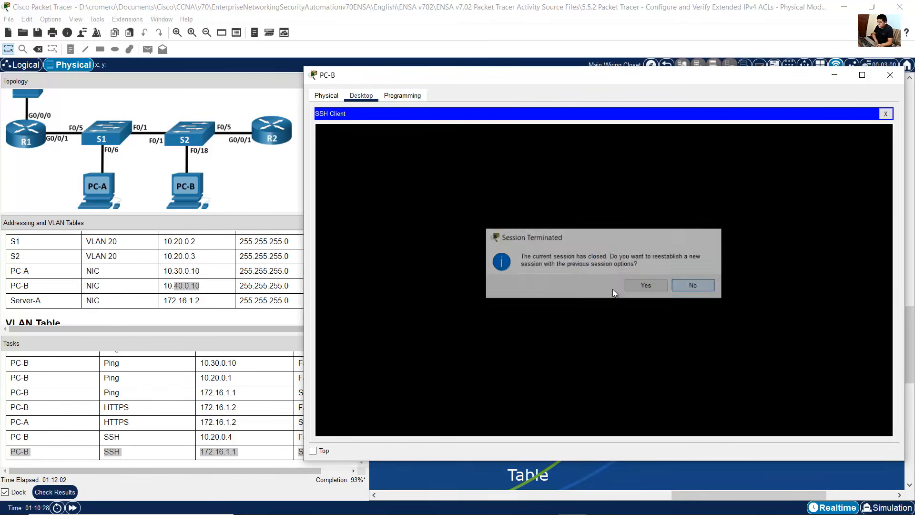
click(691, 285)
Step: Compare the SSH outcome with the expected Success and run Check Results for the activity
click(204, 403)
drag(332, 454, 298, 452)
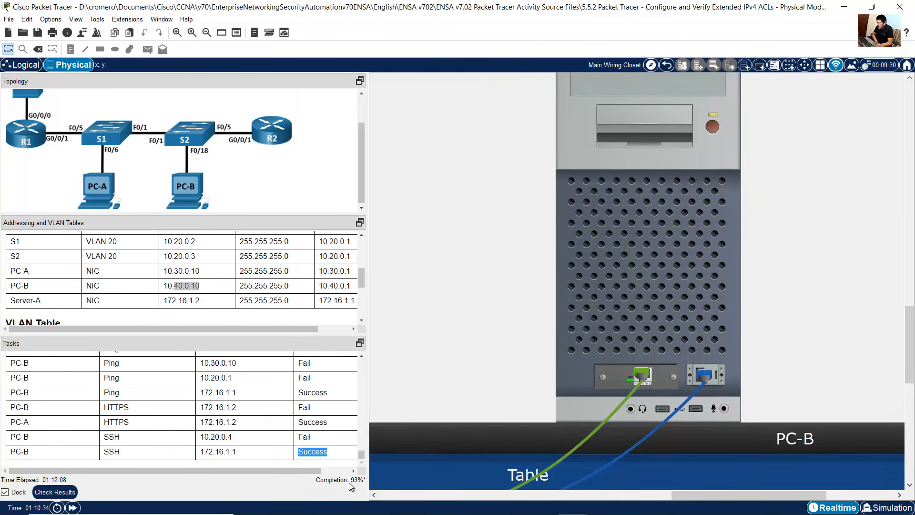
click(69, 497)
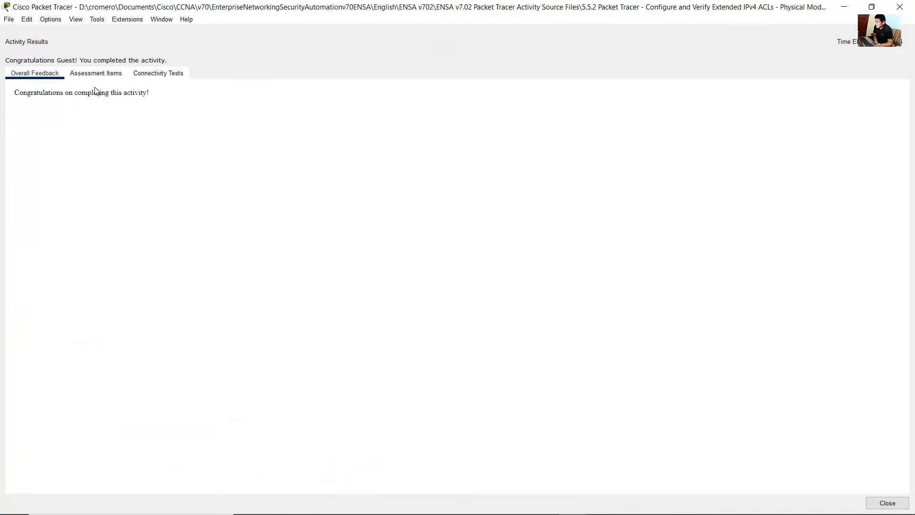
Step: Scroll through the assessment items list to review each graded item
click(108, 76)
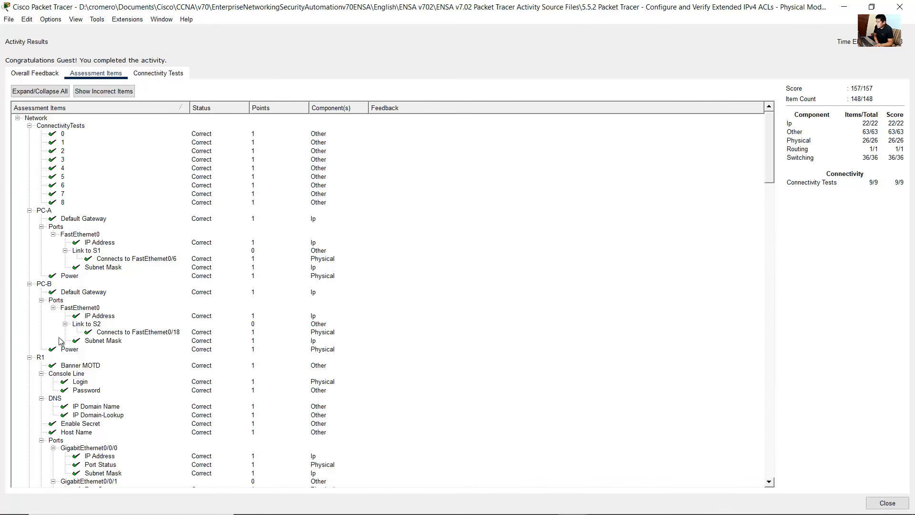
scroll(61, 341, down, 20)
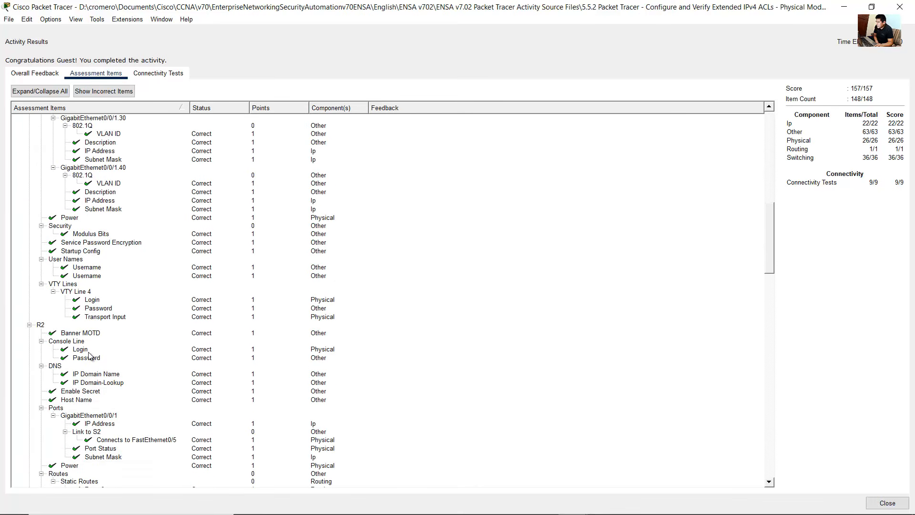
scroll(89, 355, down, 20)
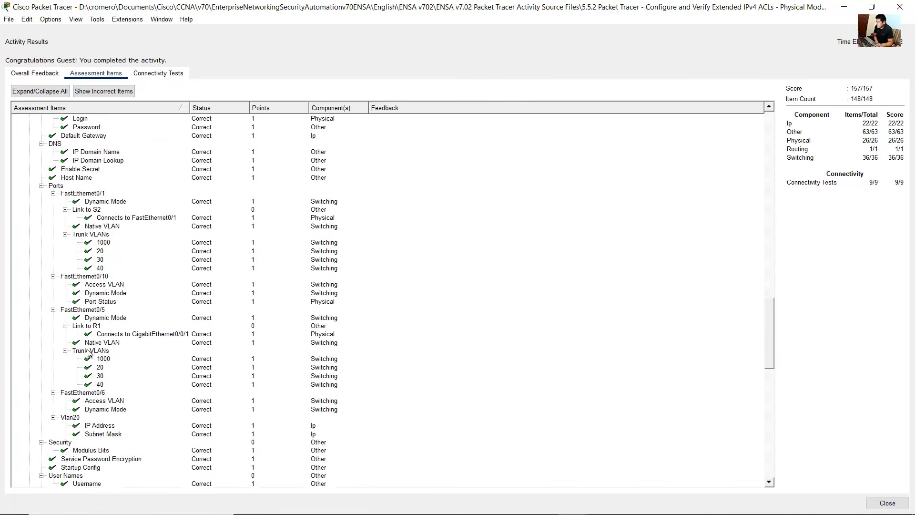
scroll(89, 355, down, 15)
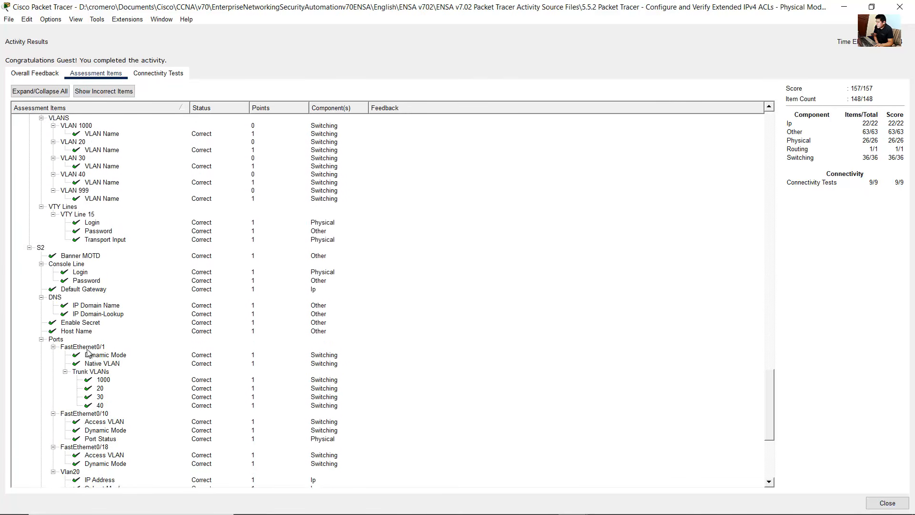
scroll(89, 353, down, 8)
scroll(89, 355, down, 7)
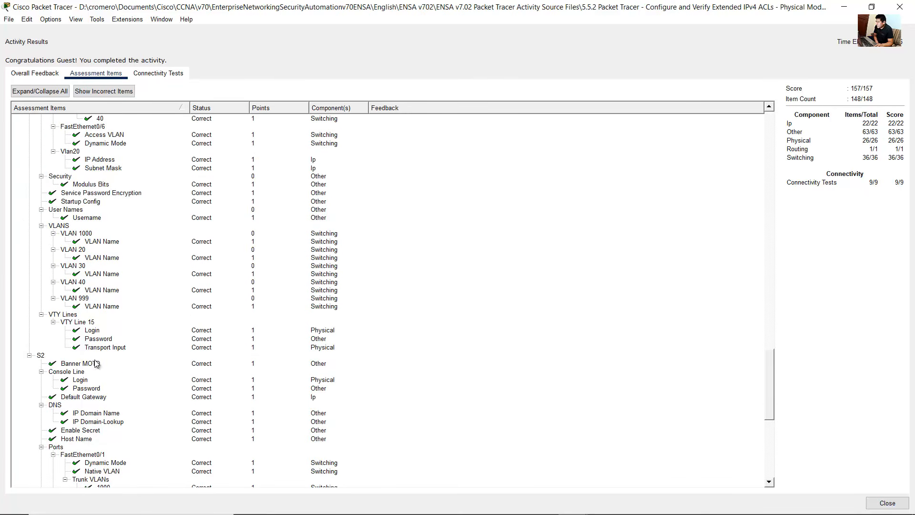
Step: Open the connectivity test results and select each of the nine tests in turn
click(150, 76)
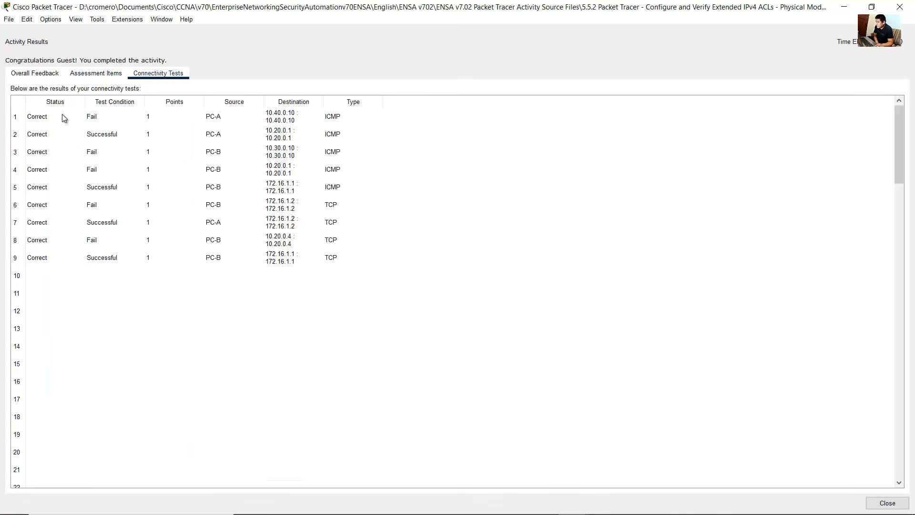
click(45, 116)
click(44, 134)
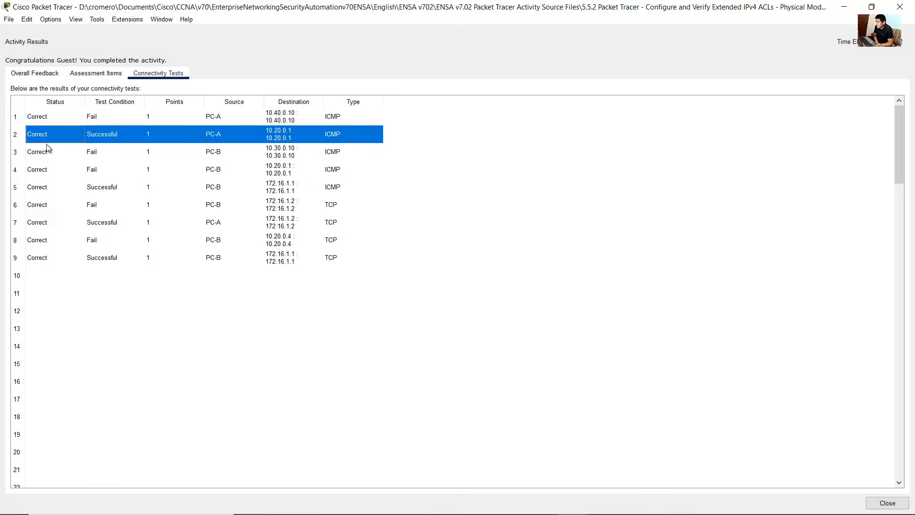
click(48, 152)
click(52, 171)
click(56, 187)
click(57, 205)
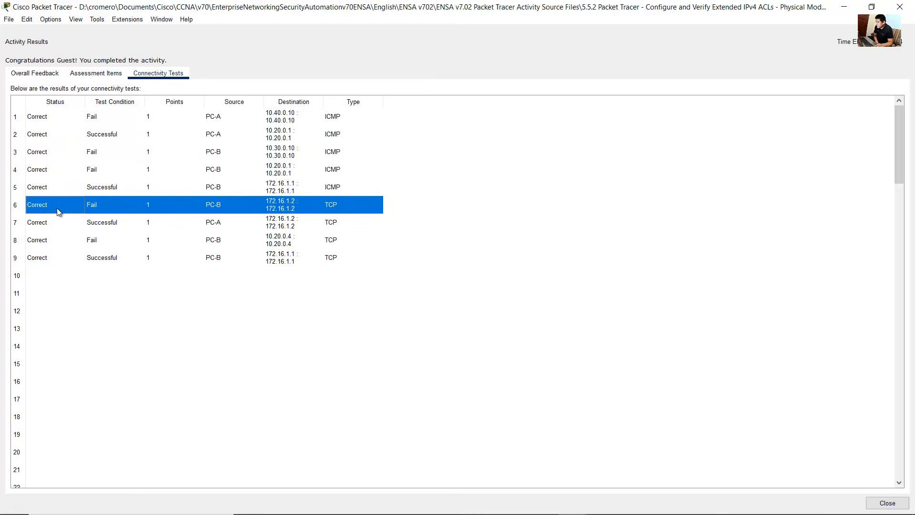
click(61, 222)
click(62, 240)
click(67, 256)
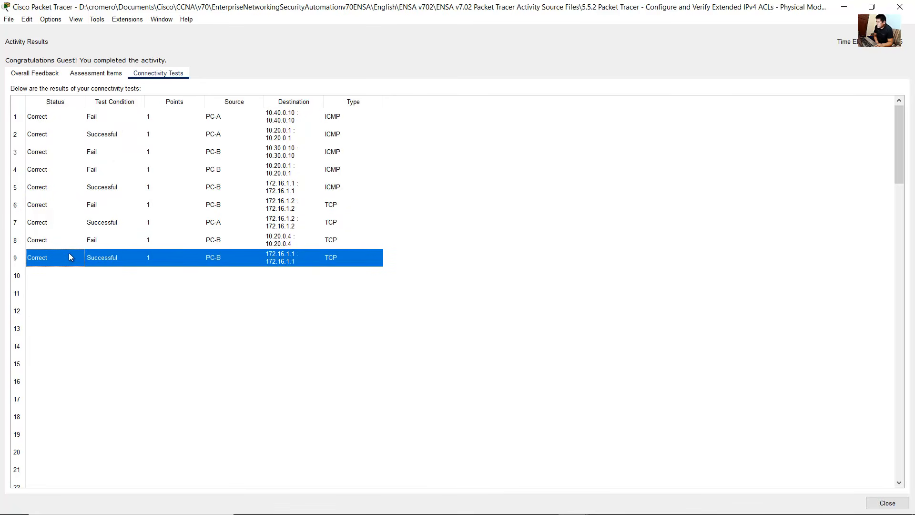
Step: Revisit the overall feedback, assessment items and connectivity tests, then close the activity results
click(51, 74)
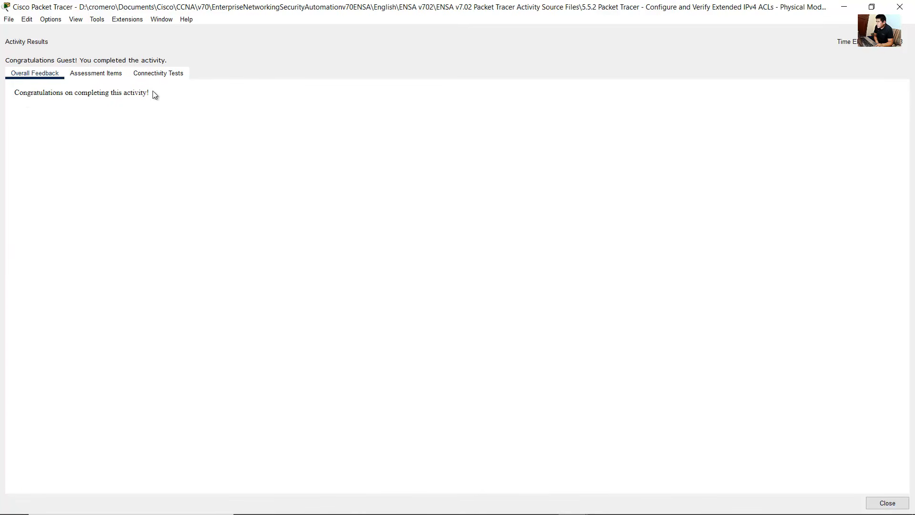
click(109, 74)
click(164, 74)
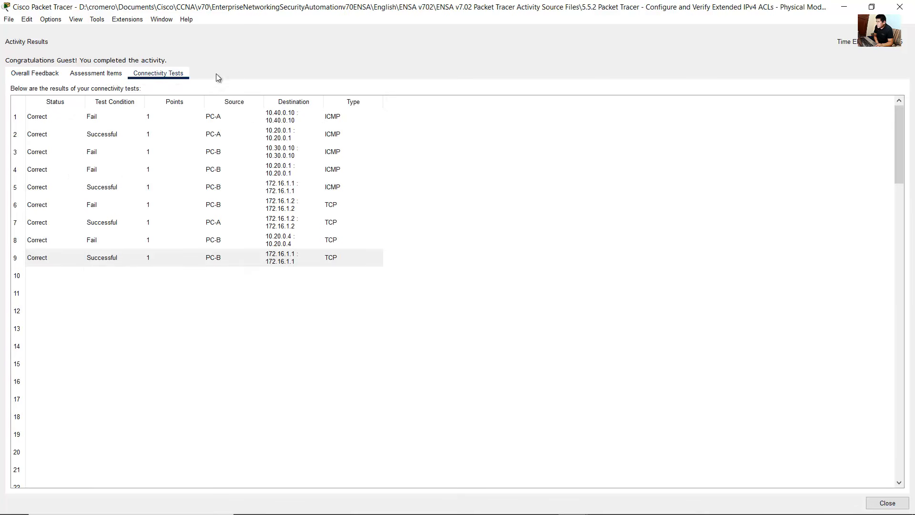
click(887, 503)
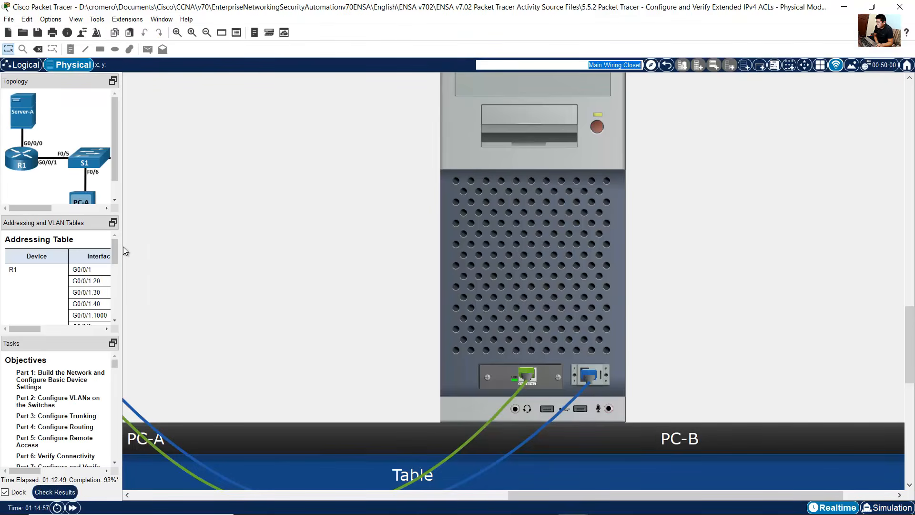
Step: Widen the docked instructions panel and close PC-A's web browser window
drag(123, 247, 273, 251)
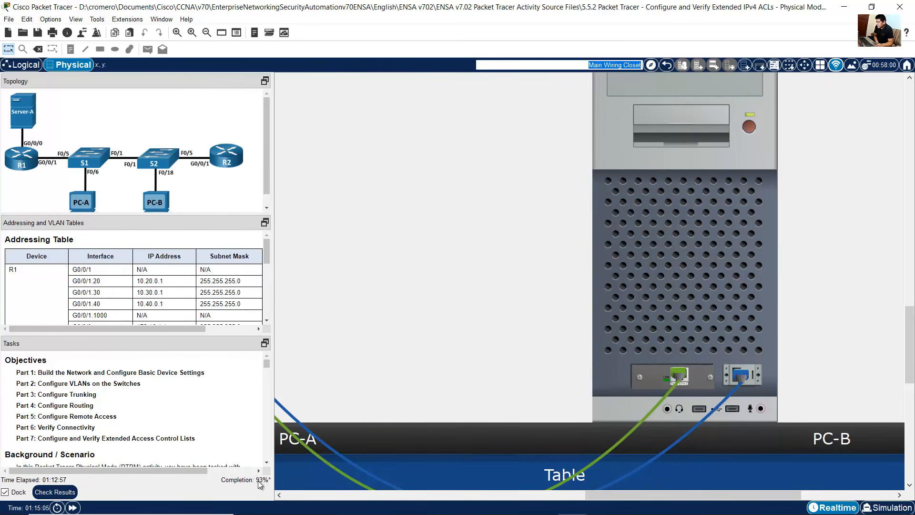
mouse_move(260, 484)
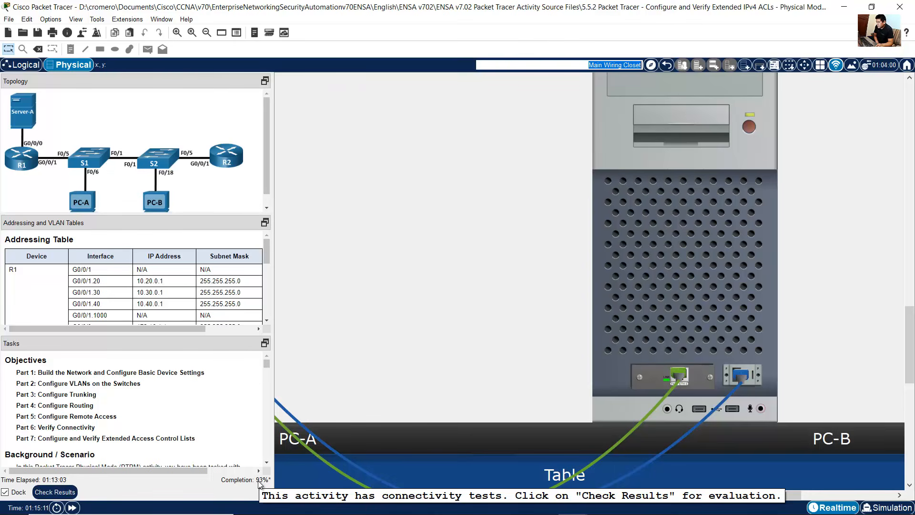
click(384, 253)
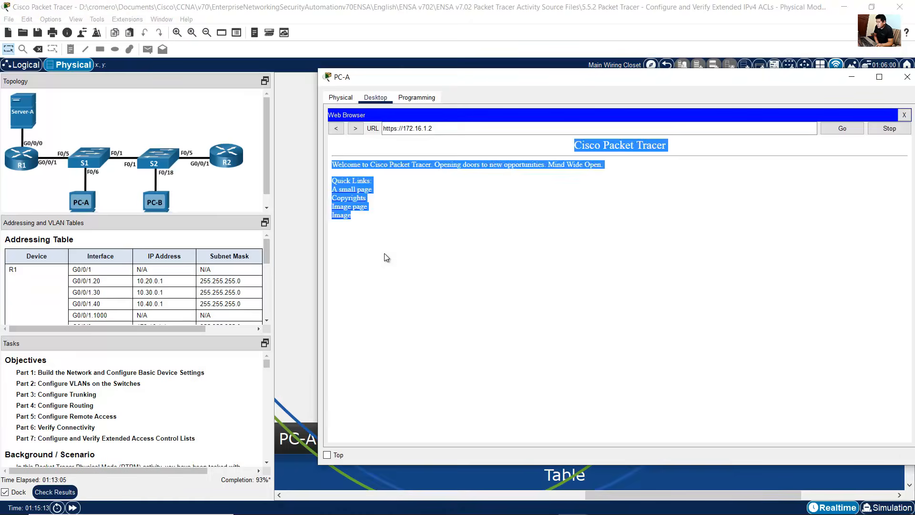
click(301, 202)
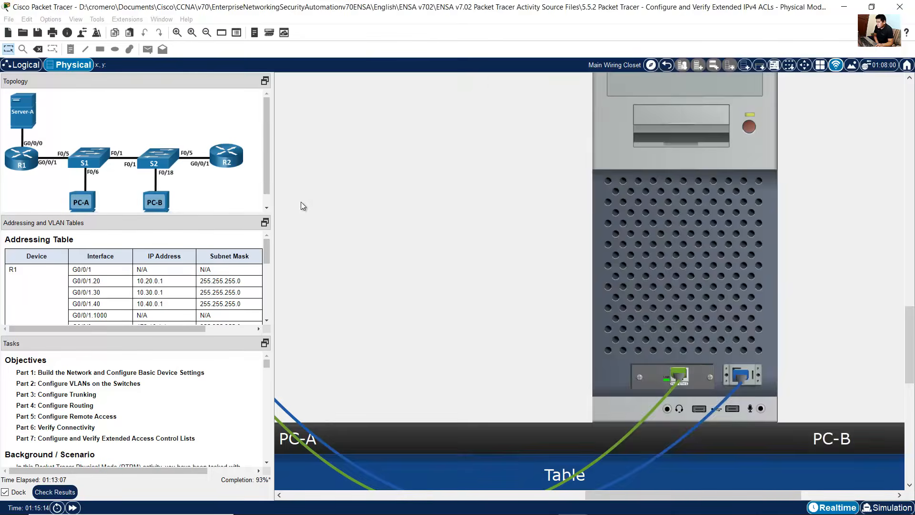